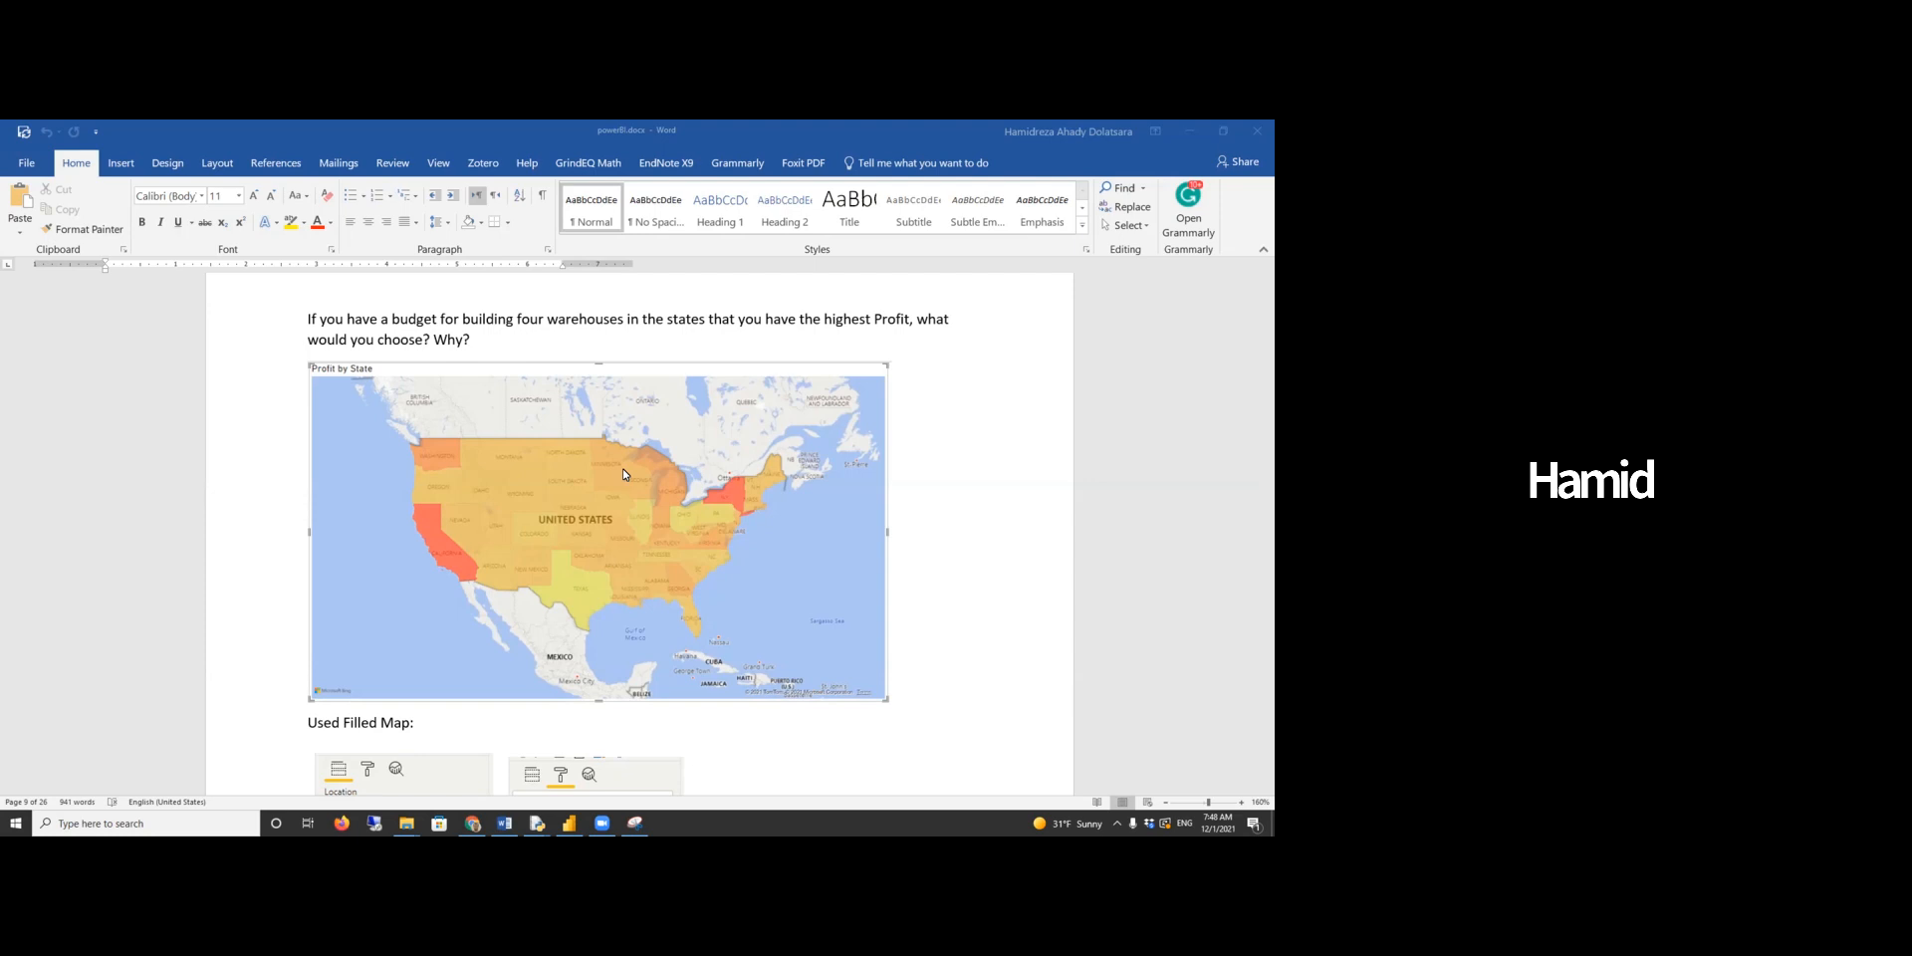
- Scroll through the Word report to review the profit-by-state question and its filled map screenshots
scroll(625, 474, "down", 10)
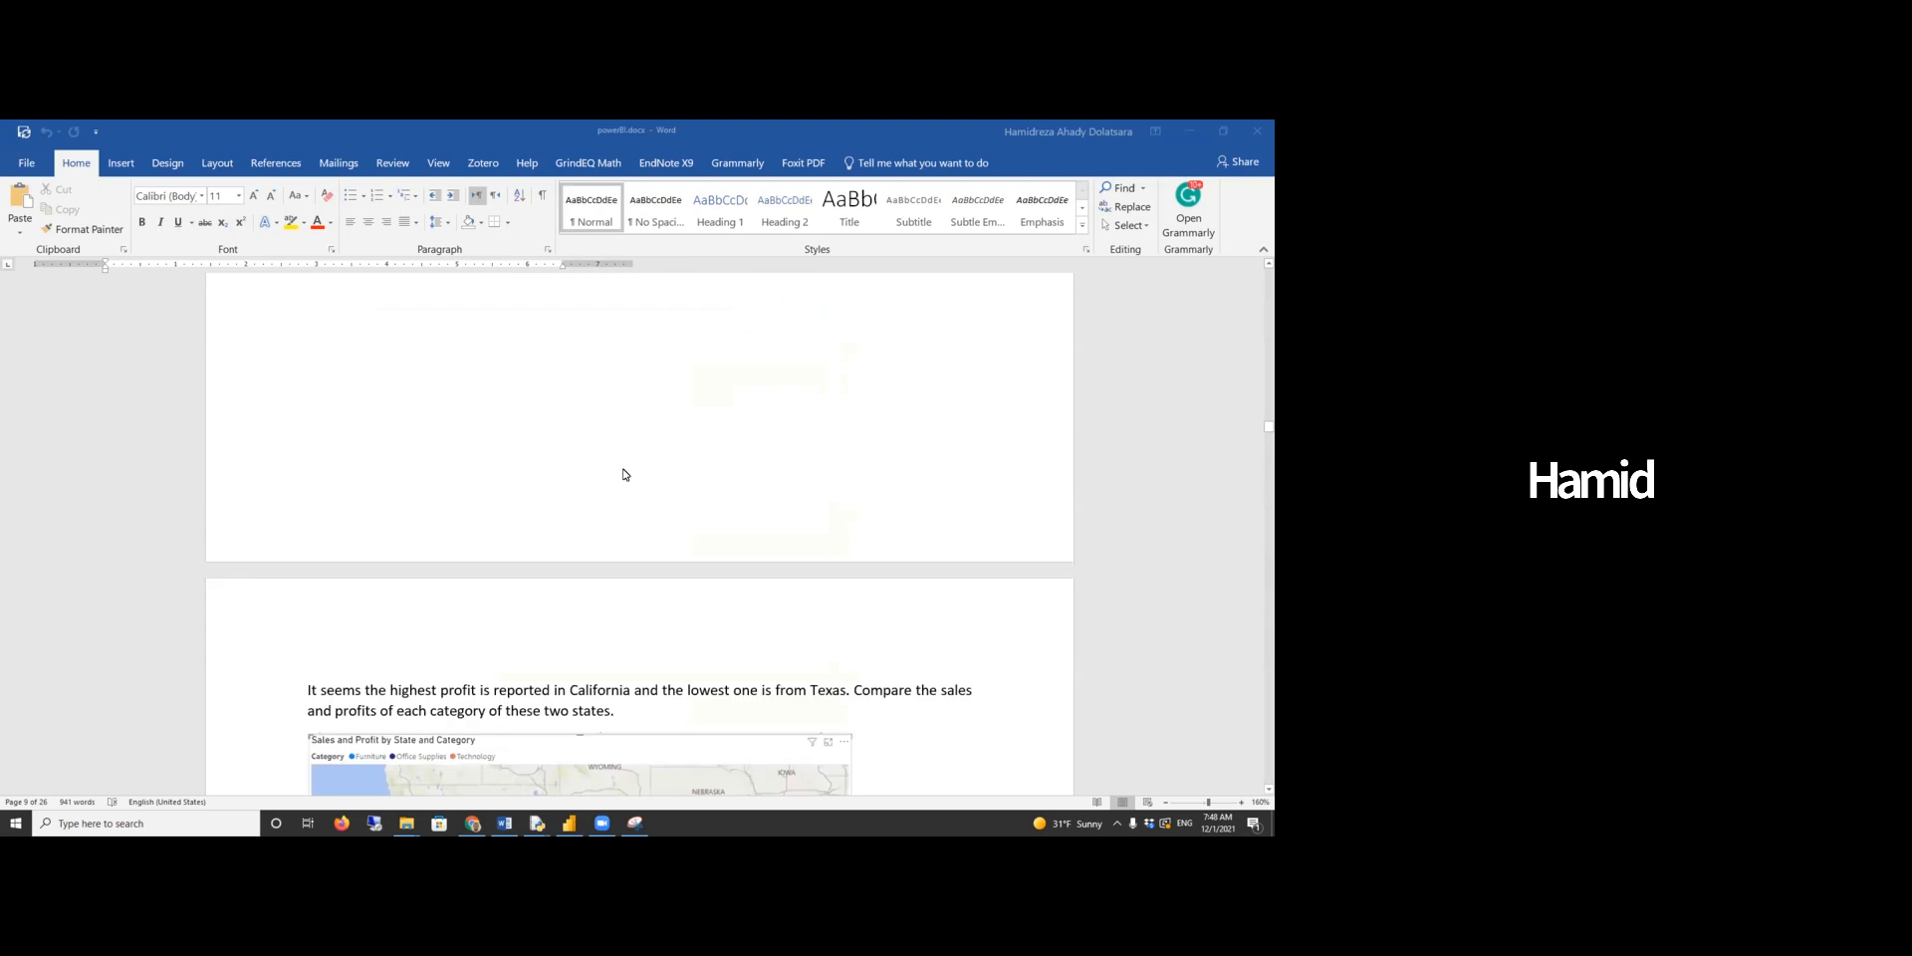
scroll(625, 474, "down", 2)
scroll(626, 474, "up", 1)
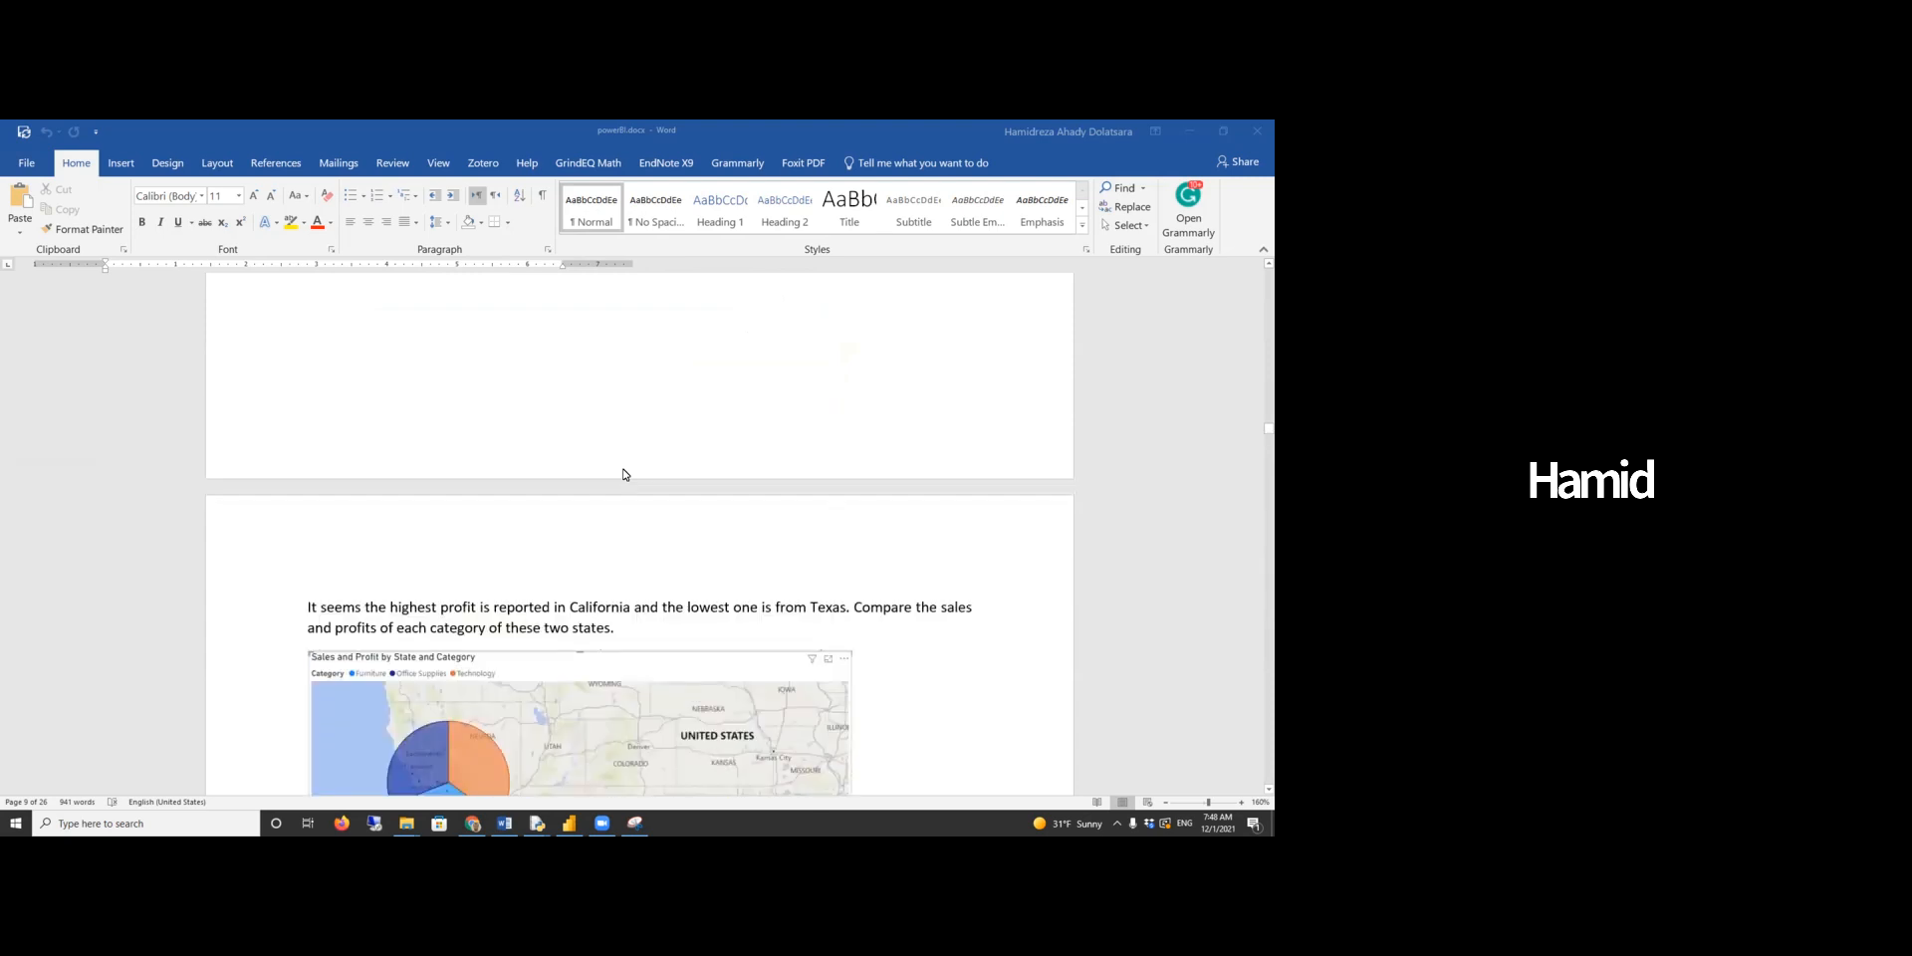
scroll(625, 474, "down", 15)
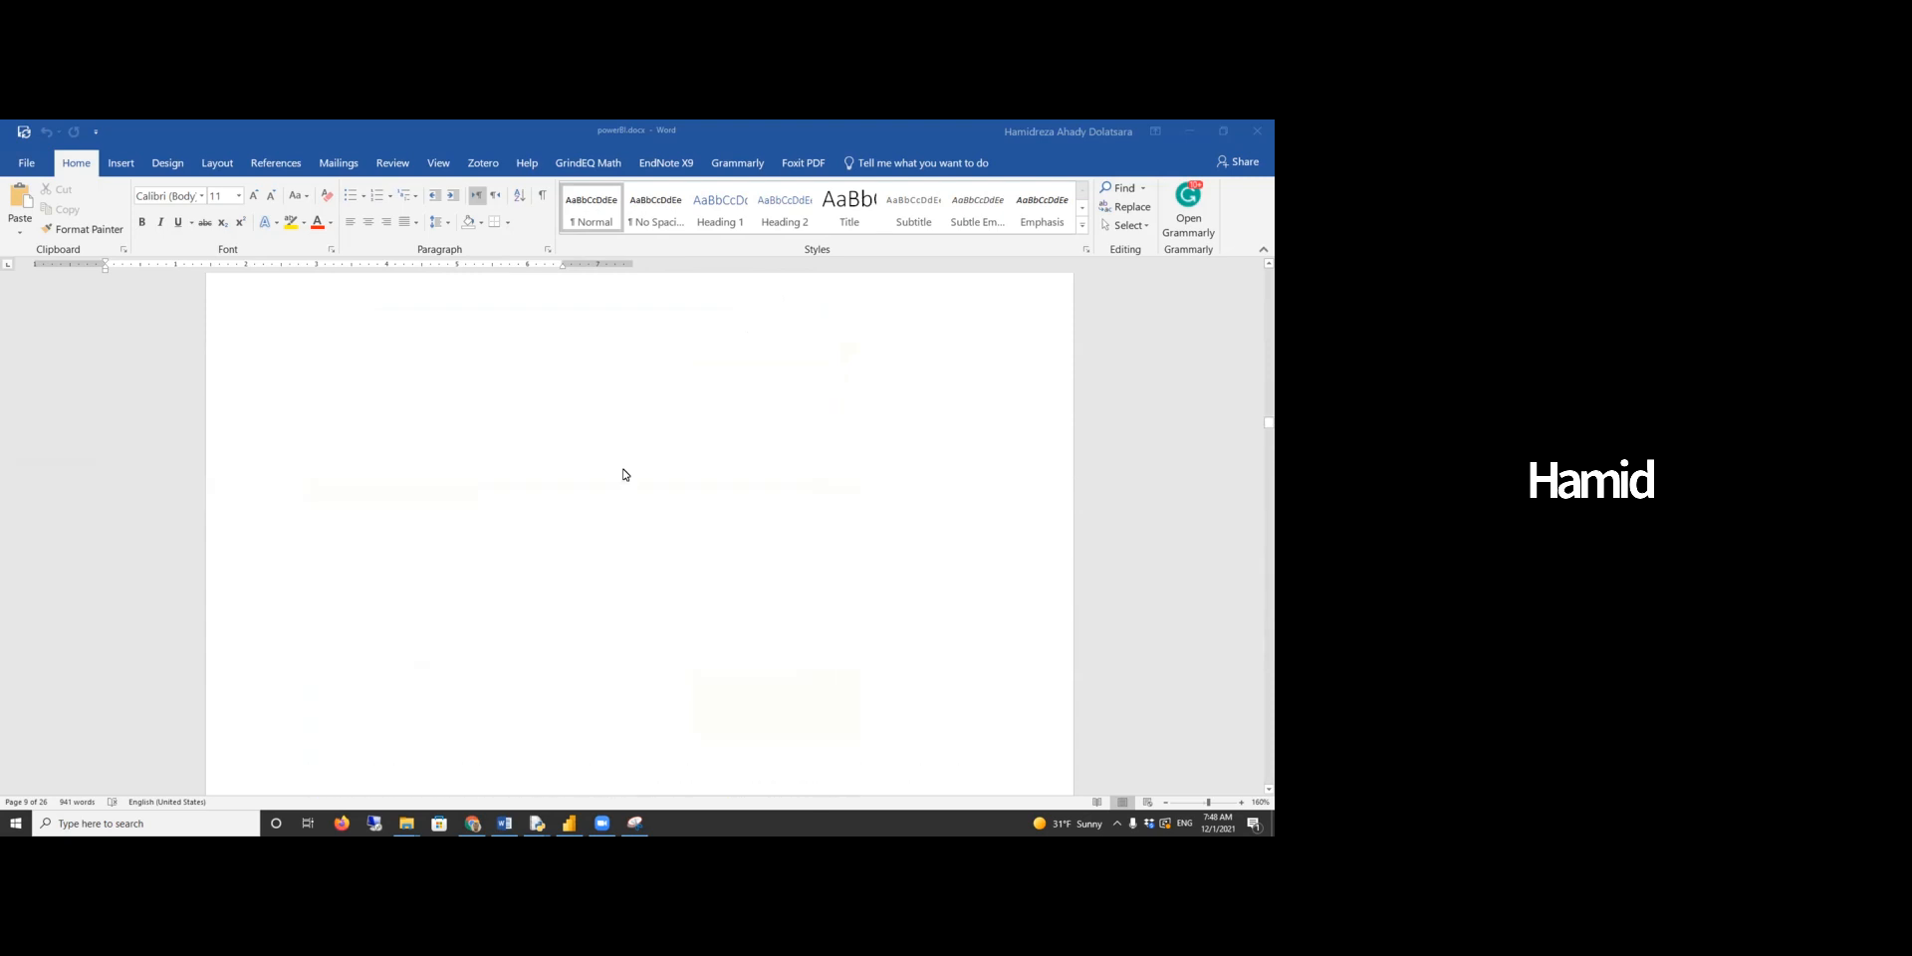
scroll(625, 474, "up", 3)
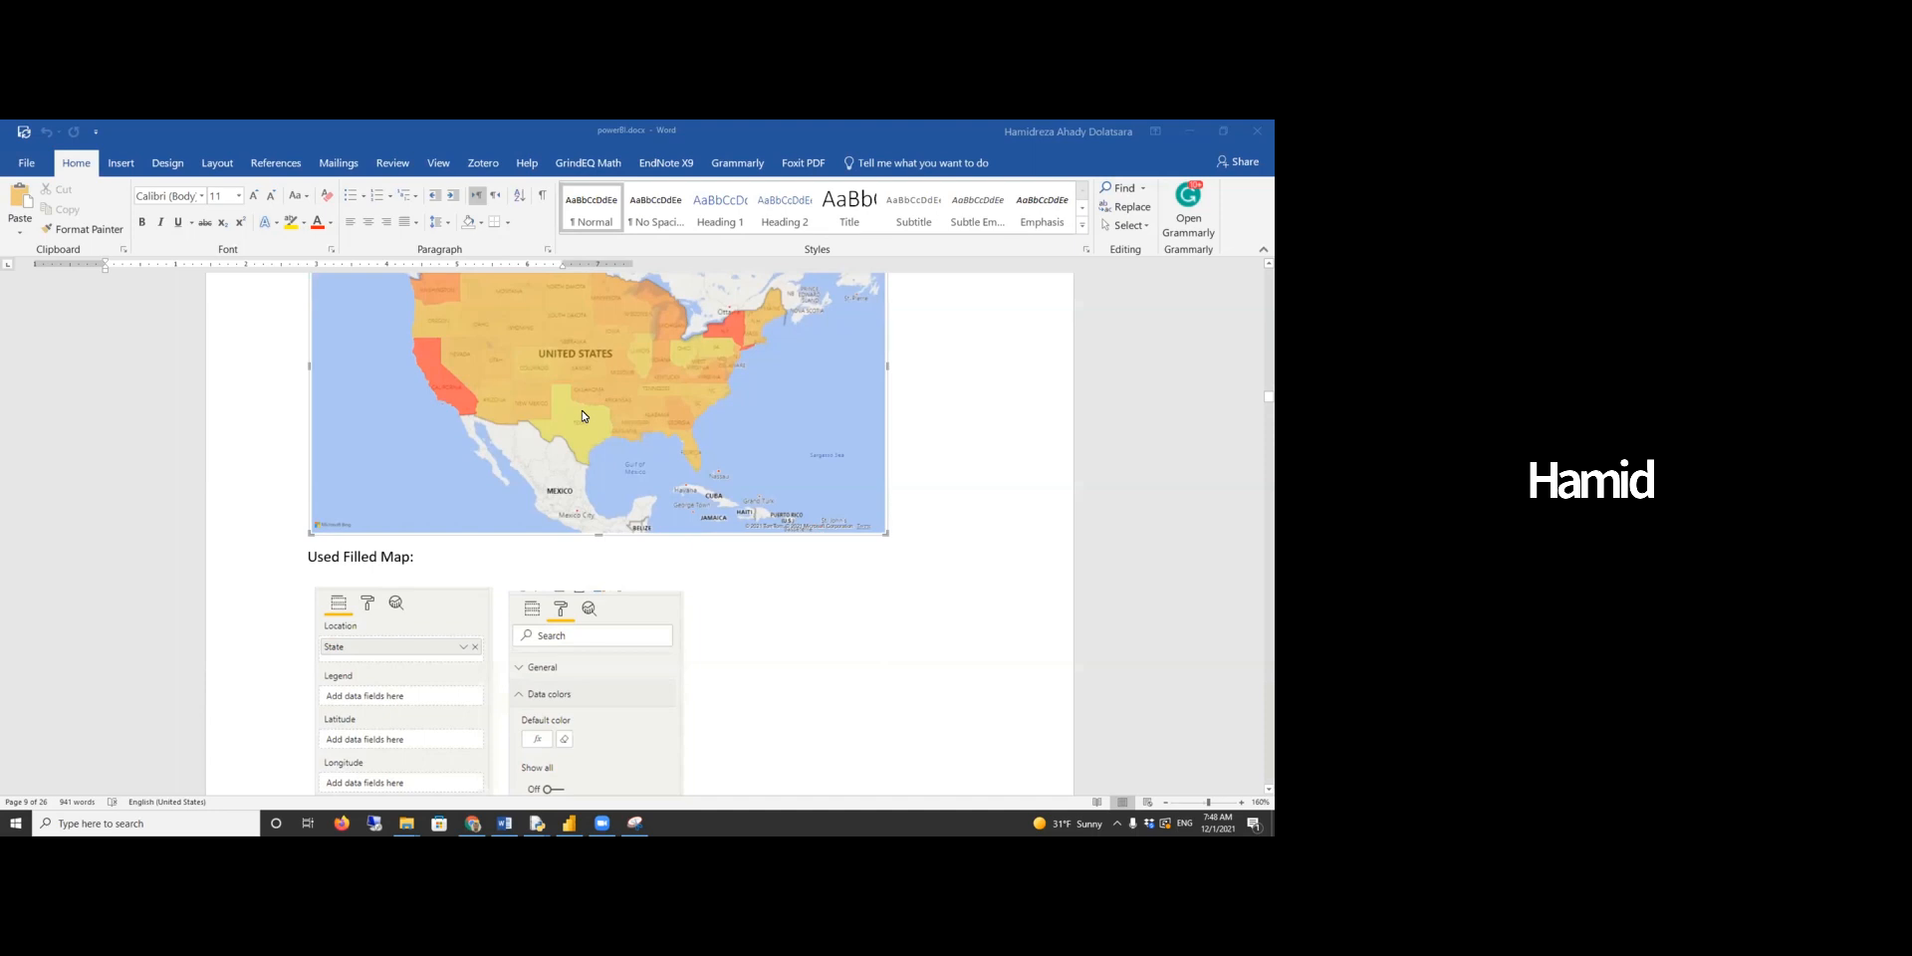
scroll(584, 416, "up", 1)
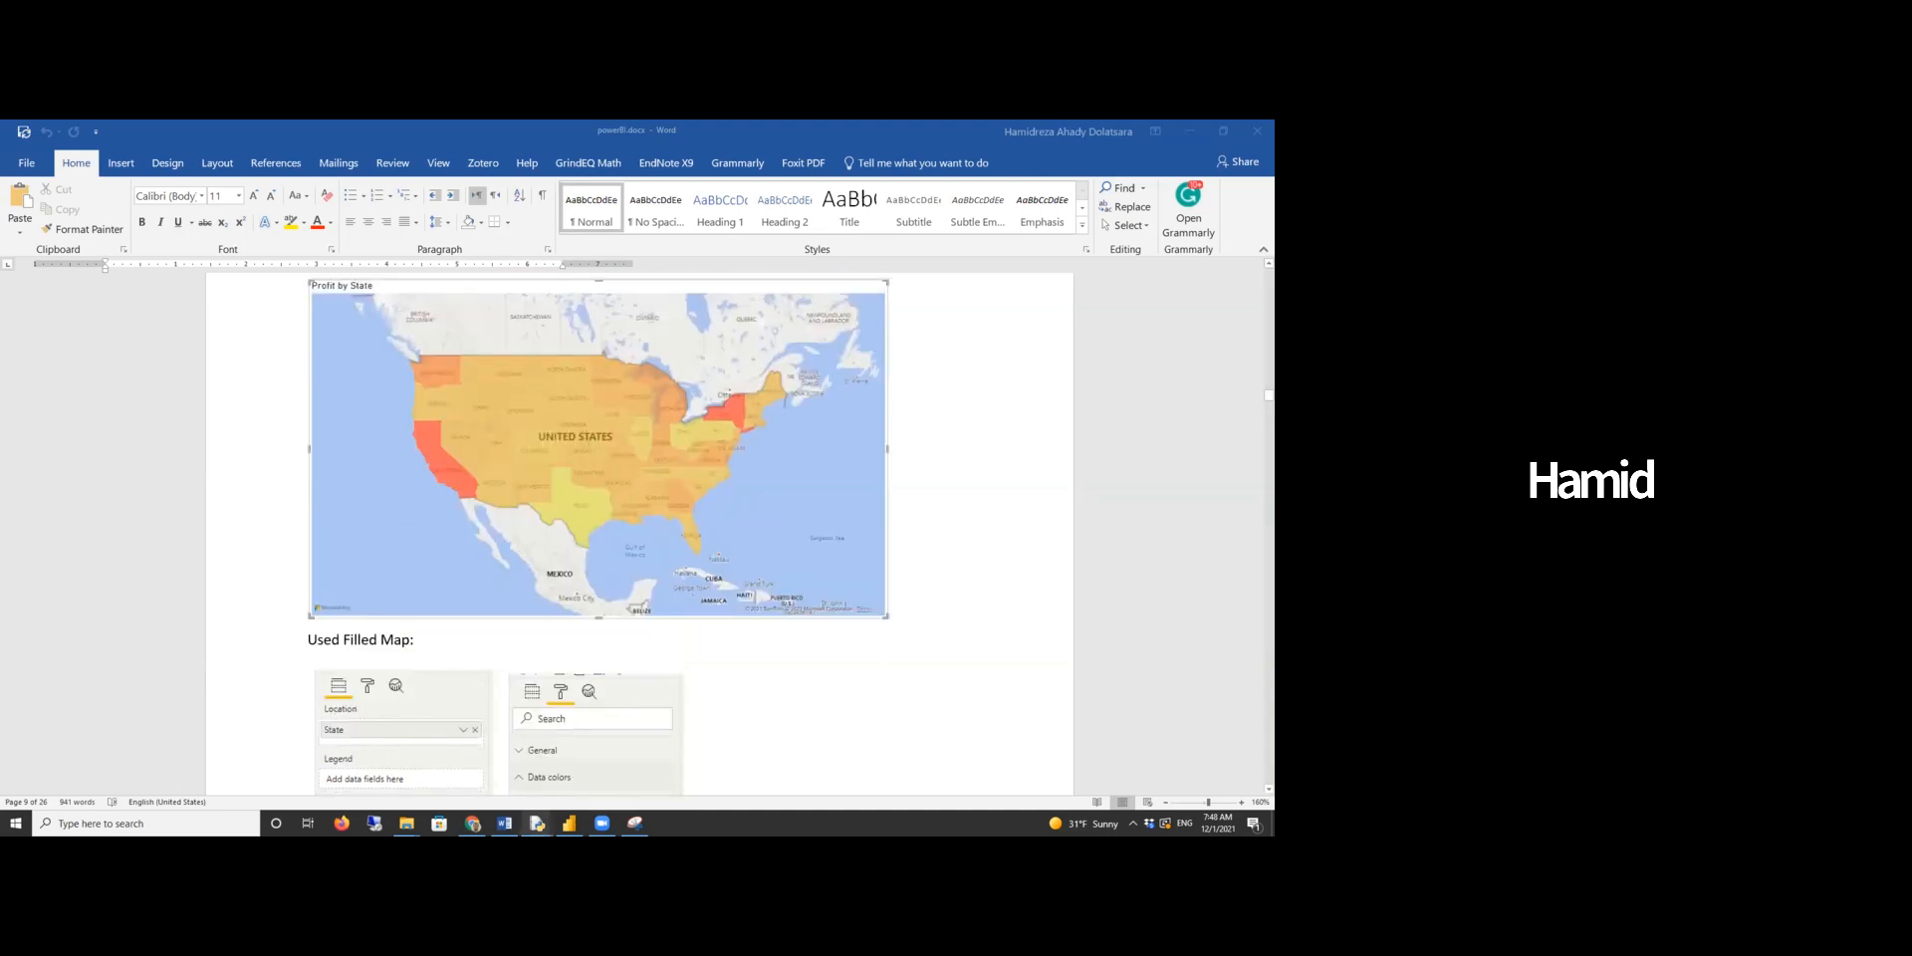
- Switch to Power BI Desktop, maximize its window and inspect the state tooltips on the Profit by State map
left_click(568, 823)
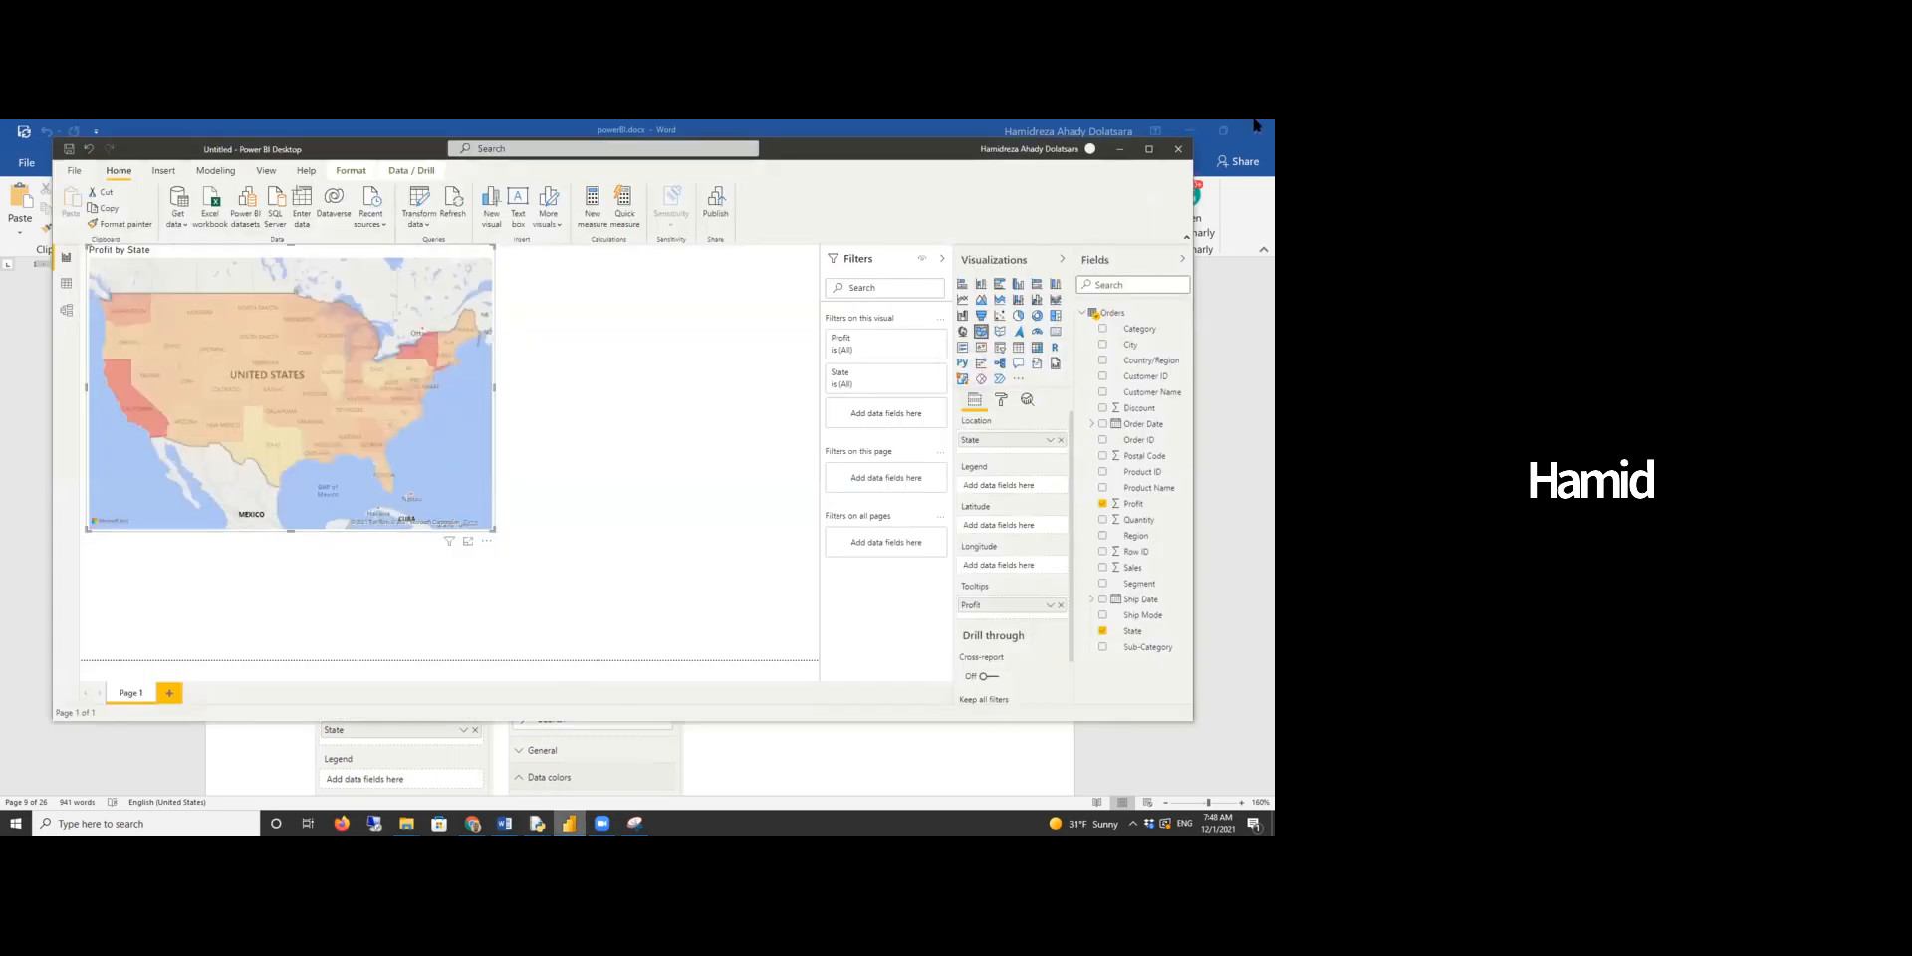
left_click(1143, 151)
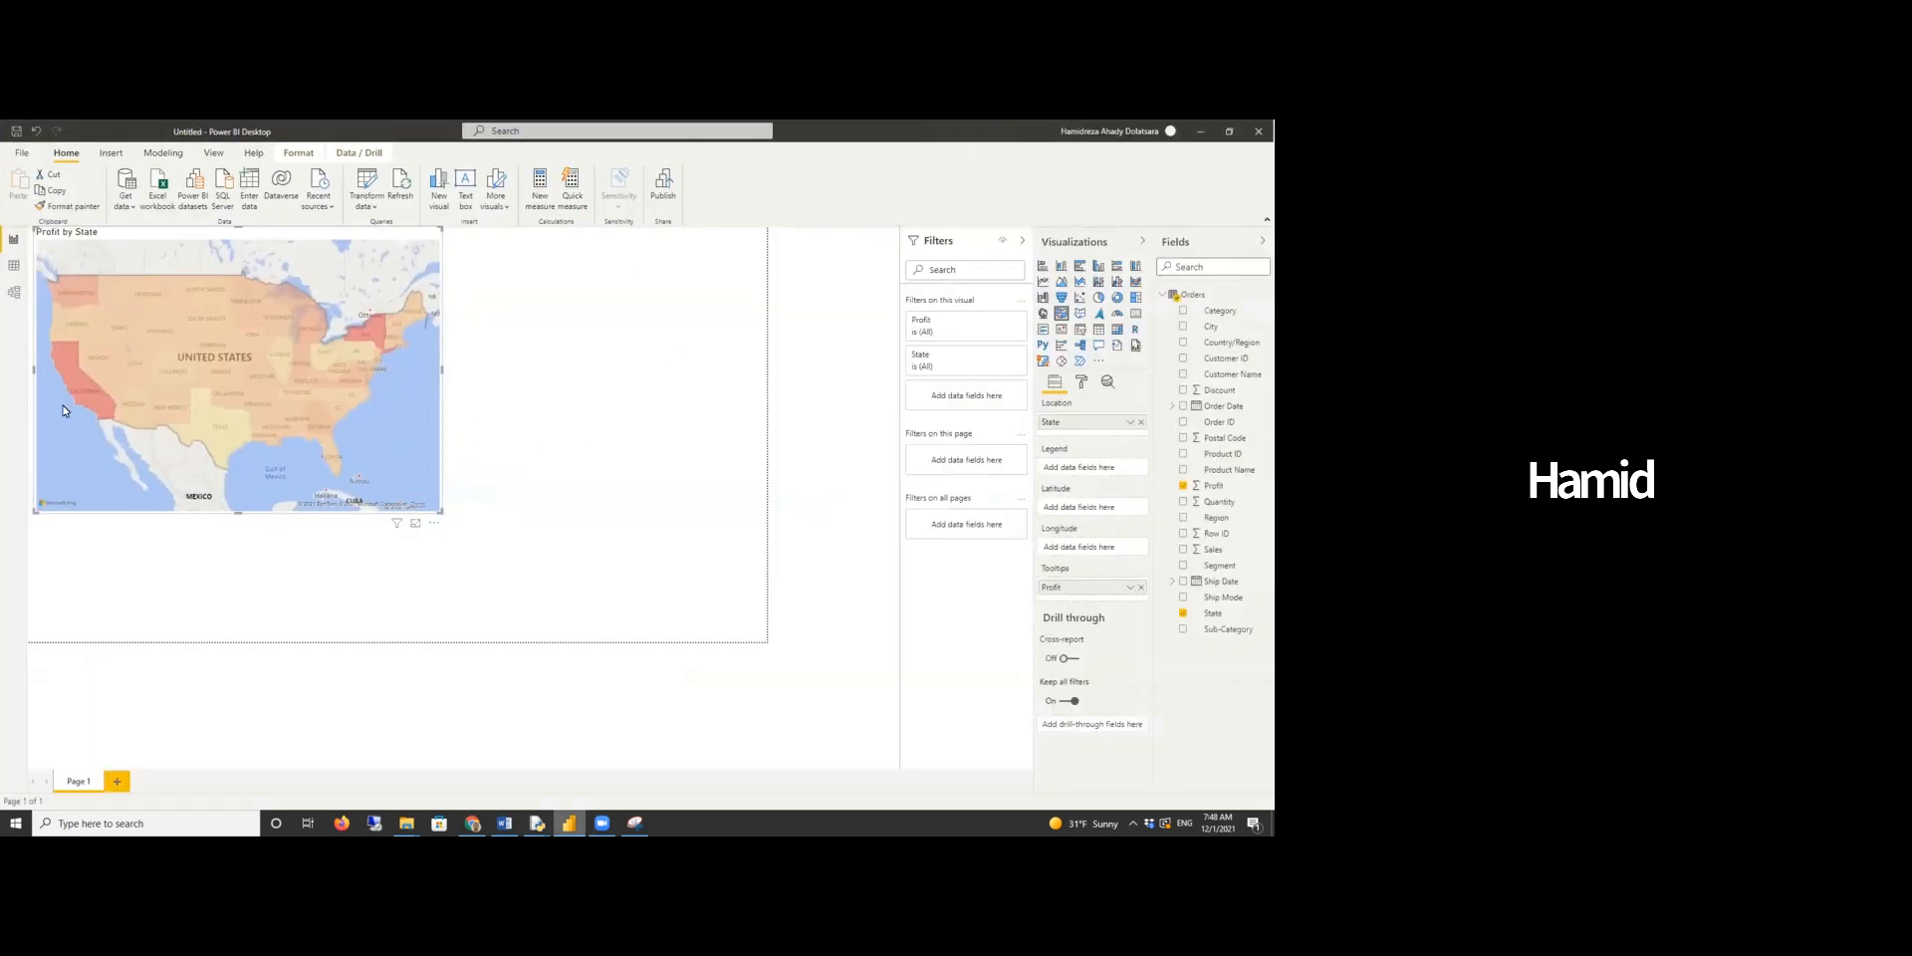
mouse_move(87, 413)
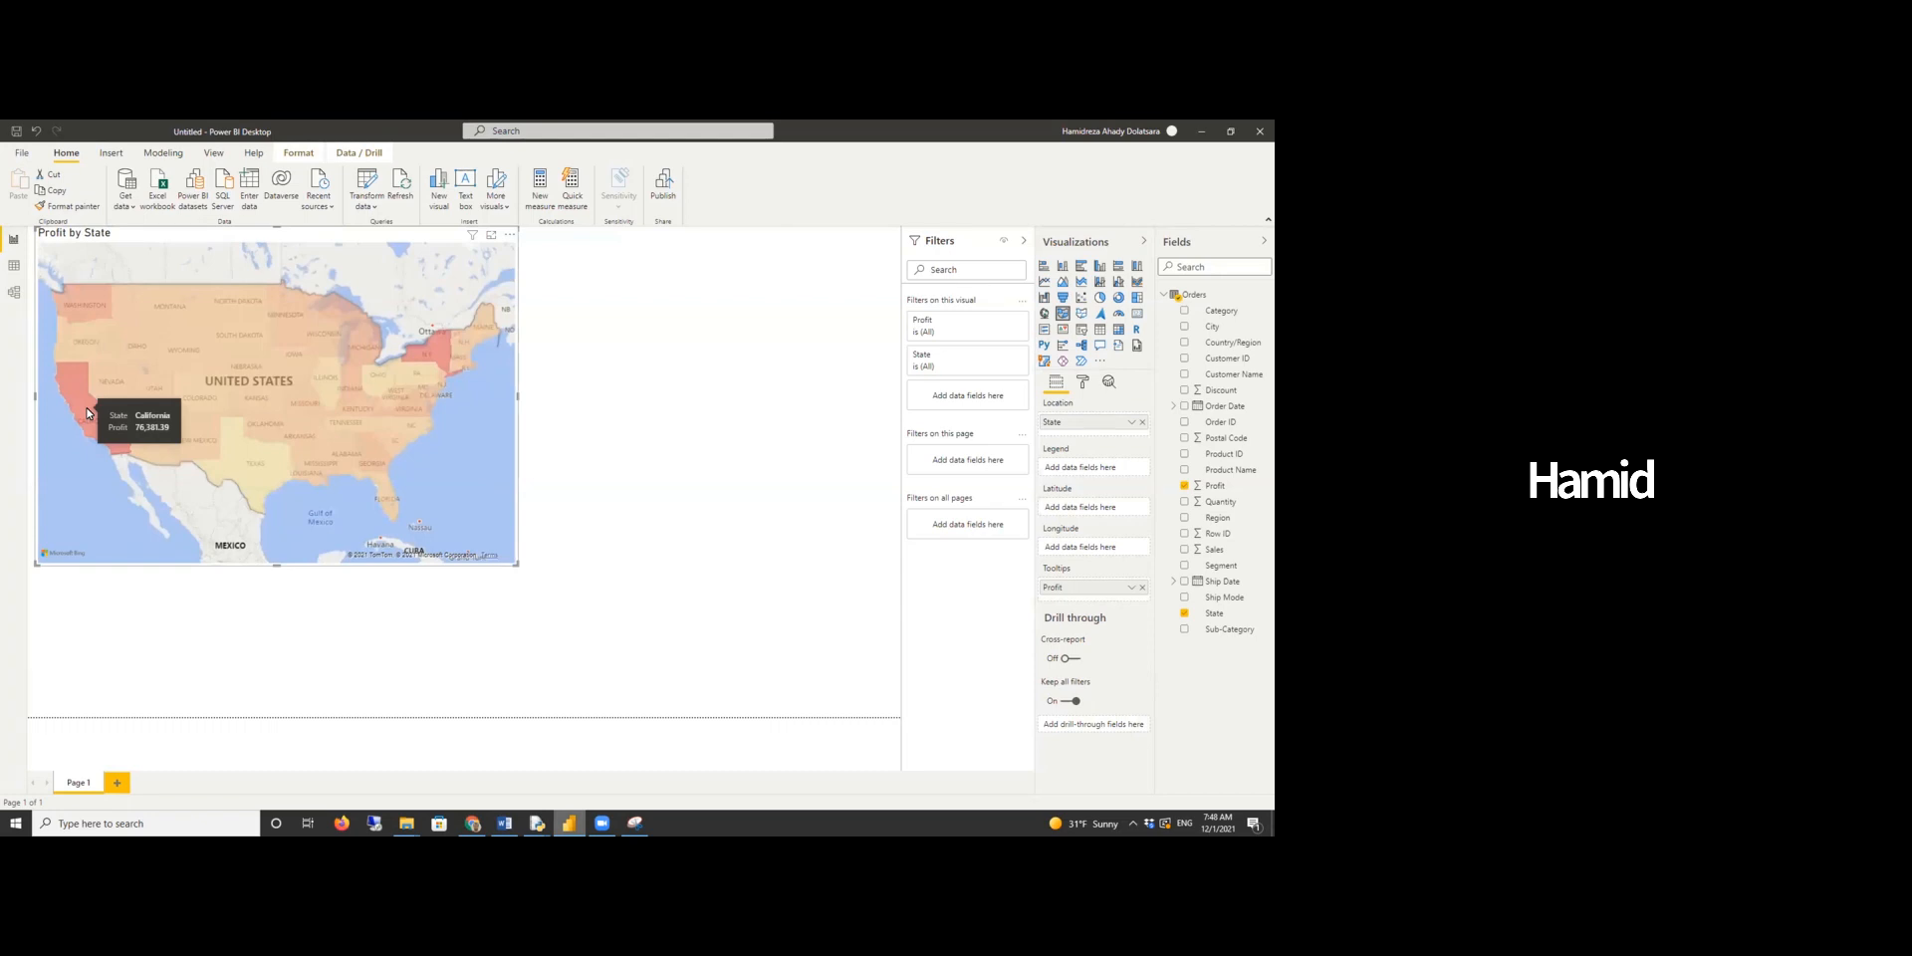
mouse_move(239, 468)
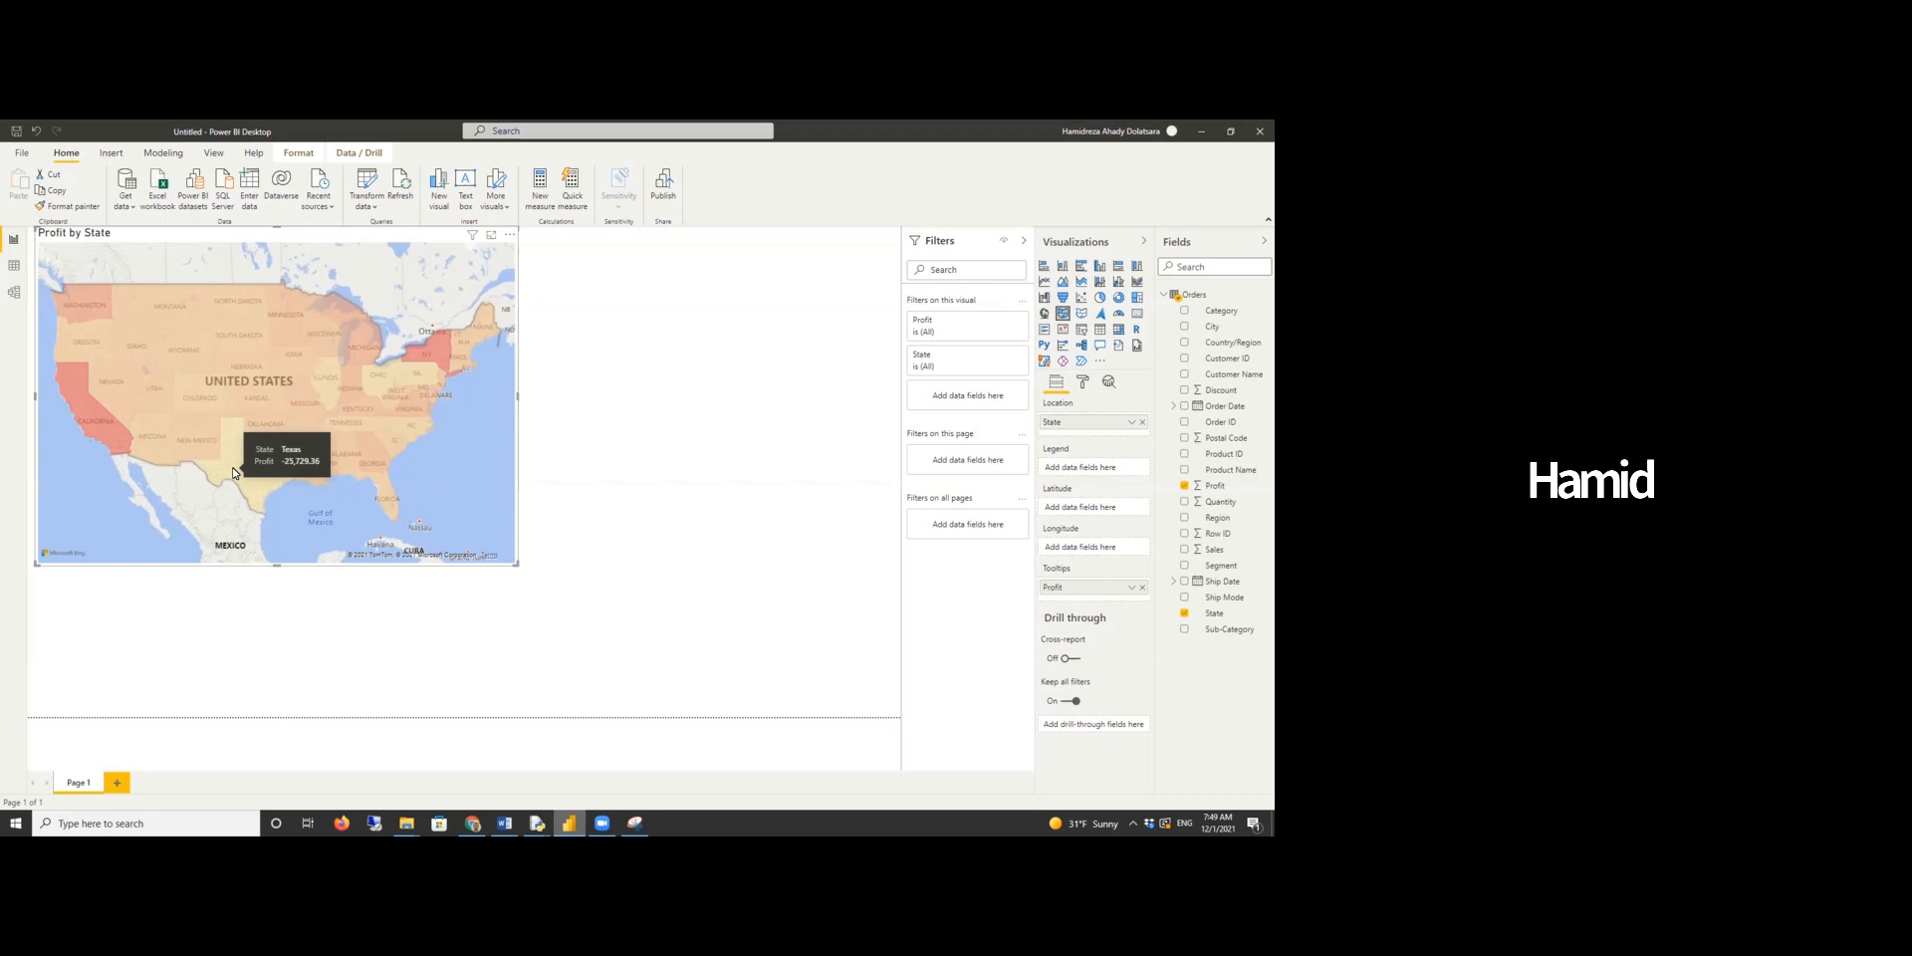
- Switch back to the Word report and read the California versus Texas comparison question and its Map visual screenshots
left_click(505, 823)
scroll(582, 632, "down", 10)
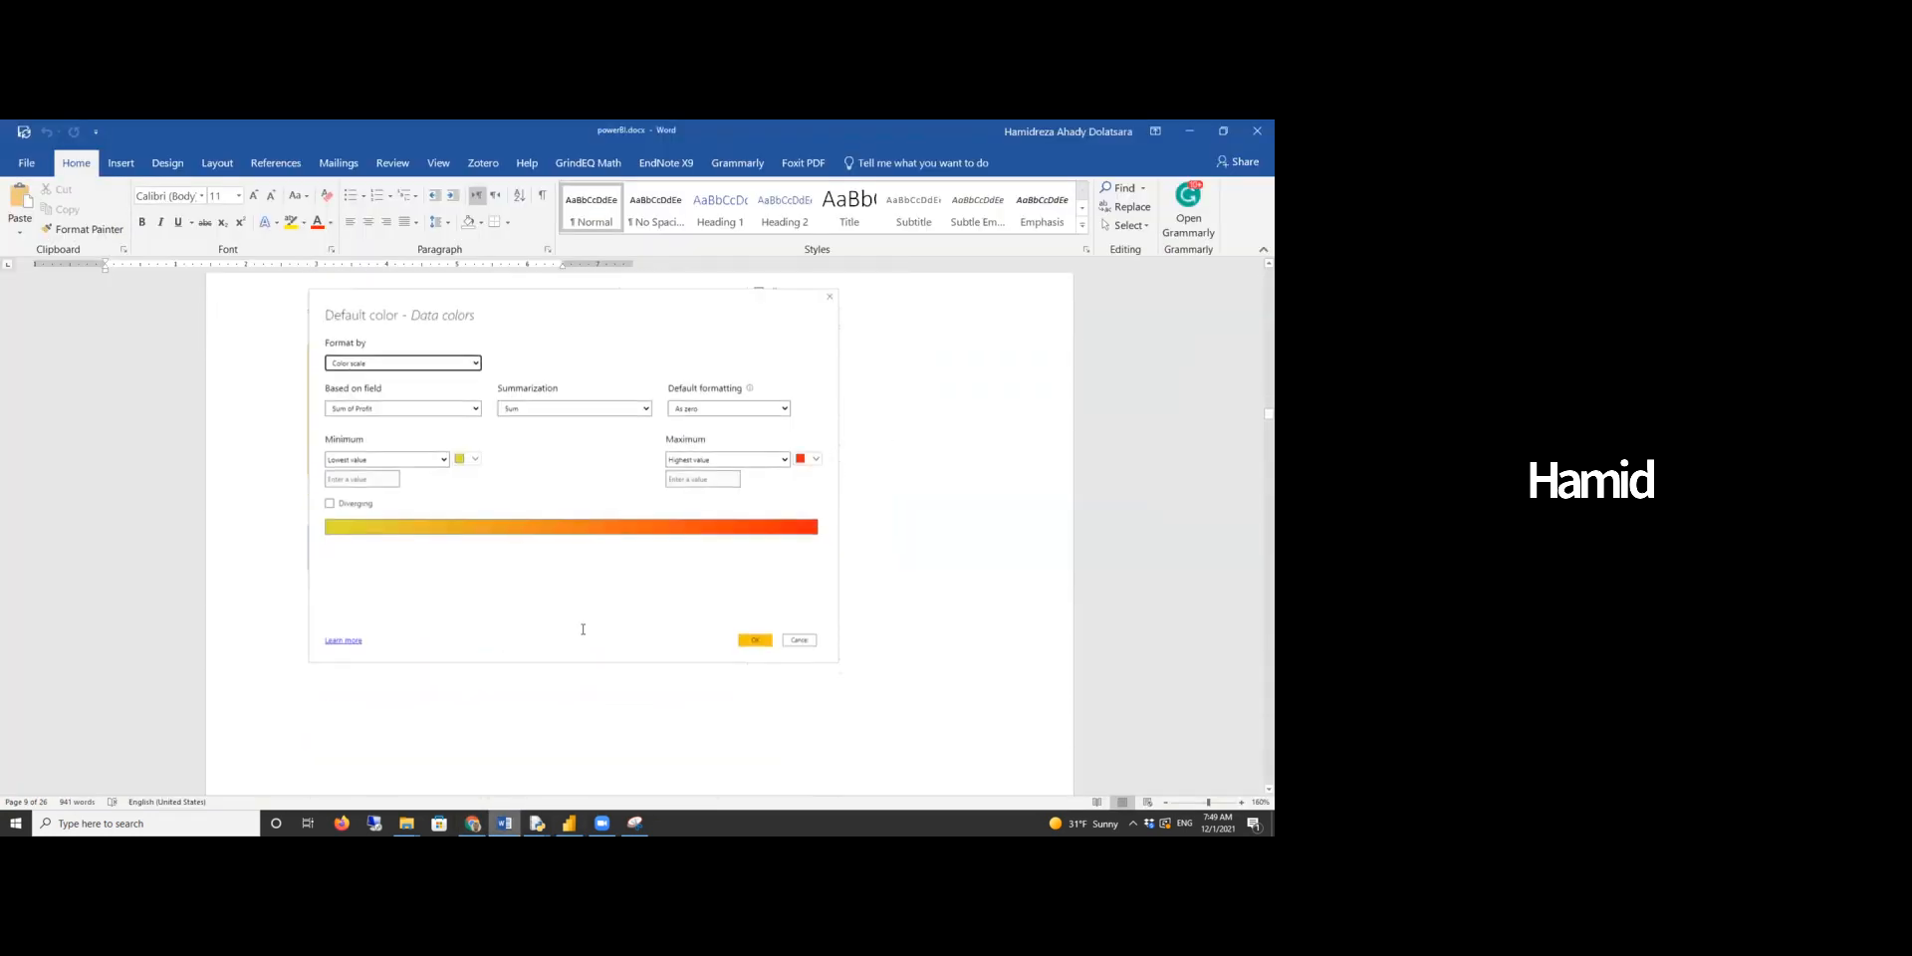
scroll(582, 629, "down", 6)
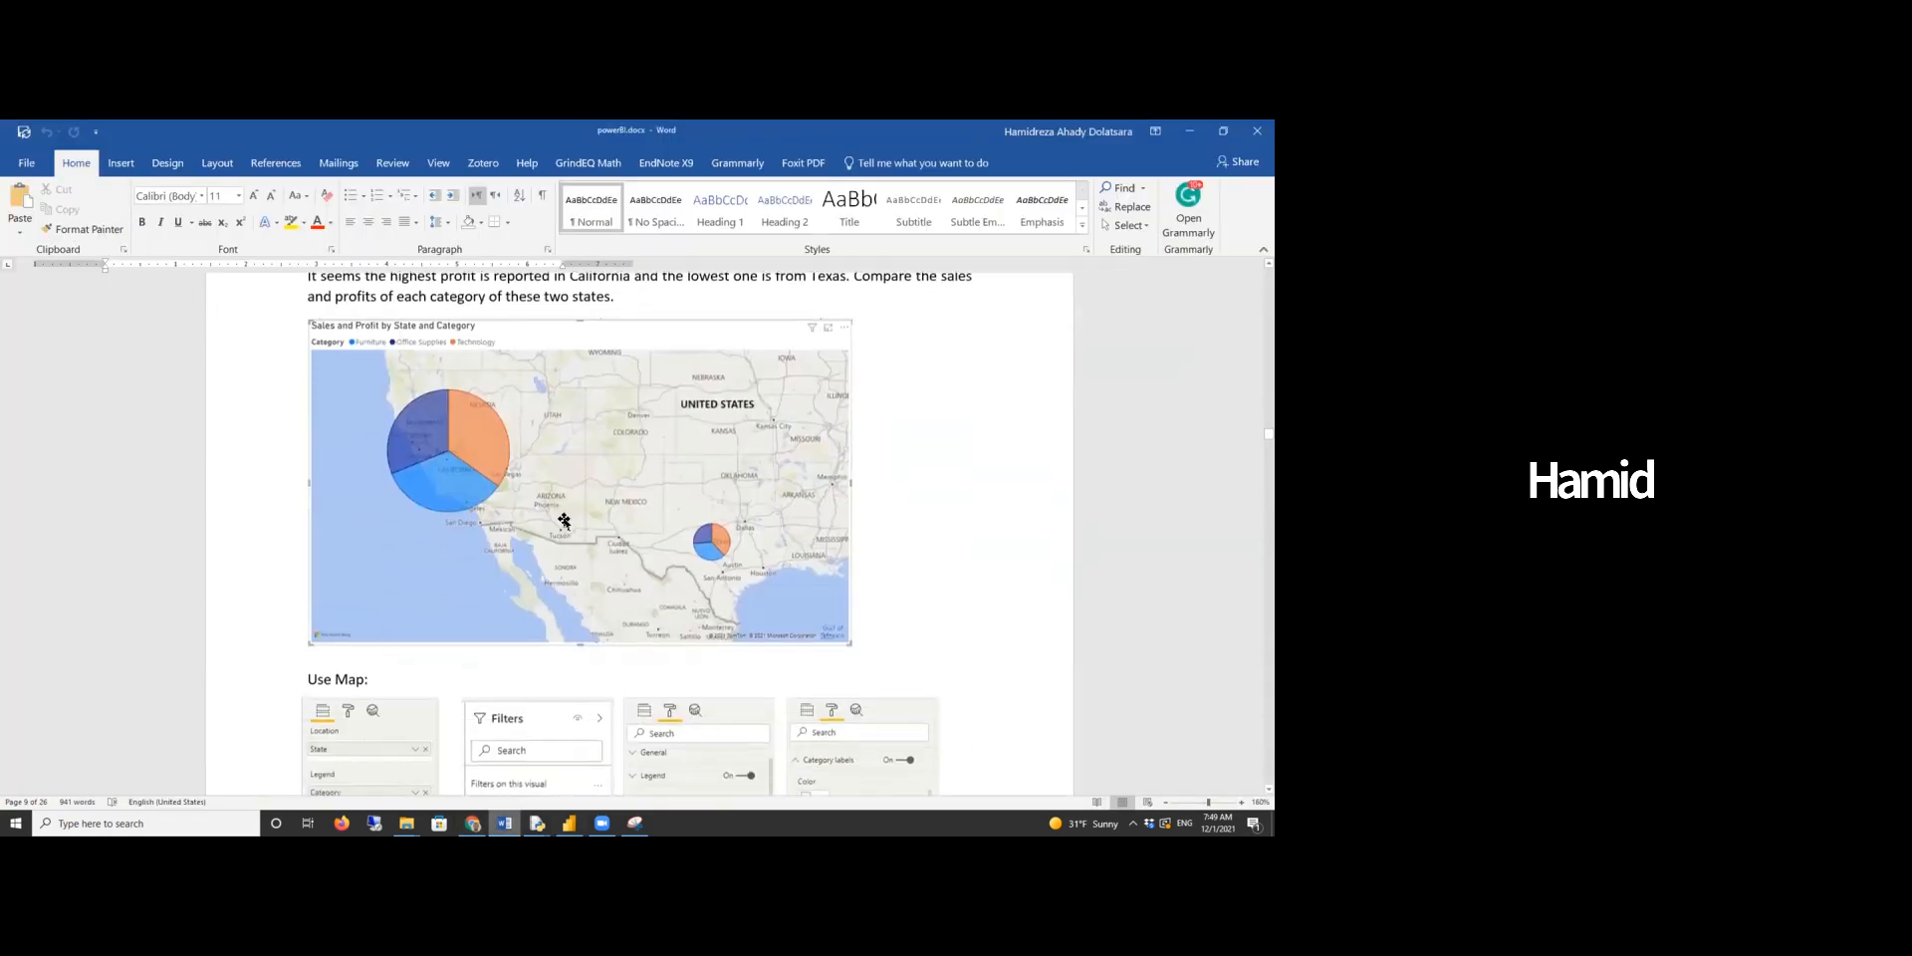
scroll(498, 458, "up", 1)
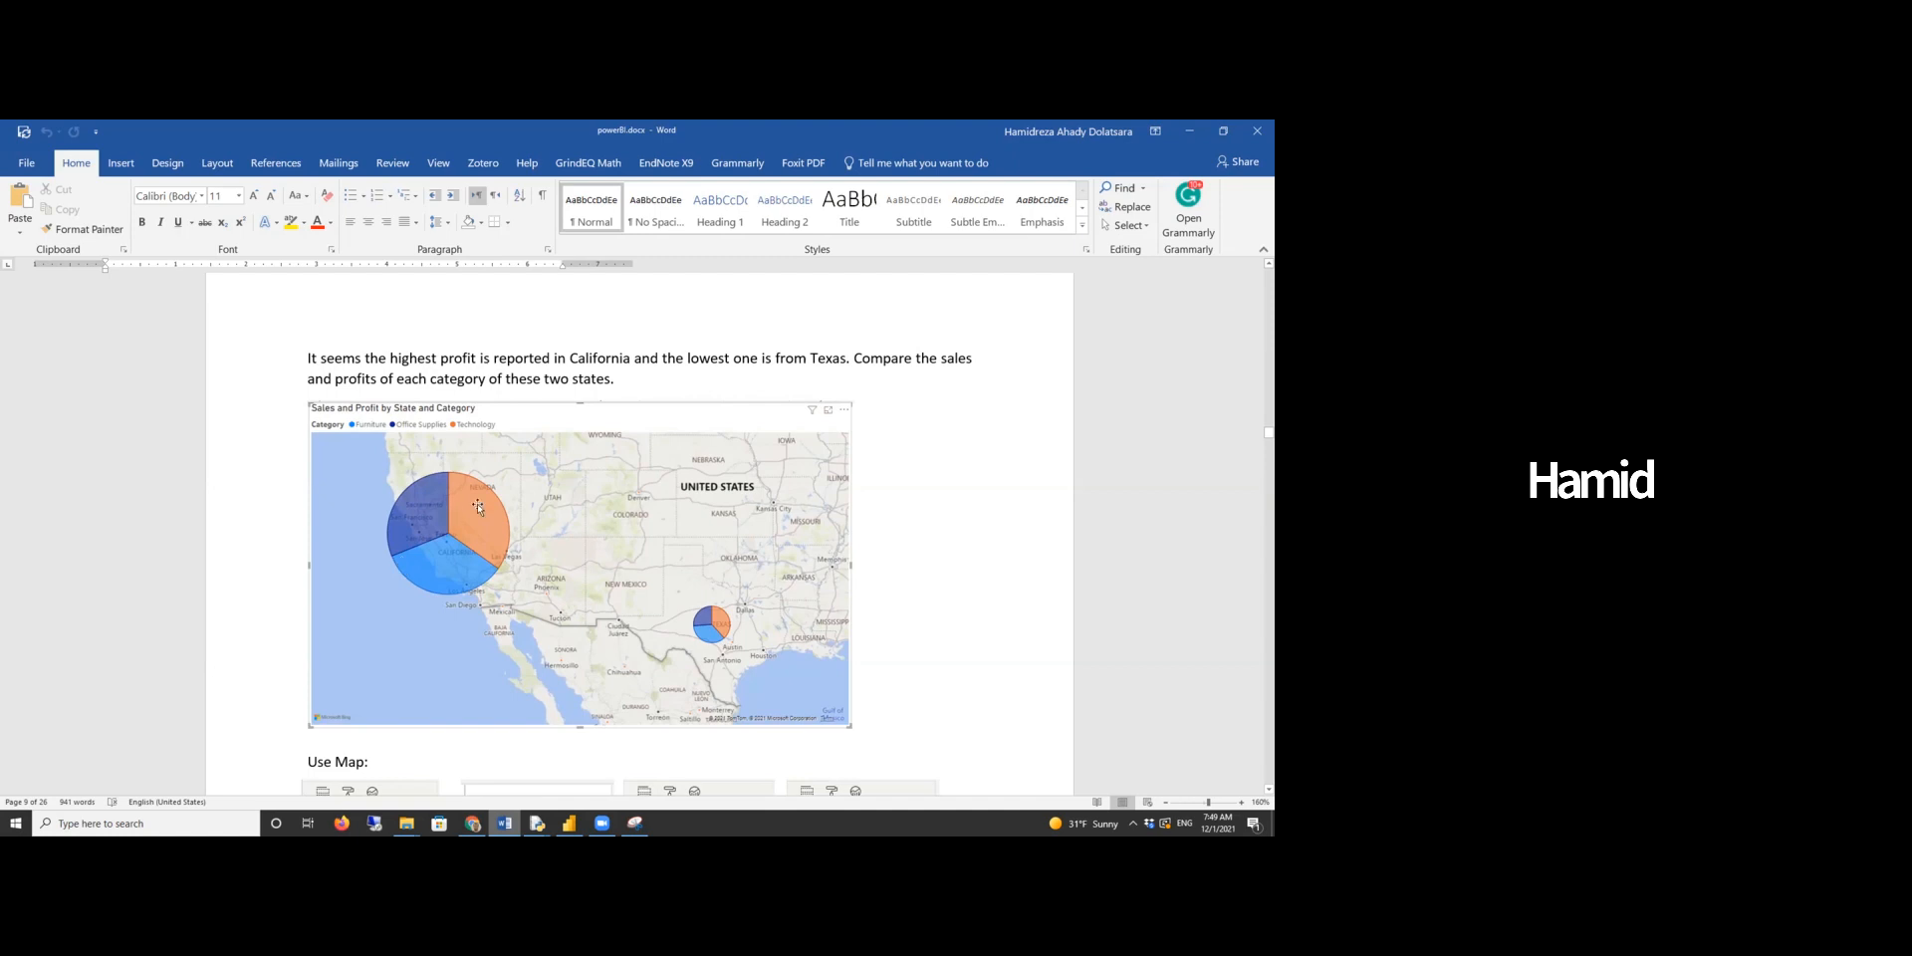
scroll(476, 504, "down", 3)
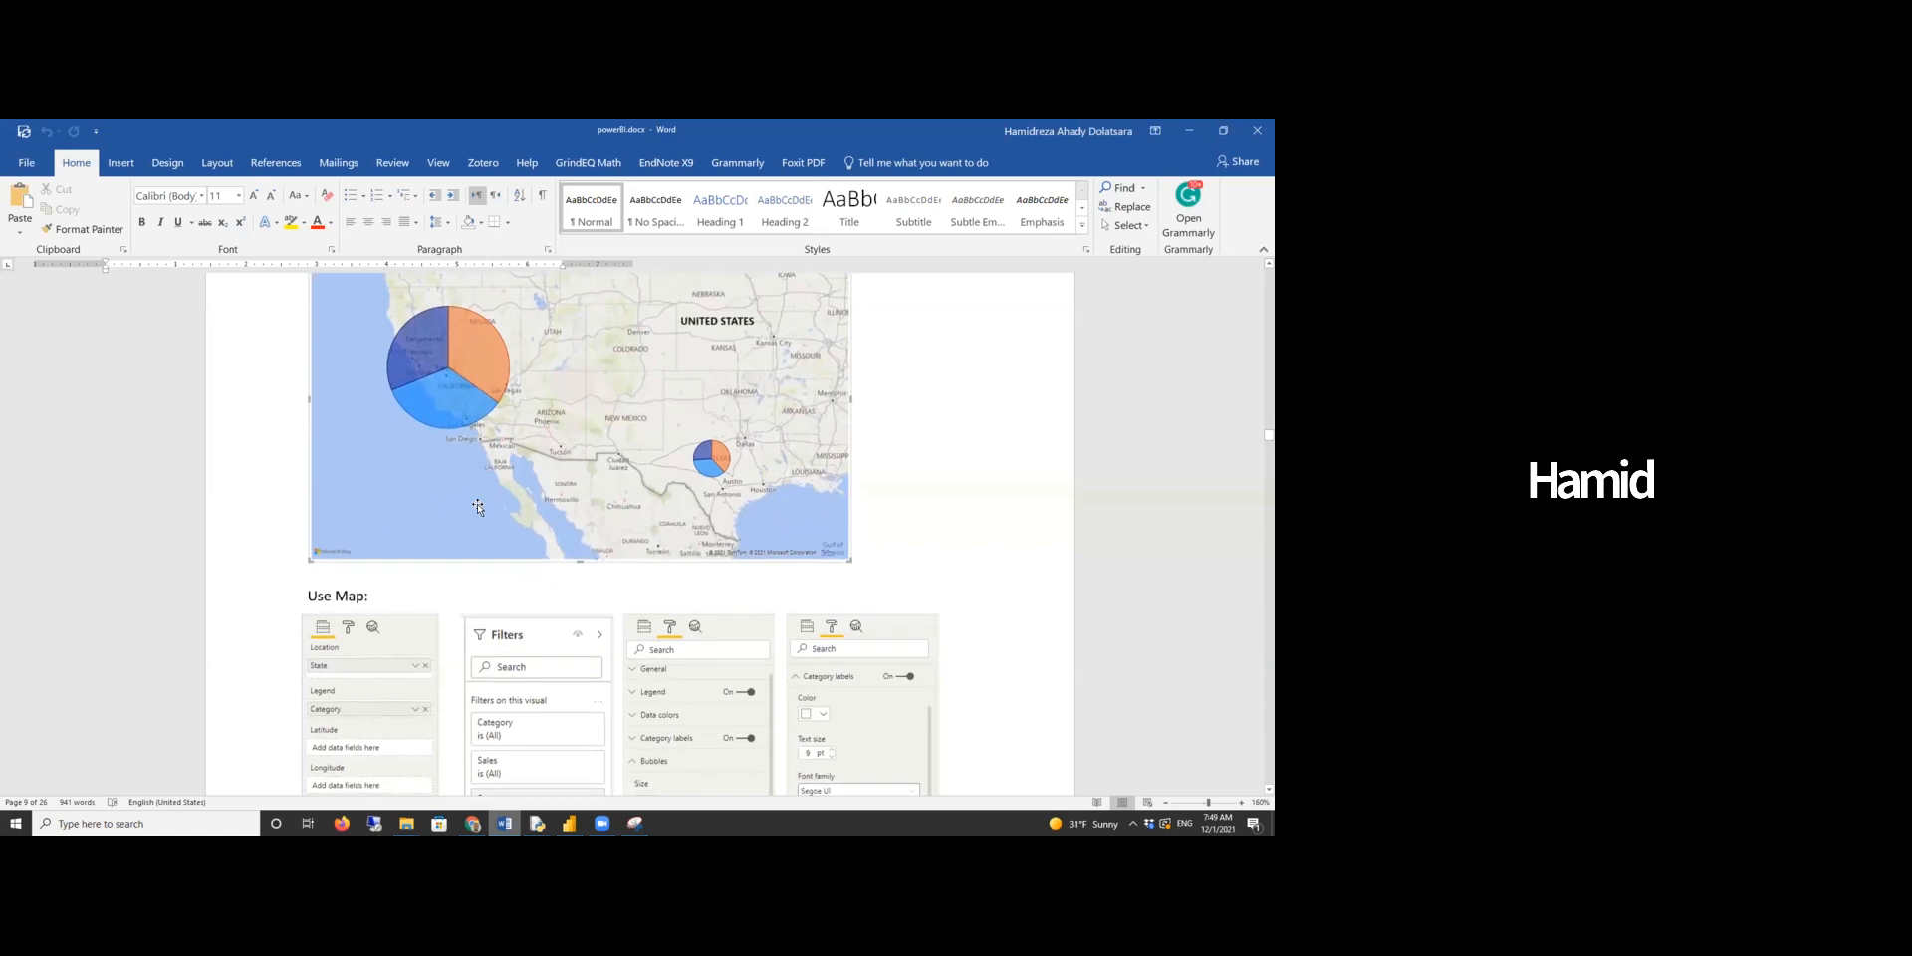
scroll(478, 508, "down", 3)
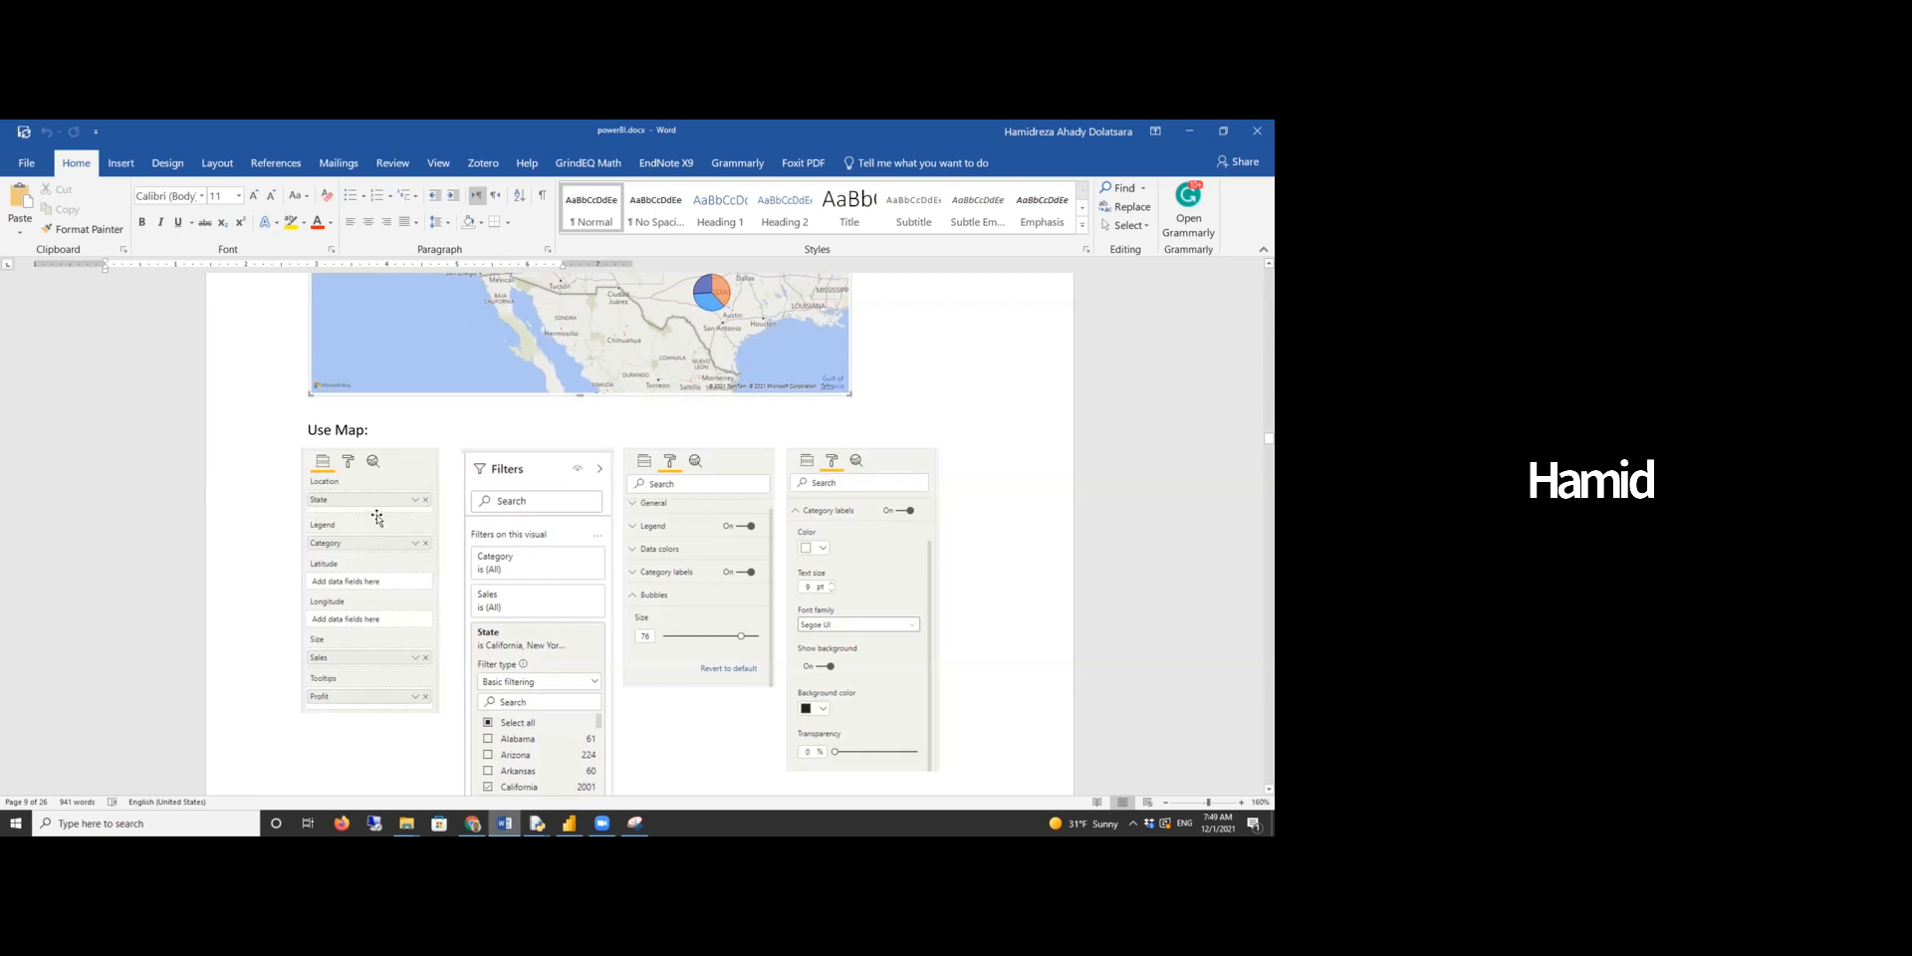
scroll(396, 537, "up", 3)
scroll(397, 538, "down", 2)
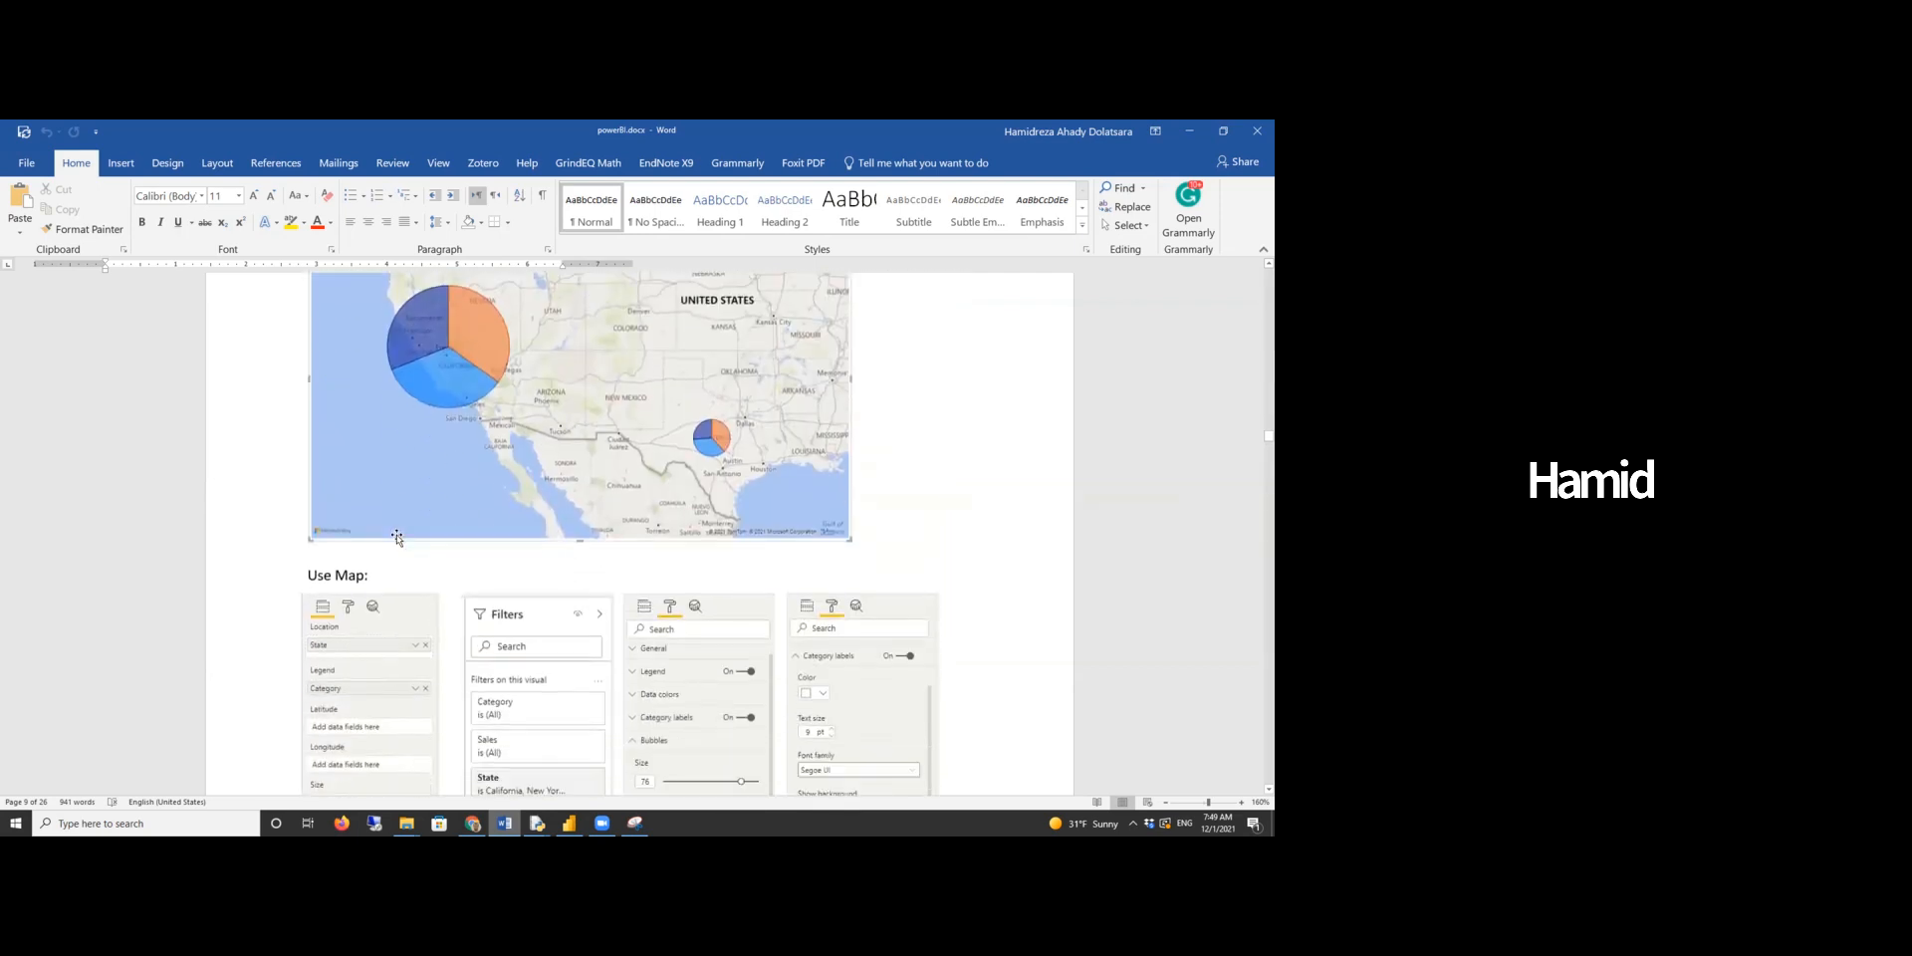
scroll(396, 538, "up", 1)
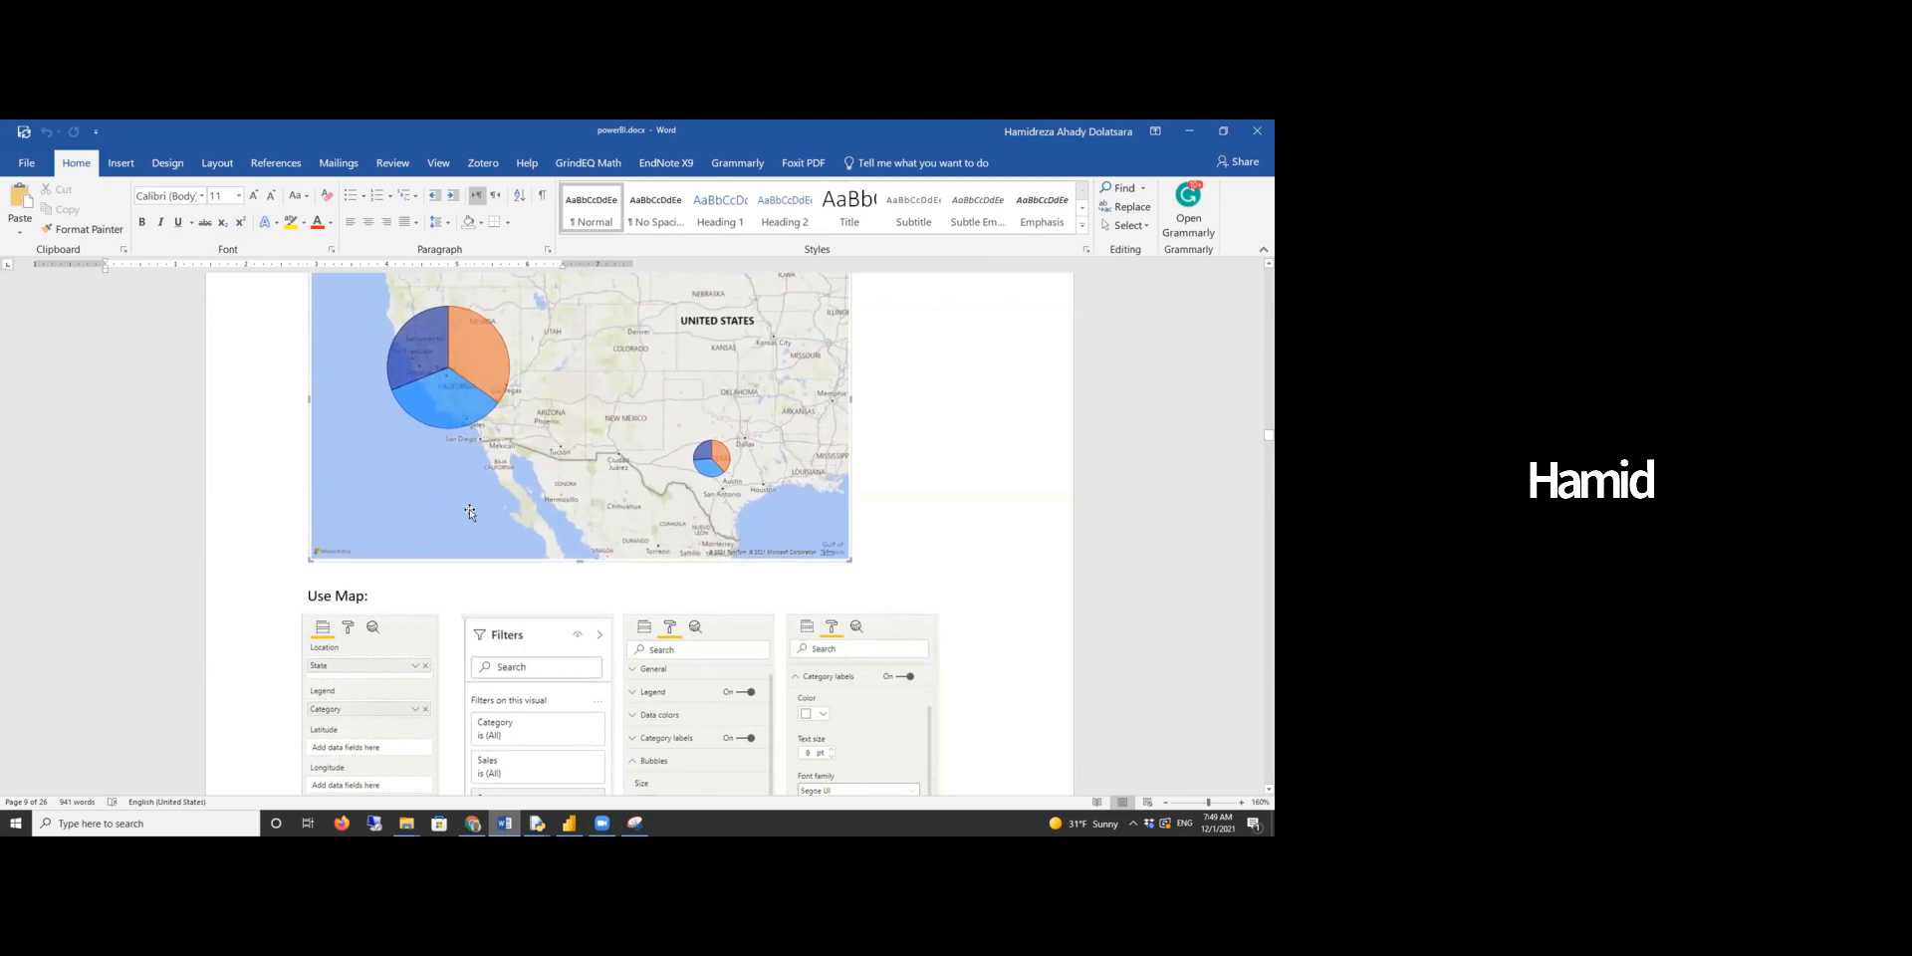
scroll(470, 511, "up", 1)
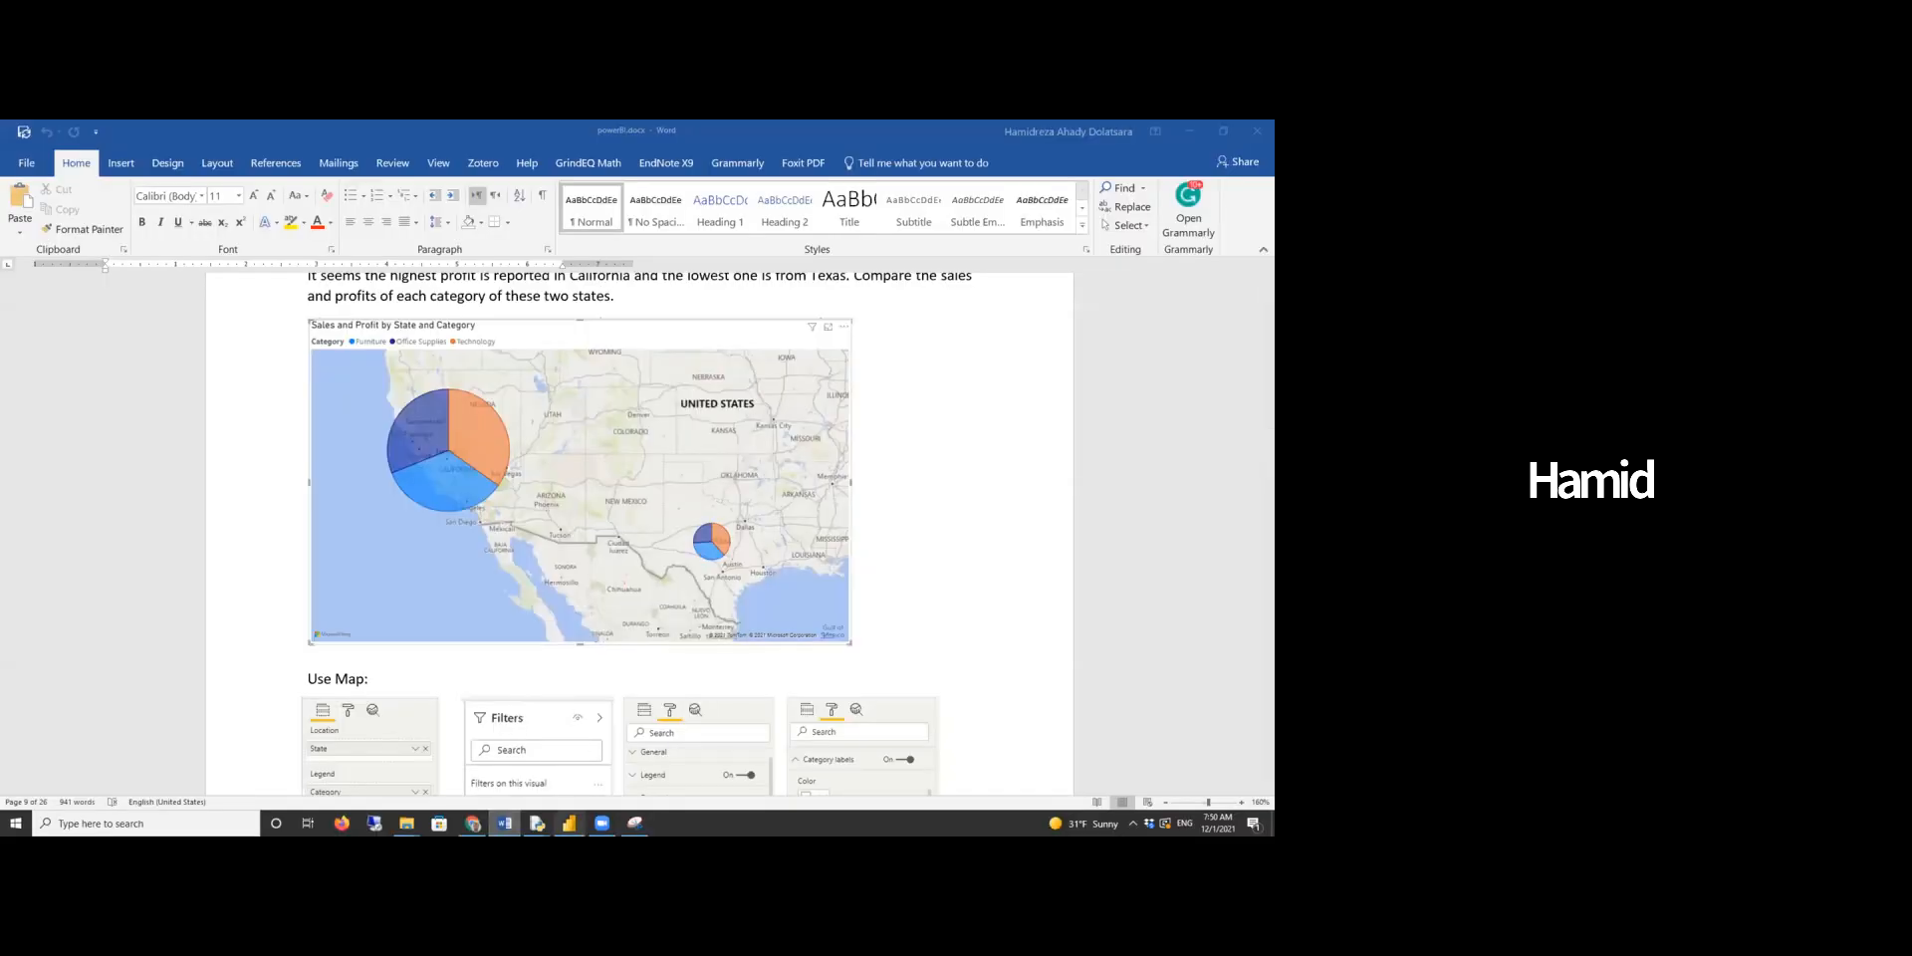
- Switch to Power BI Desktop, add a new report page and insert a Map visual enlarged across the canvas
left_click(568, 823)
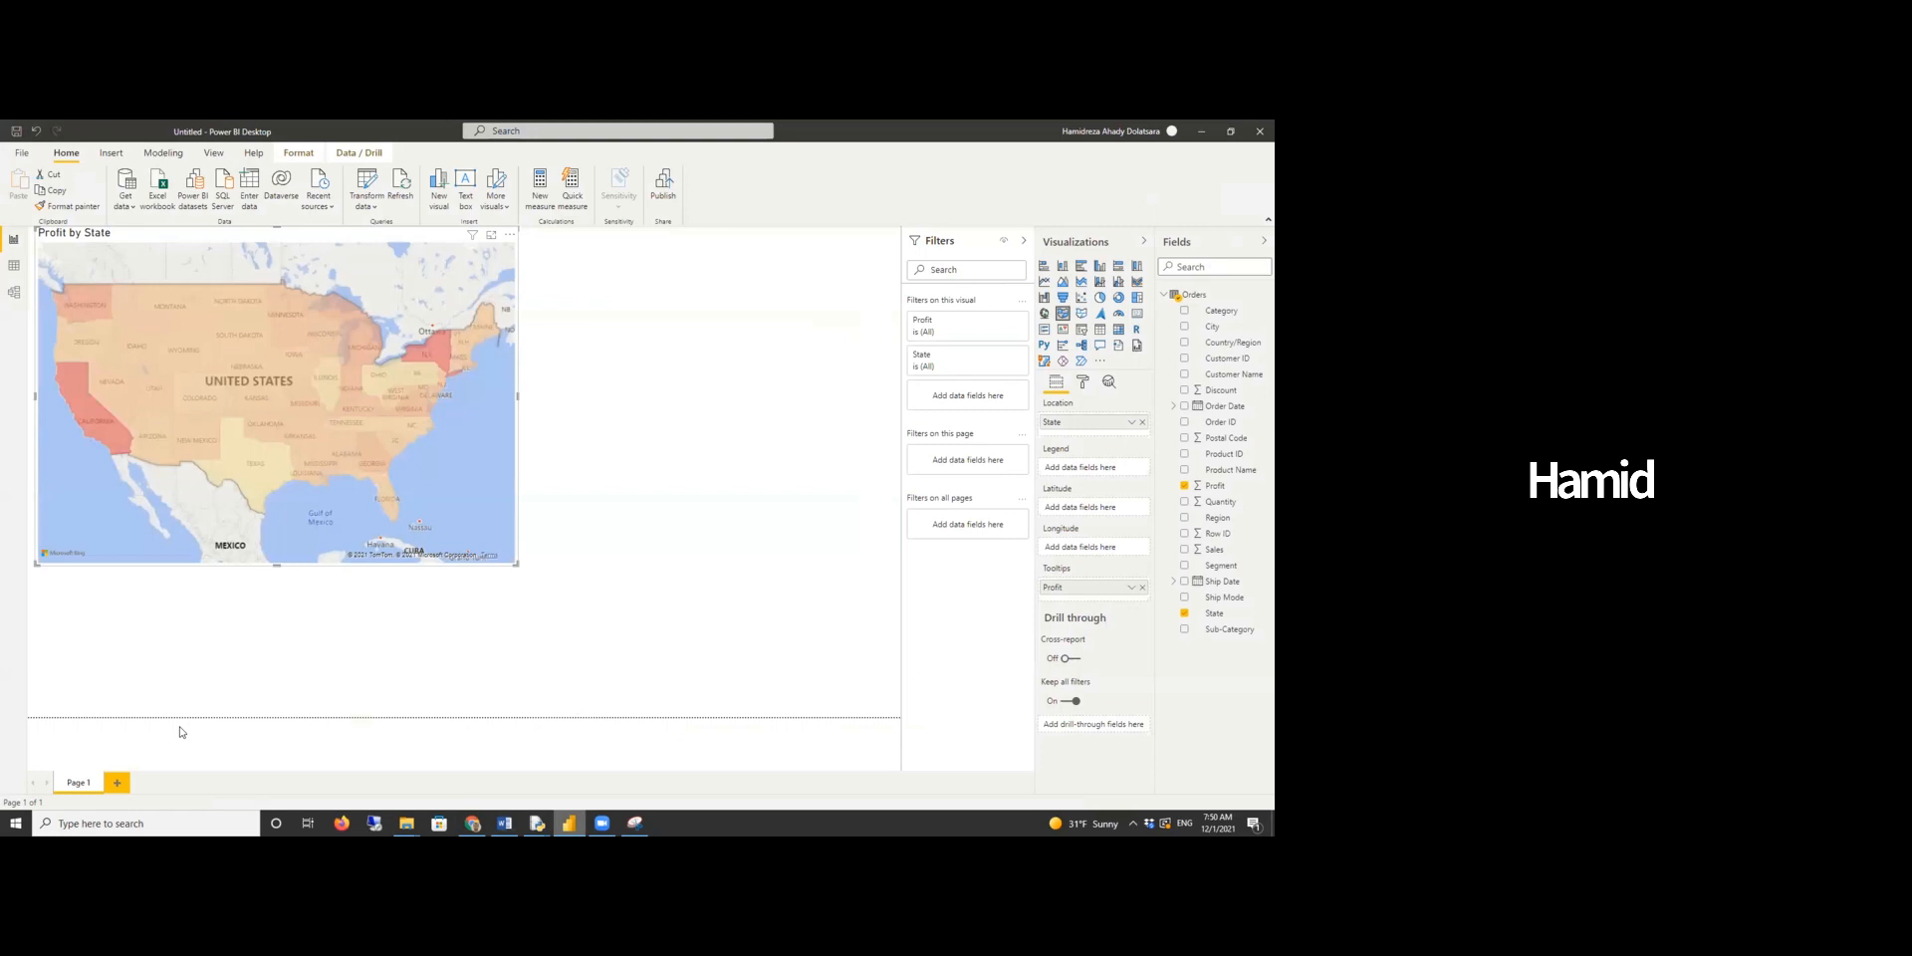
left_click(116, 783)
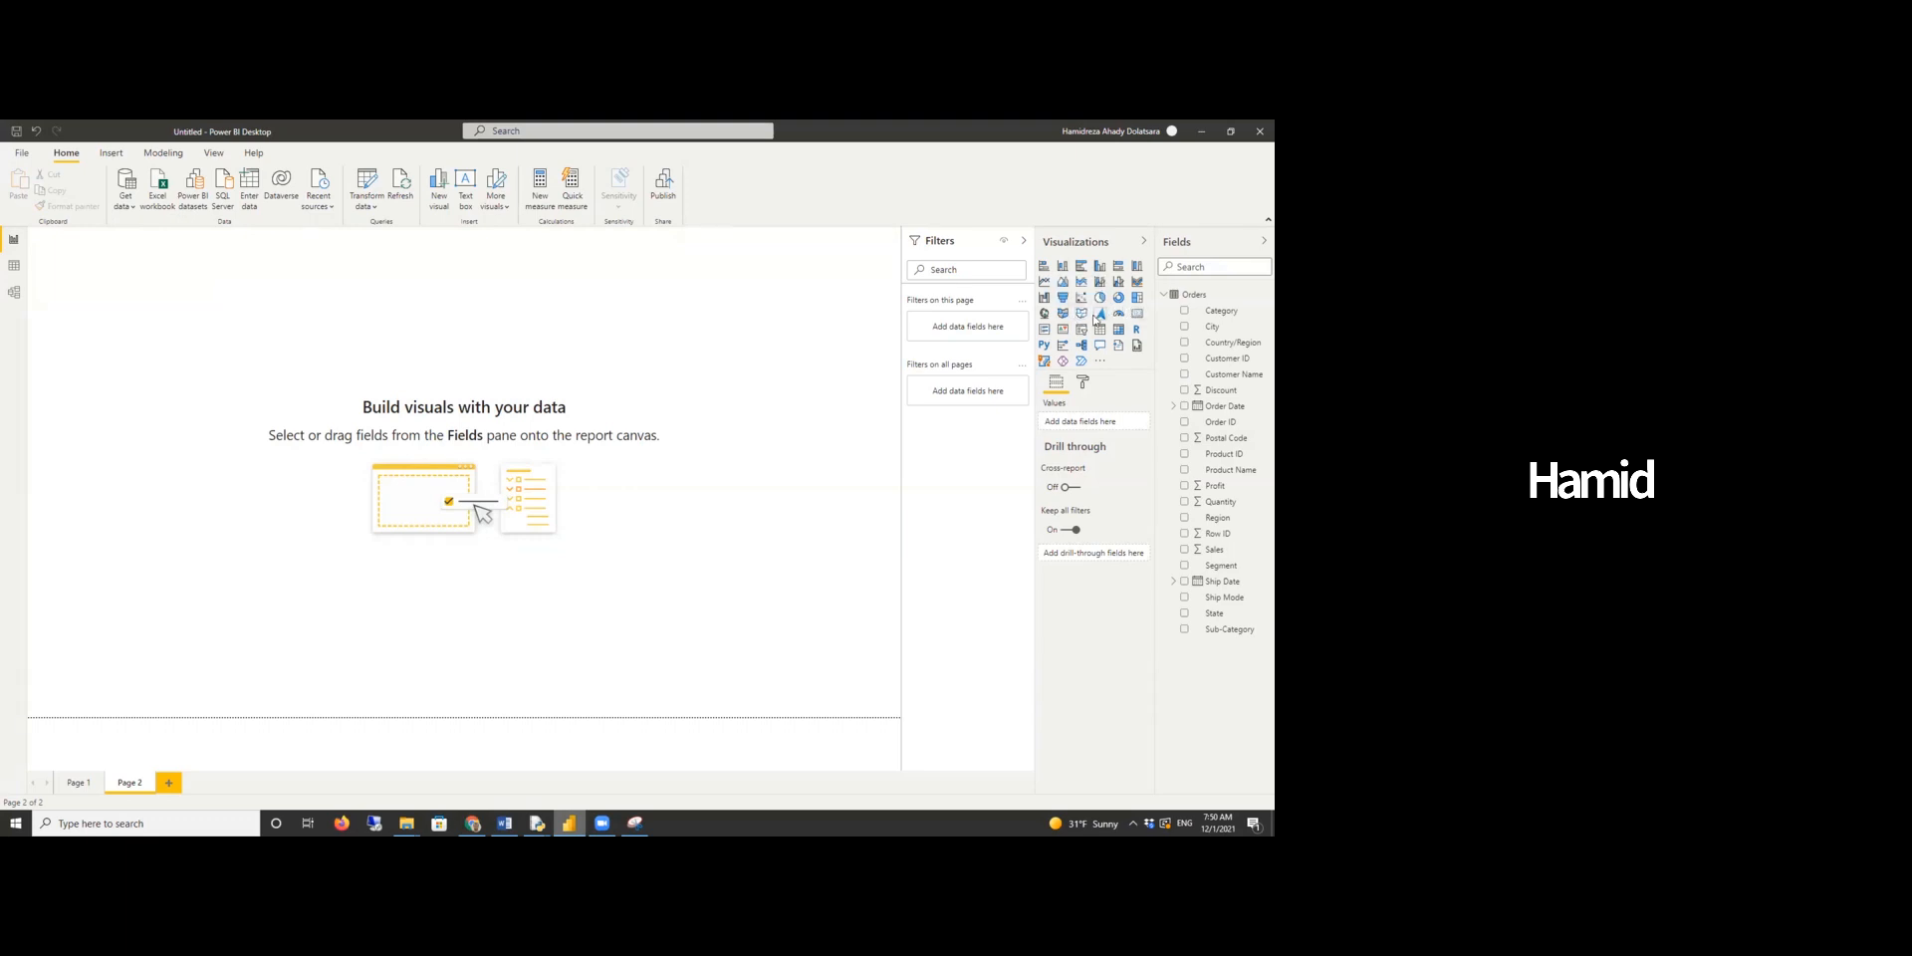
left_click(1044, 314)
left_click_drag(221, 415, 523, 594)
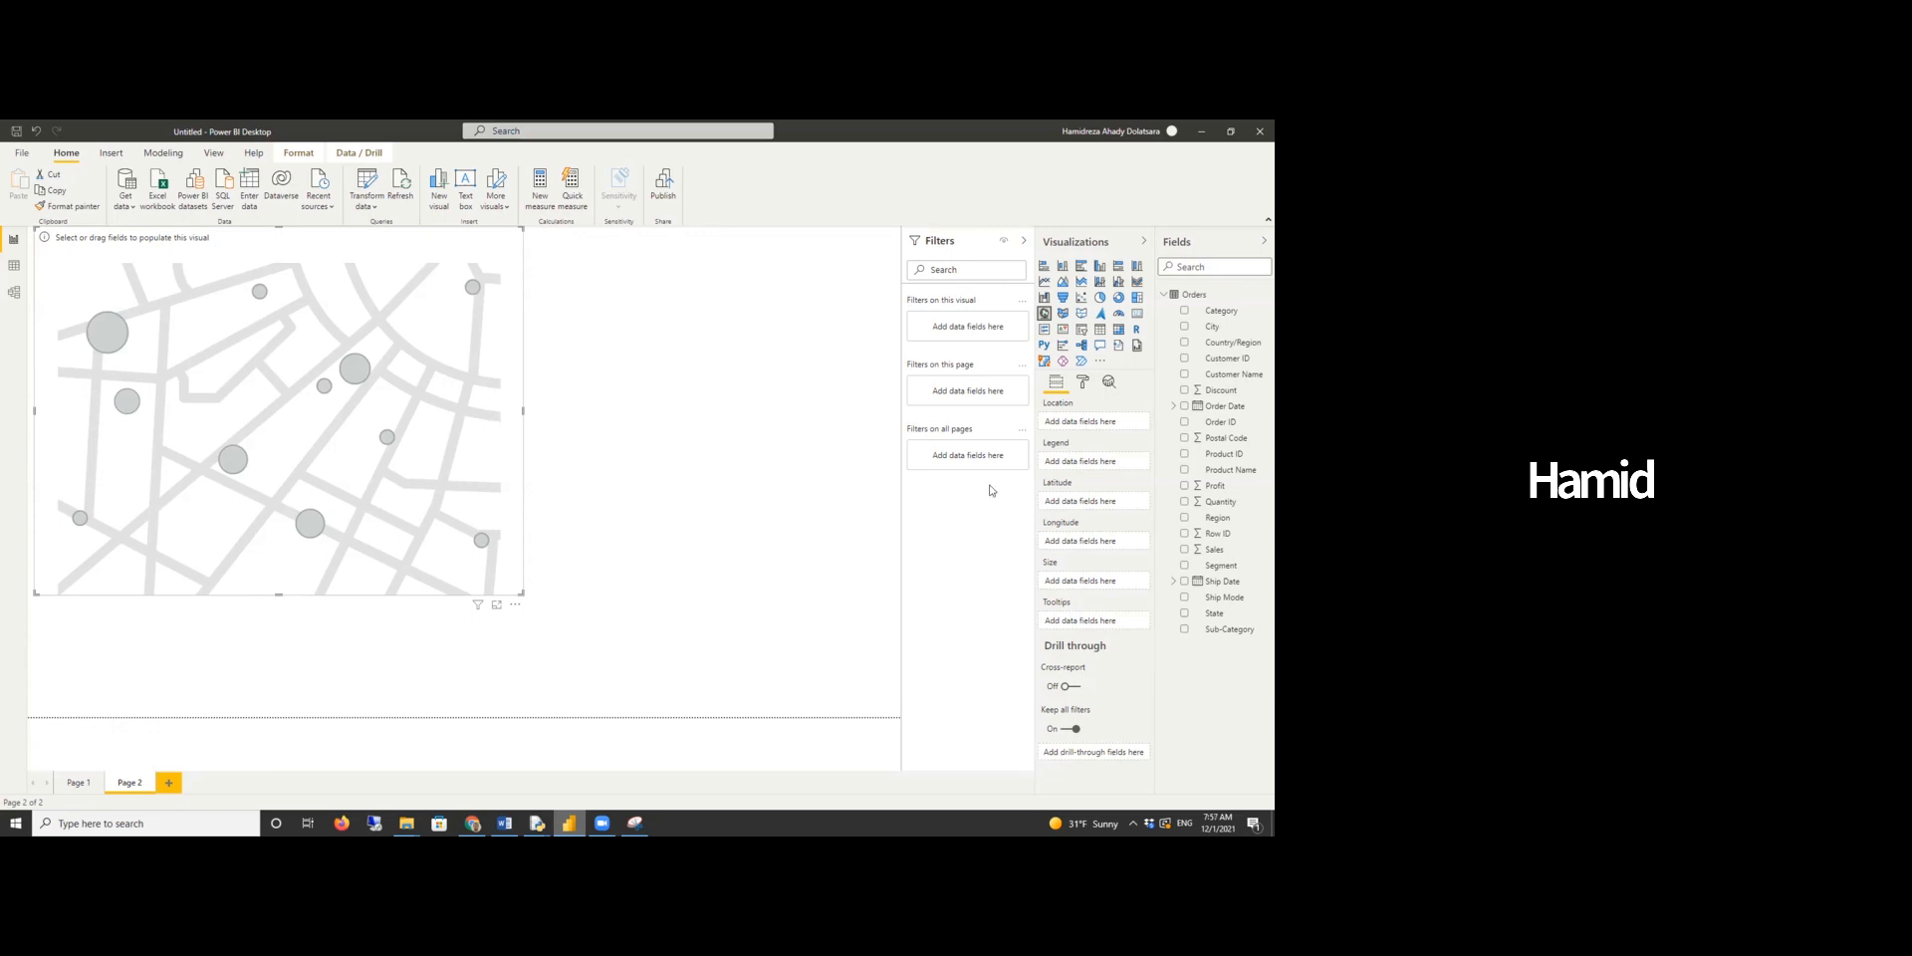
- Populate the map with State as location, Sales as bubble size and Profit as tooltip
left_click_drag(1213, 613, 1096, 429)
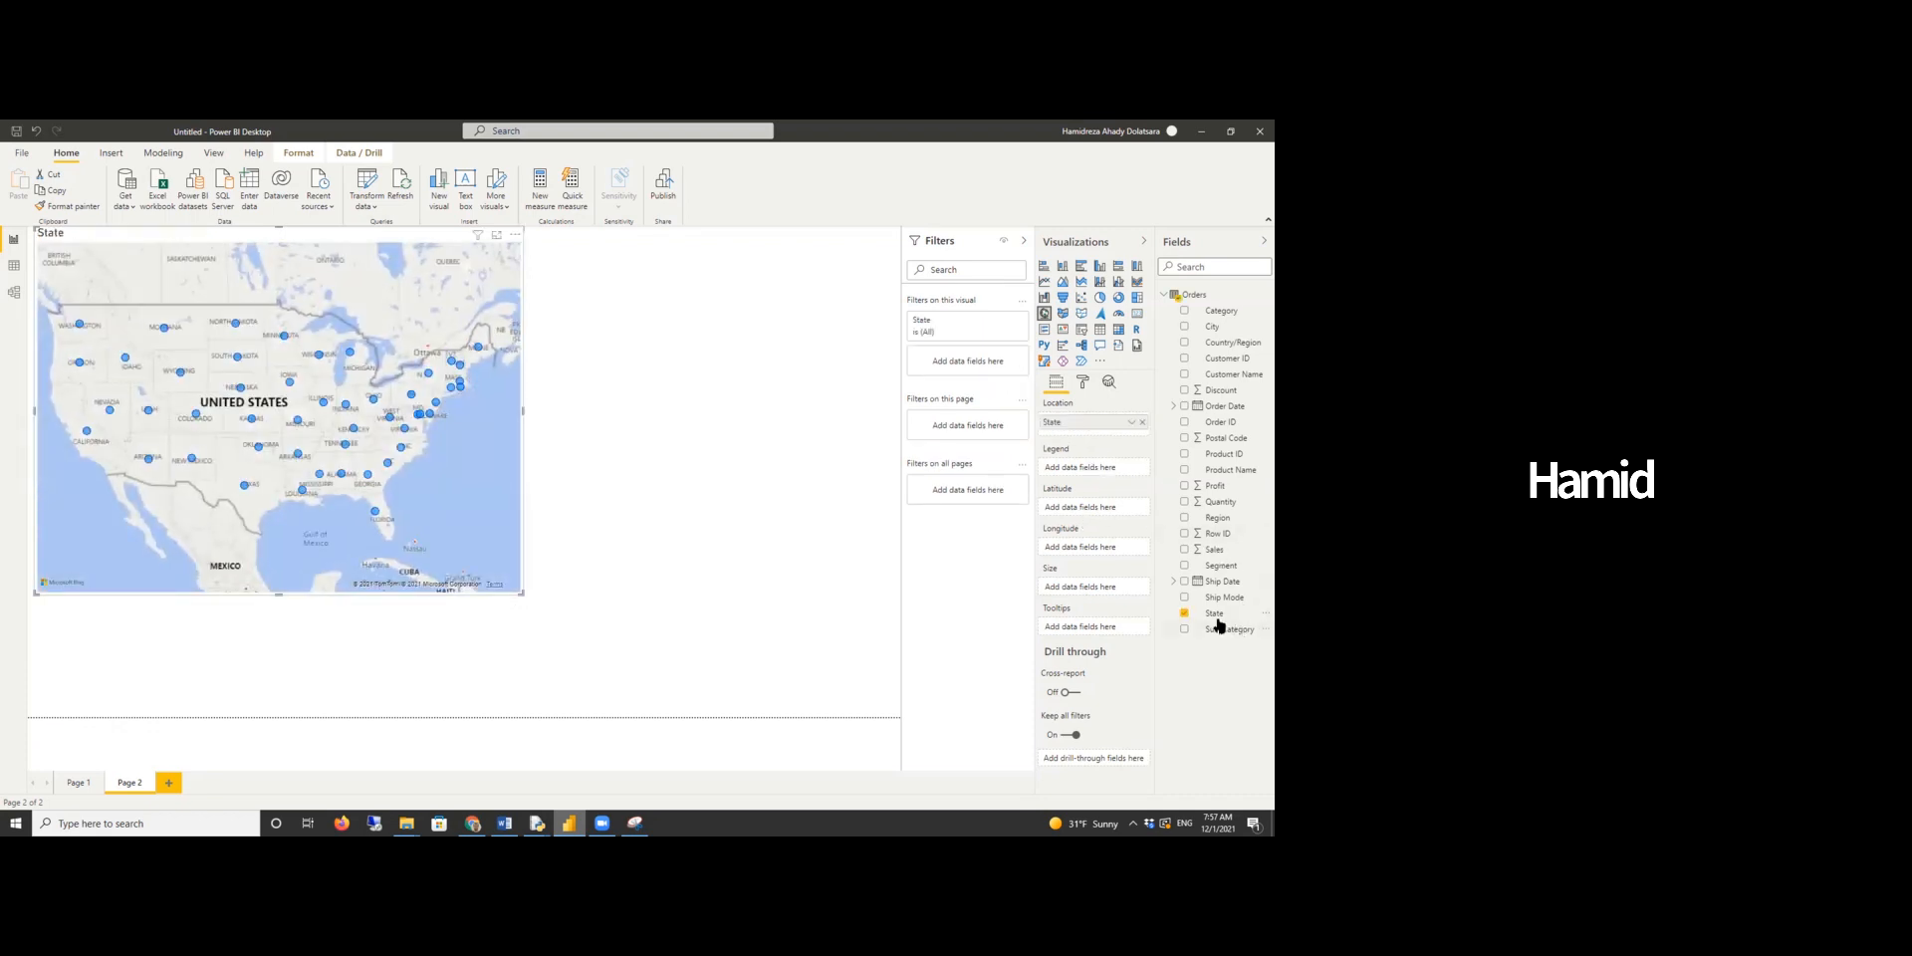
left_click_drag(1214, 558, 1120, 635)
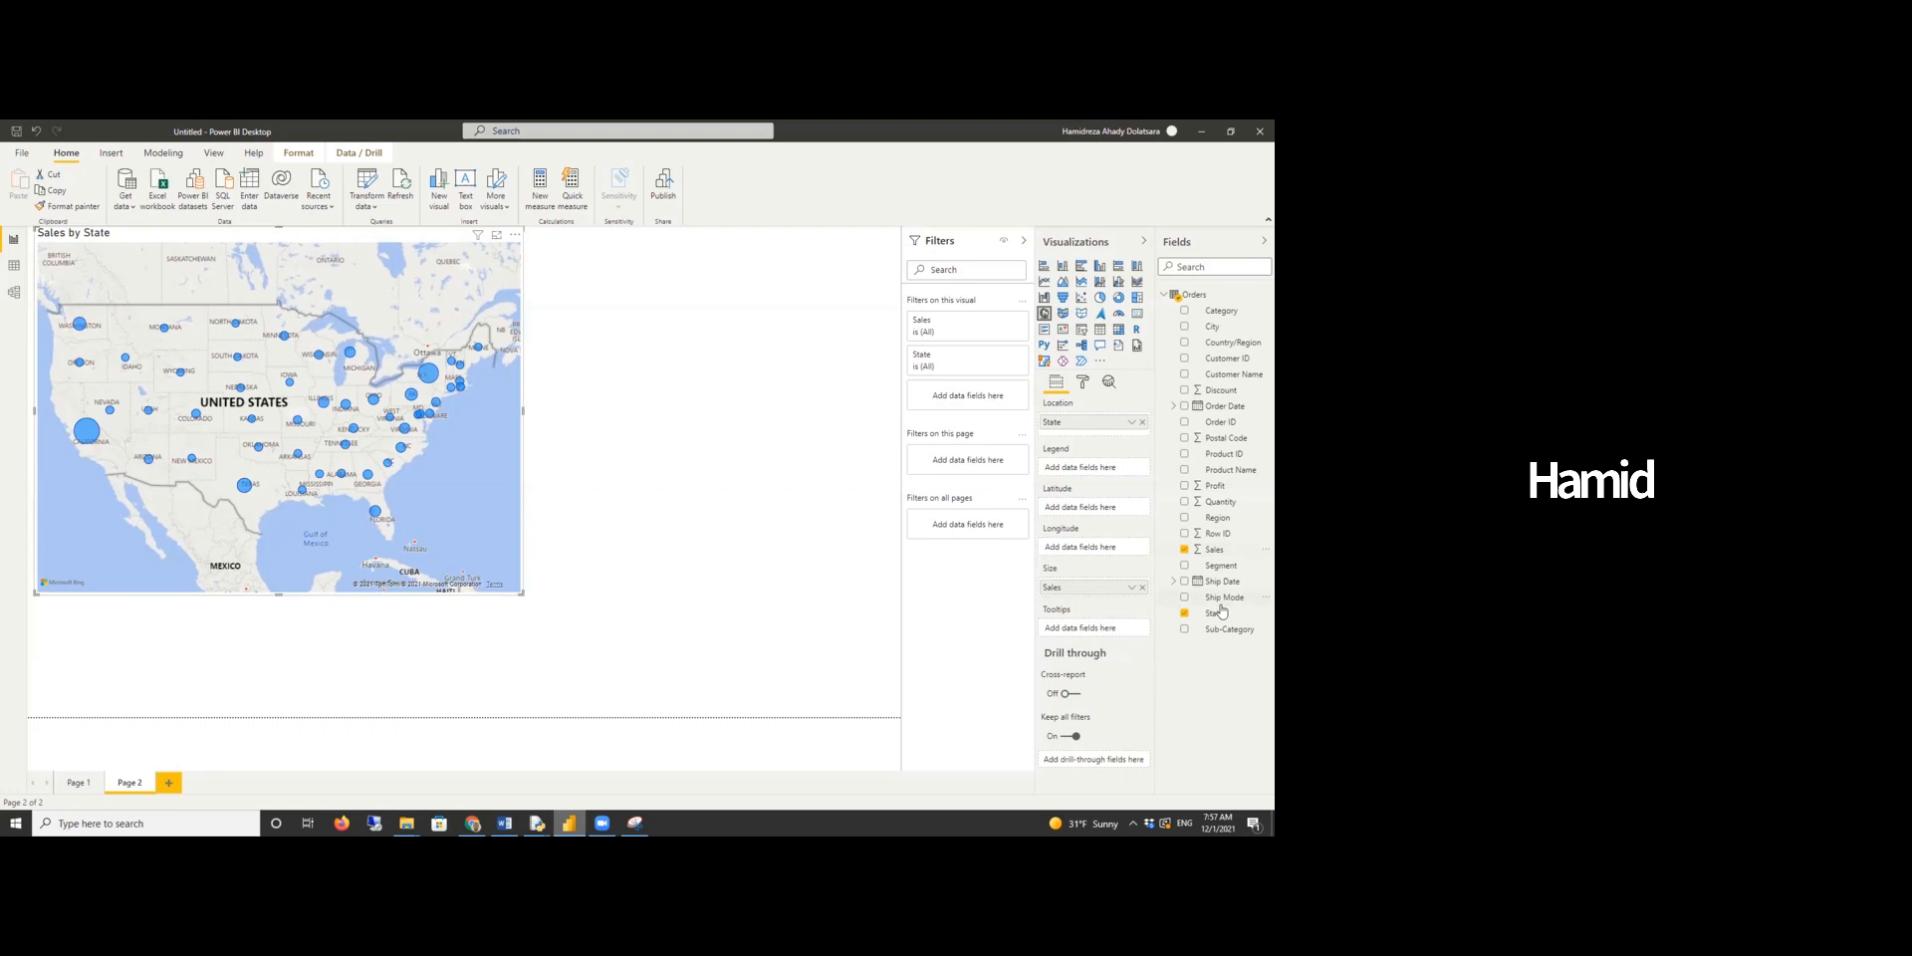
left_click_drag(1211, 492, 1086, 628)
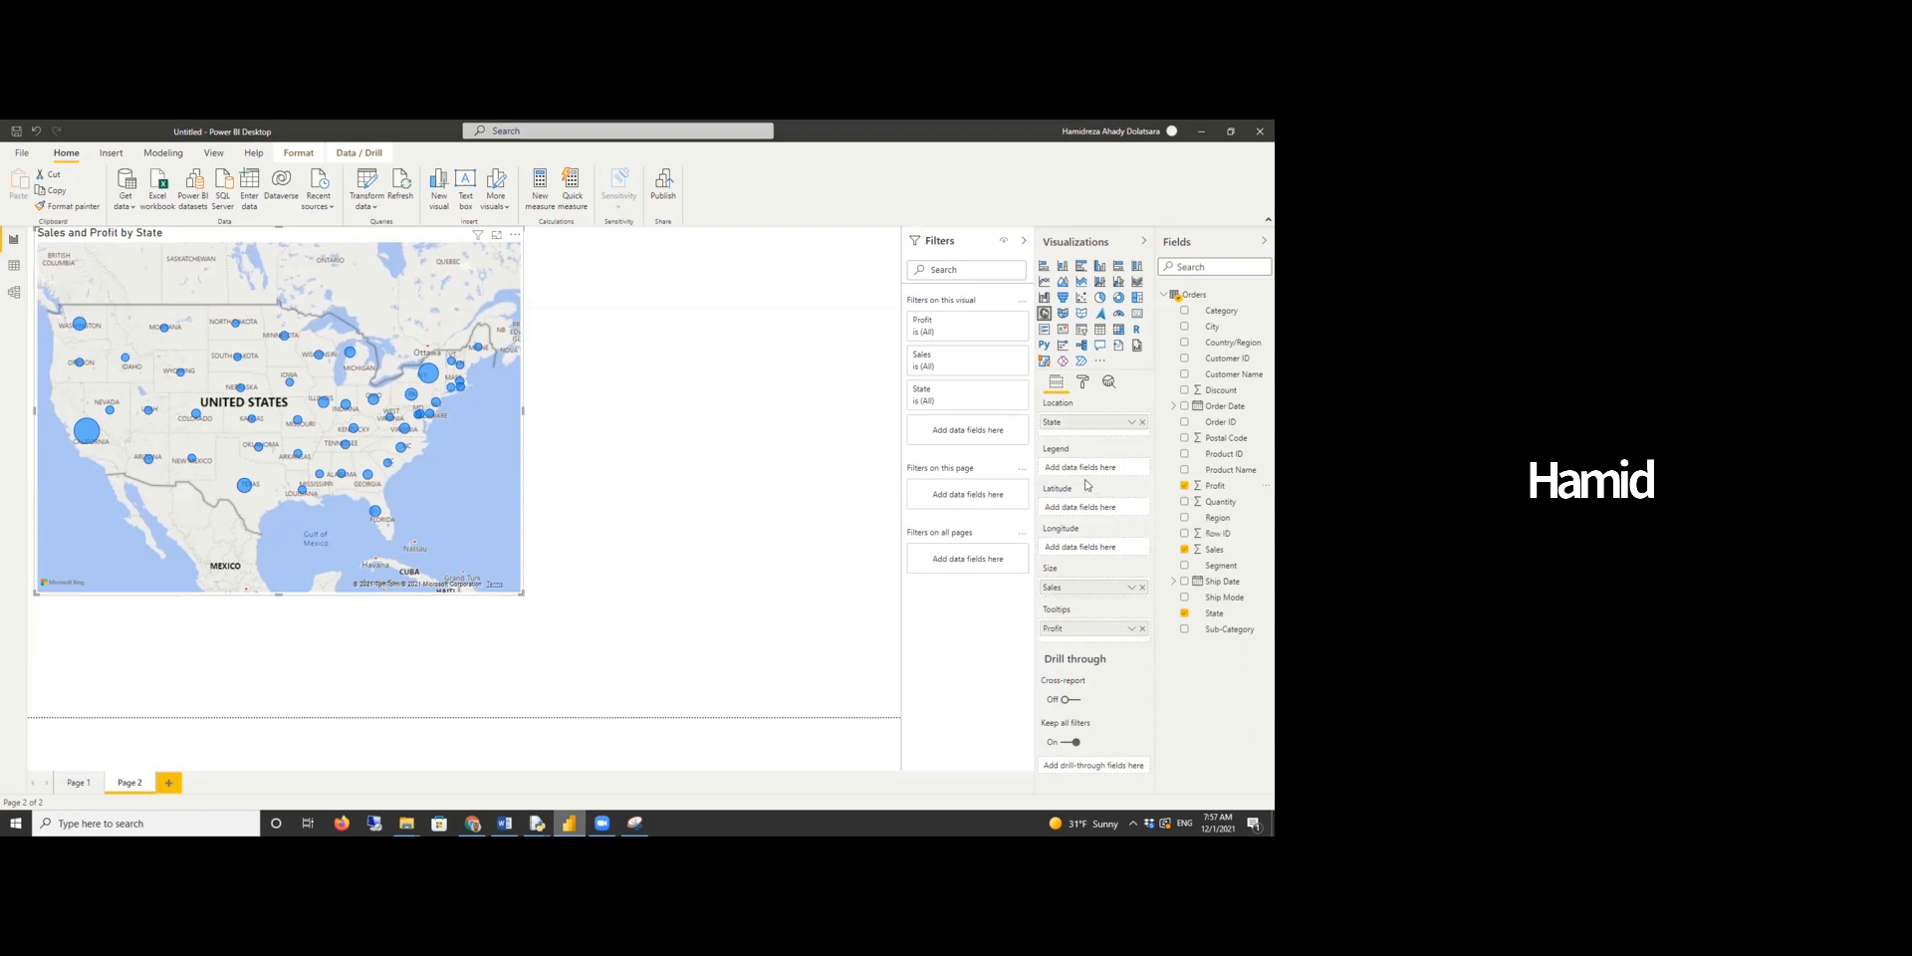
- Filter the map's State field to show only California and Texas
left_click(1002, 392)
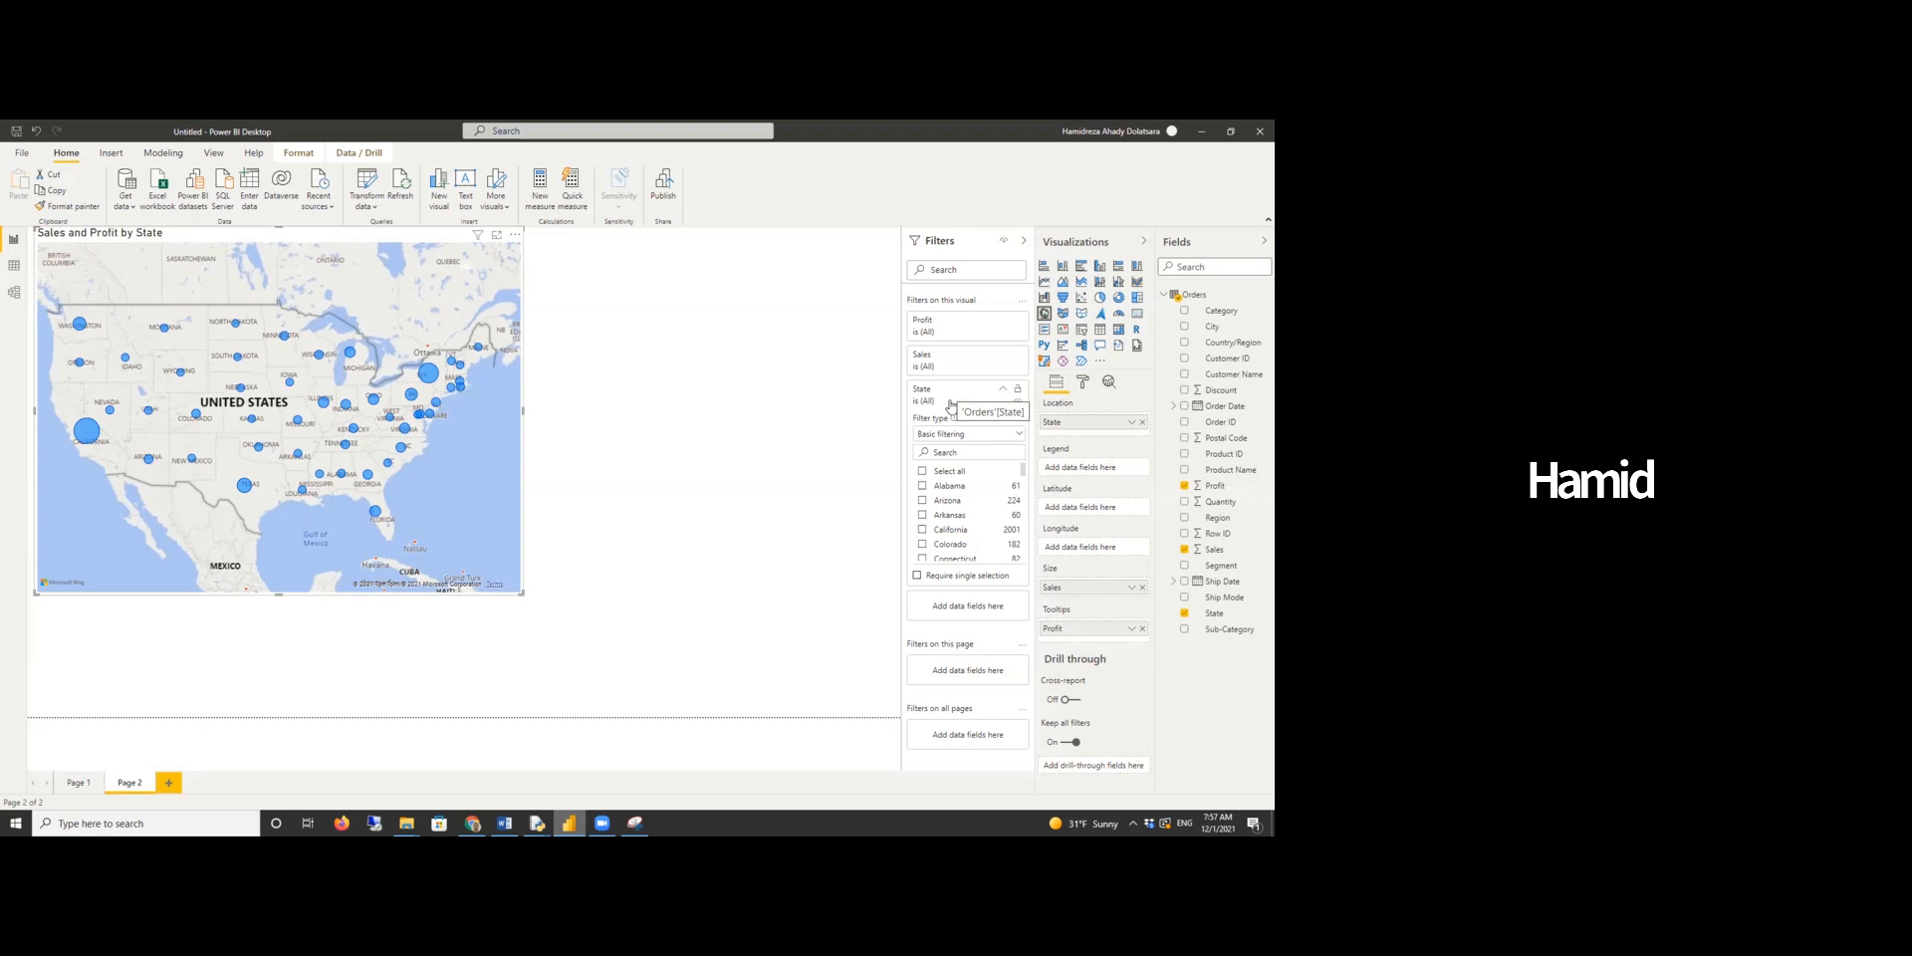
left_click(920, 530)
scroll(991, 500, "down", 1)
scroll(991, 499, "down", 2)
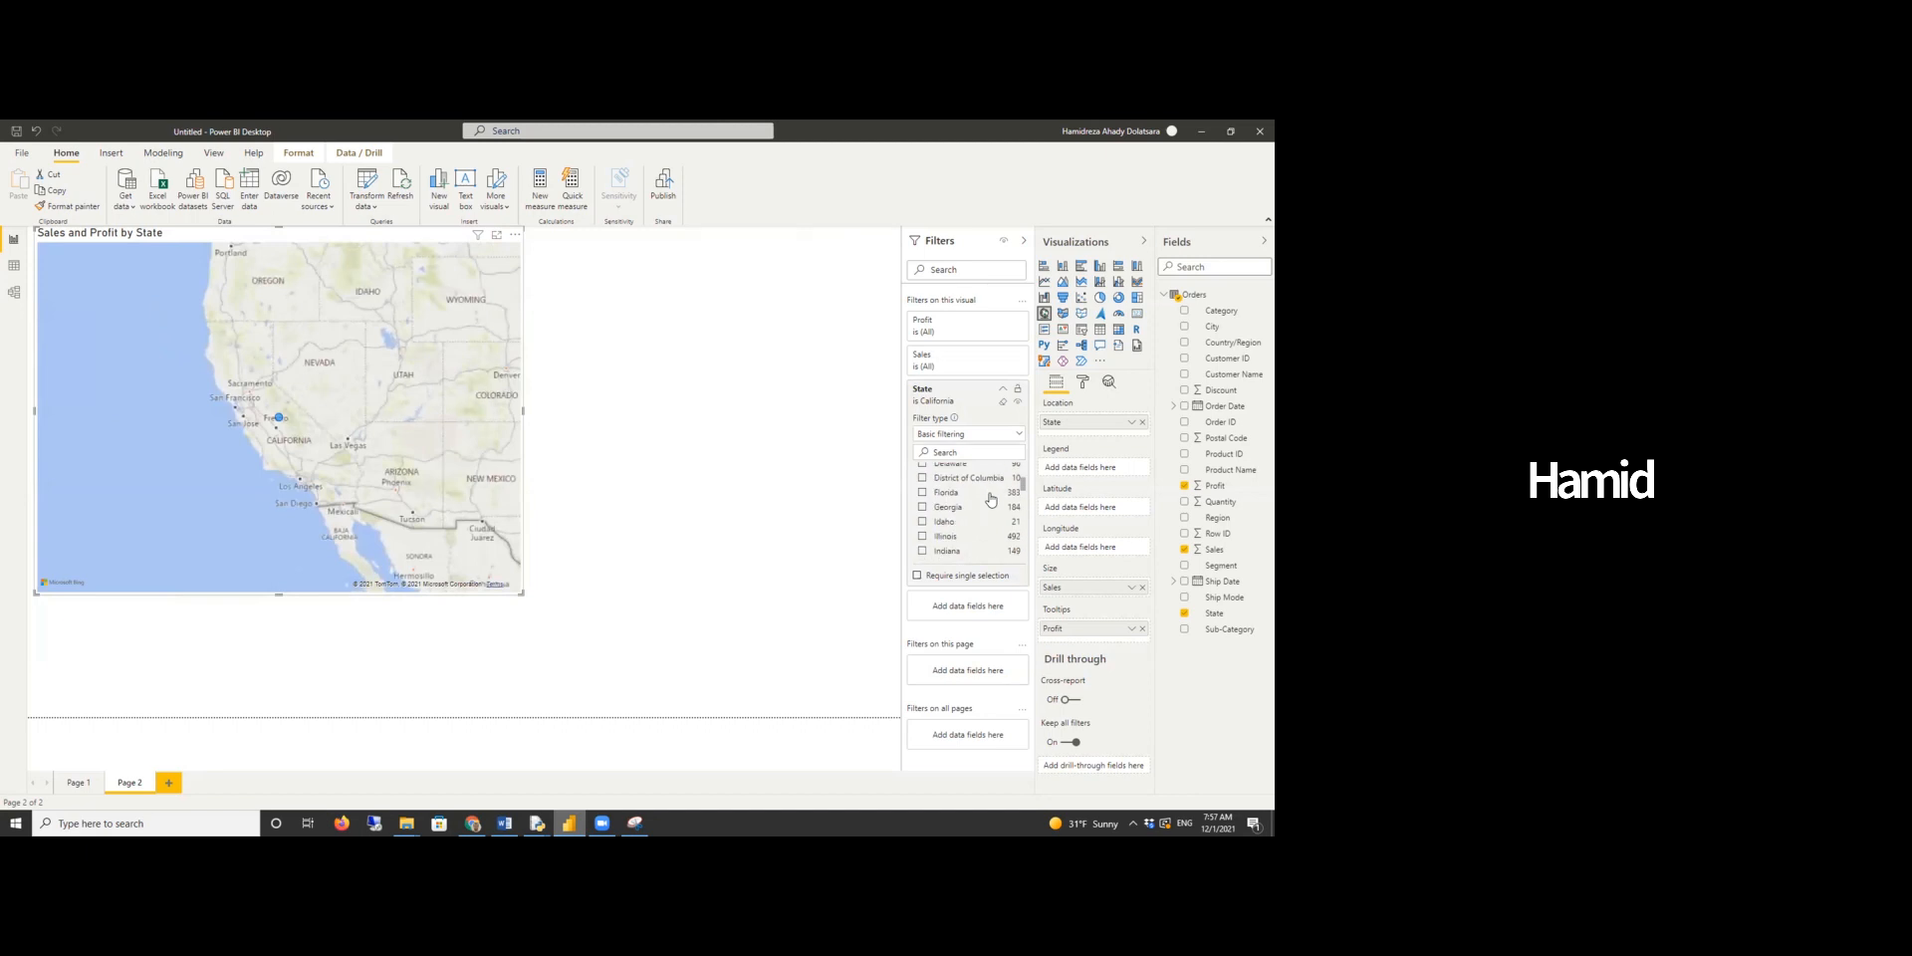
scroll(991, 499, "down", 10)
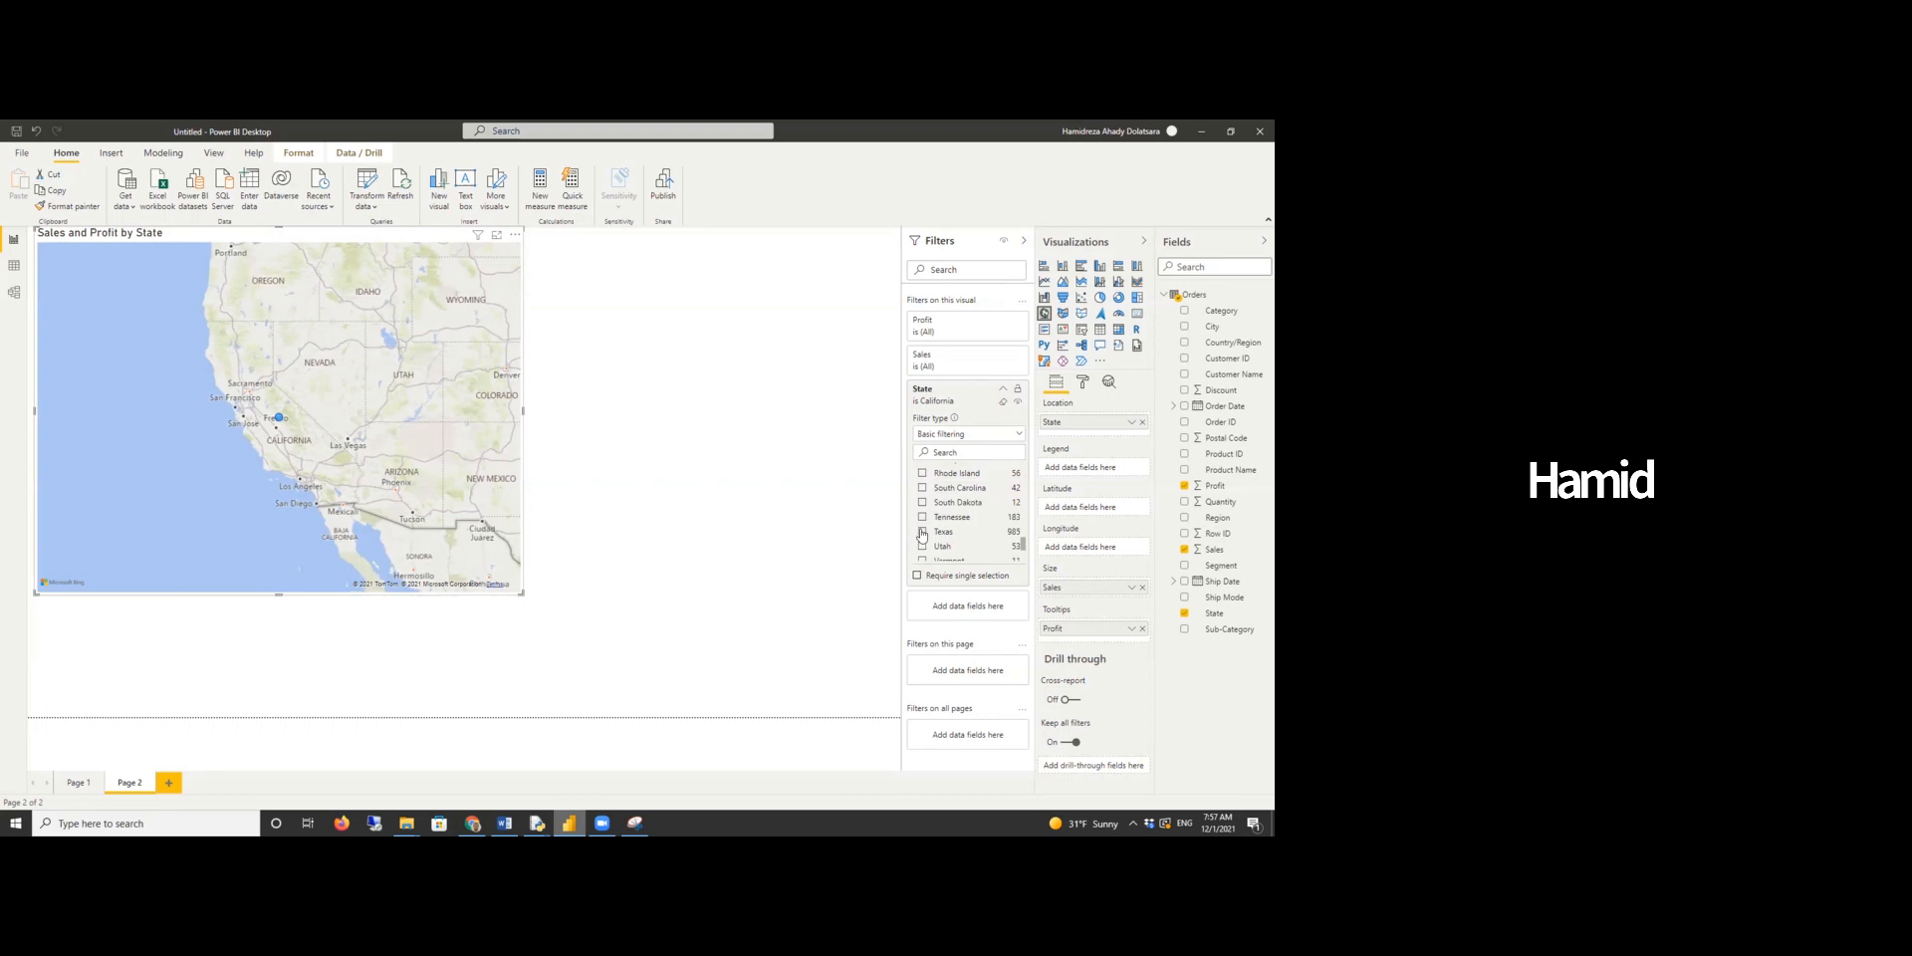
left_click(922, 532)
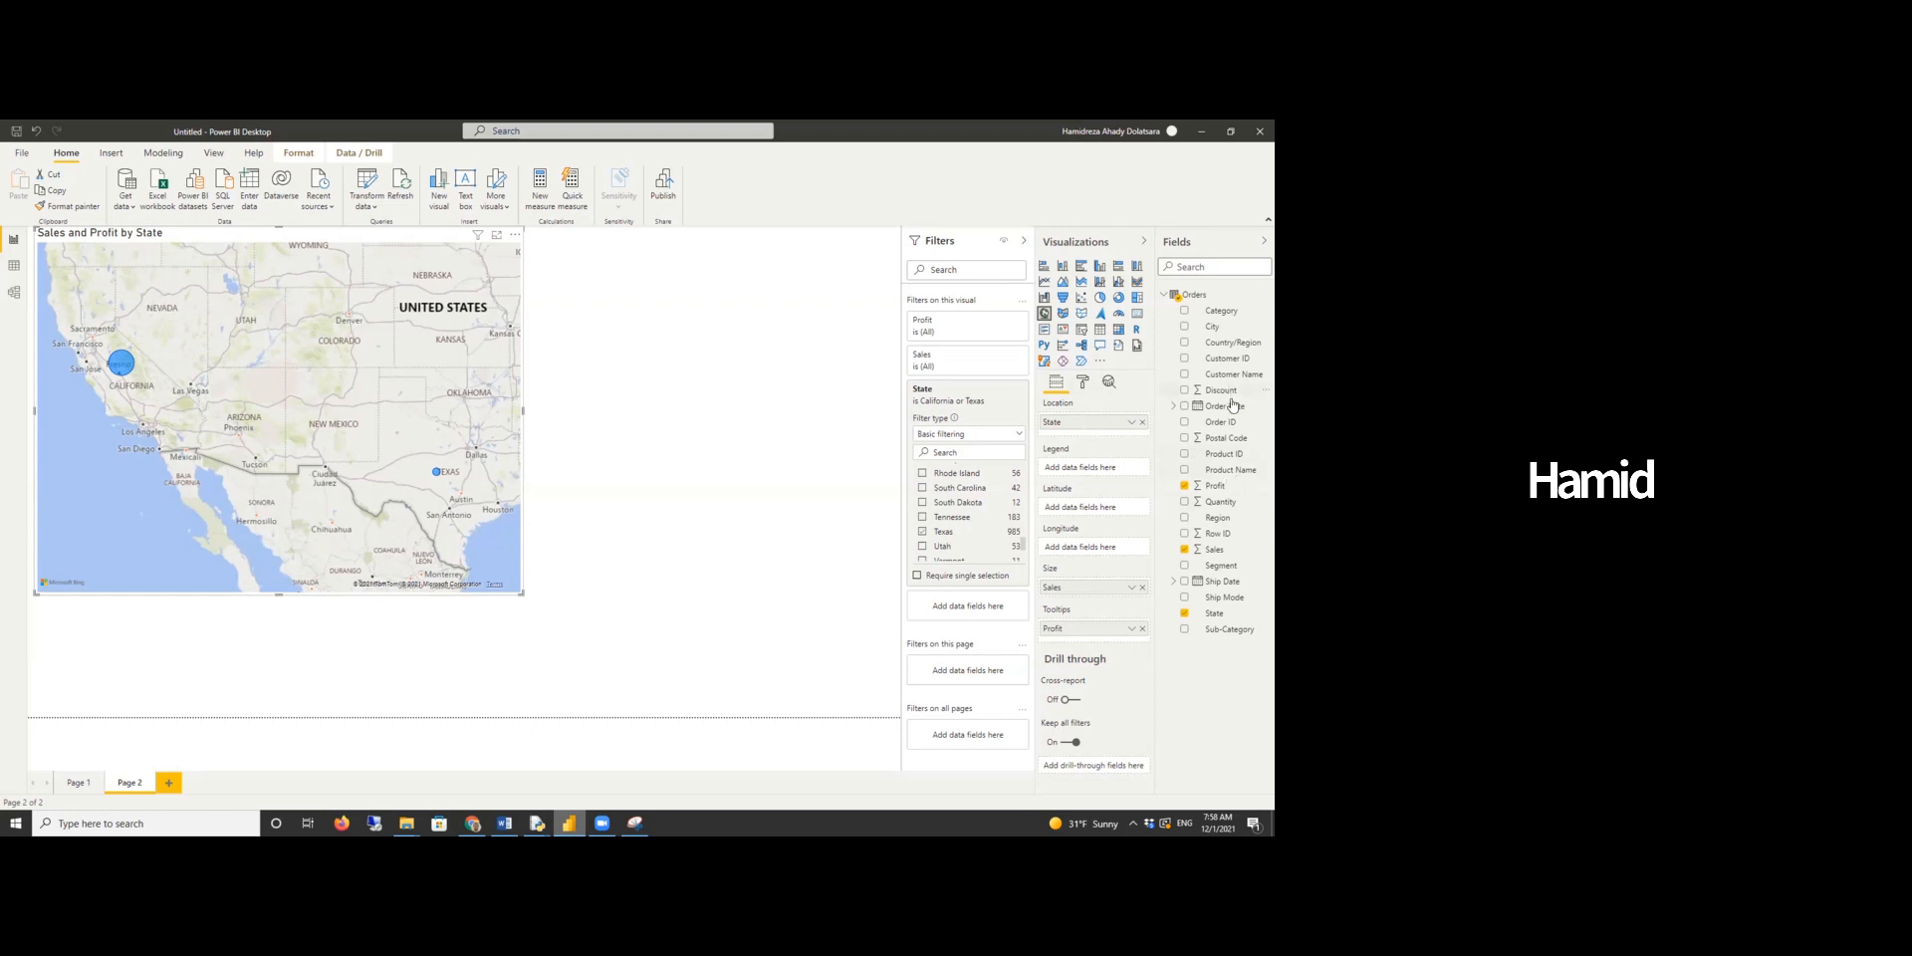
- Add Category as the map legend, open the visual's format settings and enlarge the map visual
left_click_drag(1215, 314, 1092, 470)
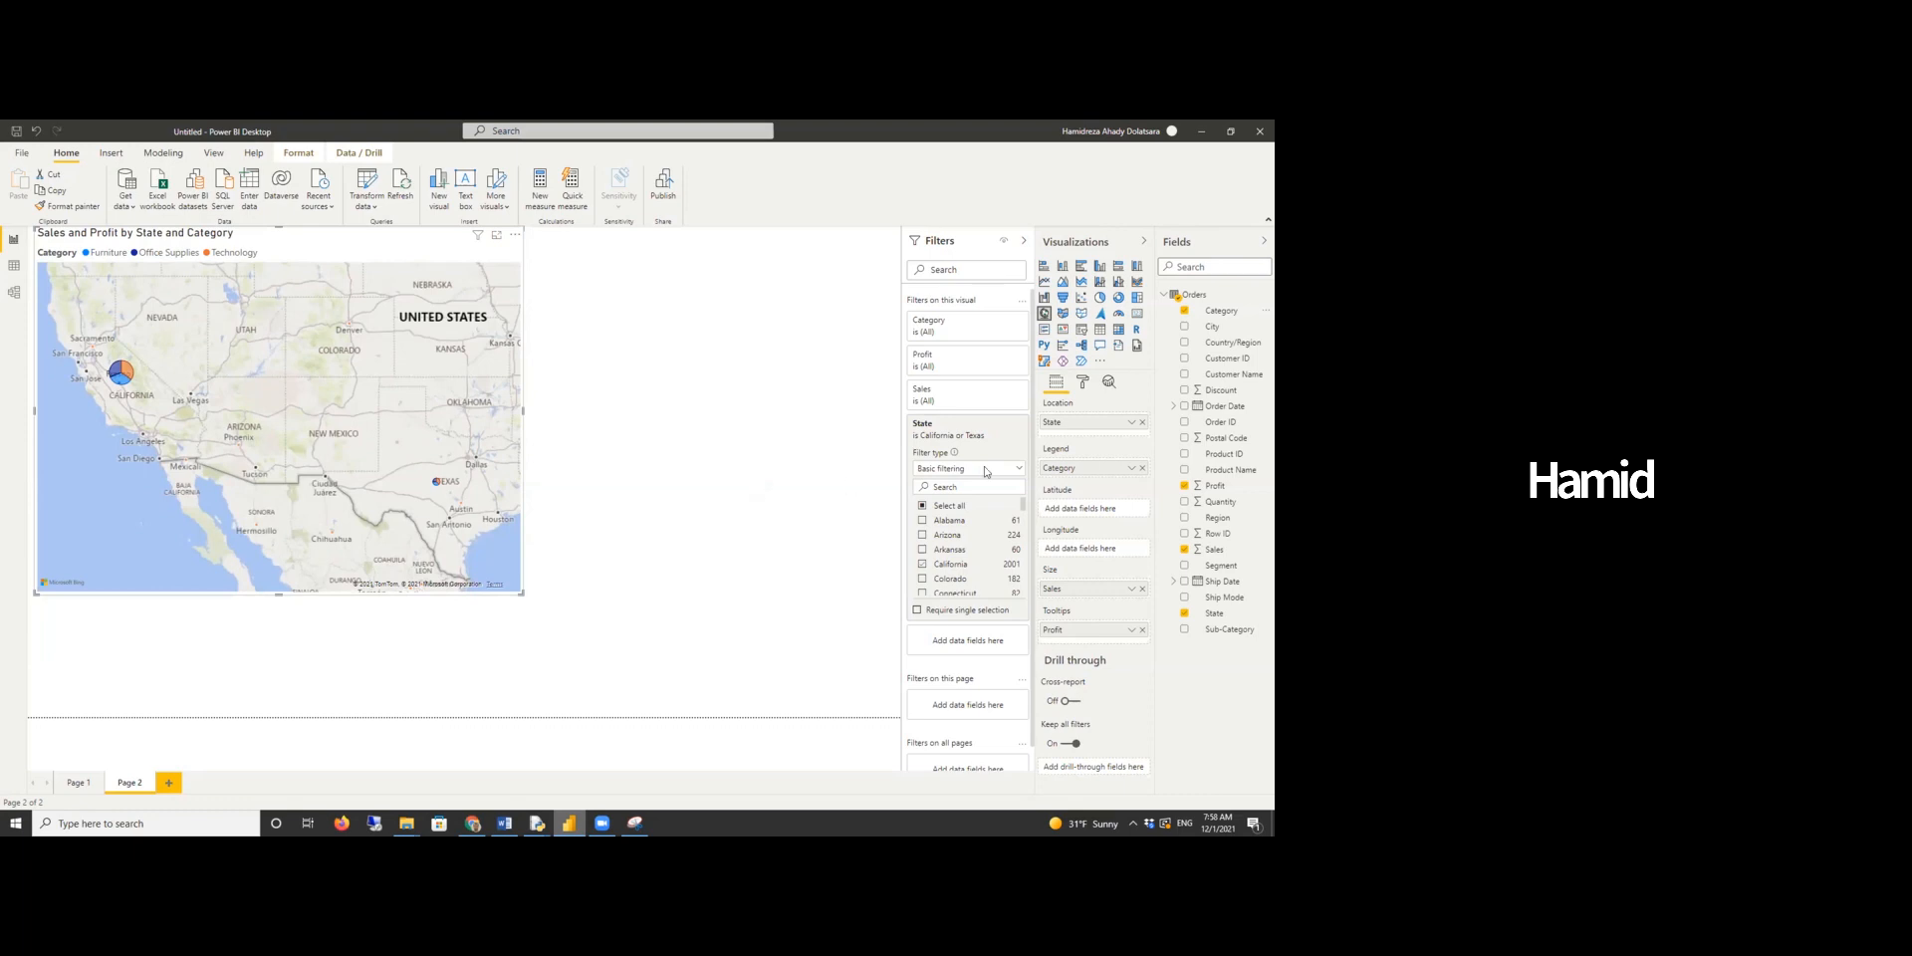
left_click(1085, 386)
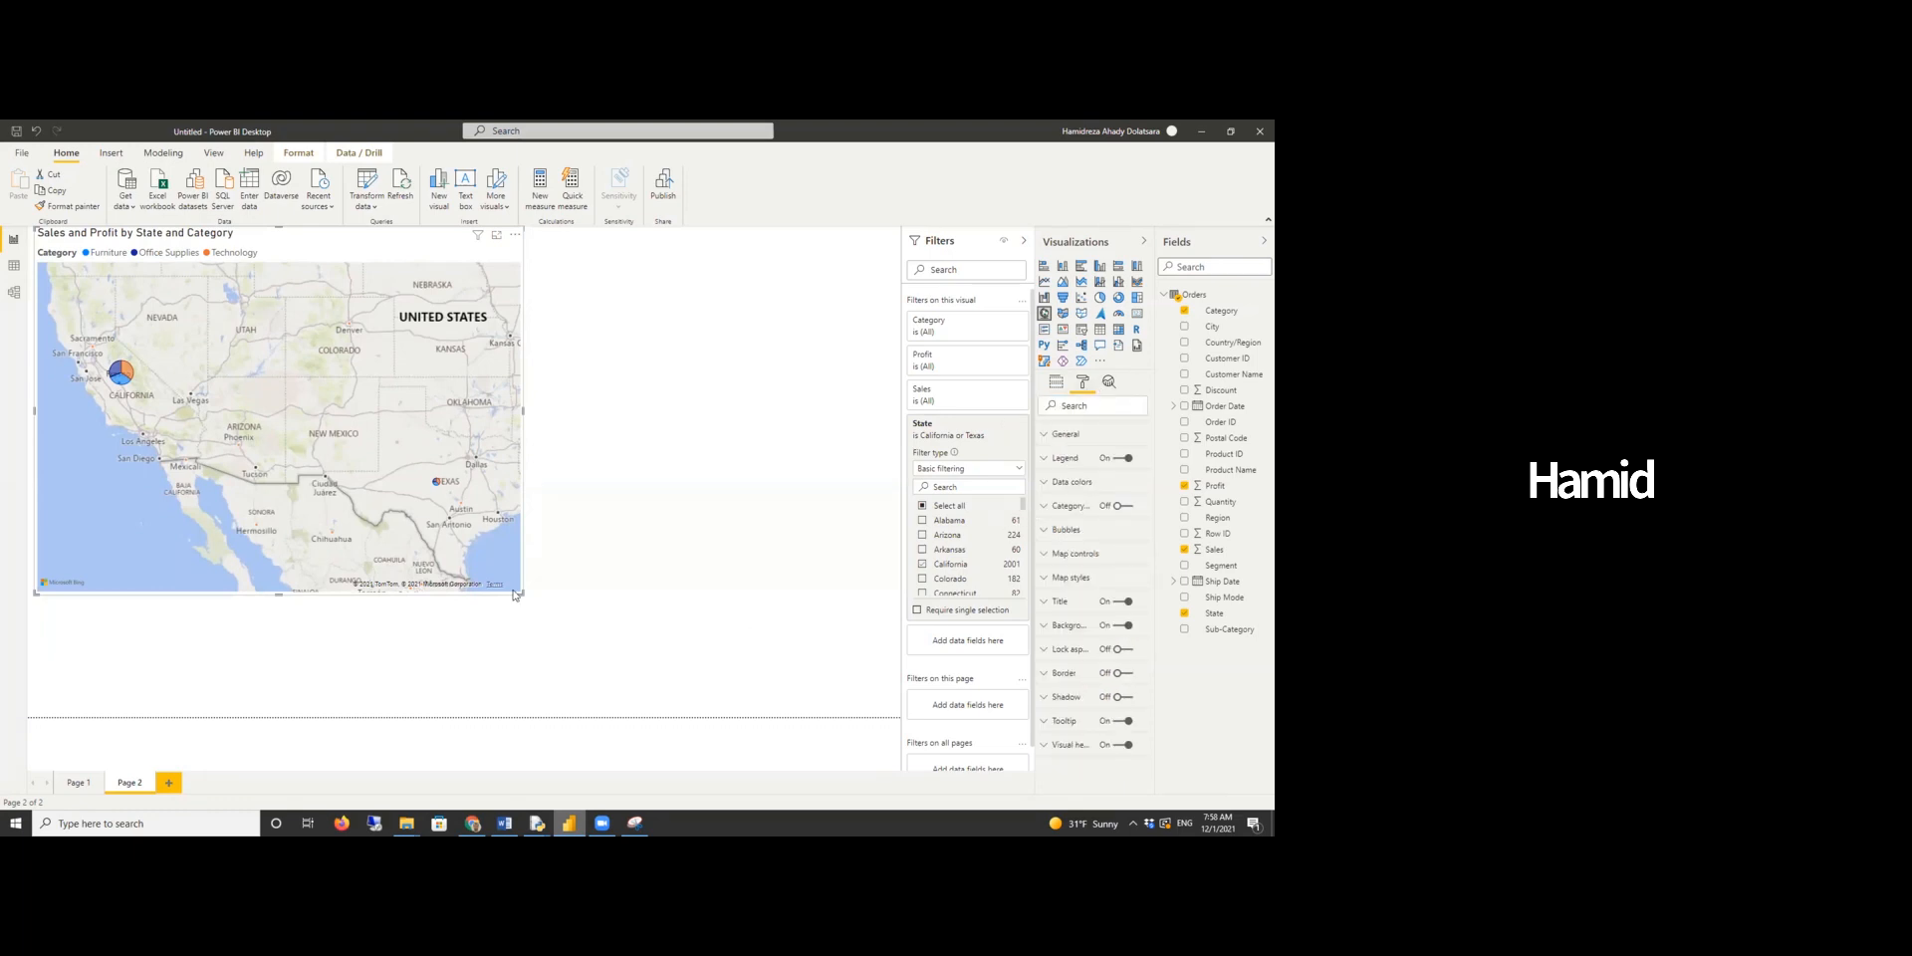
left_click_drag(526, 597, 657, 646)
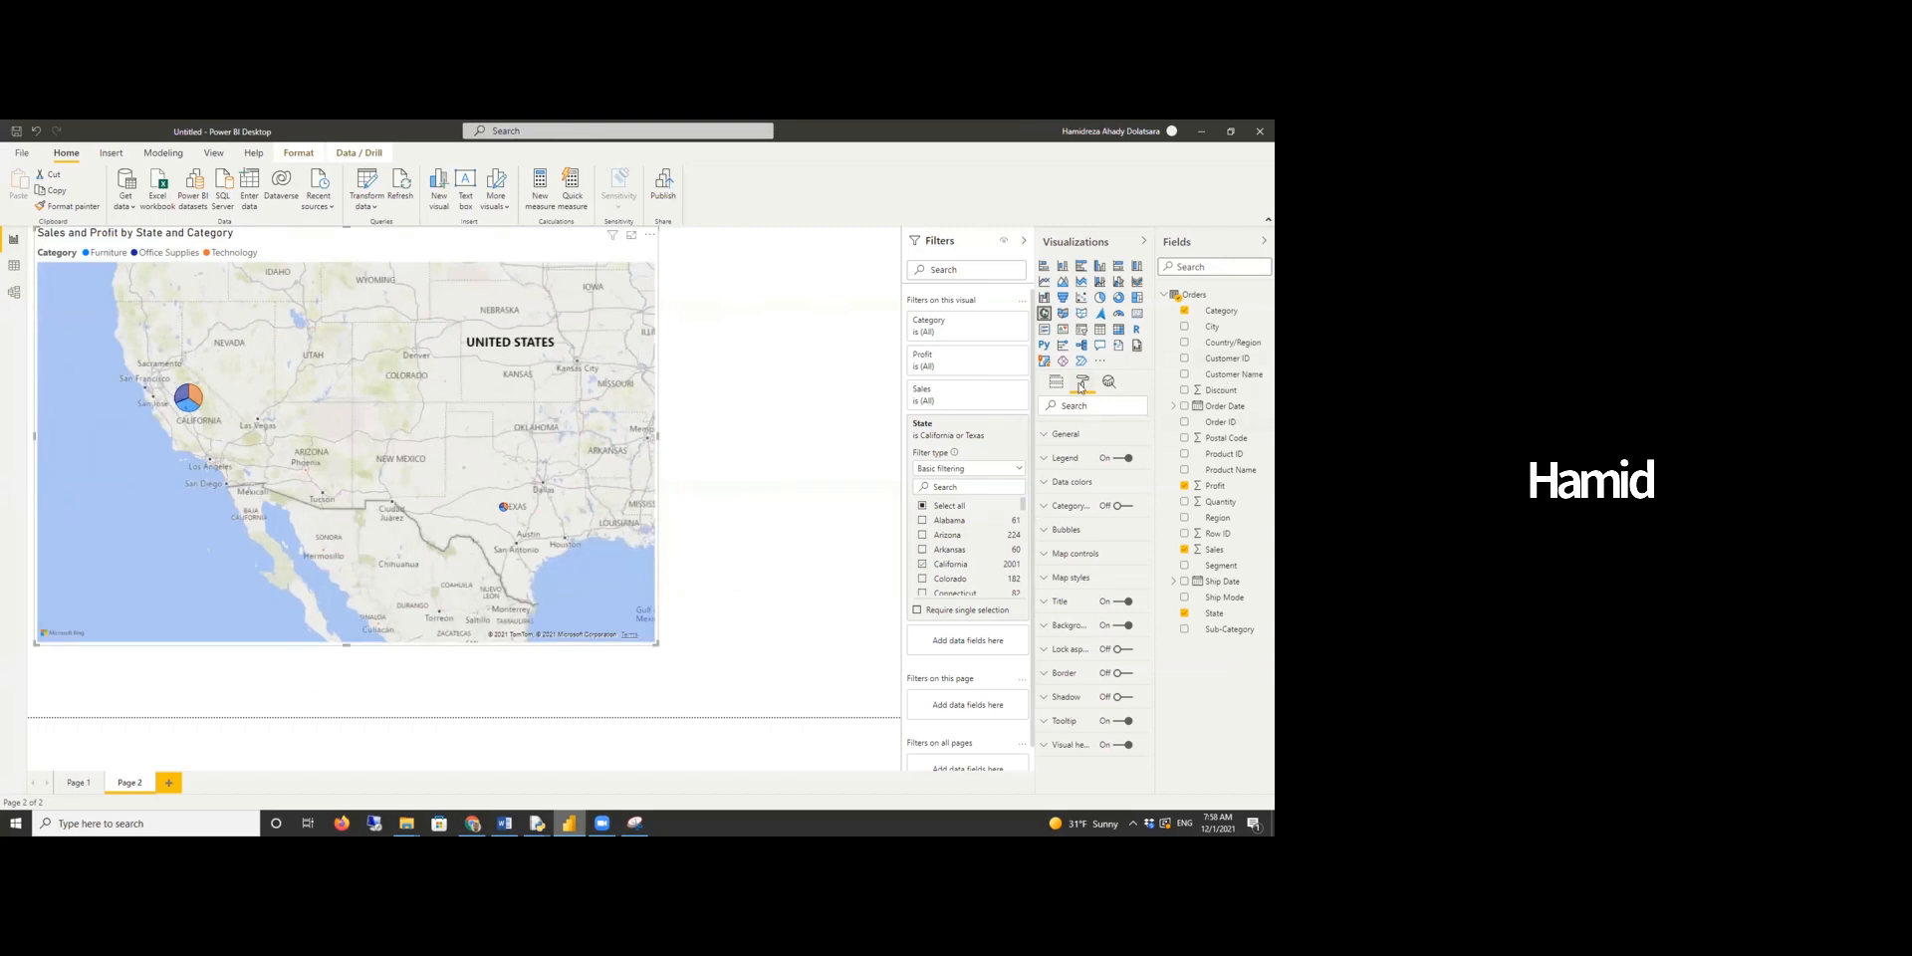
- Increase the map's bubble size to 81
left_click(1061, 533)
left_click_drag(1083, 573, 1109, 574)
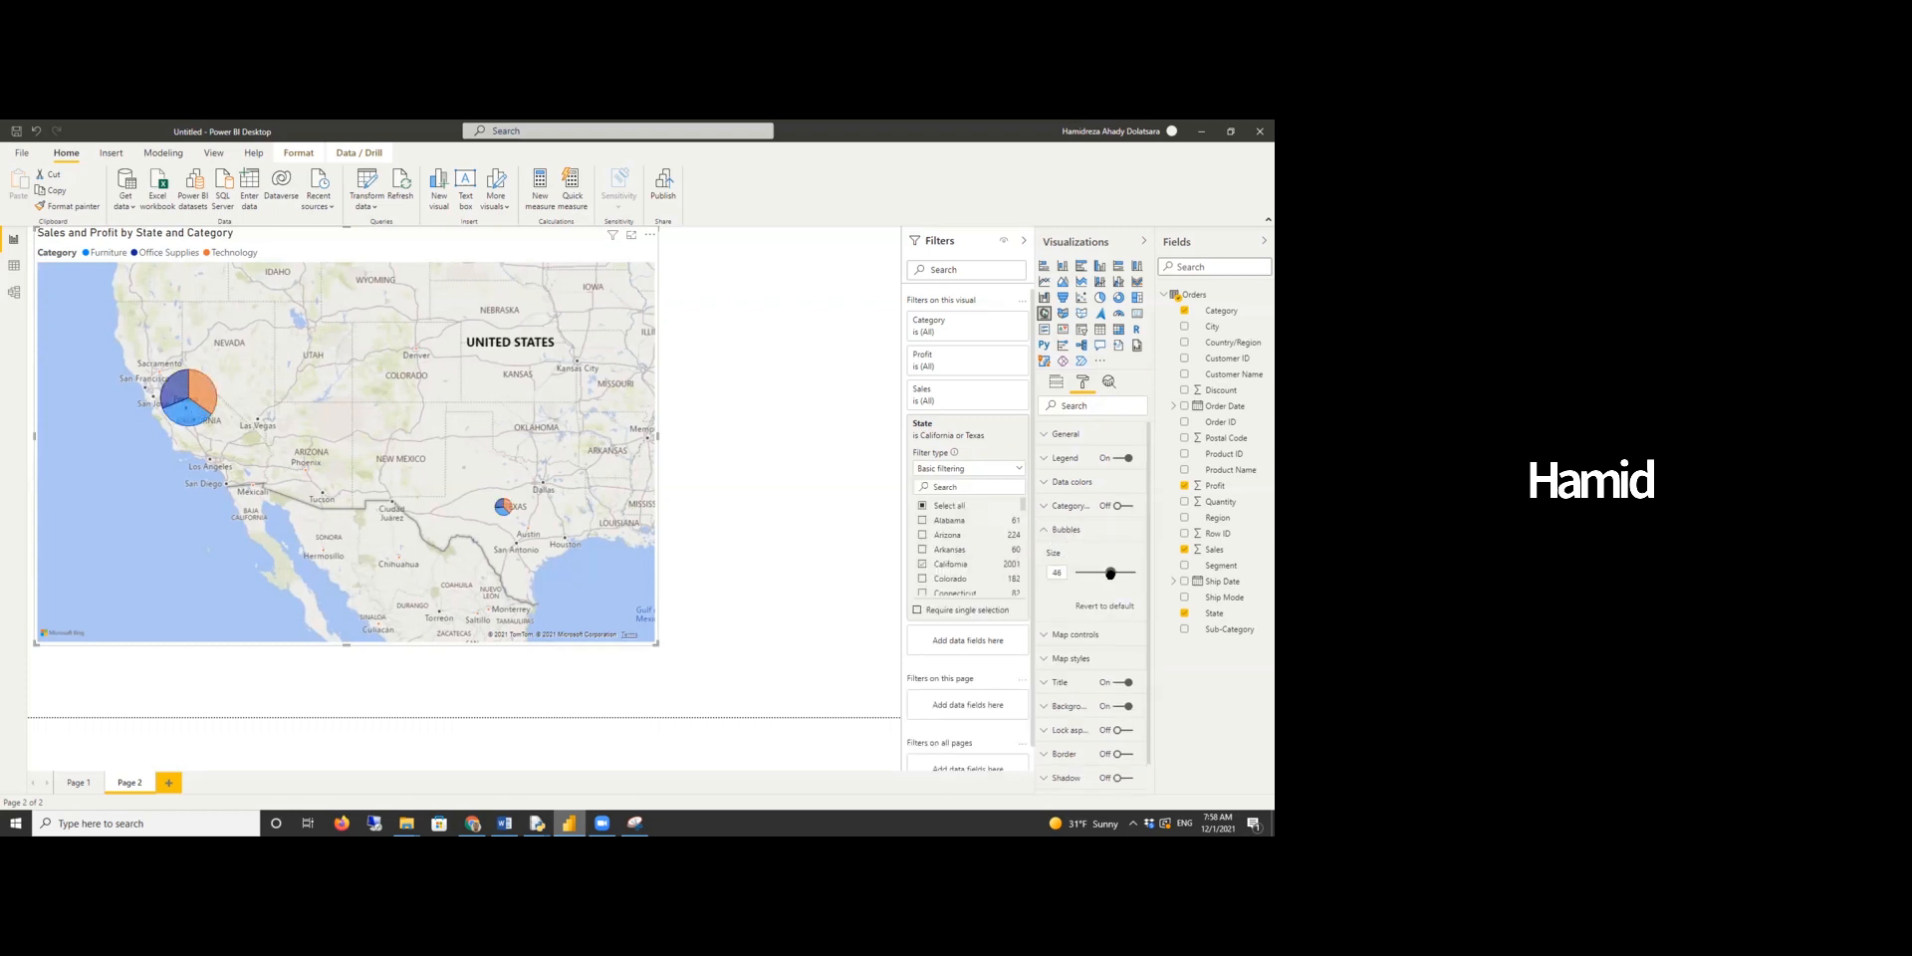
left_click_drag(1110, 574, 1131, 573)
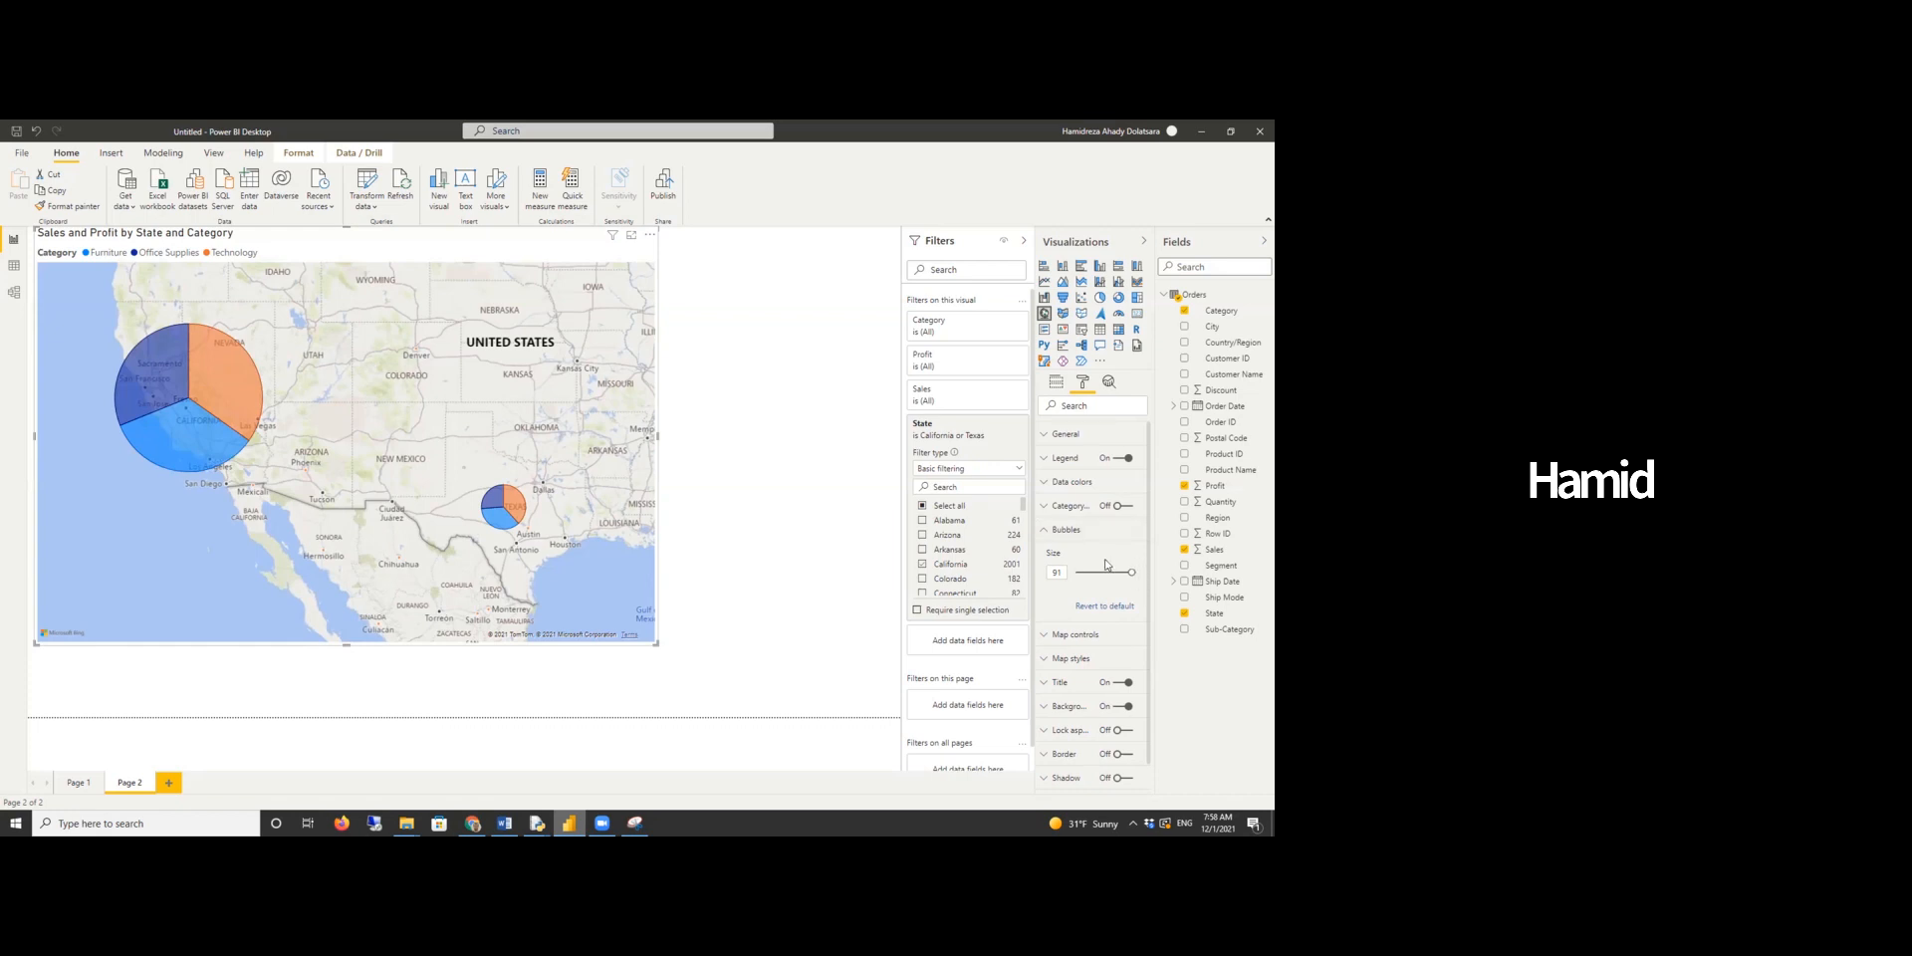
- Turn on category labels for the map and expand their formatting options
scroll(1105, 565, "down", 1)
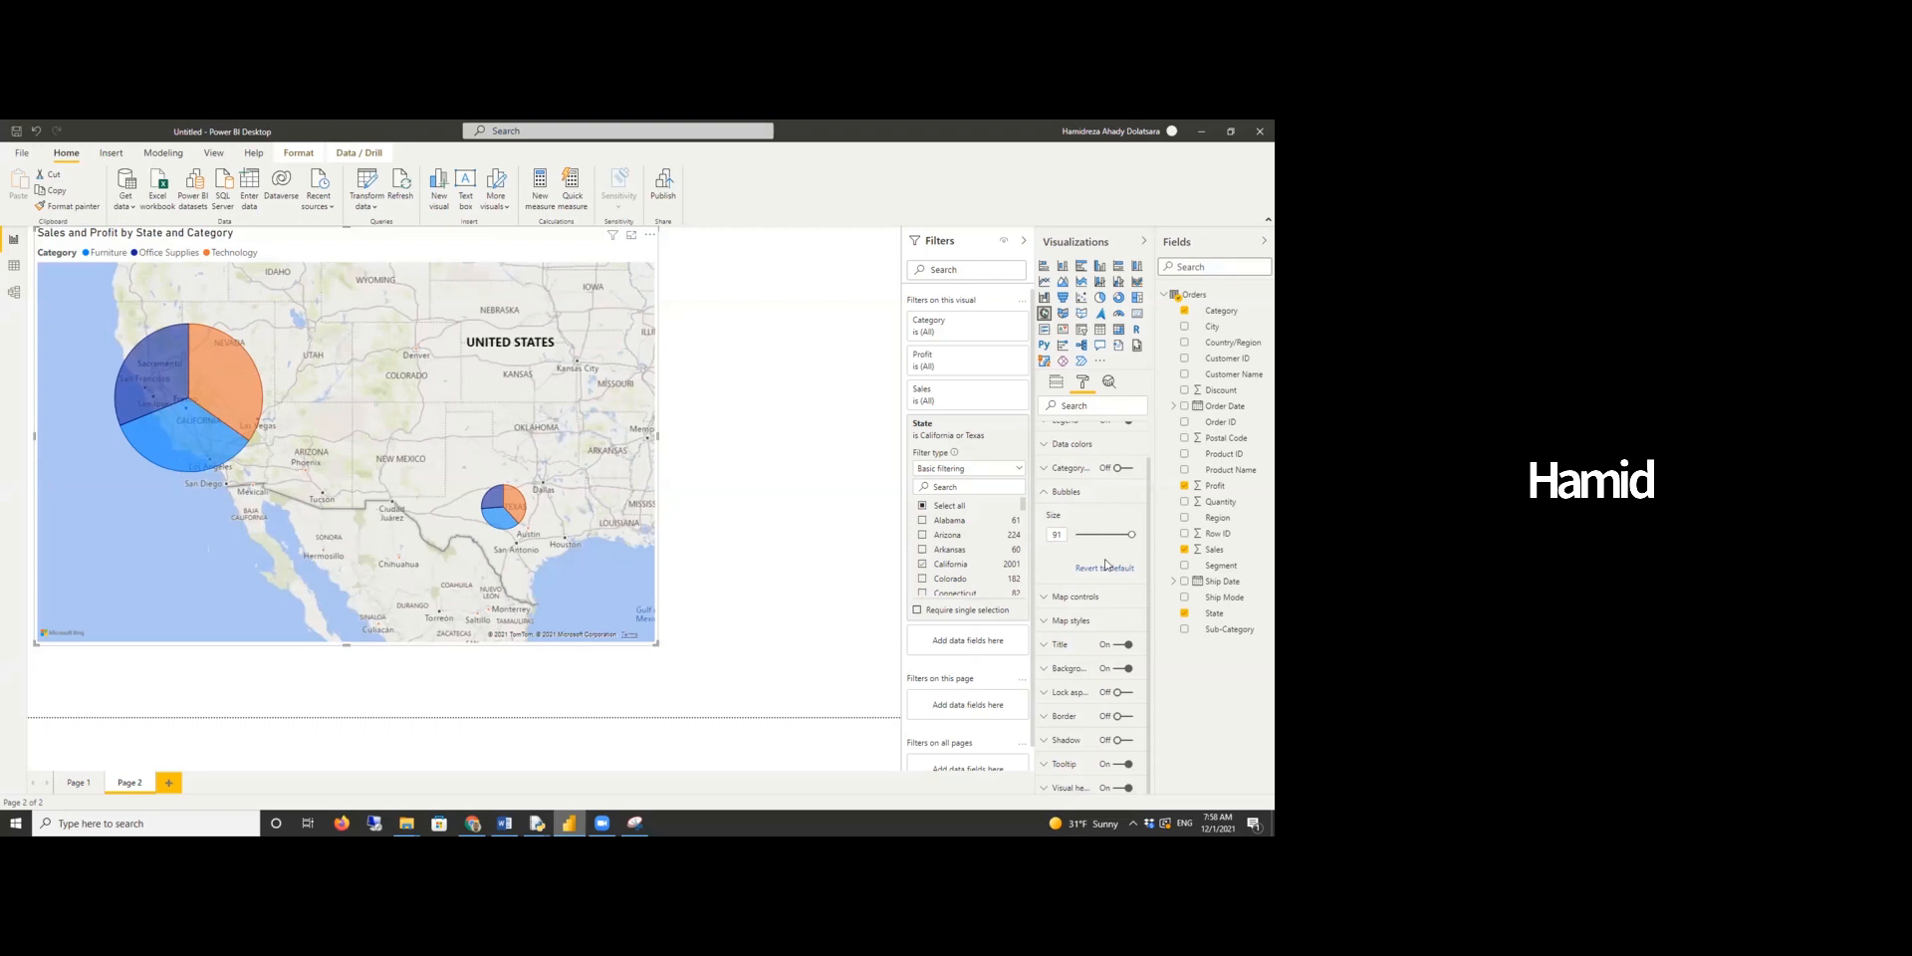
left_click(1130, 472)
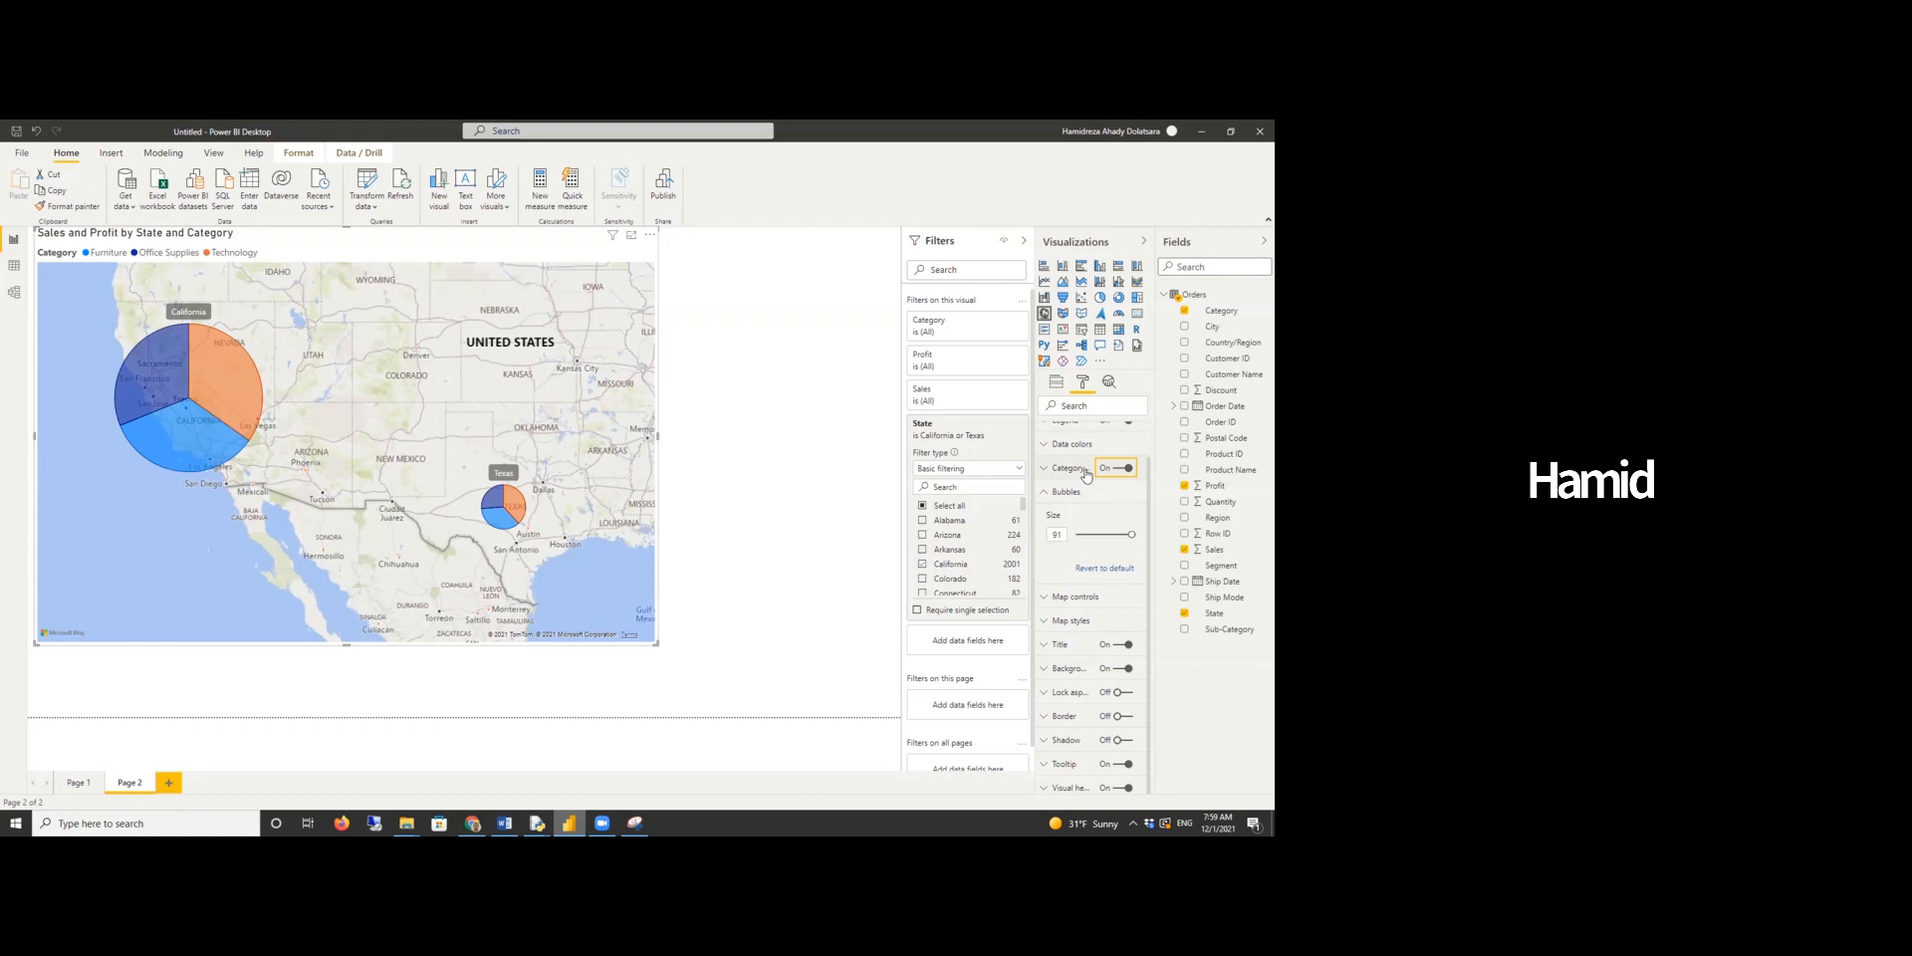
left_click(1046, 471)
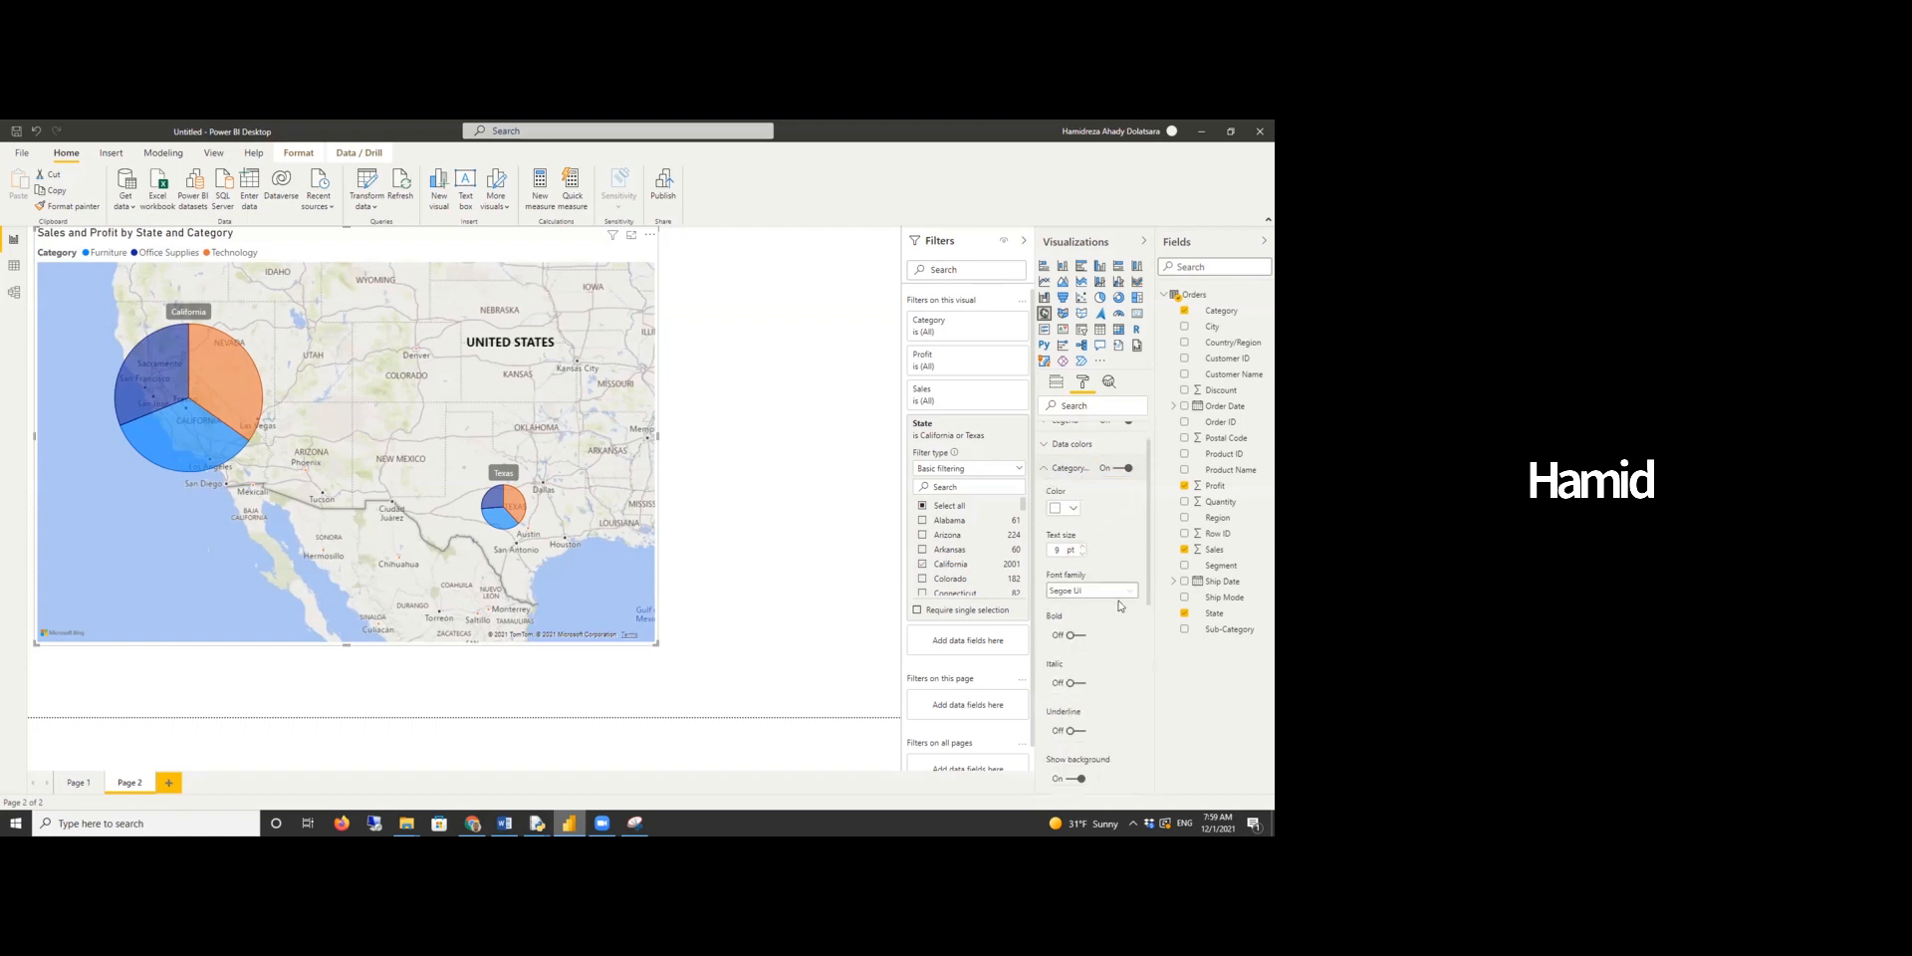
- Make the map's category labels bold
left_click(1076, 636)
mouse_move(215, 361)
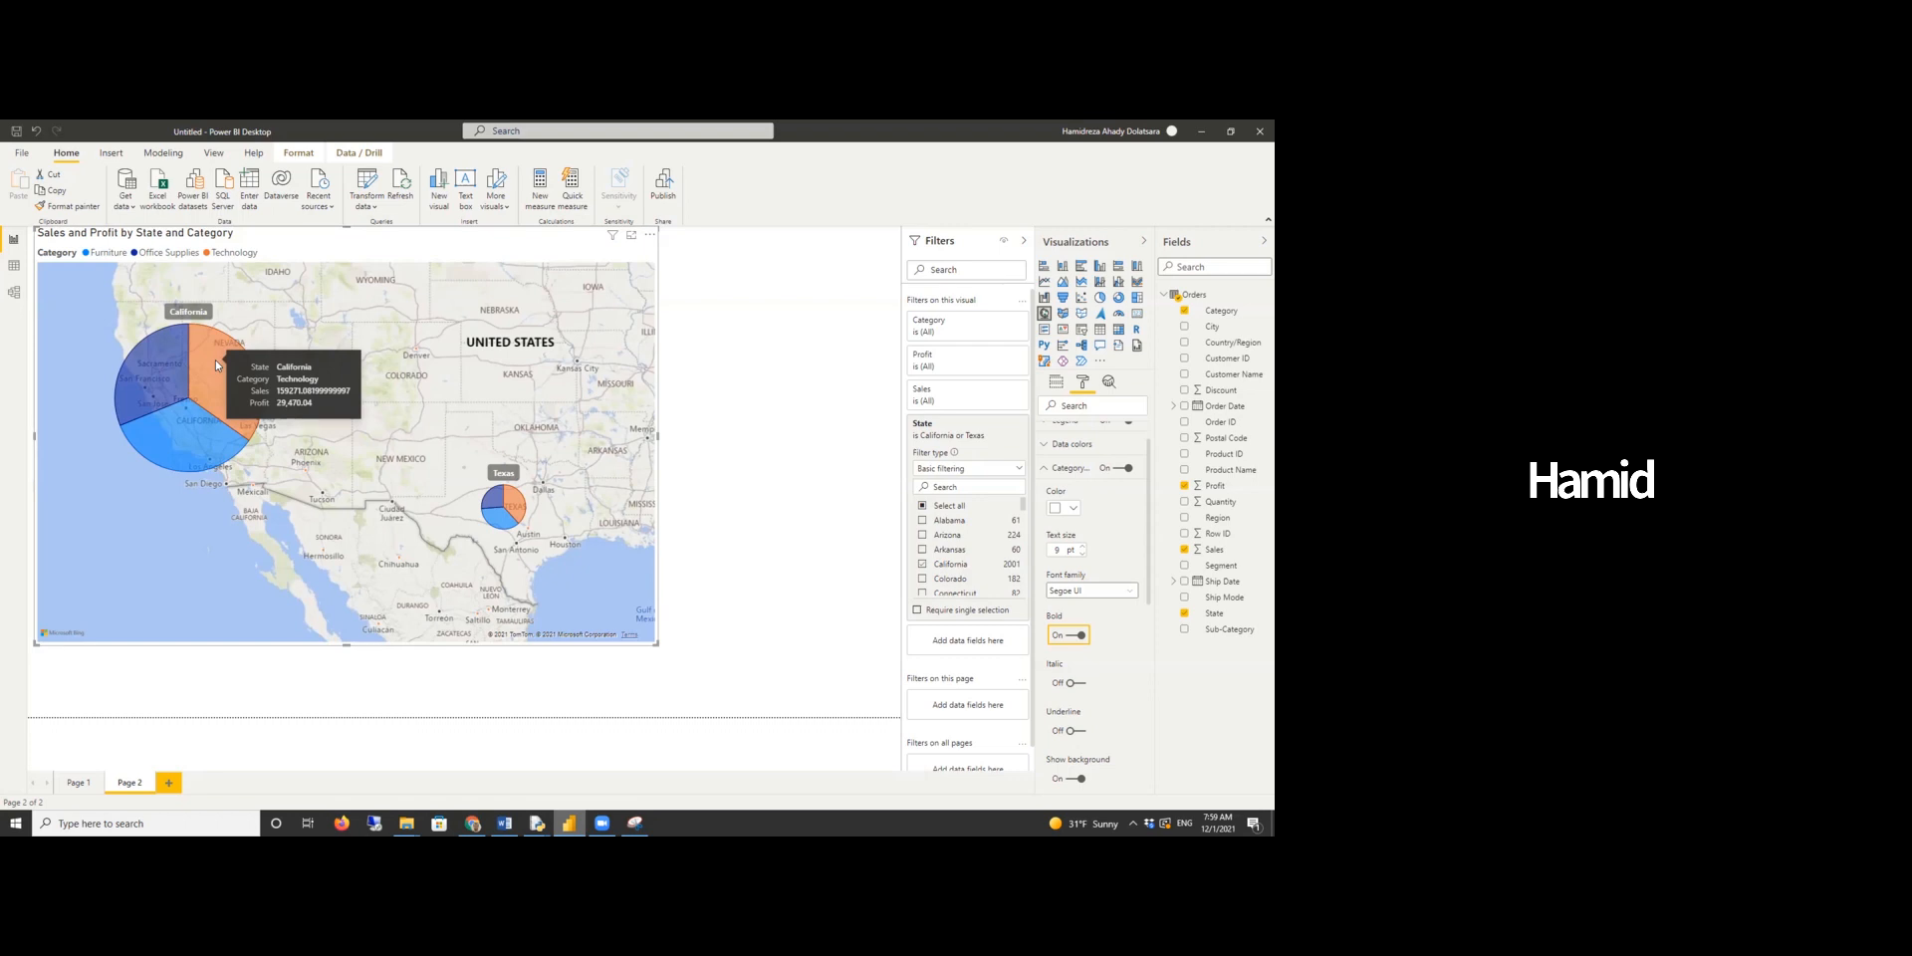
mouse_move(205, 432)
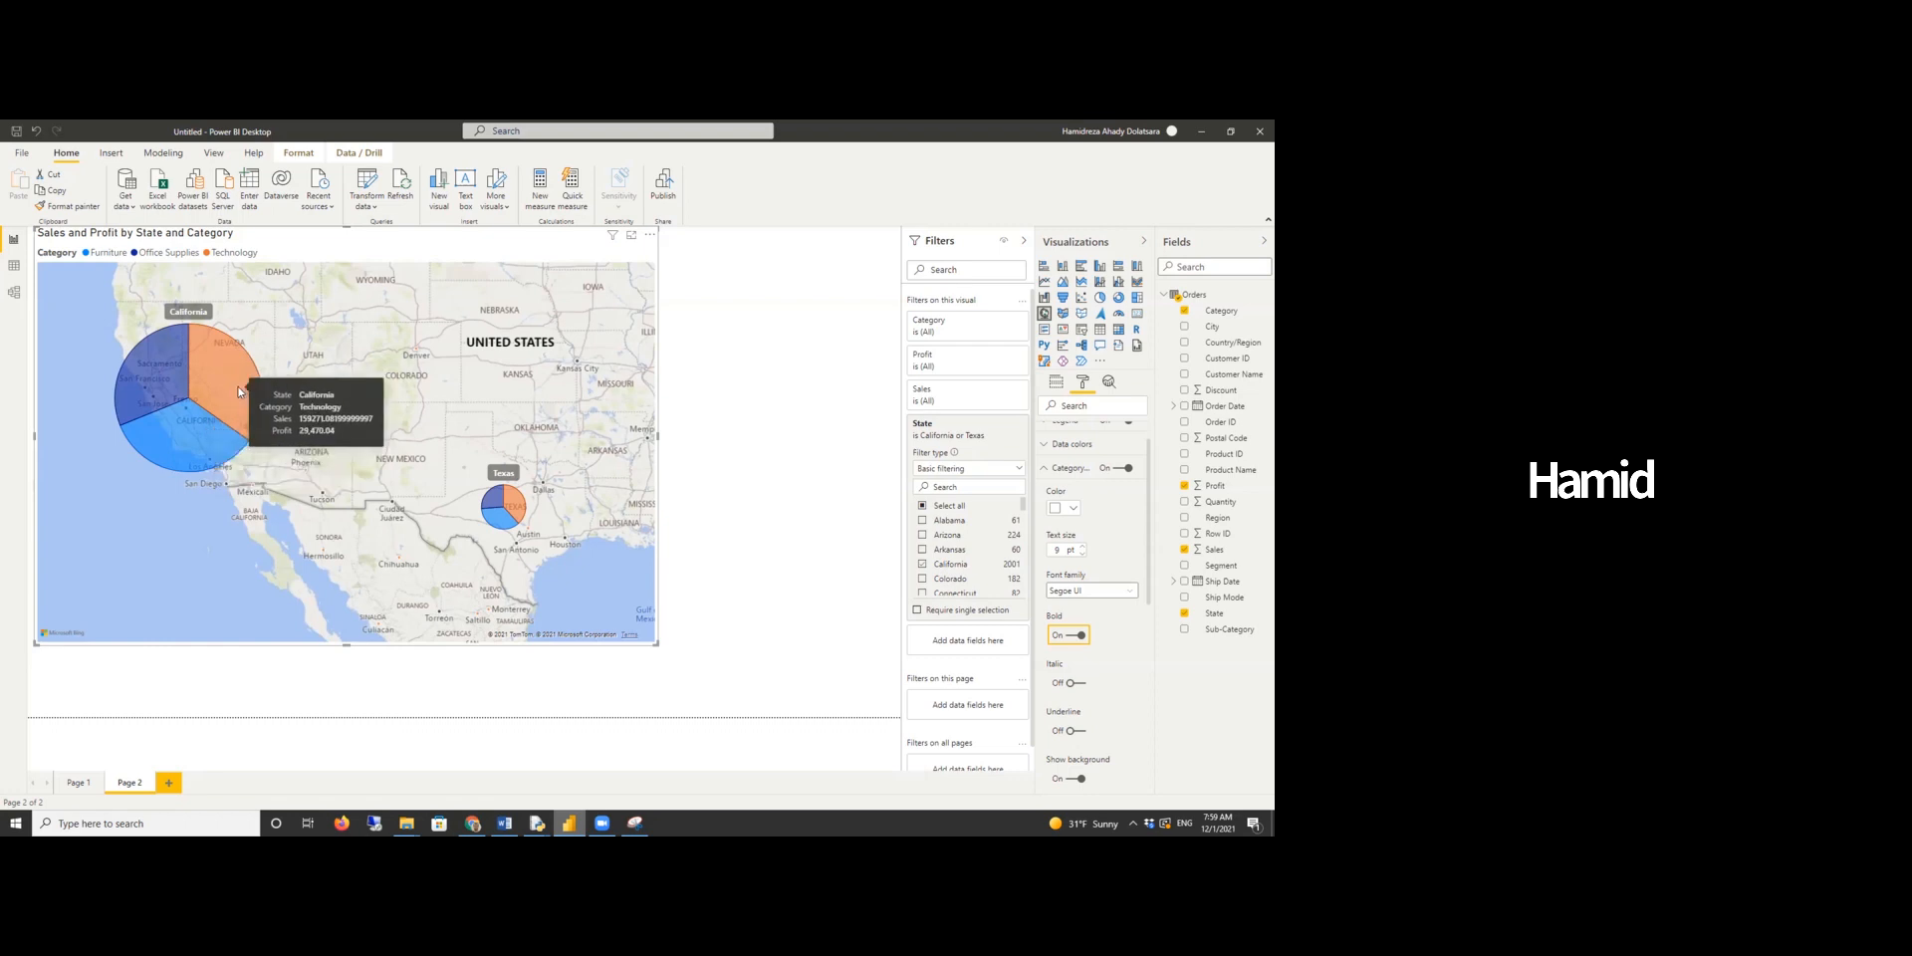
mouse_move(170, 378)
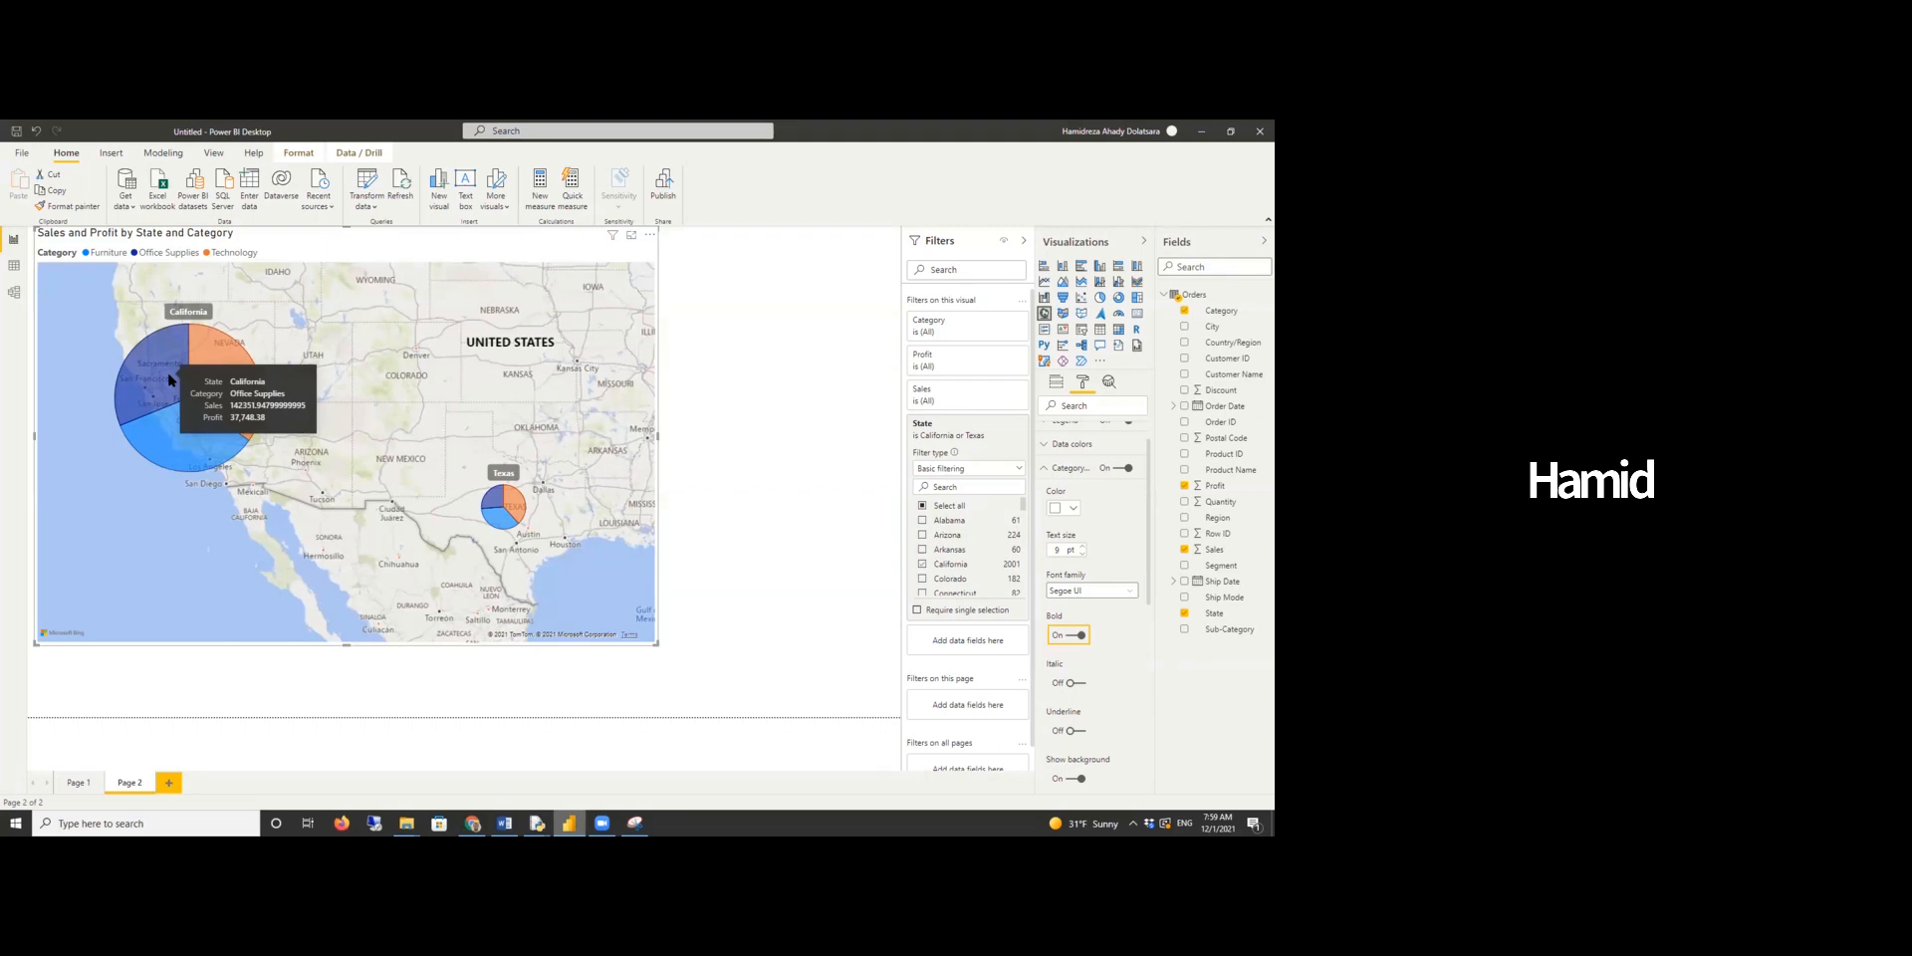
mouse_move(208, 401)
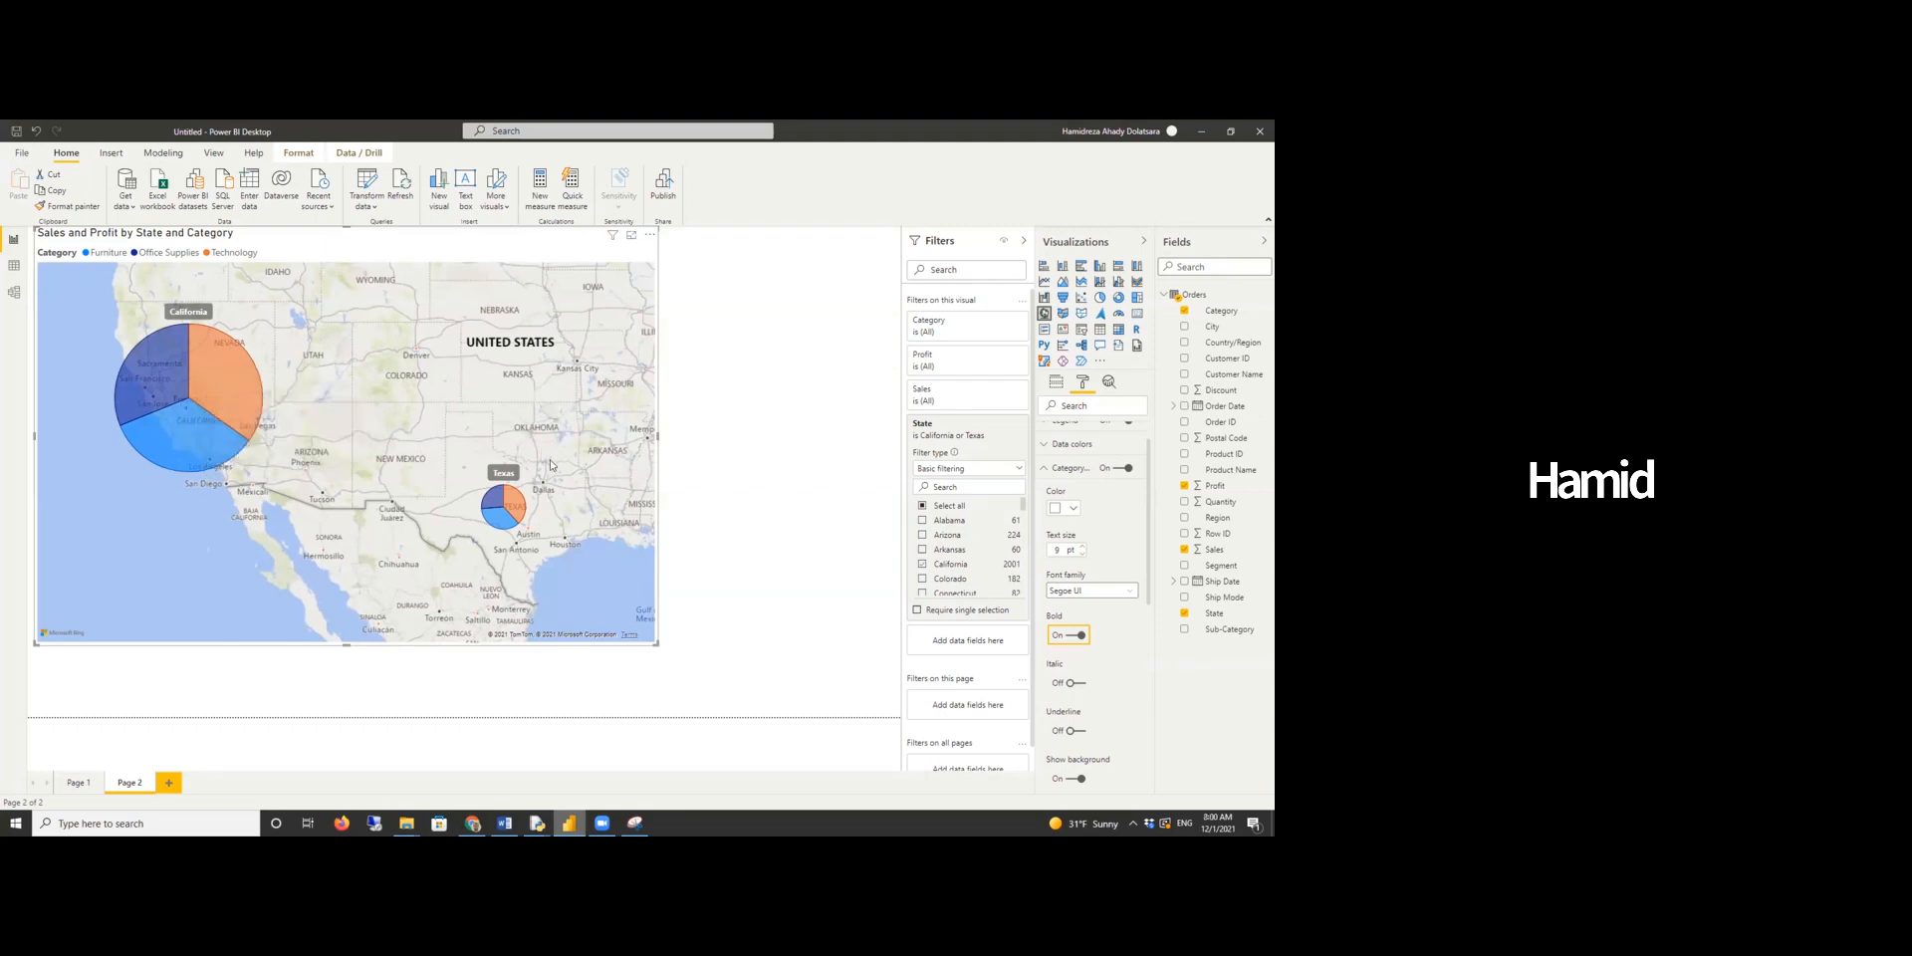
mouse_move(519, 506)
- Select the Texas Furniture slice on the map and show its data points as a table
key("alt+Tab")
scroll(591, 600, "down", 15)
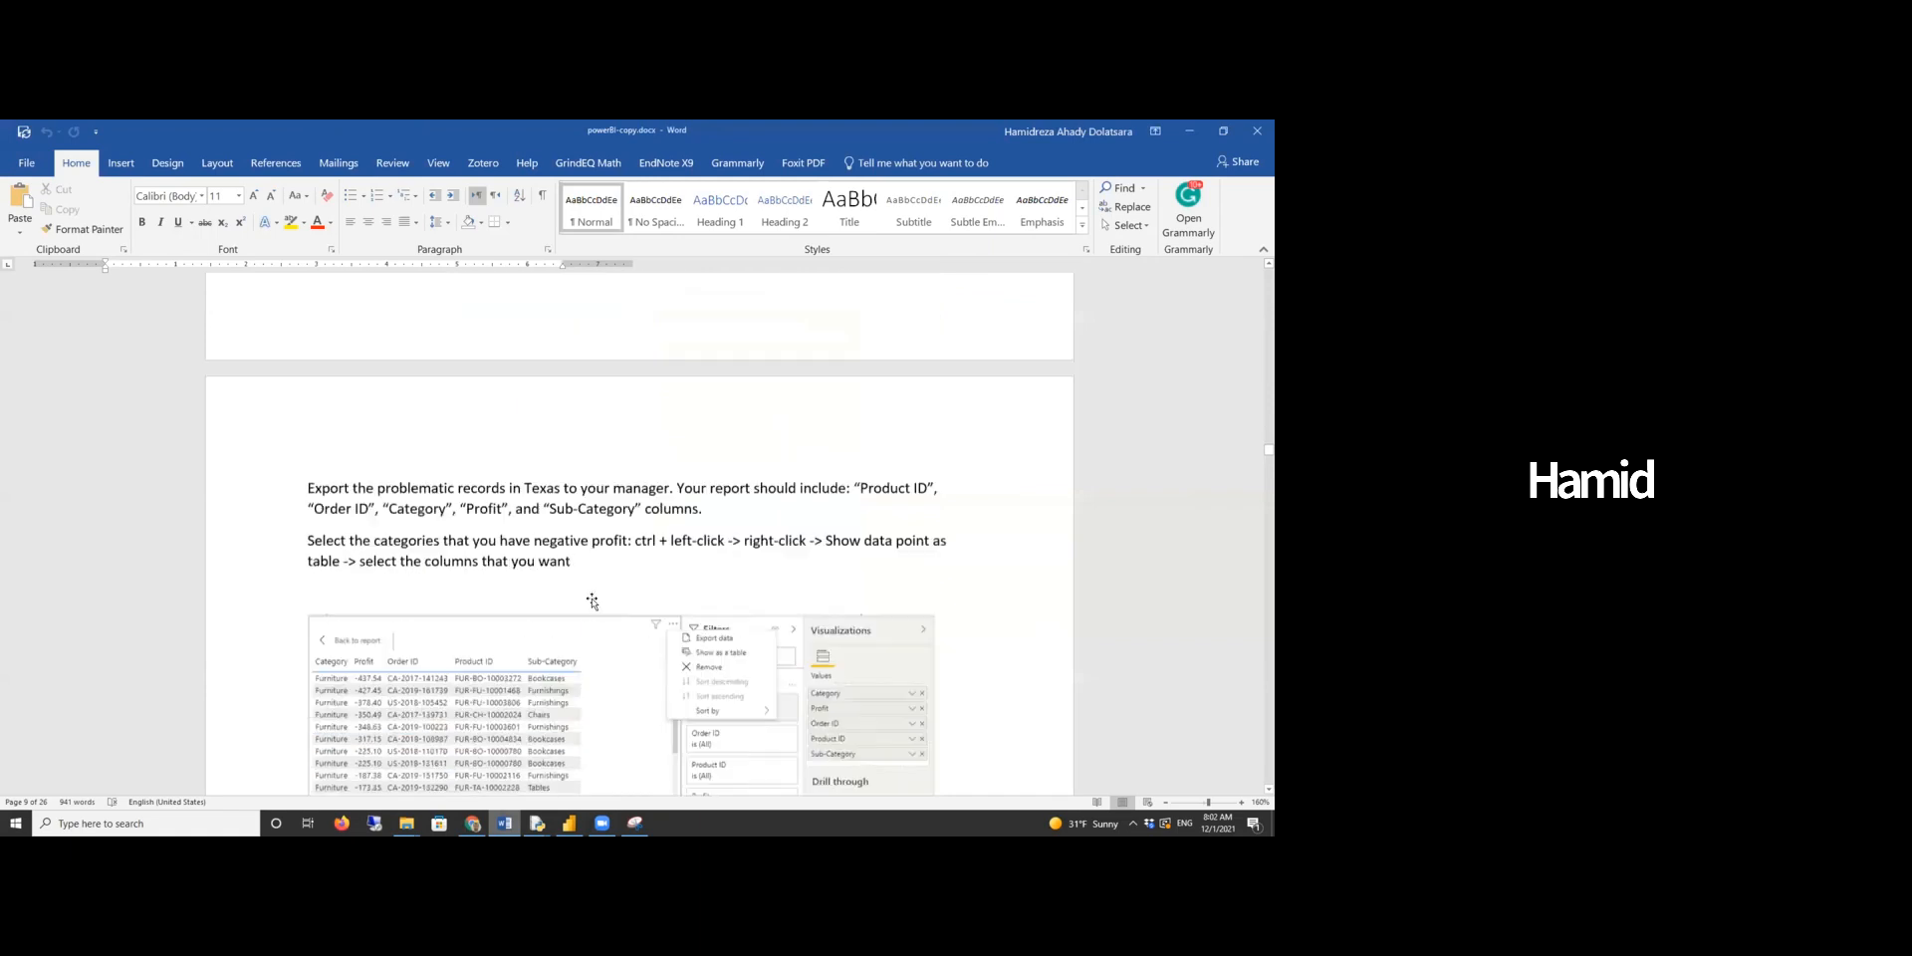
scroll(592, 601, "down", 3)
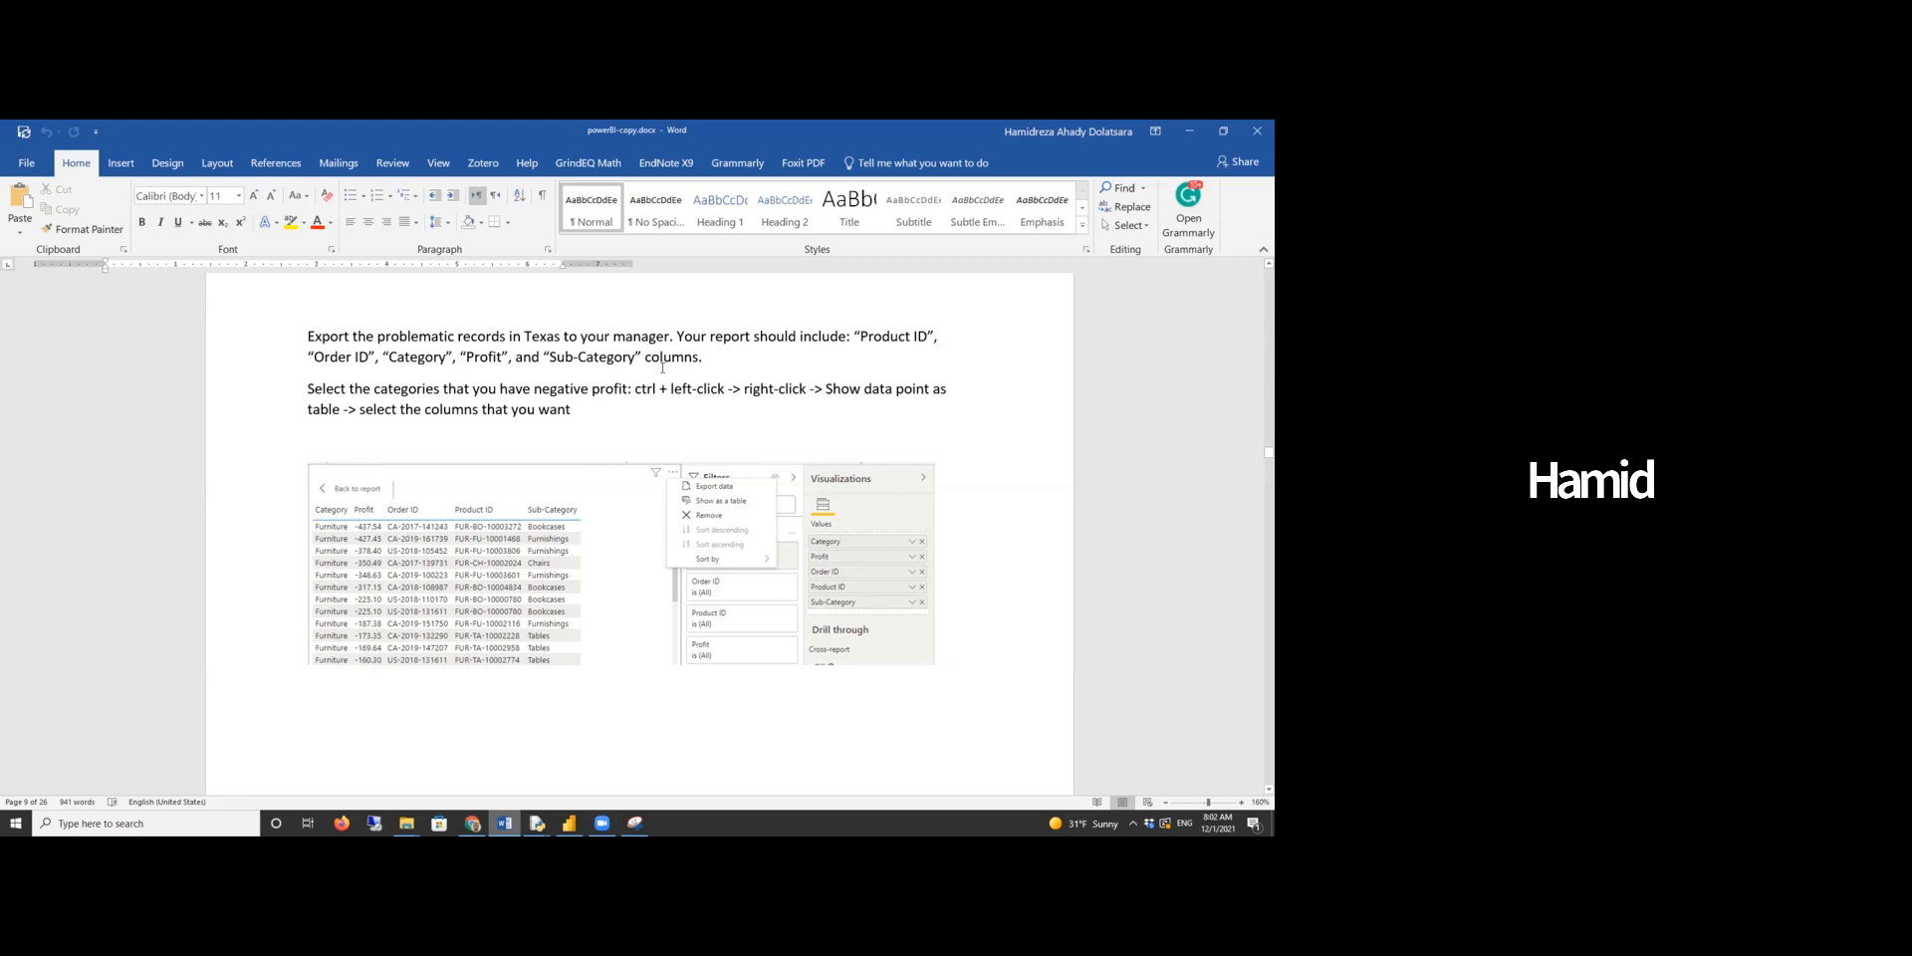
key("alt+Tab")
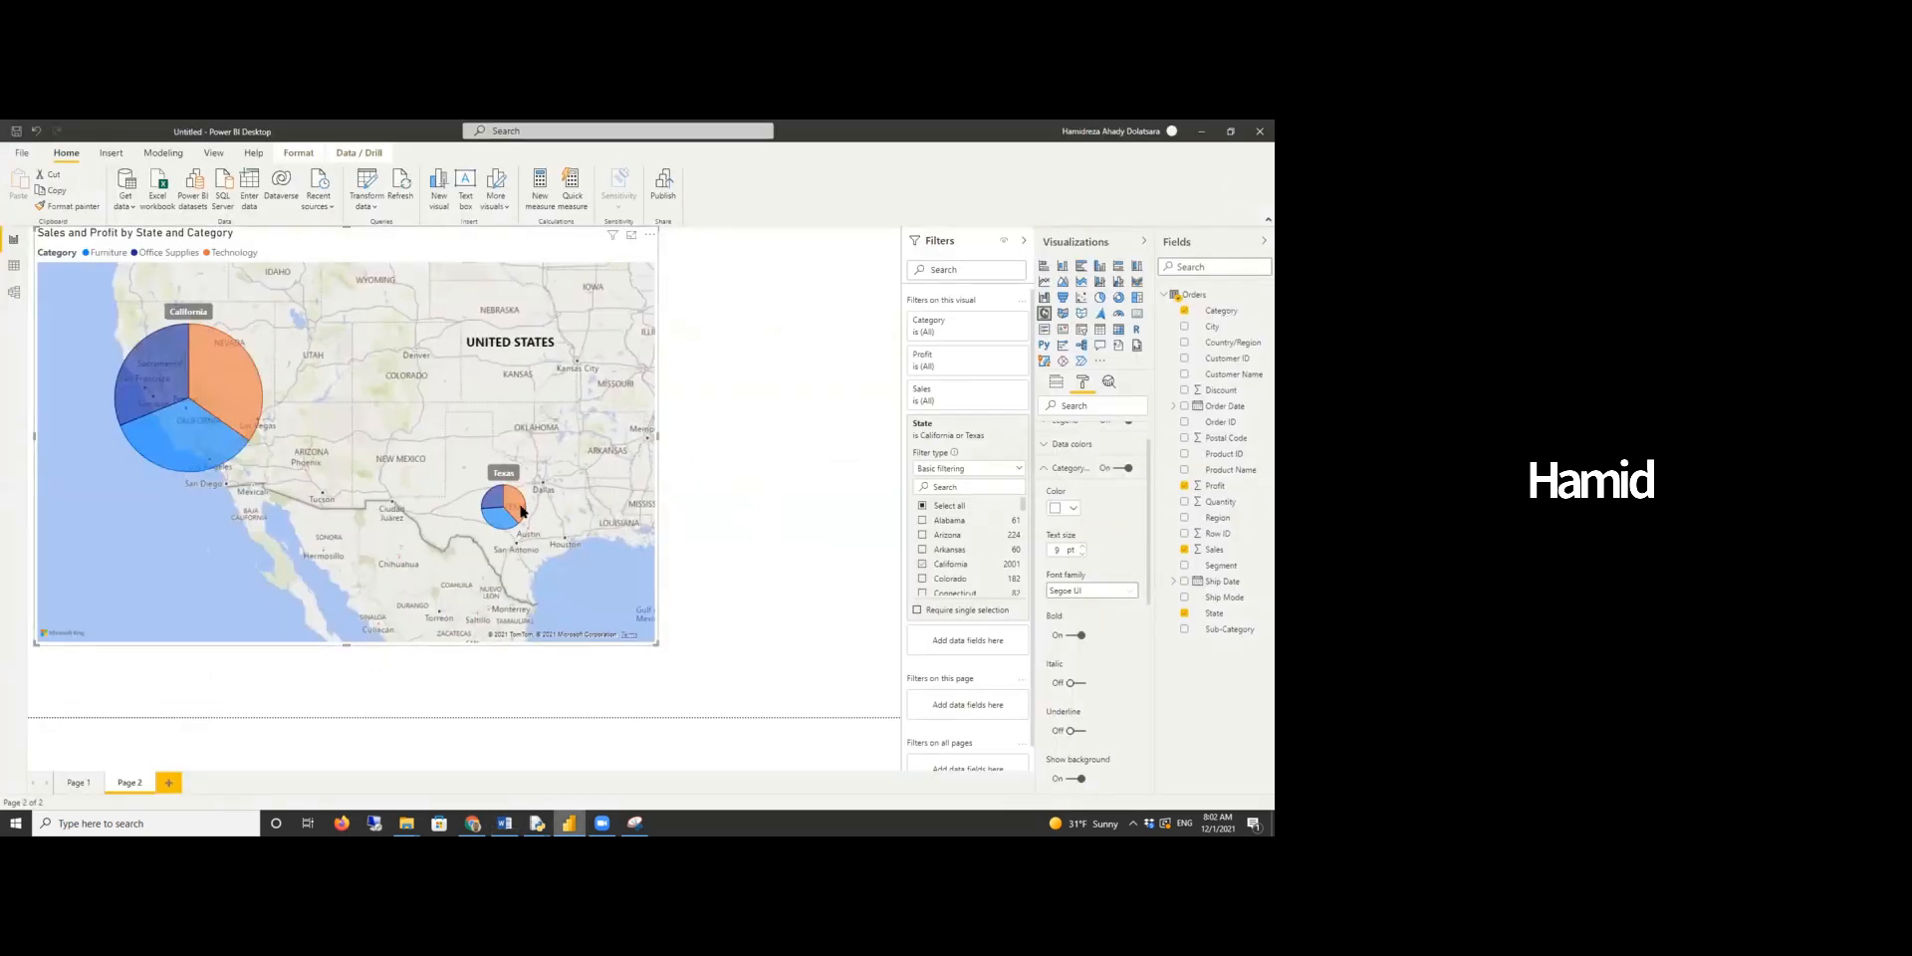
mouse_move(522, 511)
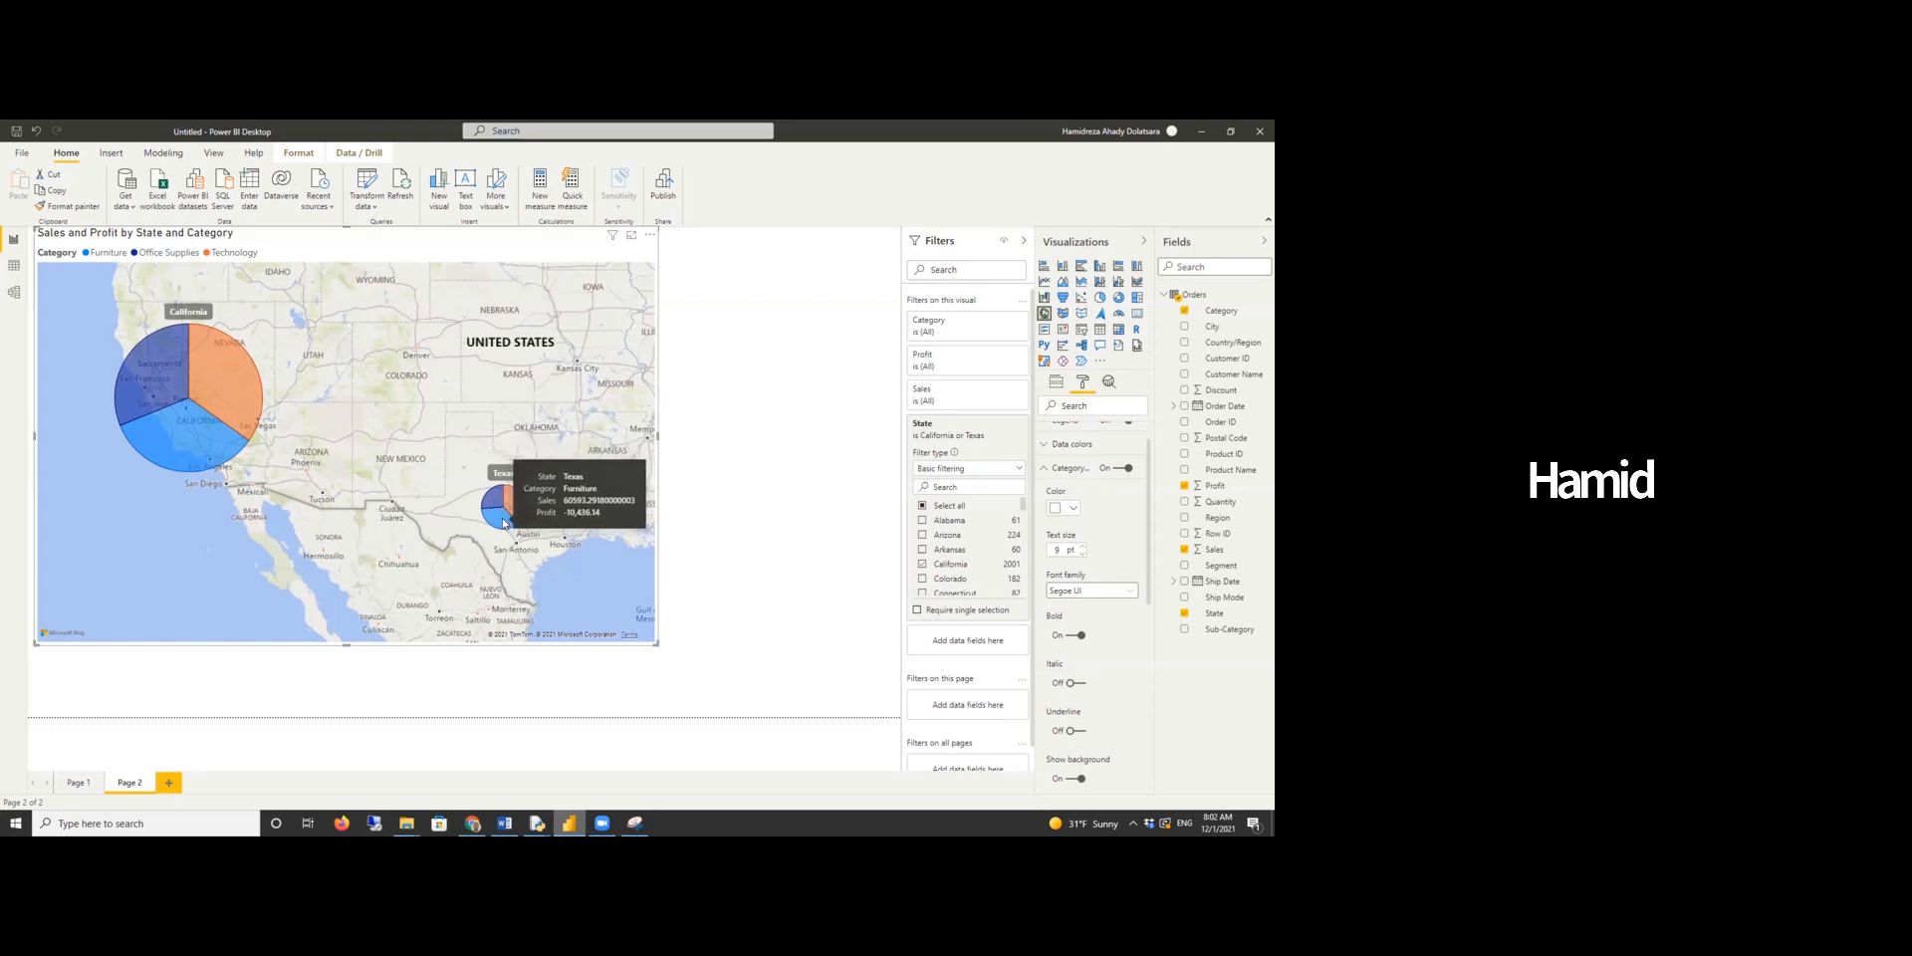
left_click(503, 522)
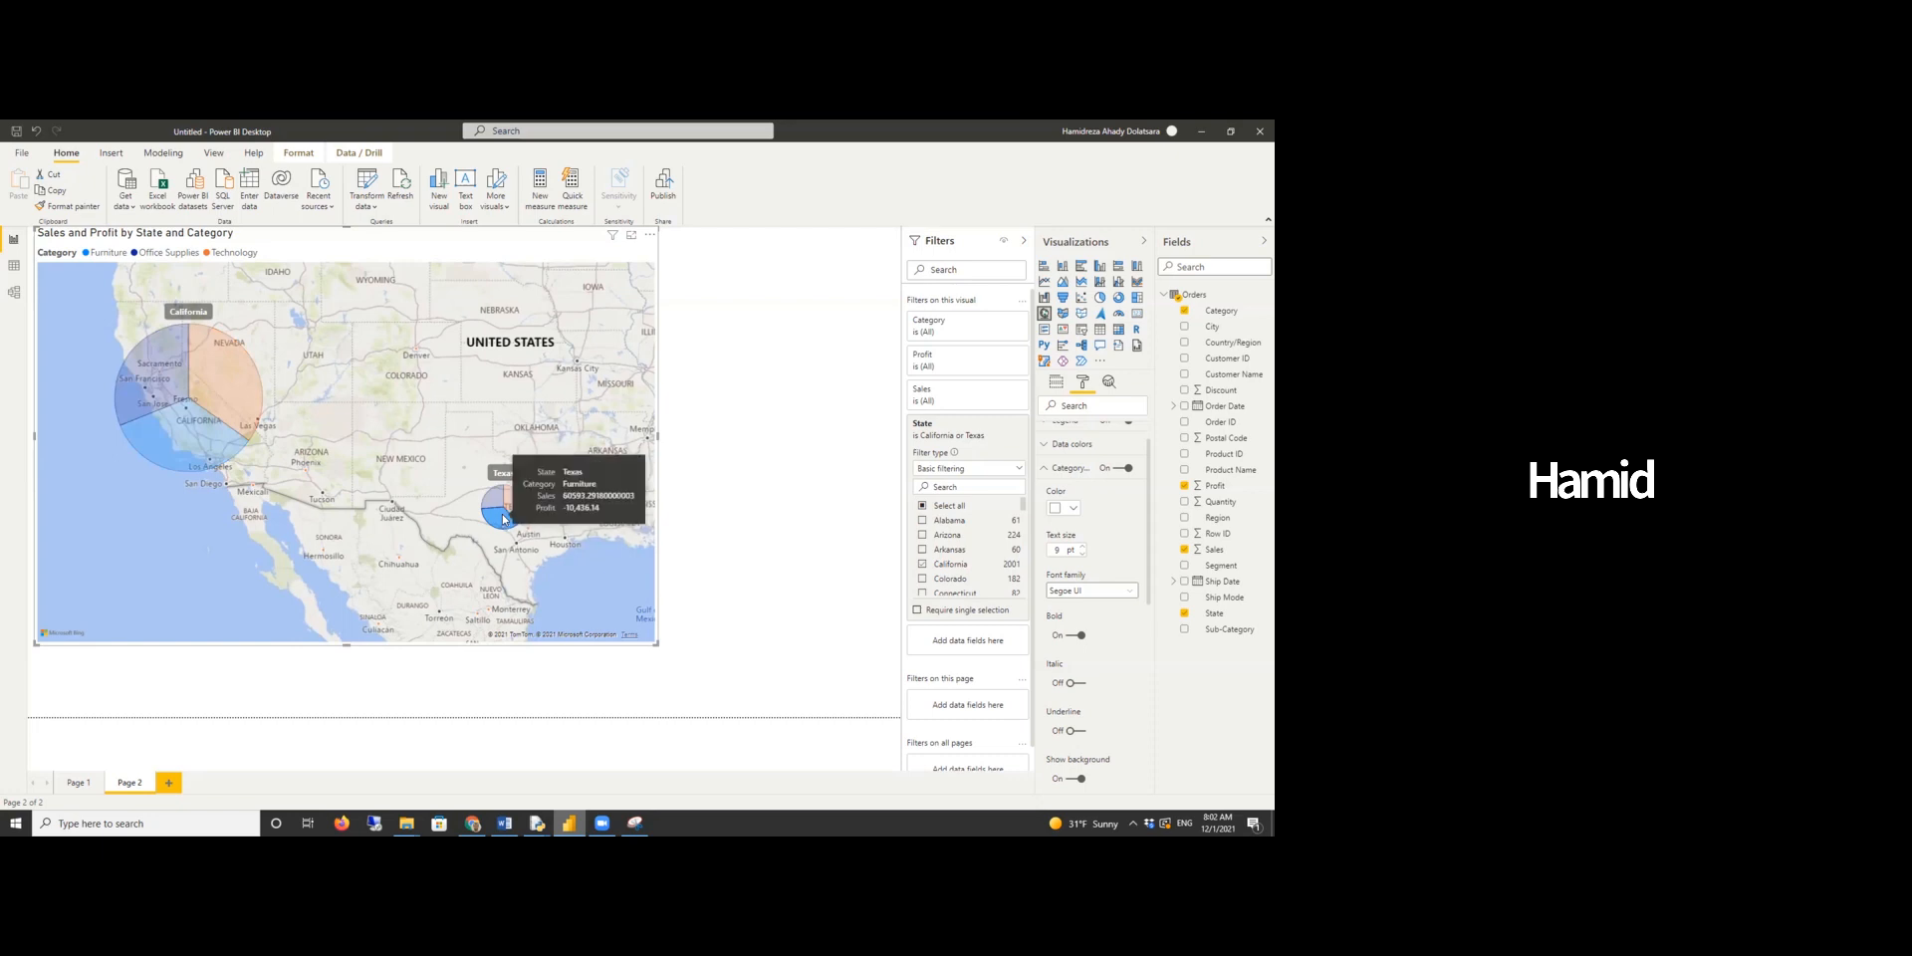
right_click(504, 519)
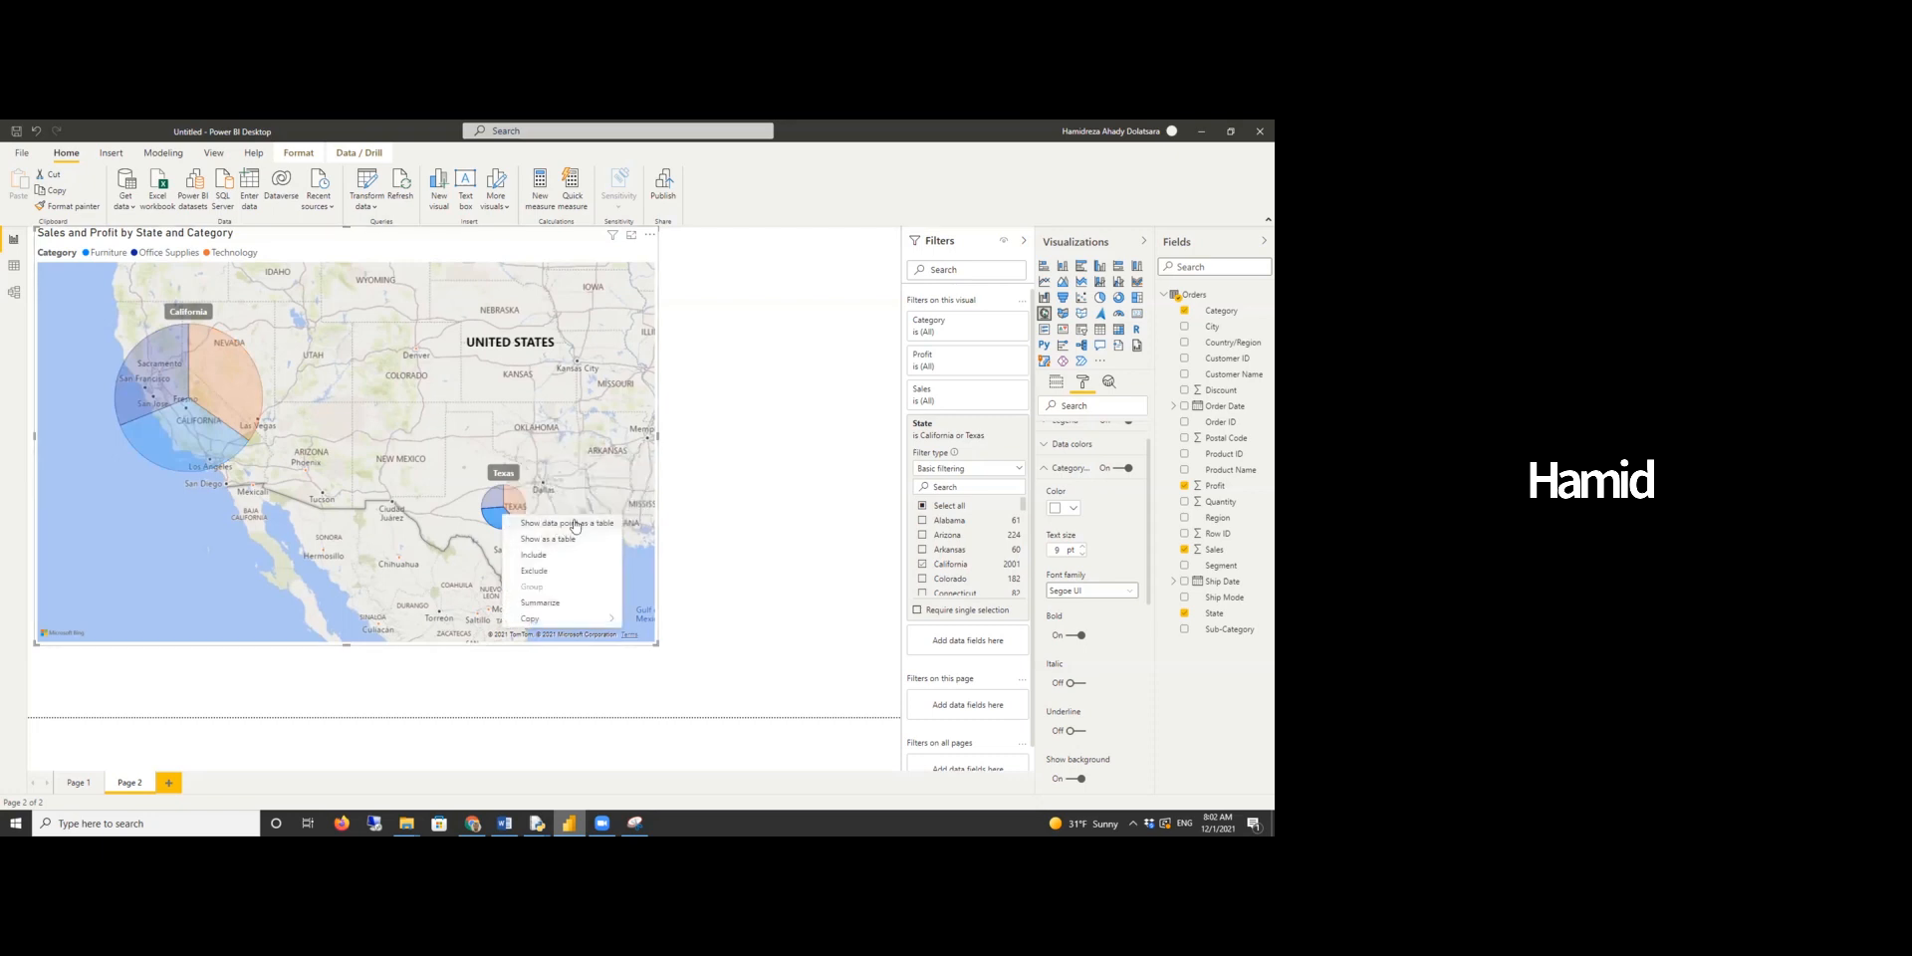
left_click(576, 524)
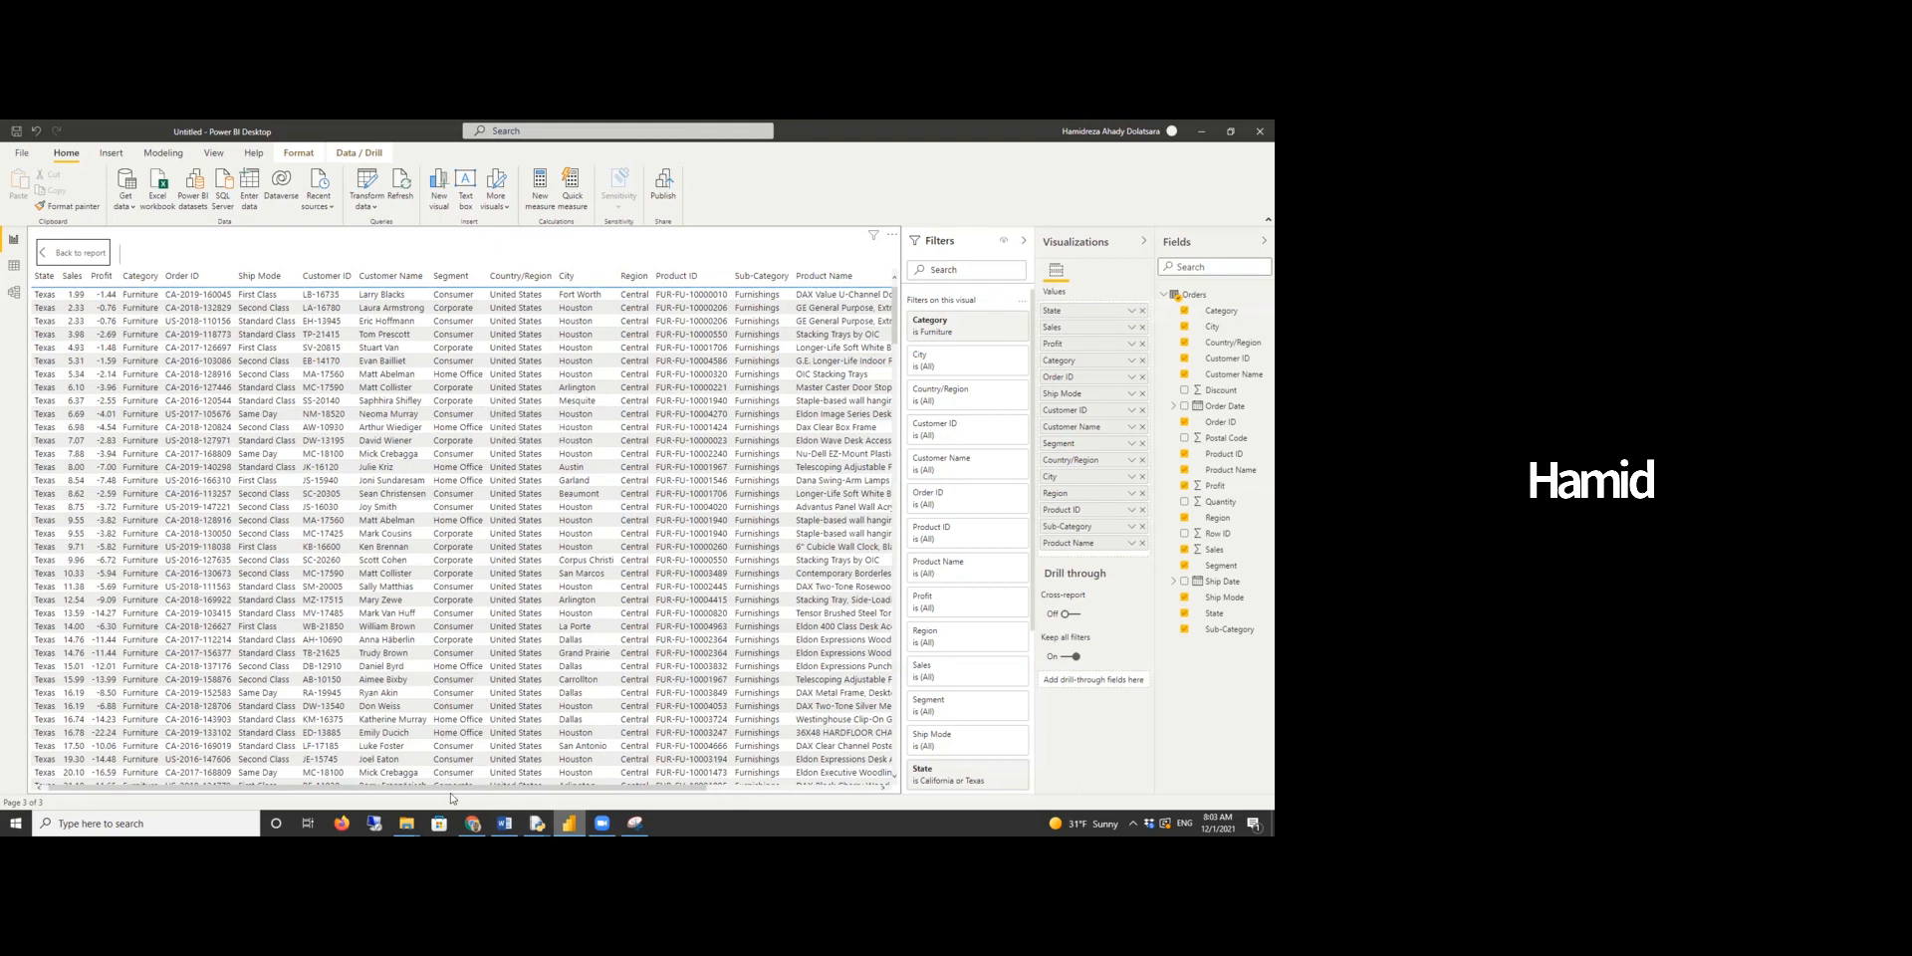
- Remove every column except Profit, Category, Order ID, Product ID and Sub-Category from the data-point table
left_click_drag(451, 788, 360, 773)
left_click(1142, 326)
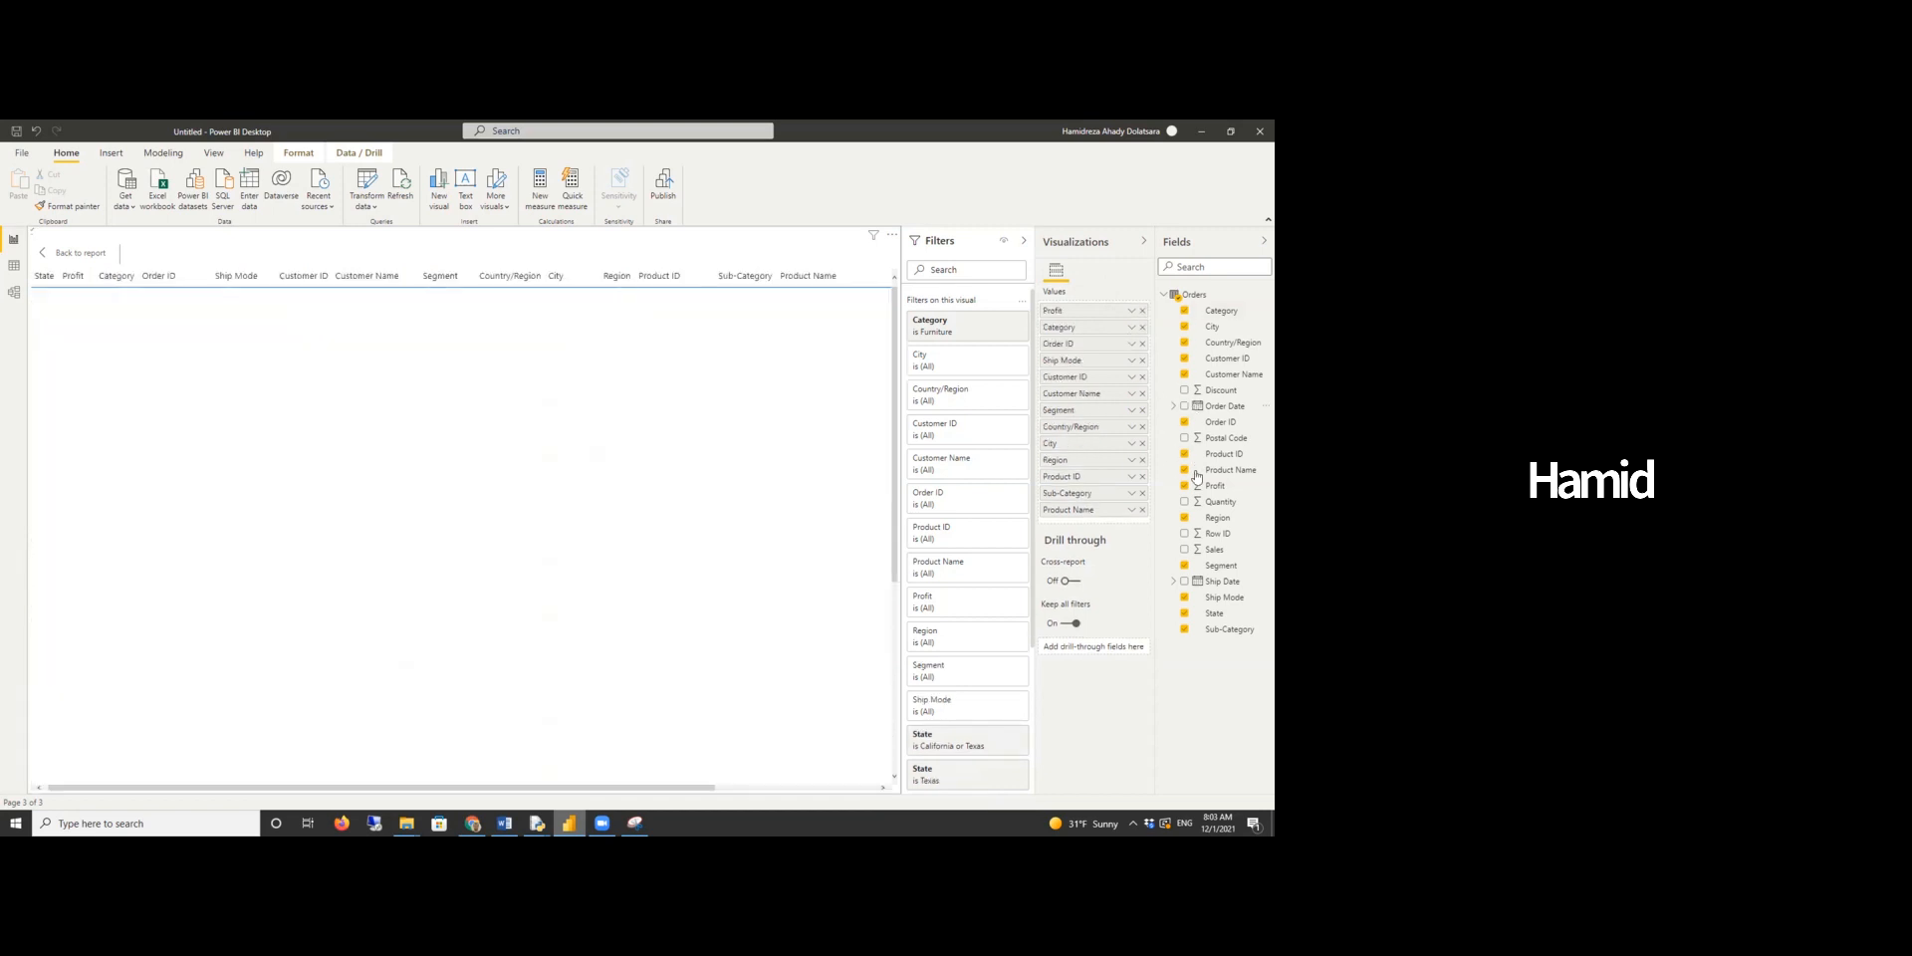
left_click(1142, 311)
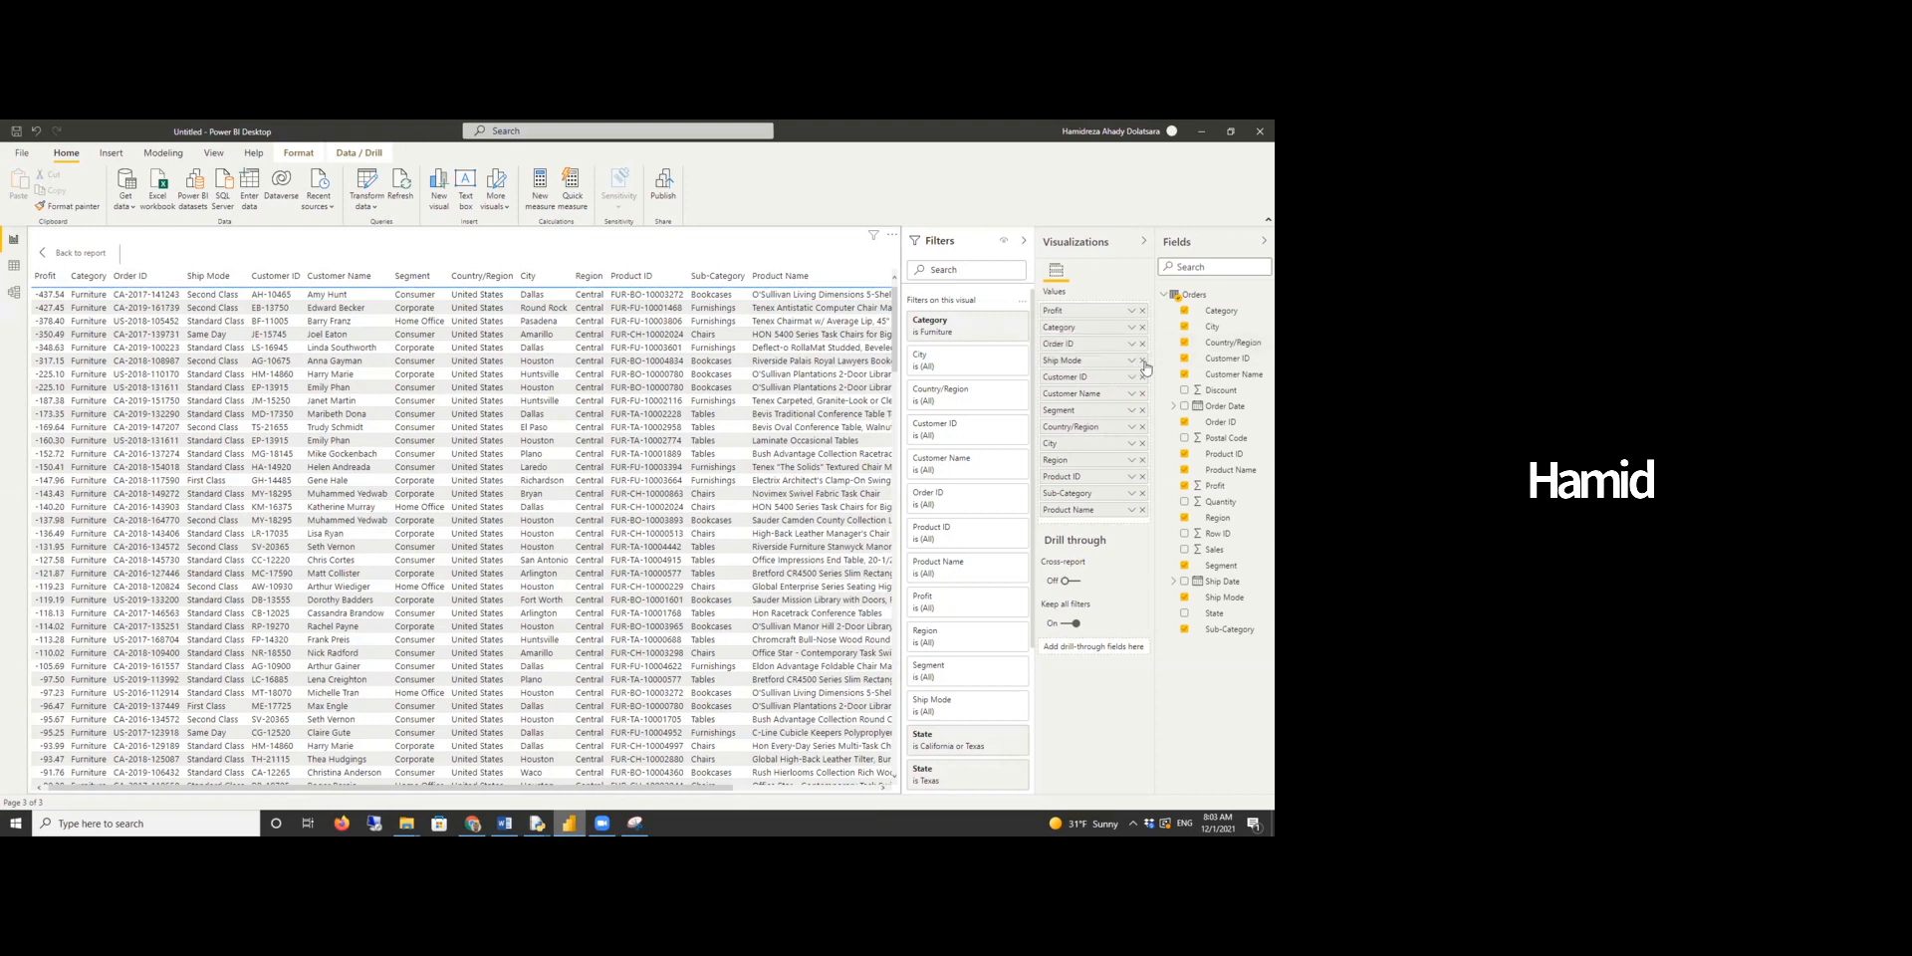
left_click(1143, 361)
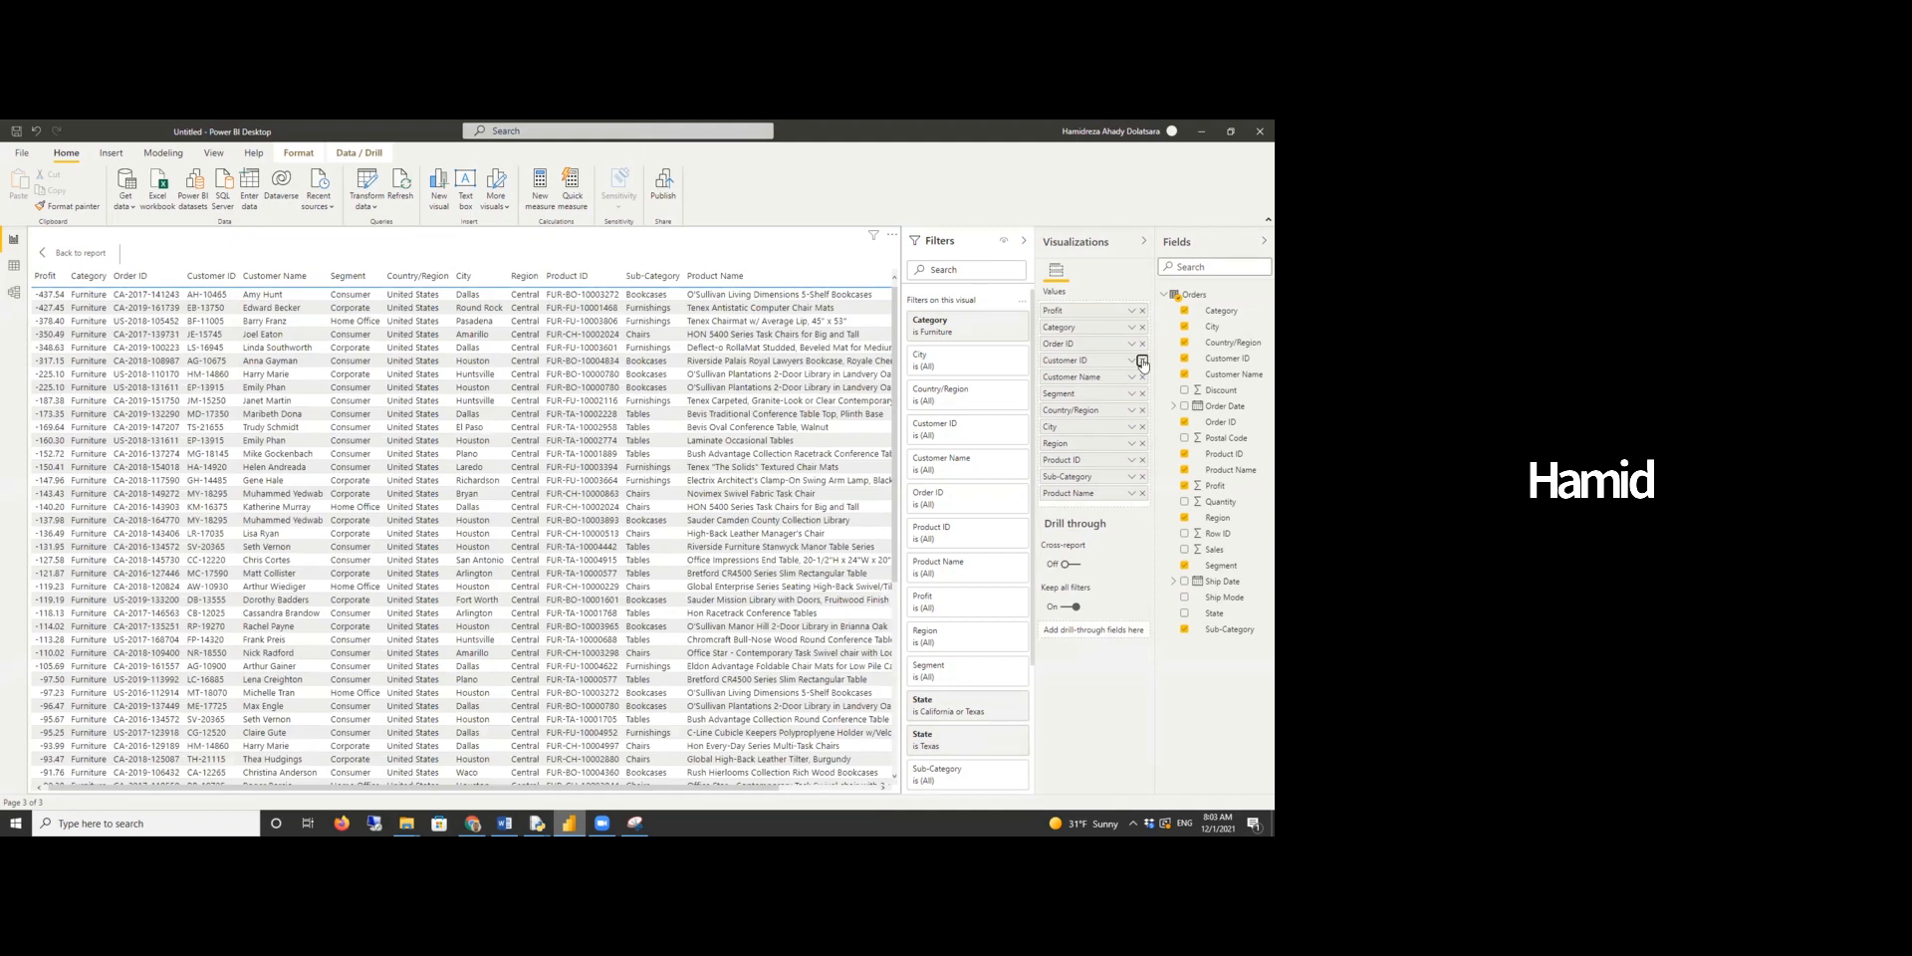
left_click(1143, 360)
left_click(1143, 360)
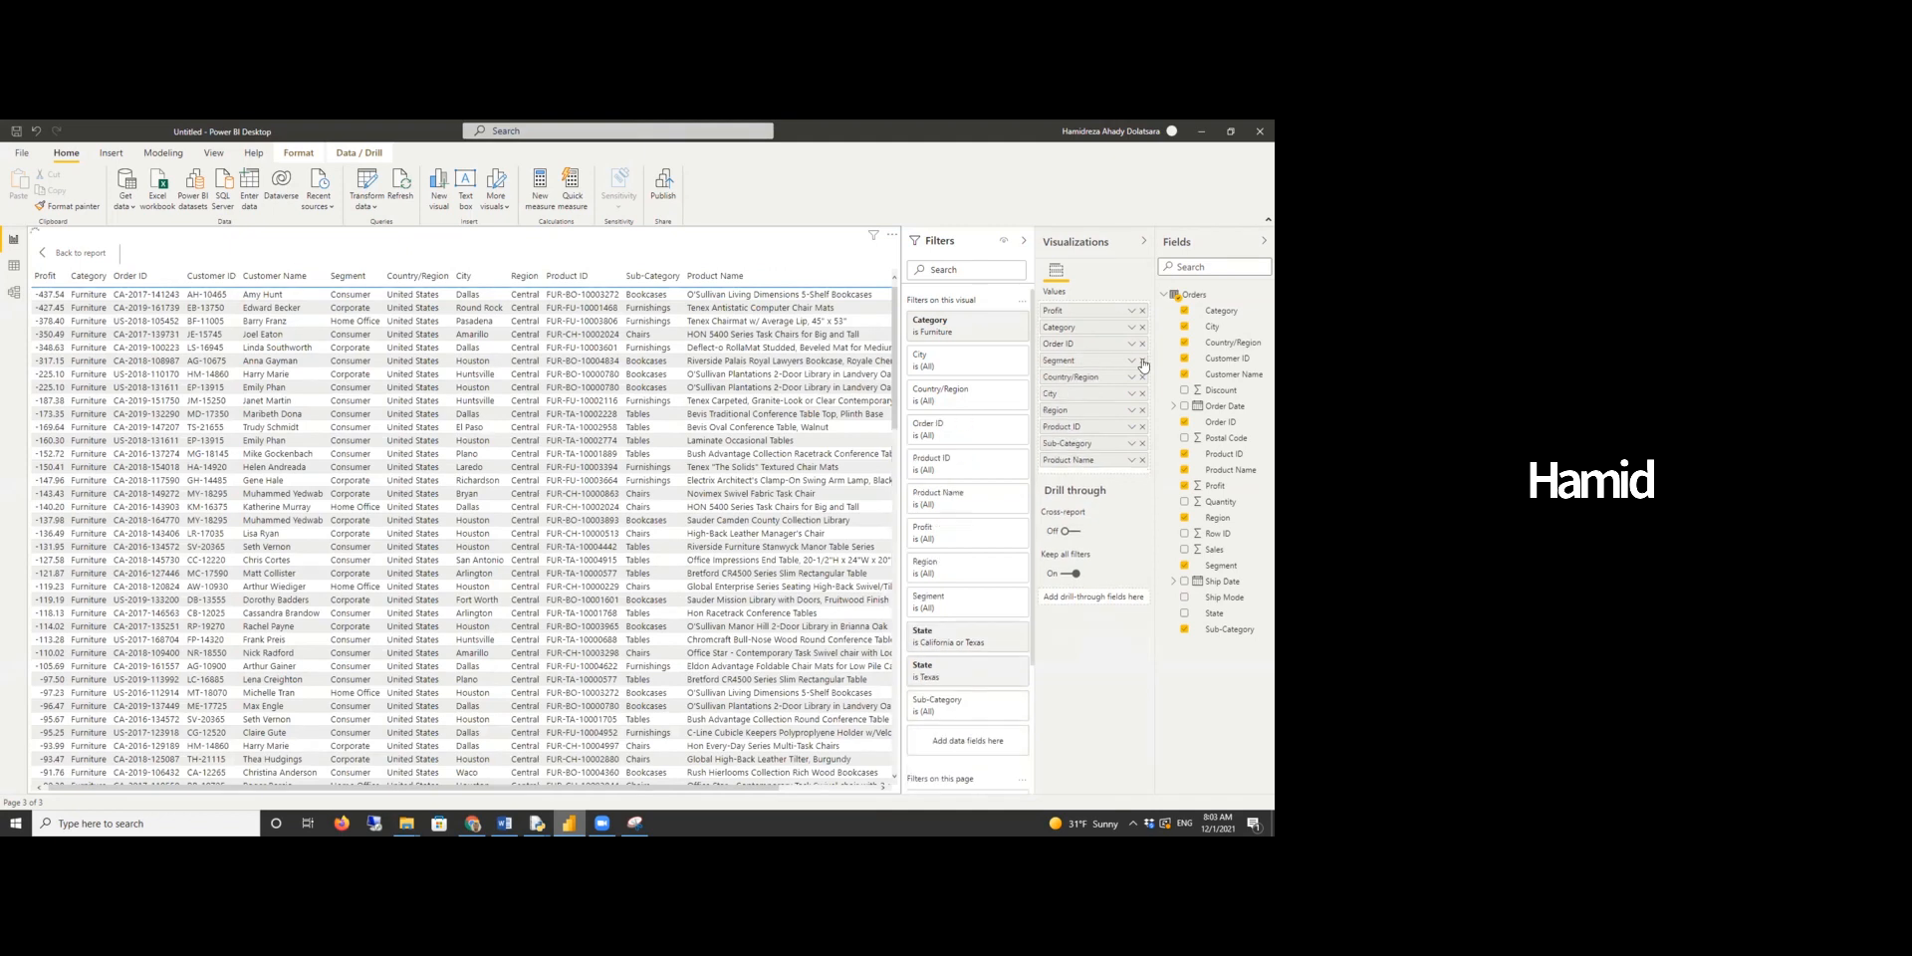
left_click(1143, 360)
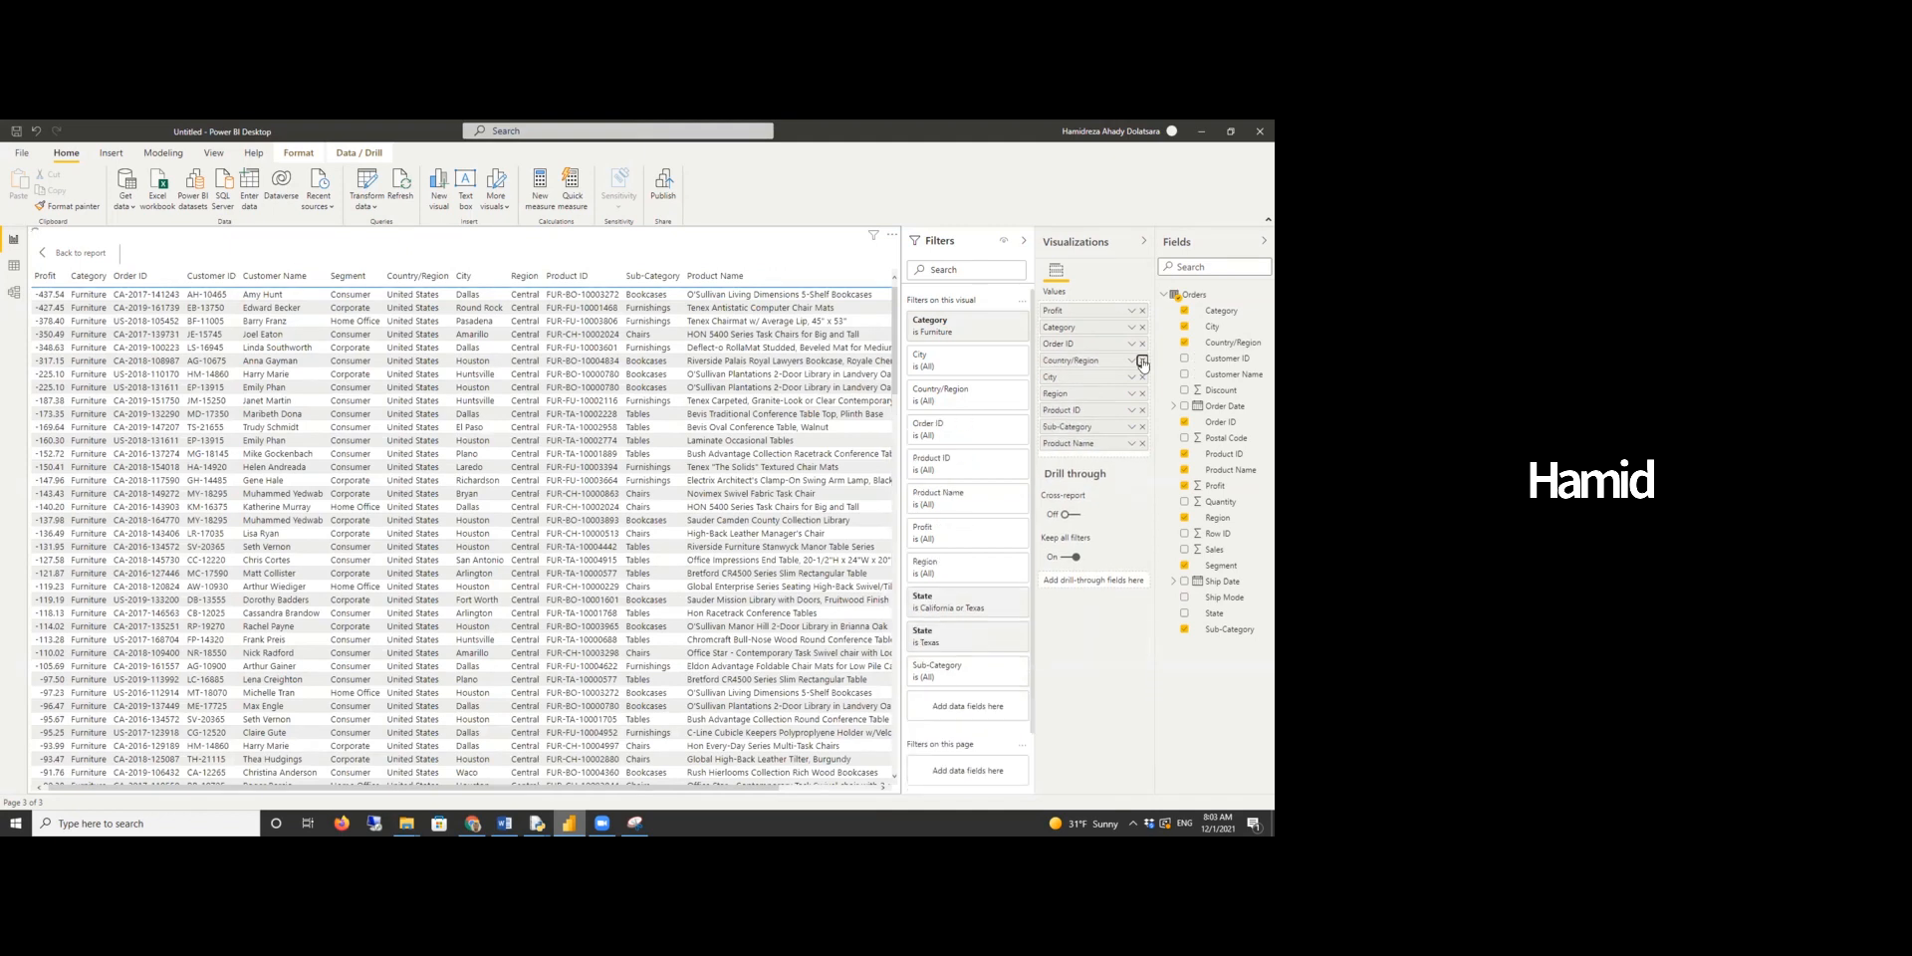
left_click(1143, 363)
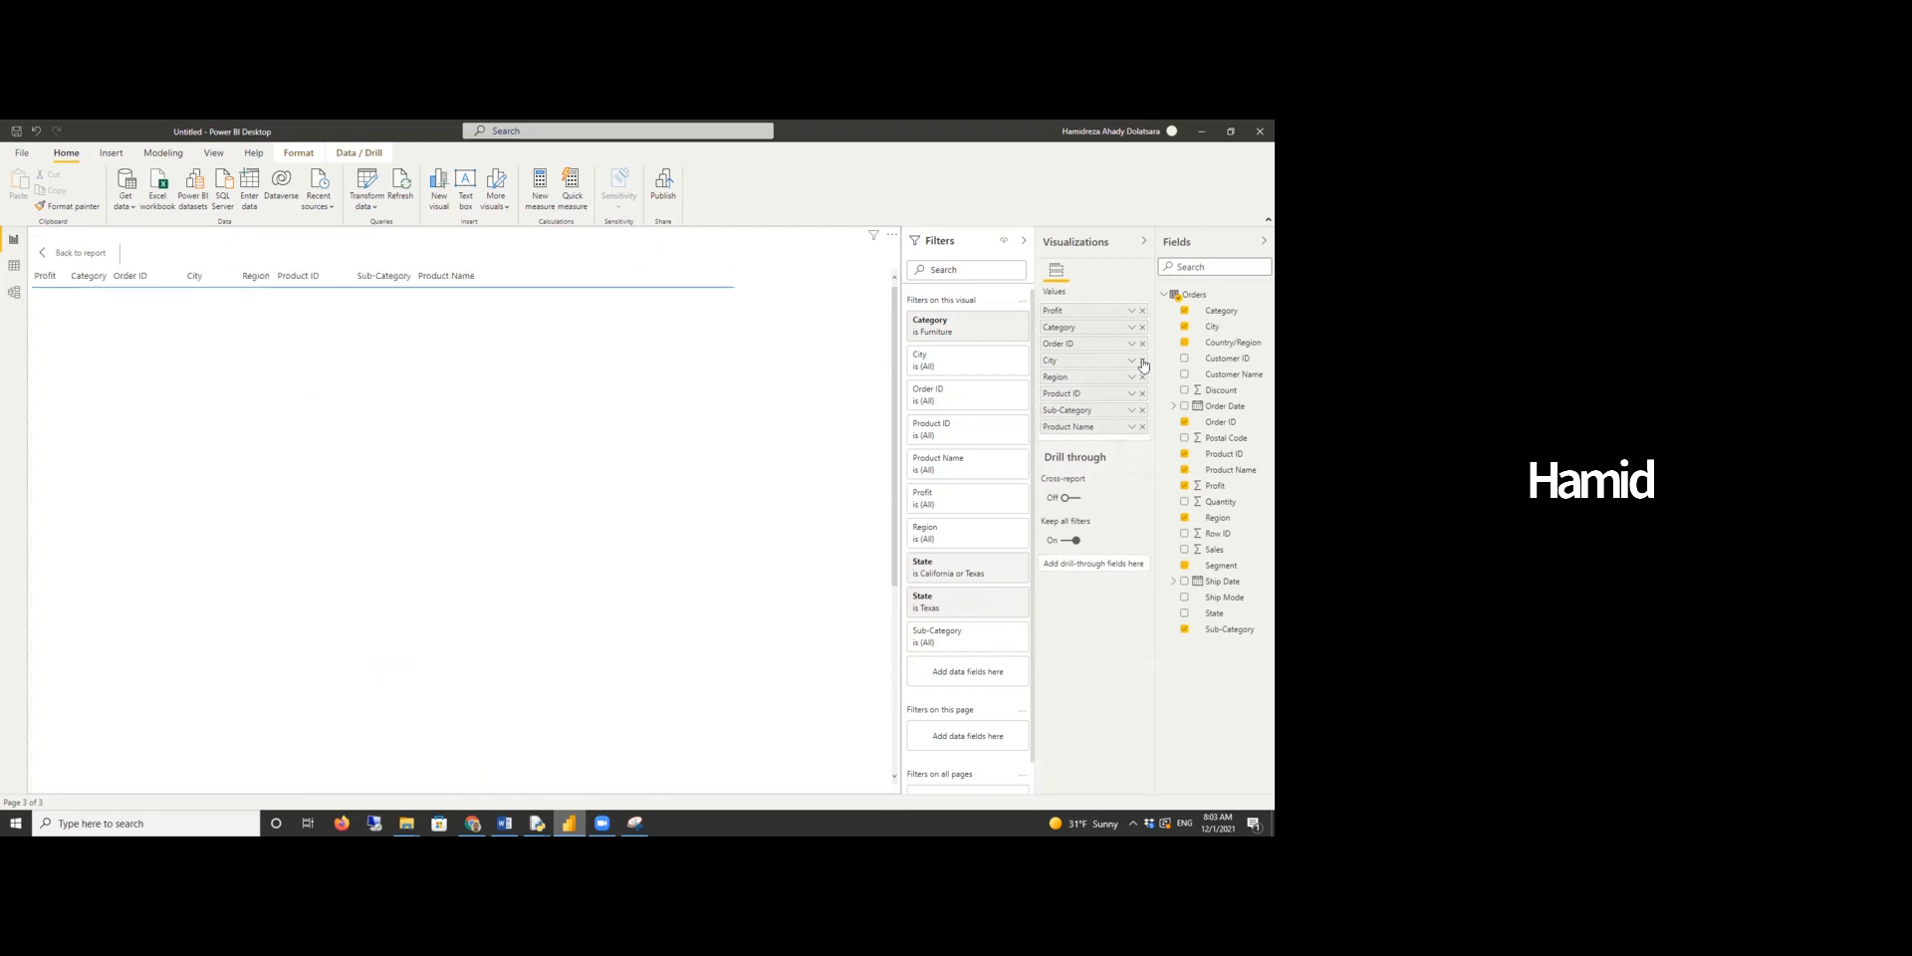
left_click(1143, 362)
left_click(1143, 362)
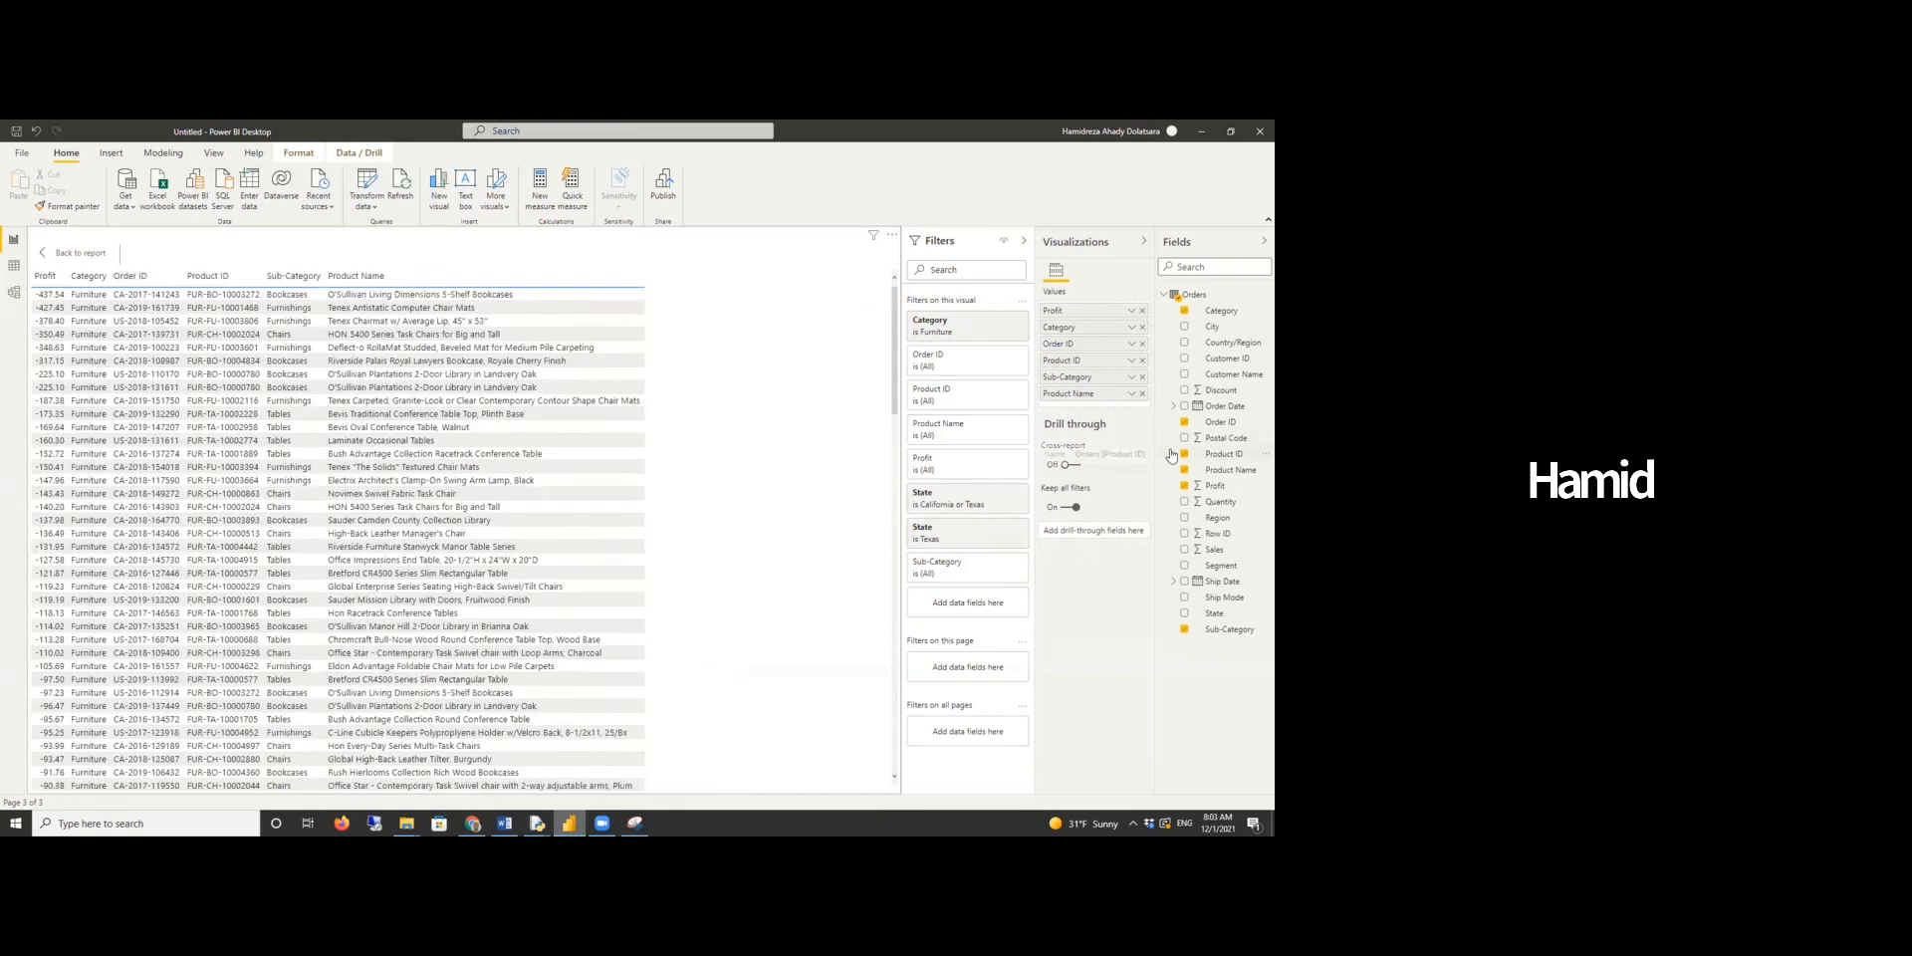
left_click(1143, 393)
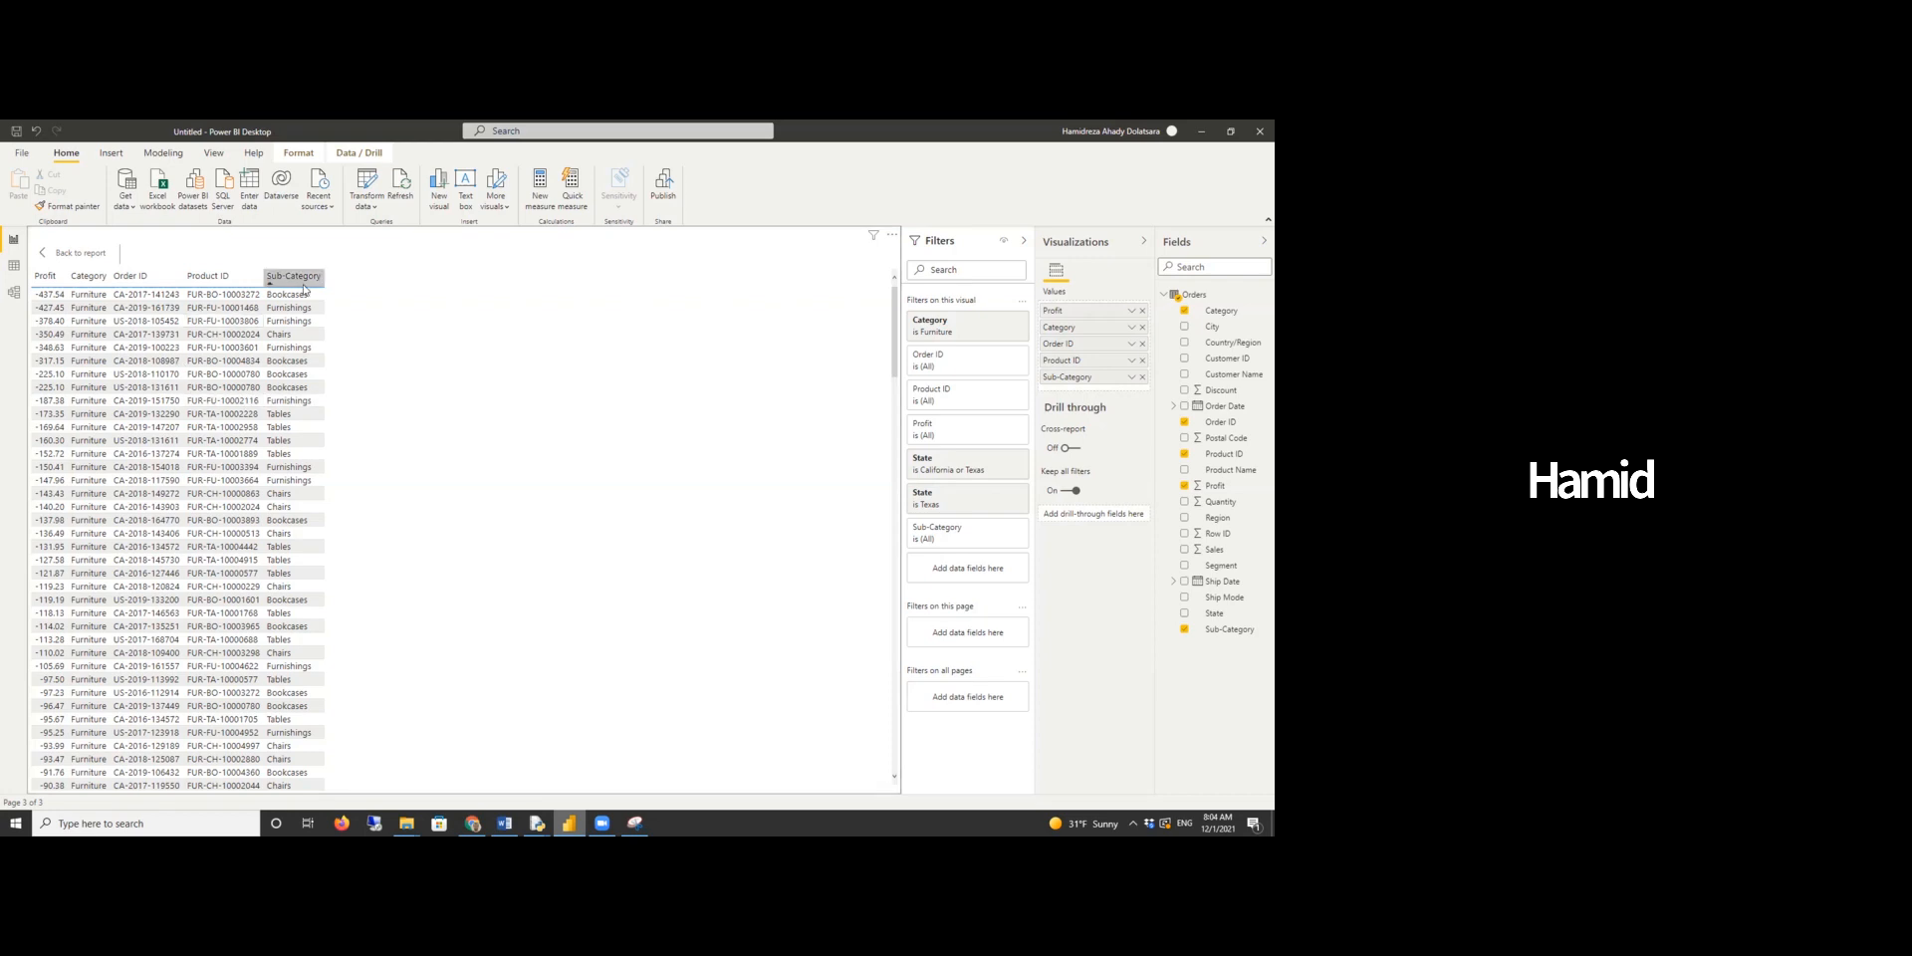
- Export the table's data as a CSV file named data-furniture-problems
left_click(893, 239)
left_click(892, 237)
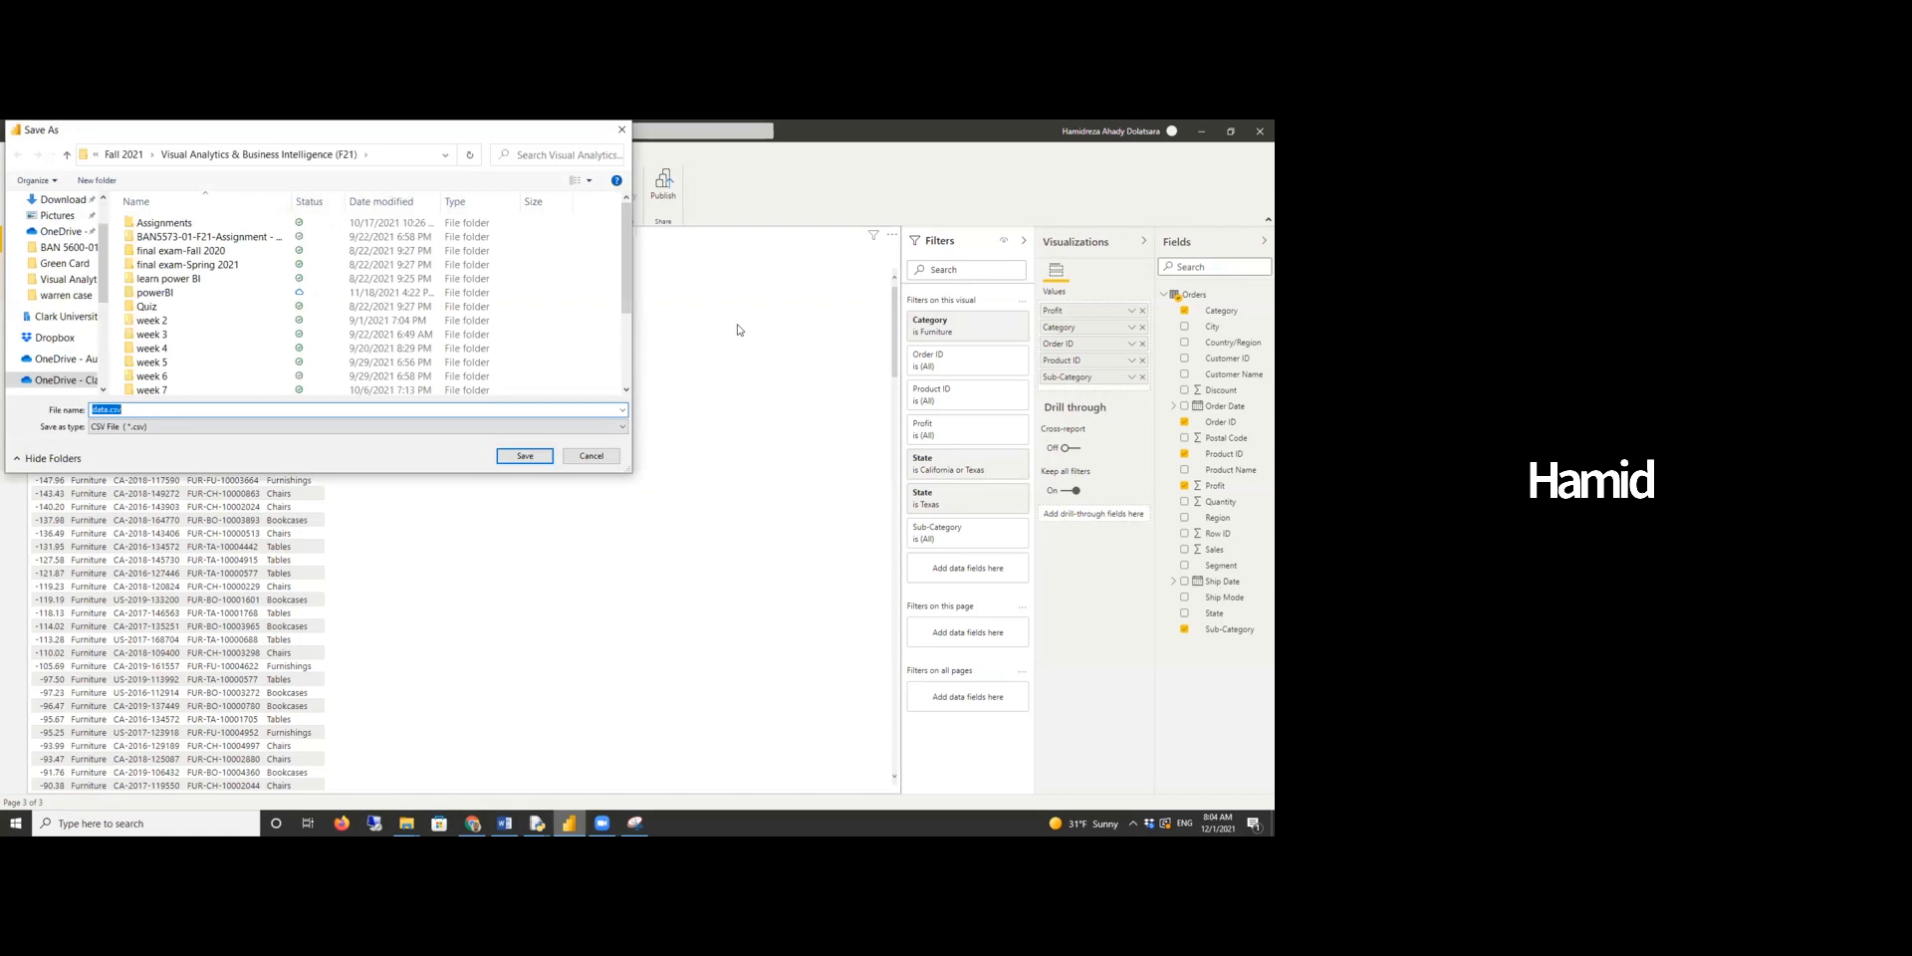
left_click(106, 410)
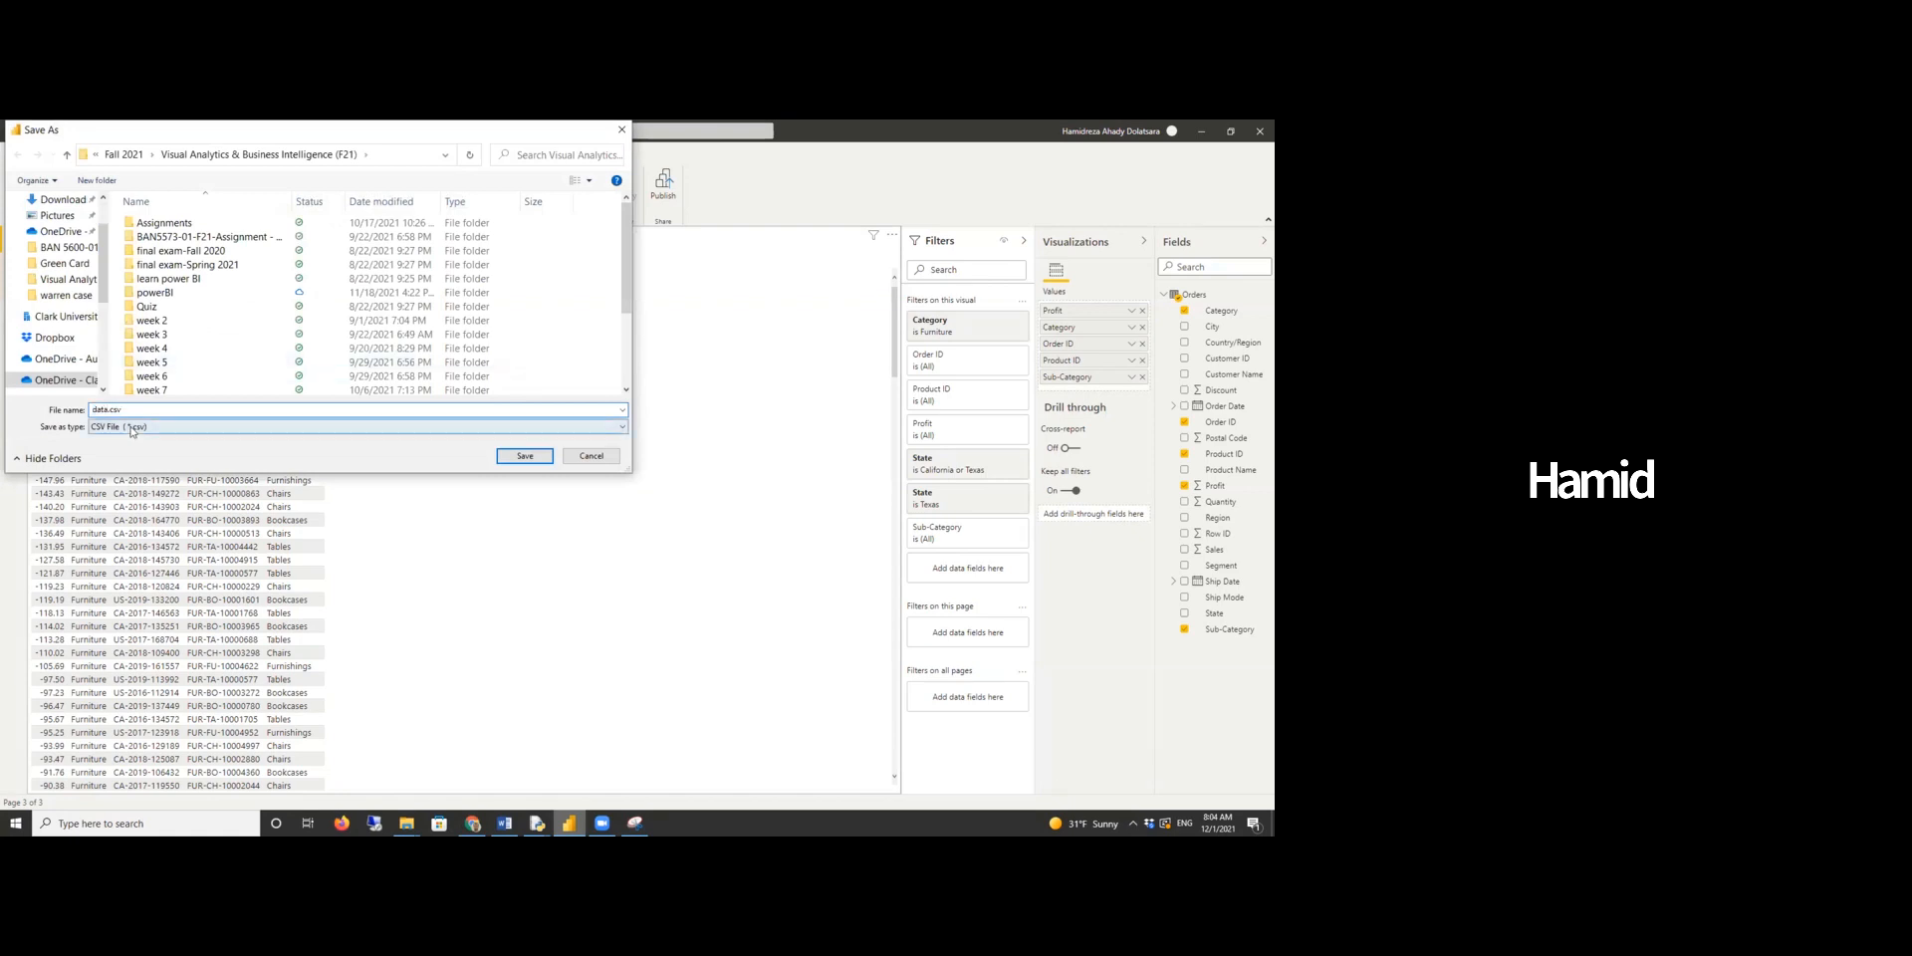
type("-furniture-problems")
left_click(524, 456)
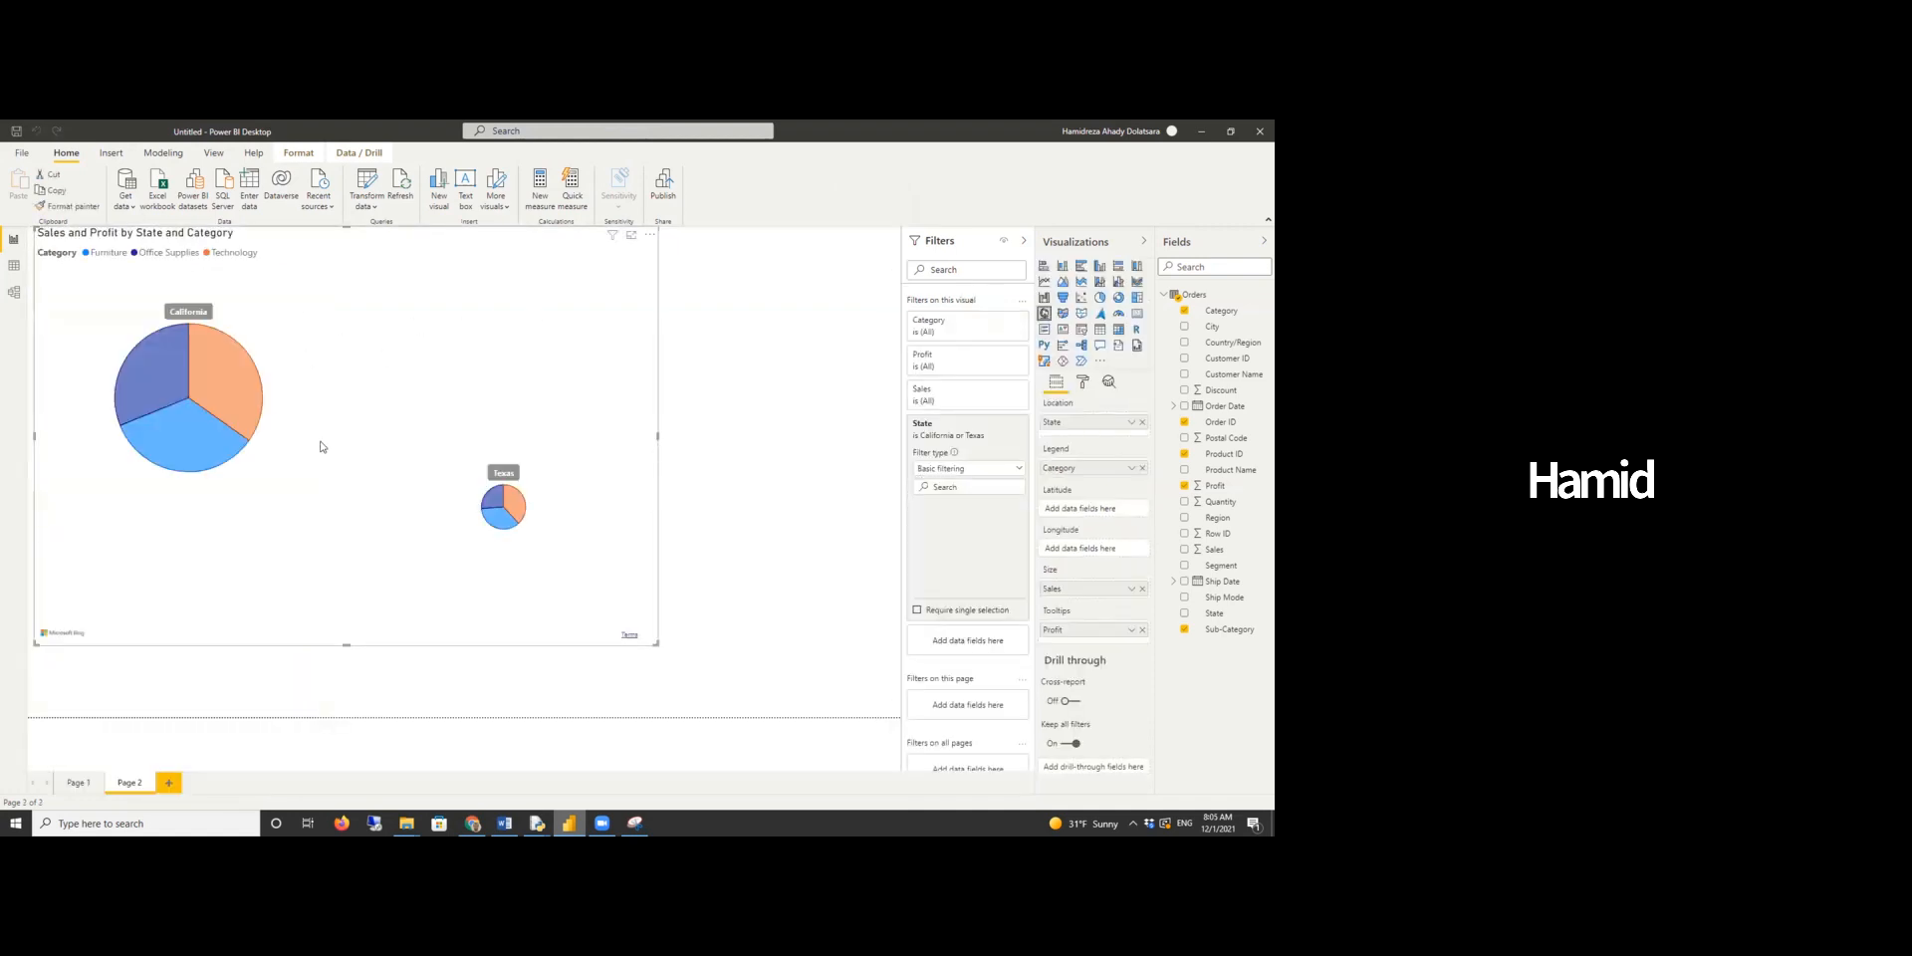
left_click(505, 516)
left_click(492, 499, "ctrl")
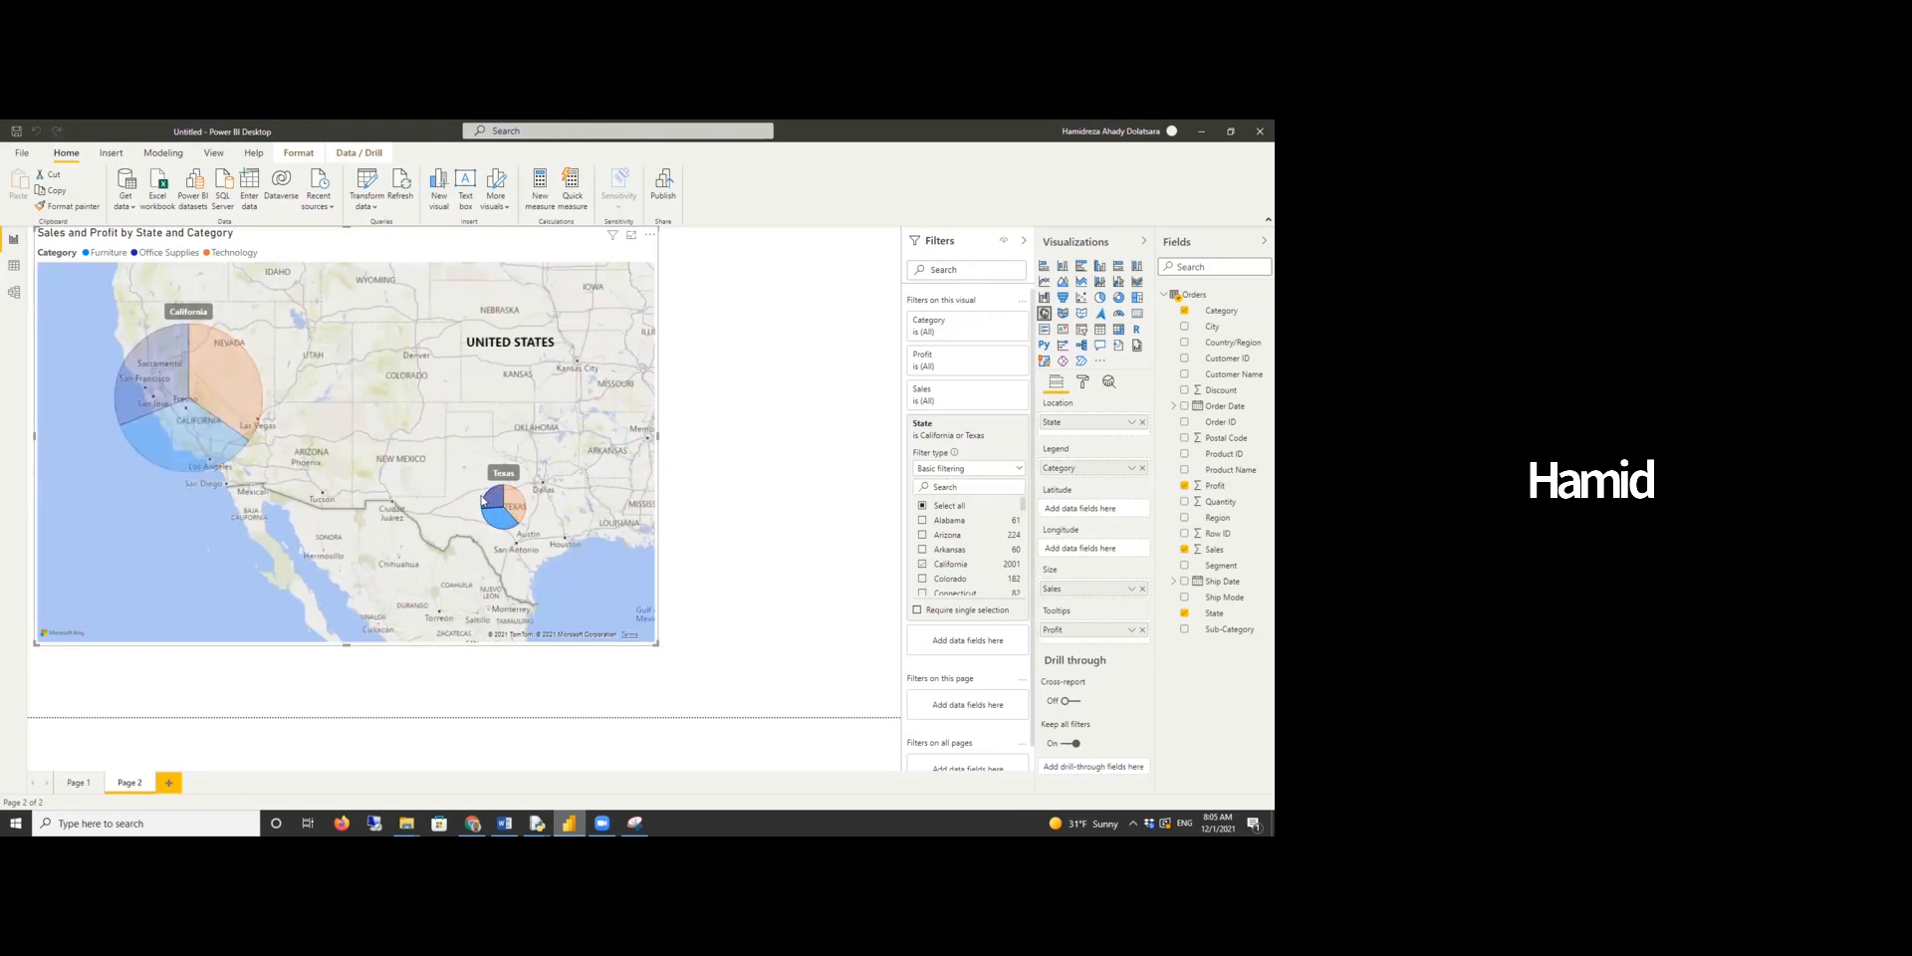
left_click(505, 526)
right_click(502, 526)
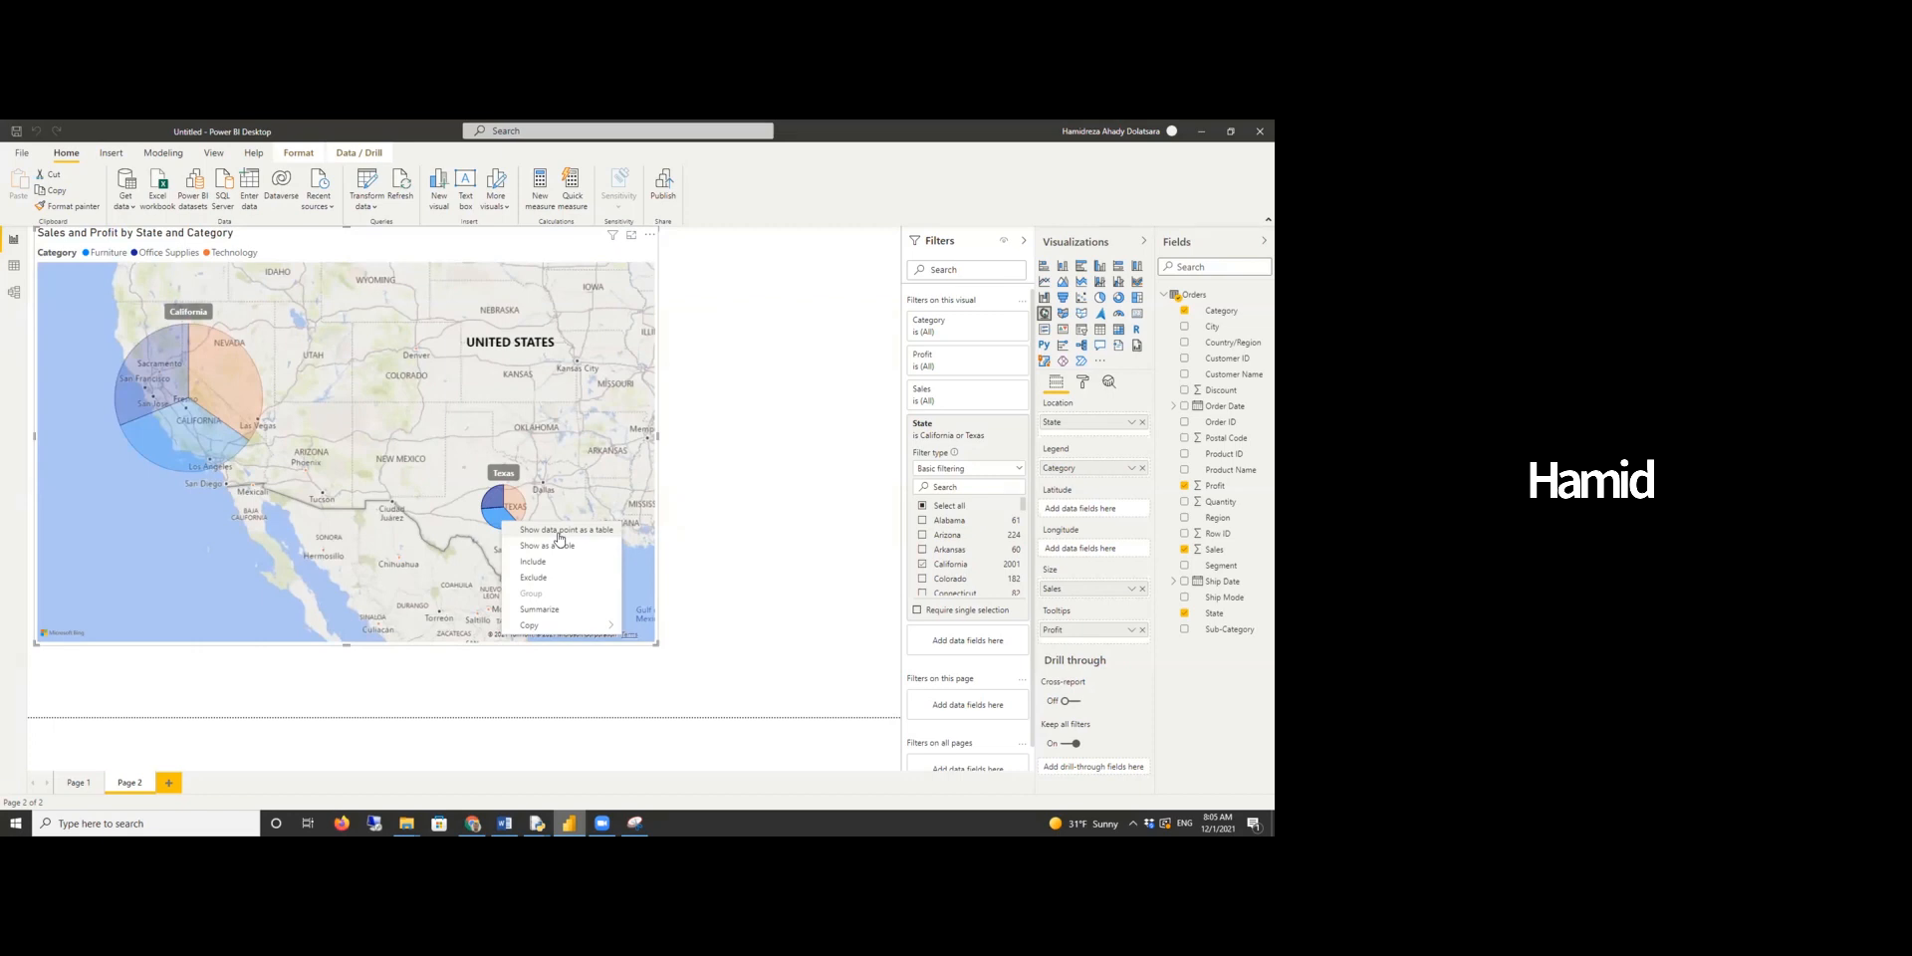
left_click(763, 614)
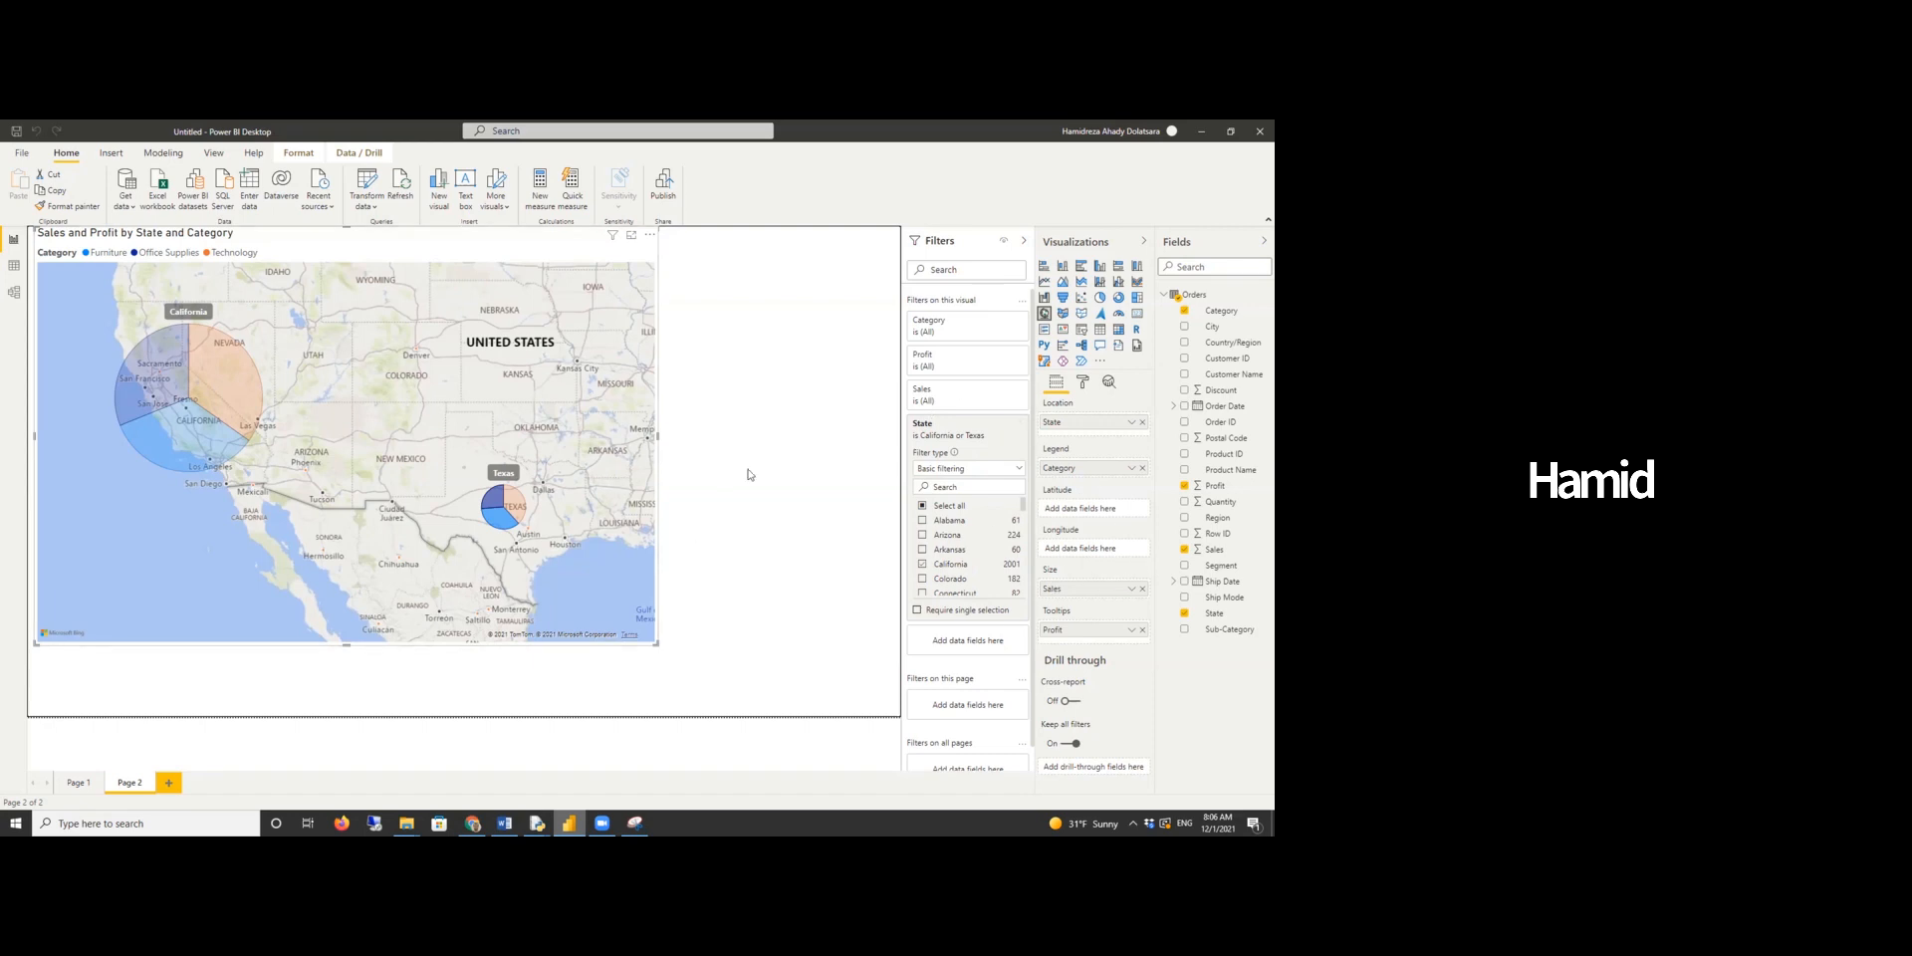
left_click(723, 388)
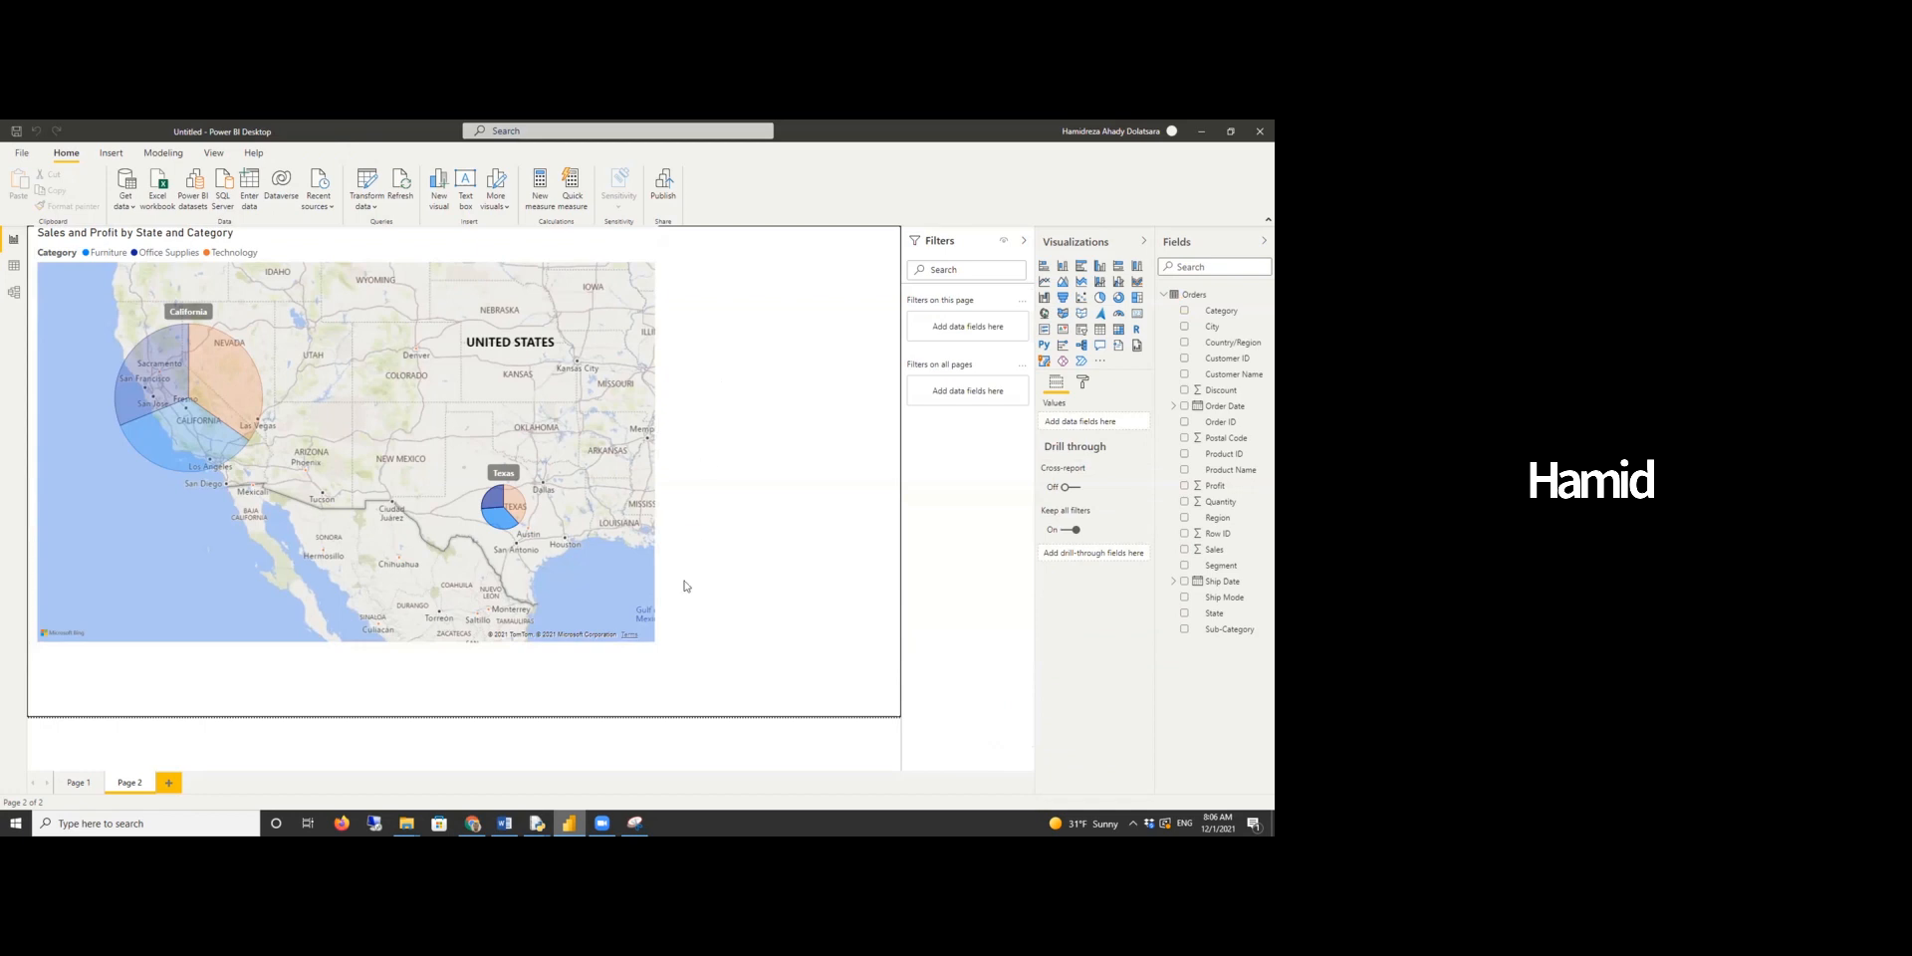
left_click(608, 601)
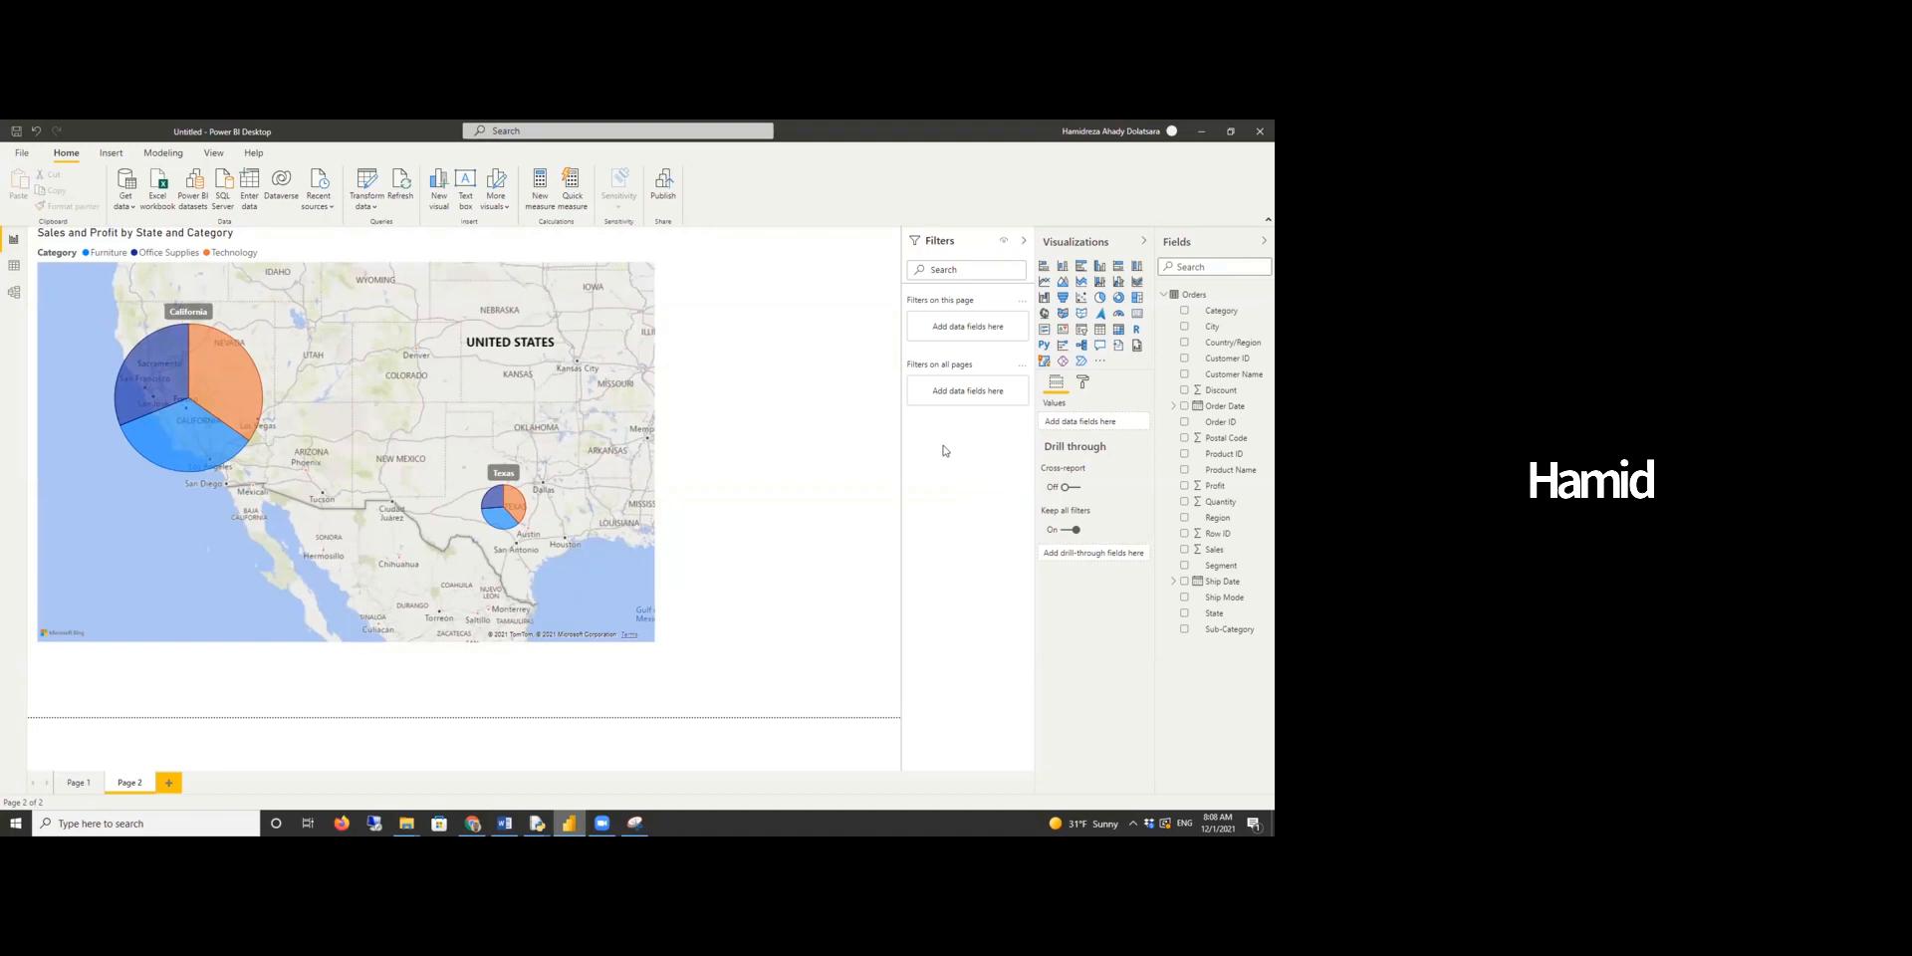
- Read the next question in the Word report
left_click(505, 823)
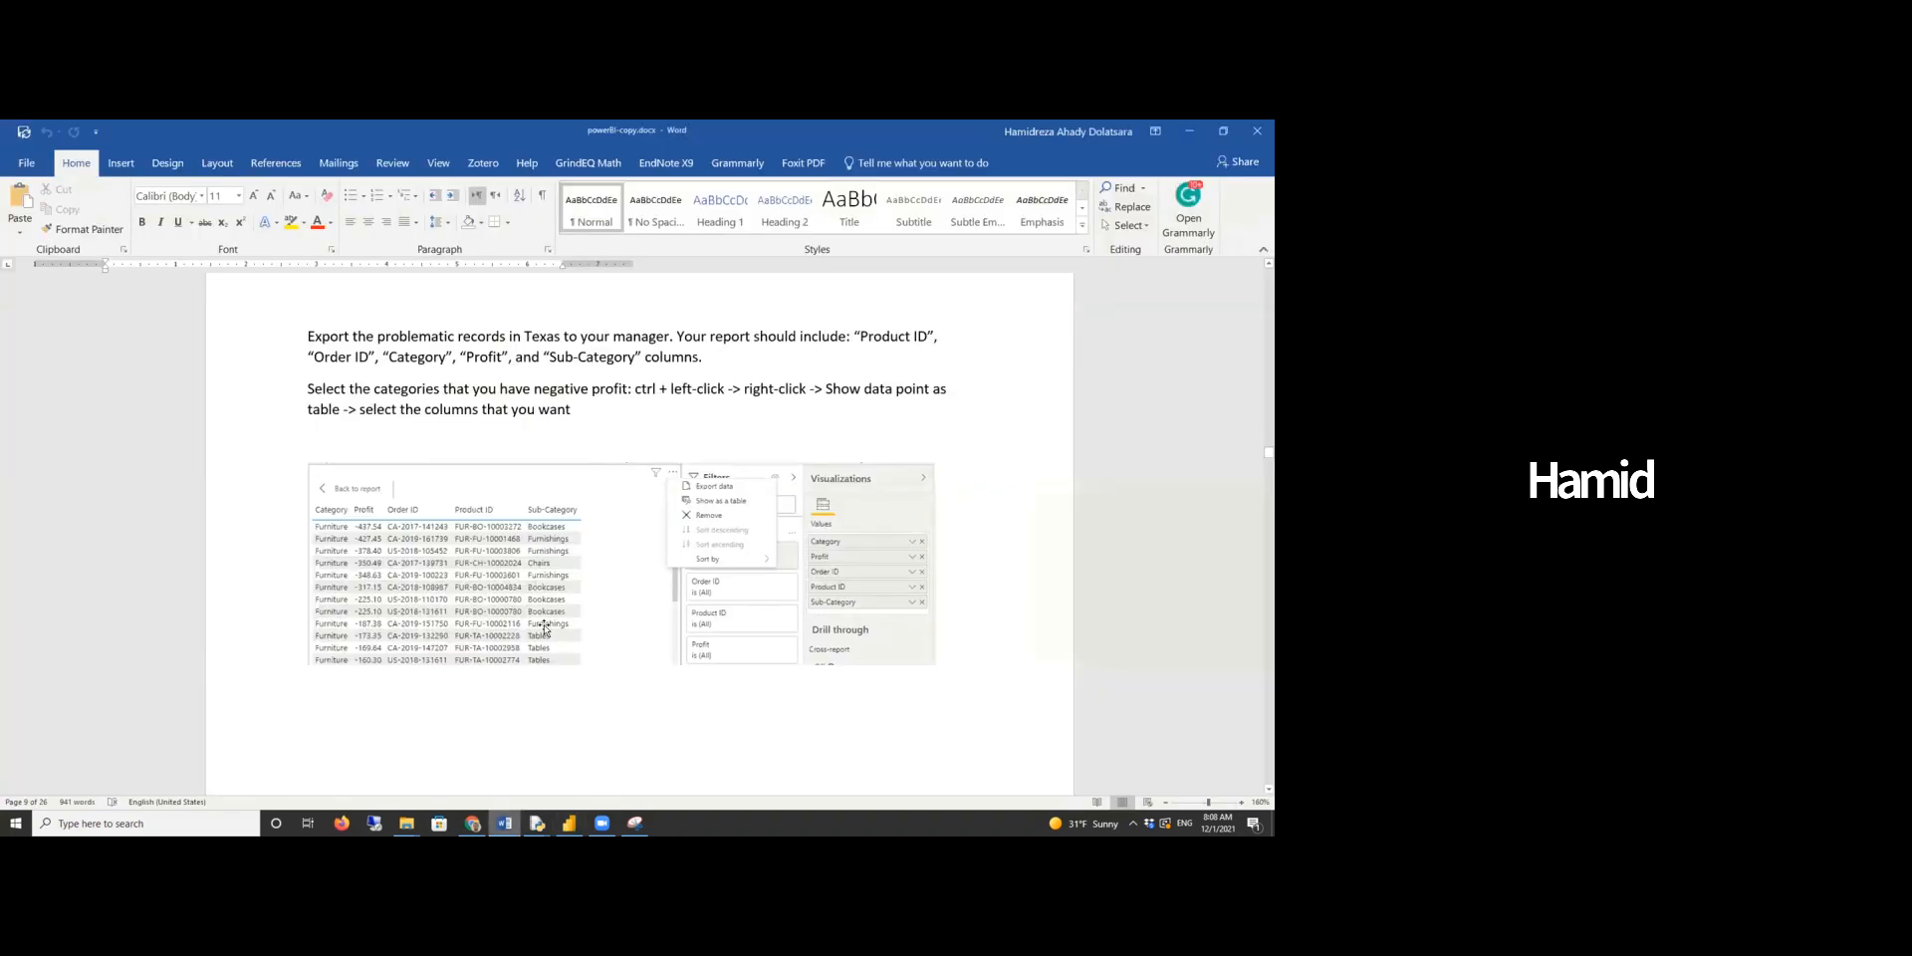
scroll(456, 430, "down", 5)
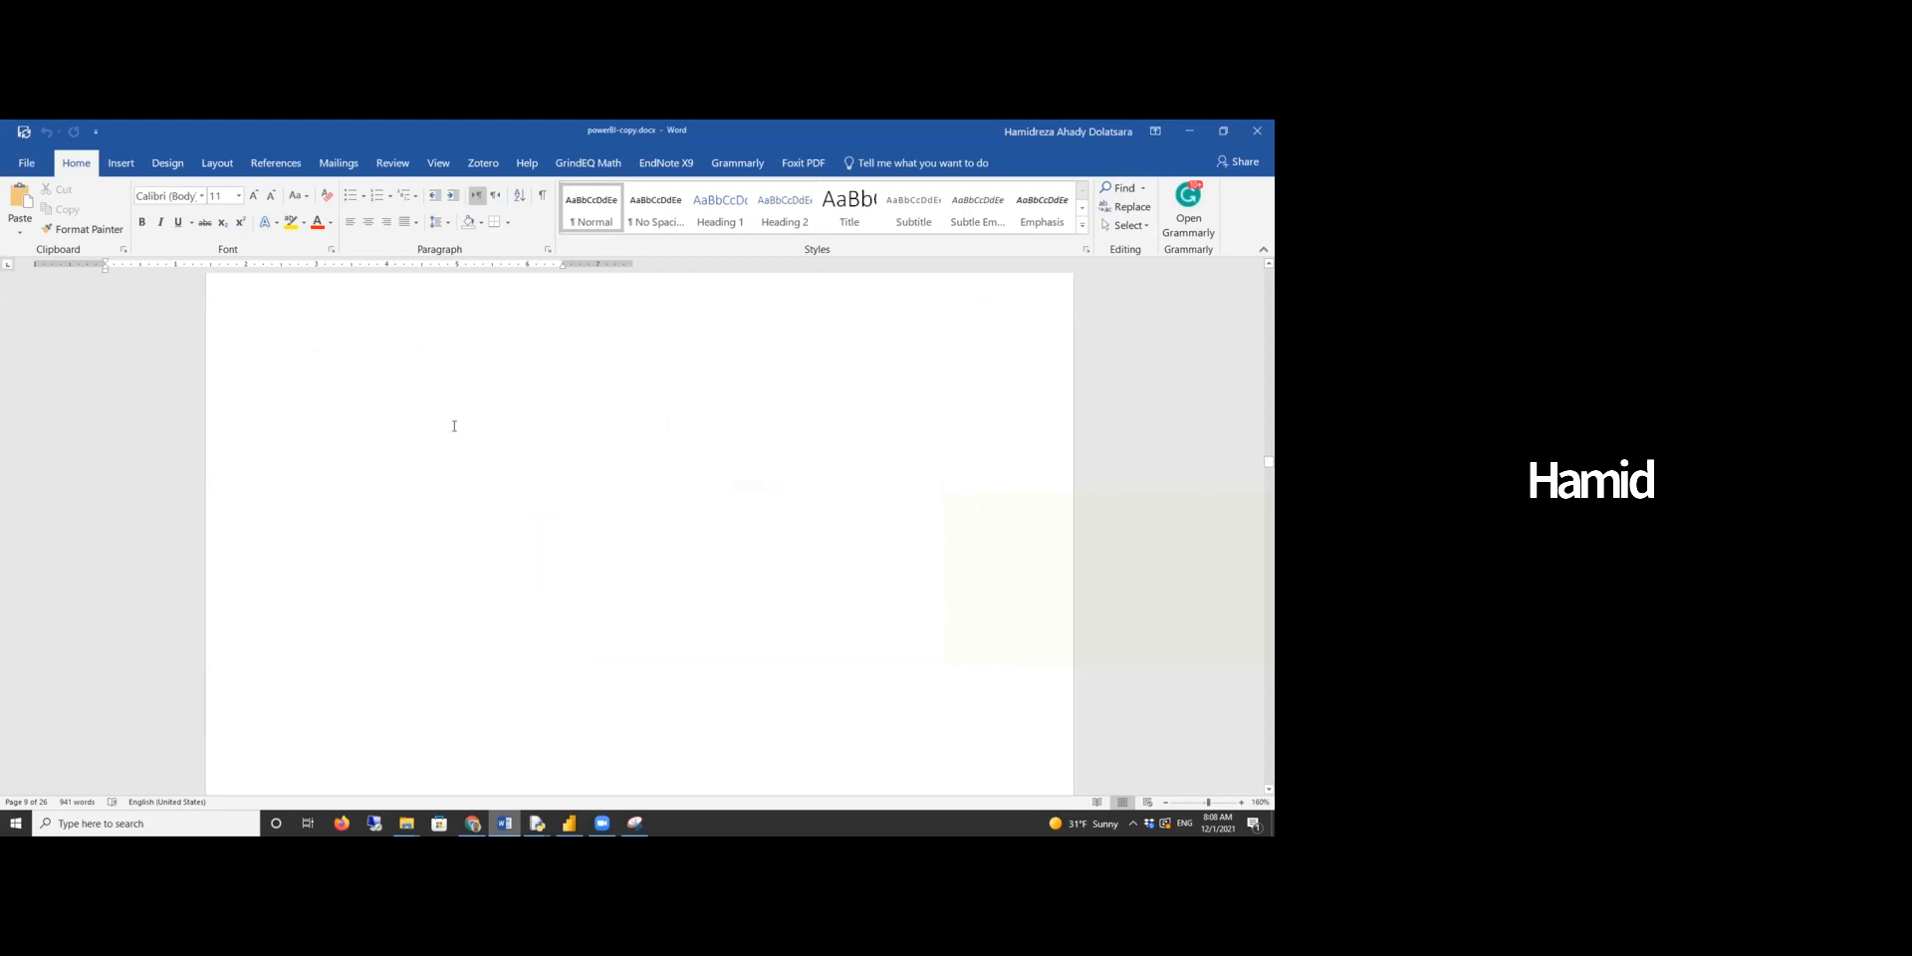
scroll(456, 430, "down", 3)
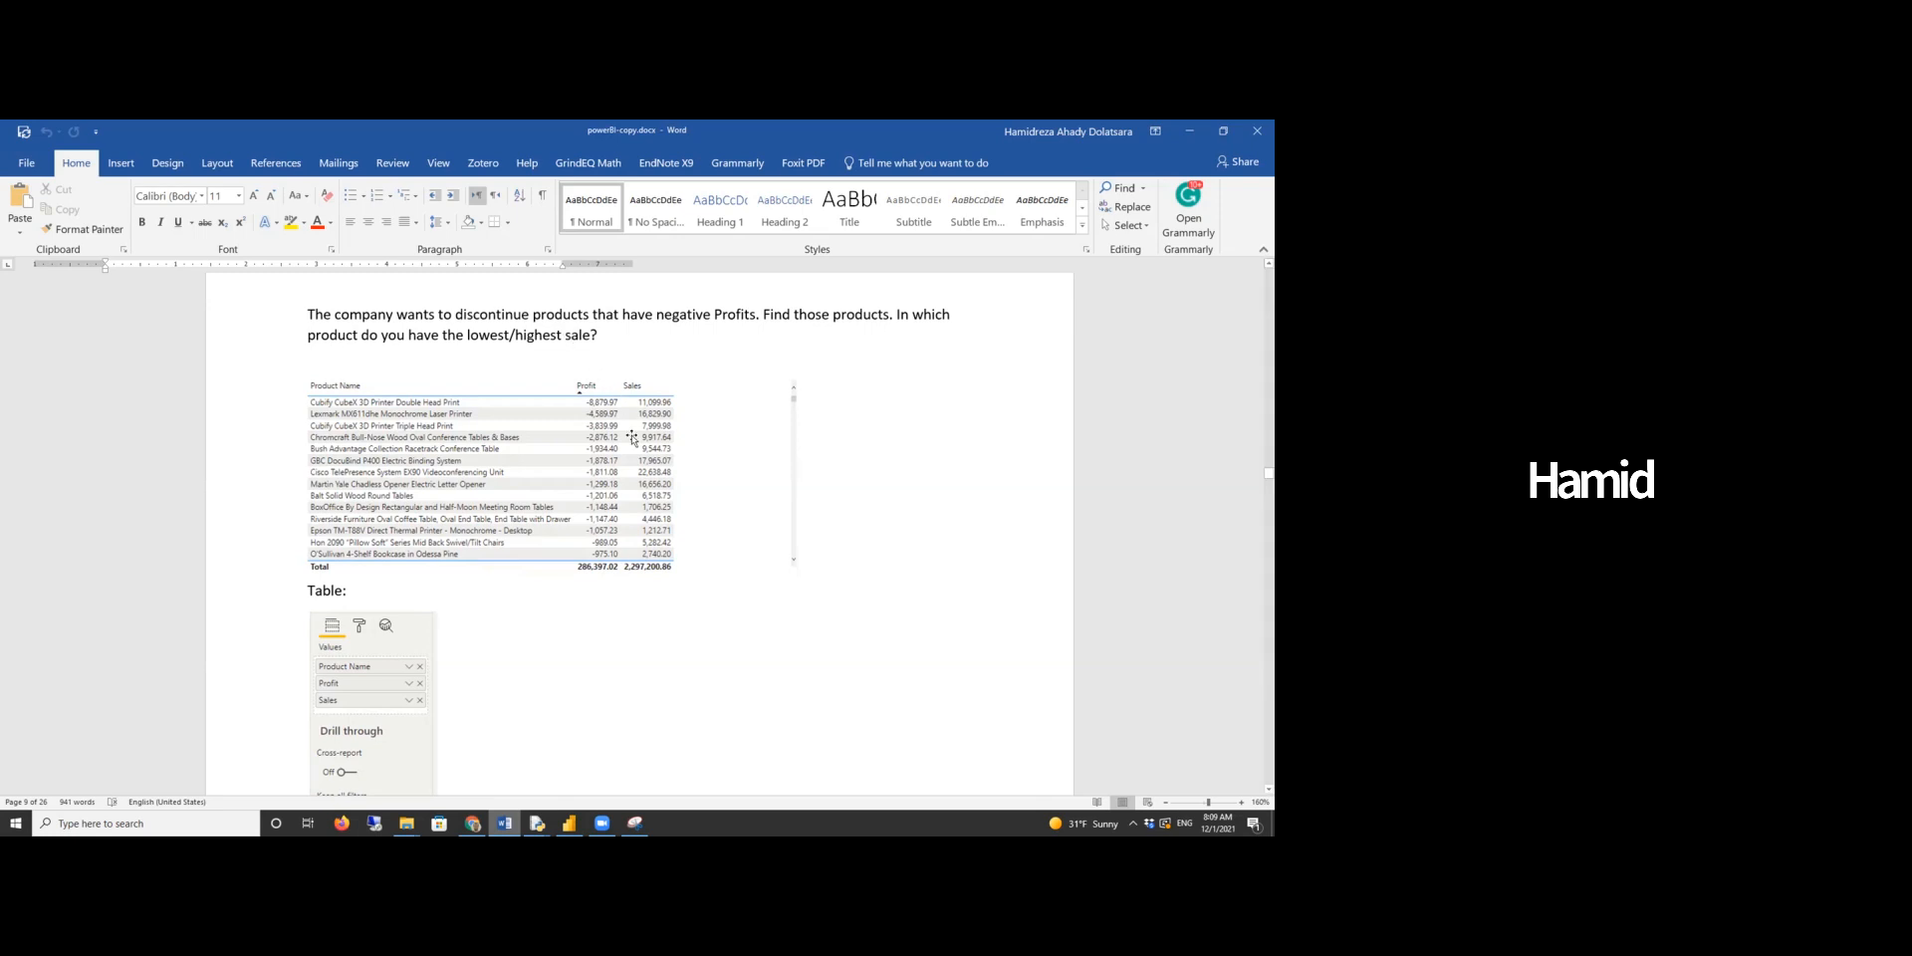
left_click(569, 823)
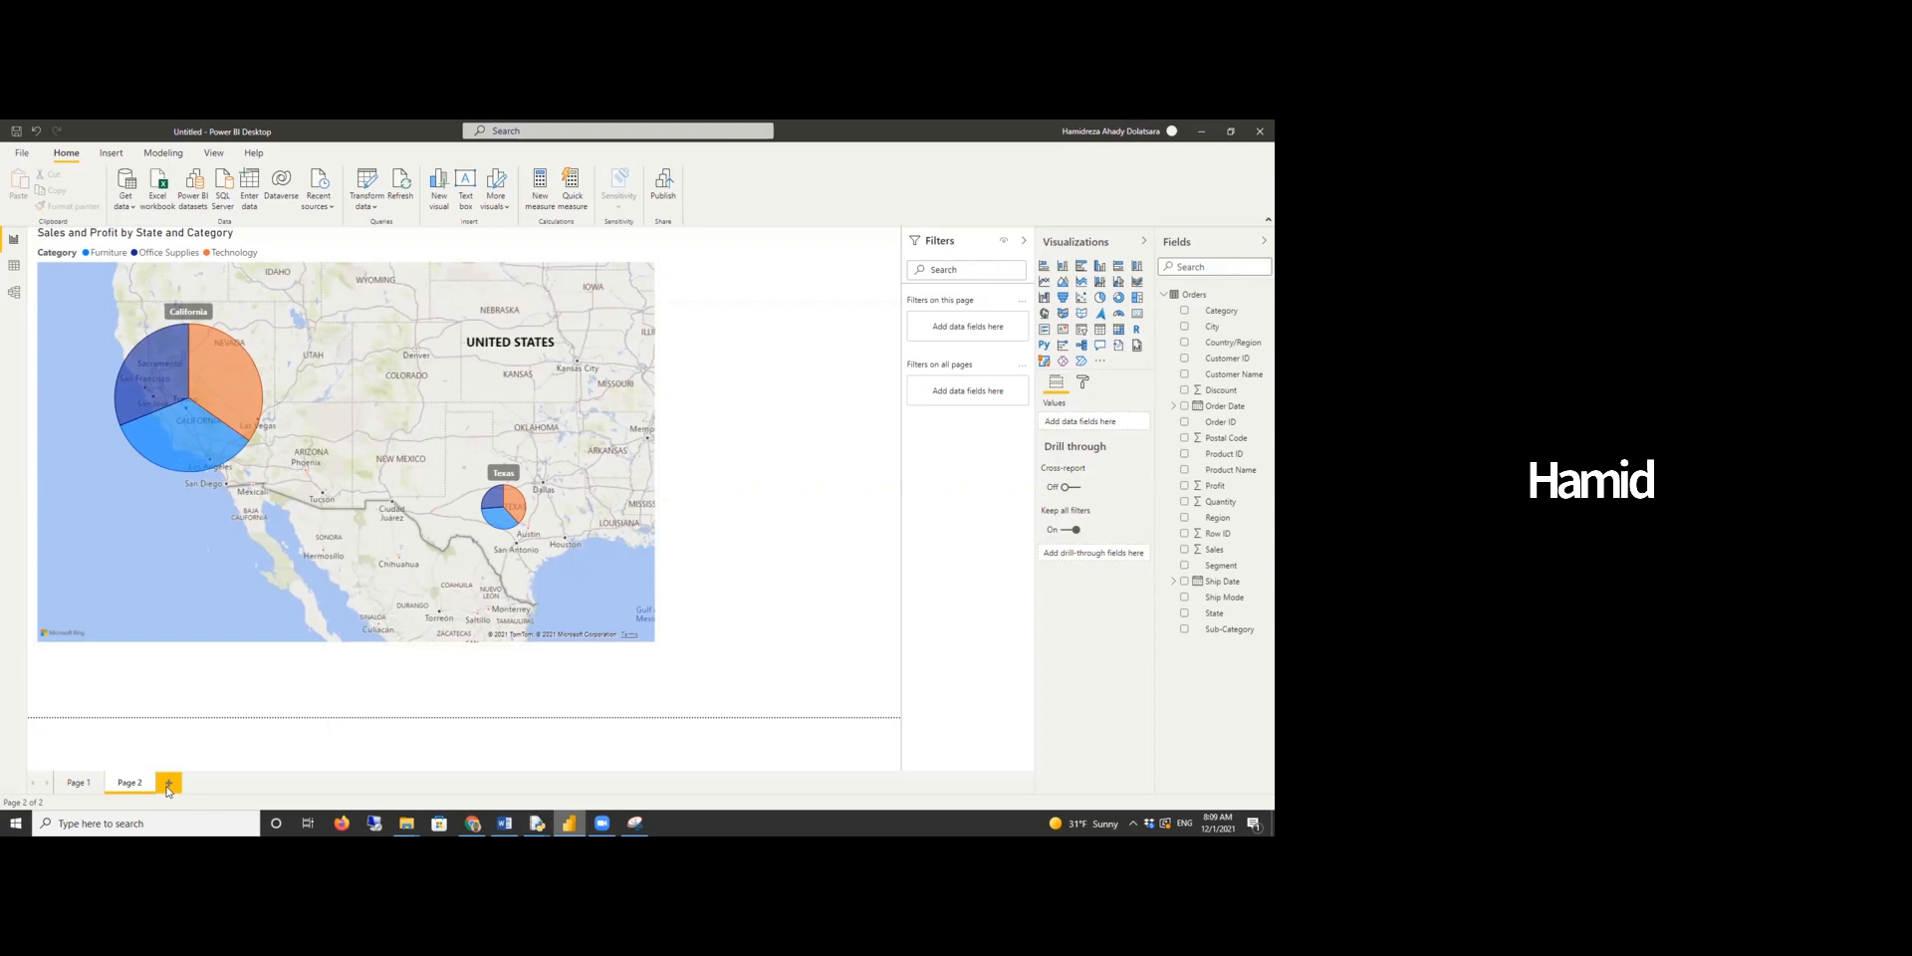
- On a new page, create a table visual with Product Name, Profit and Sales fields
left_click(168, 788)
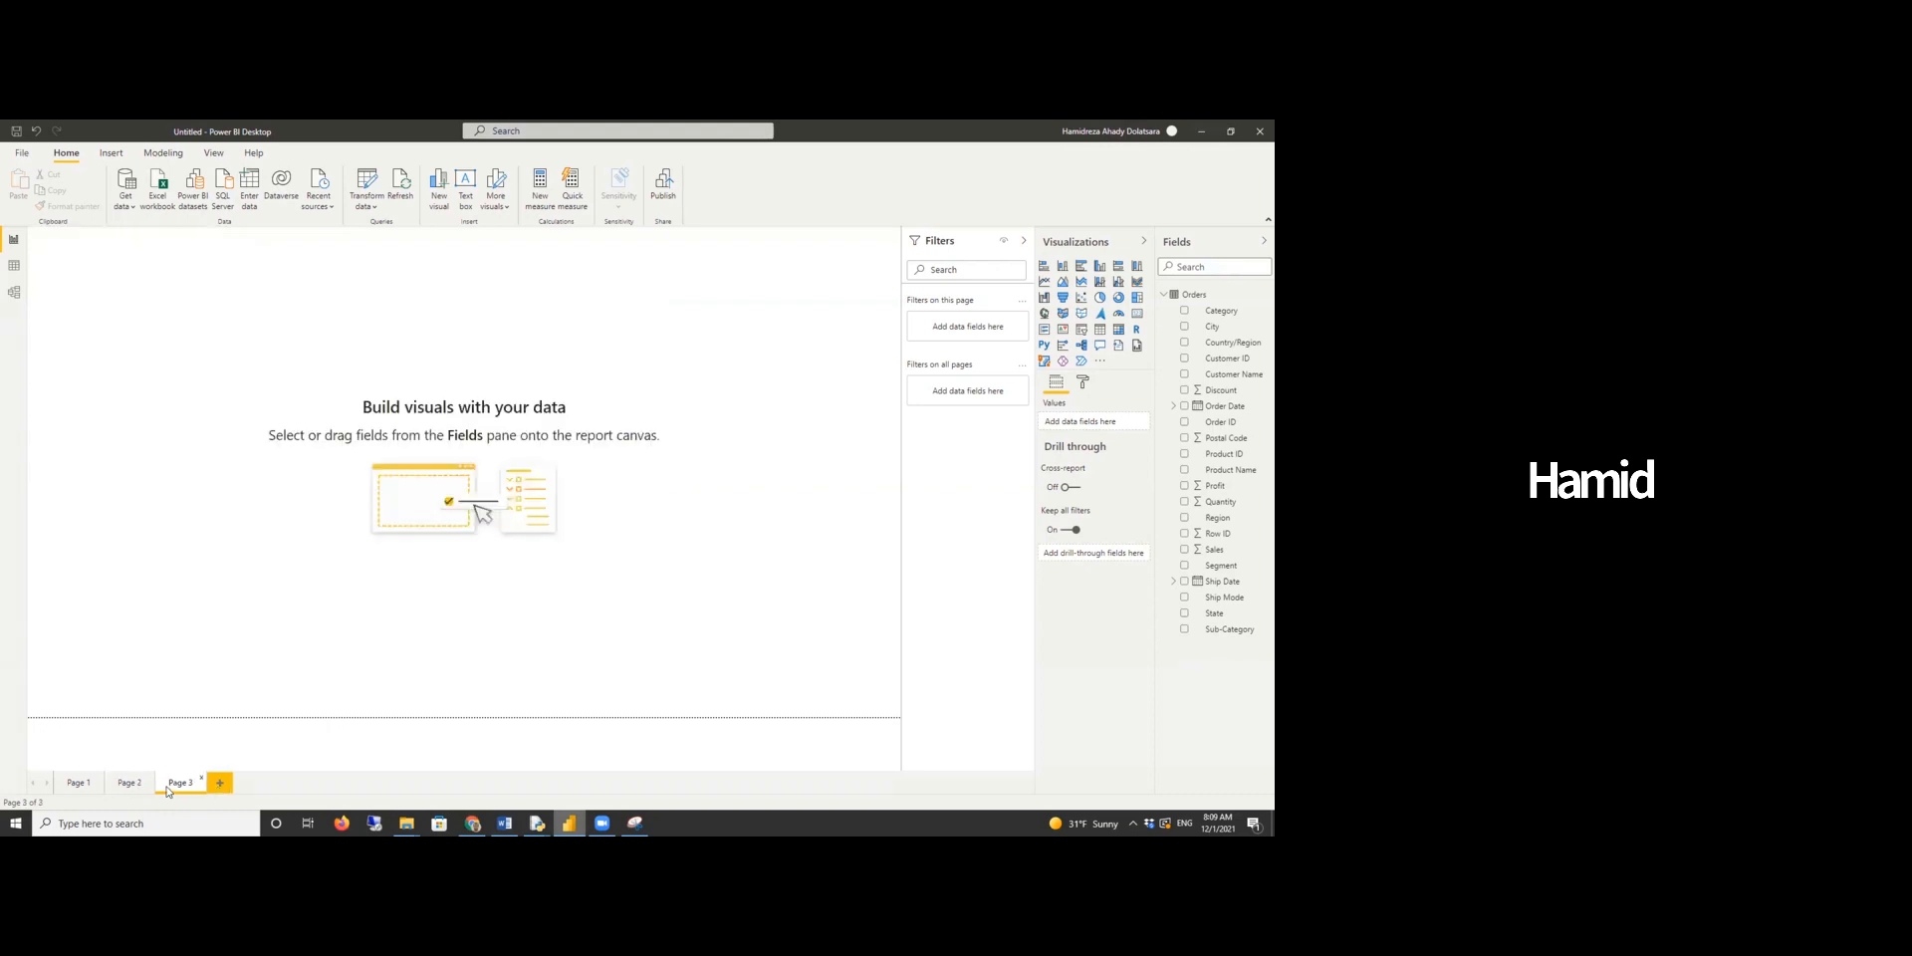
left_click(1100, 329)
left_click_drag(219, 411, 585, 582)
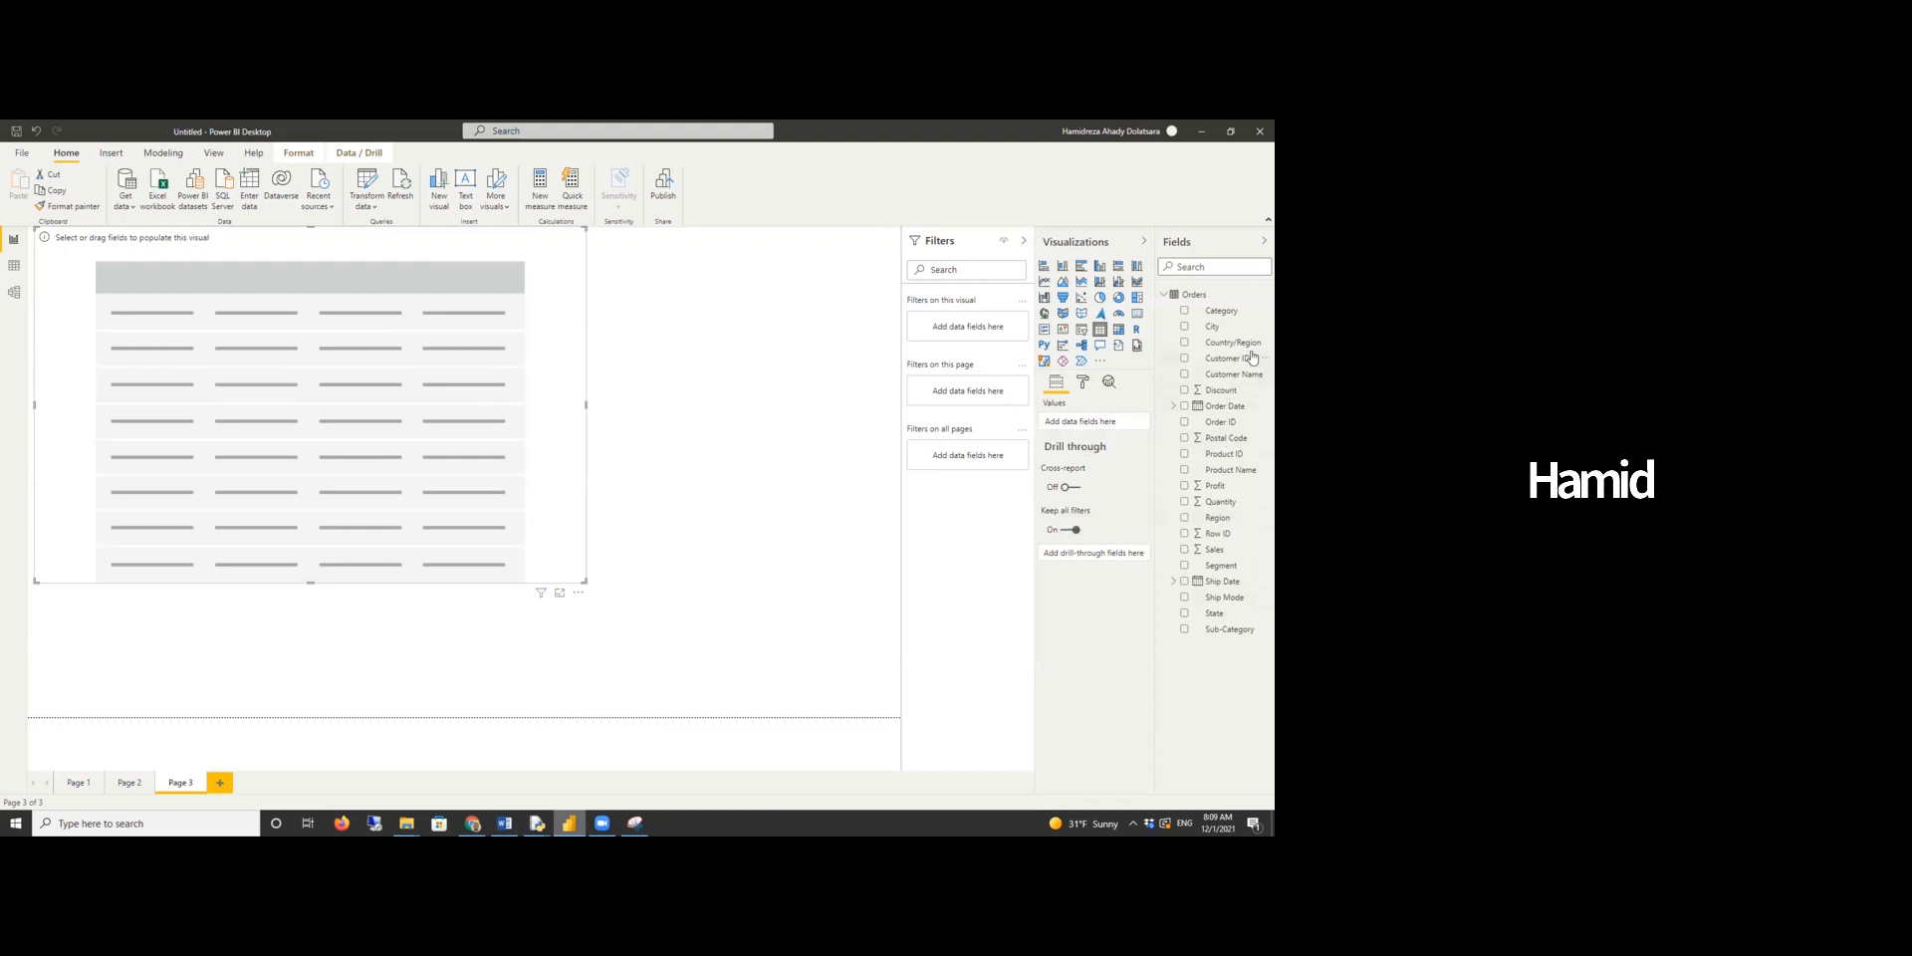
left_click_drag(1233, 471, 1085, 430)
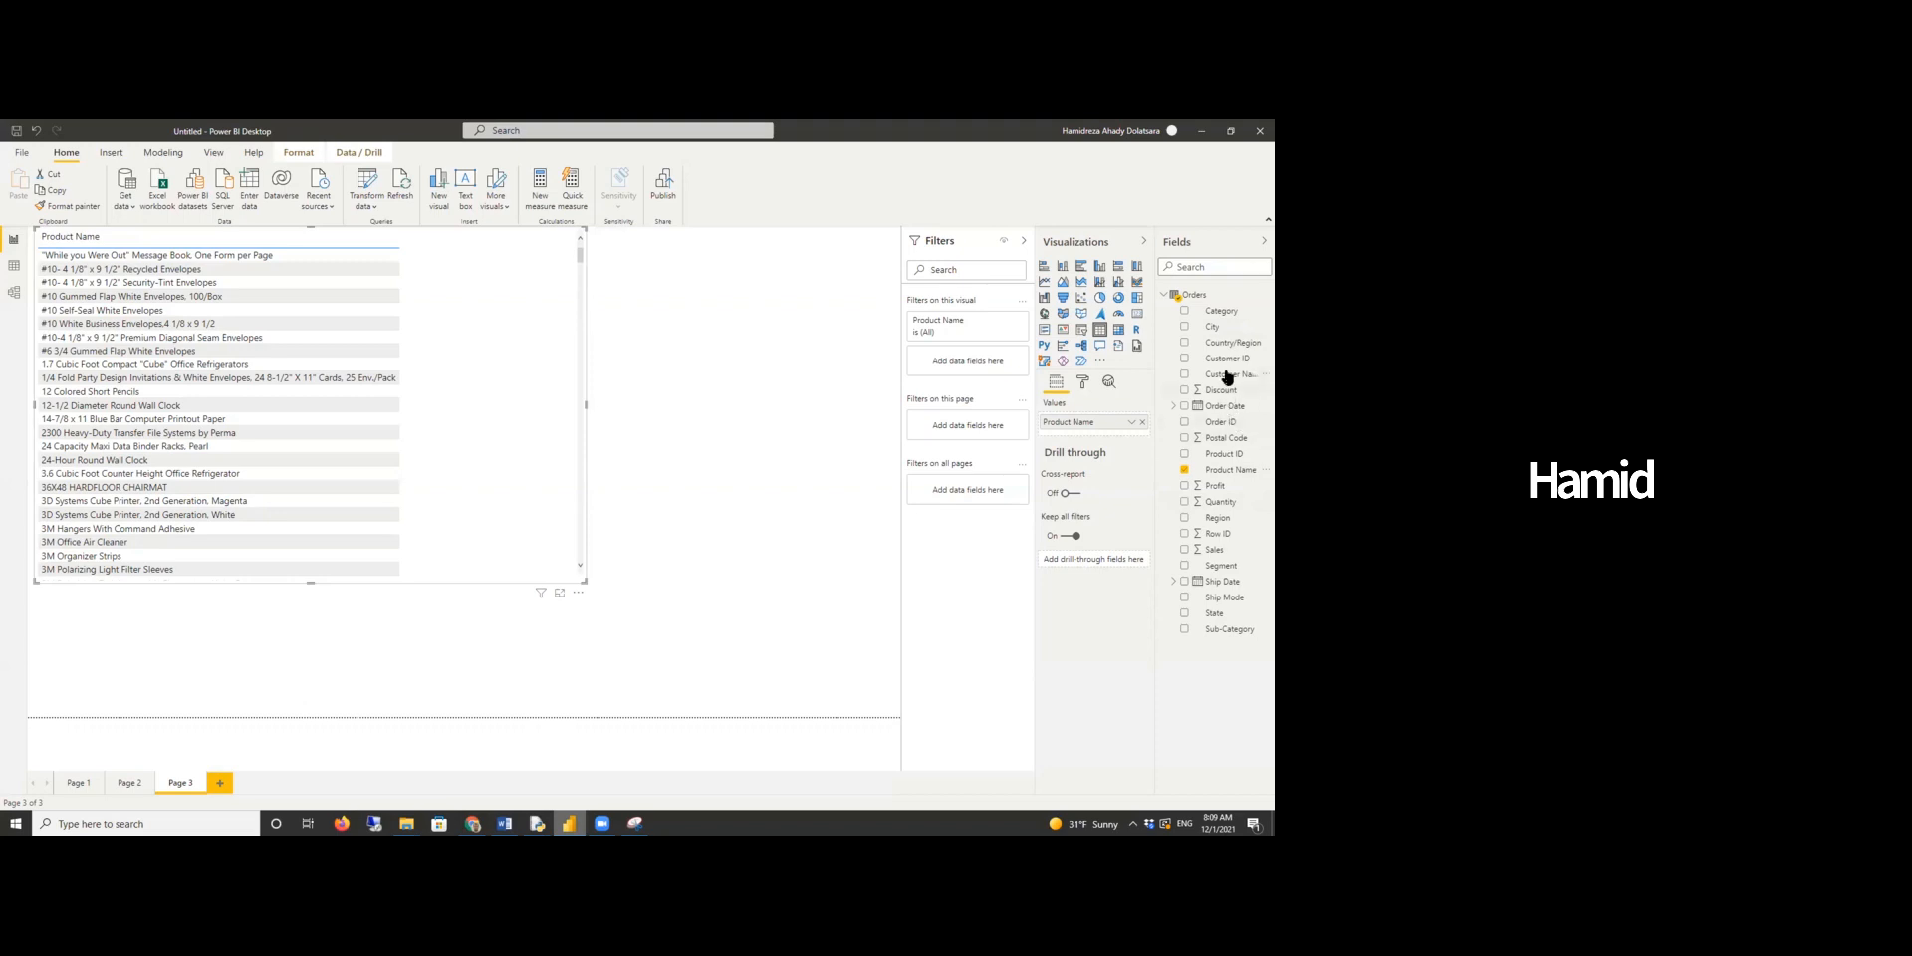
left_click_drag(1215, 486, 1134, 441)
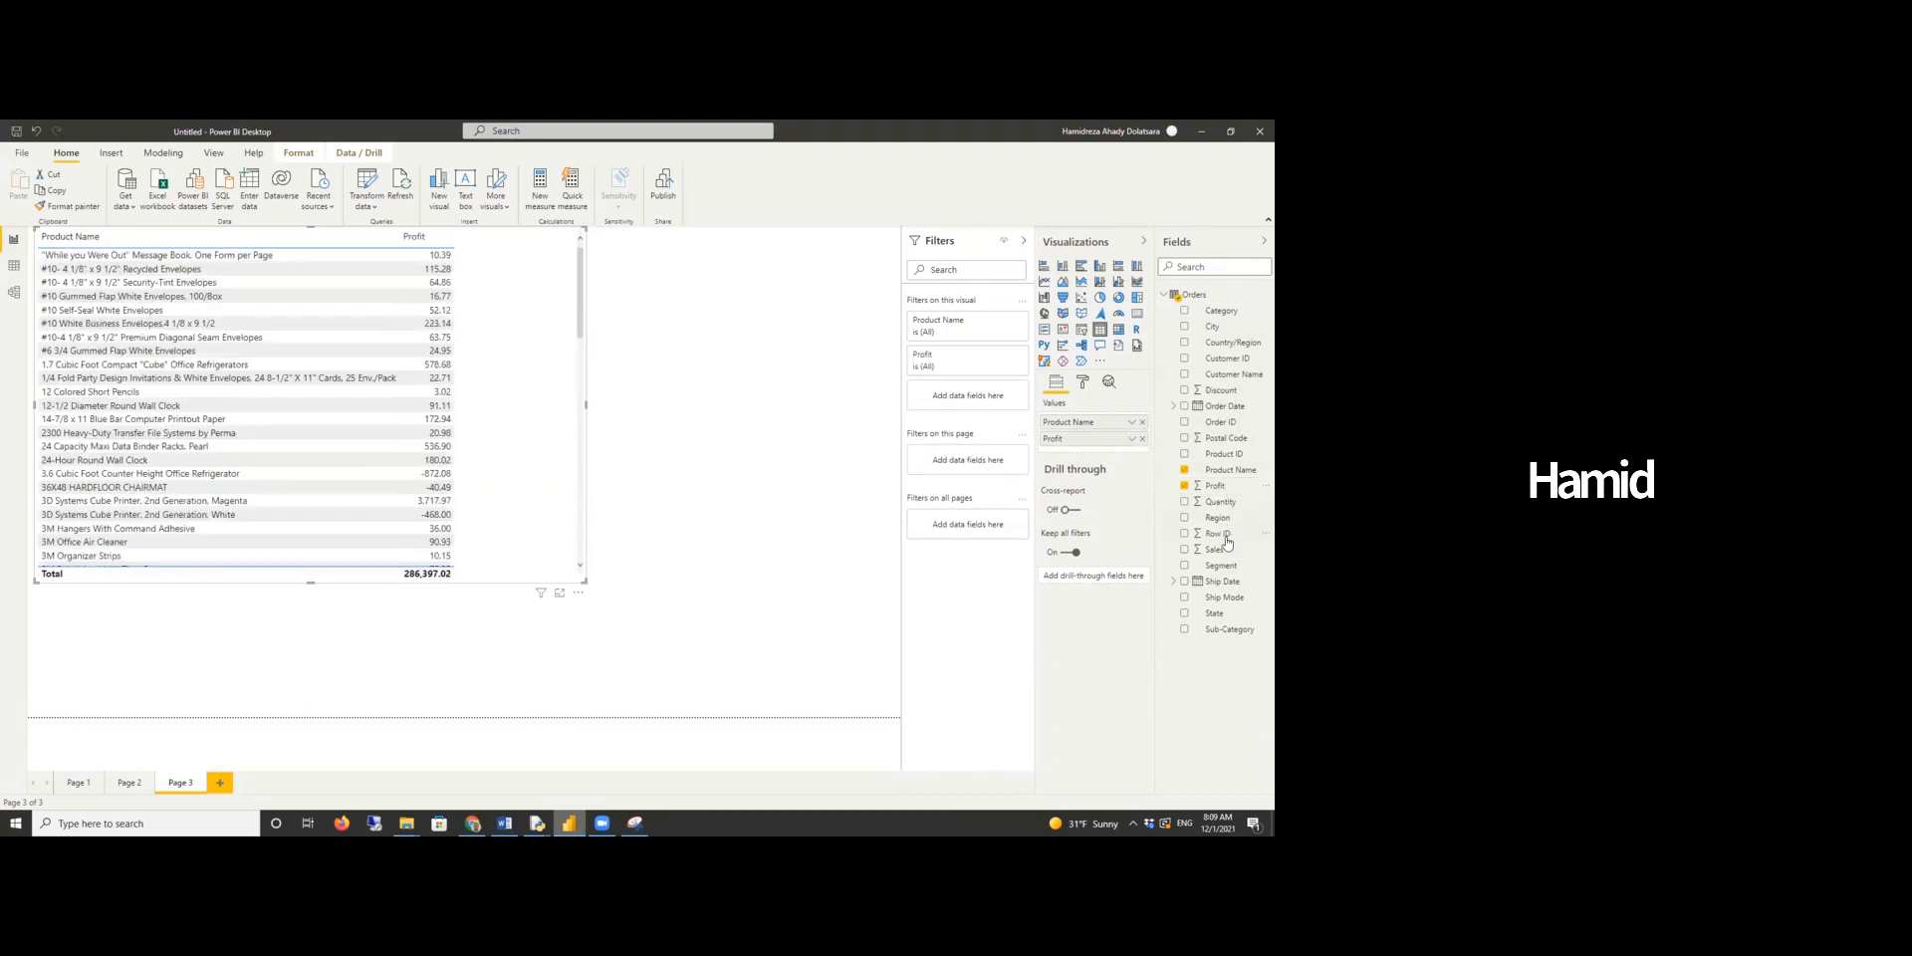
left_click_drag(1216, 554, 1090, 458)
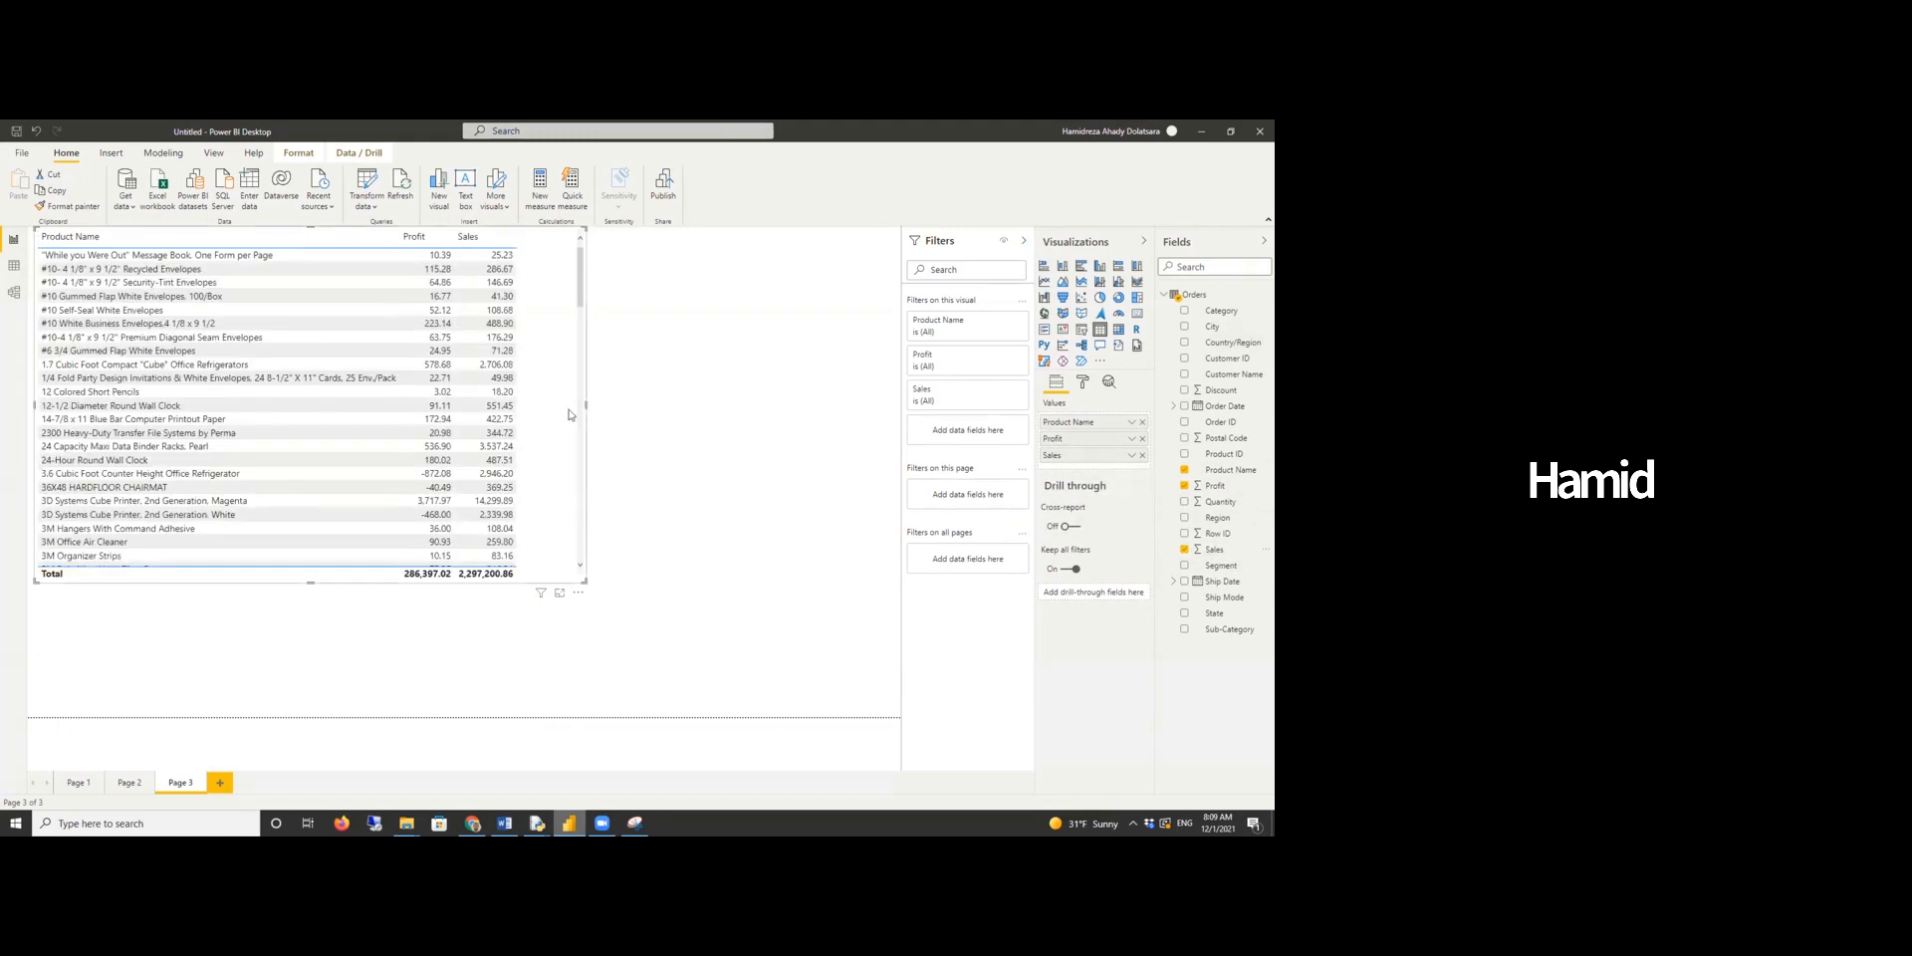
- Enlarge the table and sort its rows by Profit and then by Sales
left_click_drag(587, 403, 624, 405)
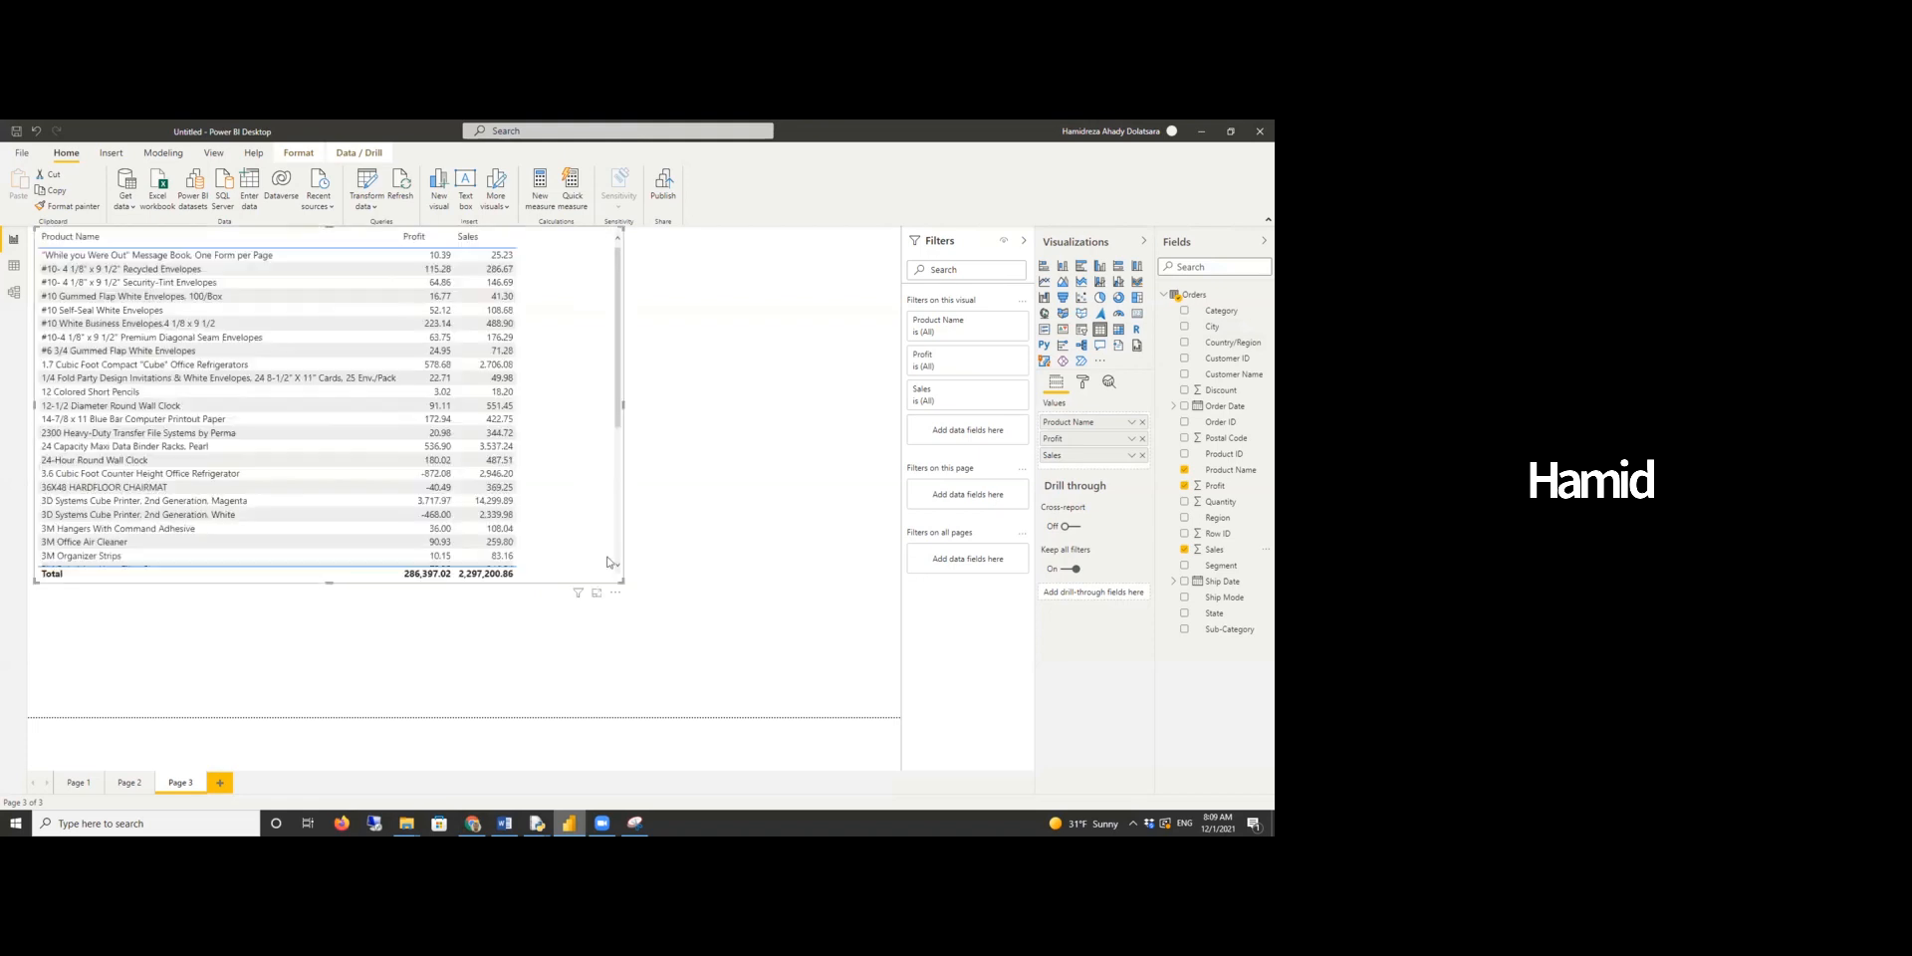
left_click_drag(620, 578, 680, 686)
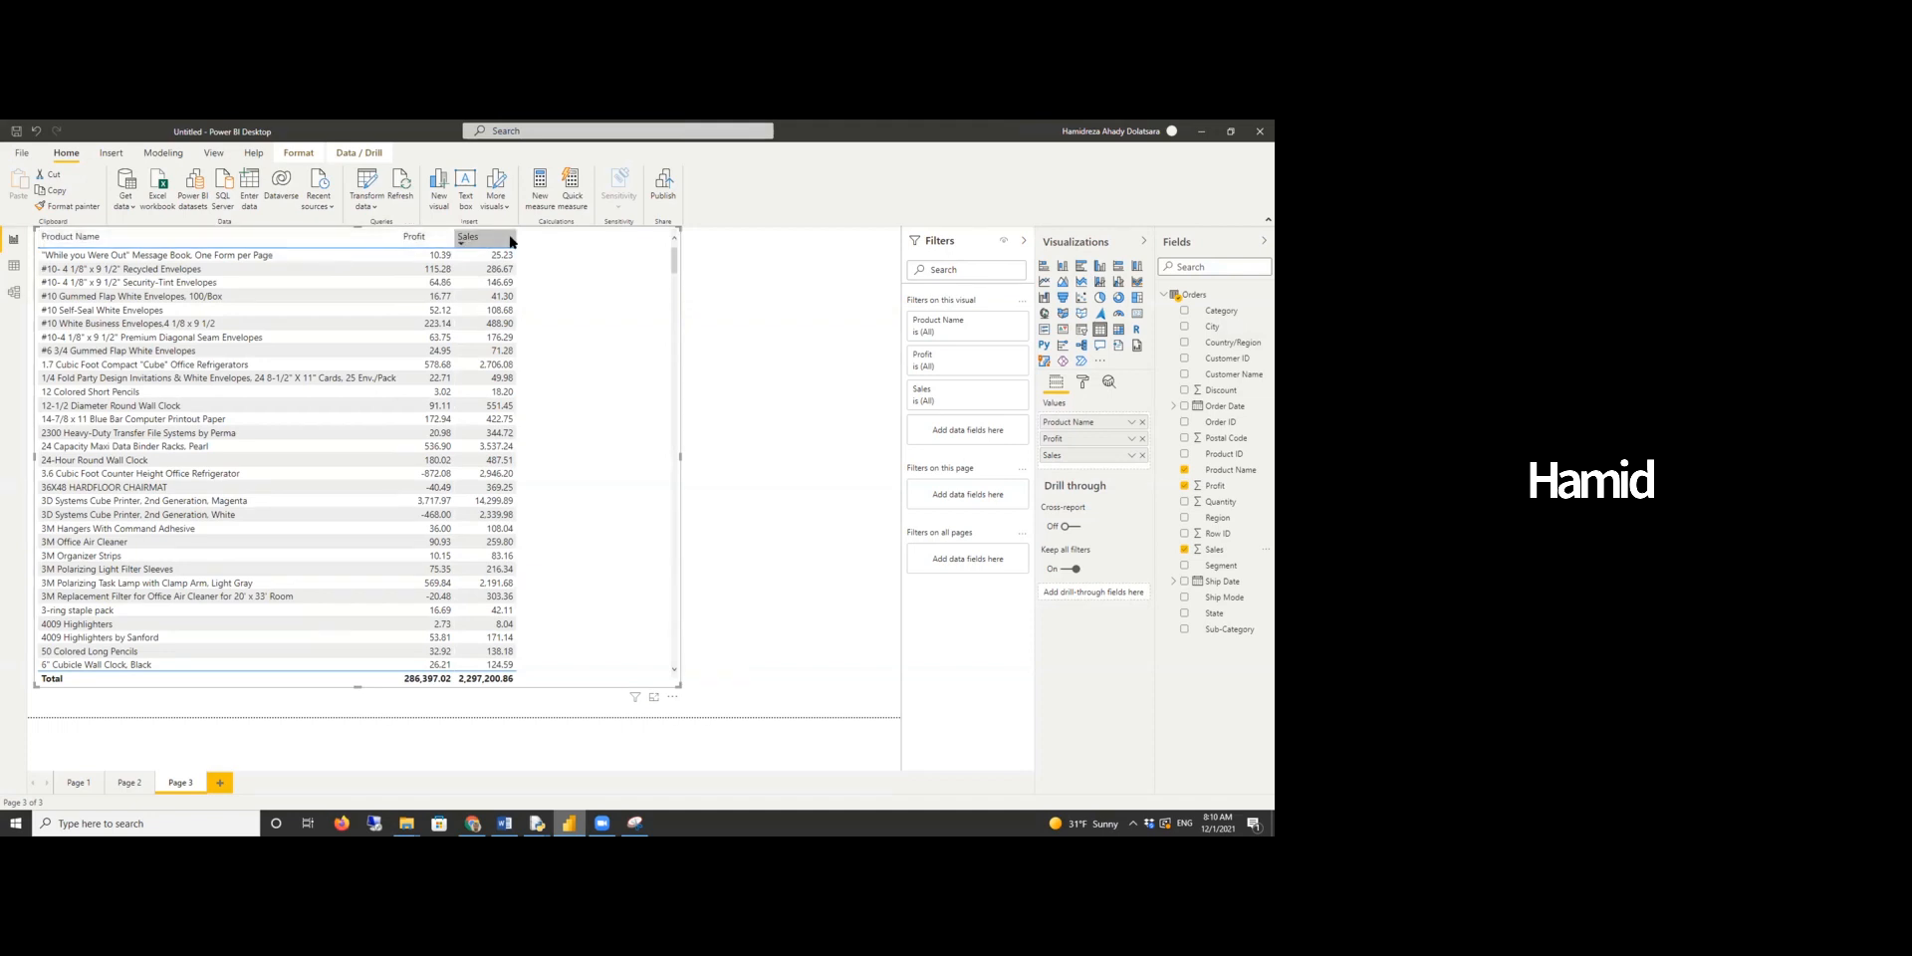
left_click(408, 242)
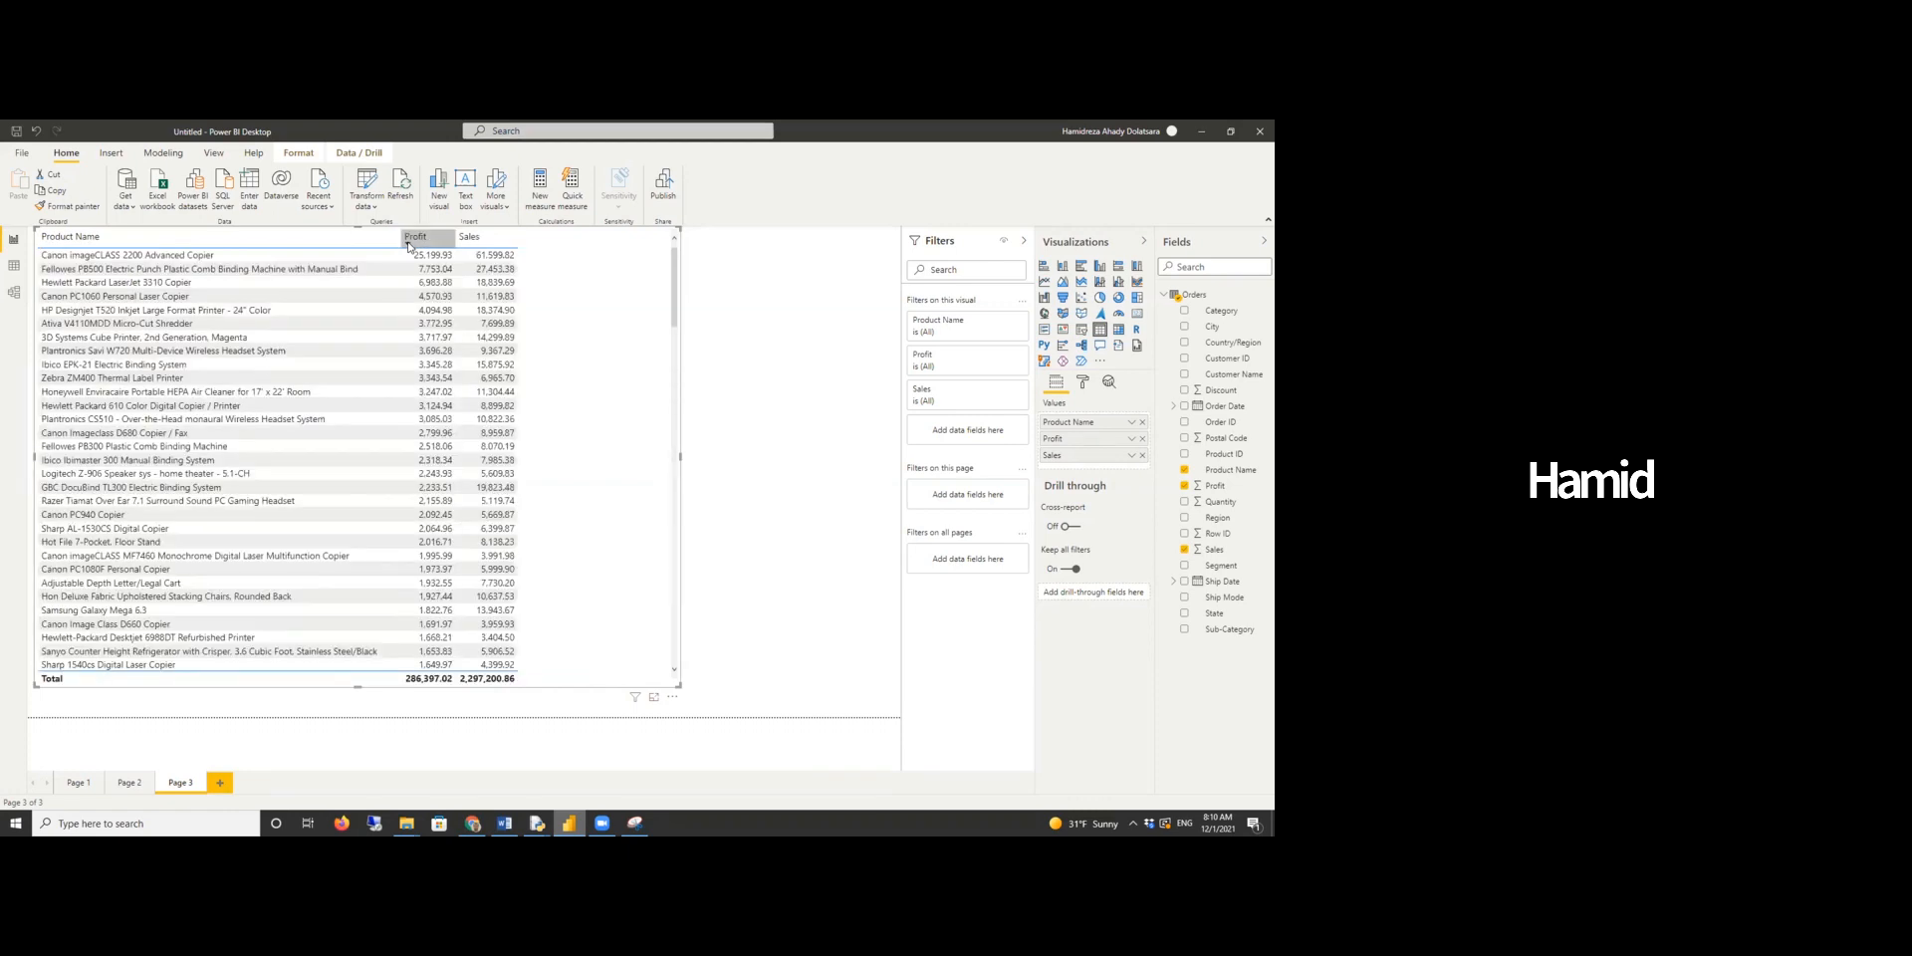
left_click(407, 242)
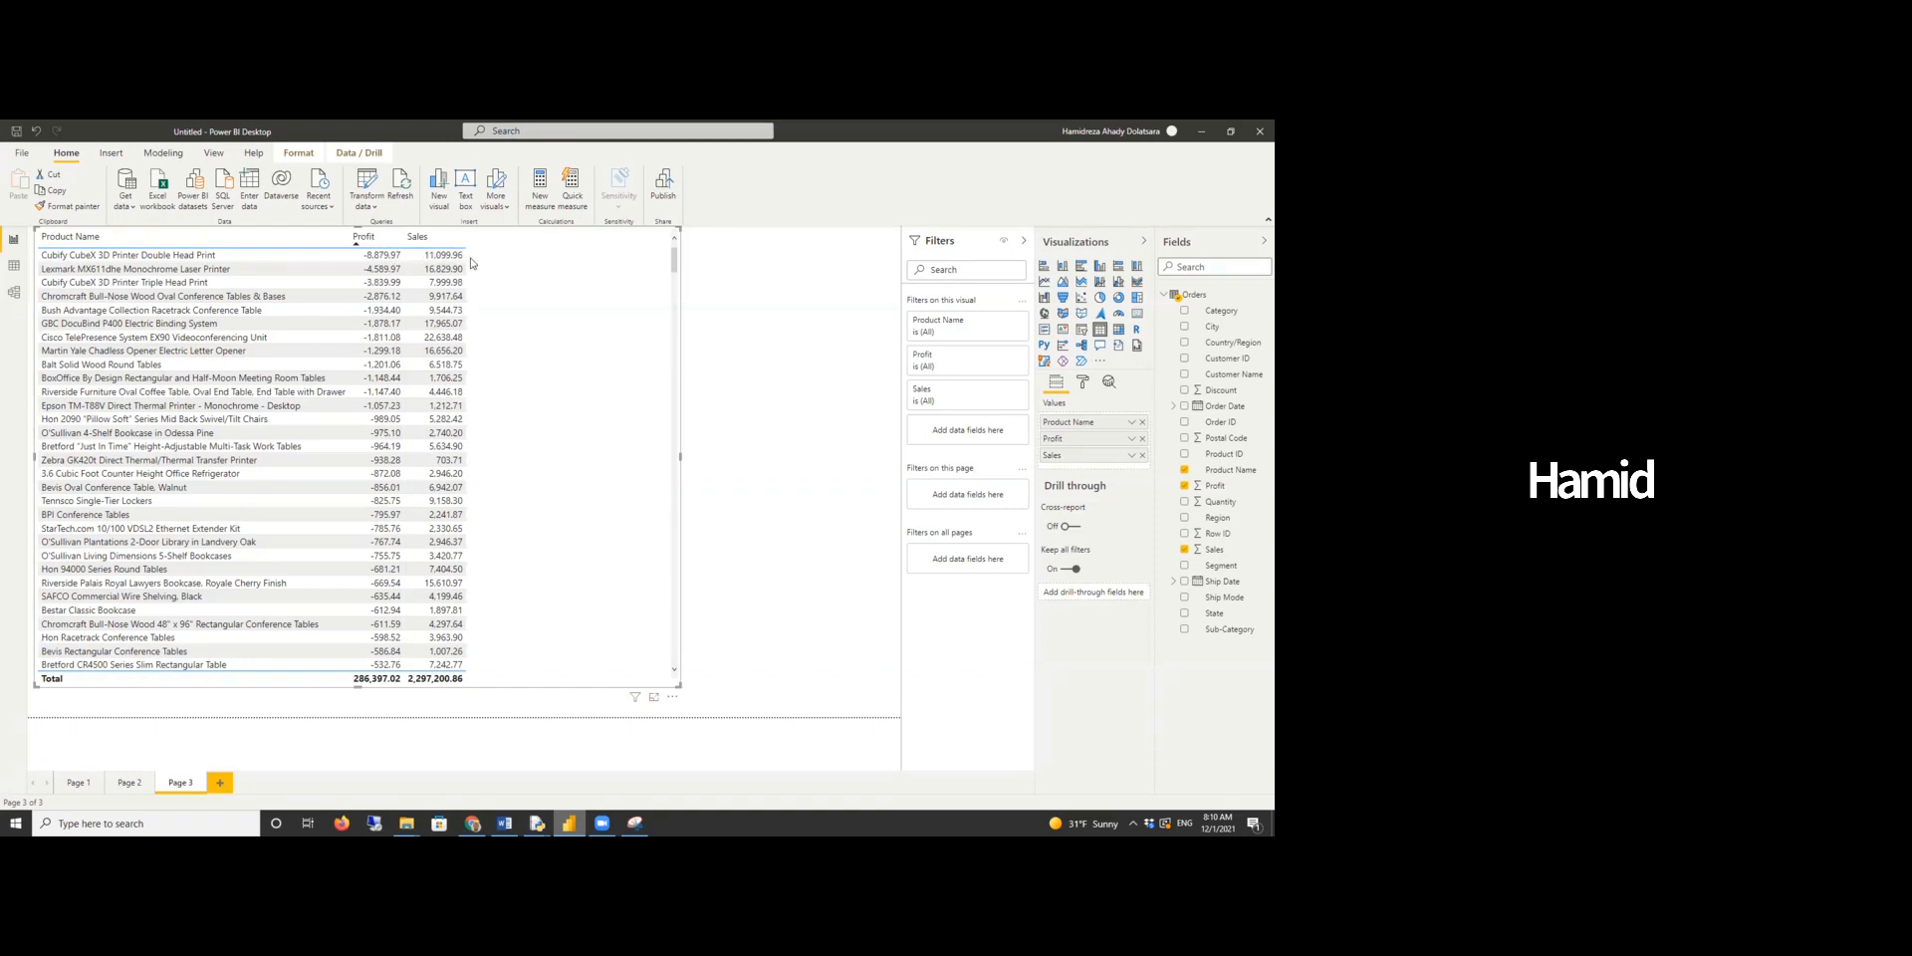
left_click(412, 243)
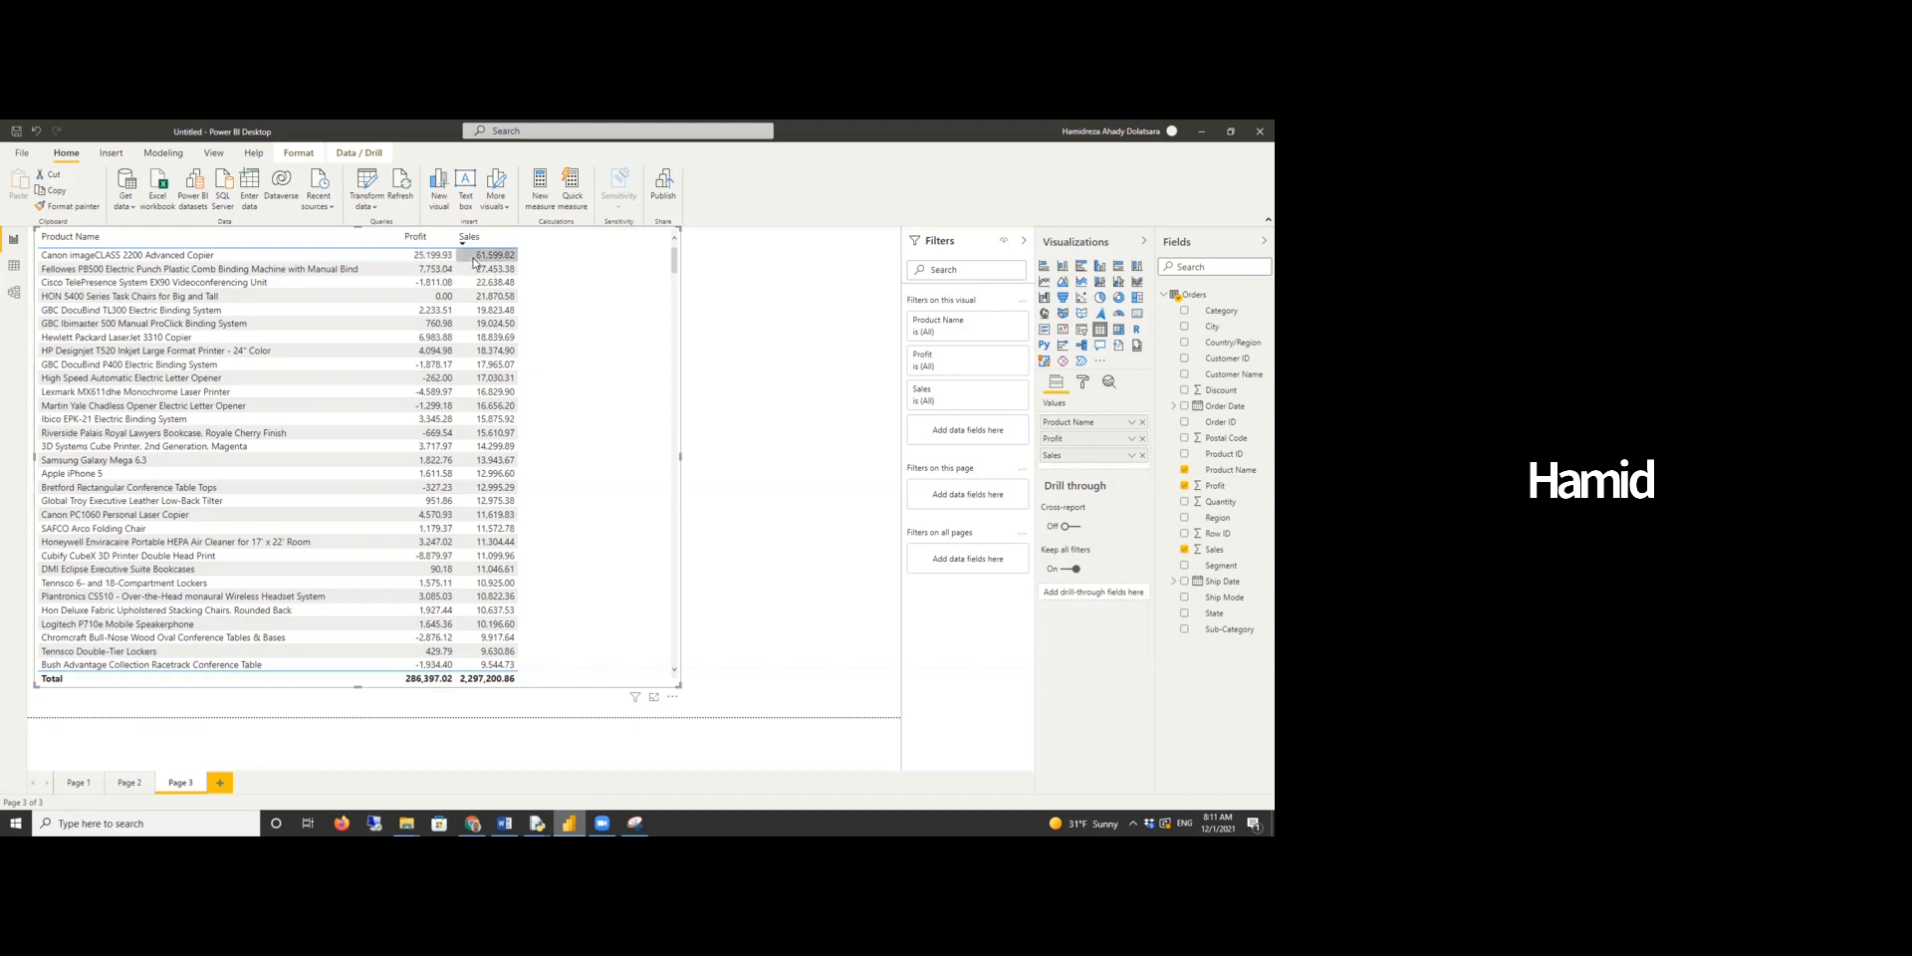
- Filter the table to show only items whose Profit is less than 0
left_click(714, 298)
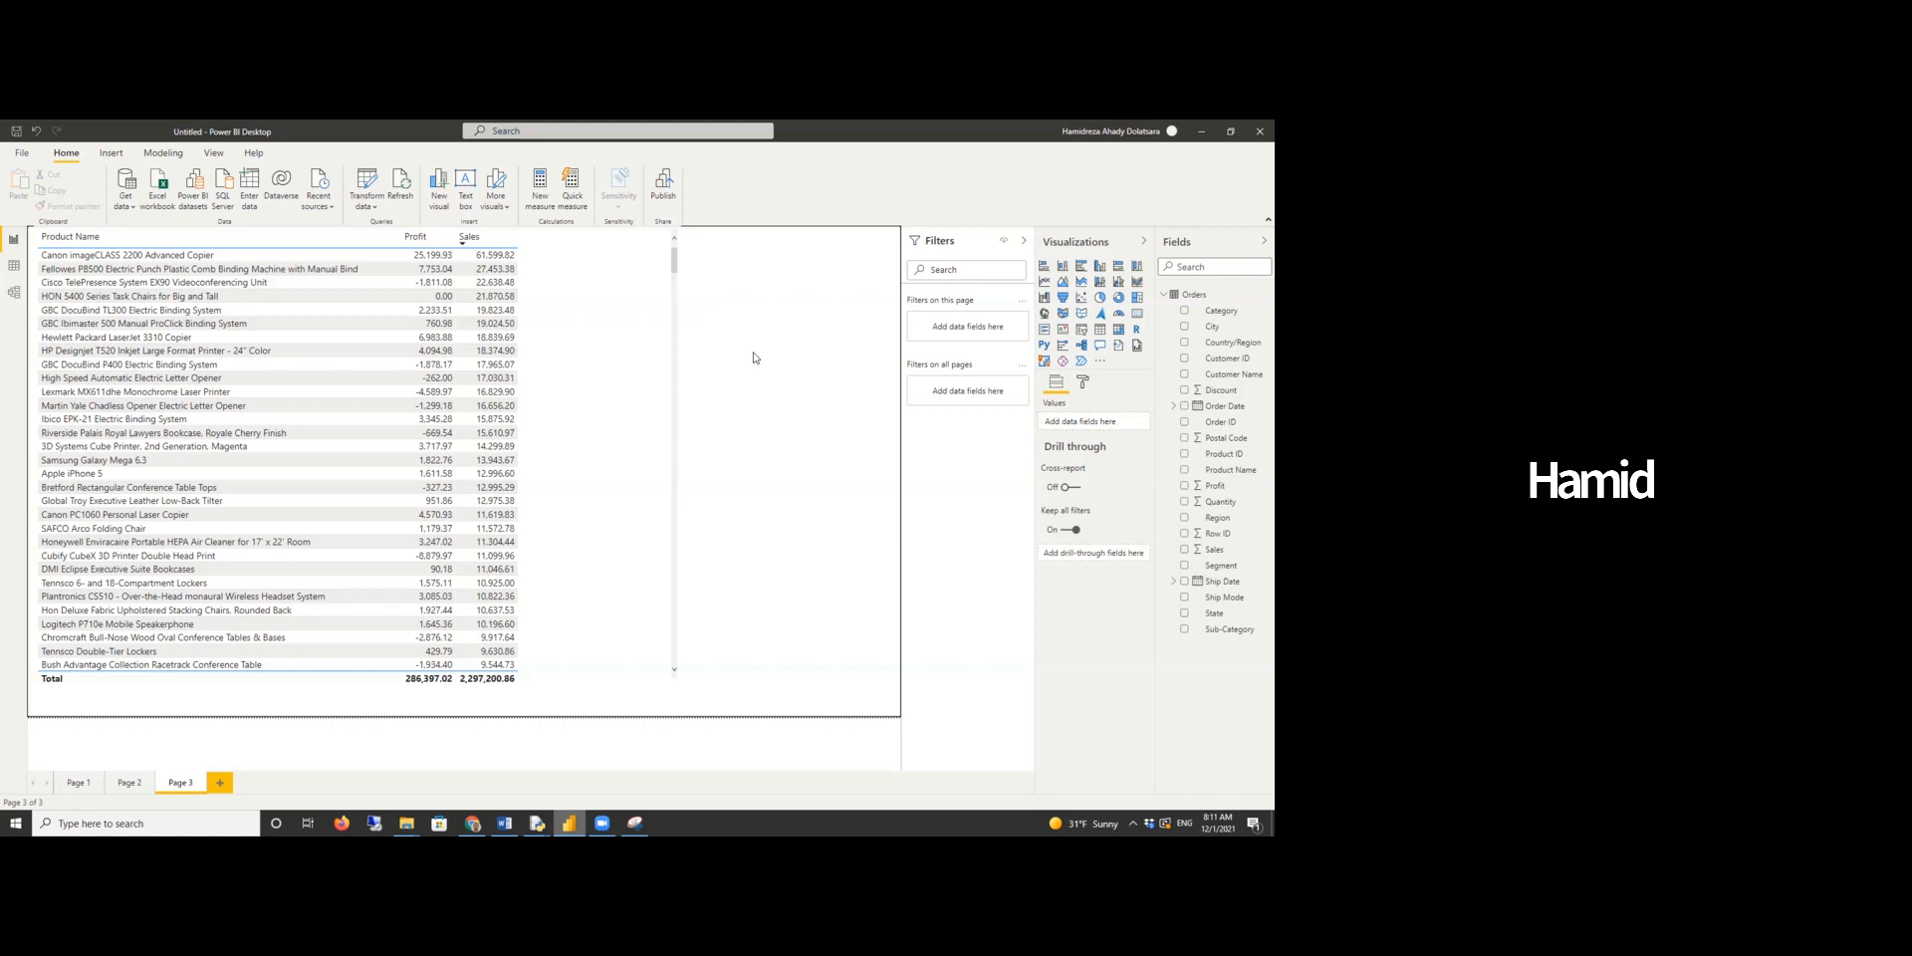
left_click(621, 395)
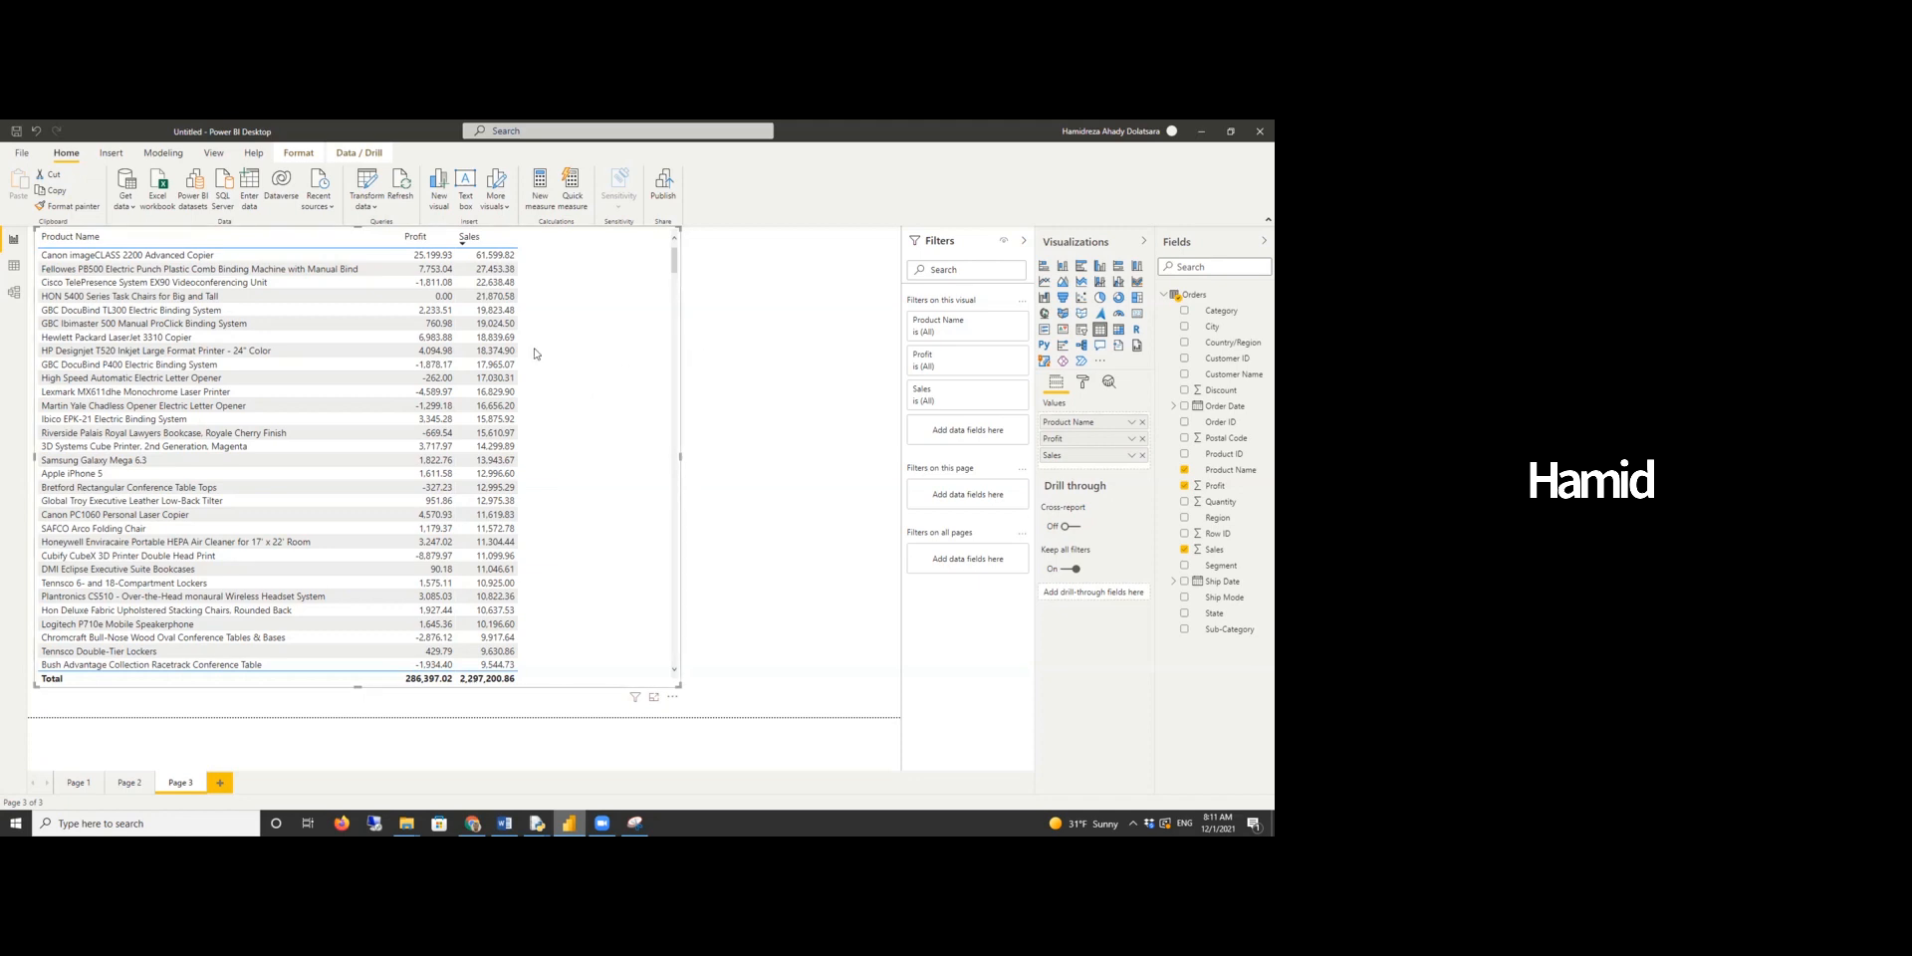
left_click(1002, 357)
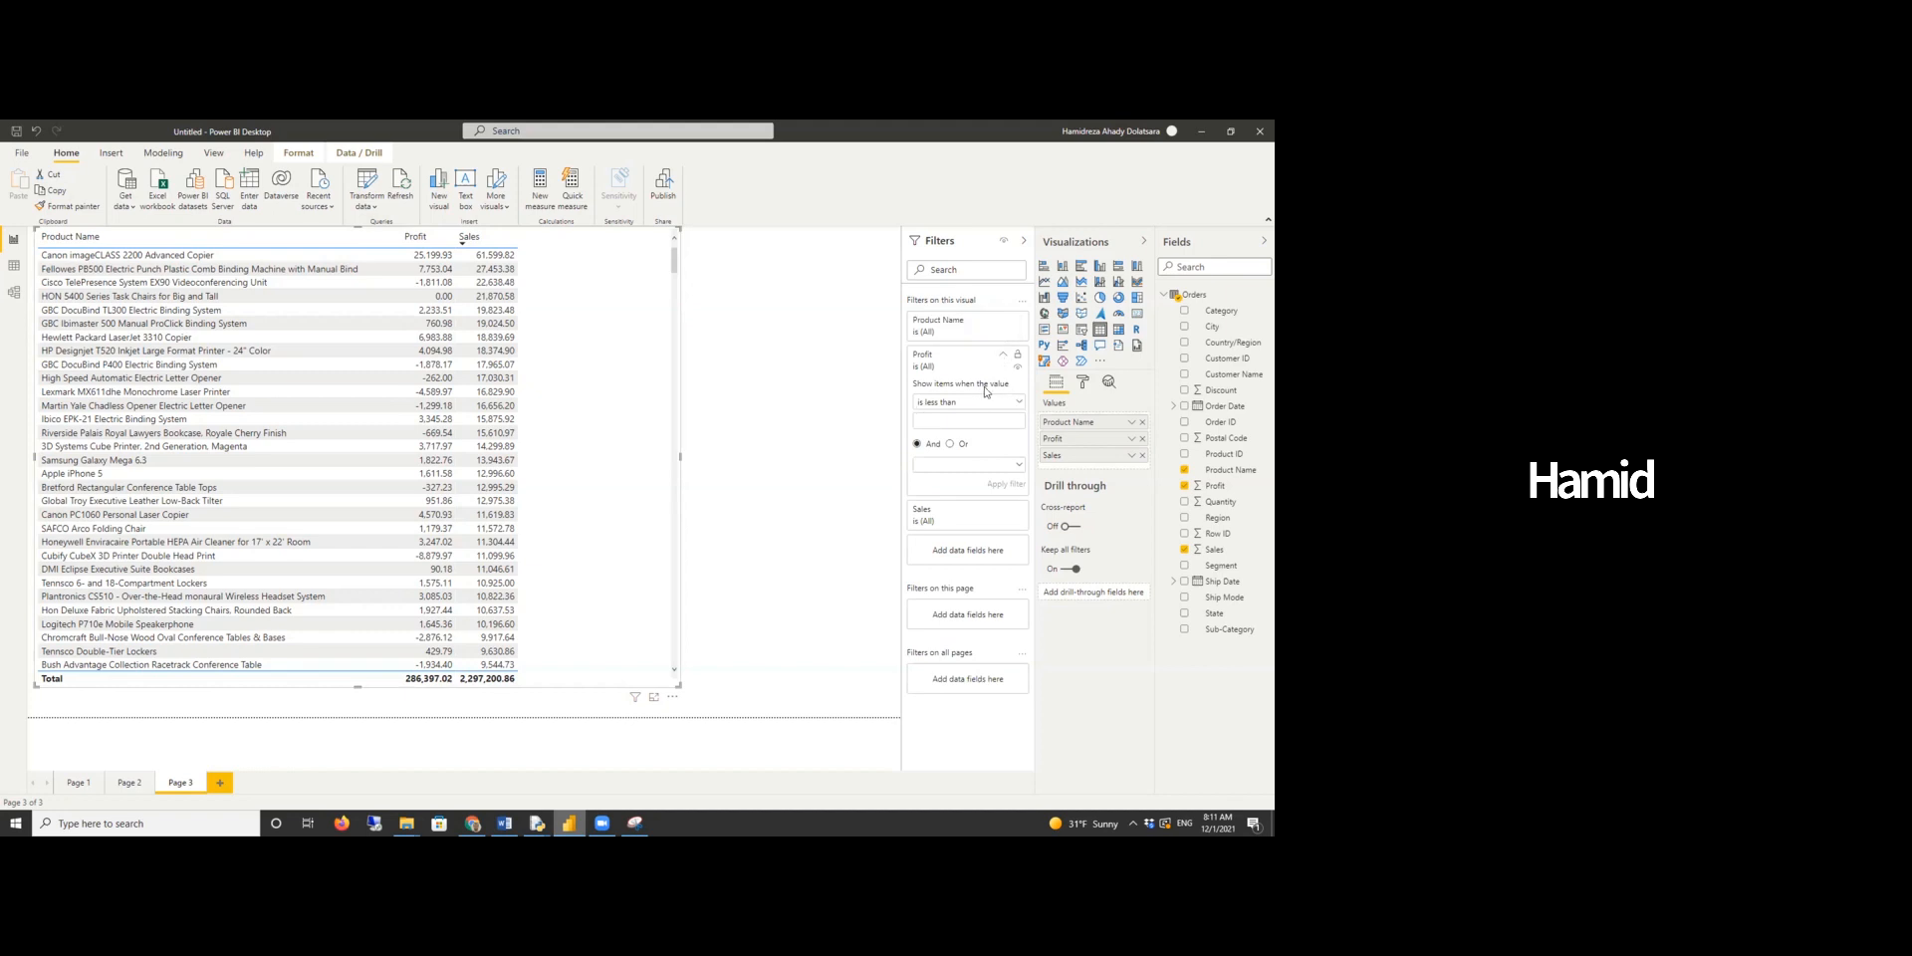
left_click(981, 421)
type("0")
left_click_drag(932, 422, 897, 426)
key("BackSpace")
key("BackSpace")
type("0")
left_click(1006, 485)
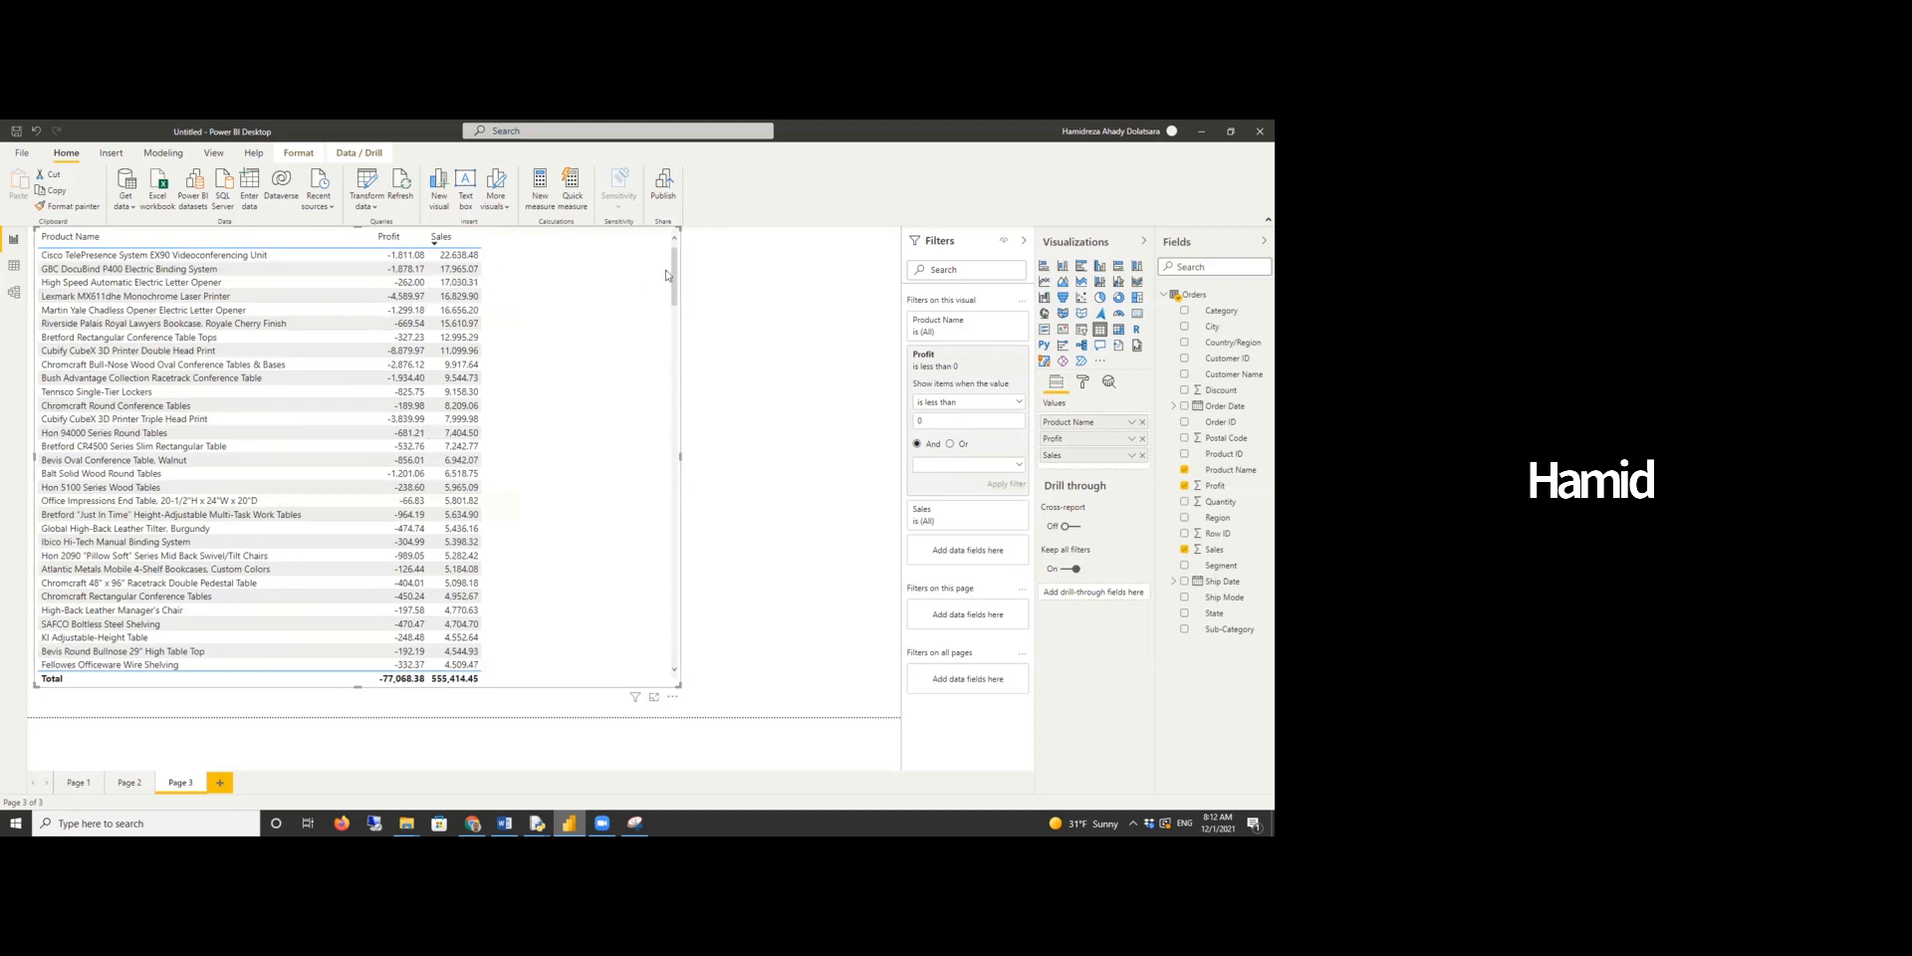
- Export the filtered table's data as a CSV file named negative profits
mouse_move(675, 268)
left_mouse_down()
mouse_move(671, 675)
mouse_move(642, 443)
mouse_move(675, 369)
mouse_move(676, 240)
left_mouse_up()
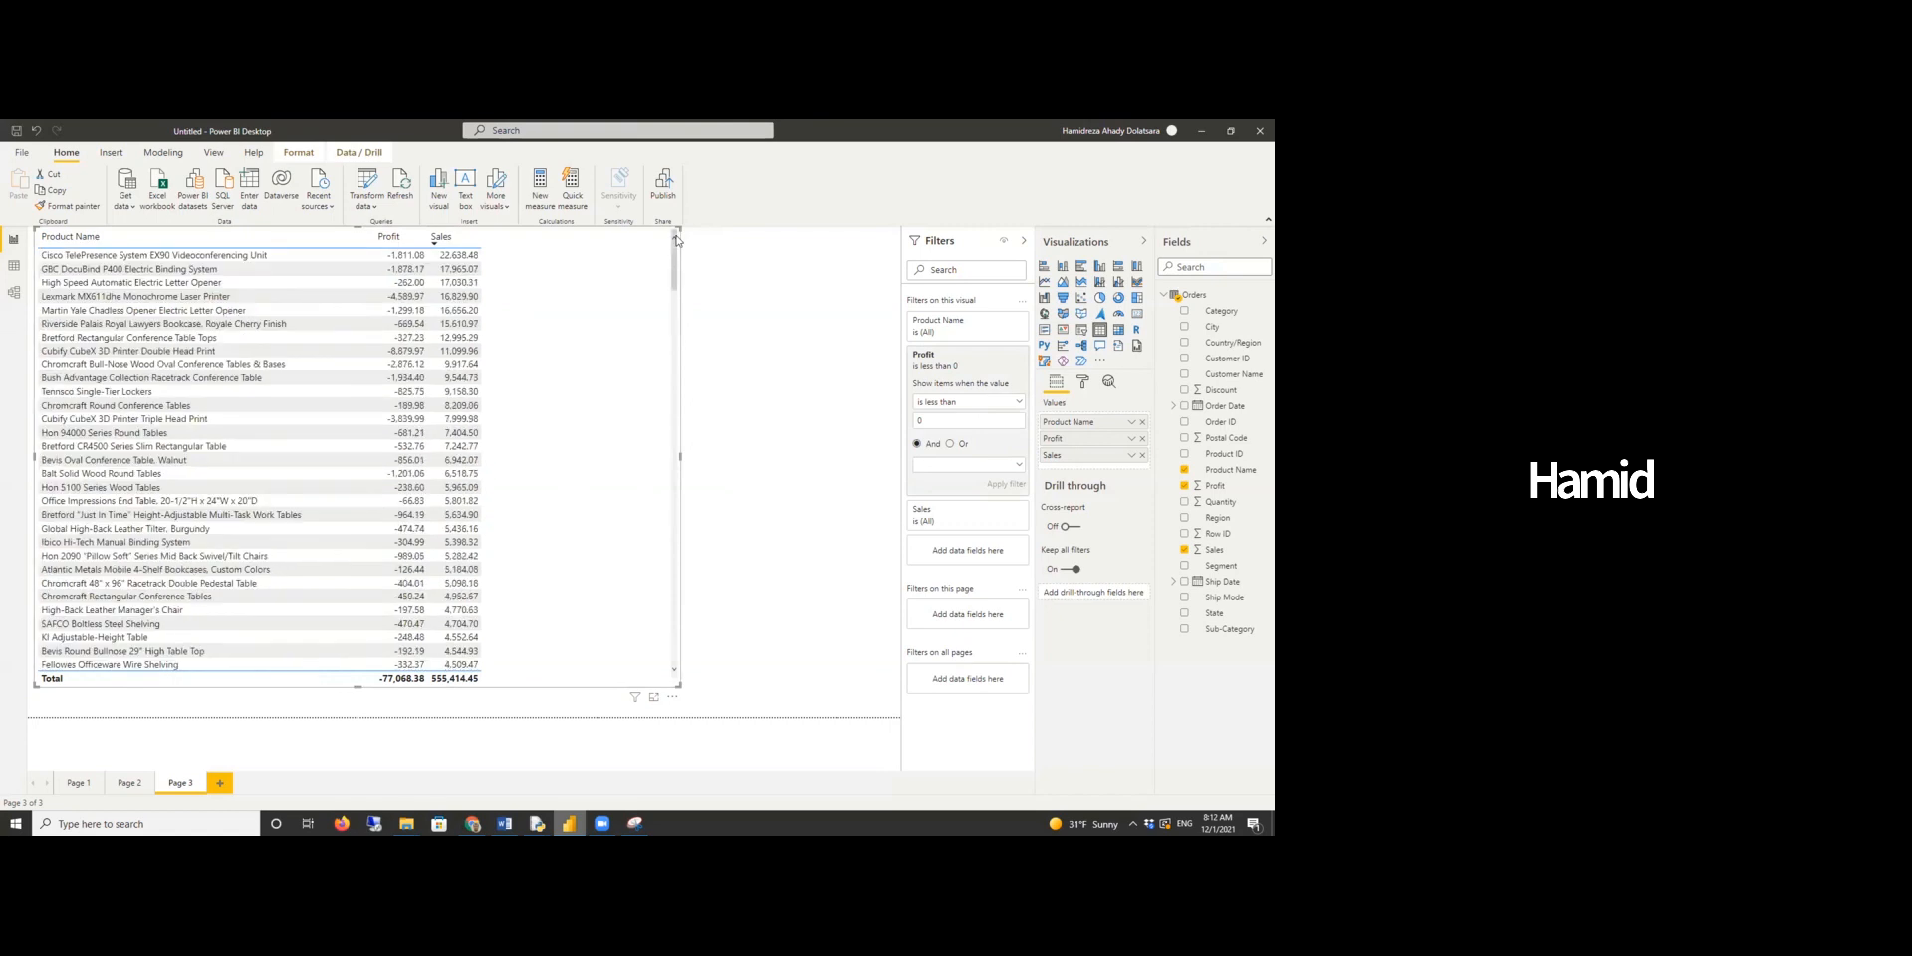
left_click(674, 700)
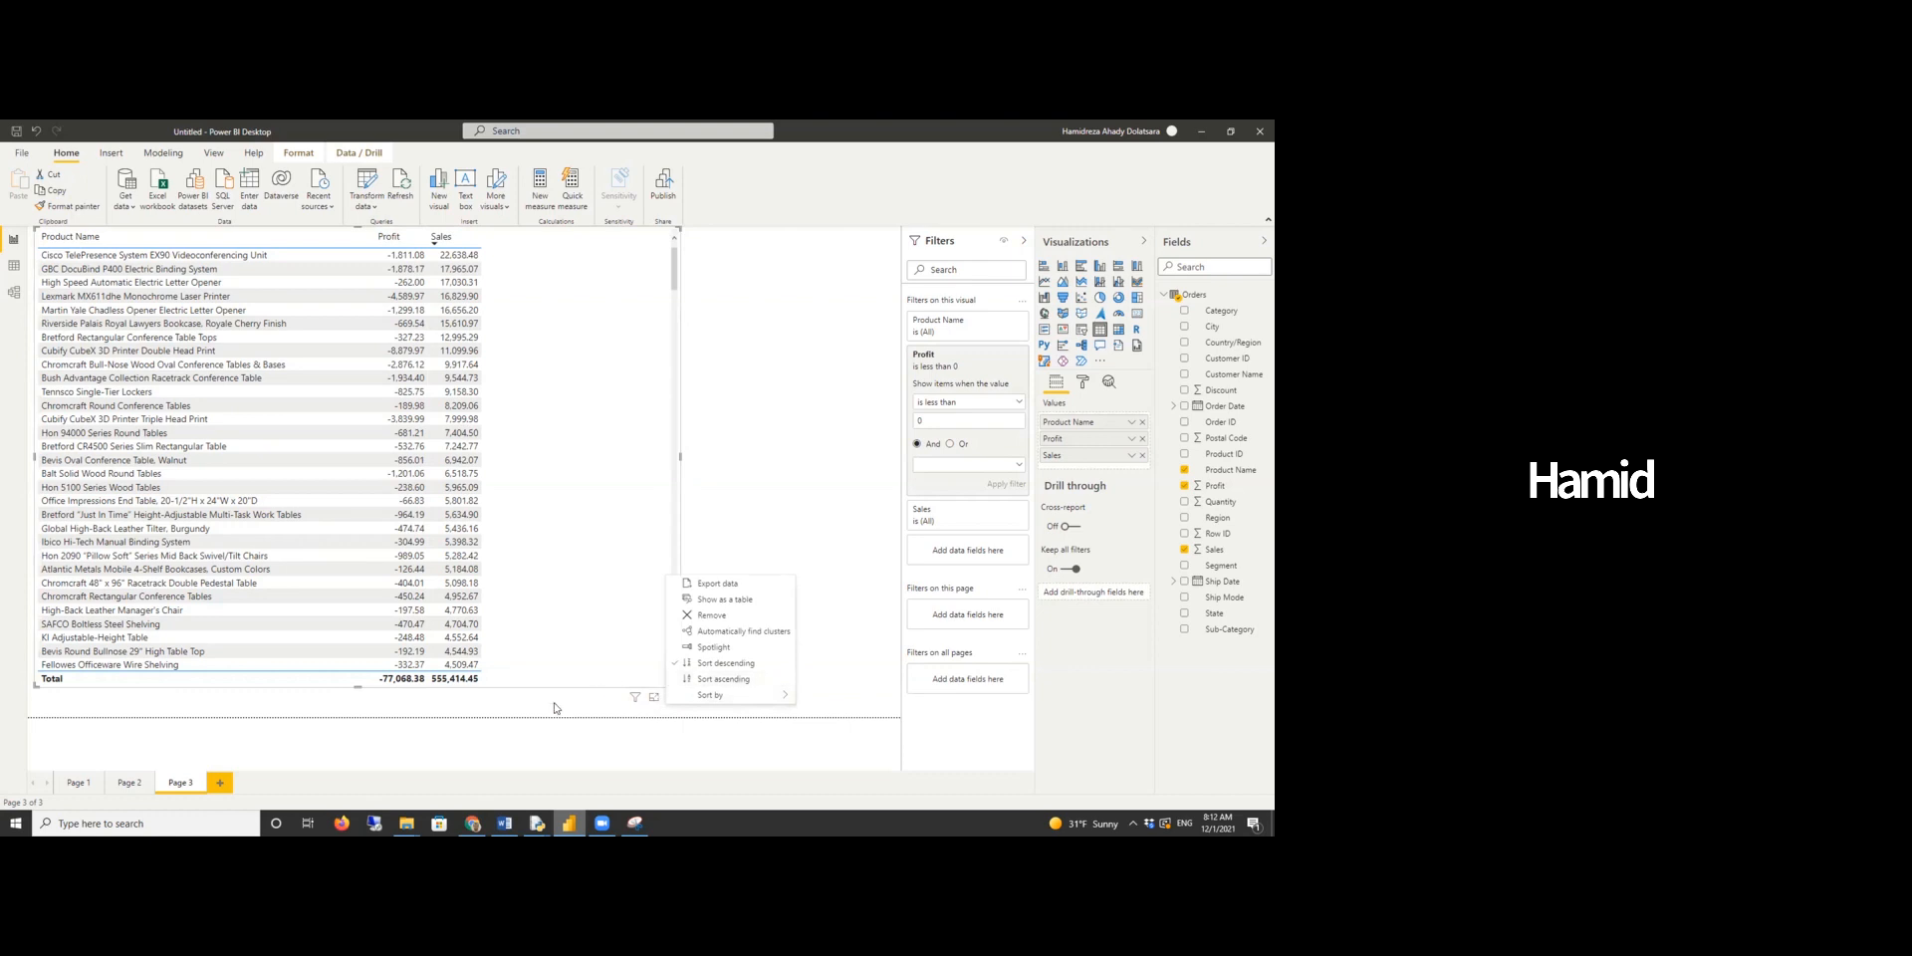
left_click(767, 475)
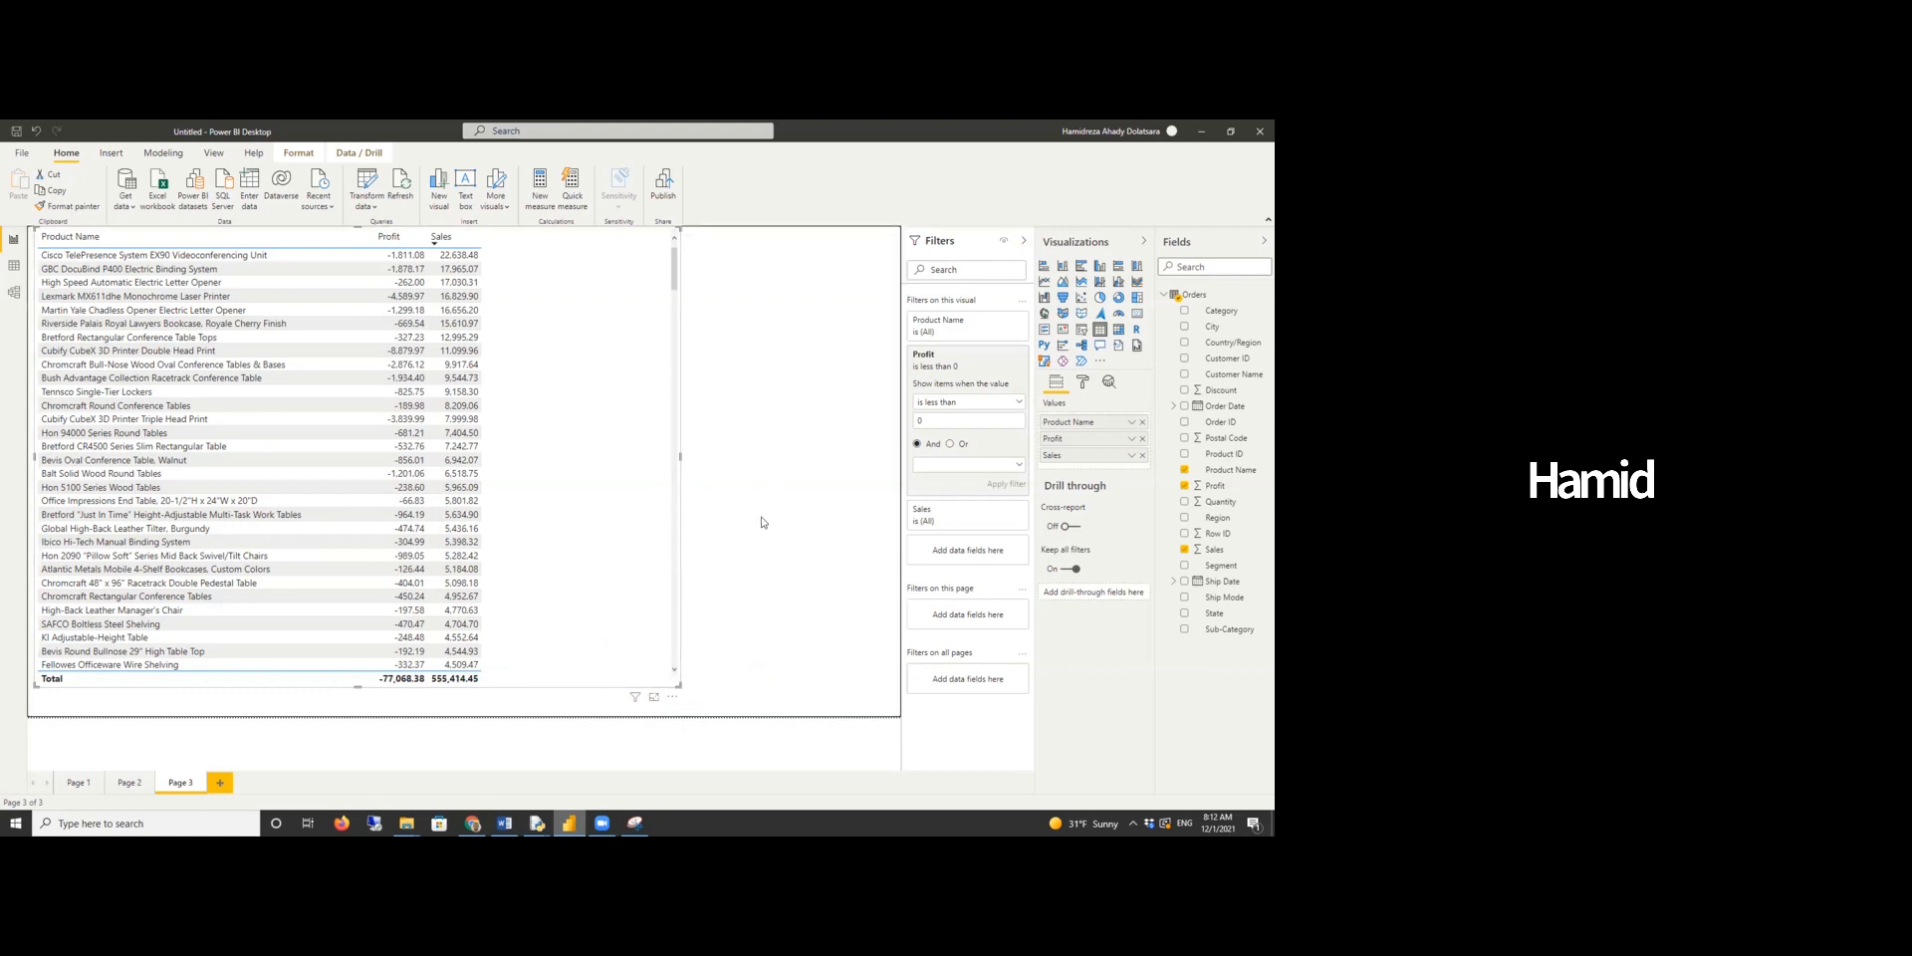
left_click(672, 697)
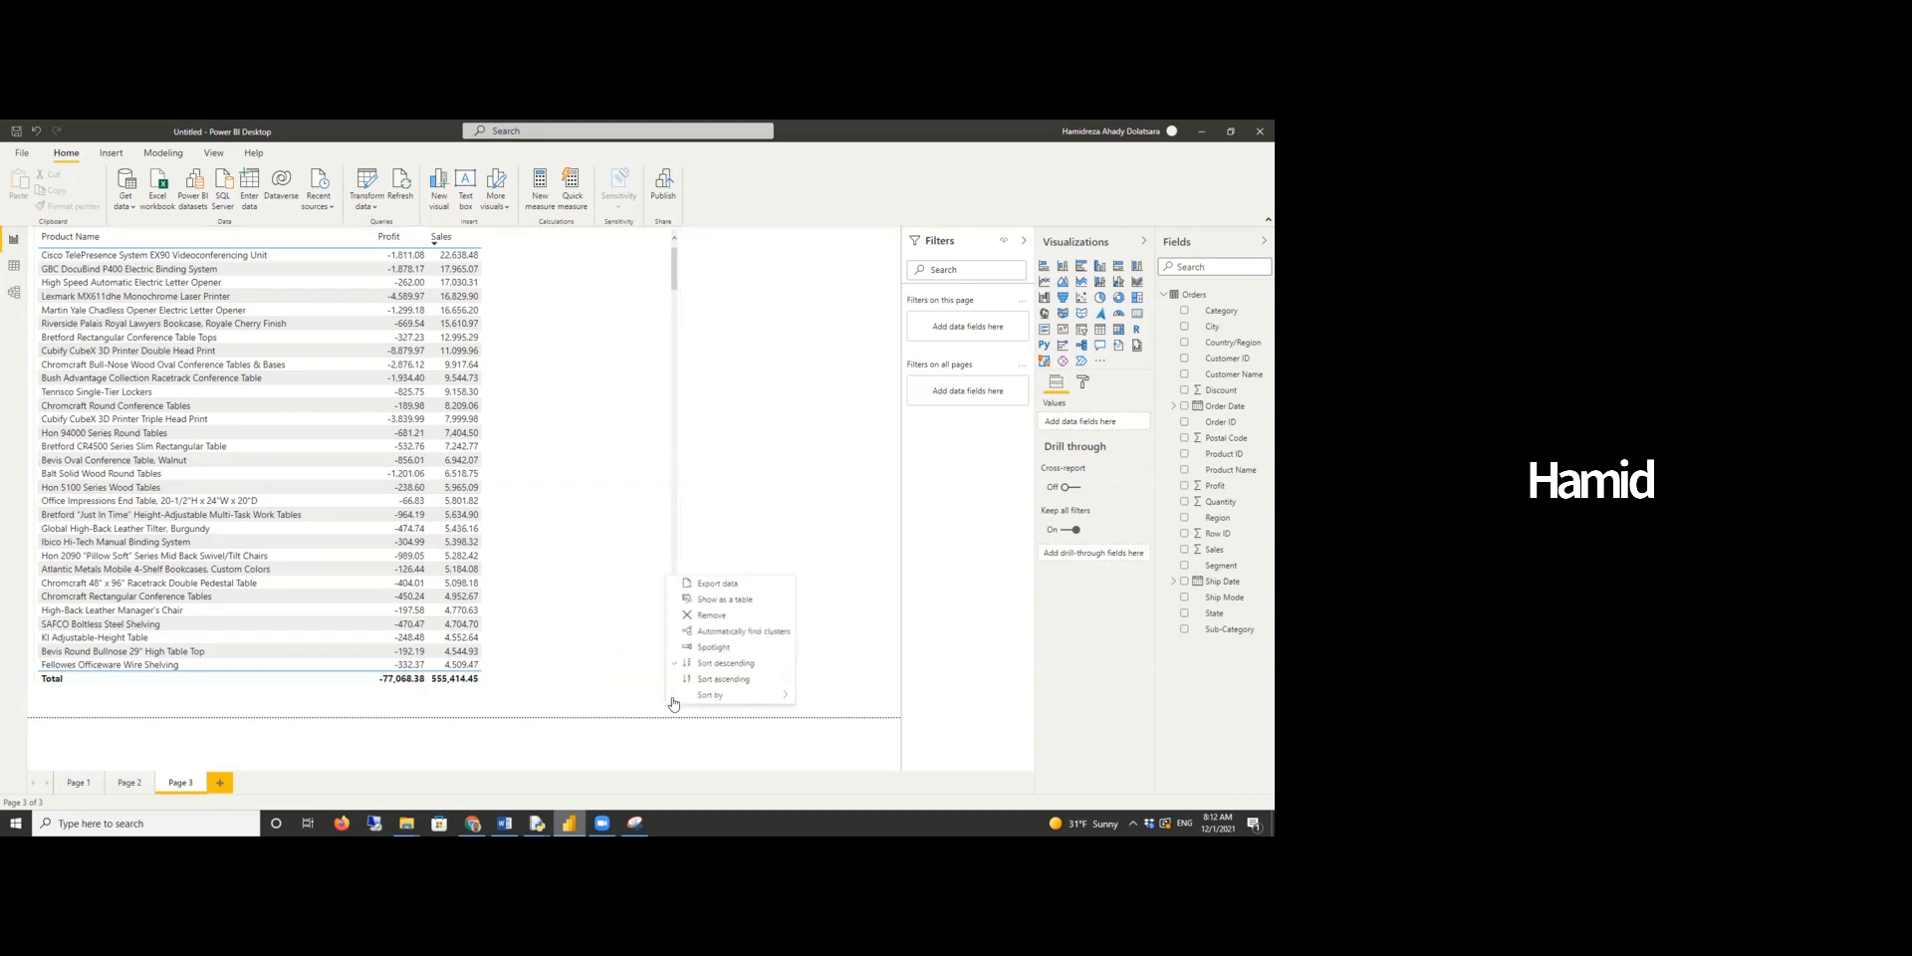
left_click(713, 585)
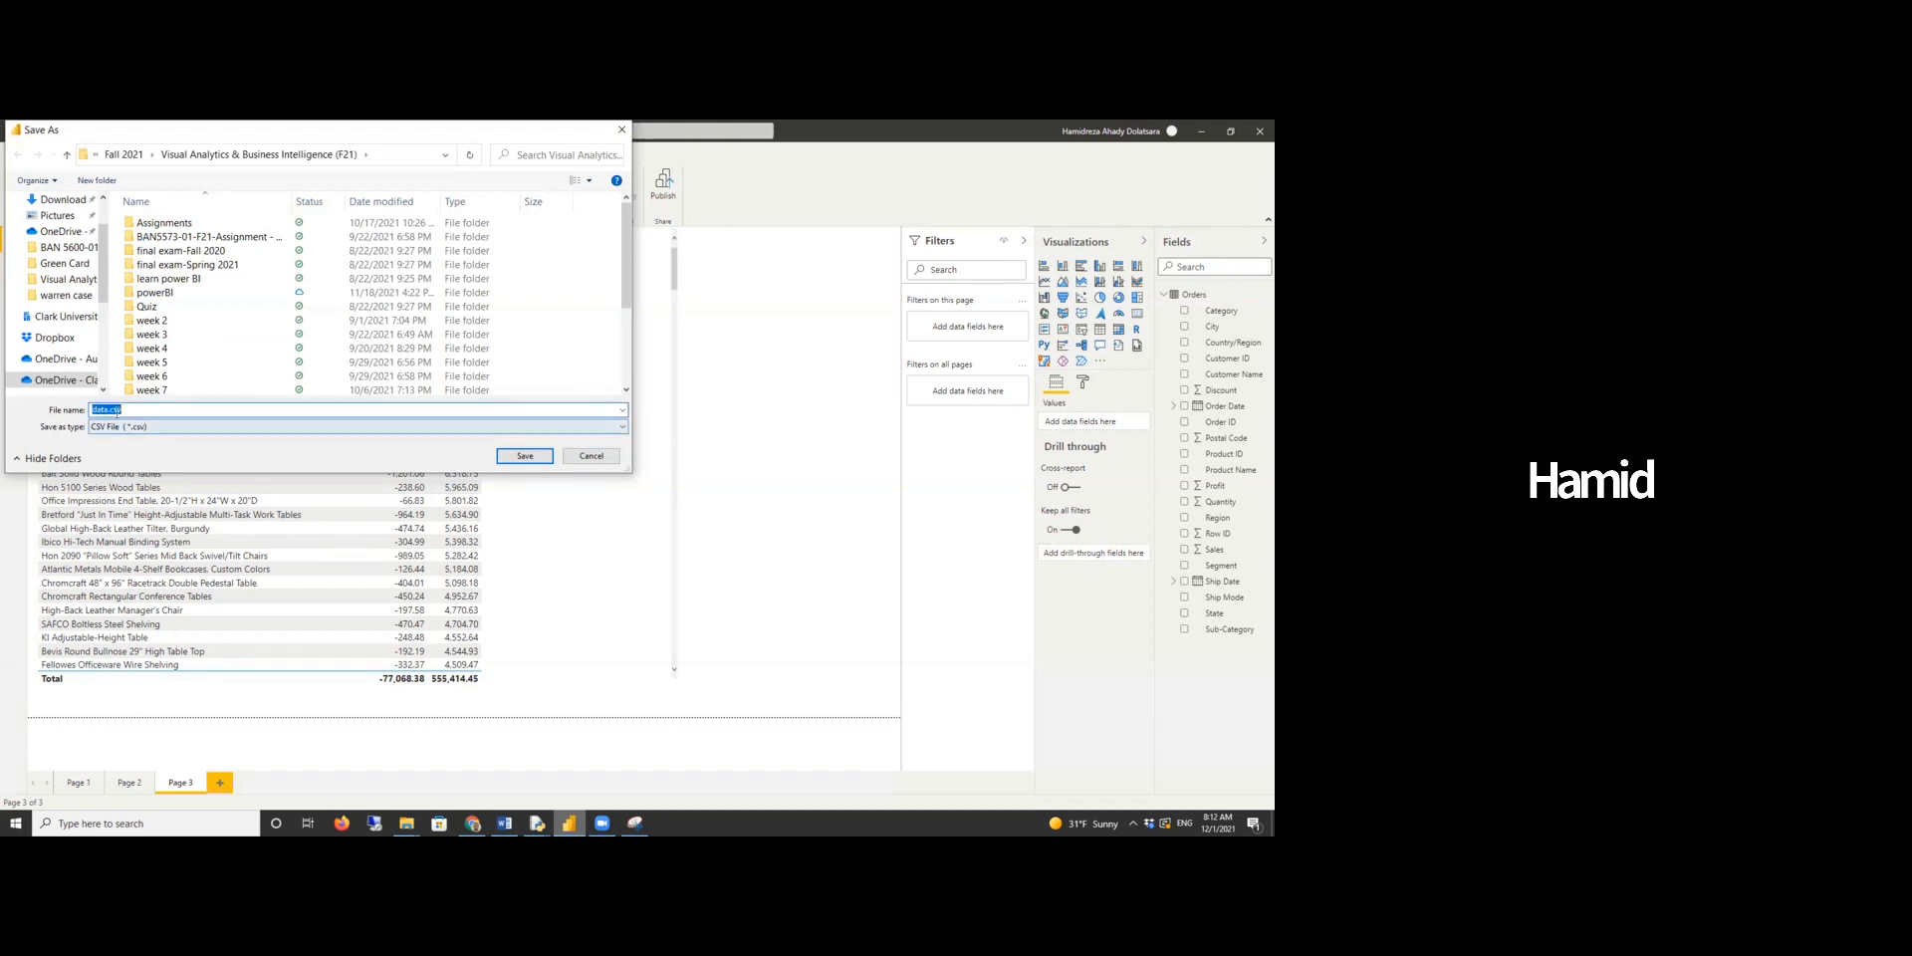
type("negative profits")
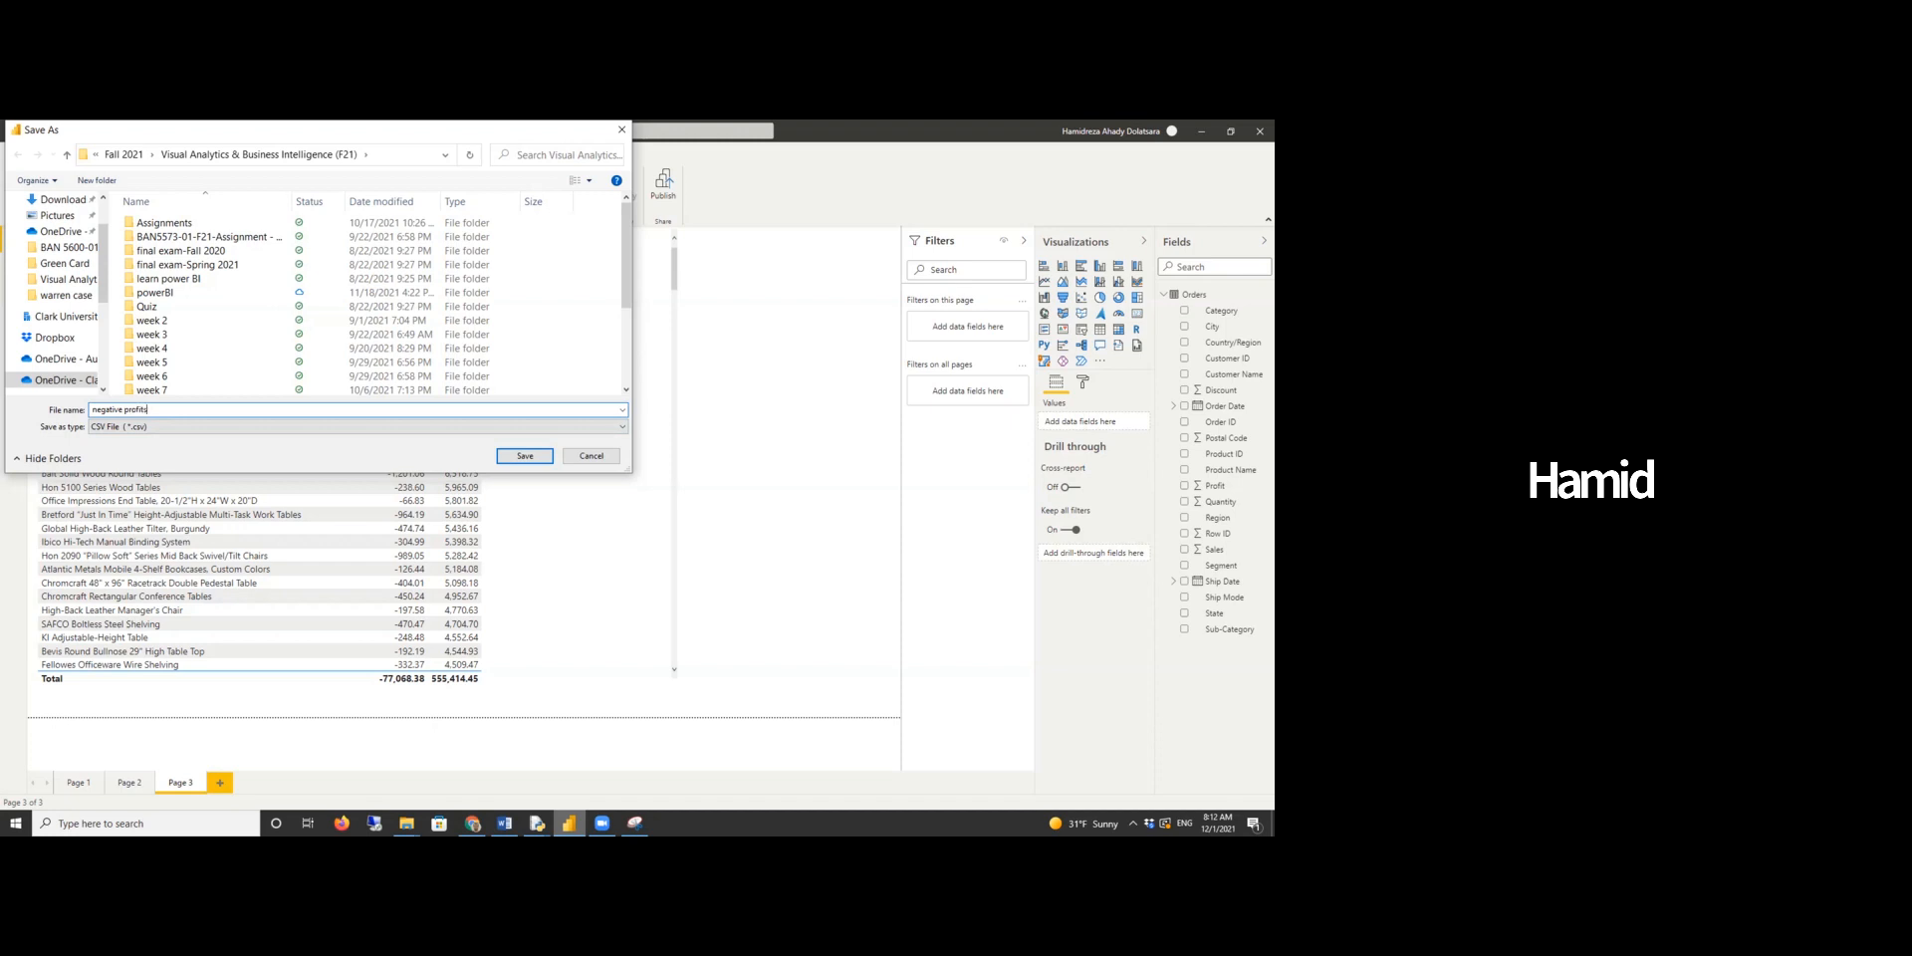
left_click(550, 460)
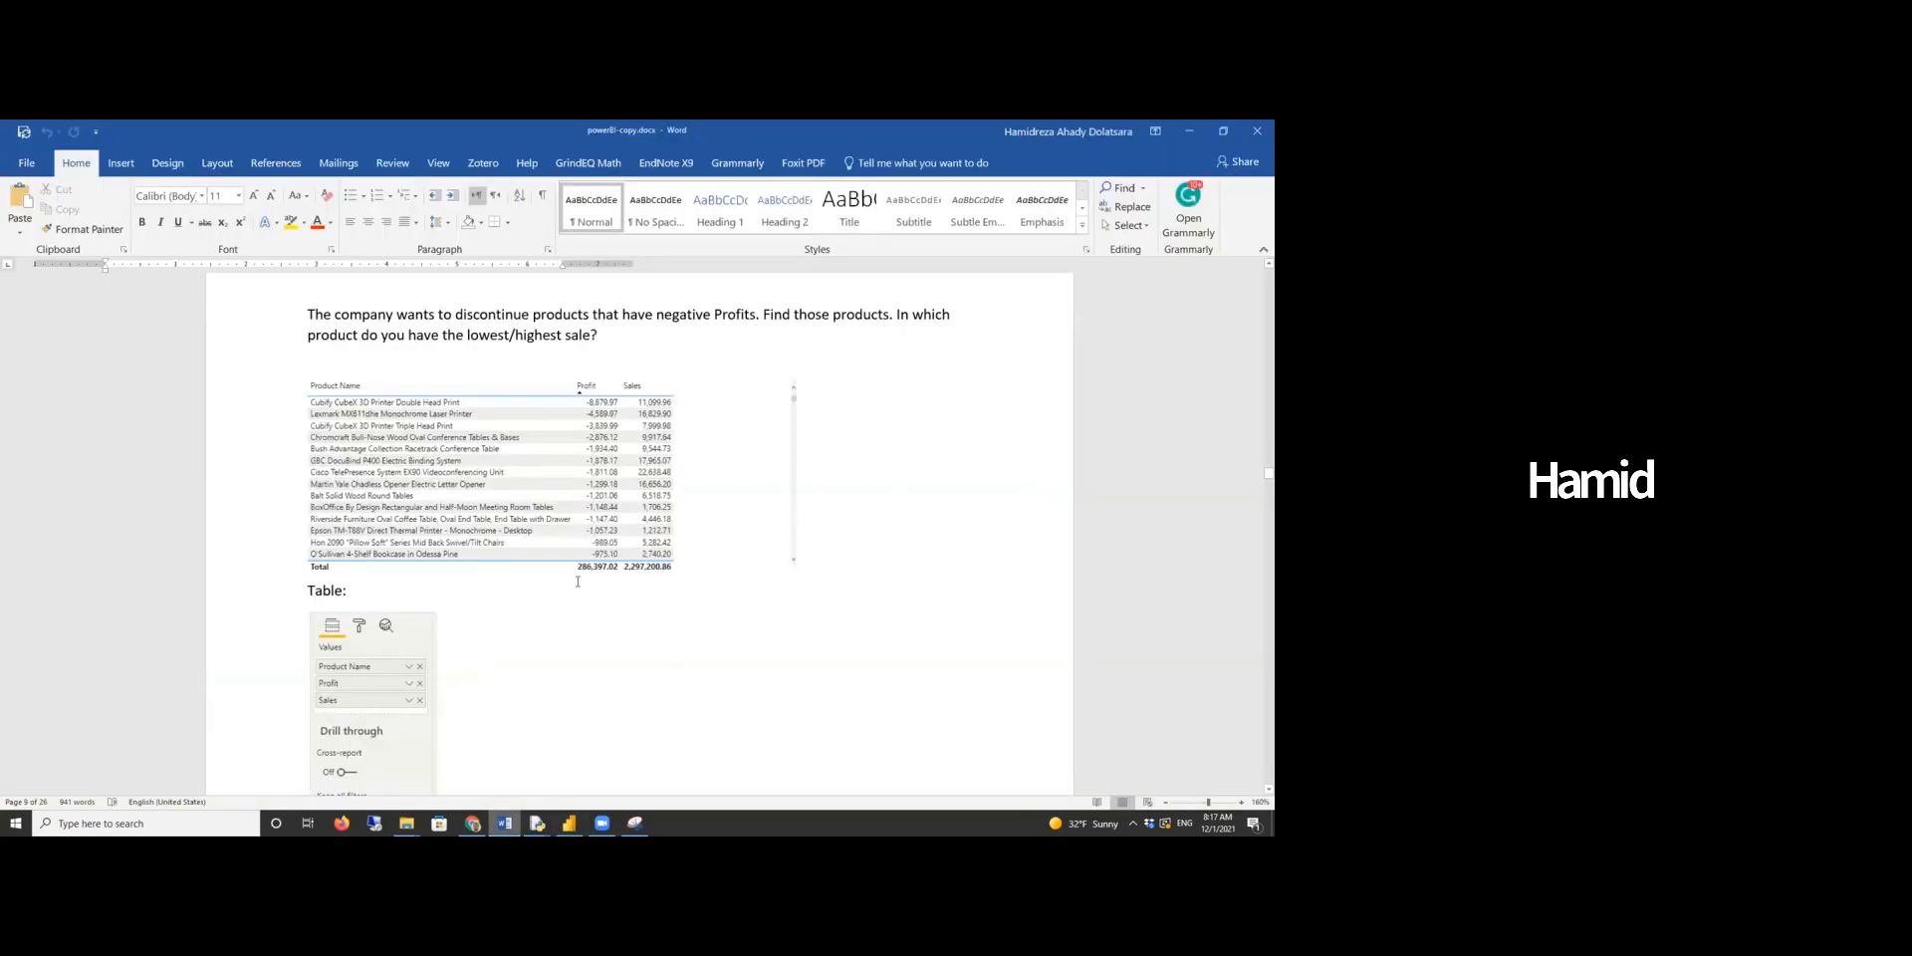
- Read the warehouse location question in the Word report
scroll(578, 581, "down", 10)
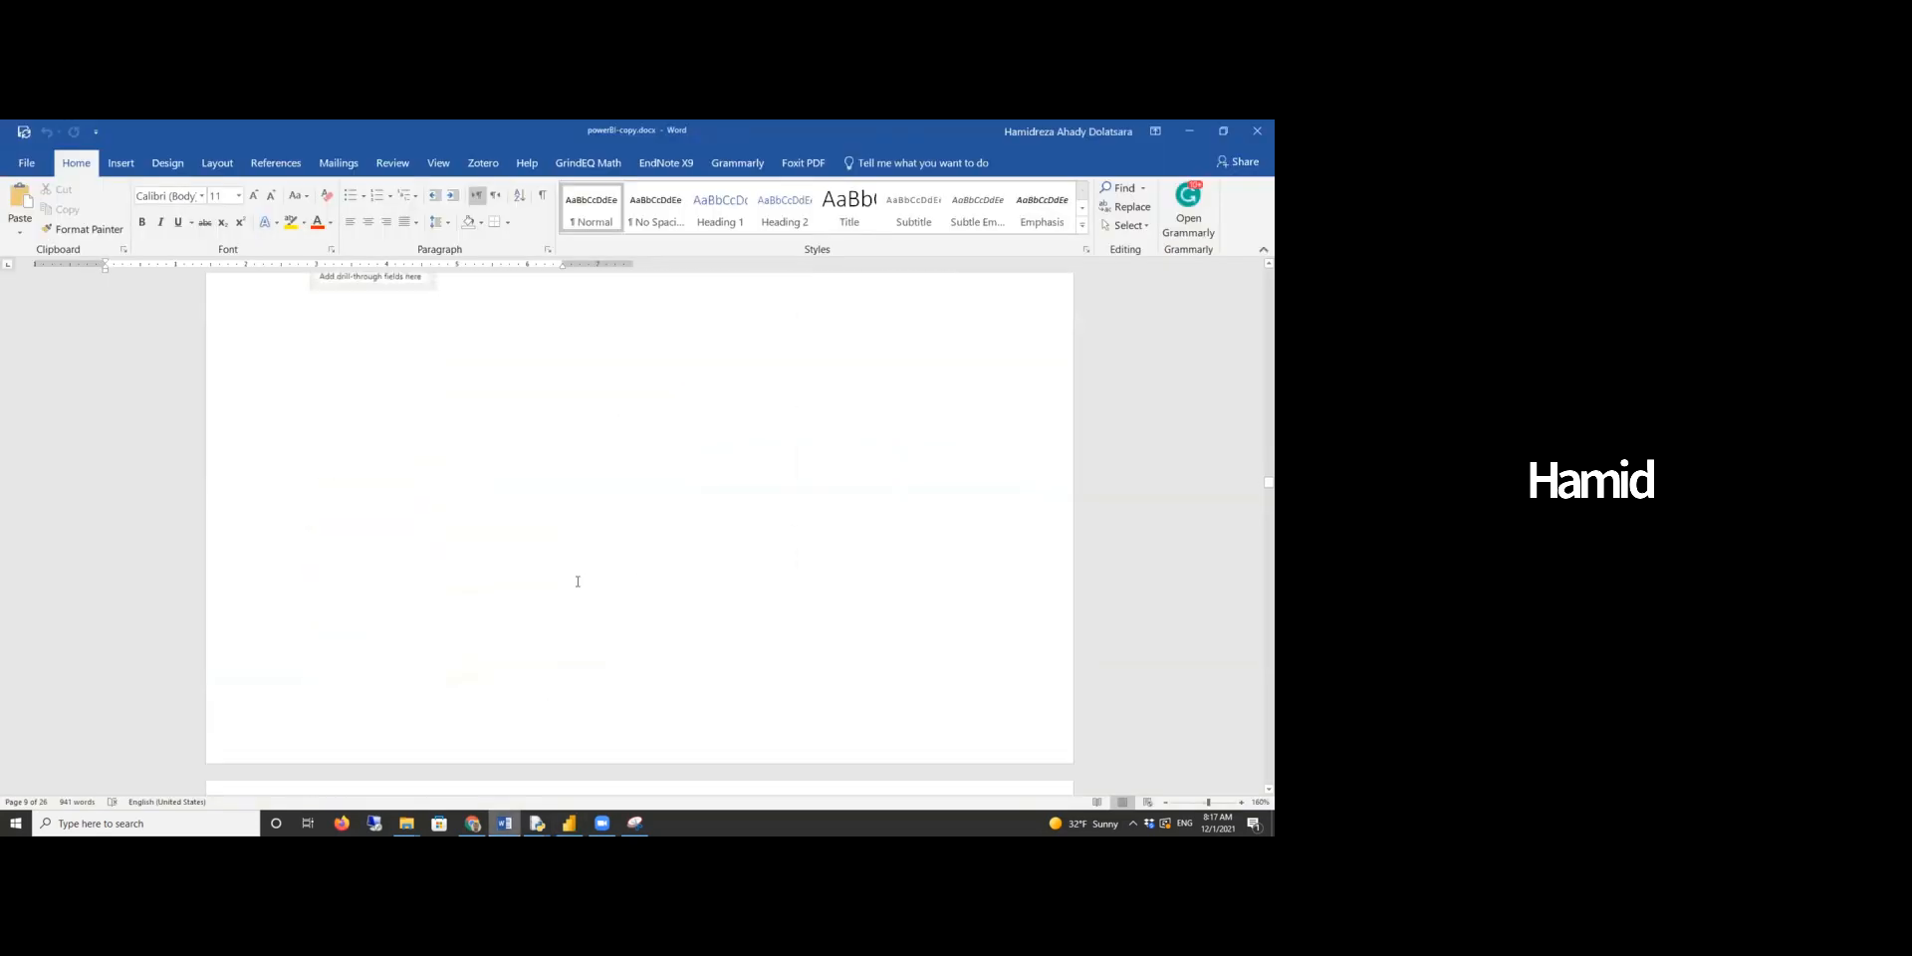
scroll(578, 582, "down", 3)
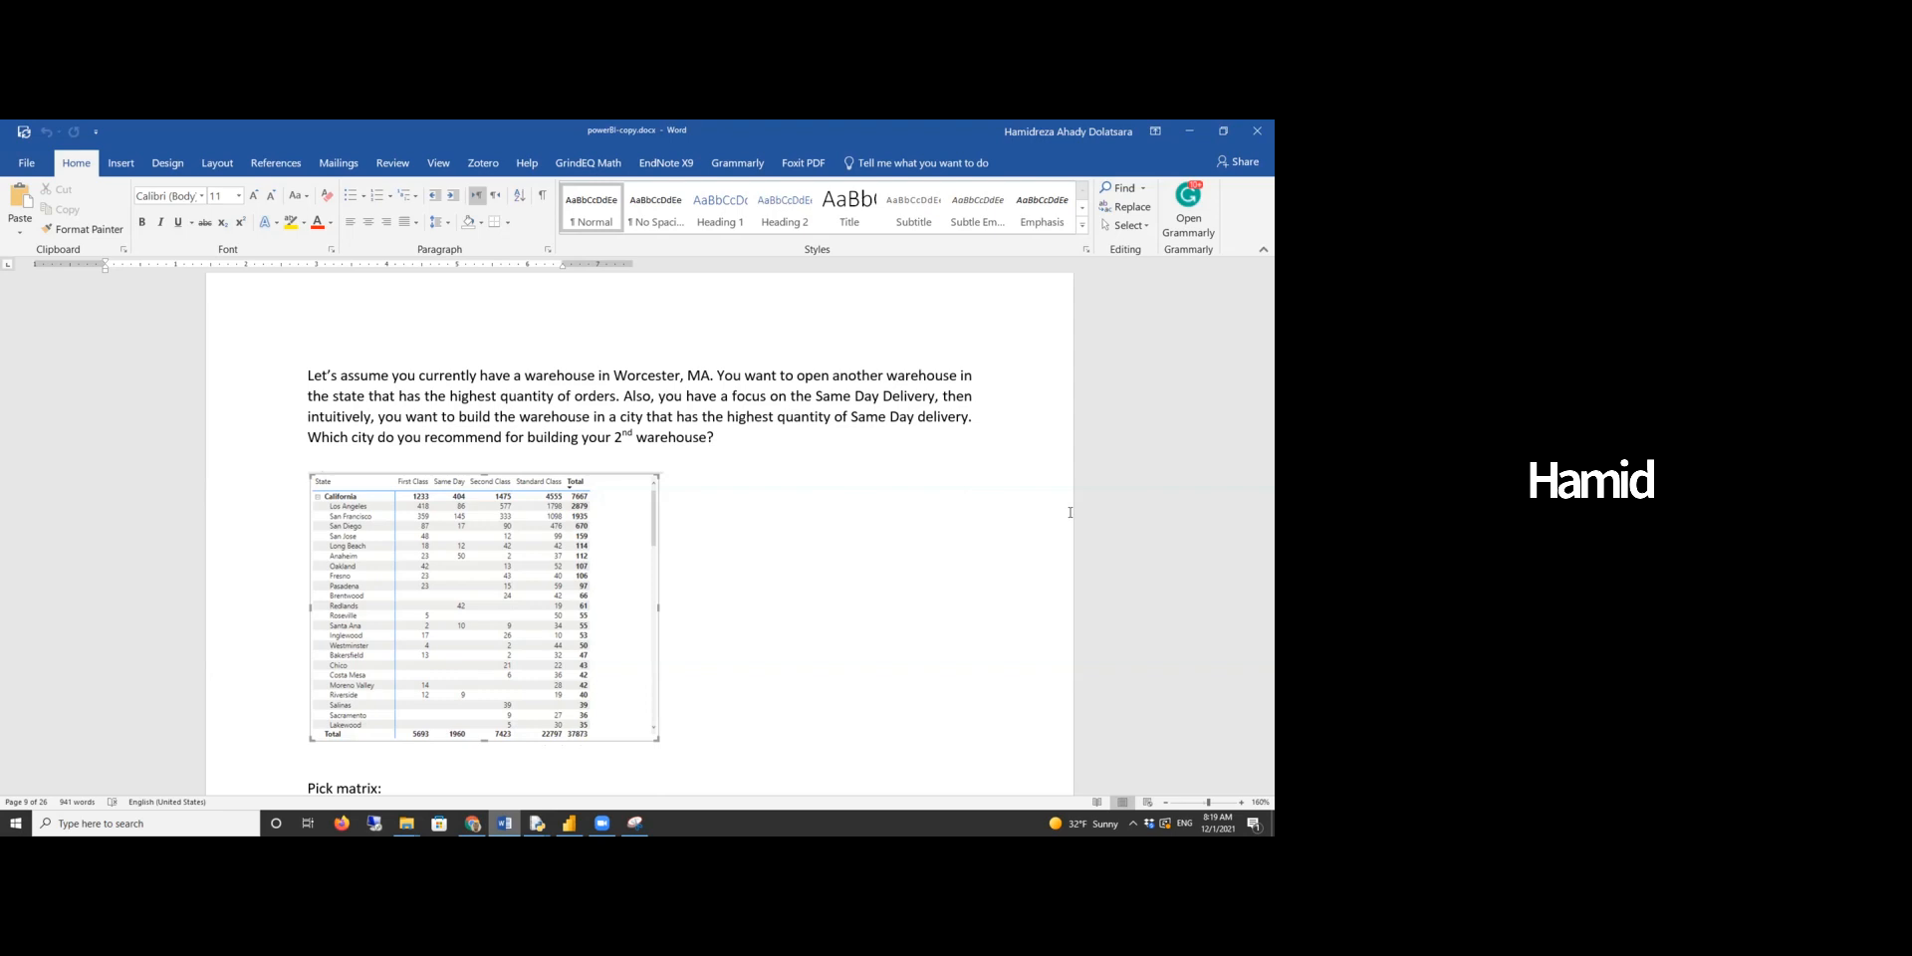
scroll(407, 661, "down", 1)
scroll(407, 661, "up", 1)
- Back in the report, add a fourth page with a matrix visual and enlarge it
left_click(569, 822)
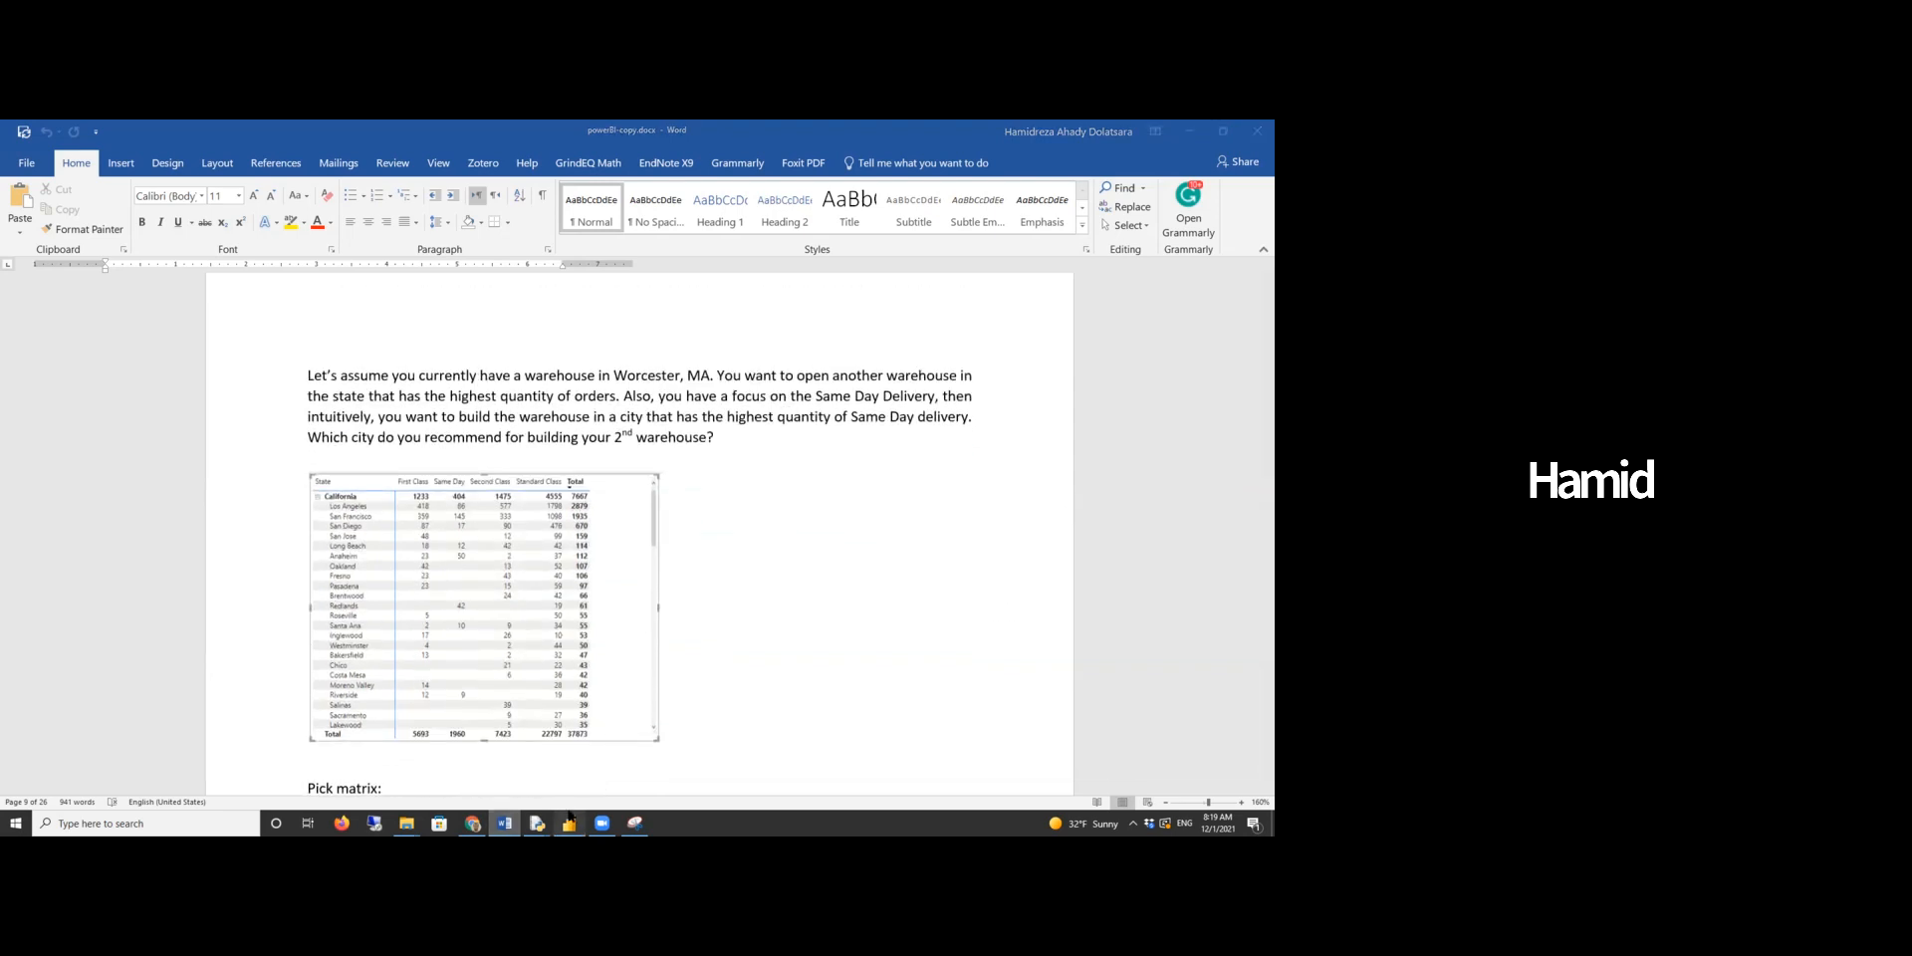
left_click(221, 783)
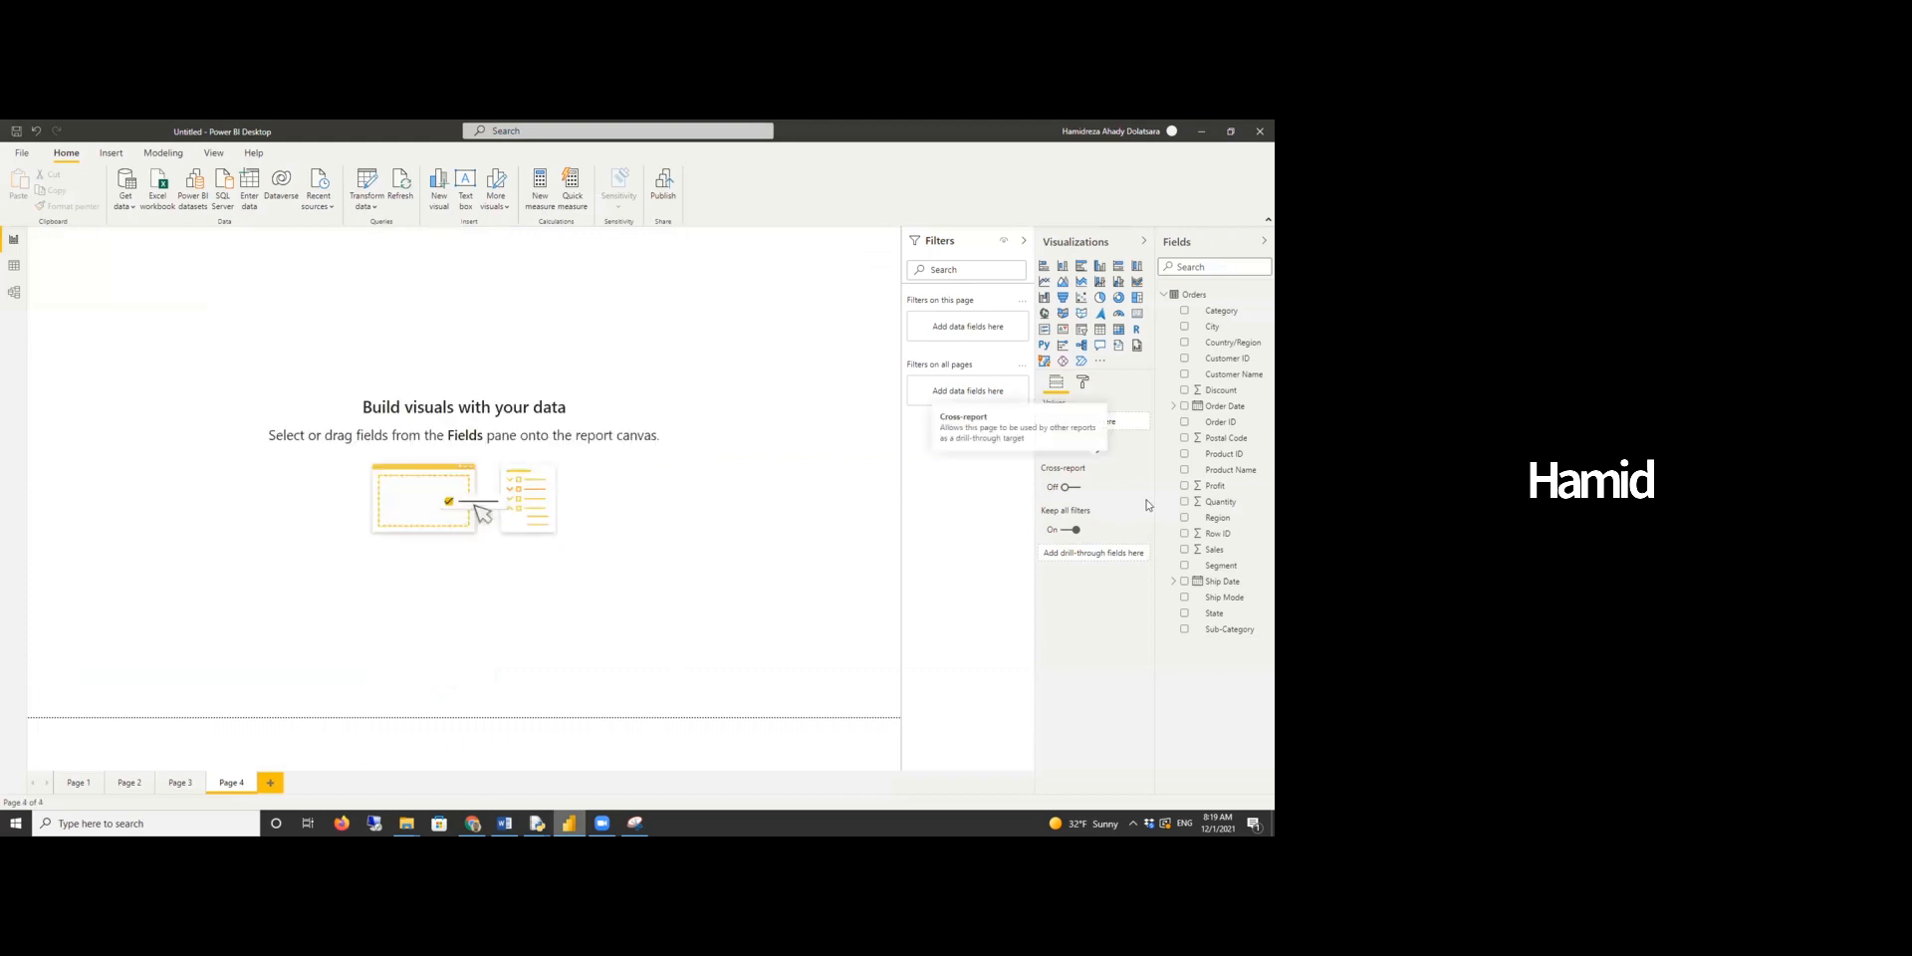
left_click(1118, 337)
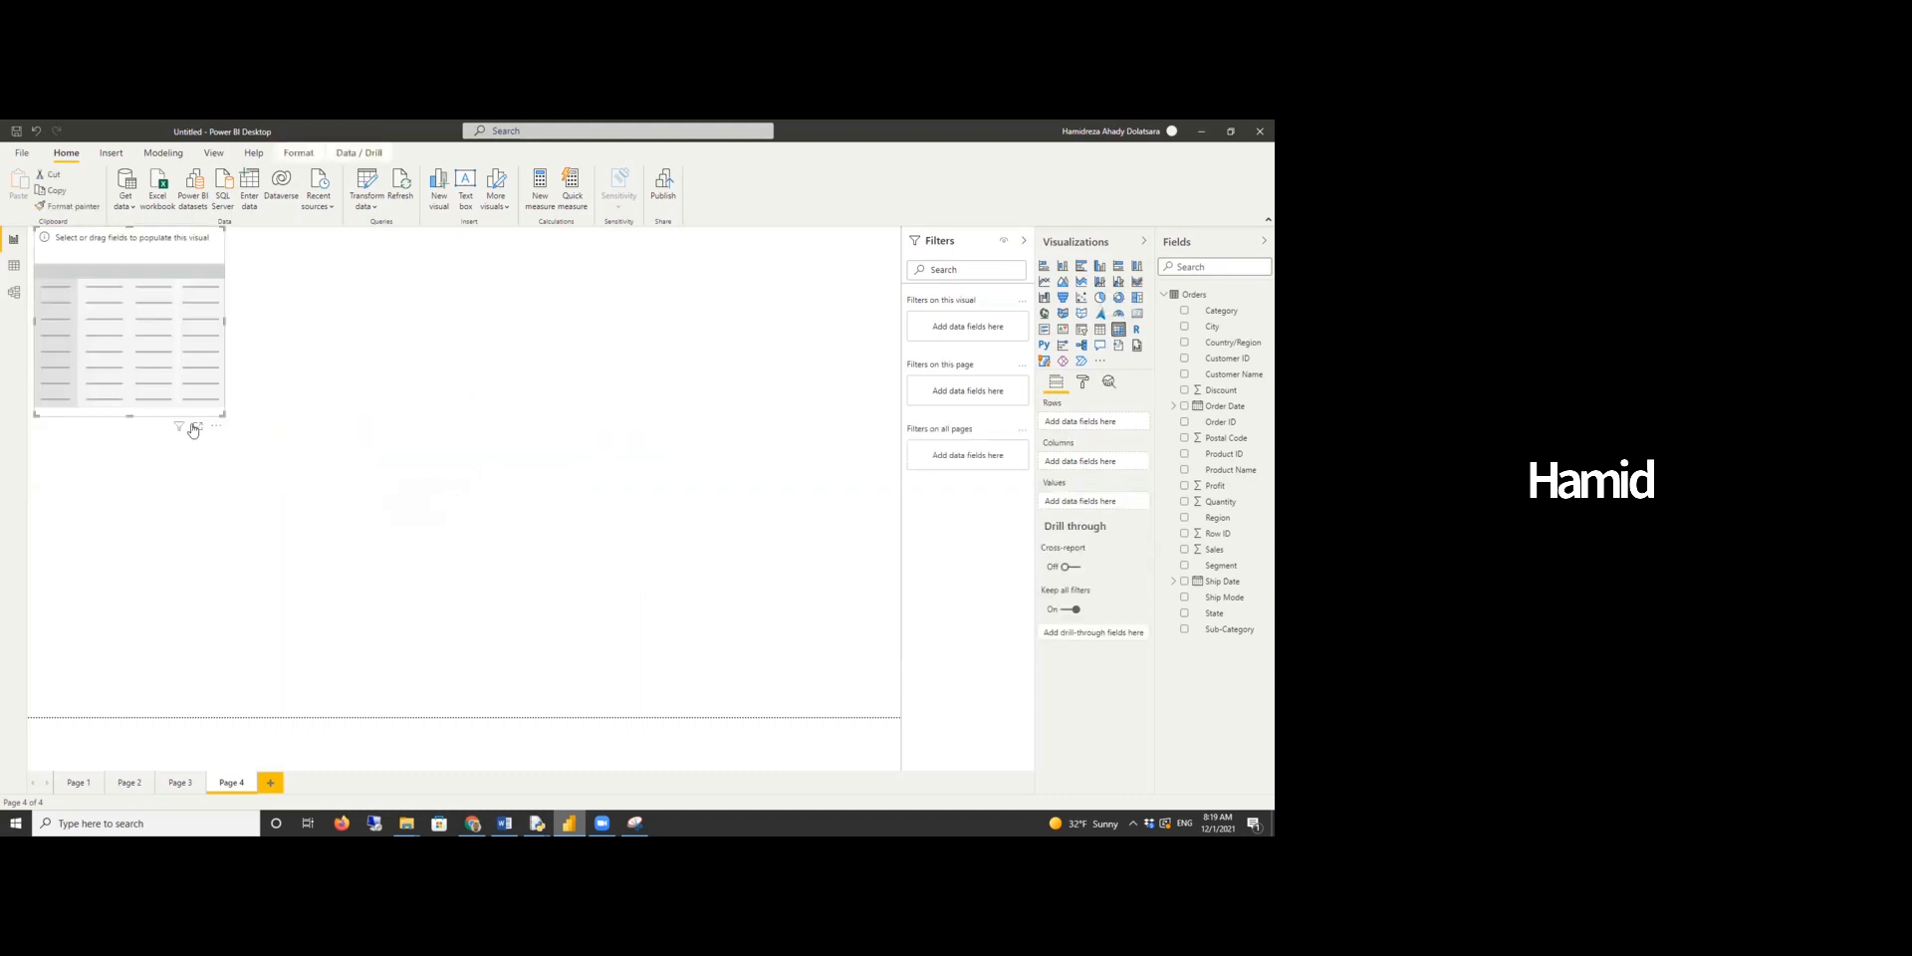
left_click_drag(223, 411, 539, 591)
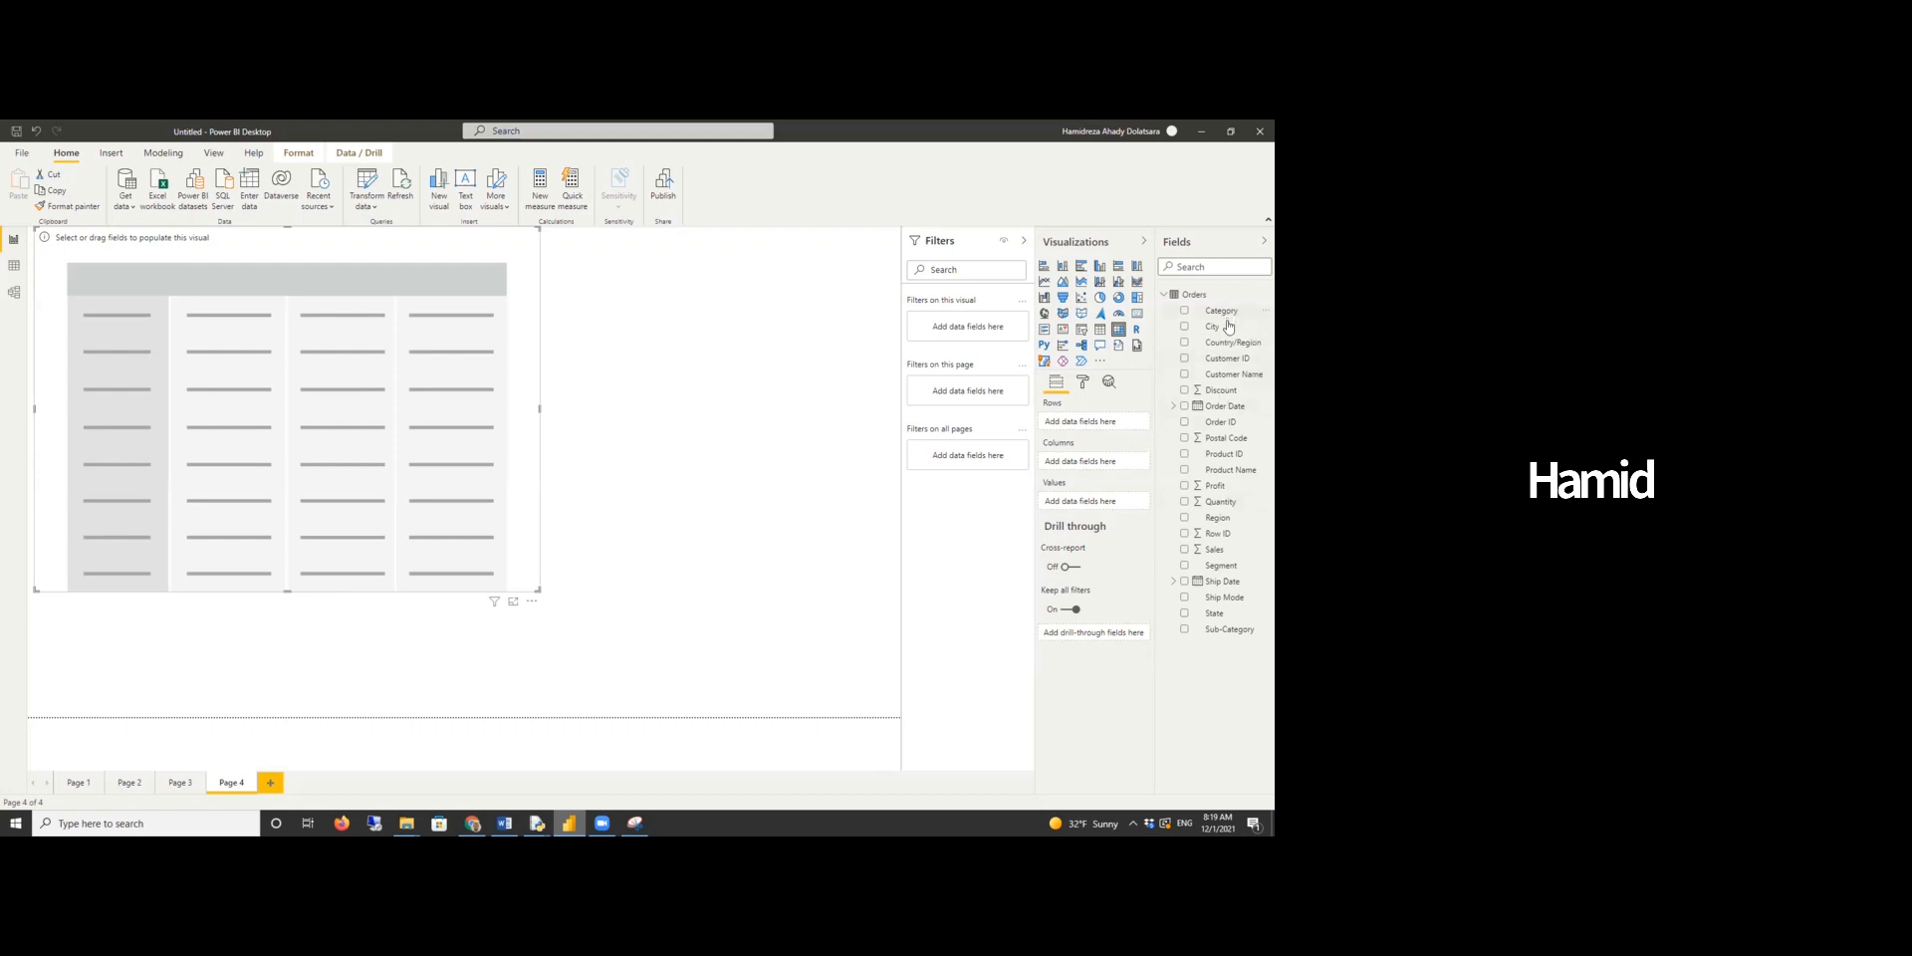
- Build the matrix with State and City rows, Ship Mode columns and Quantity values, sorted by Total
left_click_drag(1215, 615, 1100, 424)
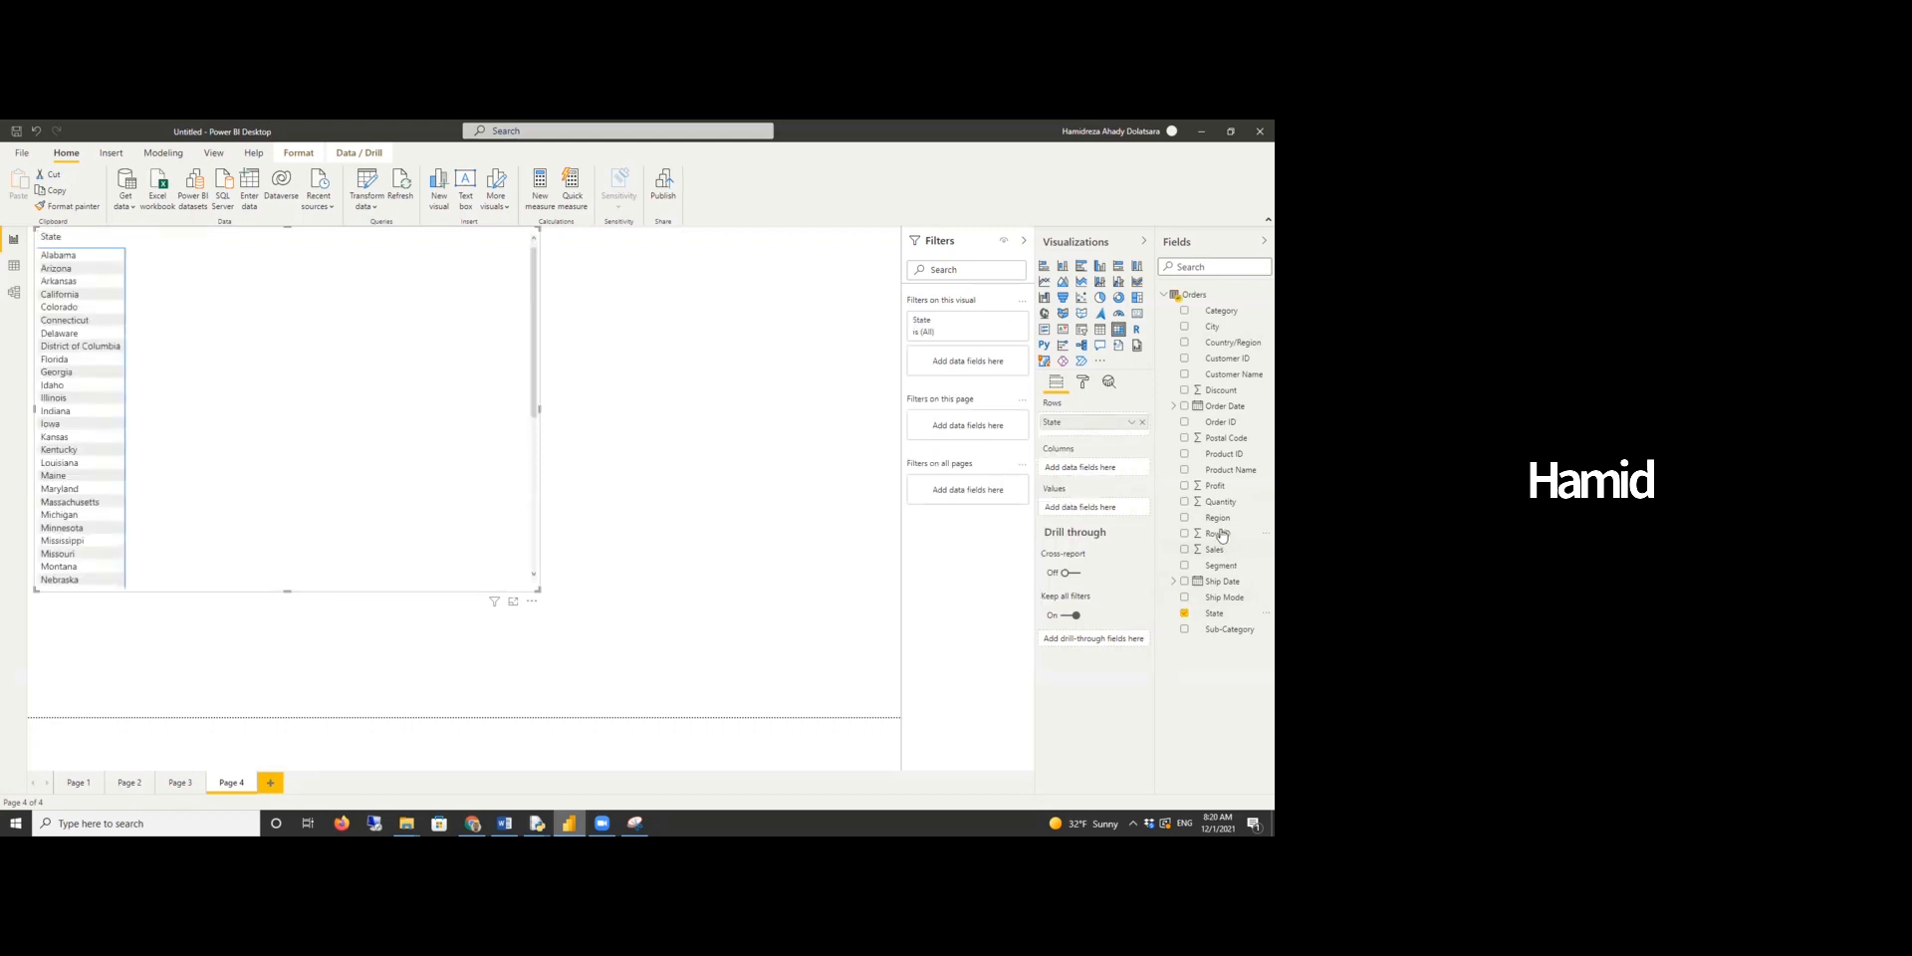
left_click_drag(1211, 329, 1103, 437)
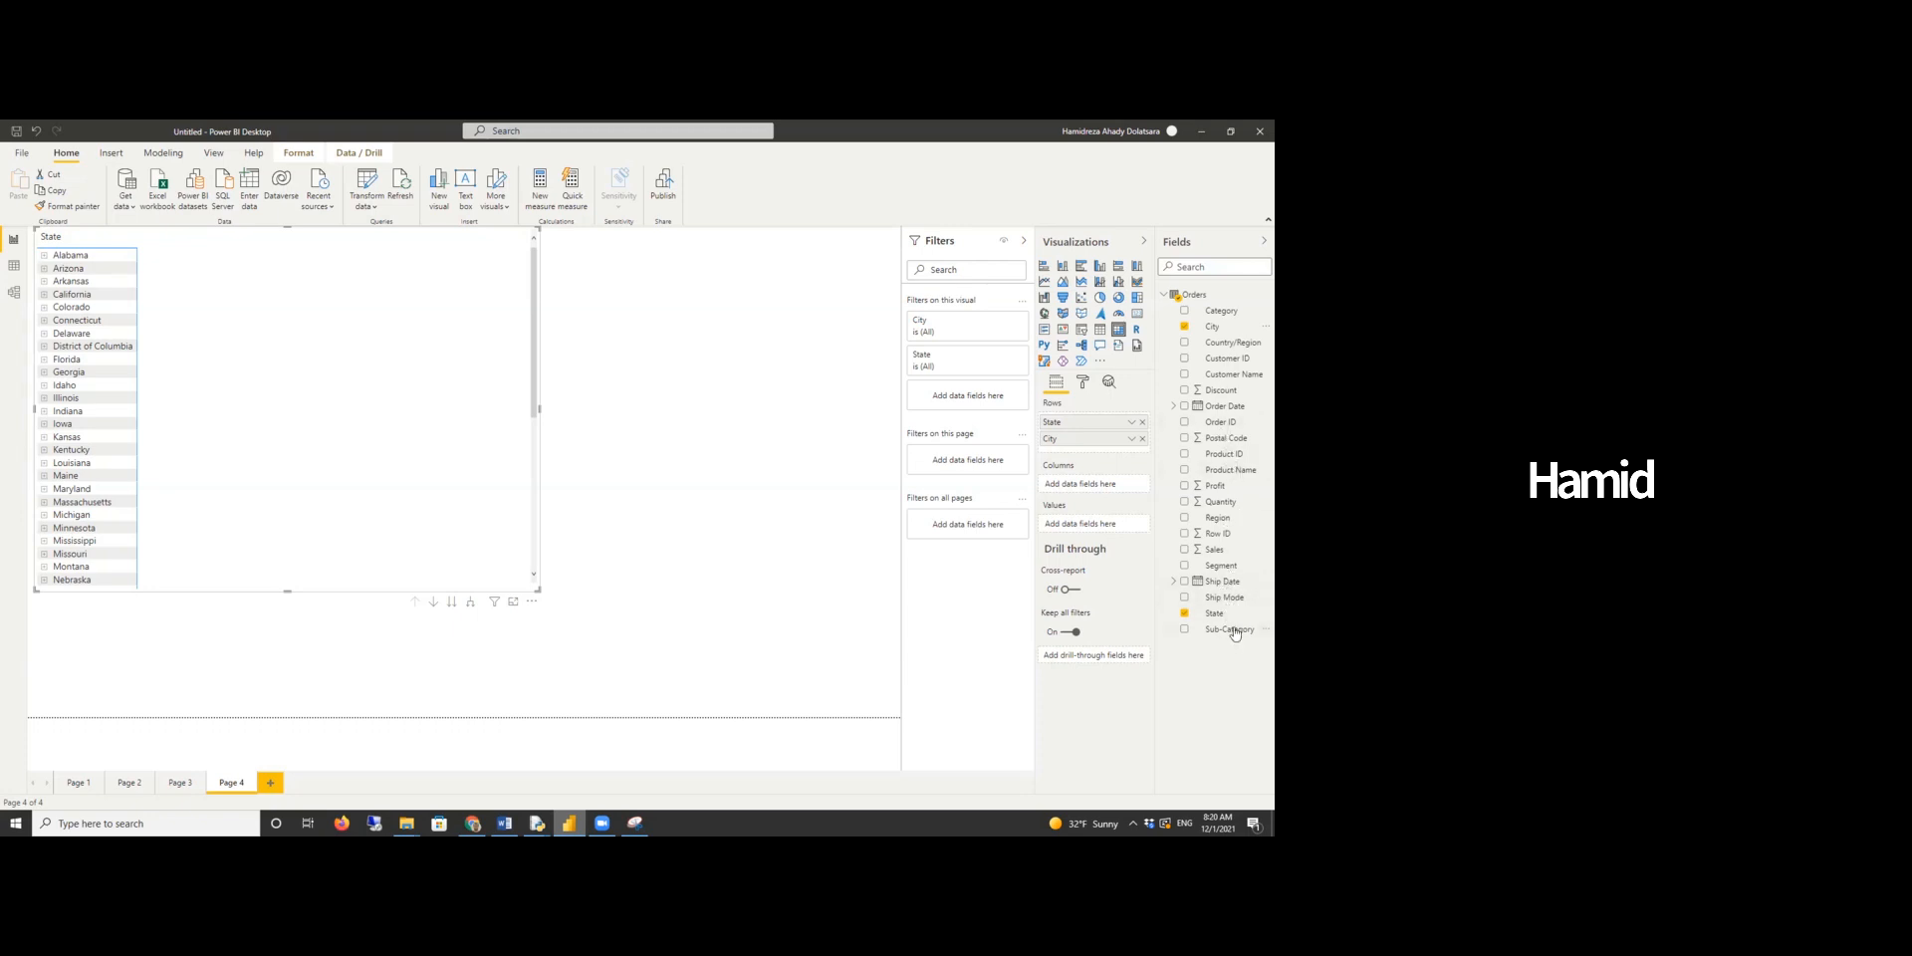
left_click_drag(1223, 502, 1103, 531)
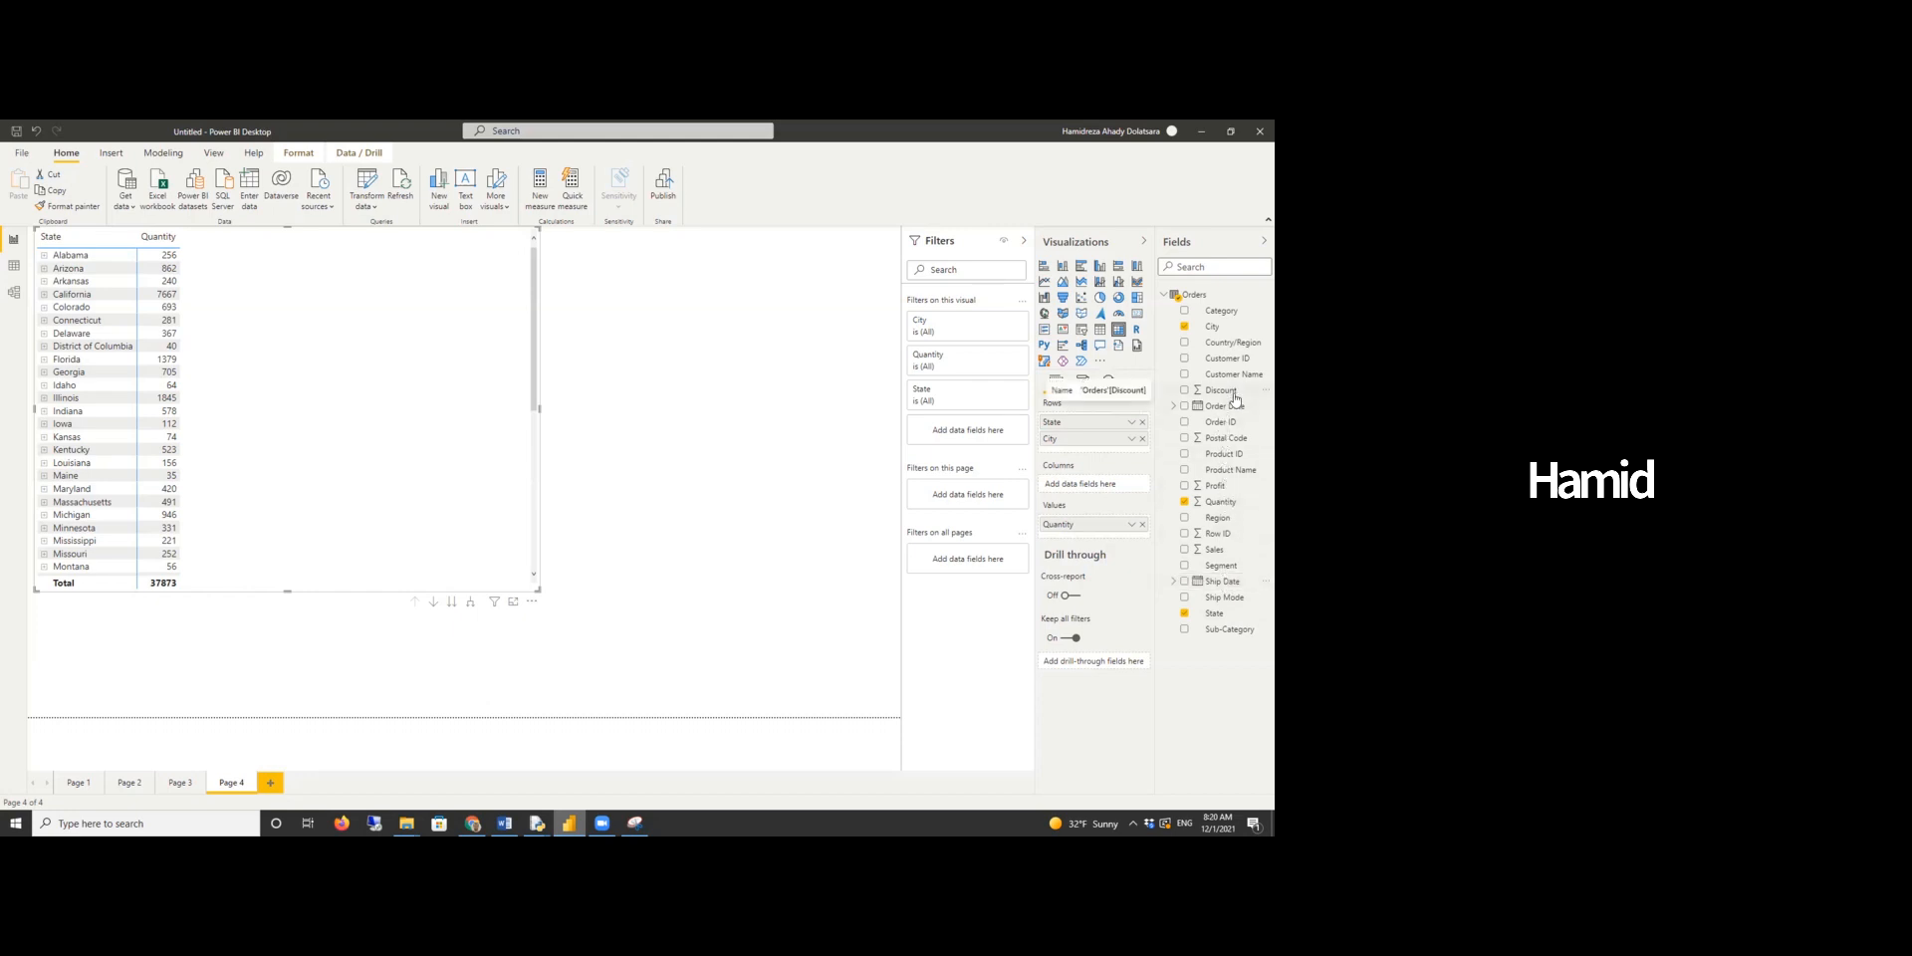
left_click_drag(1223, 598, 1102, 482)
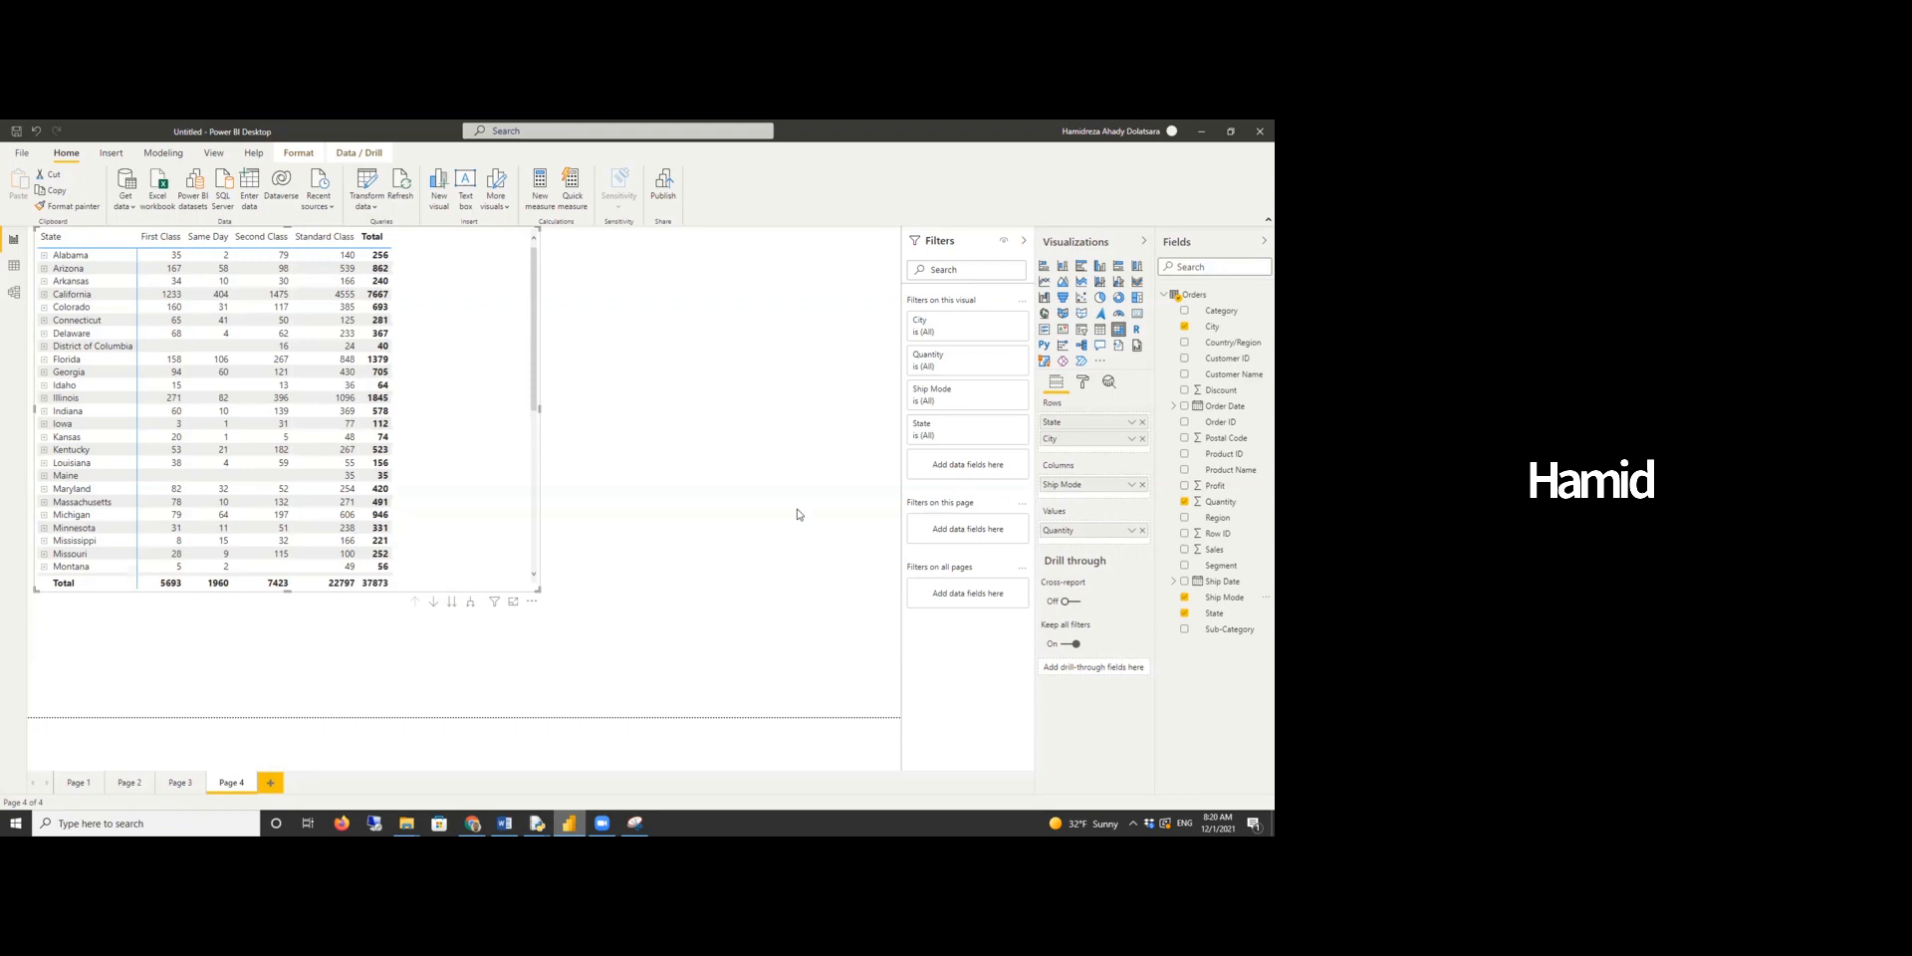
left_click(365, 245)
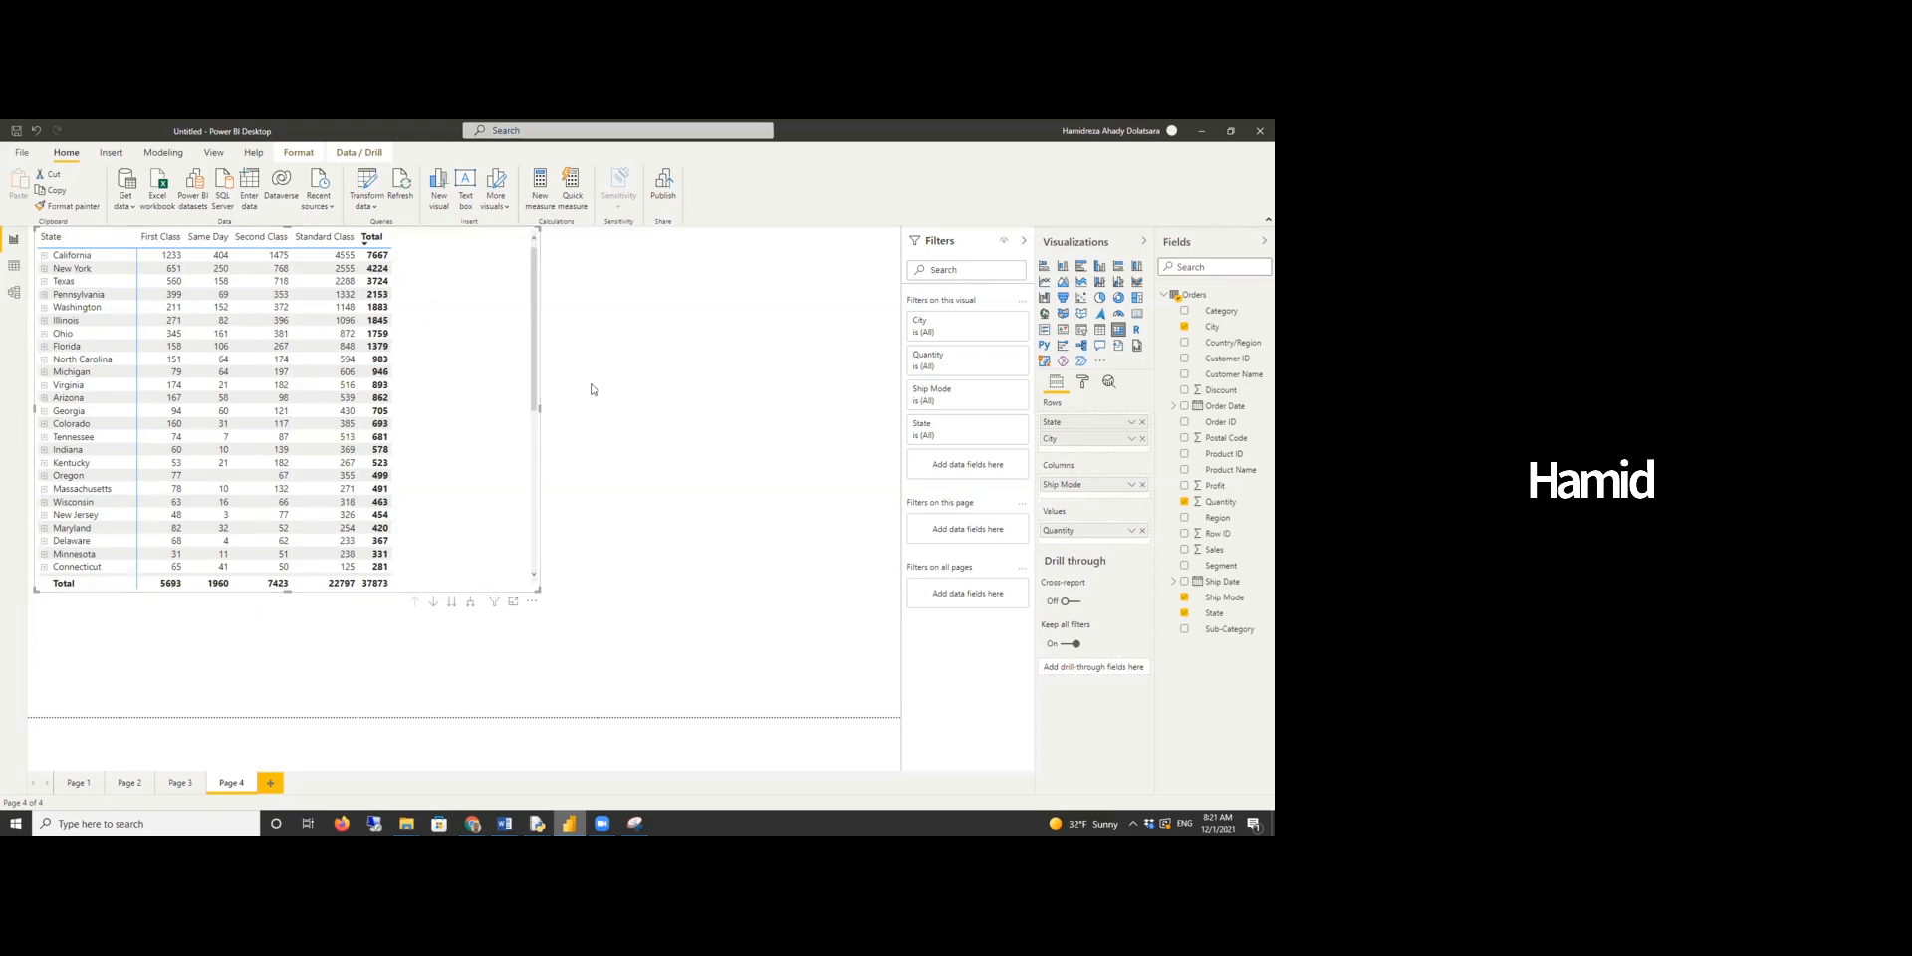
- Expand California to list its cities and enlarge the matrix visual
left_click(44, 259)
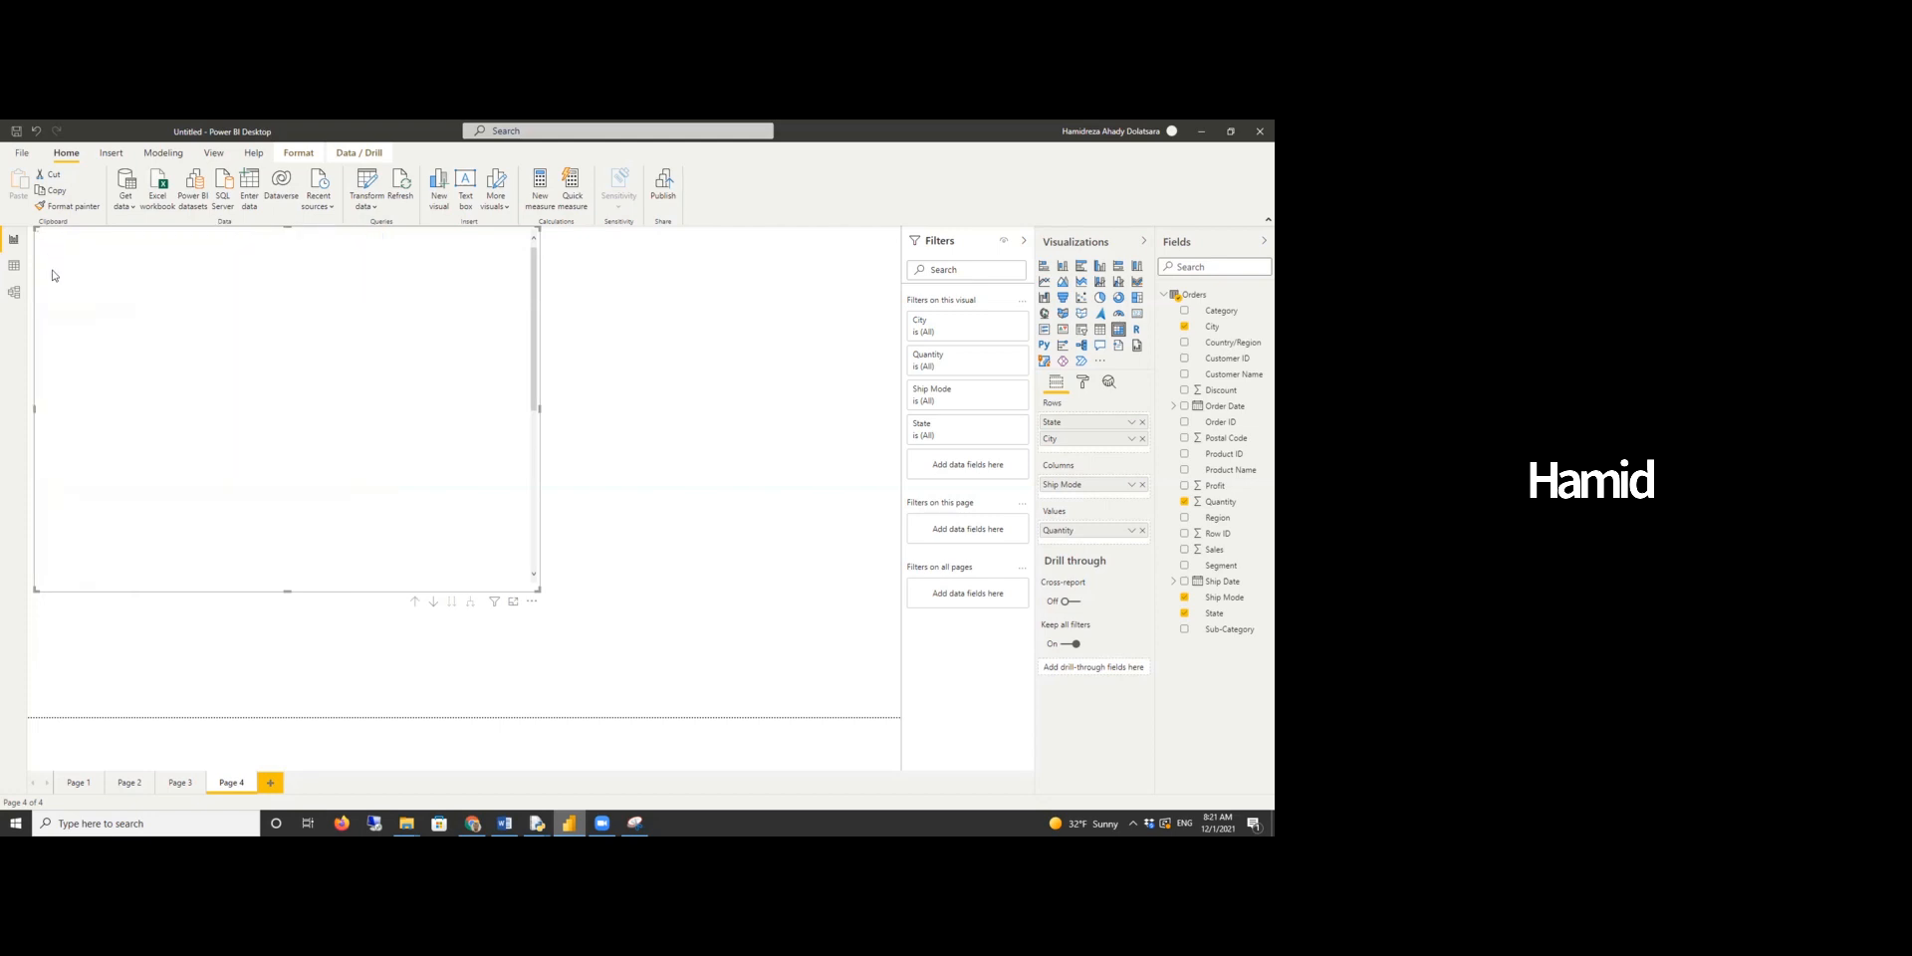
scroll(114, 409, "down", 10)
scroll(113, 409, "down", 10)
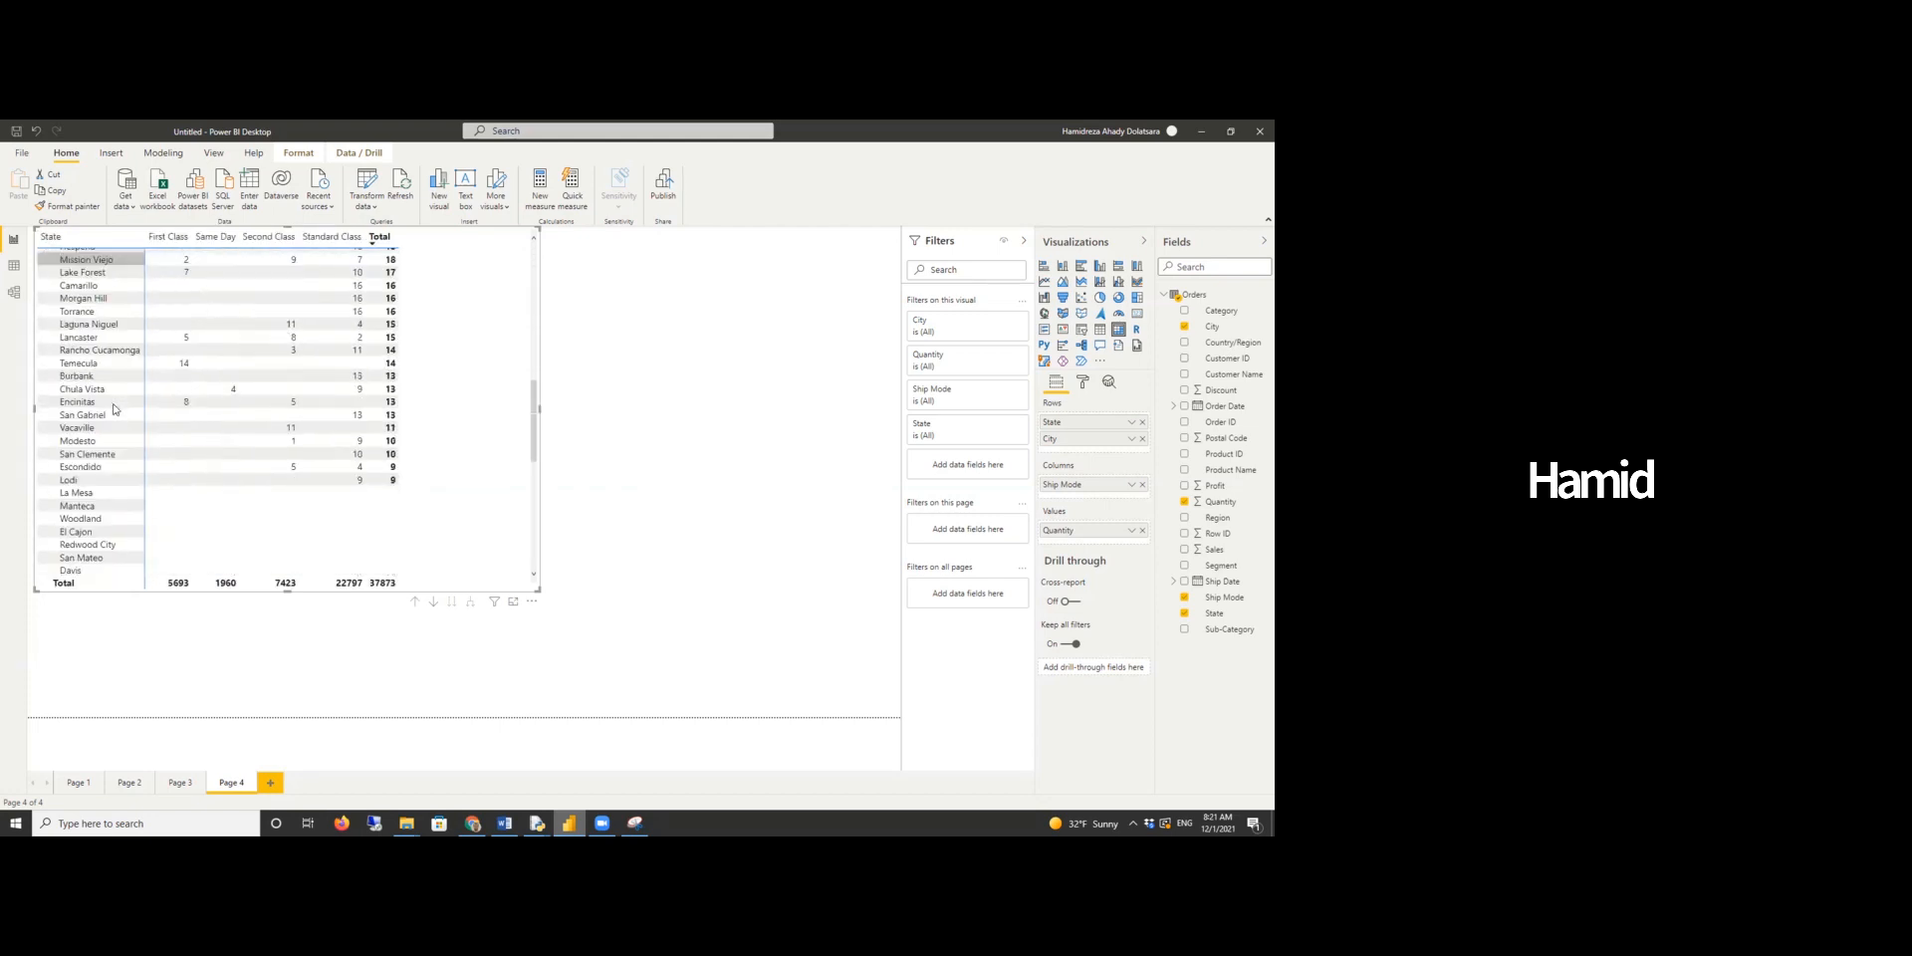
scroll(113, 409, "up", 20)
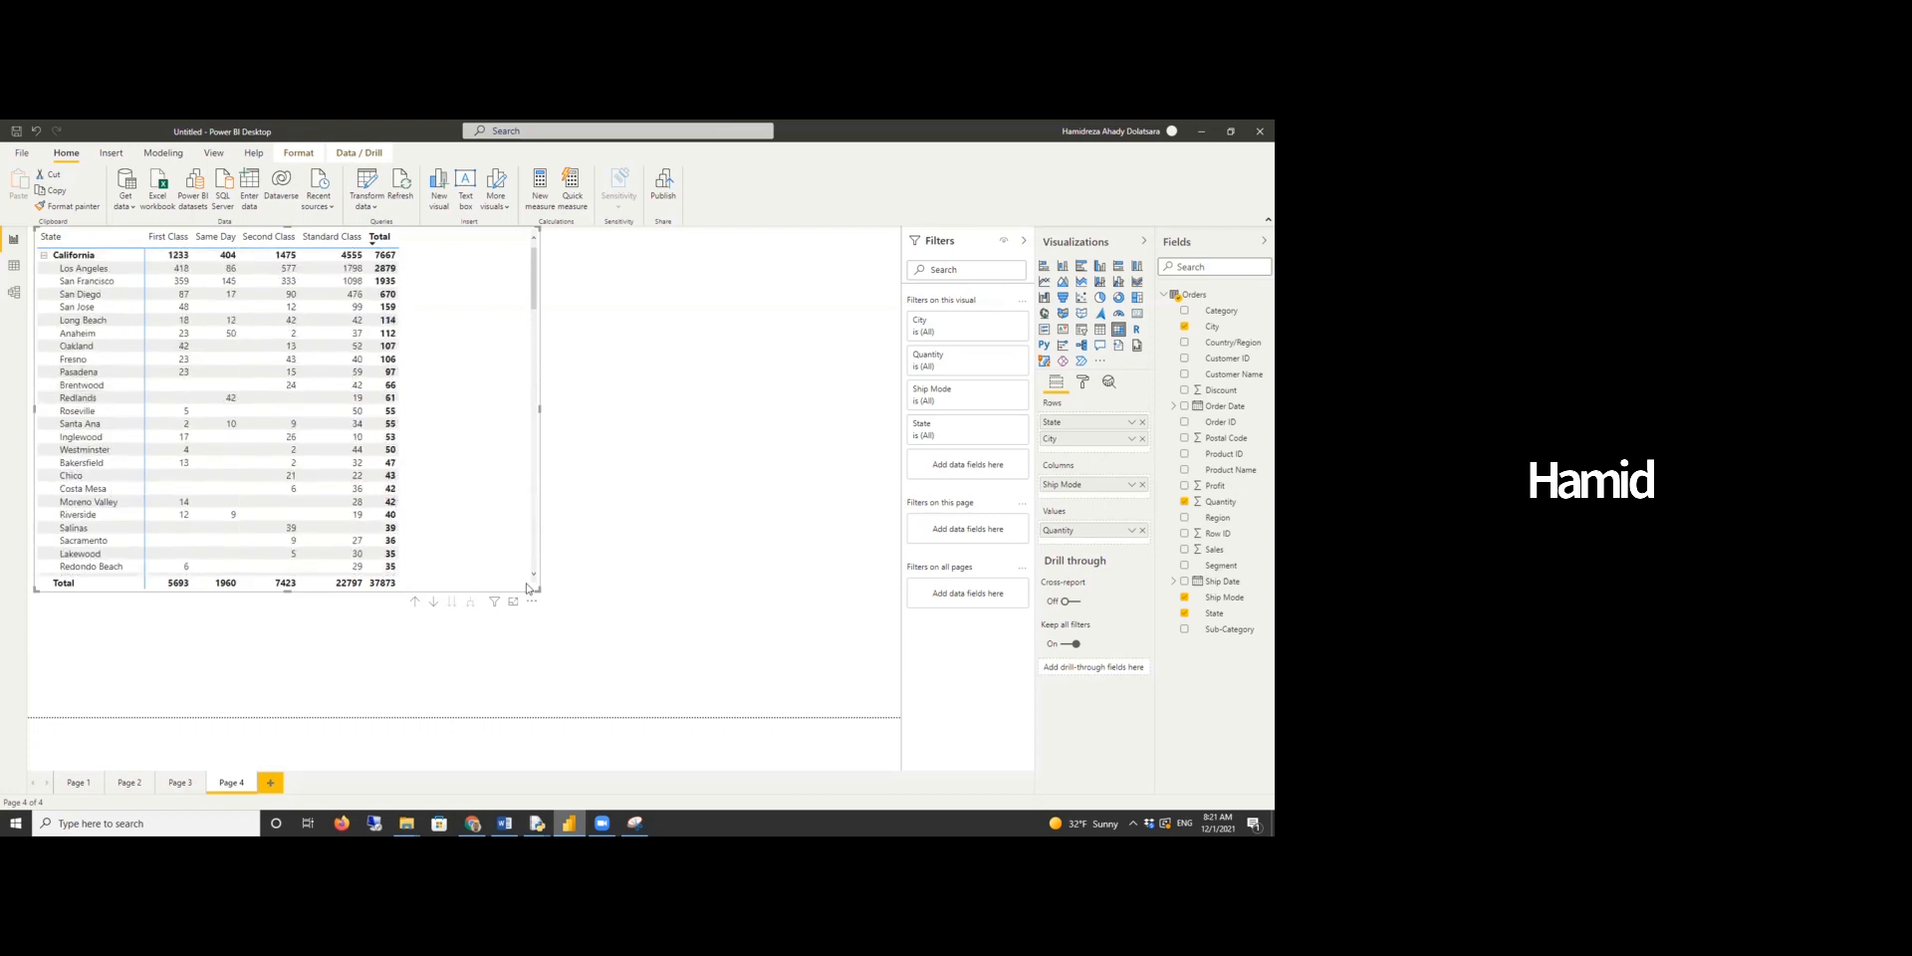
left_click_drag(535, 590, 655, 707)
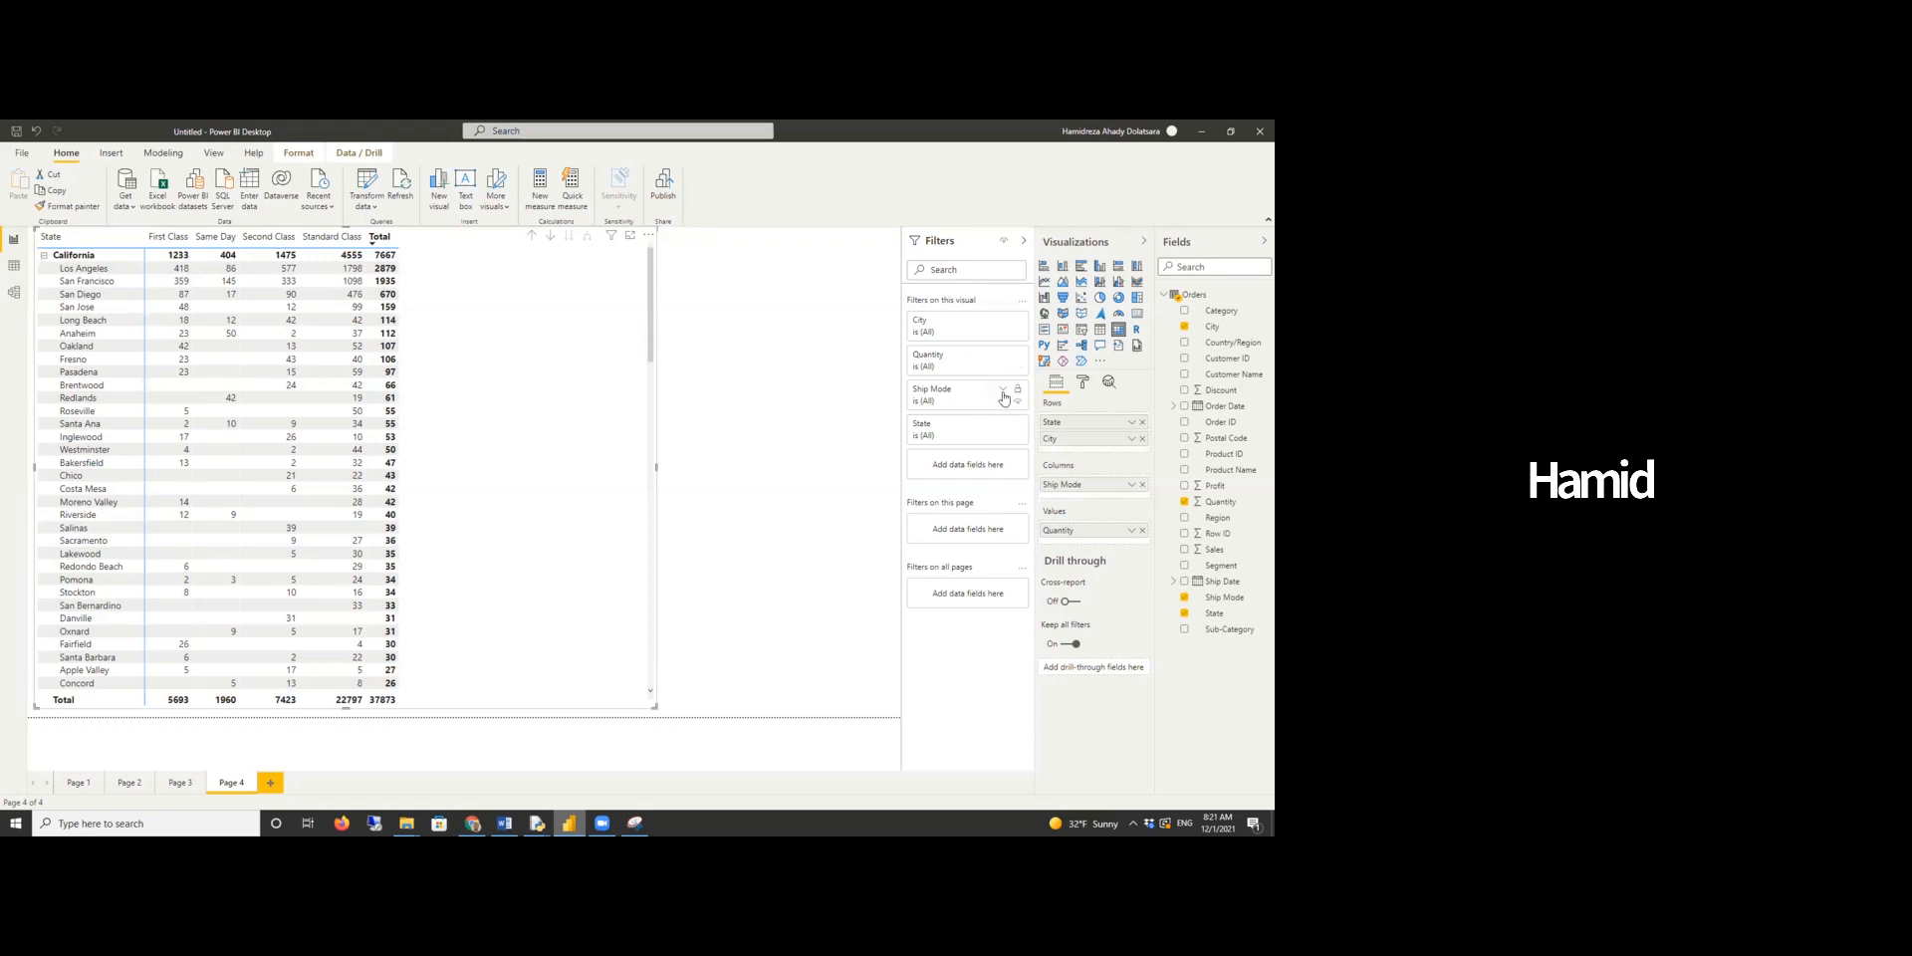
- Filter the matrix by State to show California only
left_click(1002, 425)
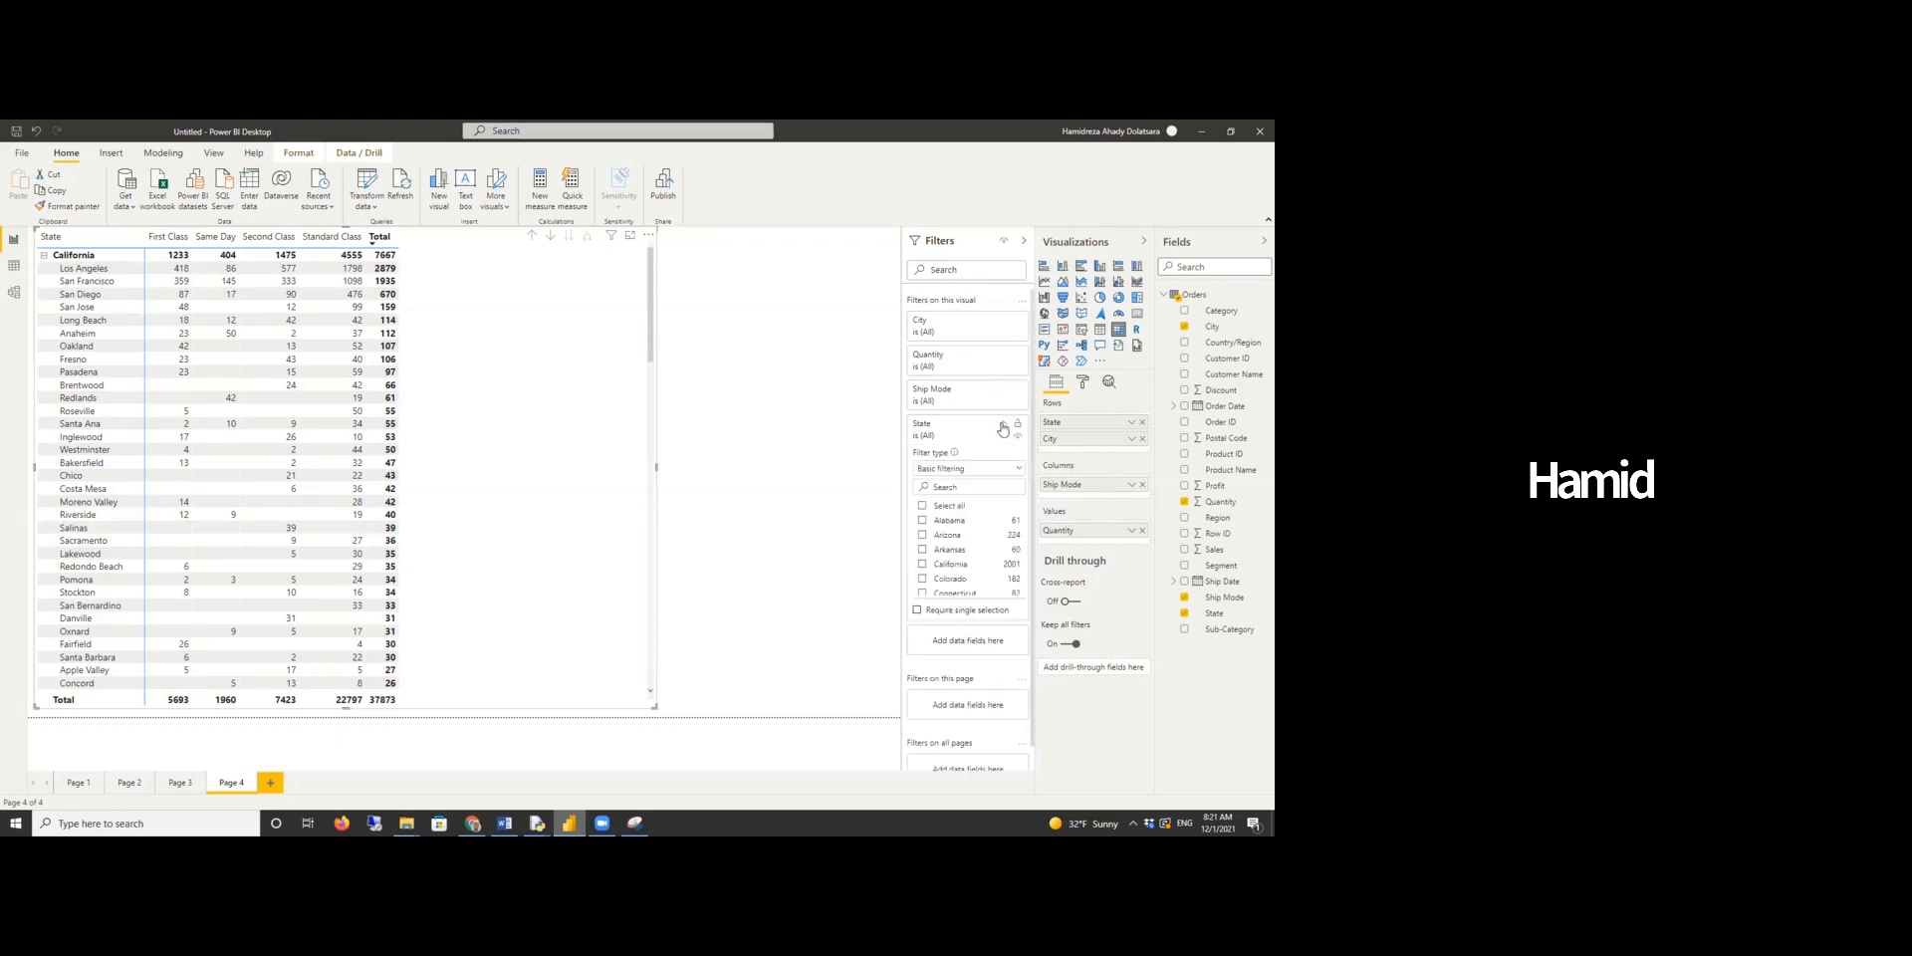
left_click(923, 565)
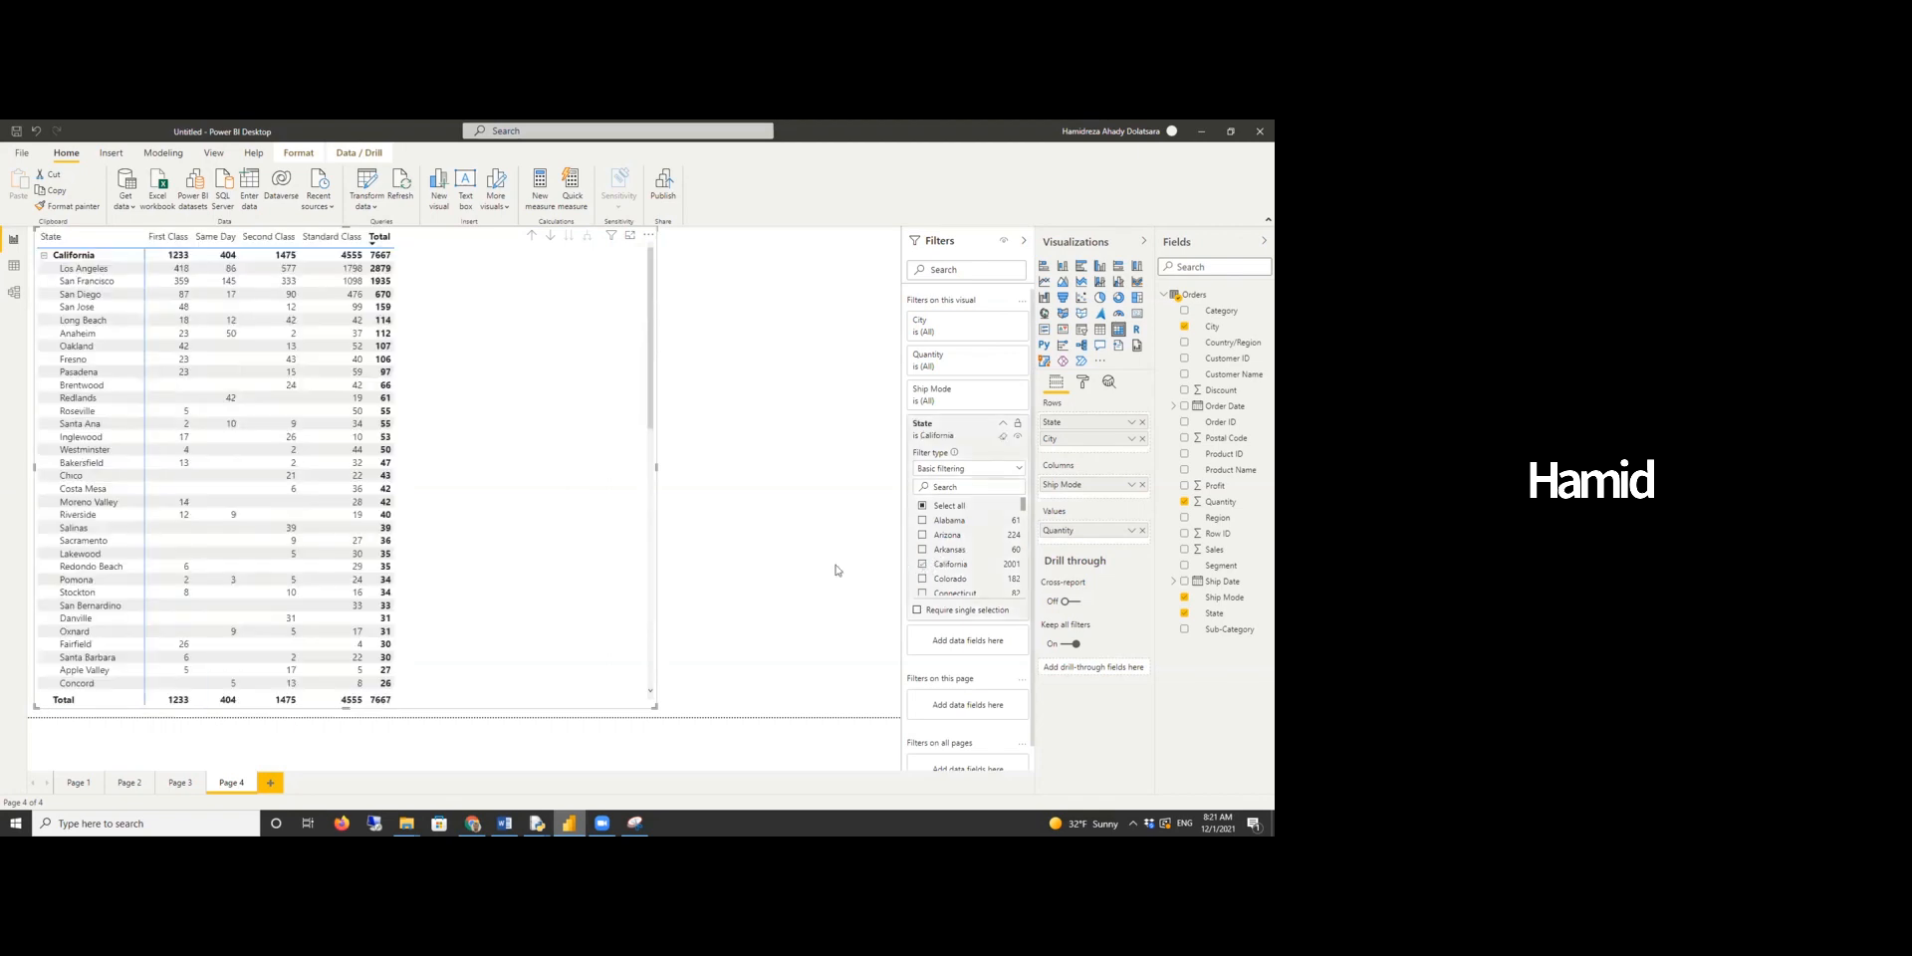
scroll(520, 488, "down", 3)
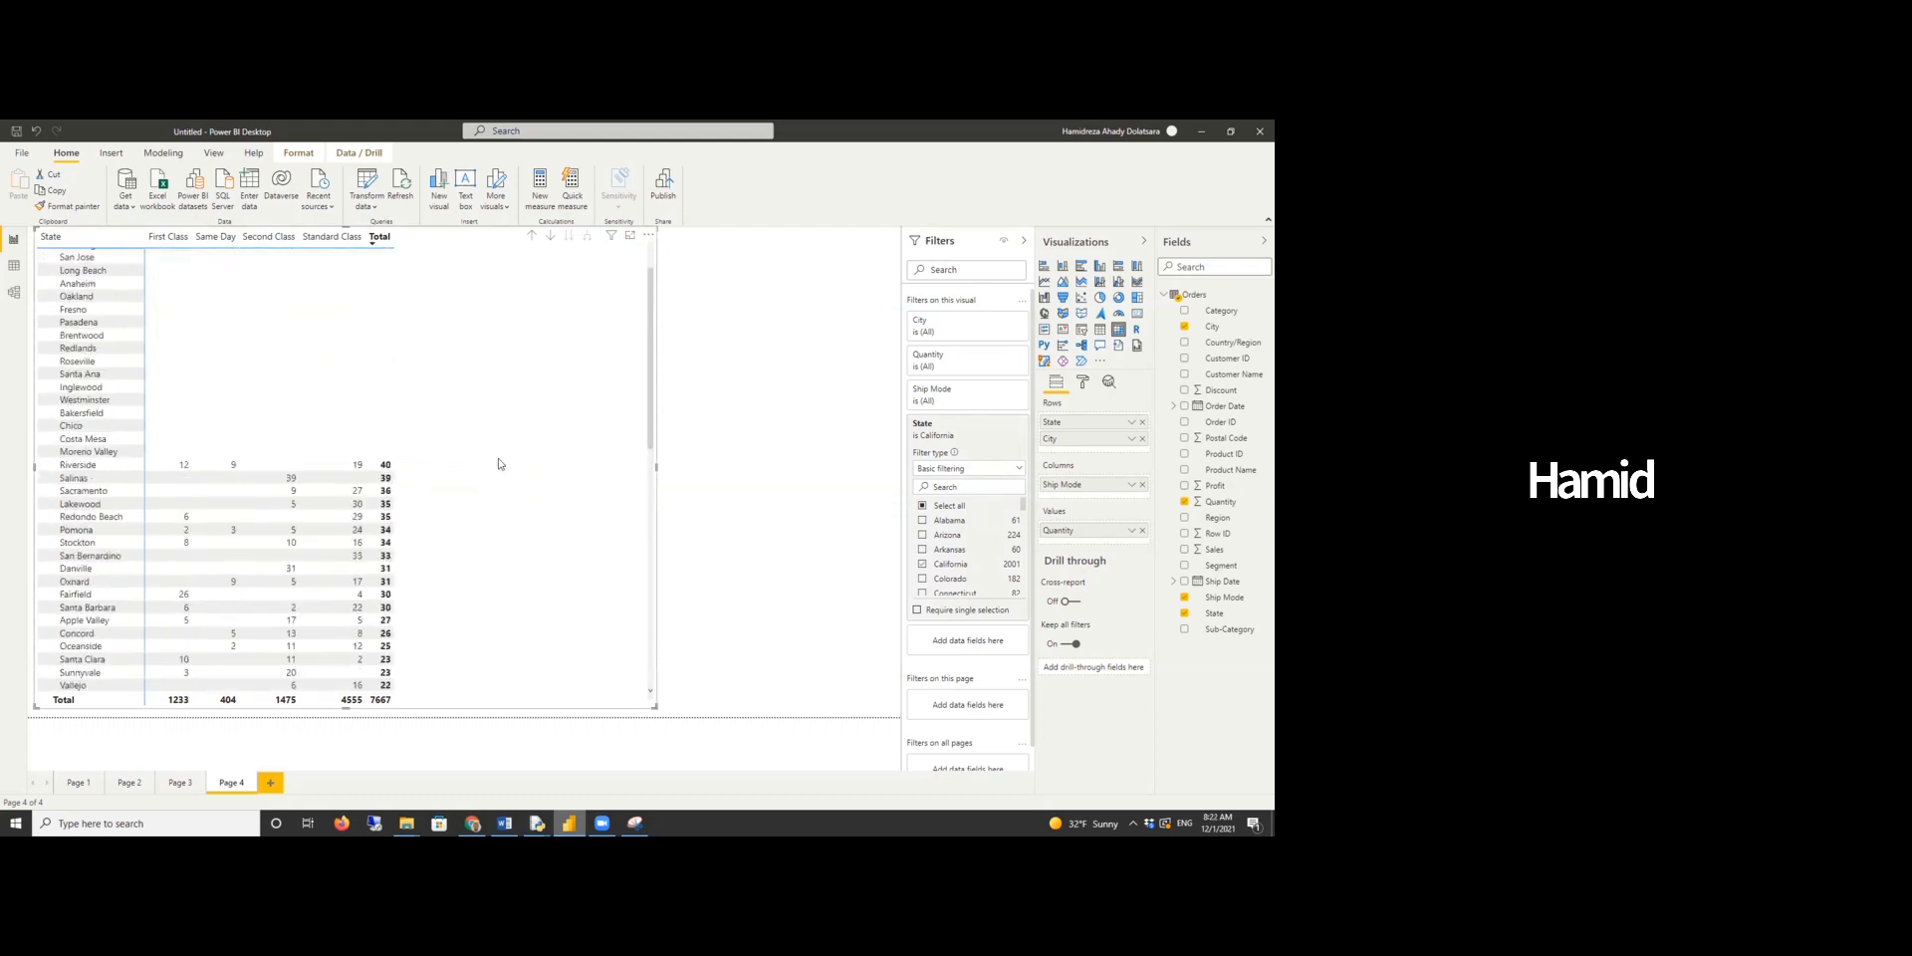
scroll(439, 426, "up", 3)
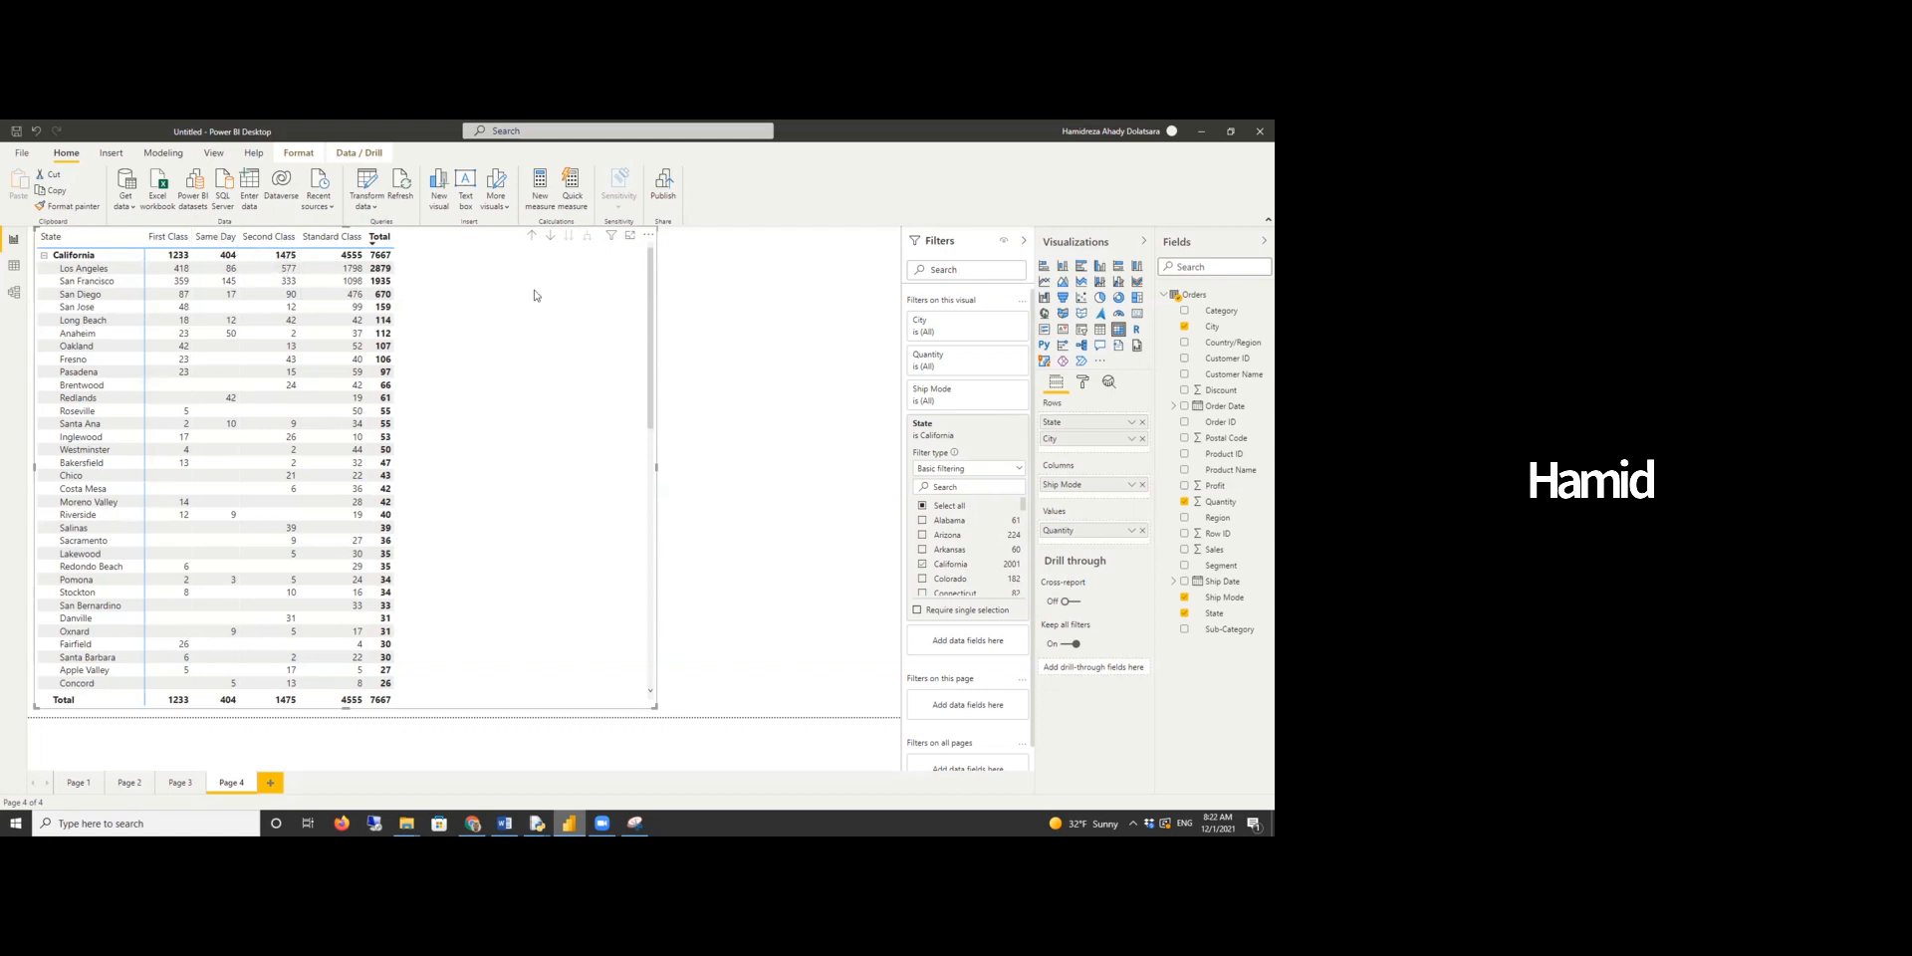
- Examine the Same Day shipping quantities for the California cities
left_click(231, 239)
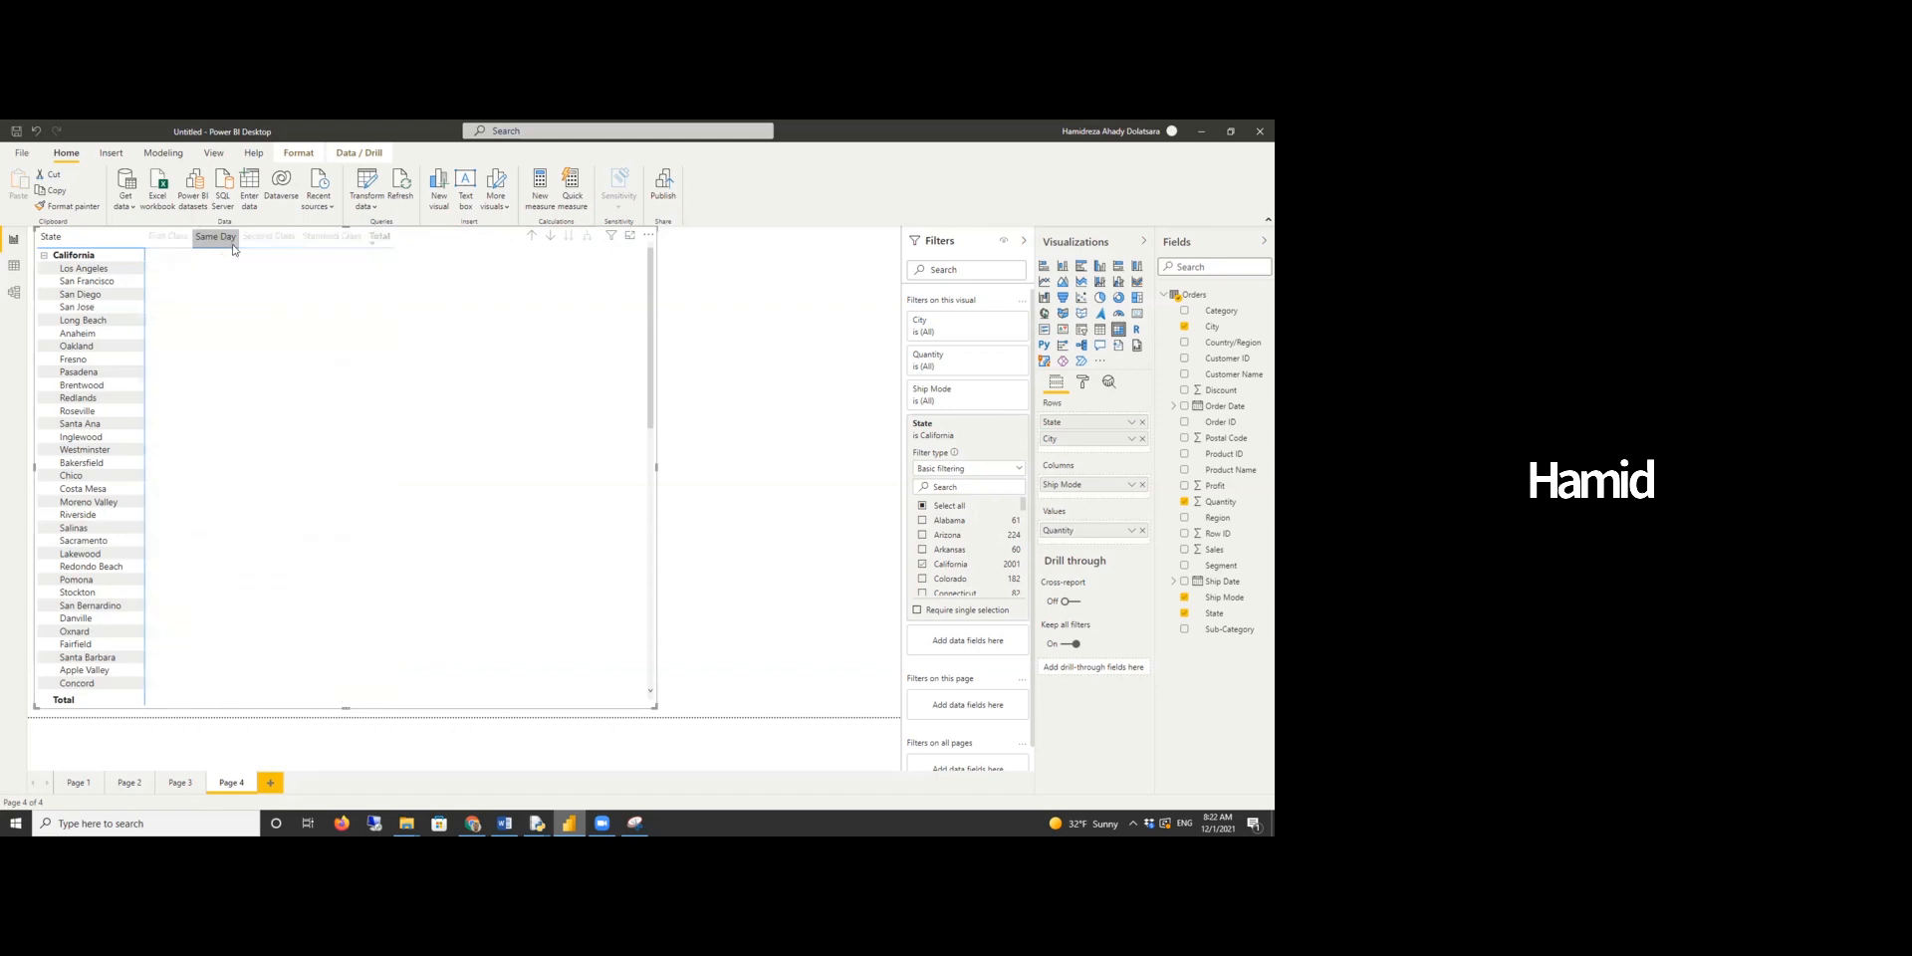
scroll(249, 378, "down", 10)
scroll(249, 384, "up", 10)
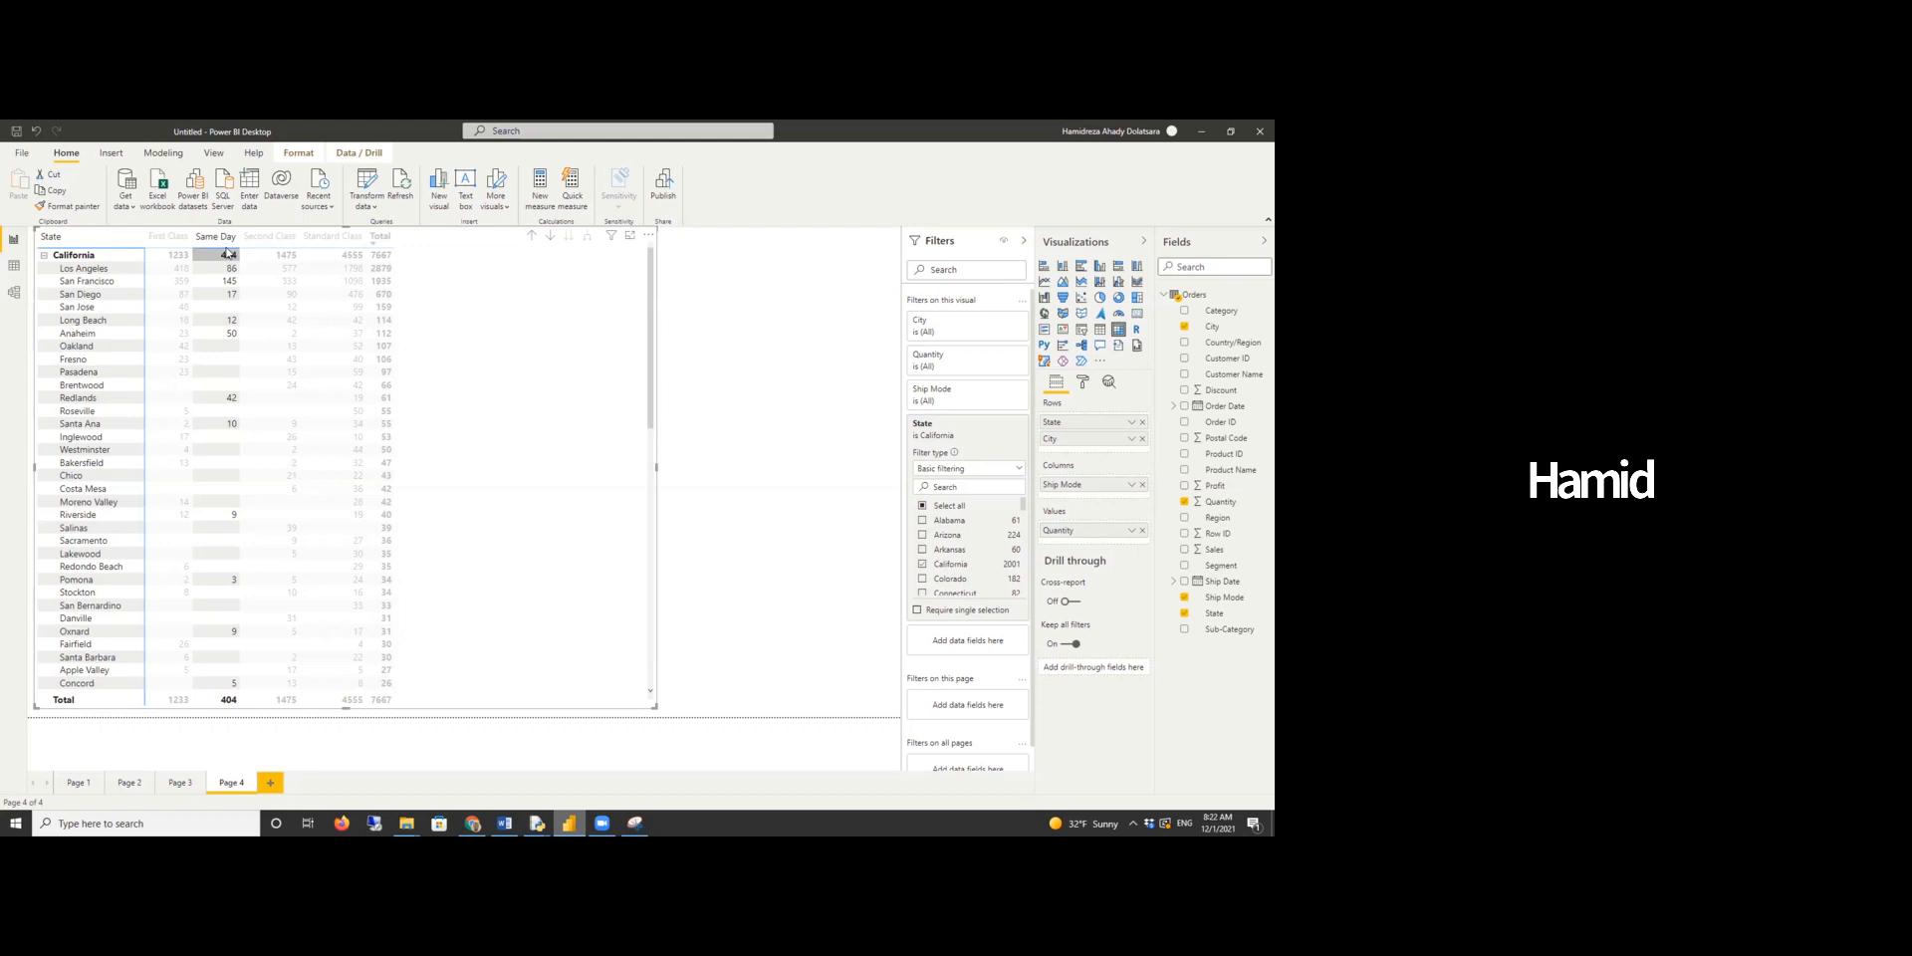
left_click(433, 280)
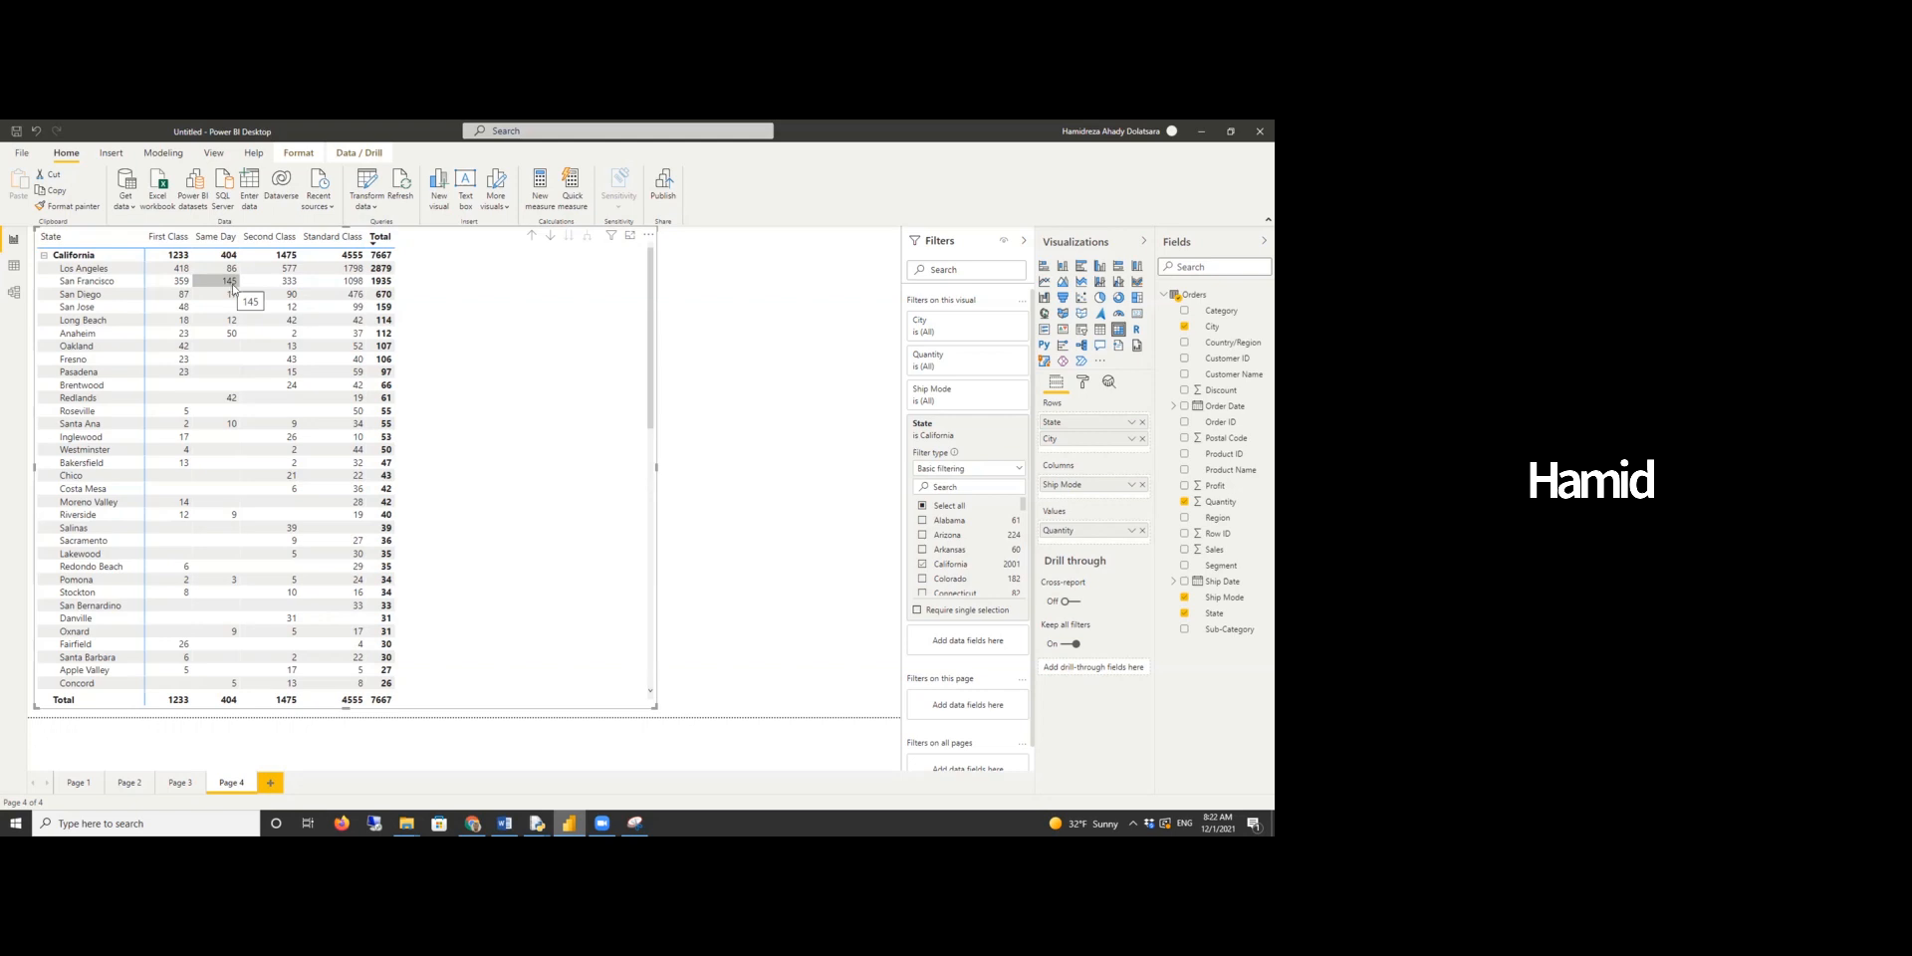
scroll(199, 367, "down", 10)
scroll(201, 375, "up", 10)
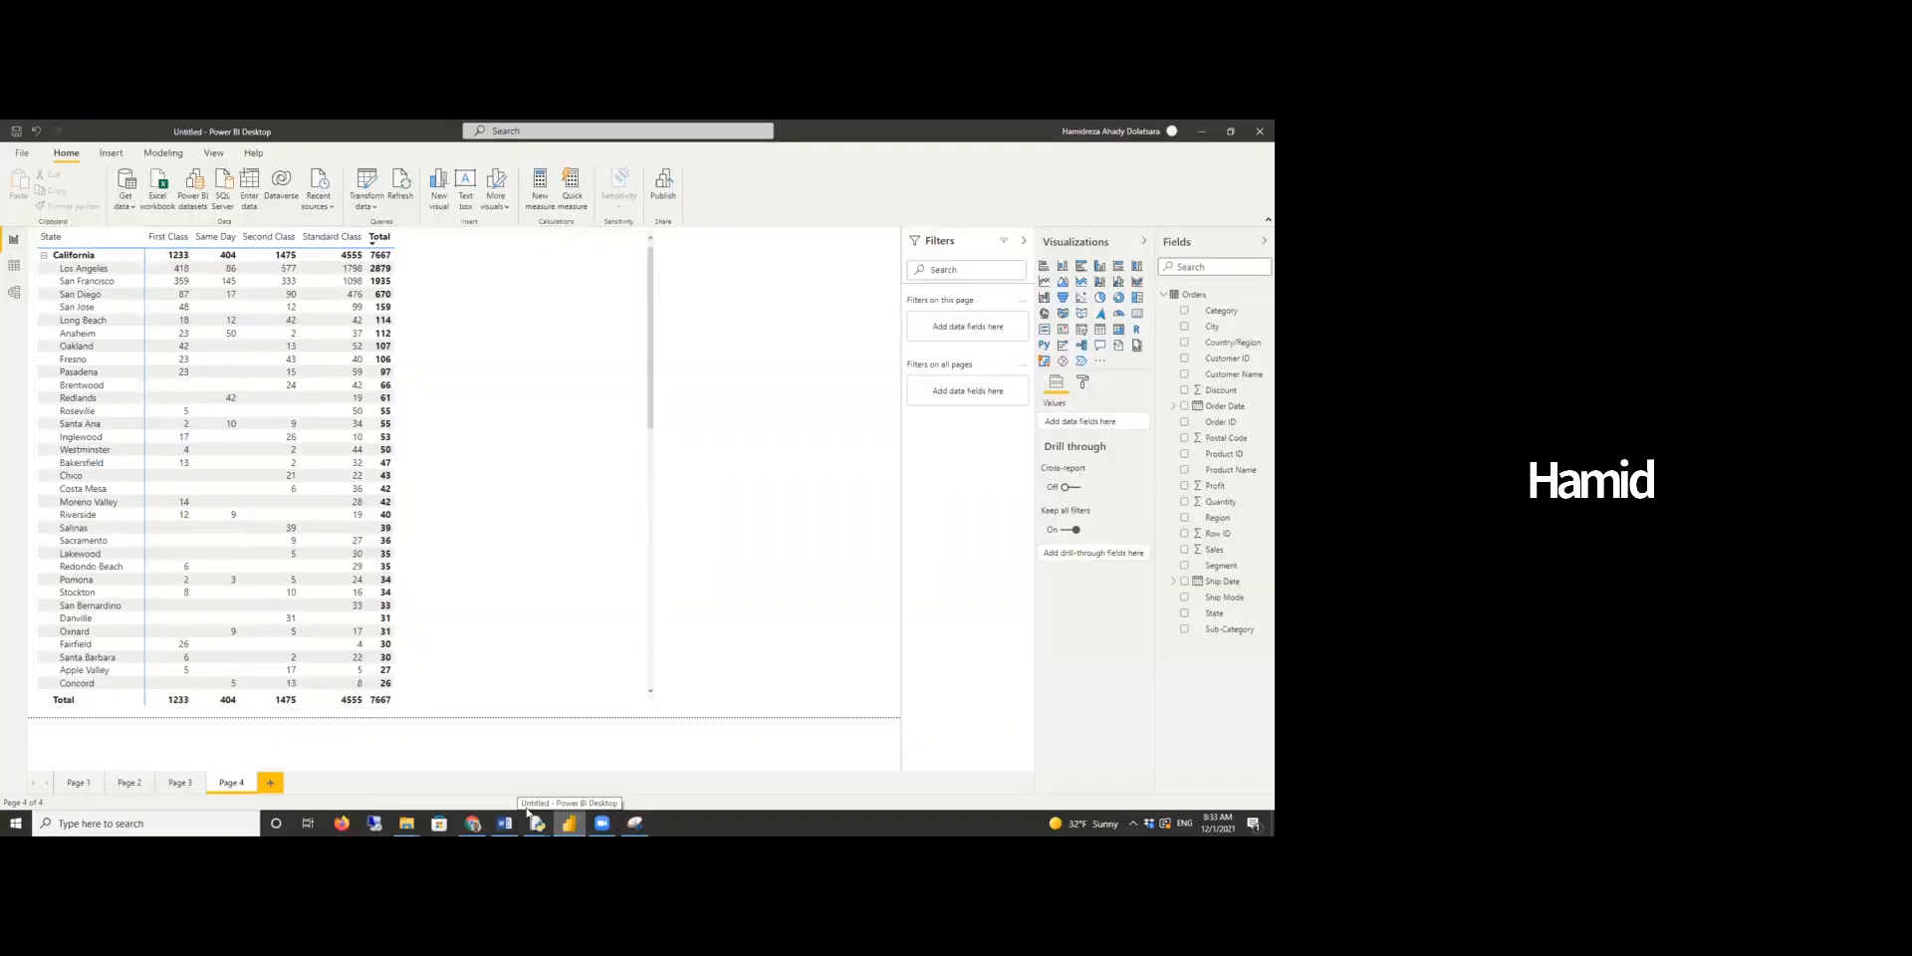
- Switch to the Word report and read the question on Texas city profit by category
left_click(505, 822)
scroll(717, 549, "down", 5)
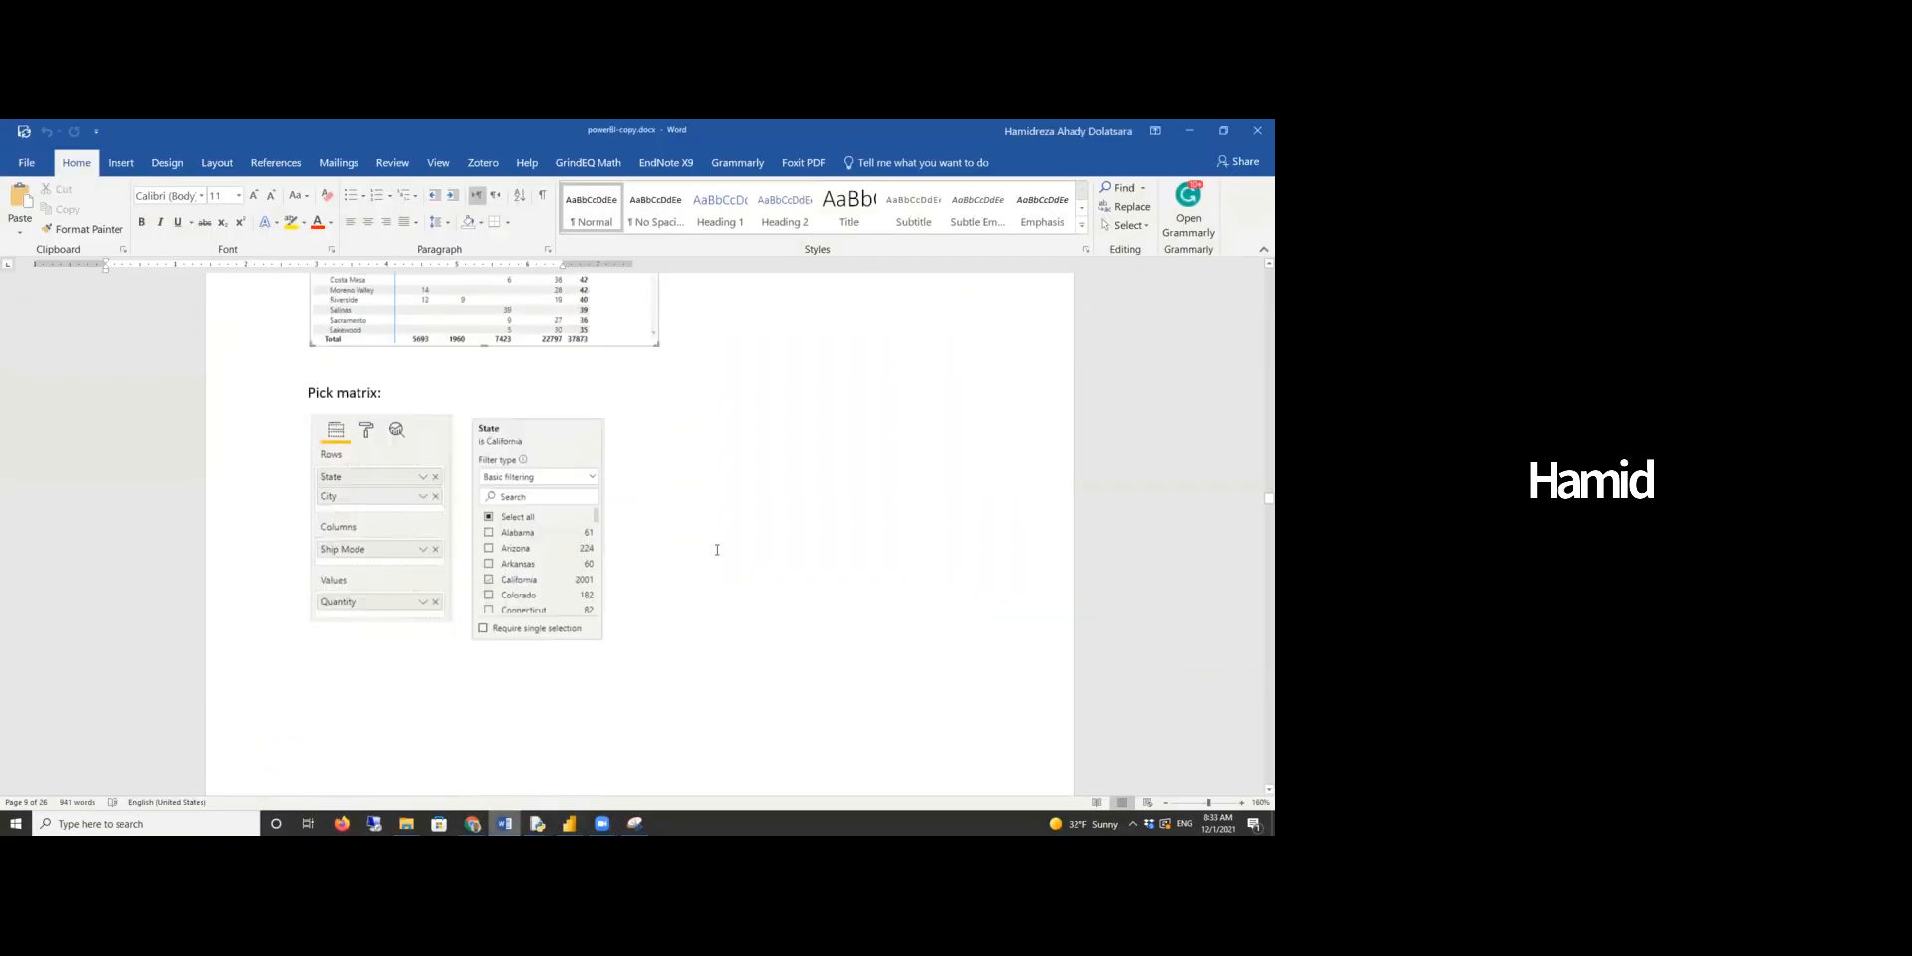
scroll(717, 549, "down", 8)
scroll(906, 535, "down", 2)
scroll(918, 530, "up", 3)
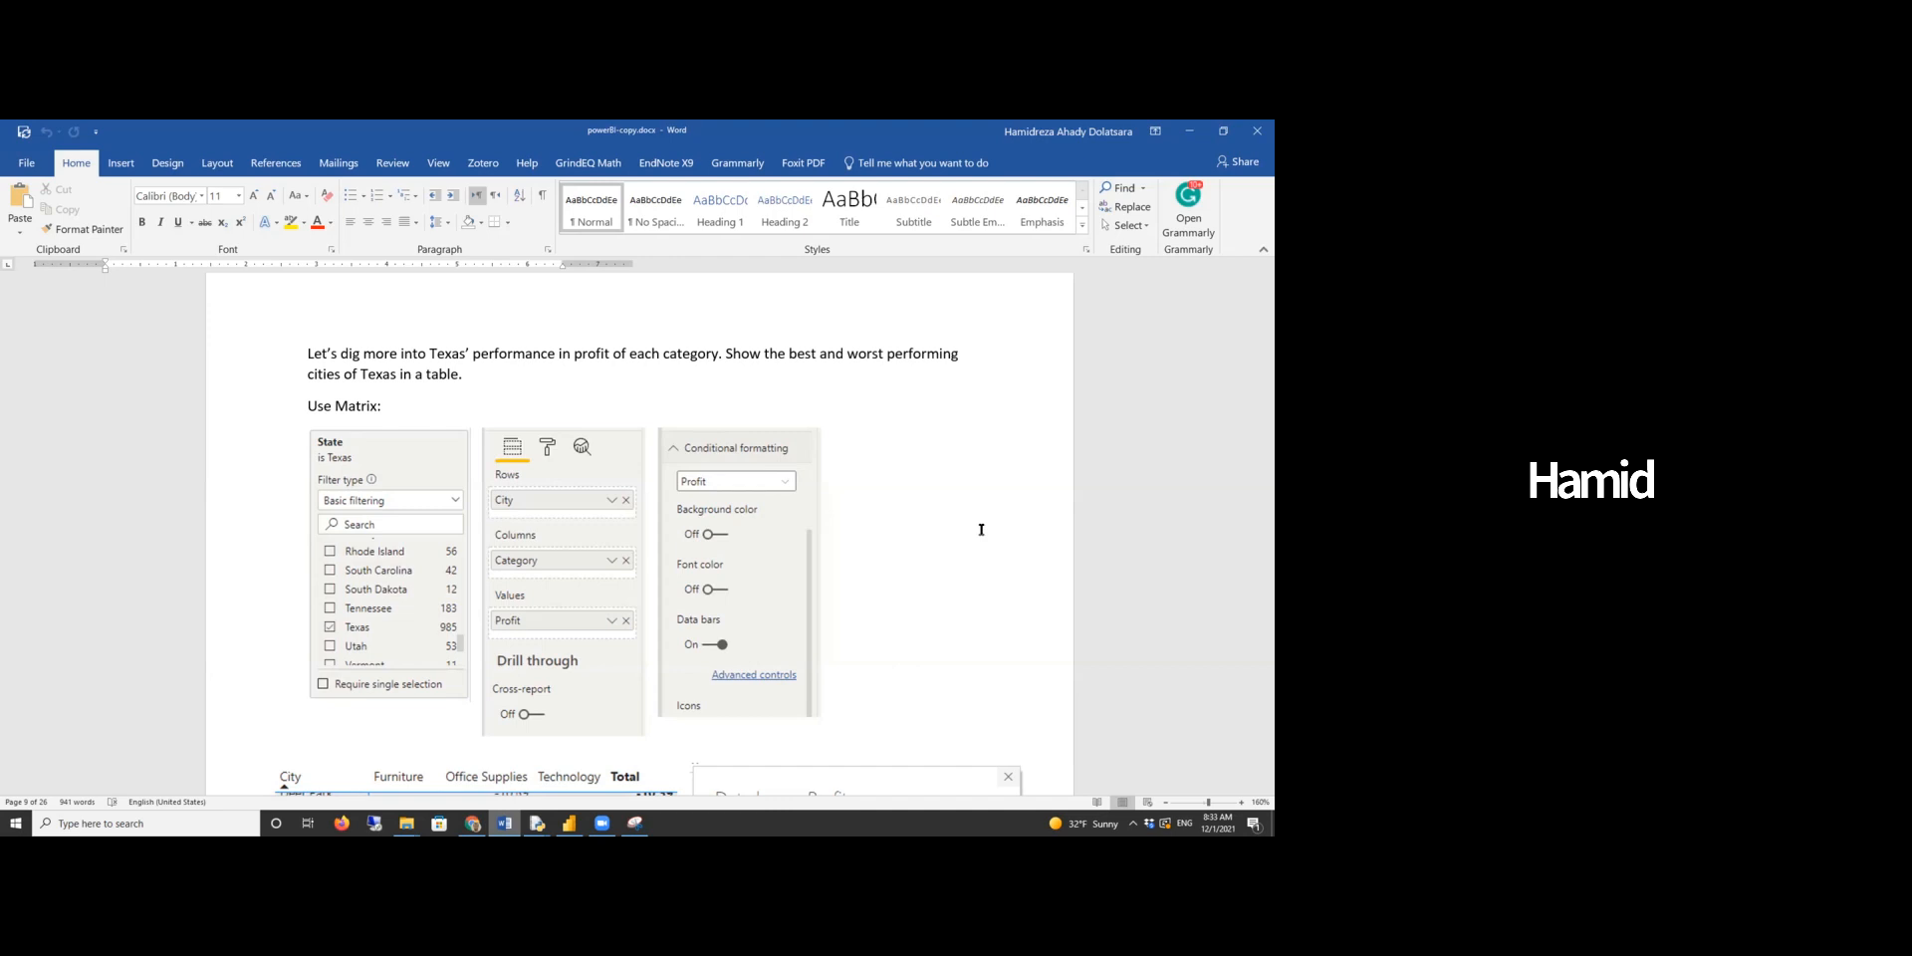
- Back in the report, add a fifth page with a matrix visual and enlarge it
left_click(568, 823)
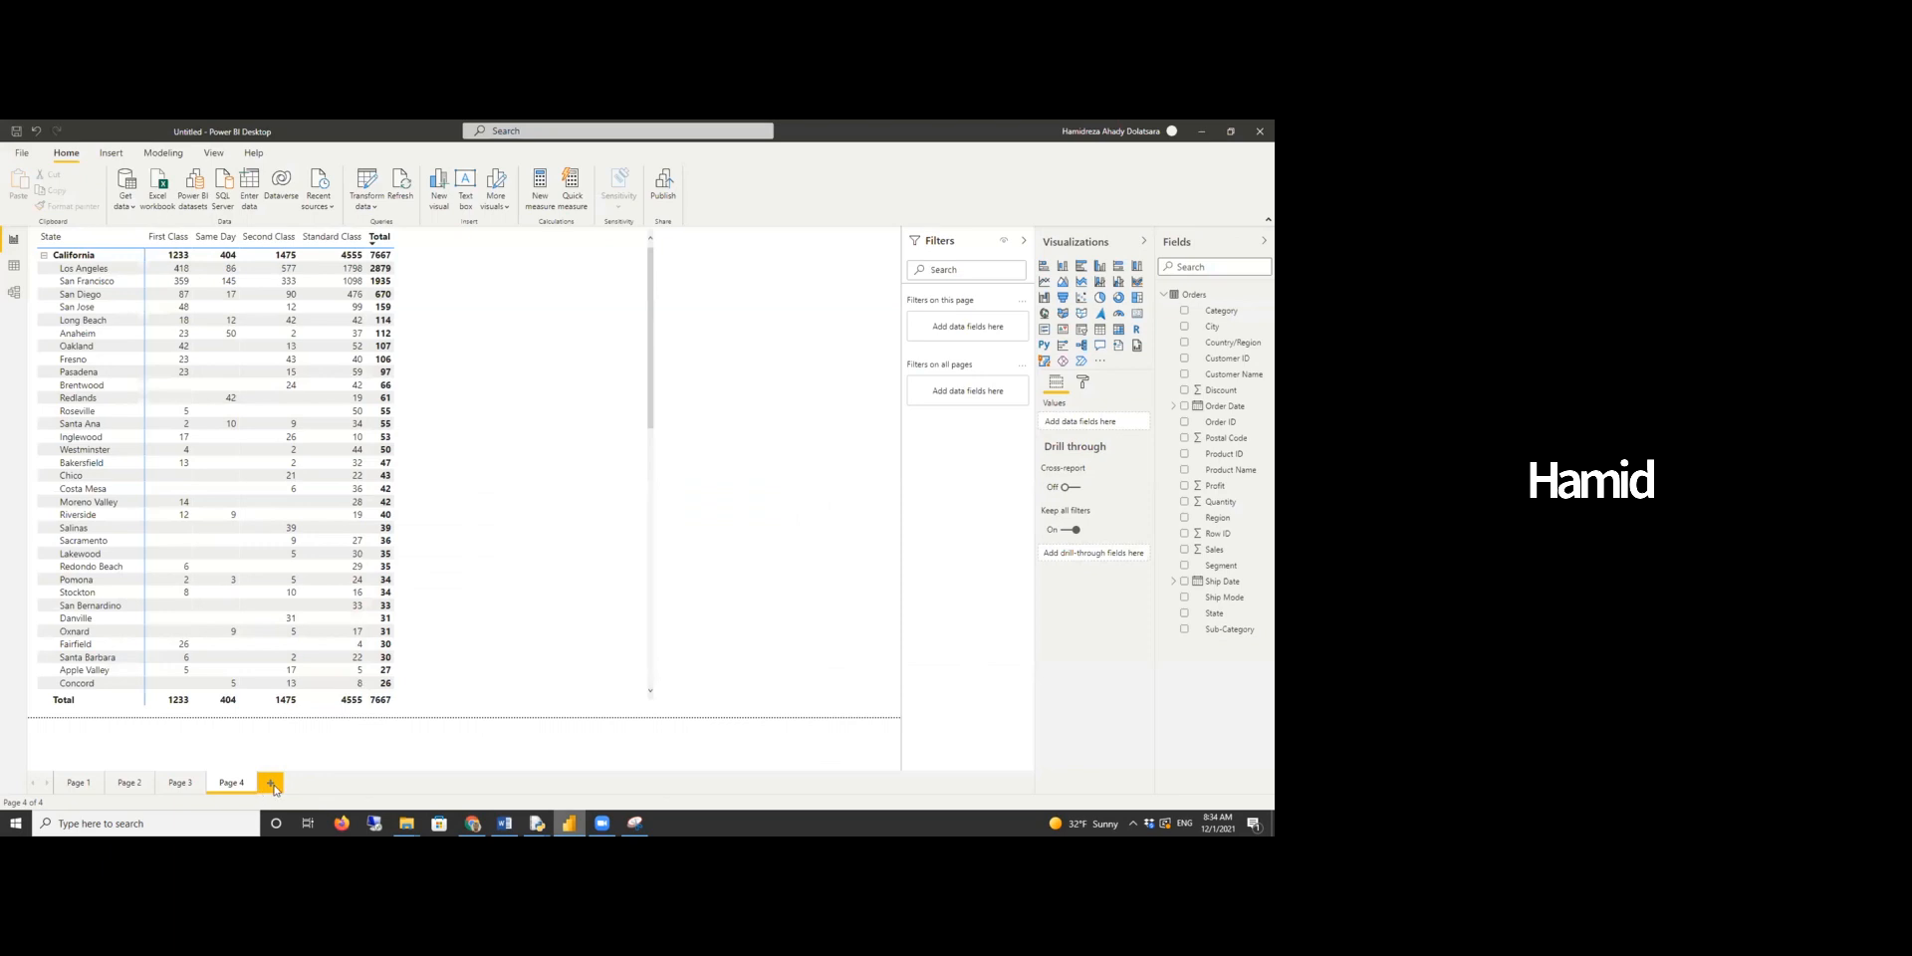
left_click(273, 785)
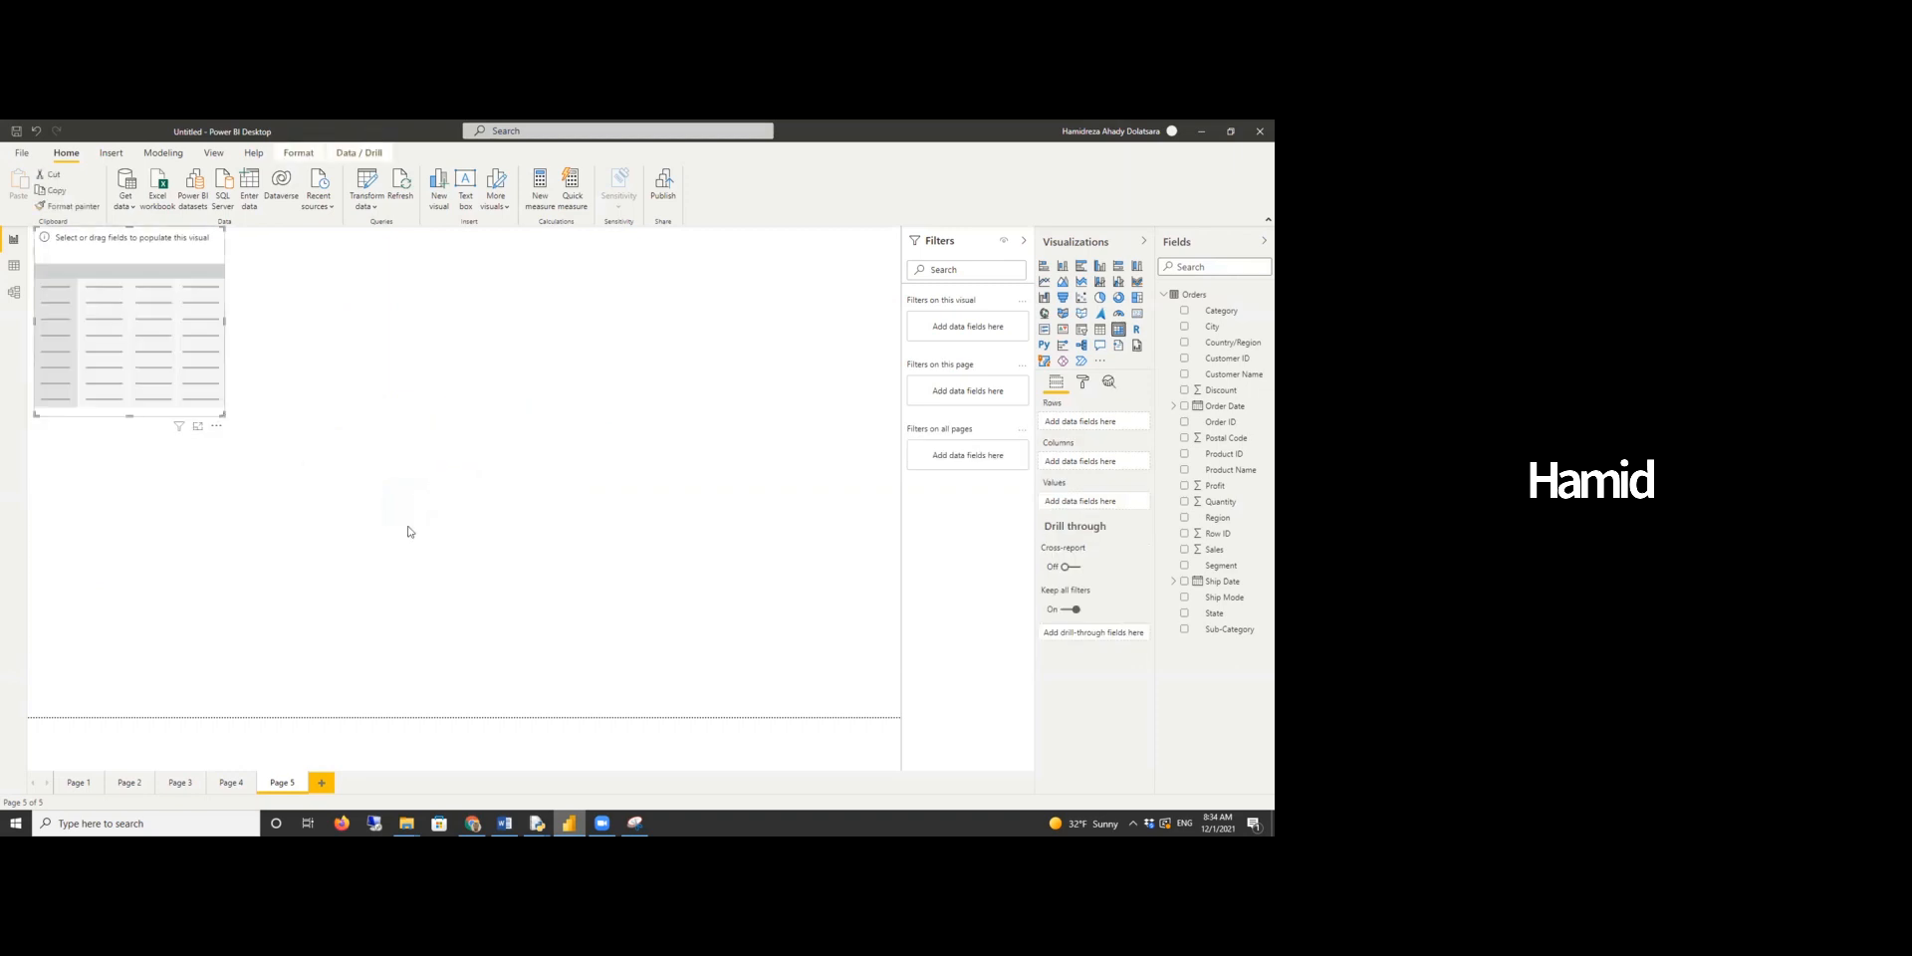
left_click_drag(407, 532, 525, 640)
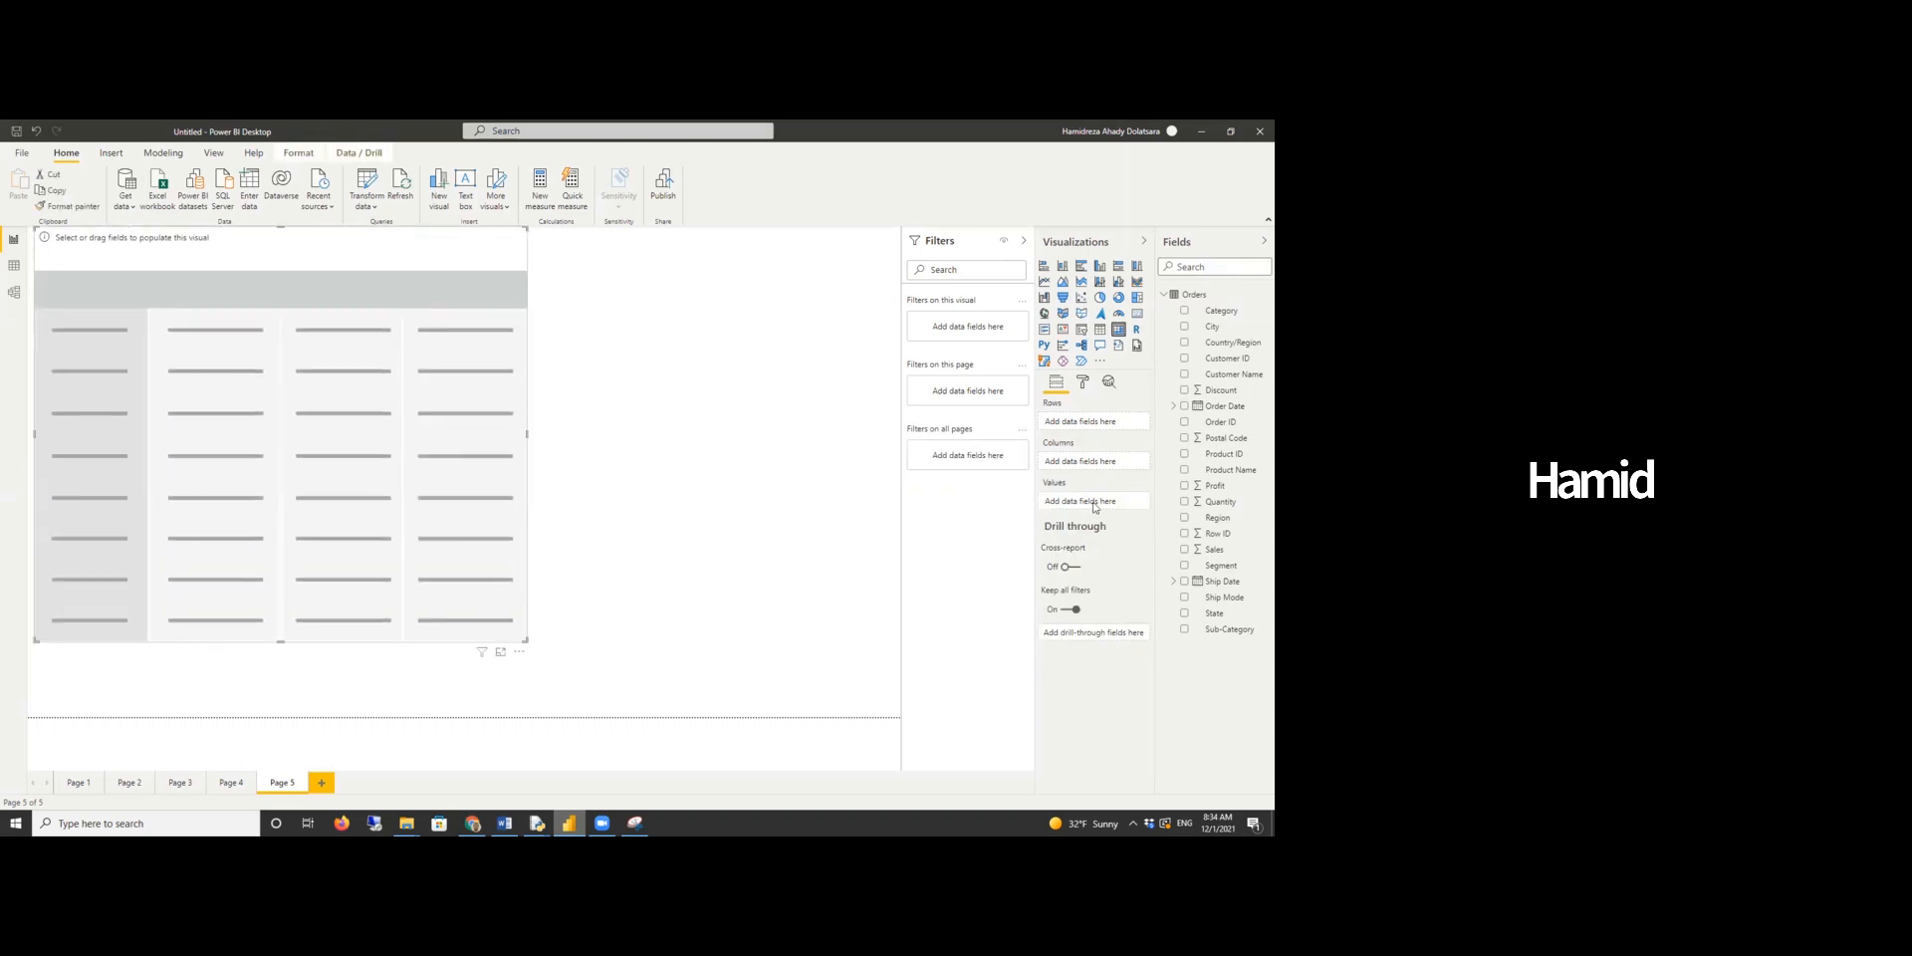
- Build the matrix with City rows, Category columns and Profit values
left_click_drag(1212, 329, 1093, 428)
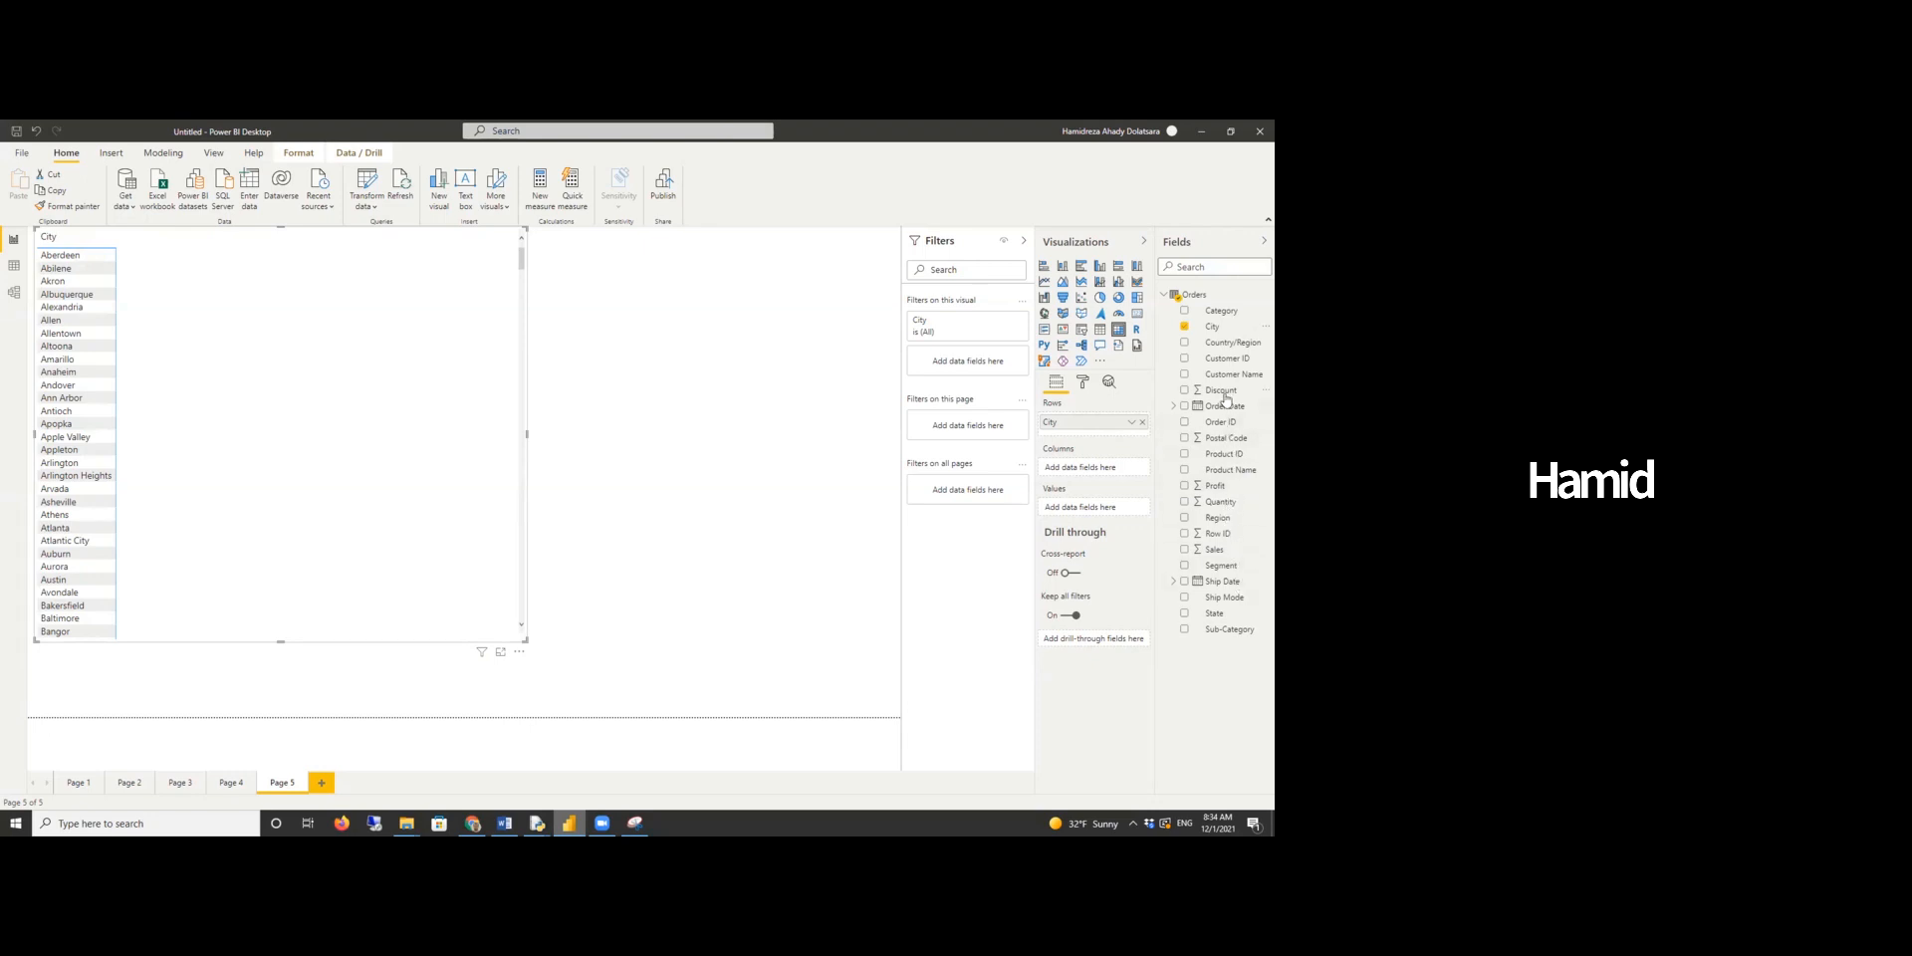
left_click_drag(1220, 311, 1112, 473)
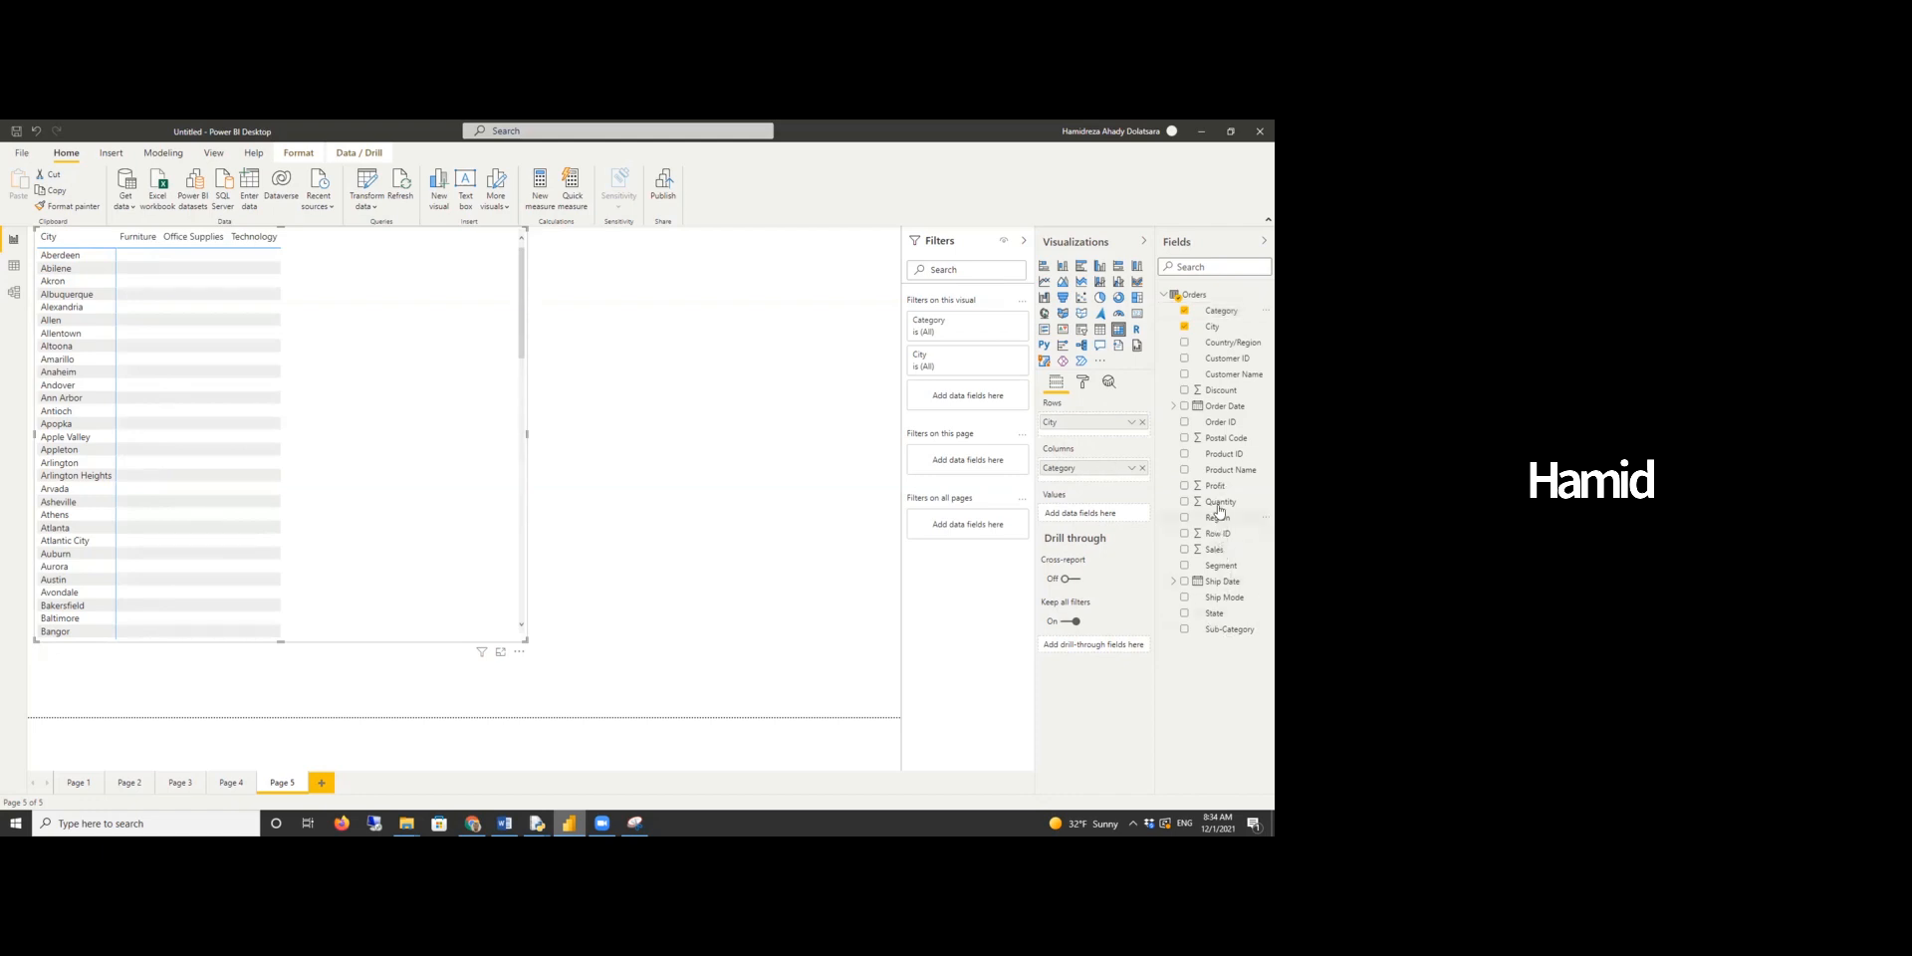
left_click_drag(1215, 484, 1081, 528)
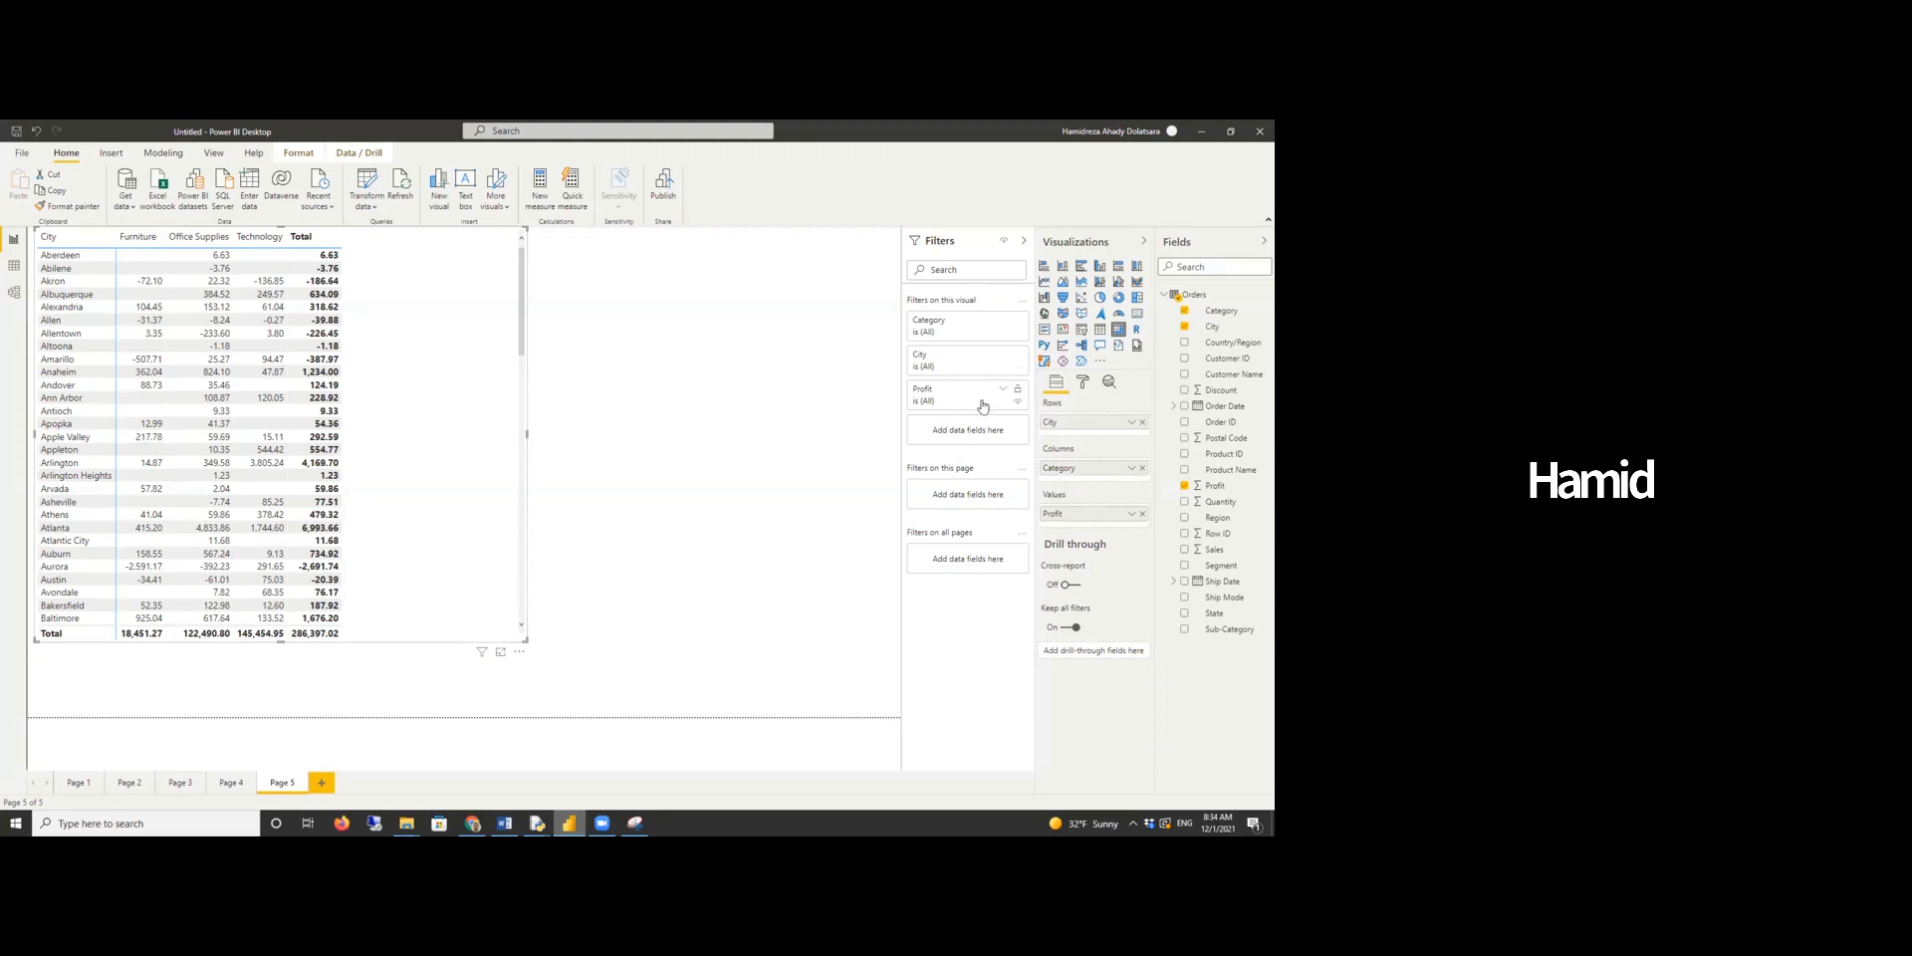
- Add State as a visual filter restricted to Texas and enlarge the matrix
left_click_drag(1224, 619, 980, 441)
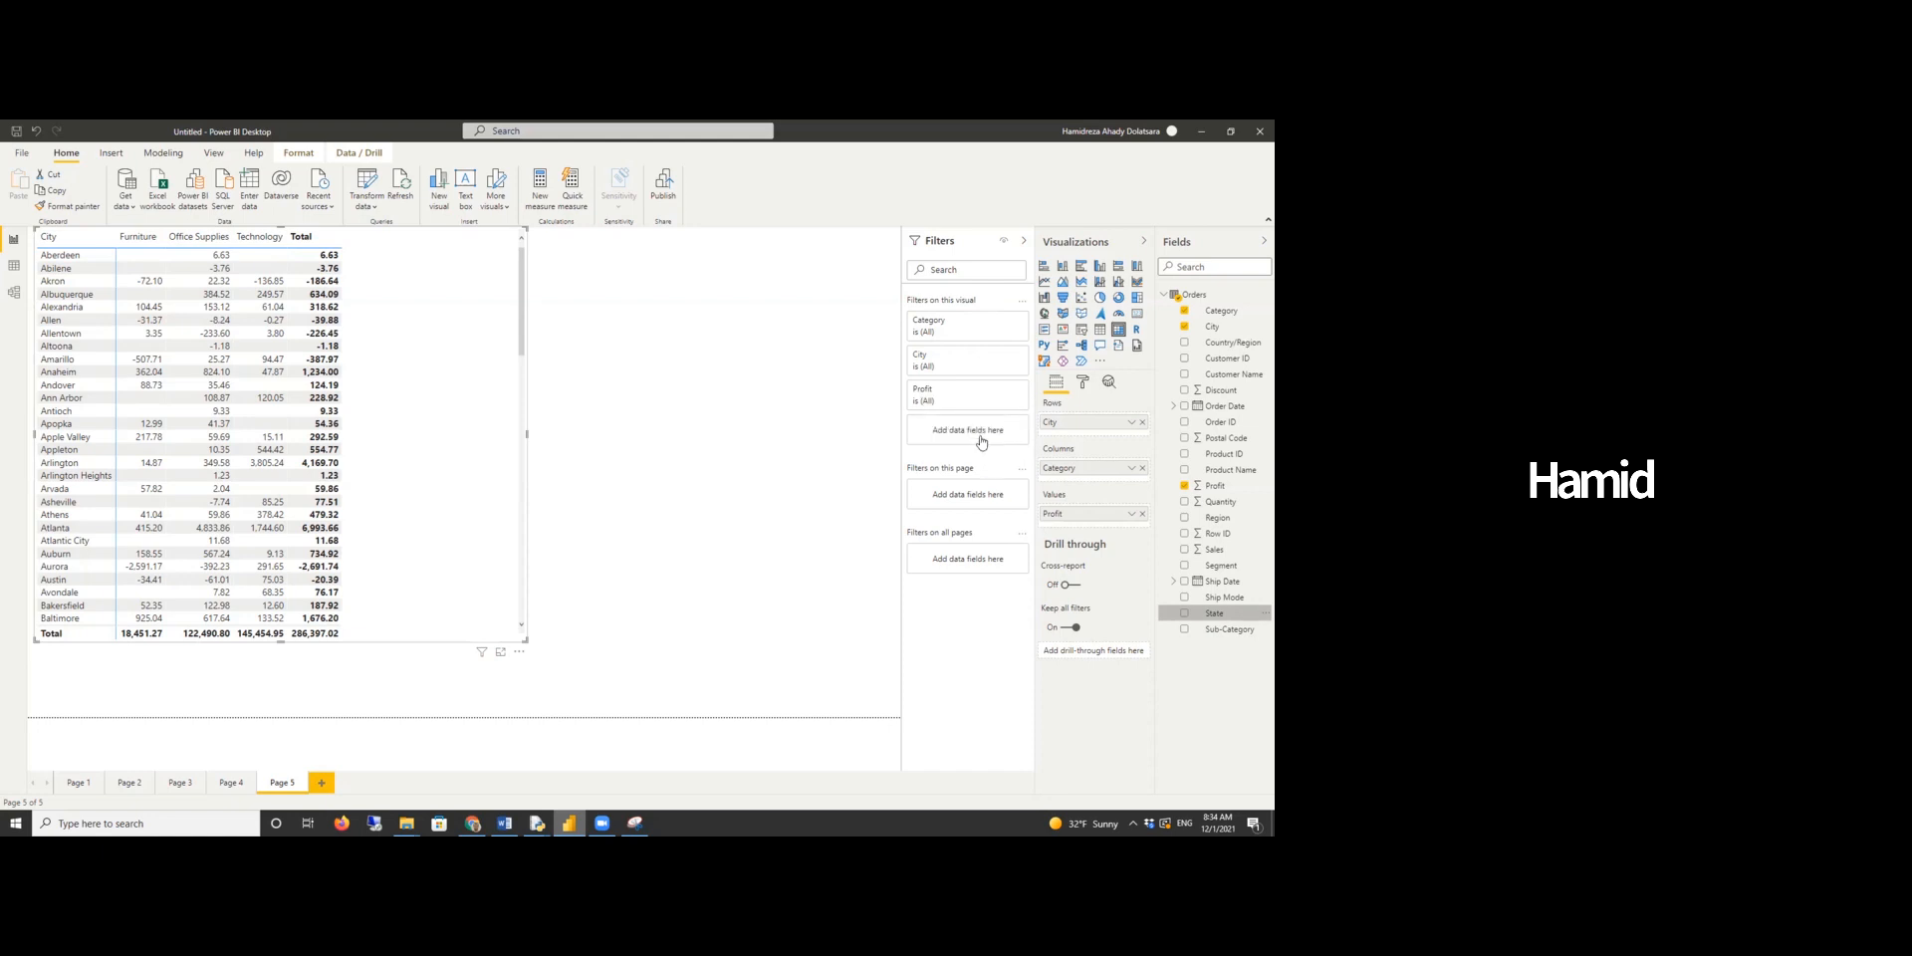
scroll(948, 522, "down", 2)
scroll(948, 522, "down", 6)
scroll(969, 540, "down", 2)
left_click(922, 567)
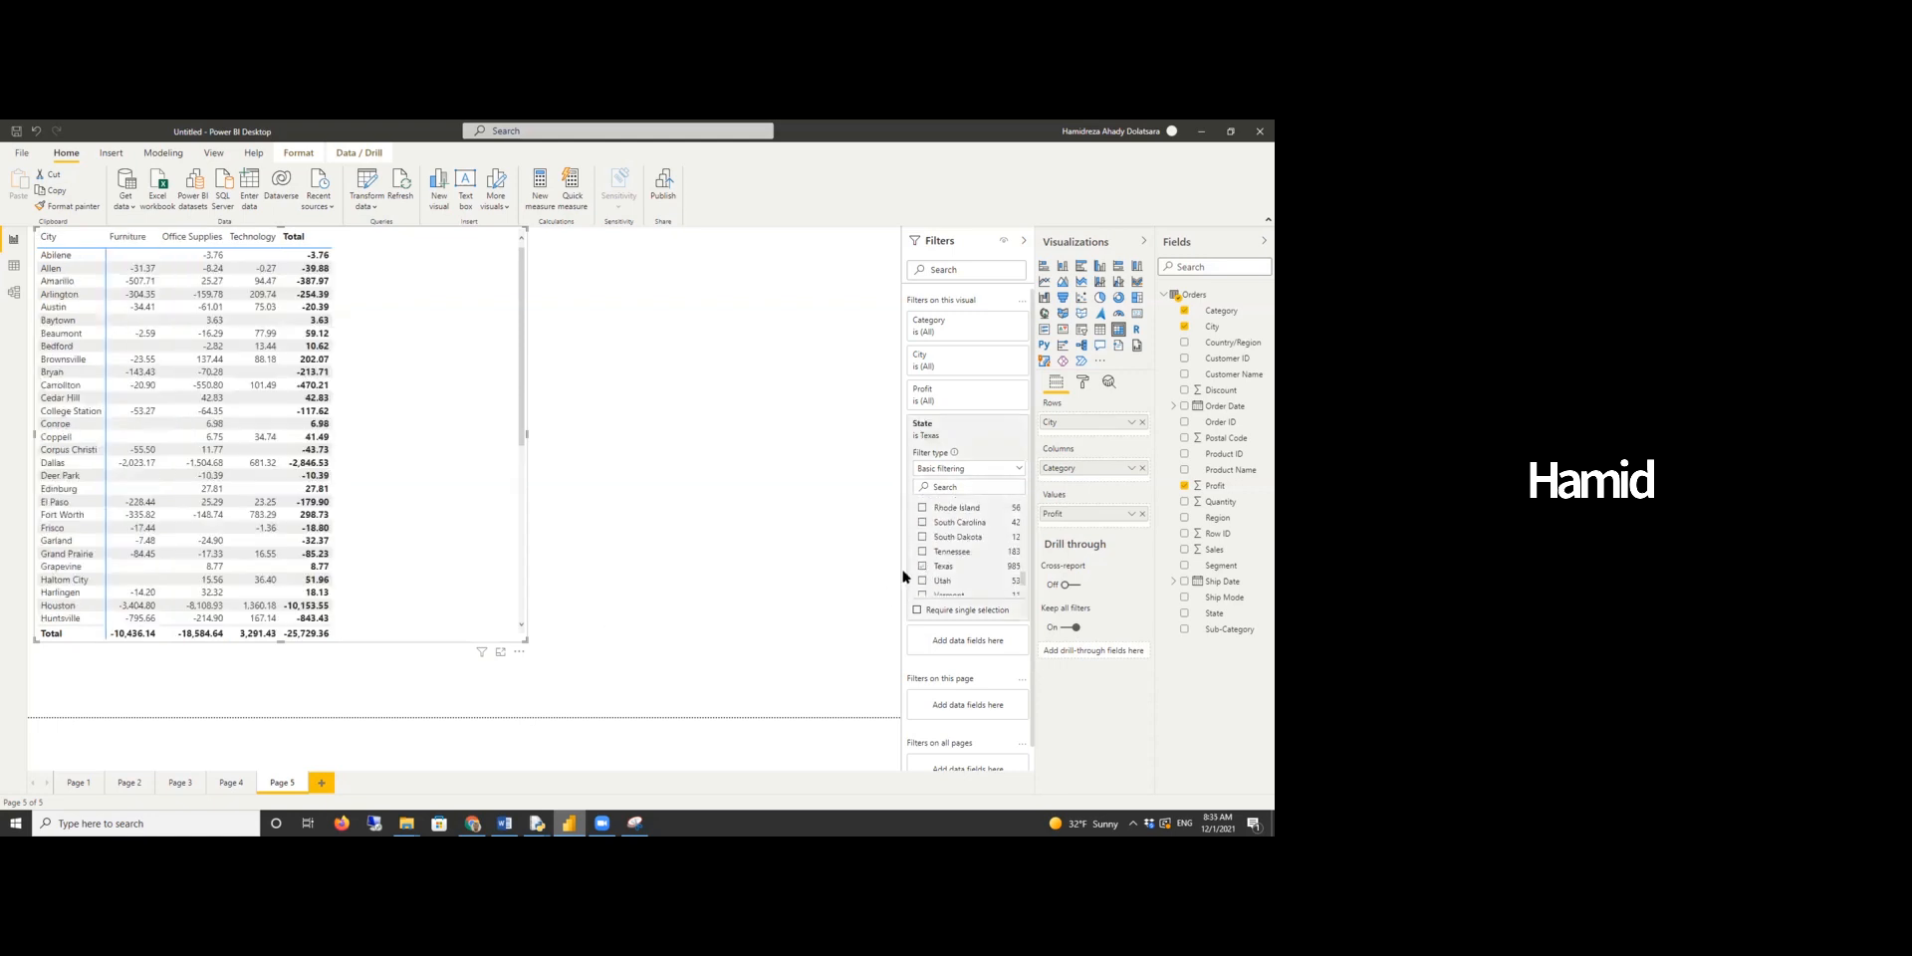
scroll(199, 410, "down", 7)
scroll(248, 475, "up", 7)
left_click_drag(525, 644, 577, 692)
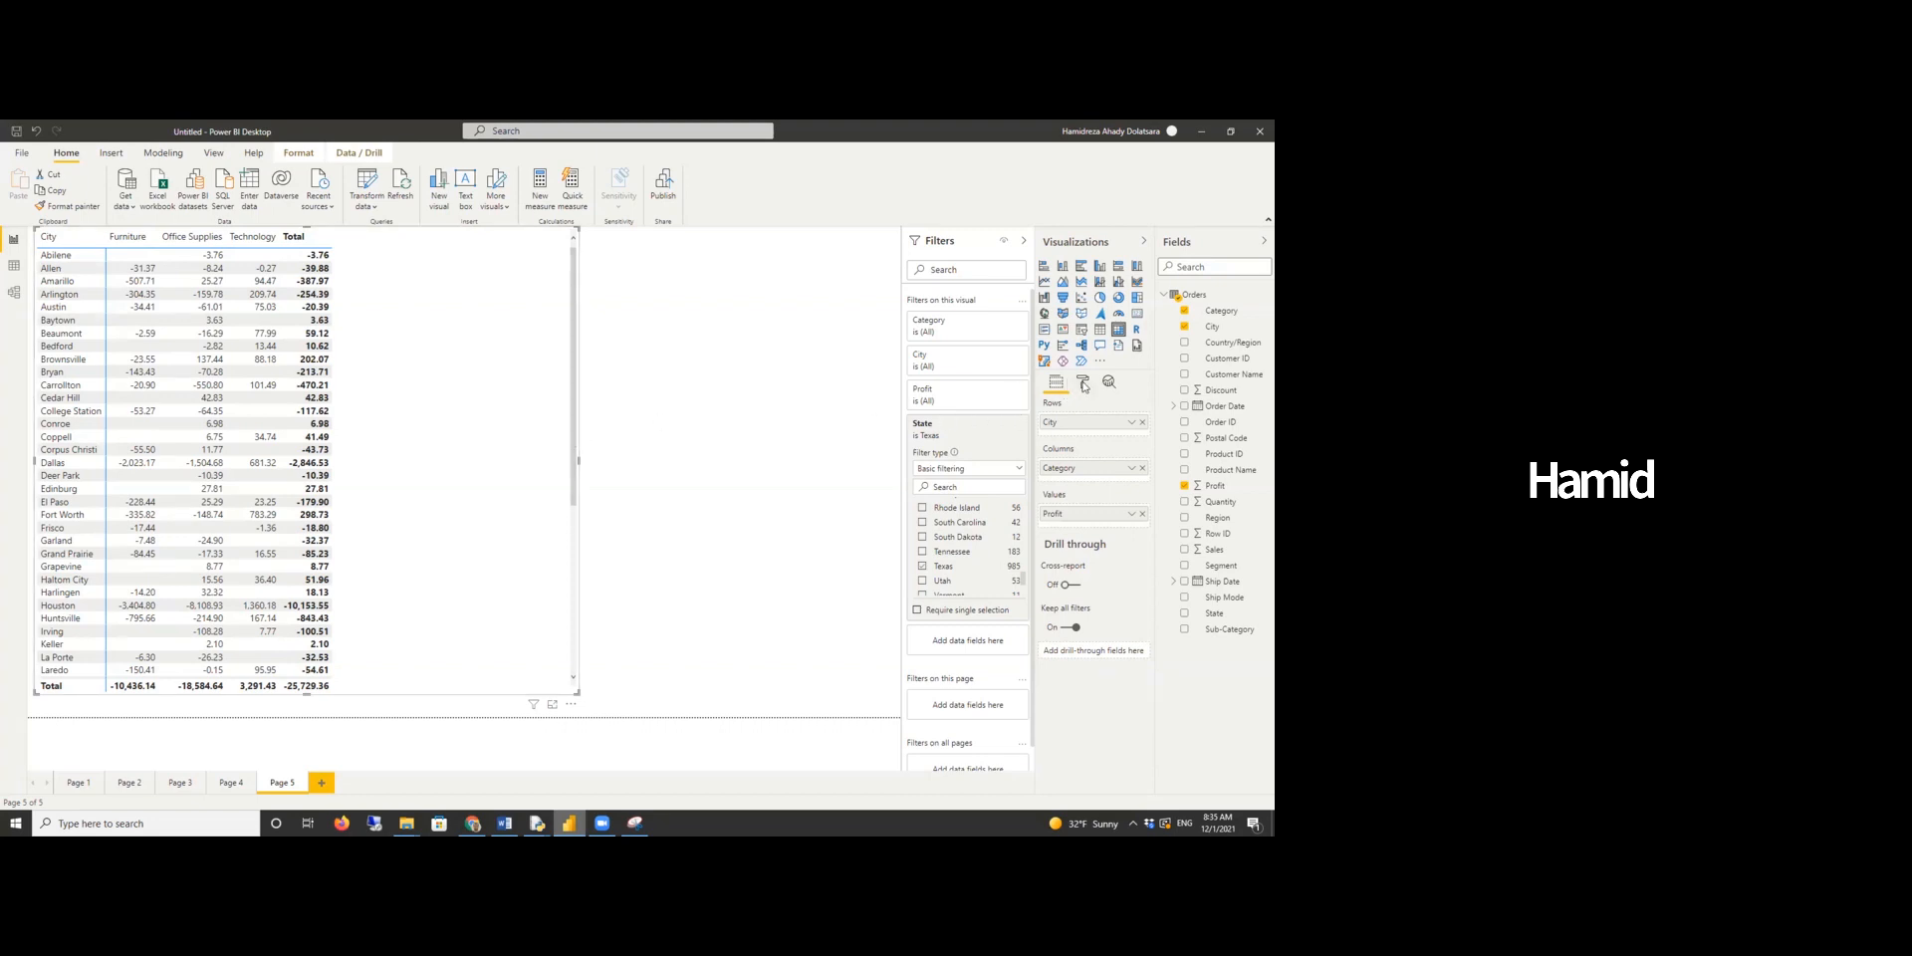
- Turn on data bars for Profit in the matrix's conditional formatting
left_click(1084, 385)
scroll(1086, 537, "down", 1)
left_click(1076, 618)
scroll(1076, 578, "down", 4)
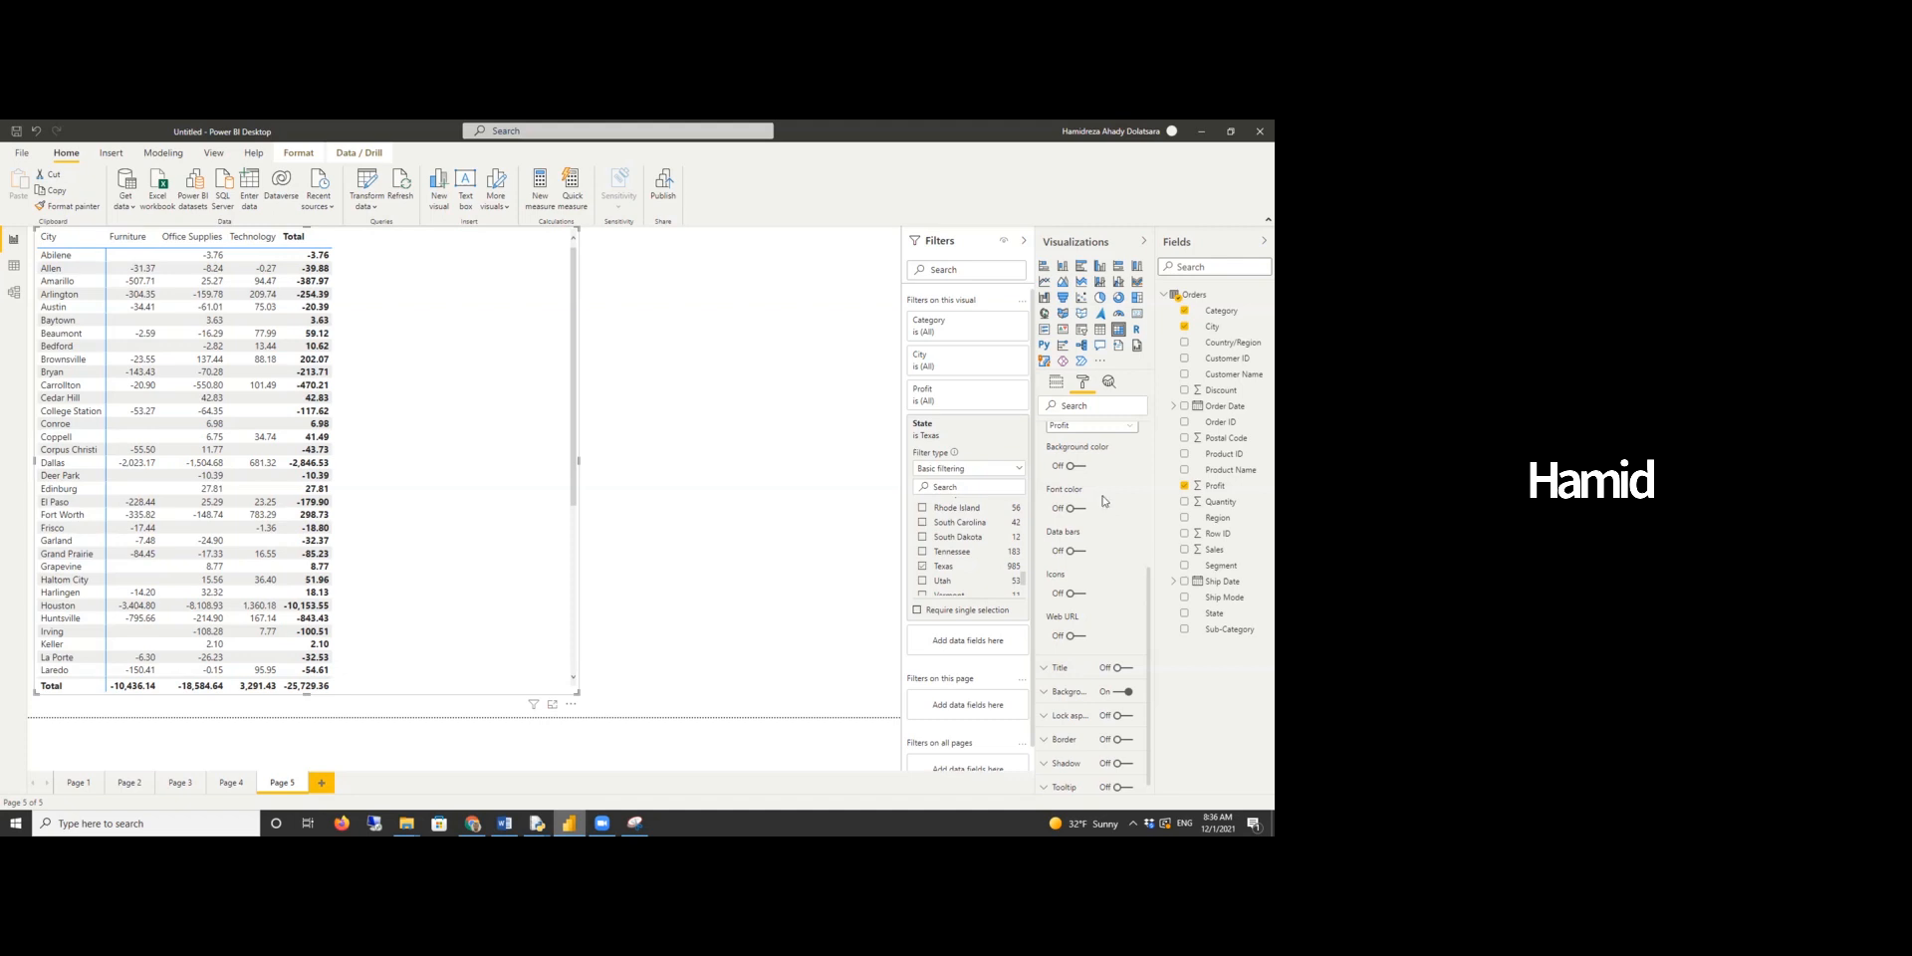
left_click(1073, 553)
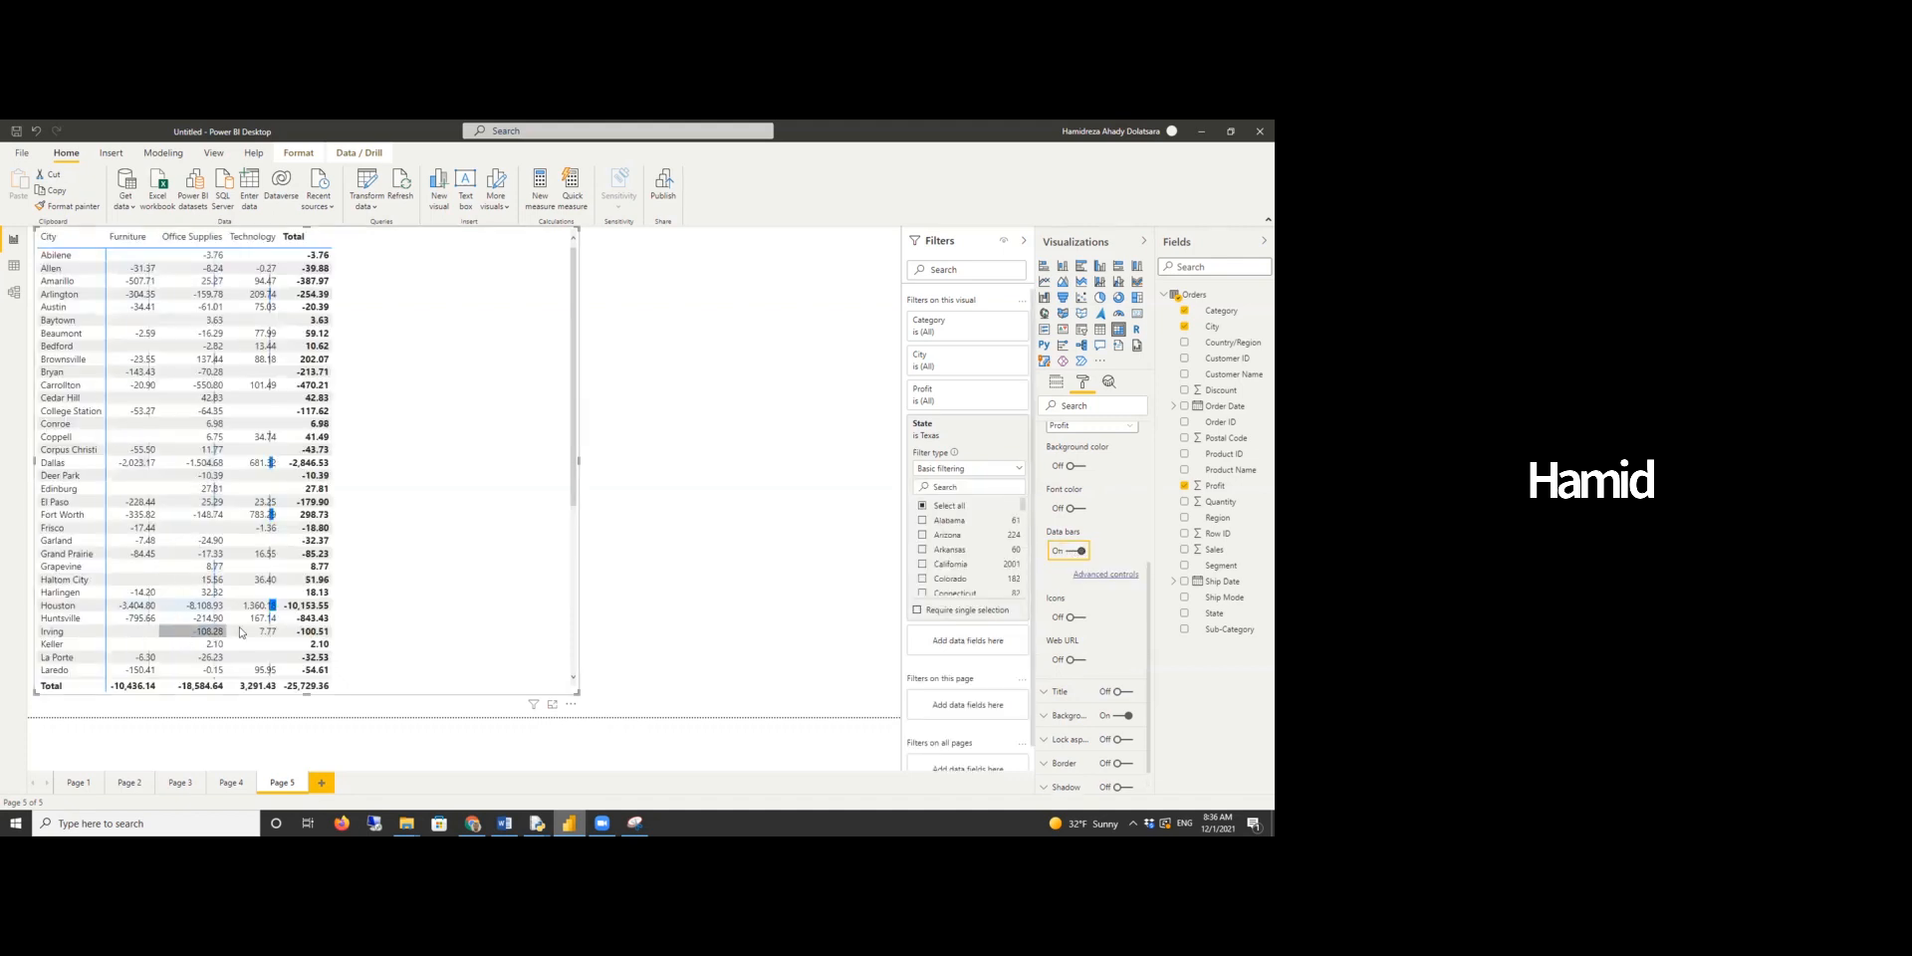
scroll(219, 513, "down", 2)
scroll(219, 509, "down", 4)
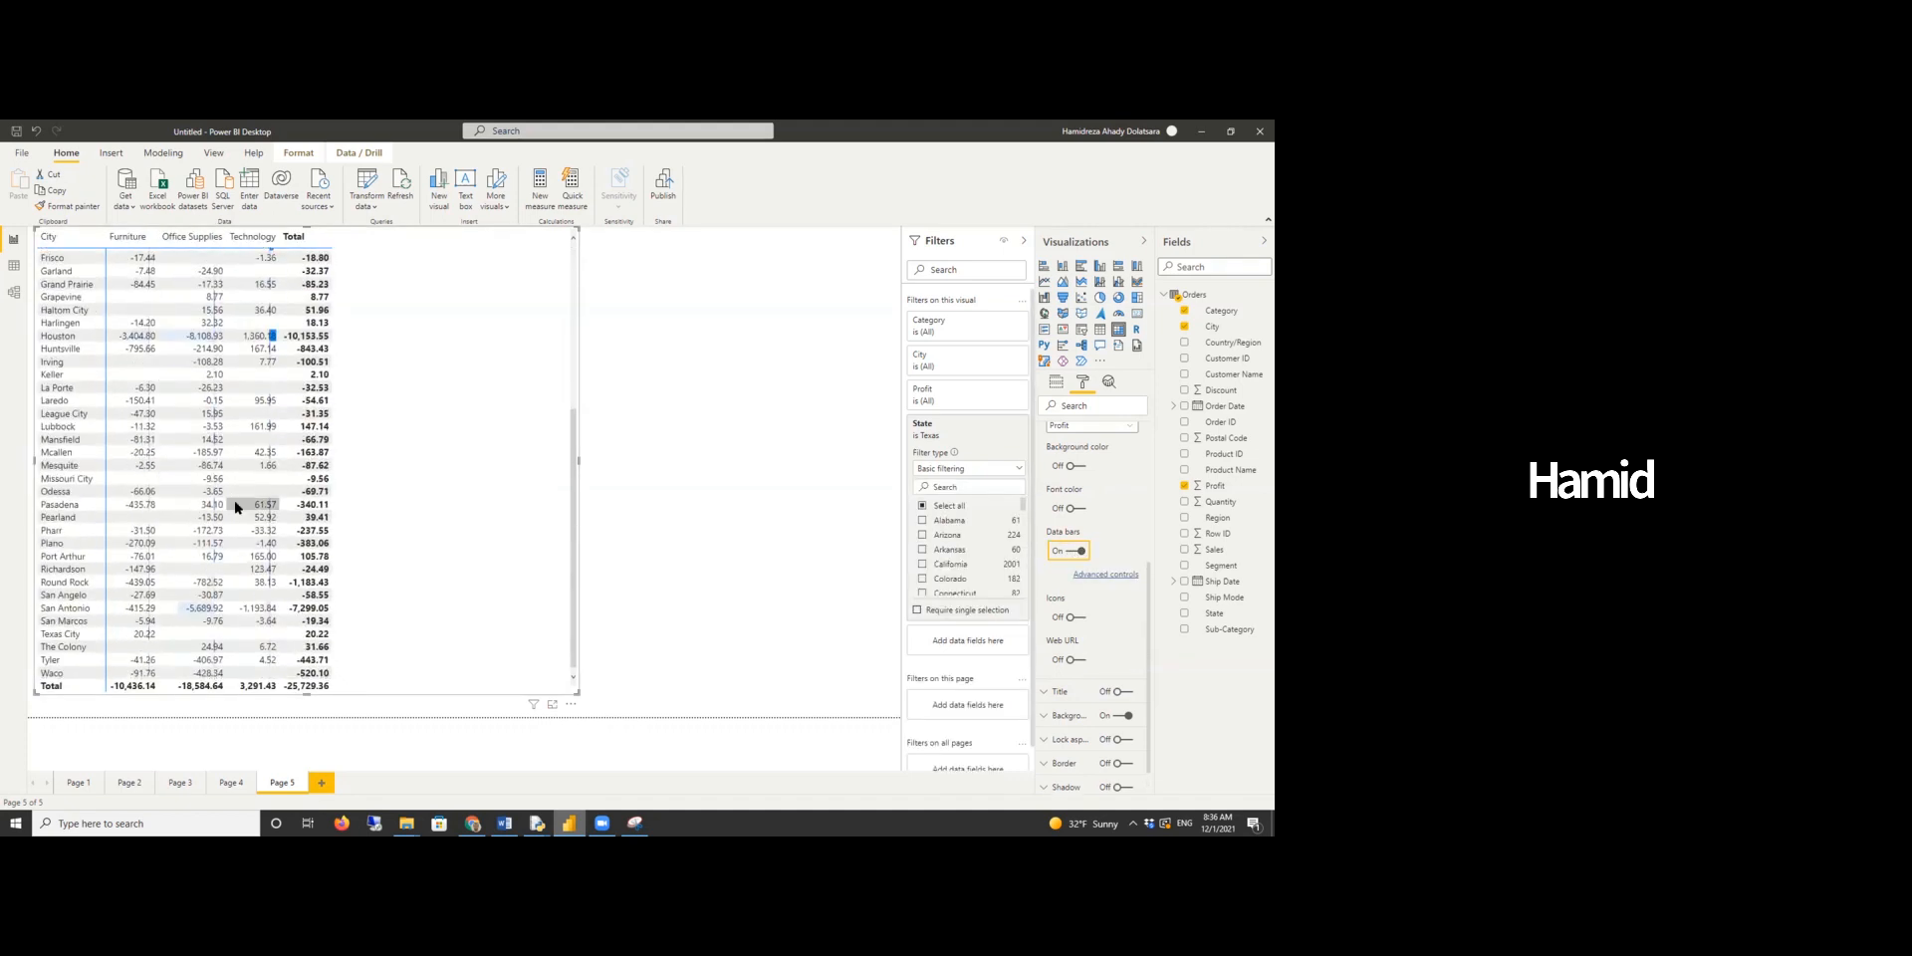
scroll(236, 508, "up", 6)
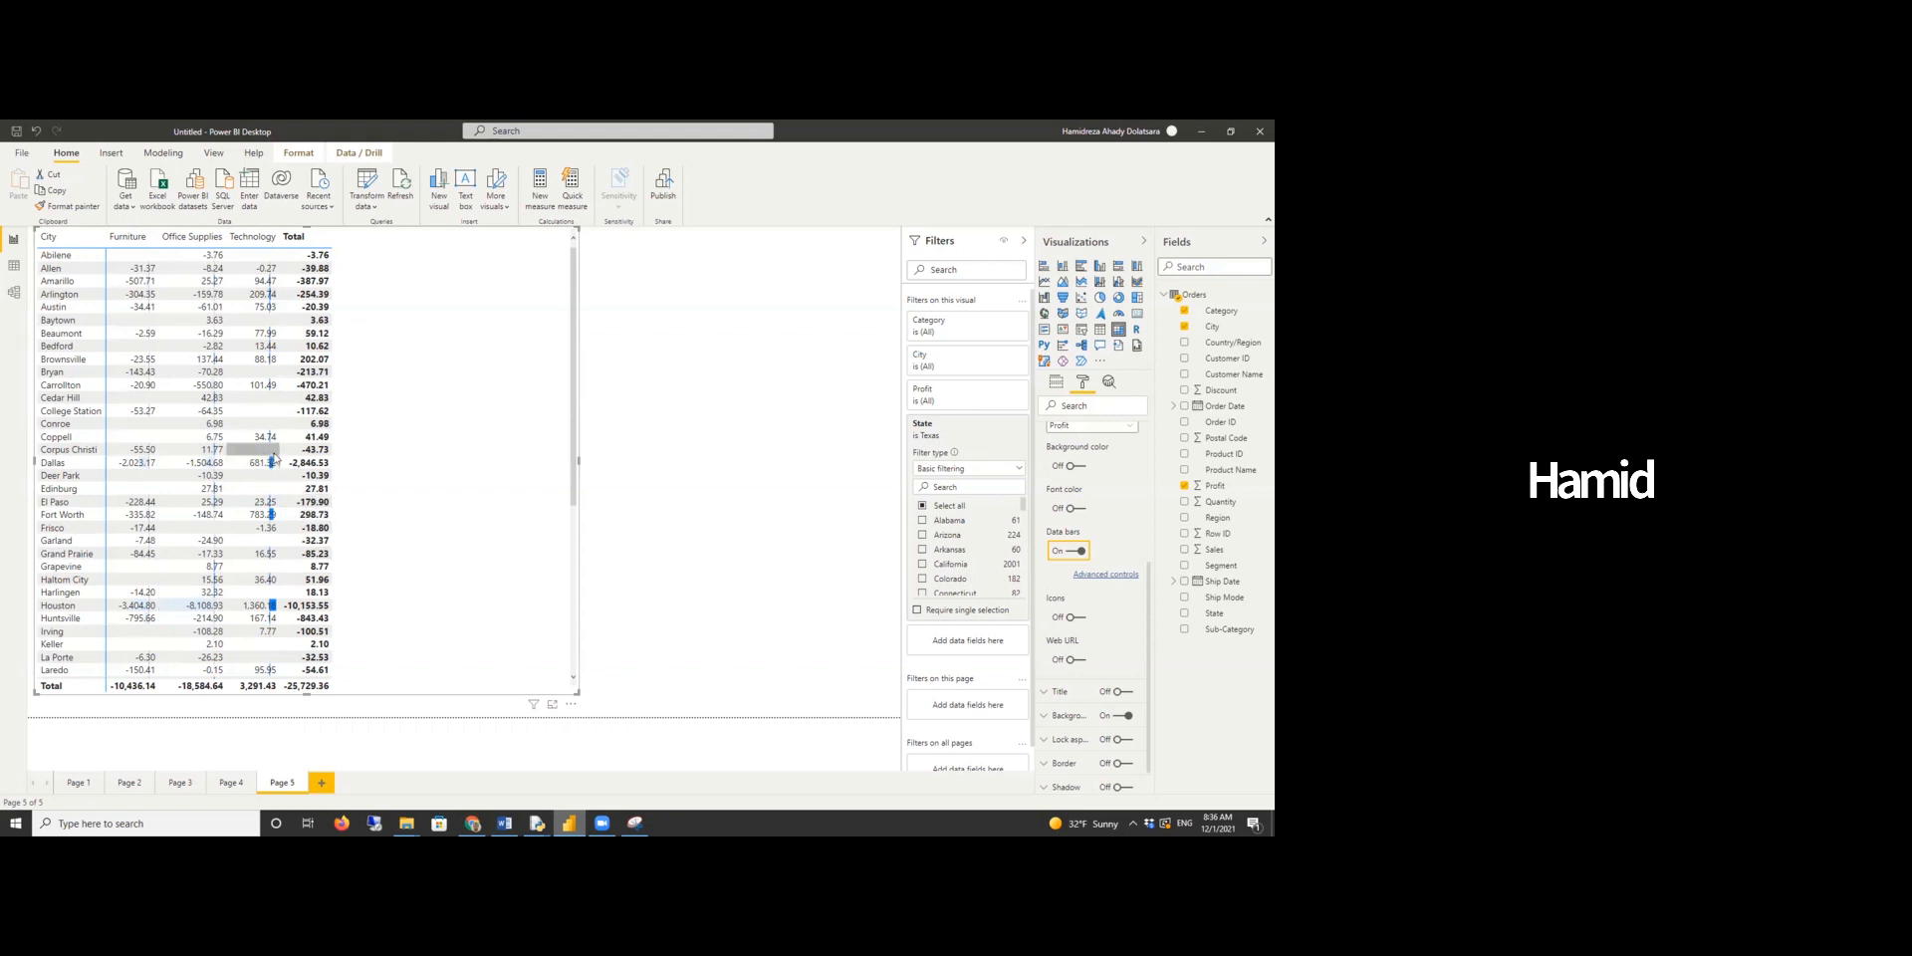
scroll(245, 448, "down", 3)
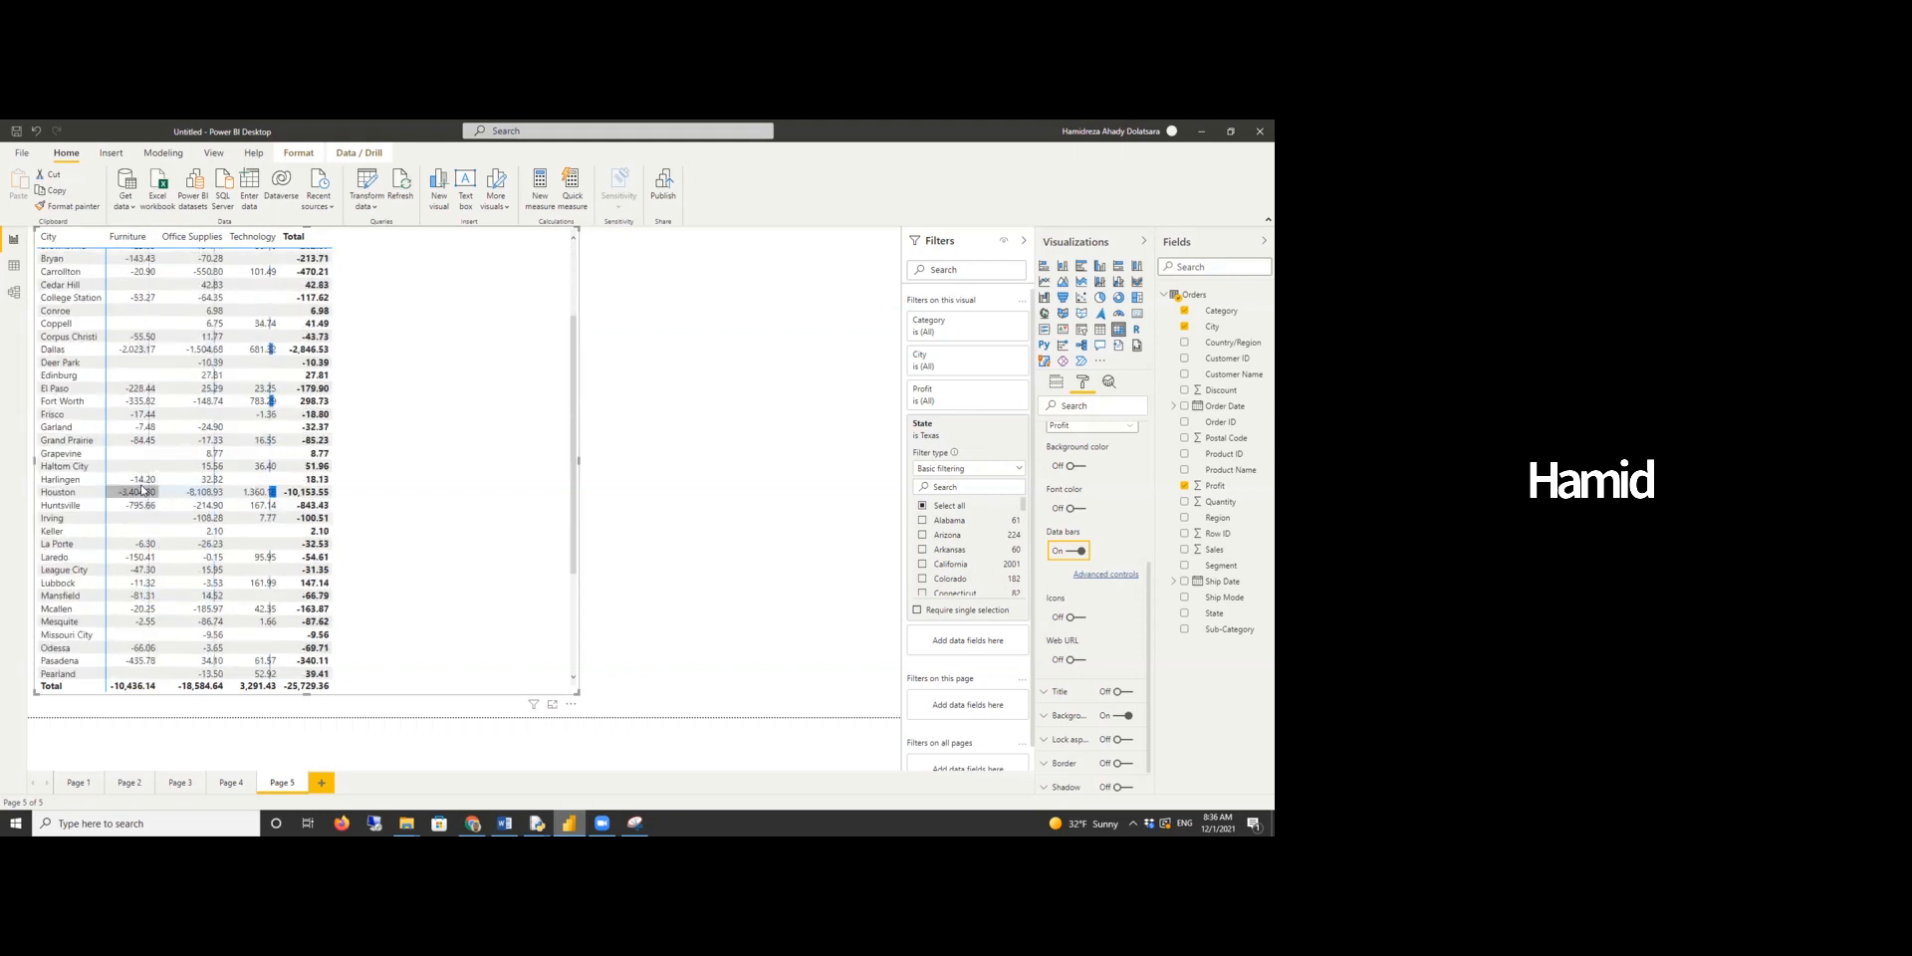
scroll(276, 500, "up", 1)
scroll(276, 499, "up", 2)
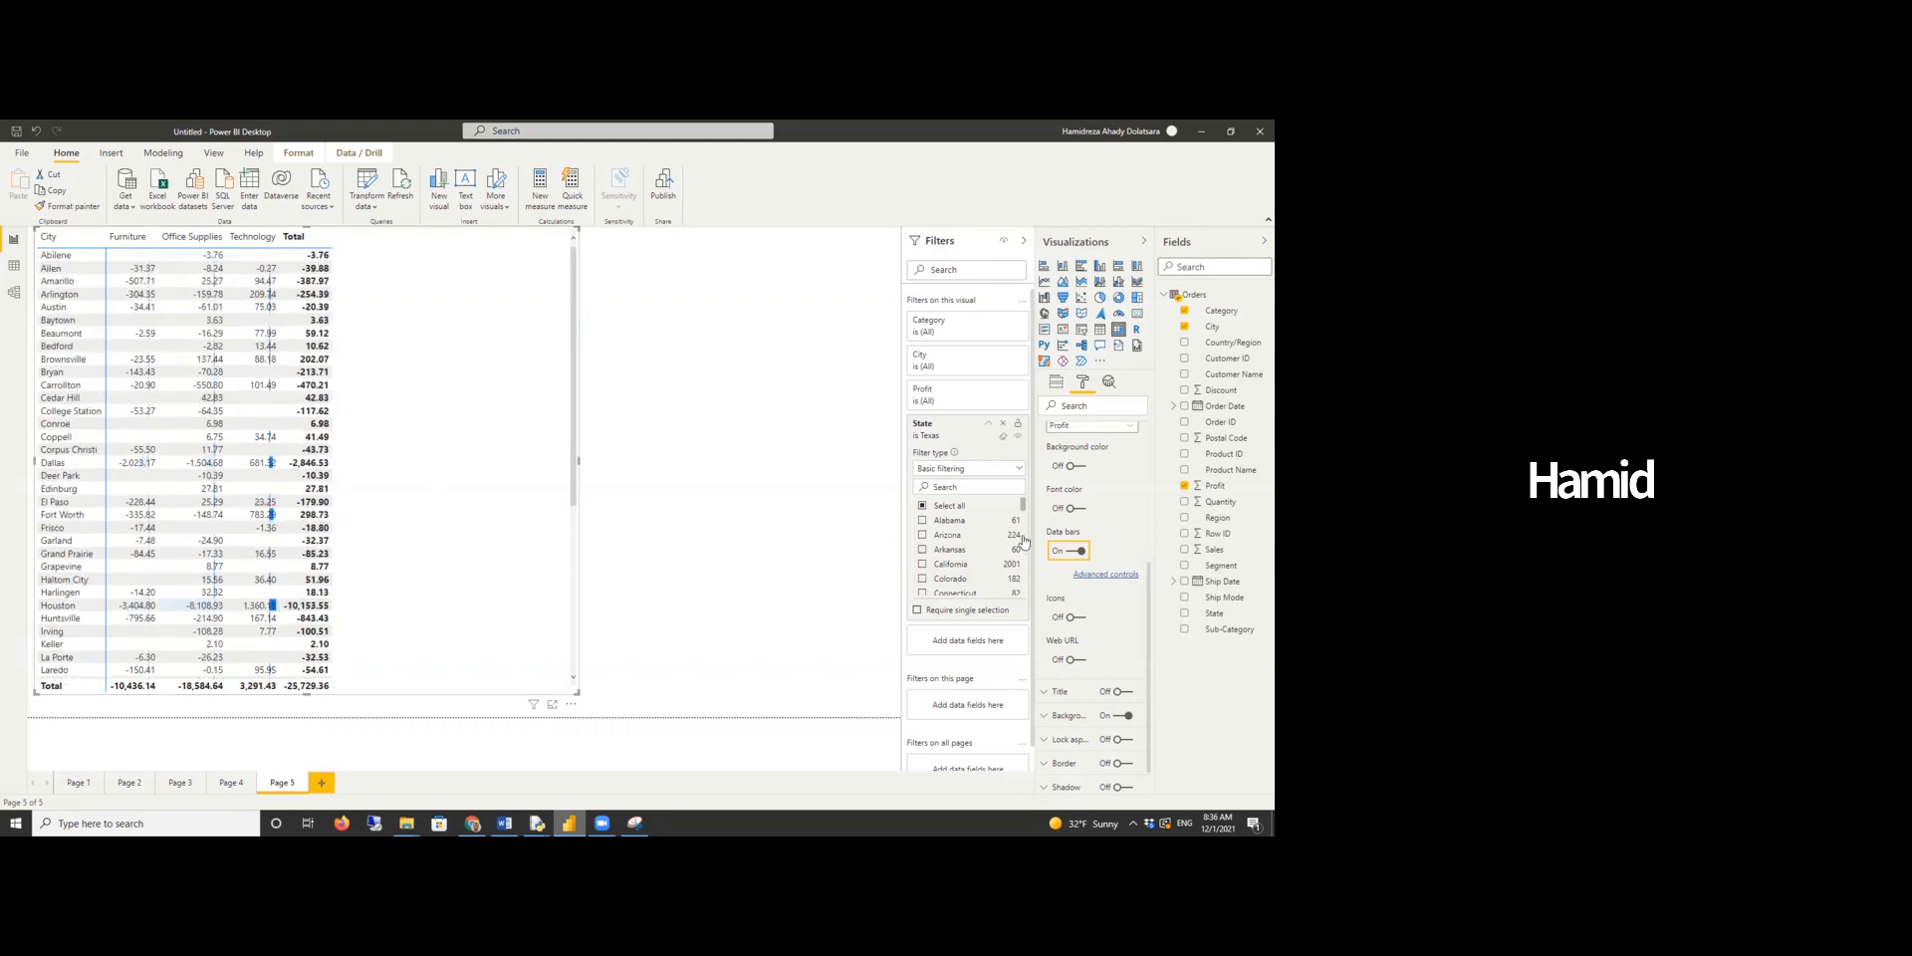
- Set the data bars' negative bar colour to red in the advanced controls
left_click(1107, 575)
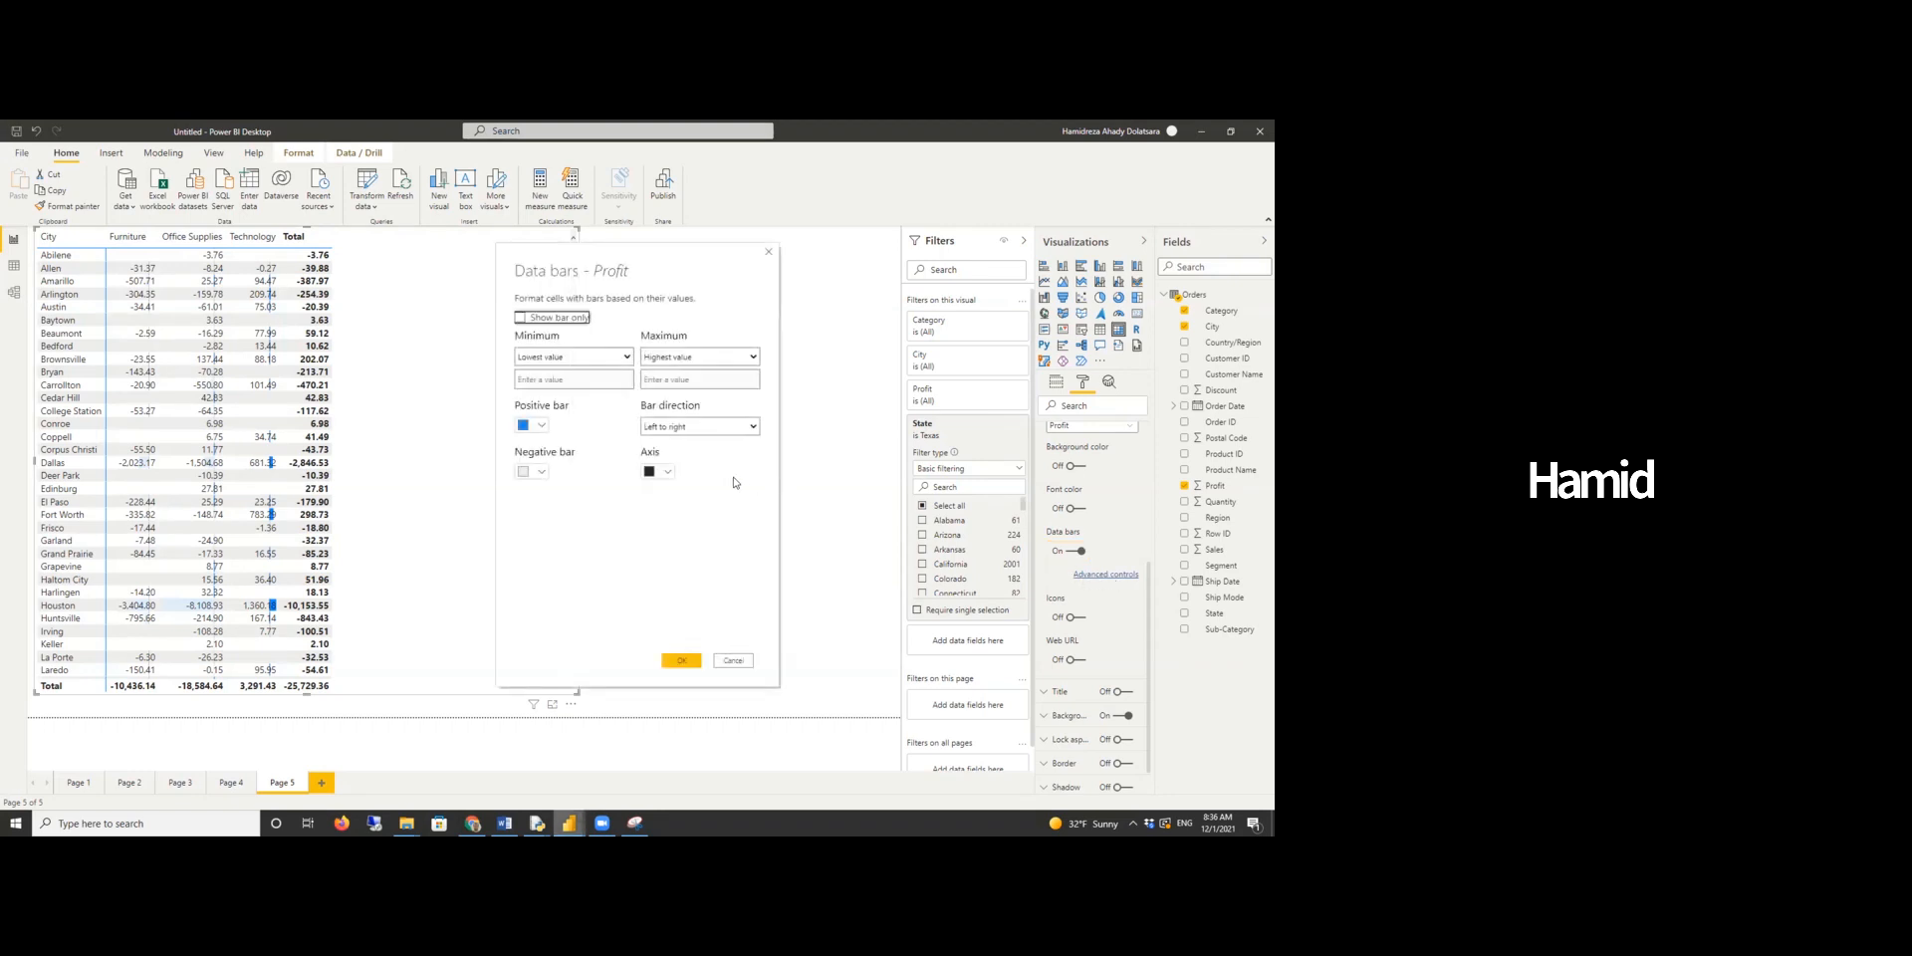
left_click(541, 474)
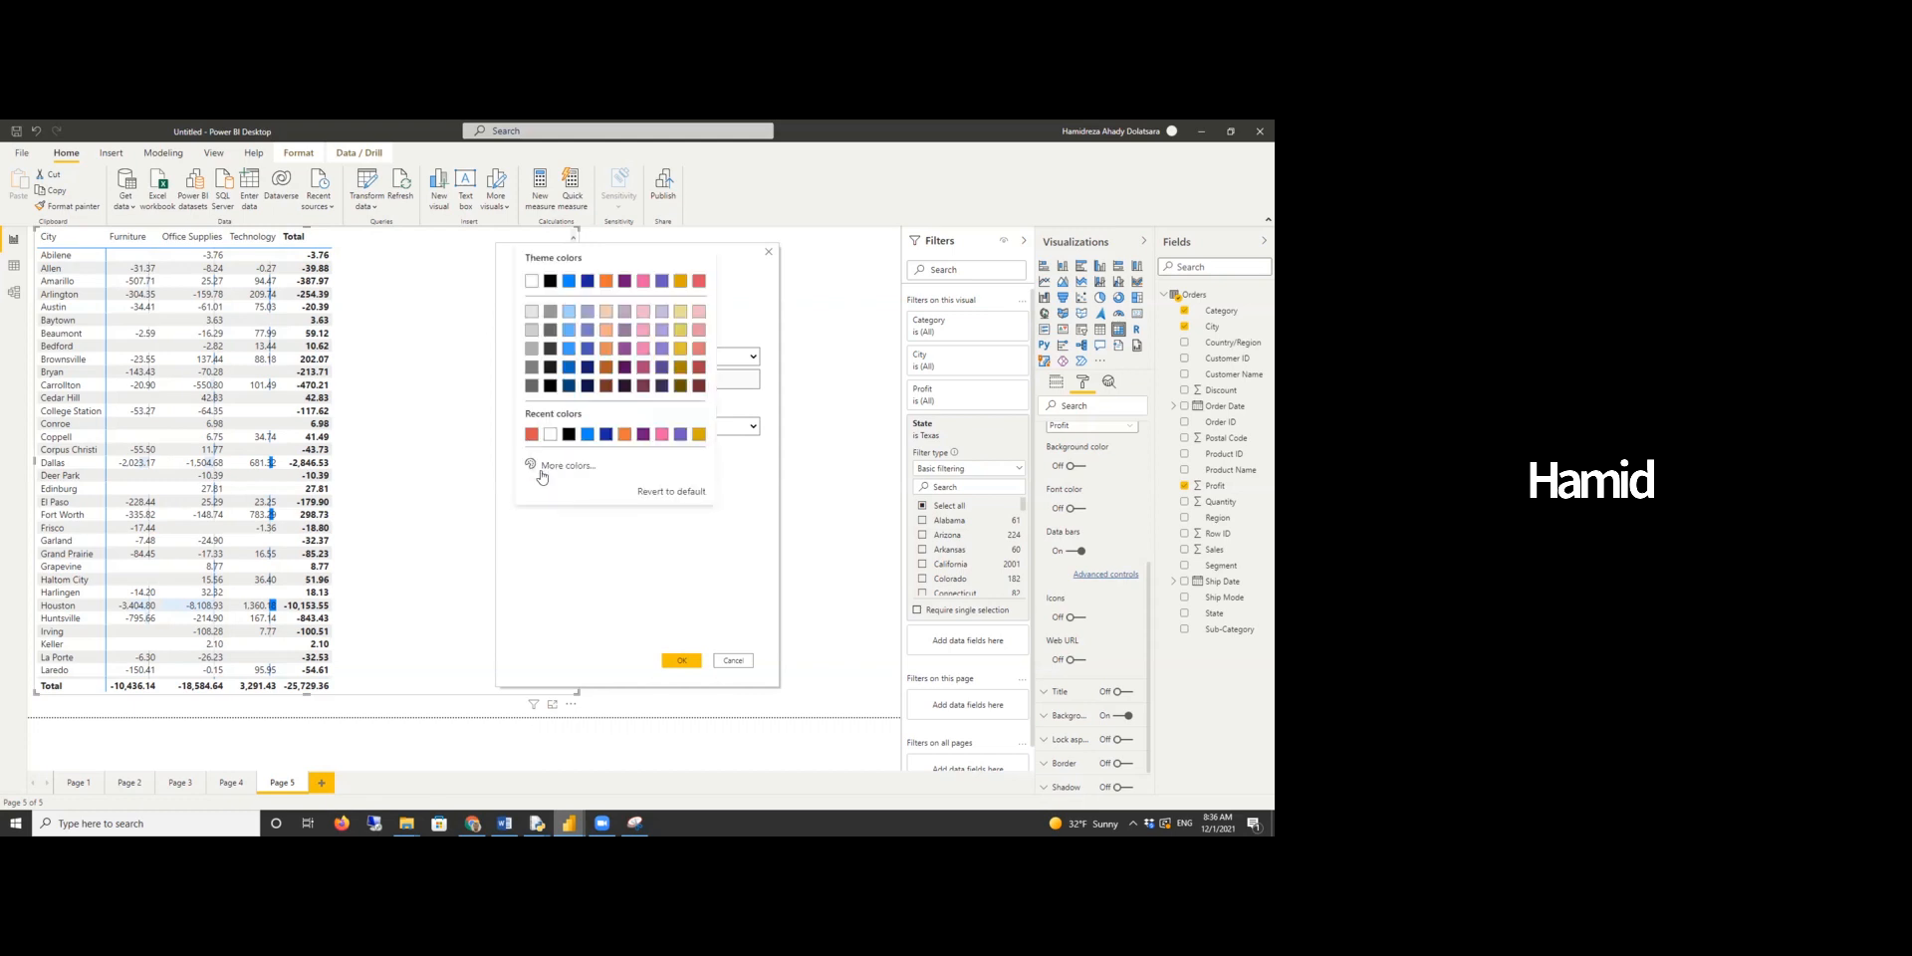
left_click(700, 285)
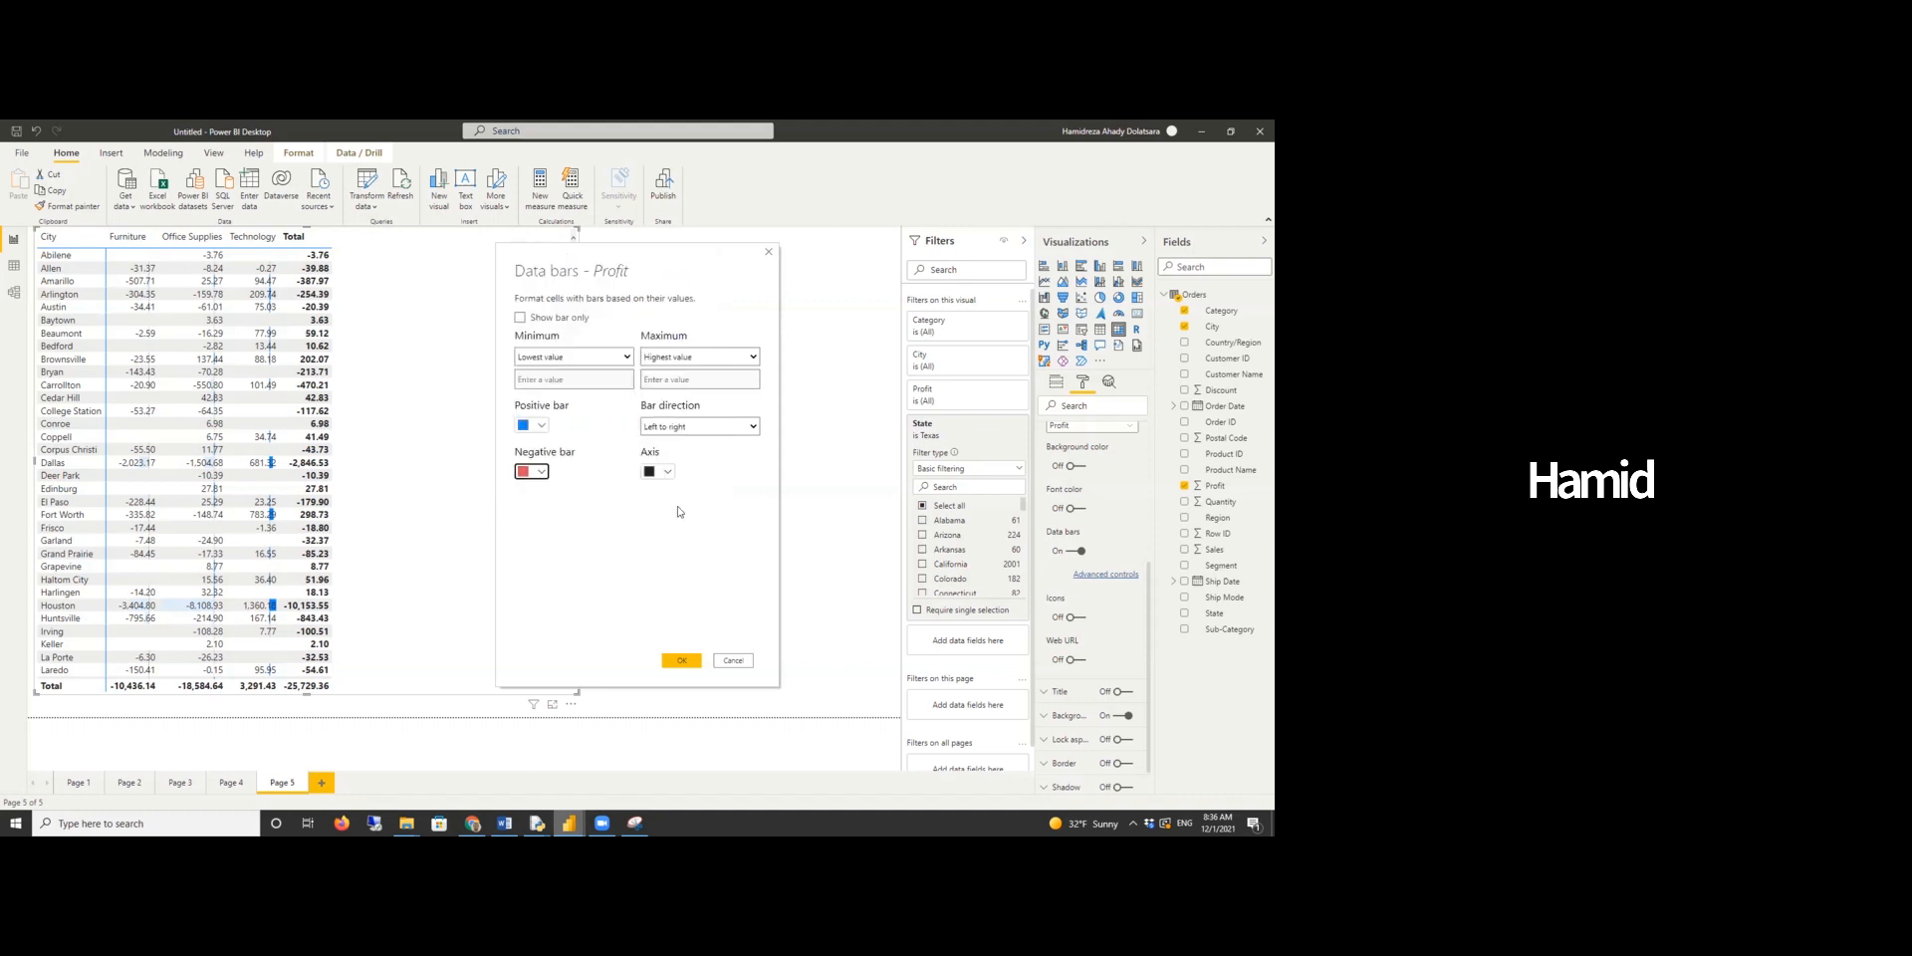
left_click(683, 661)
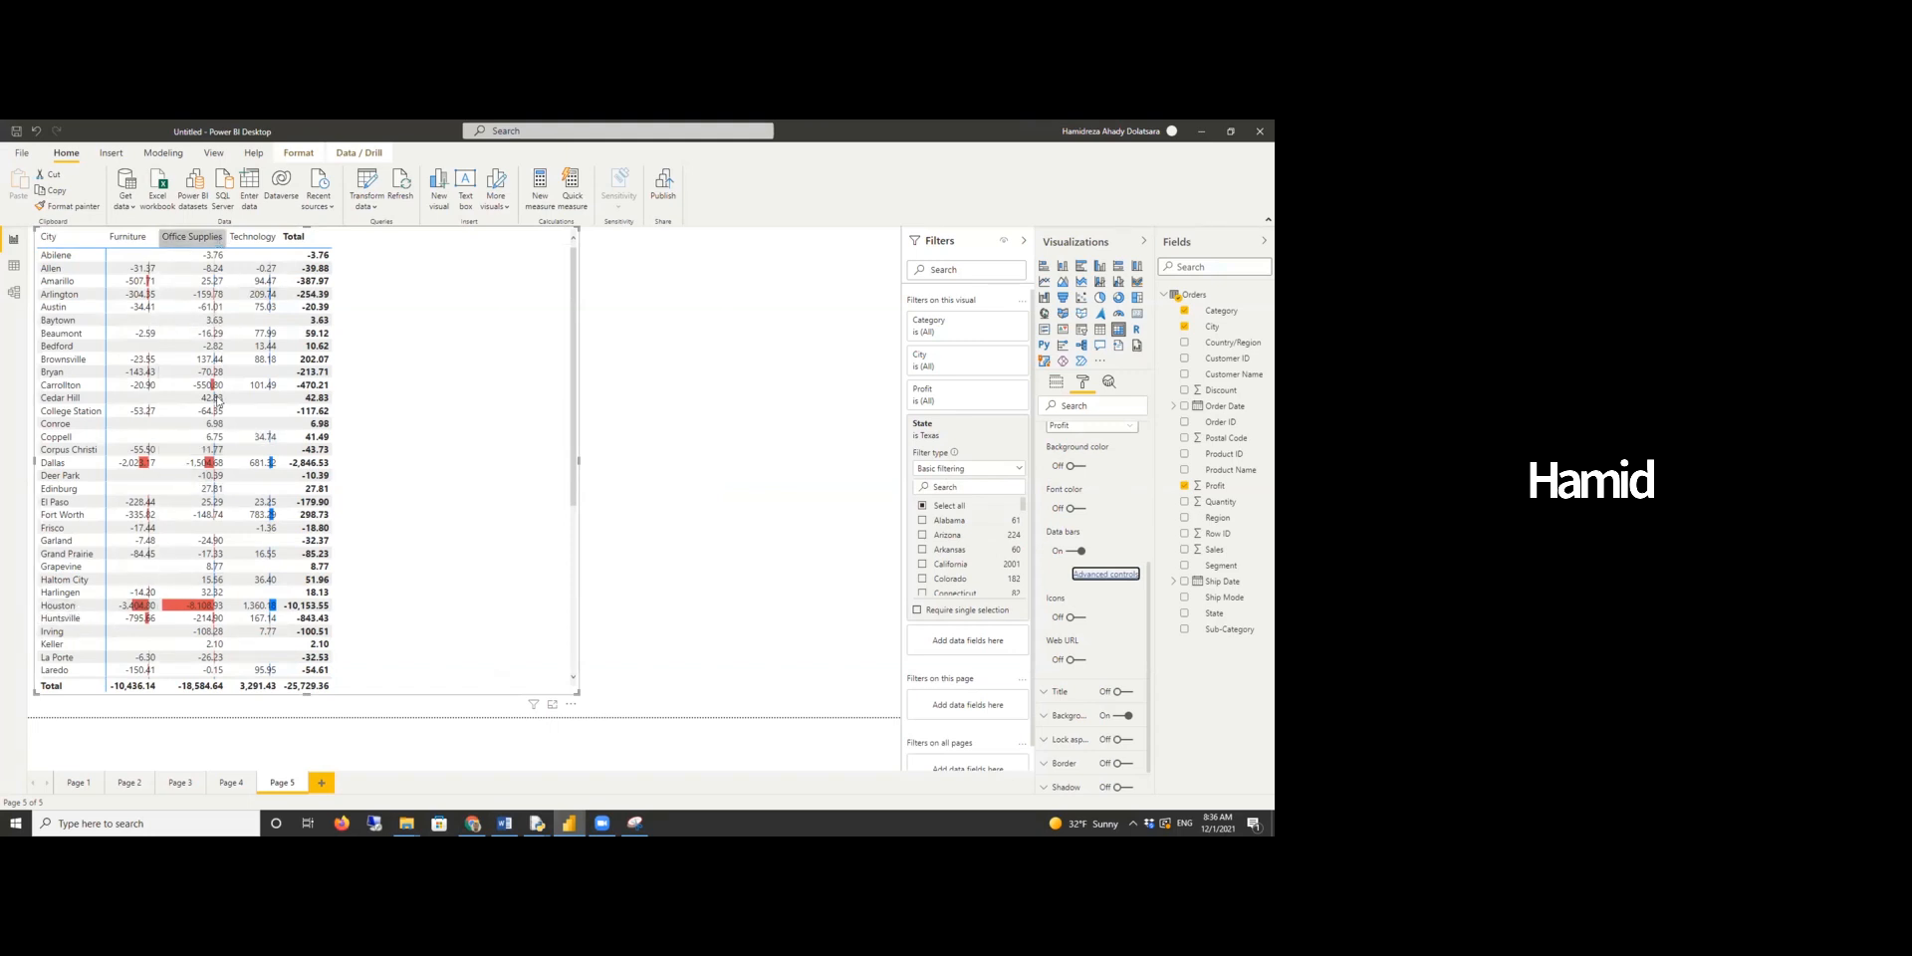
- Examine the Texas cities' profit bars, including the Office Supplies column
scroll(177, 581, "down", 7)
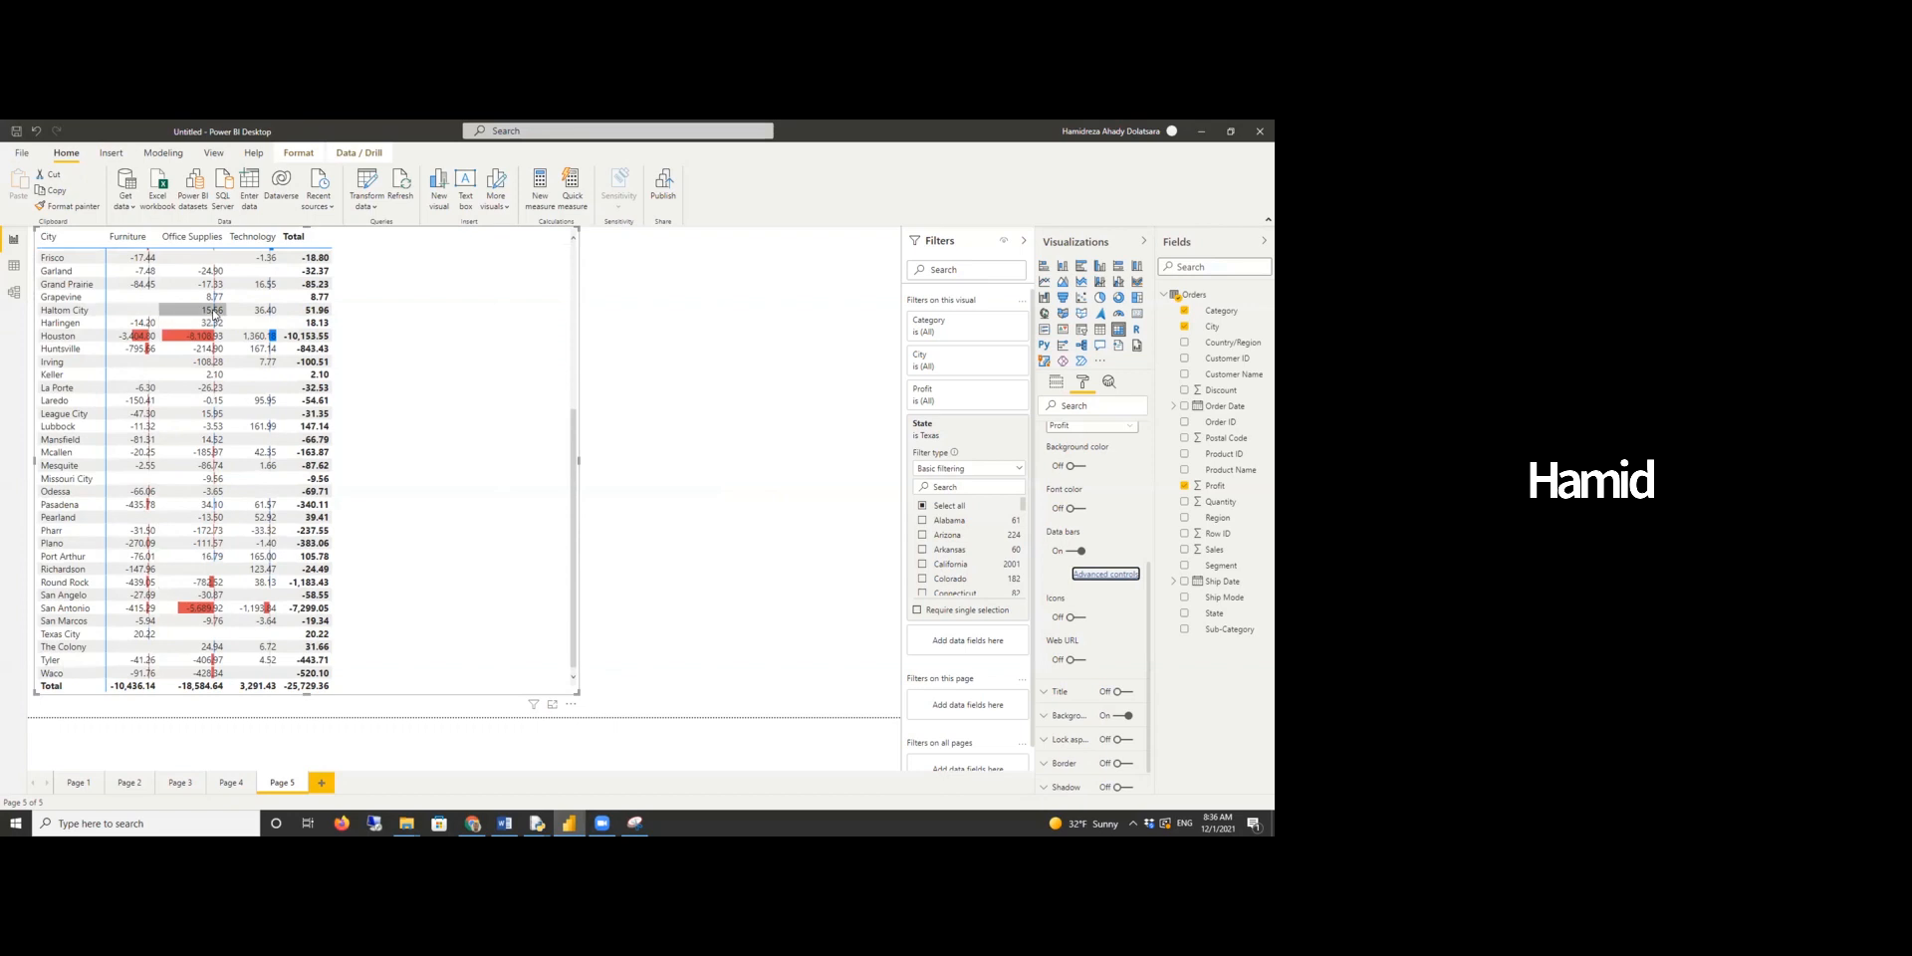
scroll(204, 366, "up", 7)
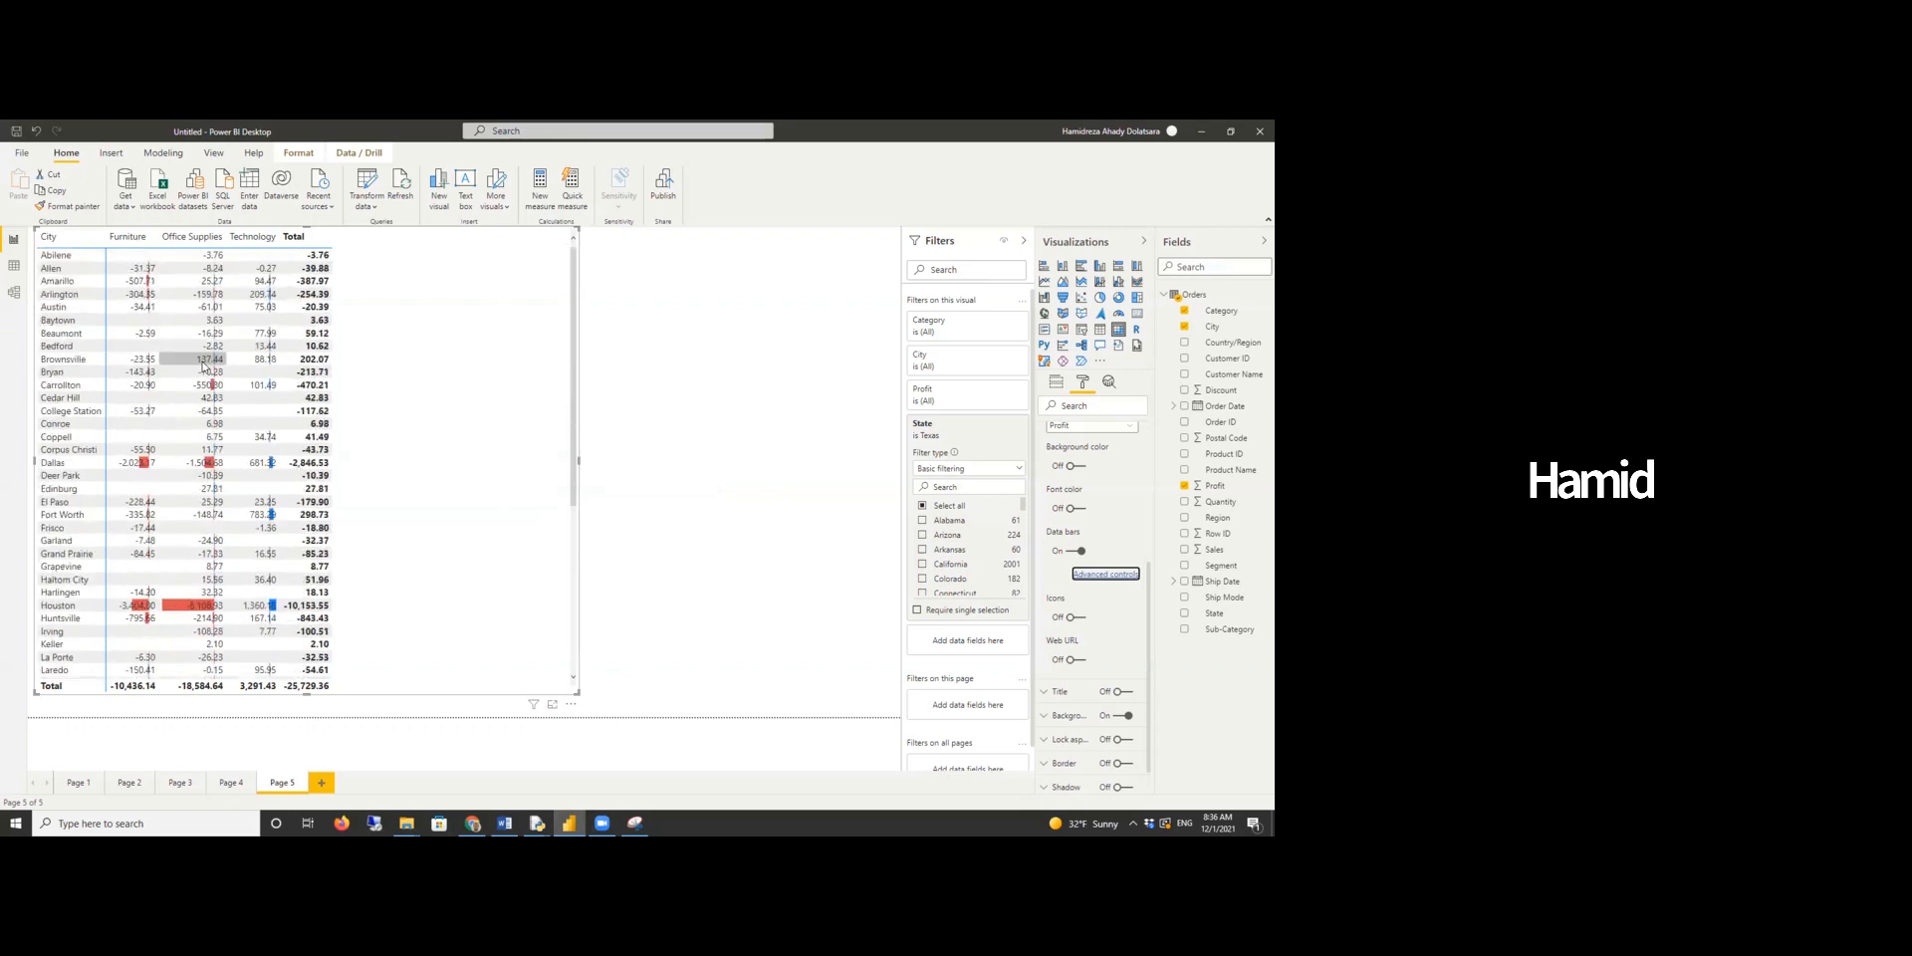
left_click(207, 237)
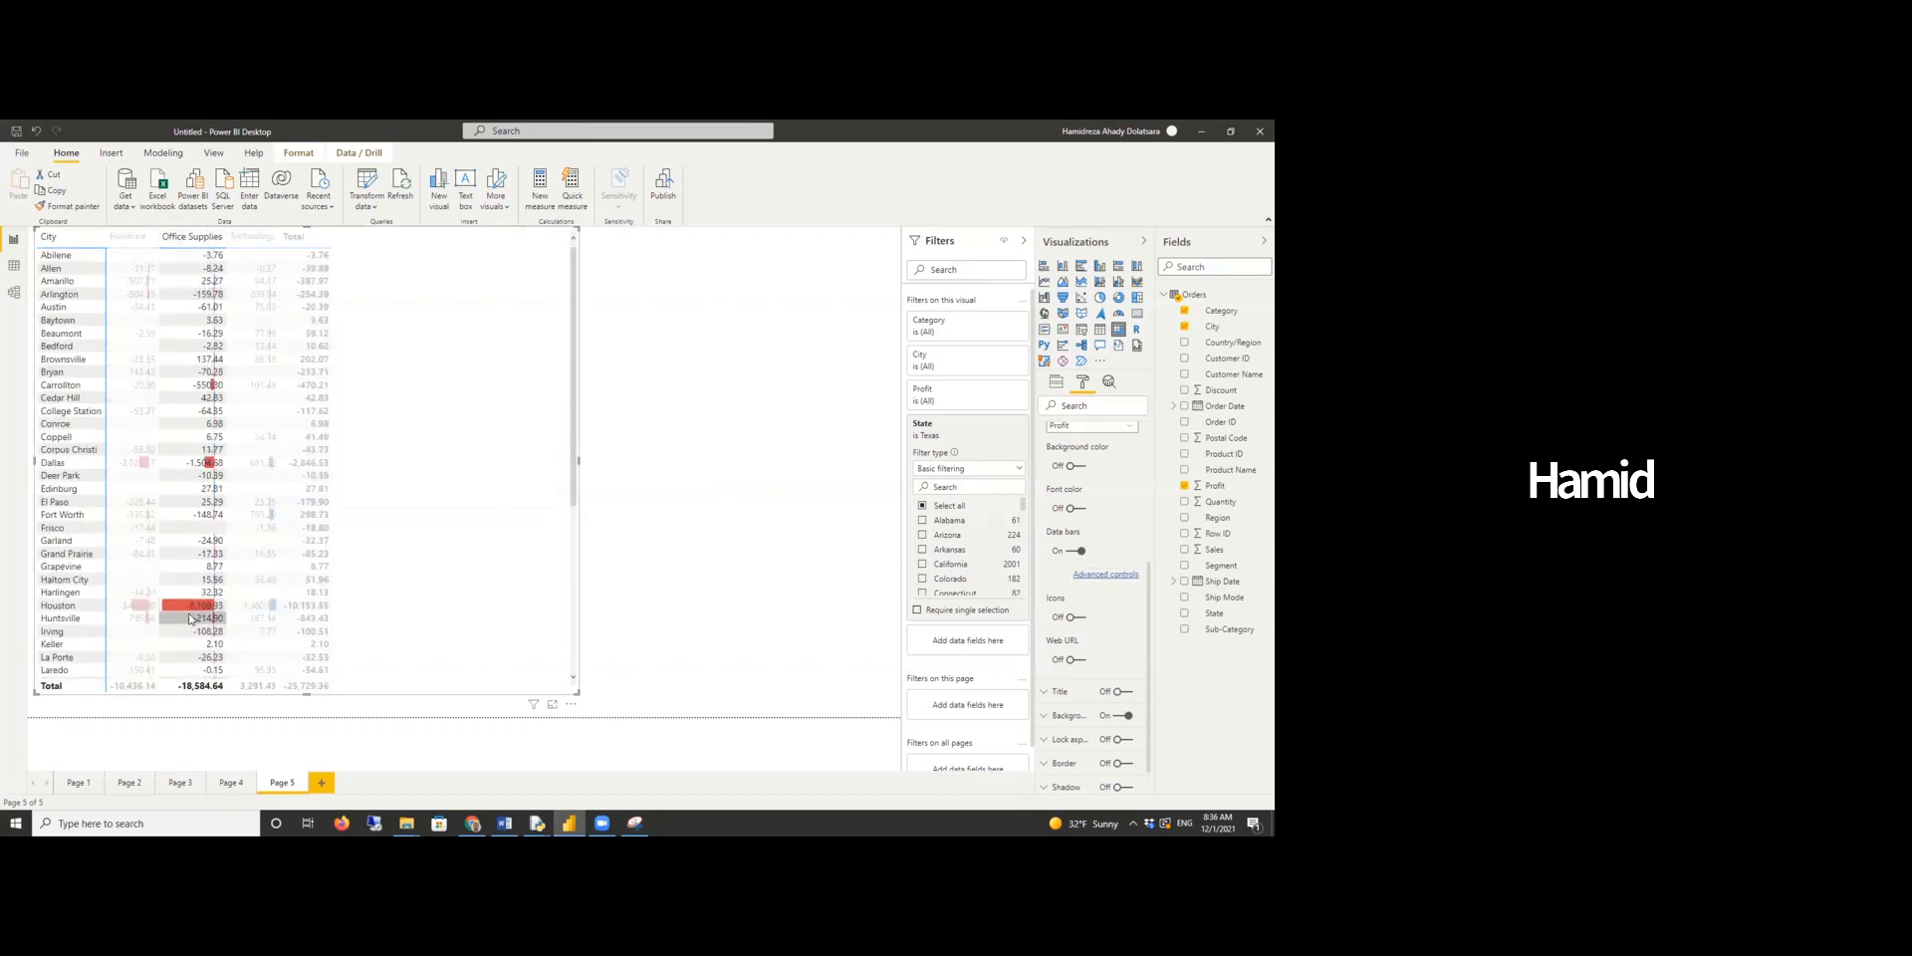
left_click(369, 576)
scroll(220, 491, "down", 7)
scroll(220, 491, "up", 6)
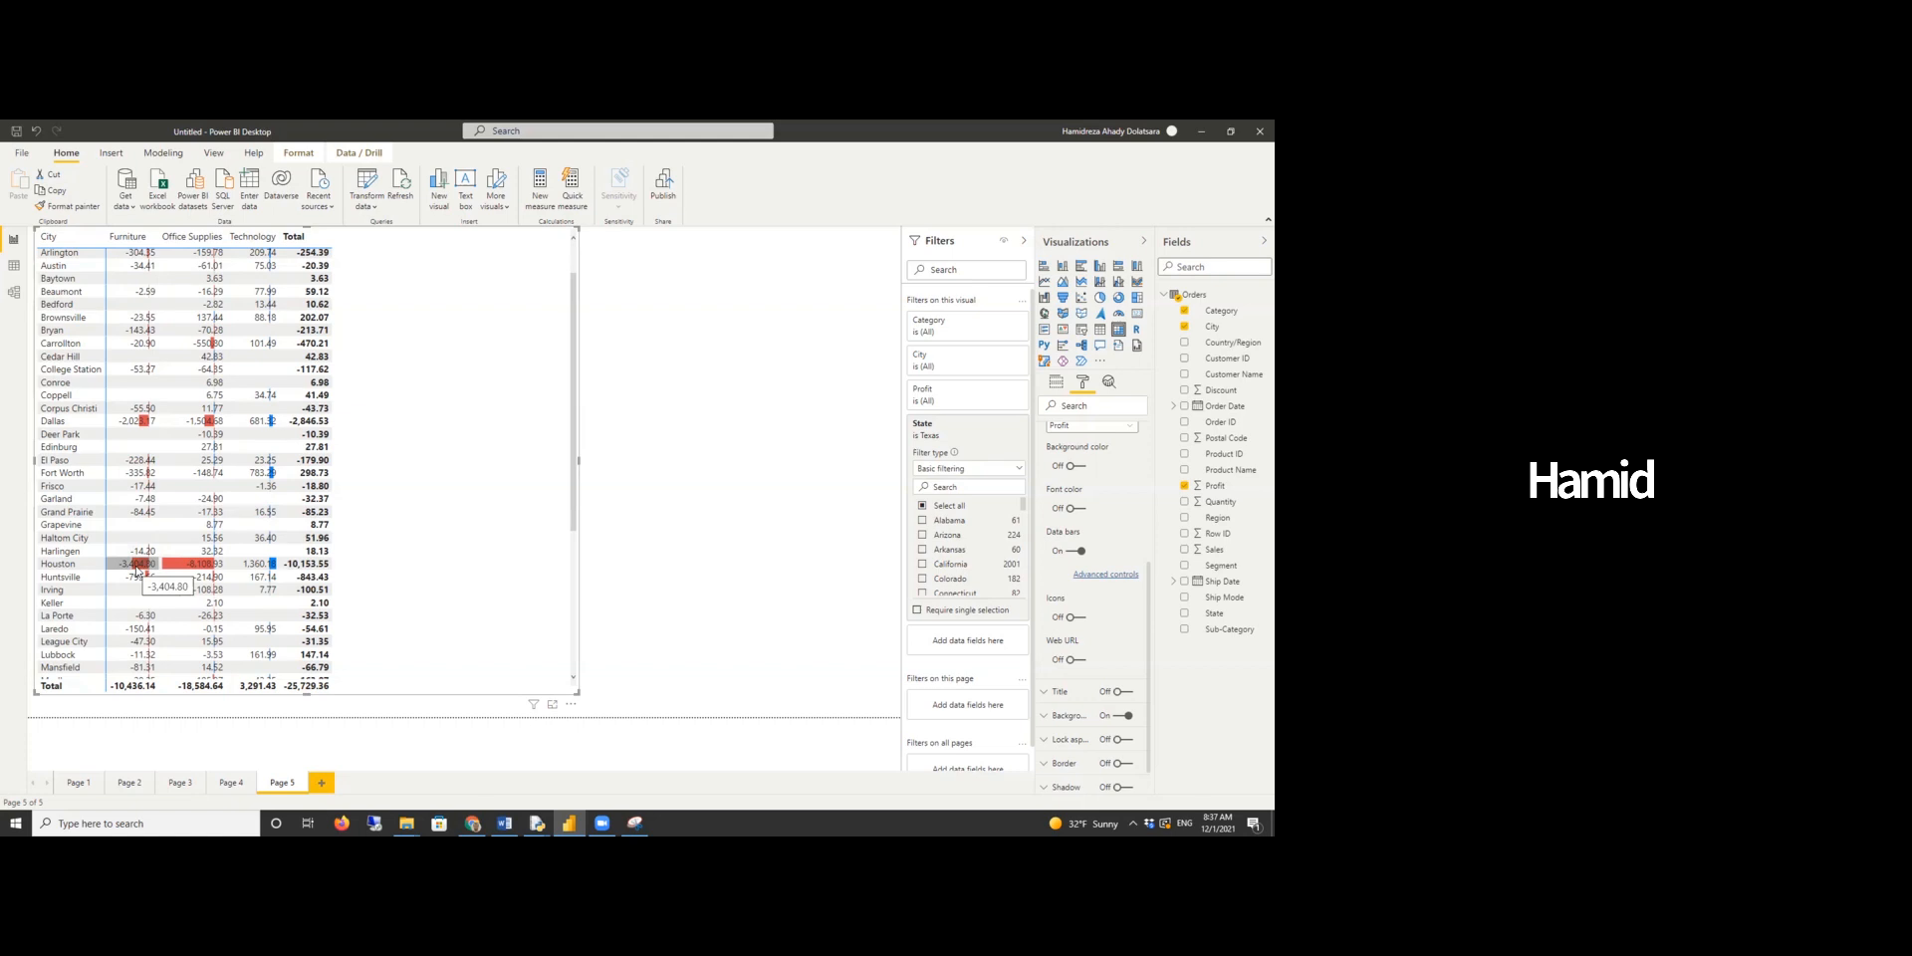
scroll(140, 557, "down", 3)
scroll(162, 444, "down", 2)
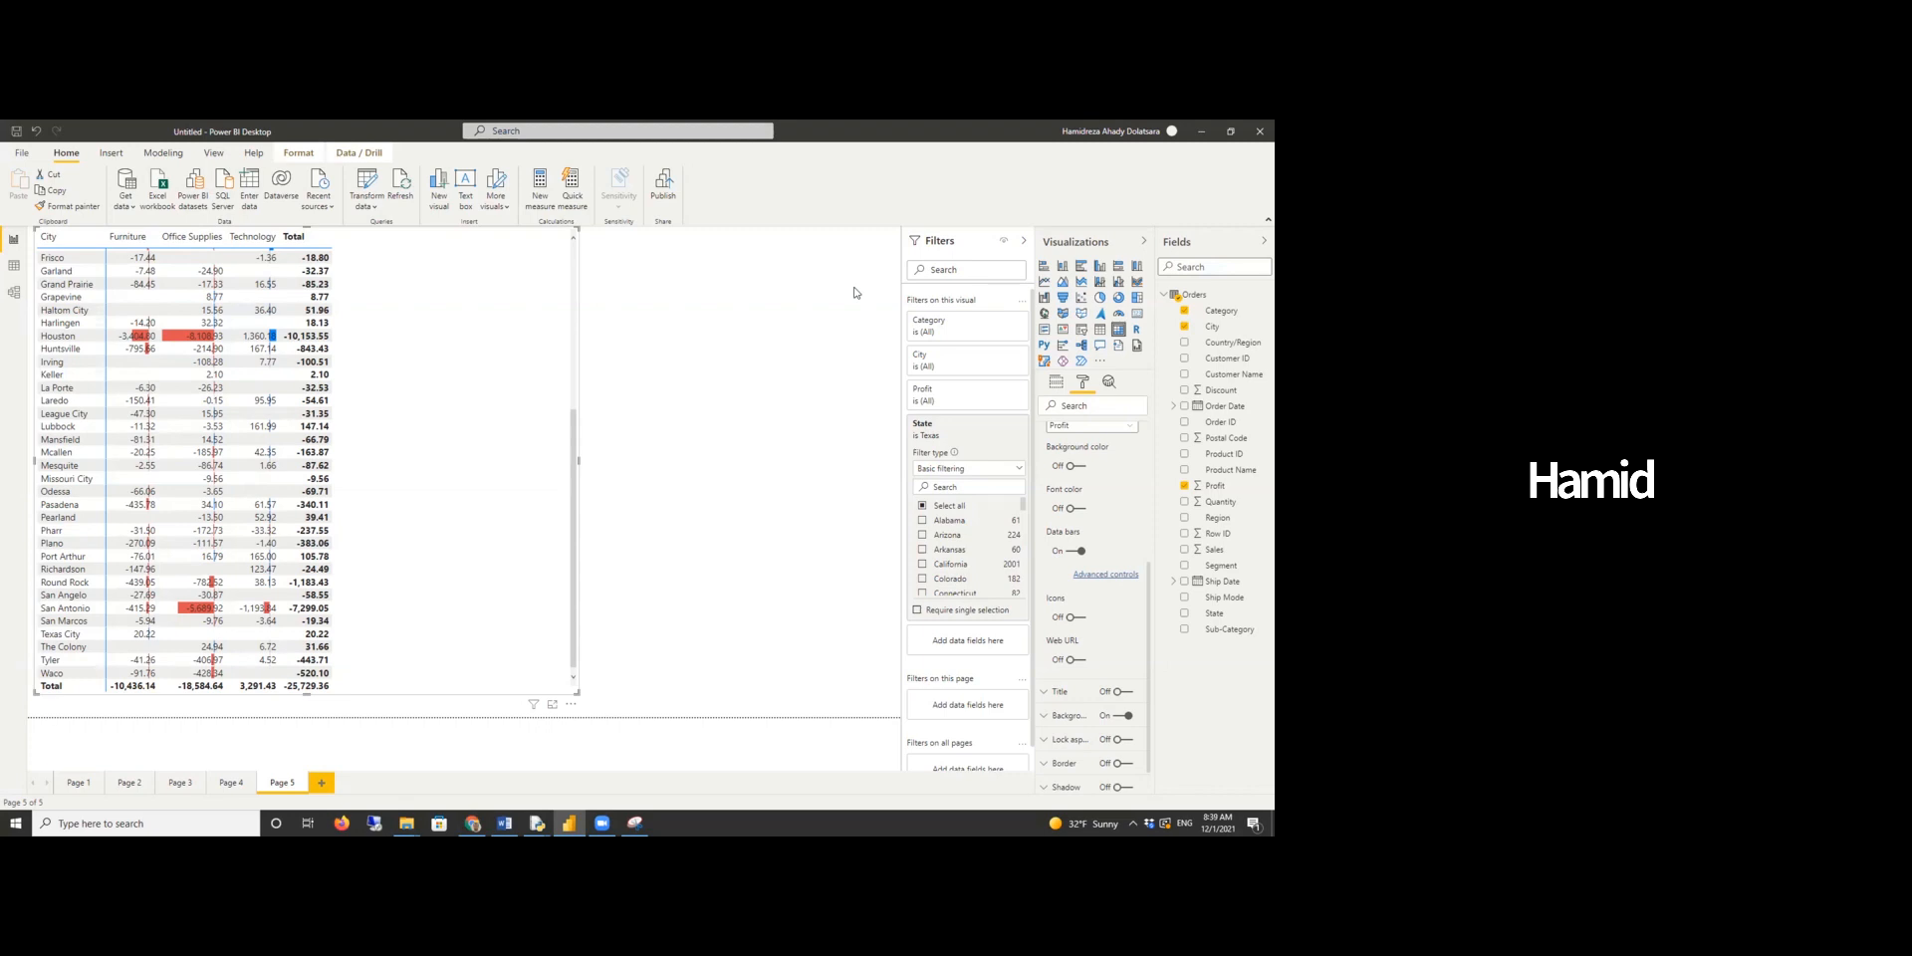
- Switch to the Word report and read the sub-category profit by region question
left_click(503, 824)
scroll(575, 753, "down", 15)
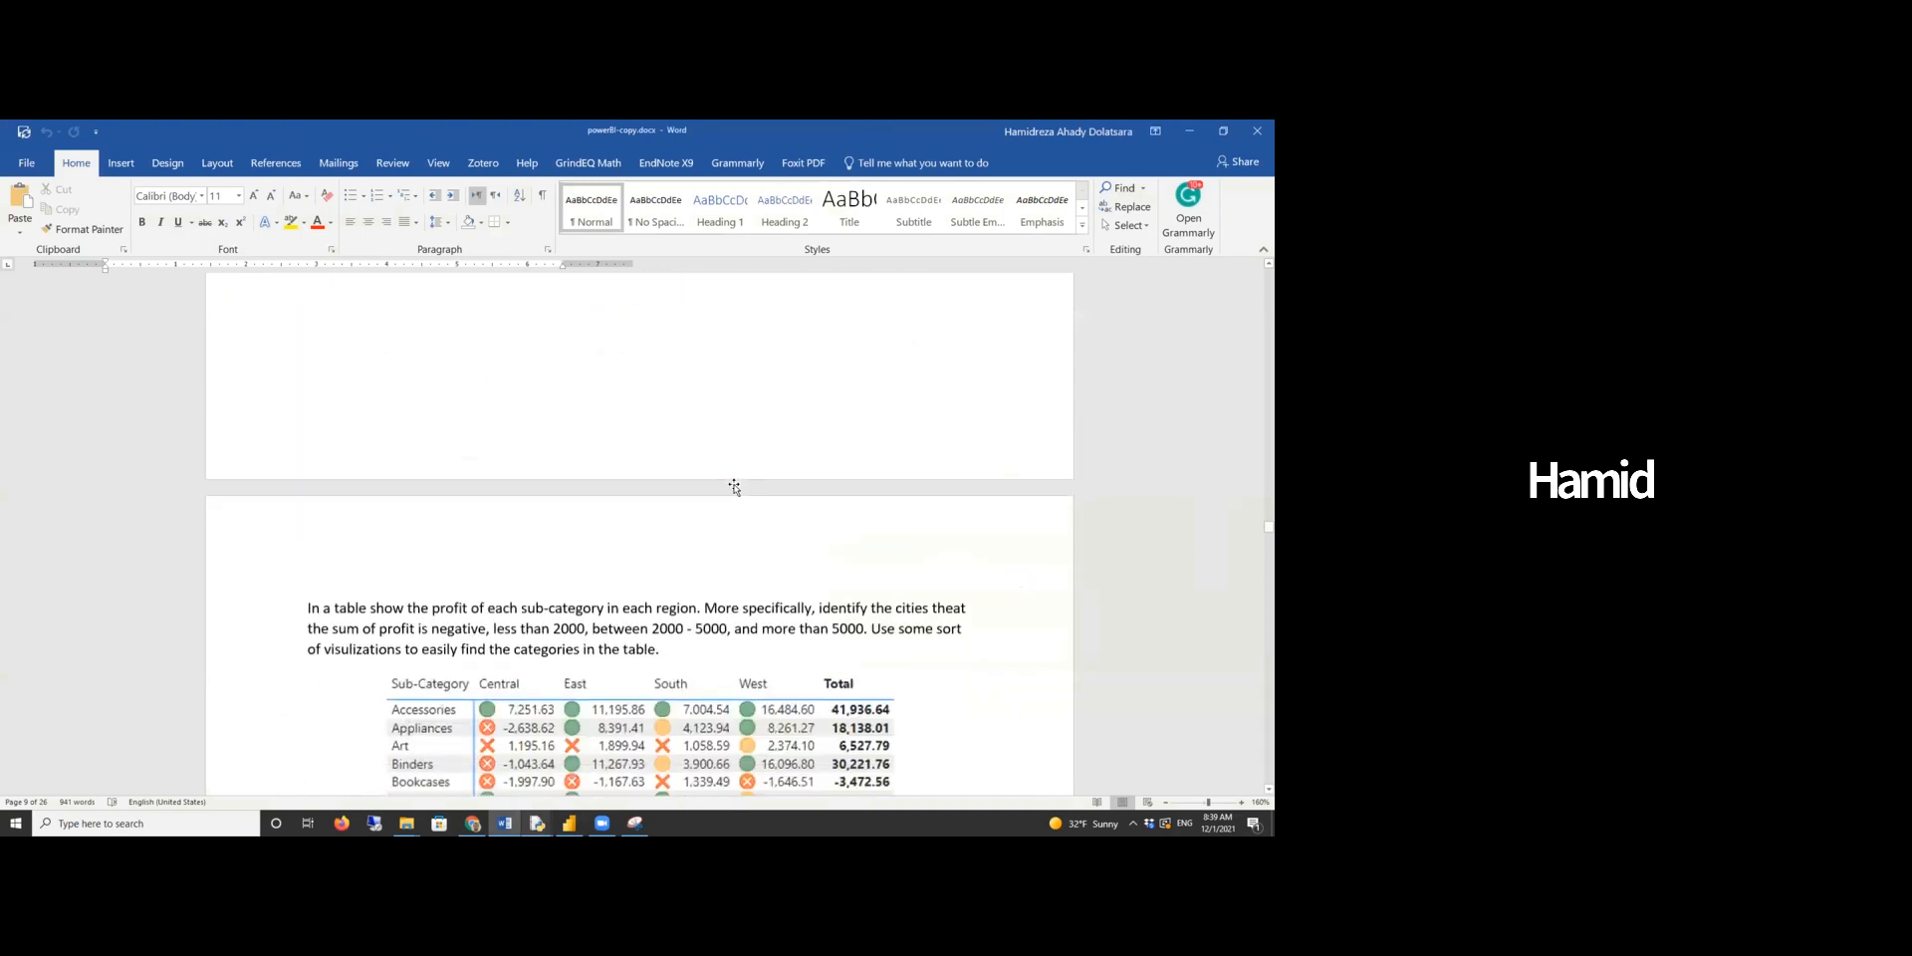
scroll(406, 387, "down", 5)
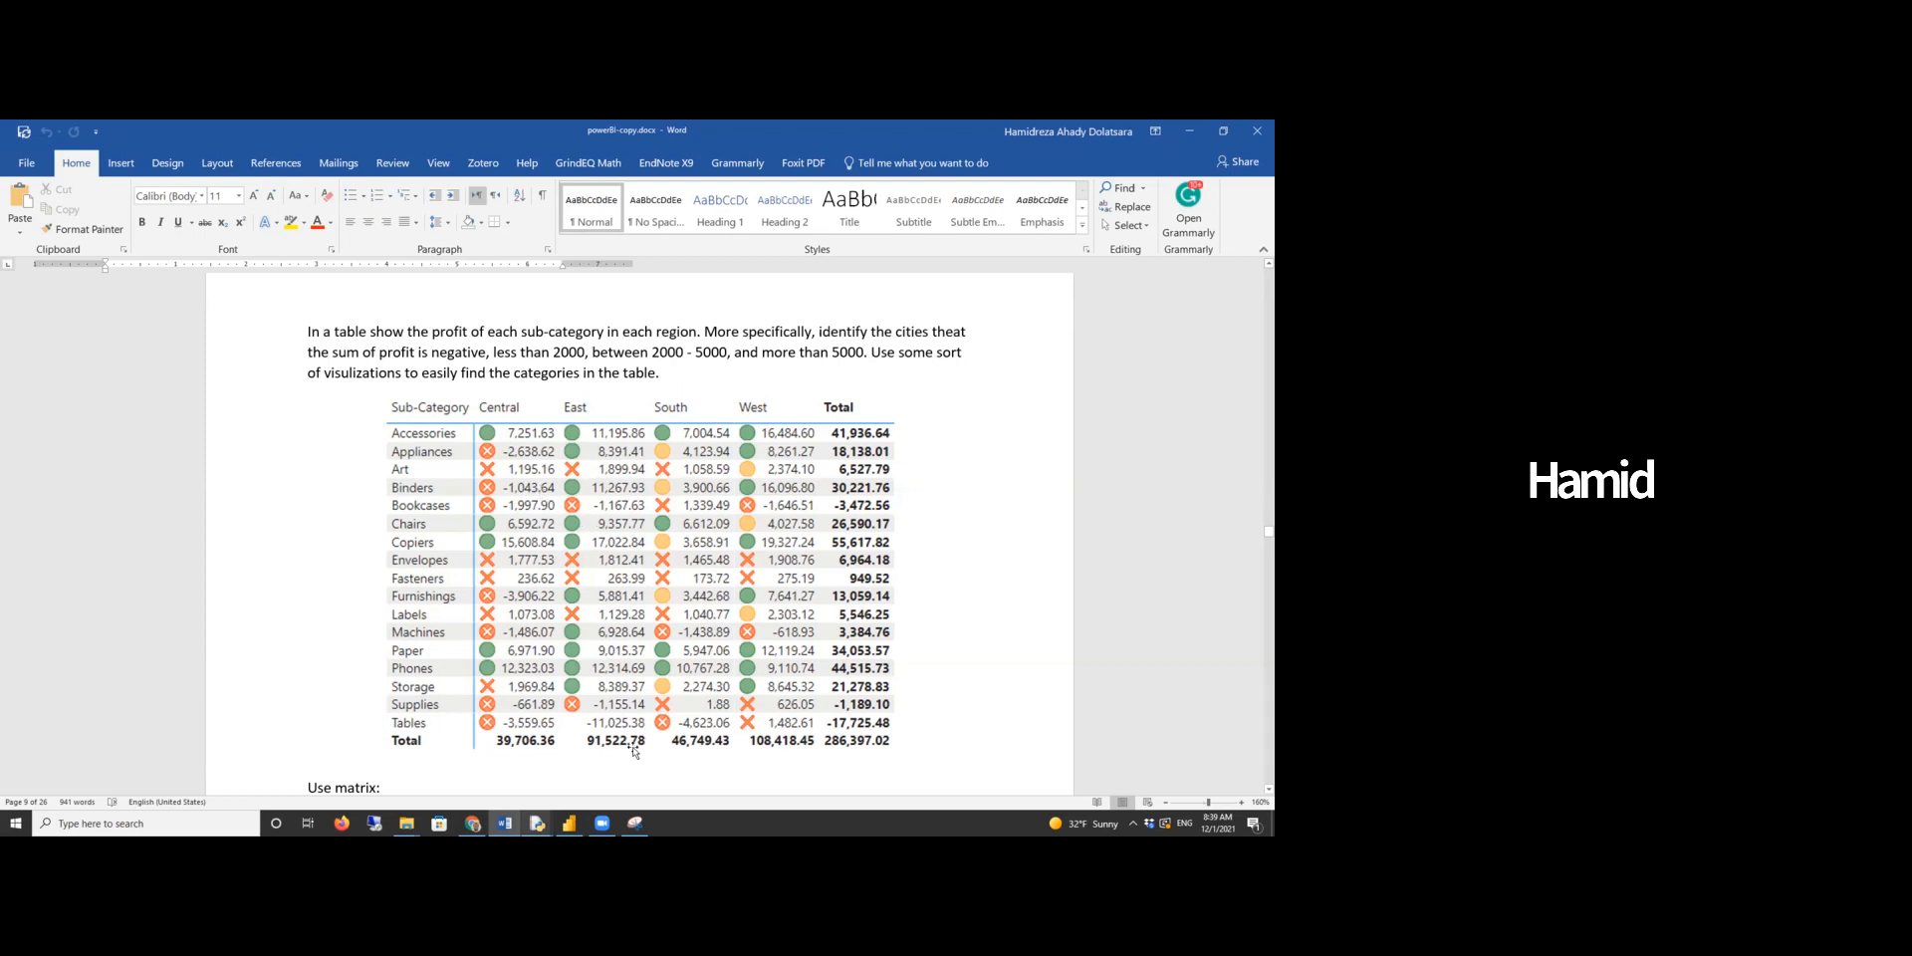
- Add a new report page and insert an enlarged matrix visual
left_click(569, 824)
left_click(322, 784)
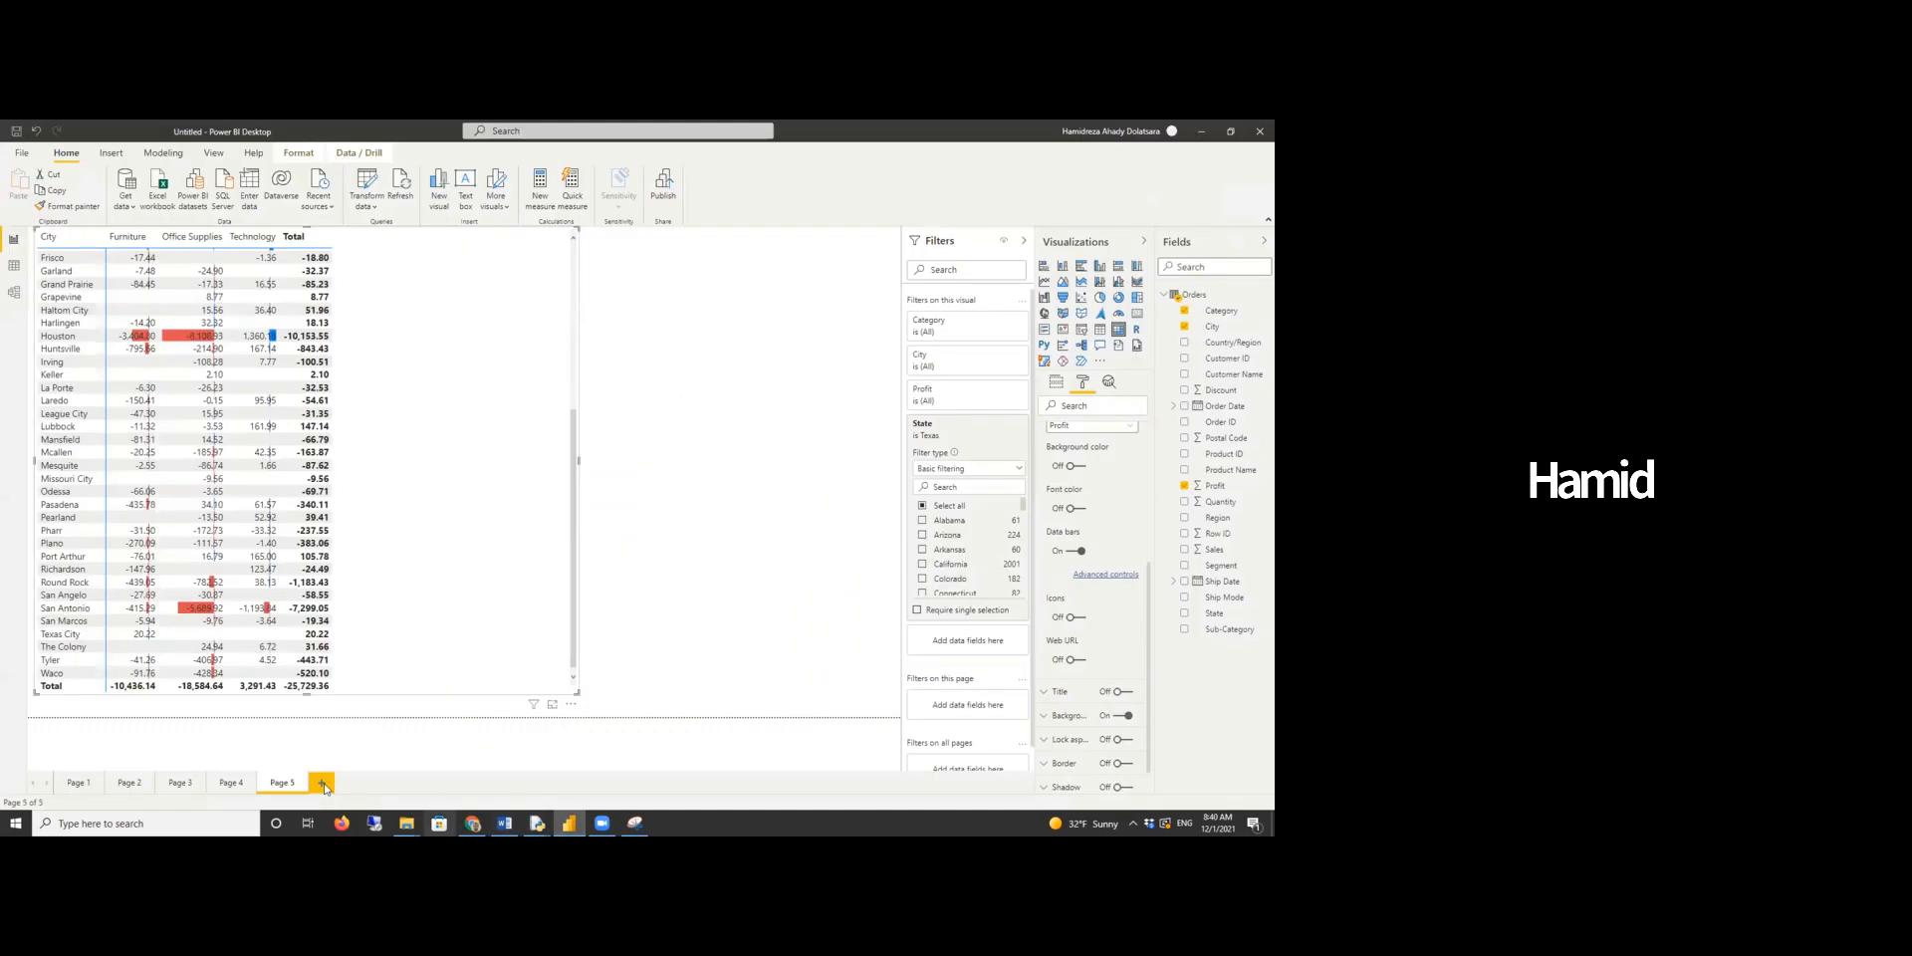
left_click(1119, 329)
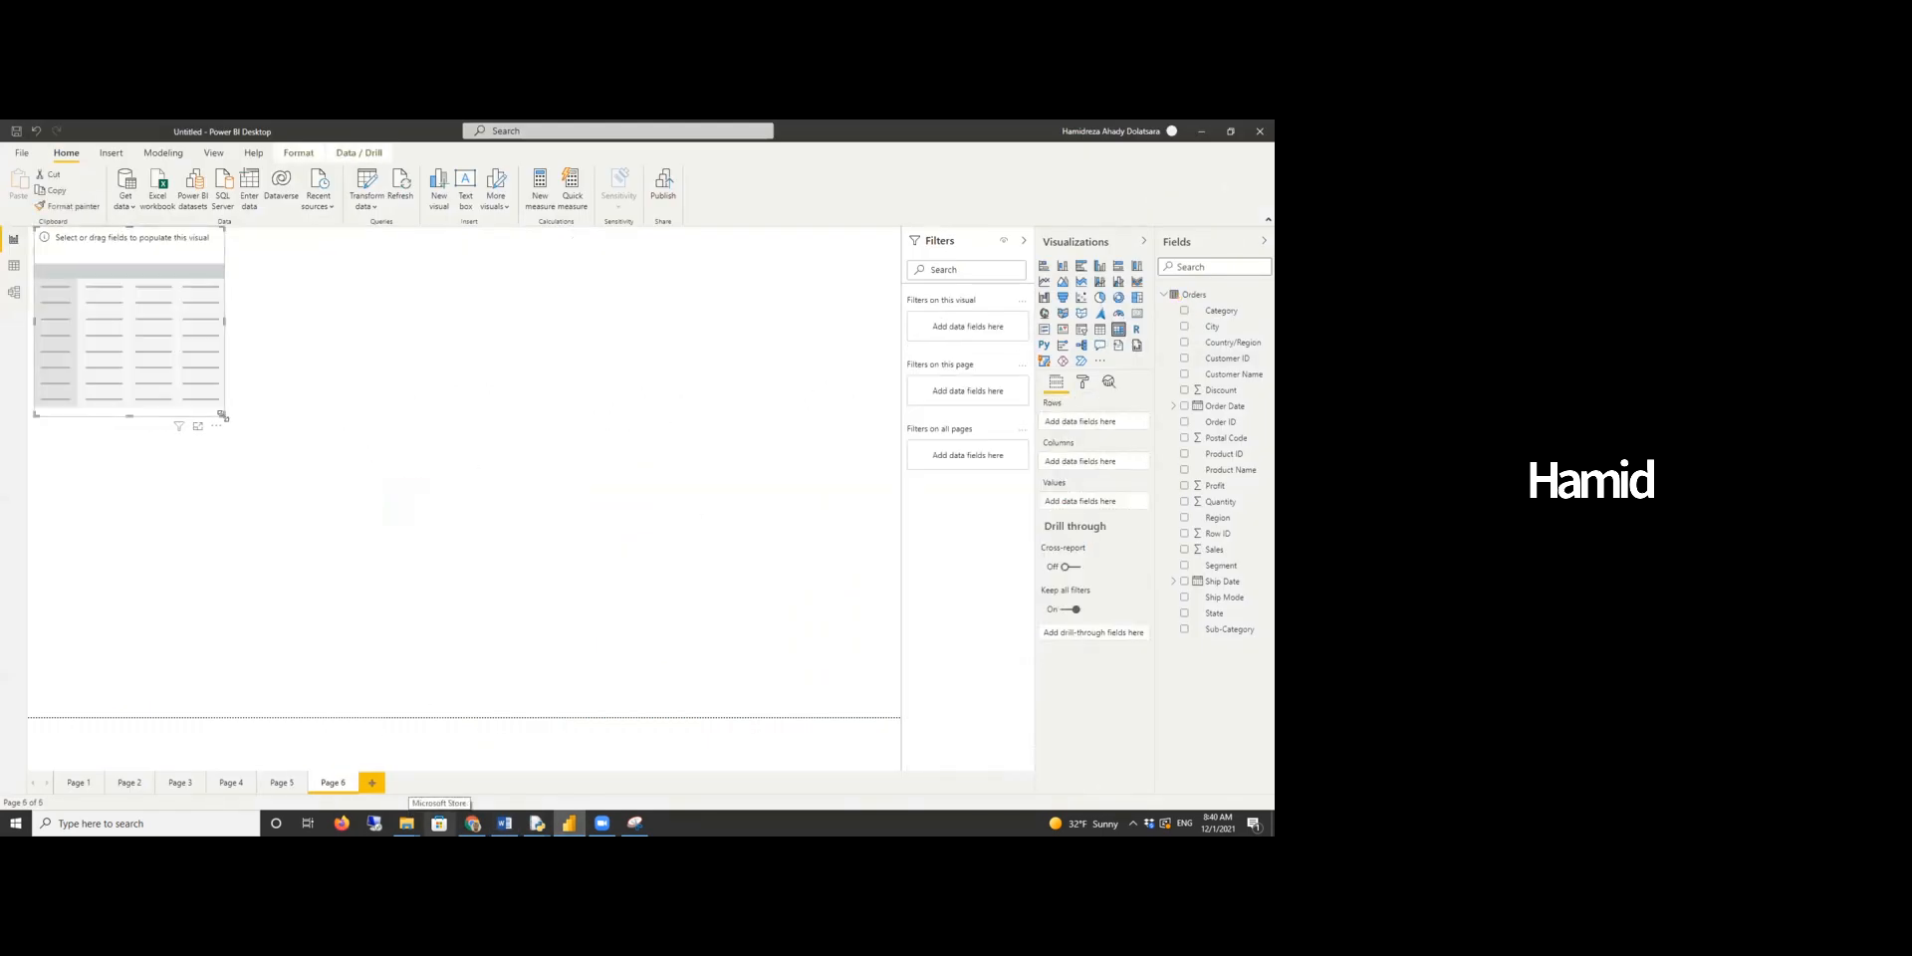
left_click_drag(224, 415, 576, 656)
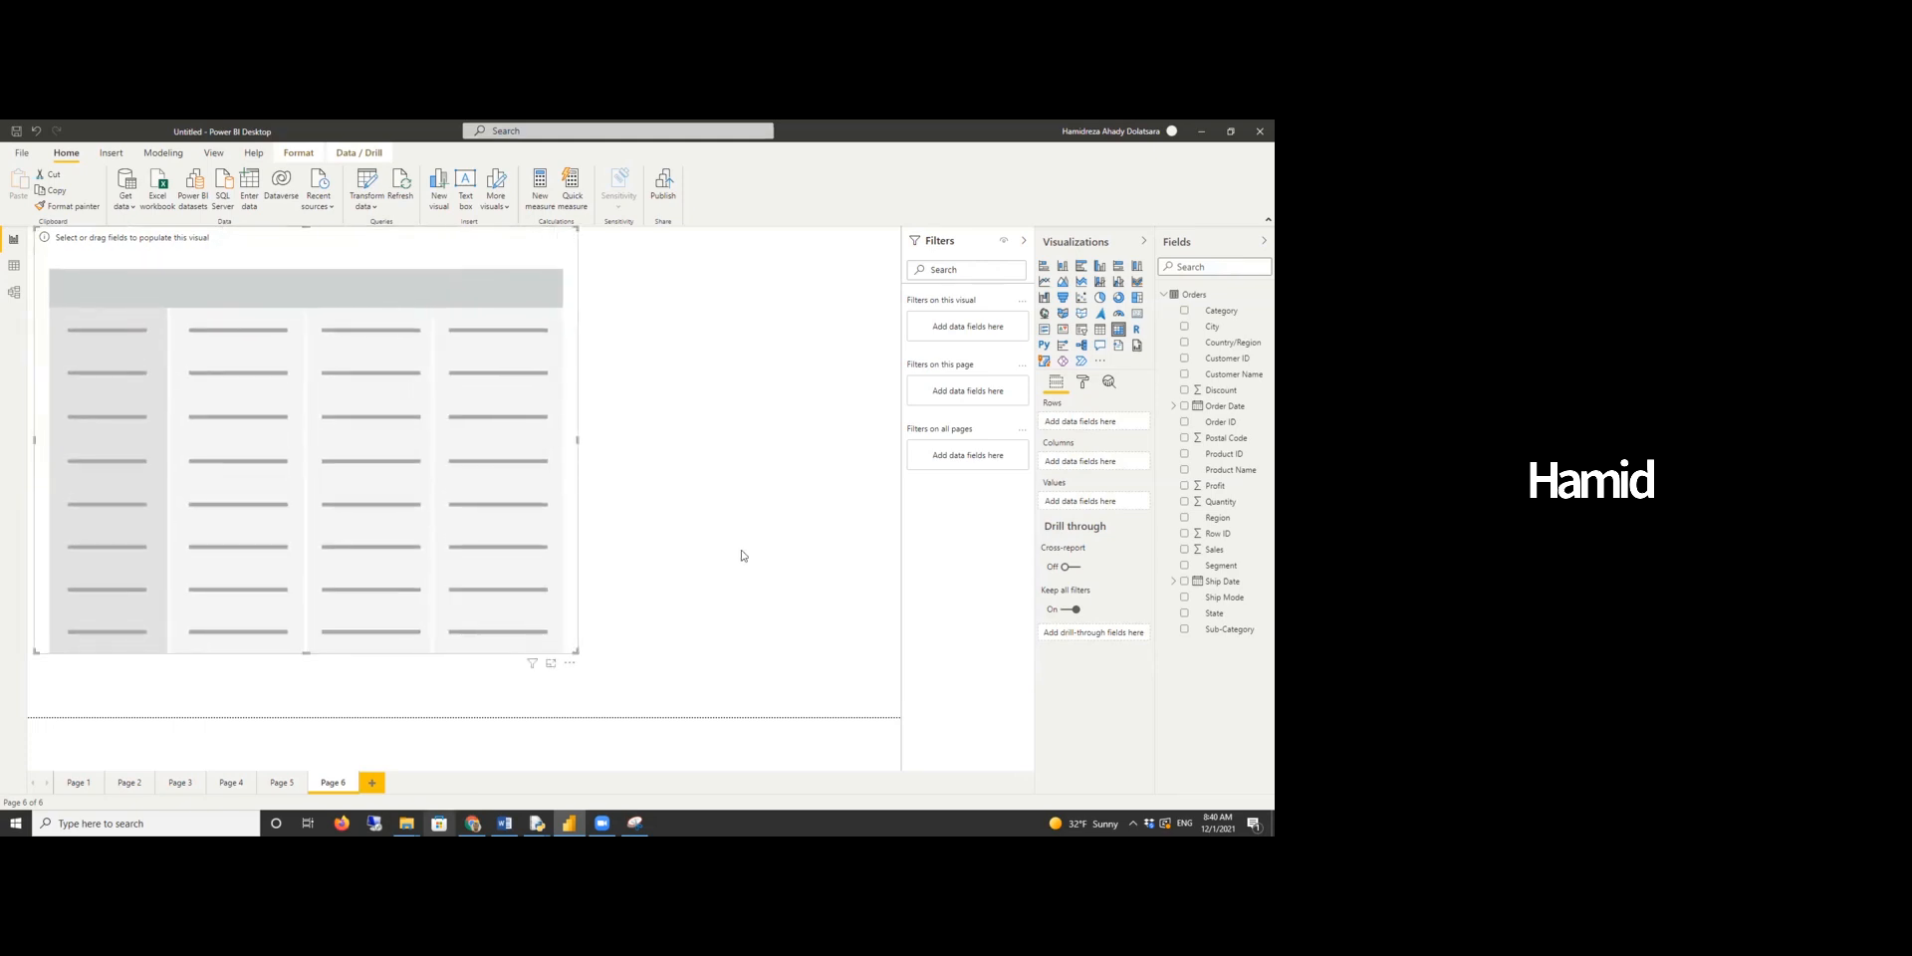
- Fill the matrix with Sub-Category as rows, Region as columns and Profit as values
left_click_drag(1234, 628, 1067, 496)
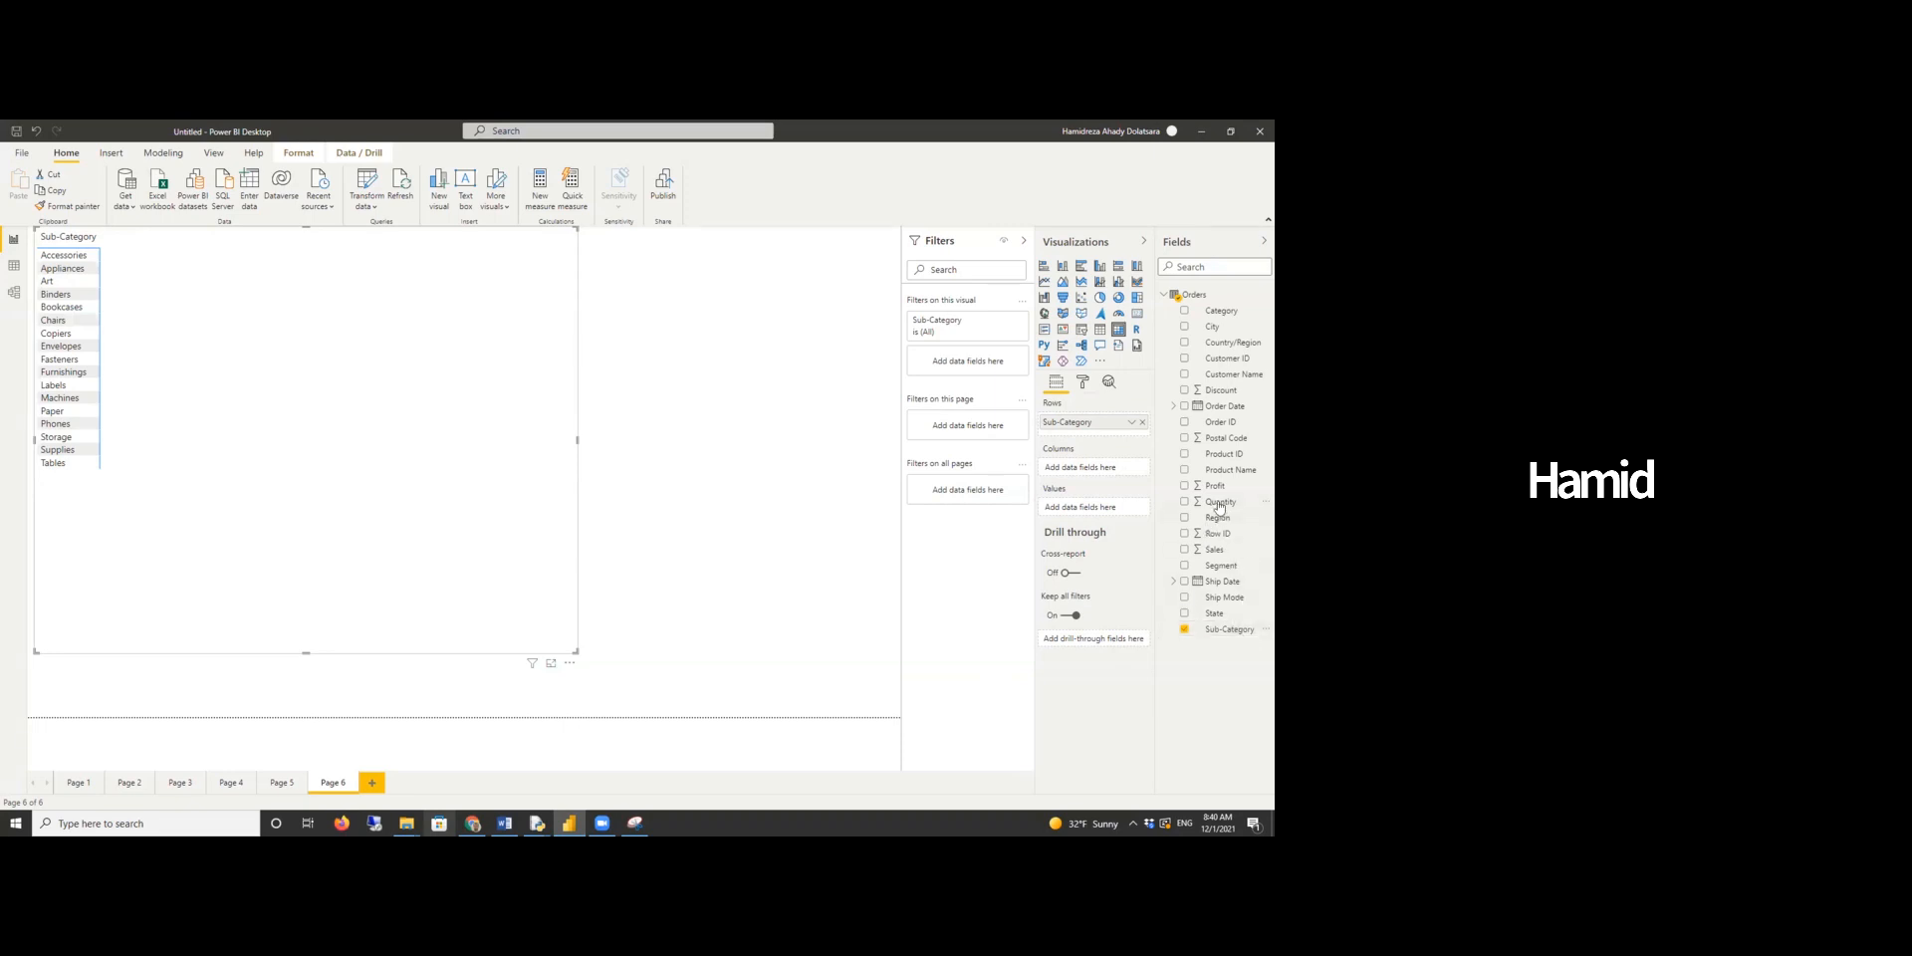
left_click_drag(1229, 525, 1090, 468)
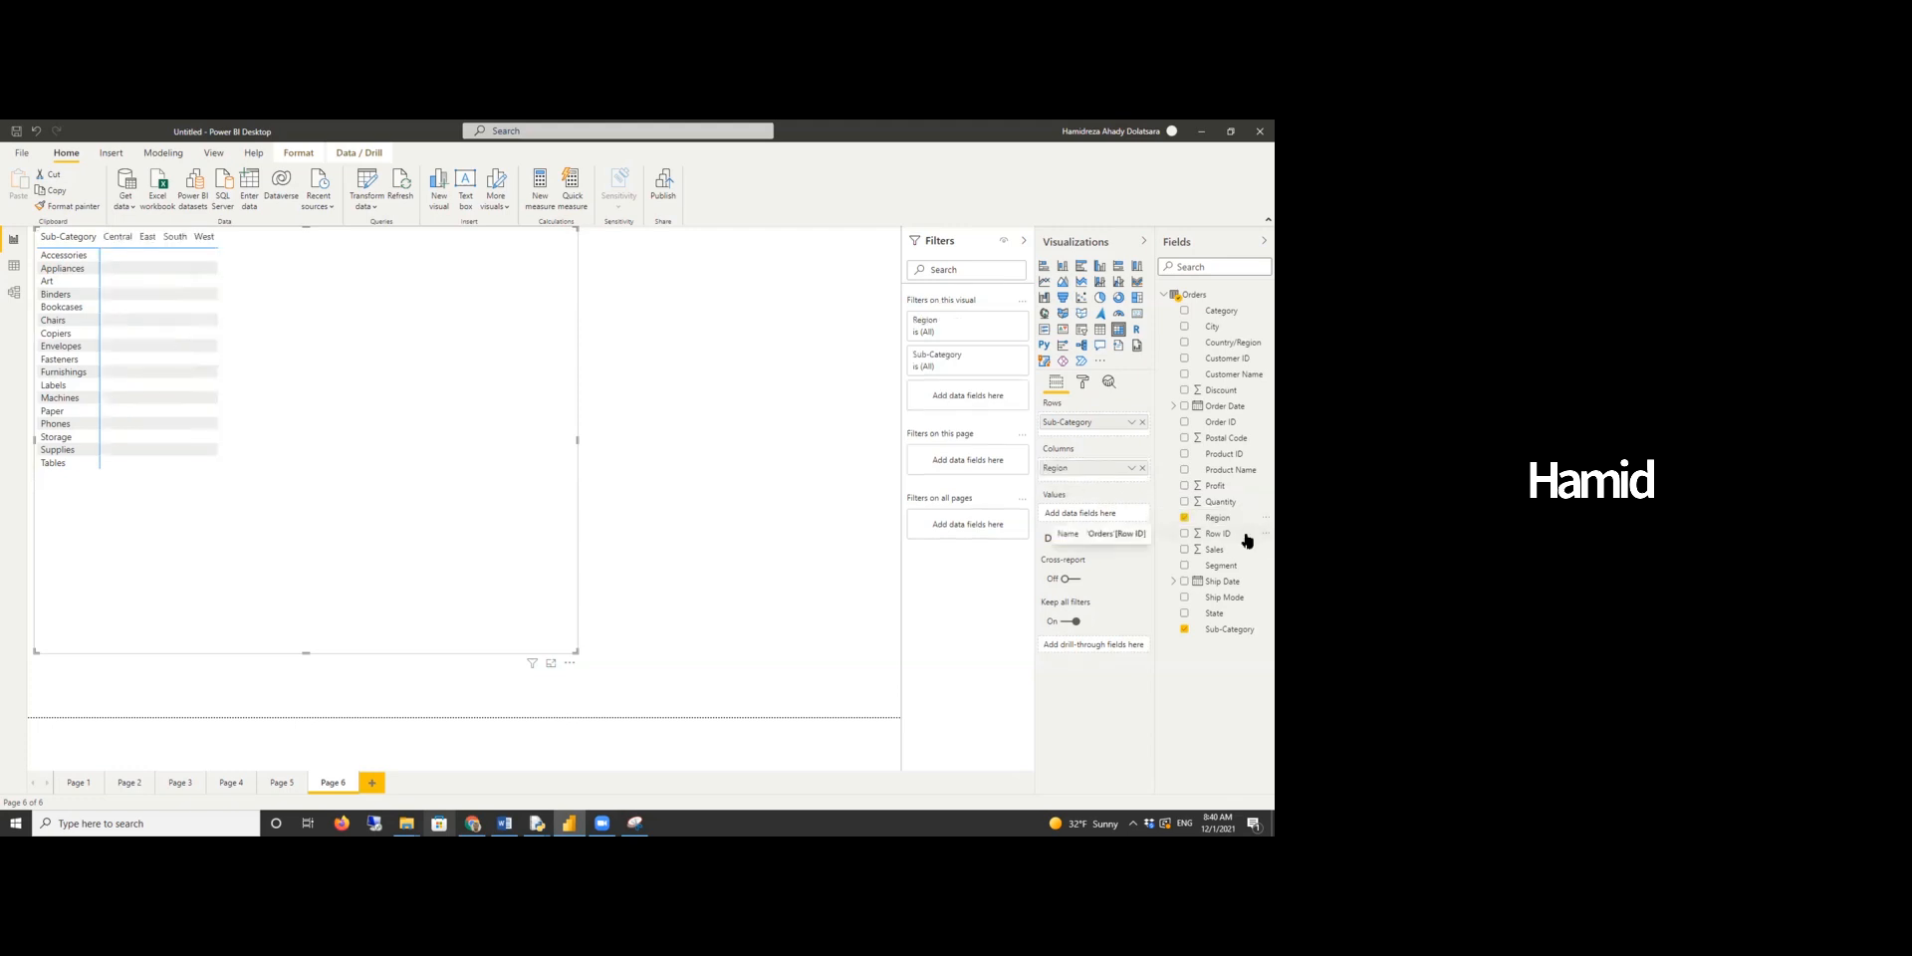
left_click_drag(1214, 486, 1108, 517)
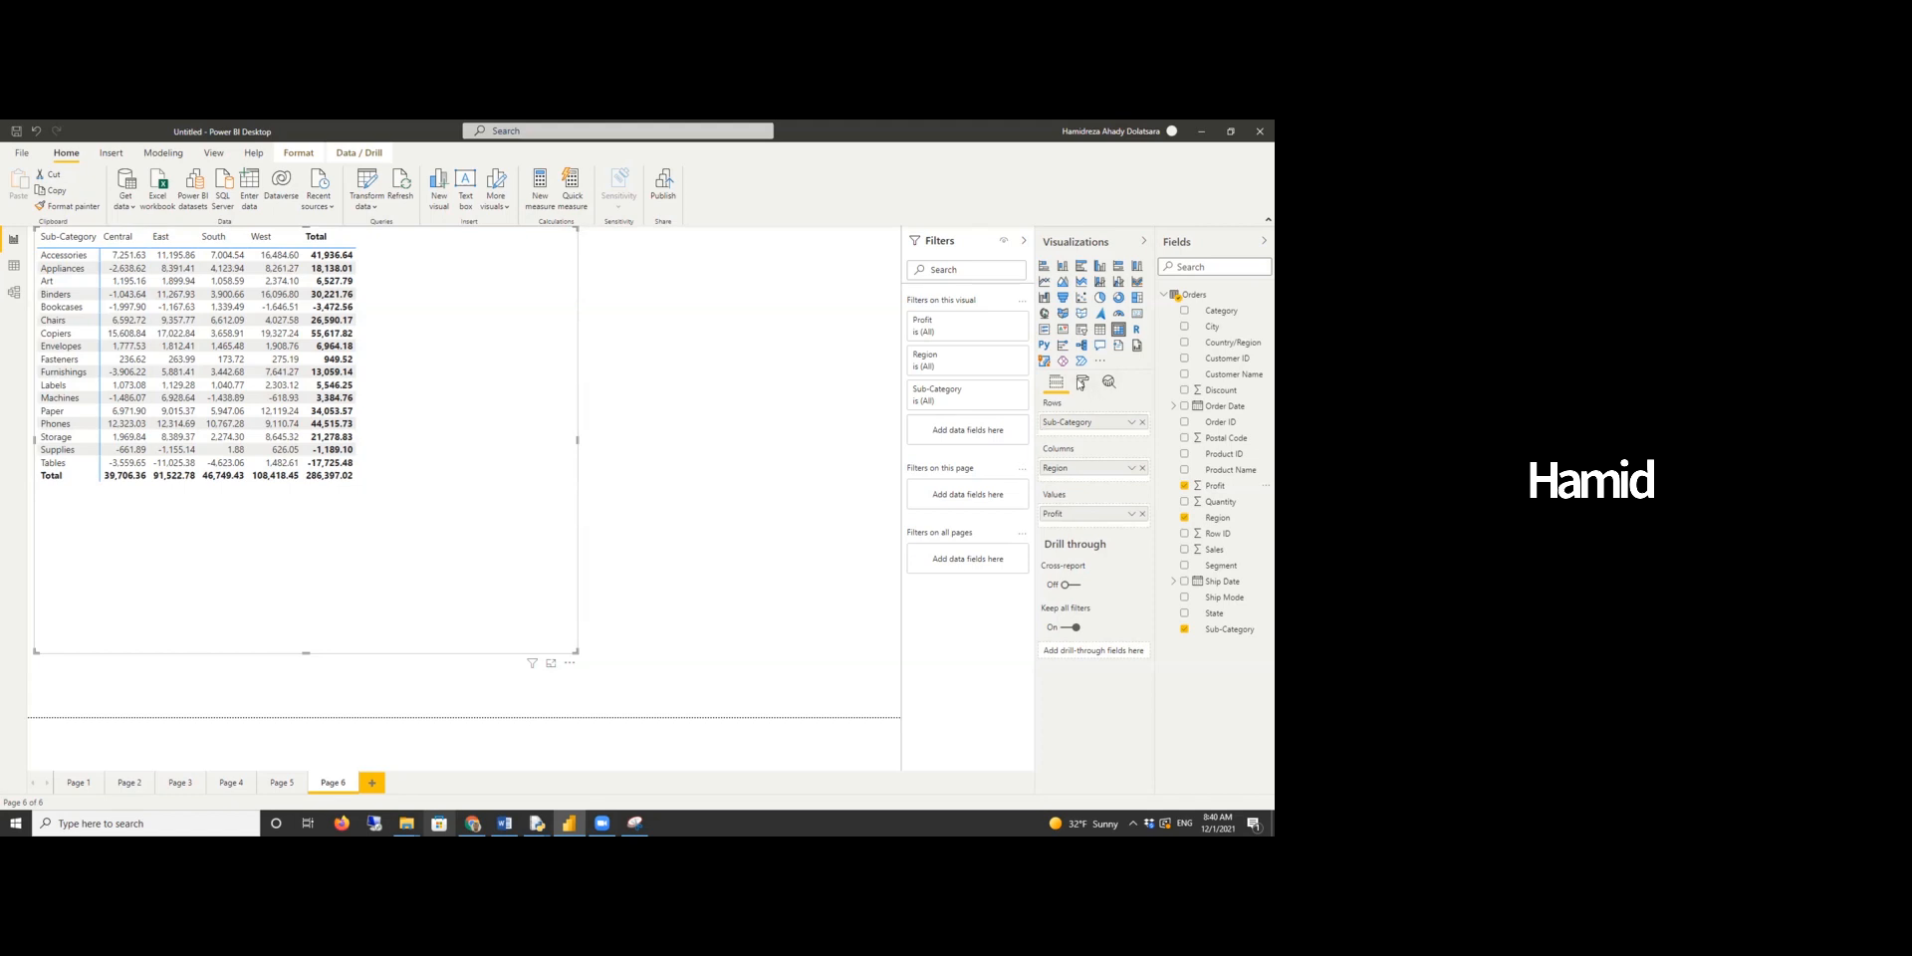
- Turn on icons for Profit in the matrix's conditional formatting
left_click(1083, 382)
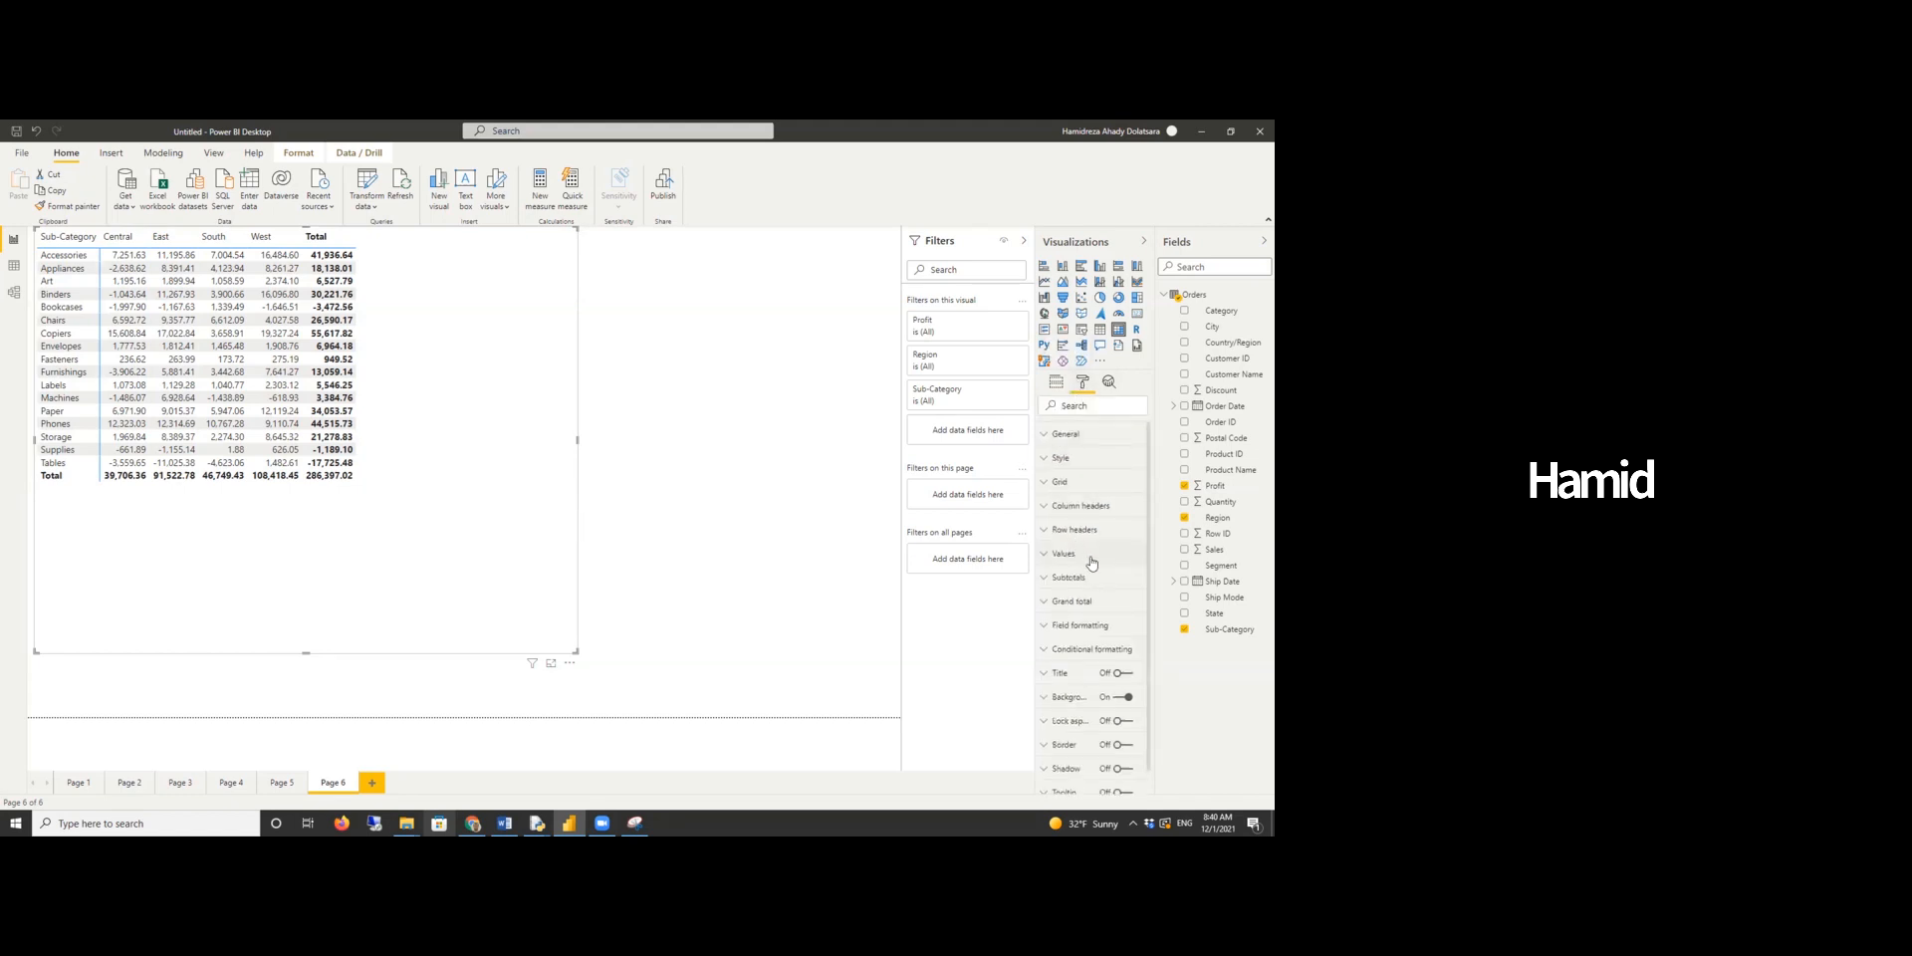
left_click(1083, 650)
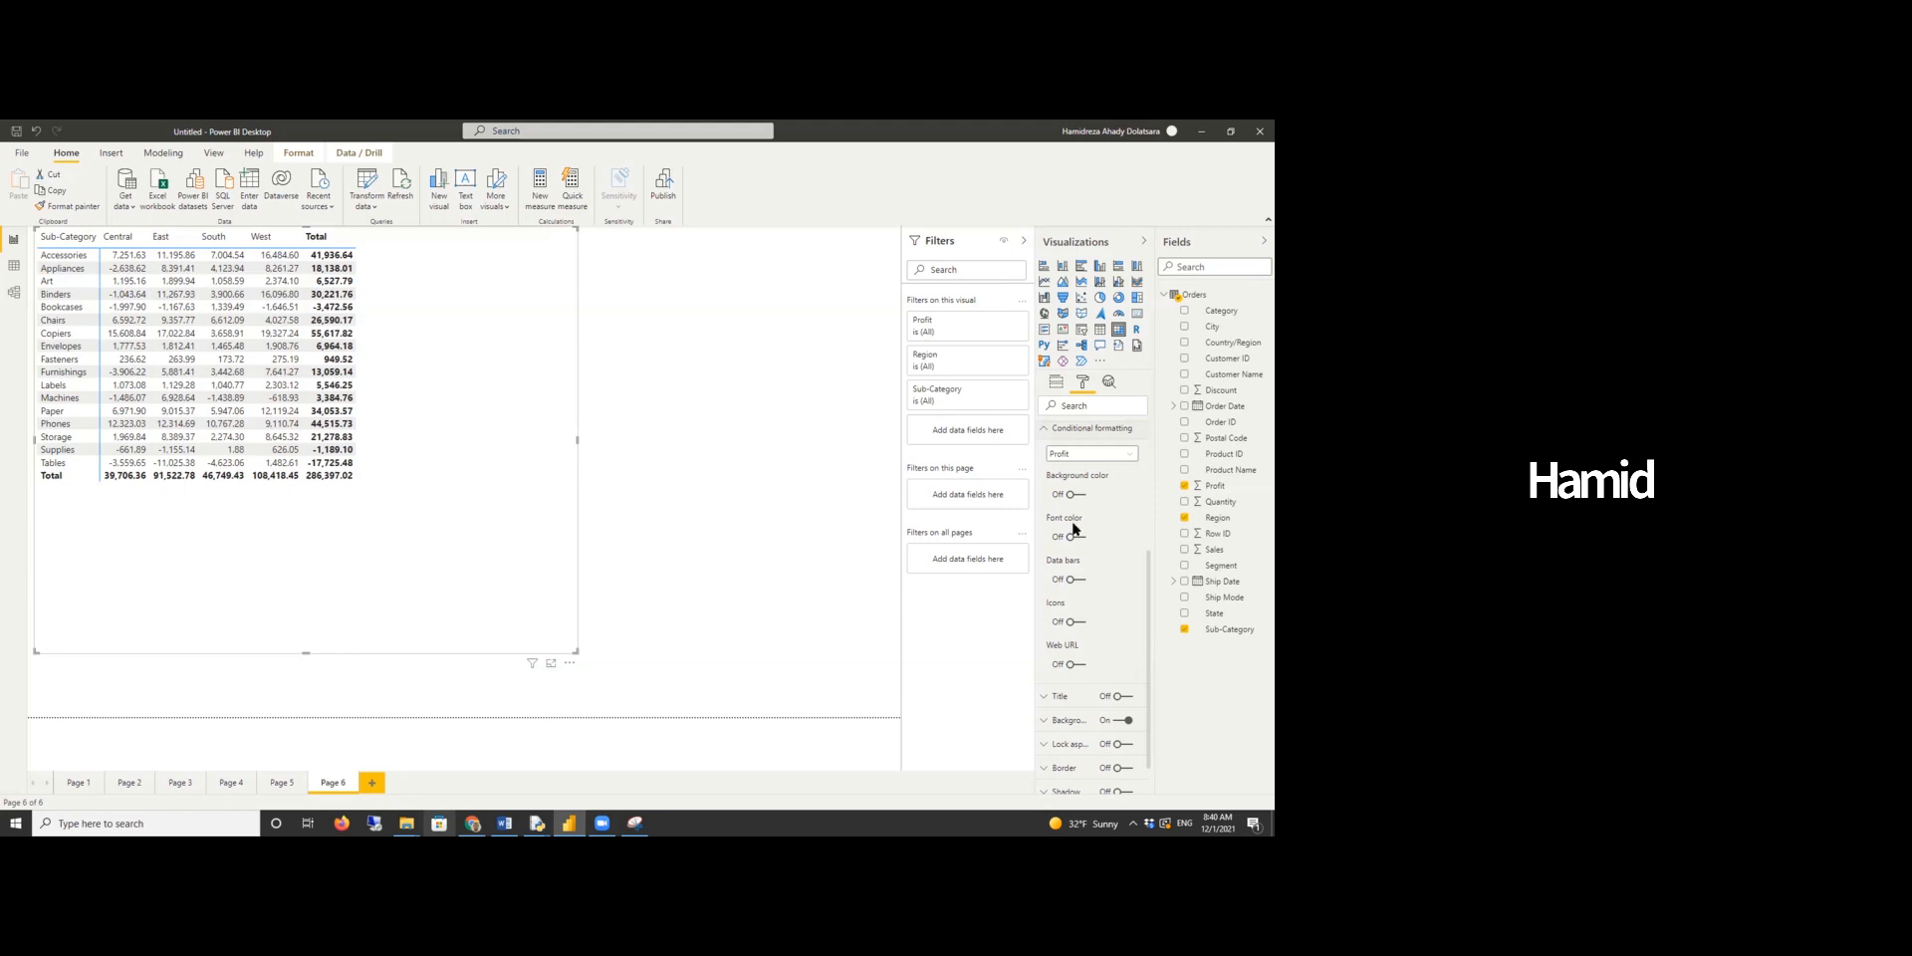
left_click(1073, 621)
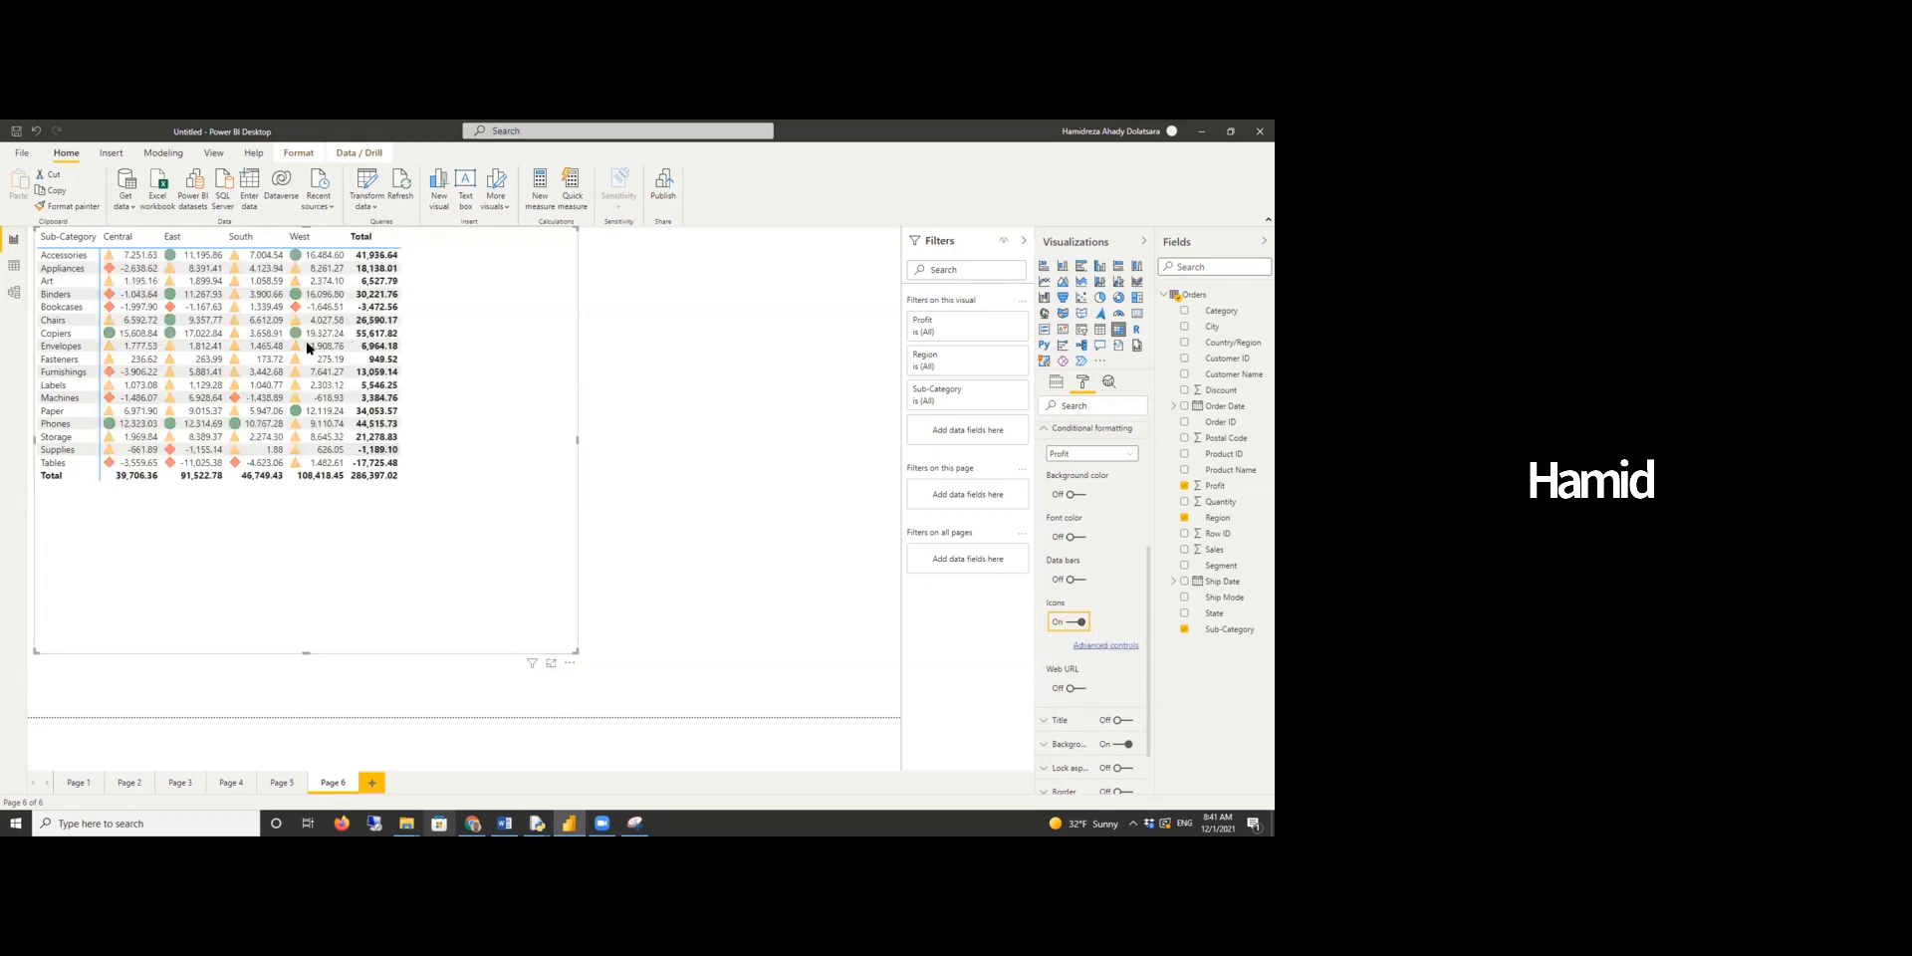
- Compare with the Word report's table, open the icons' advanced controls and switch the rule thresholds to Number
left_click(504, 822)
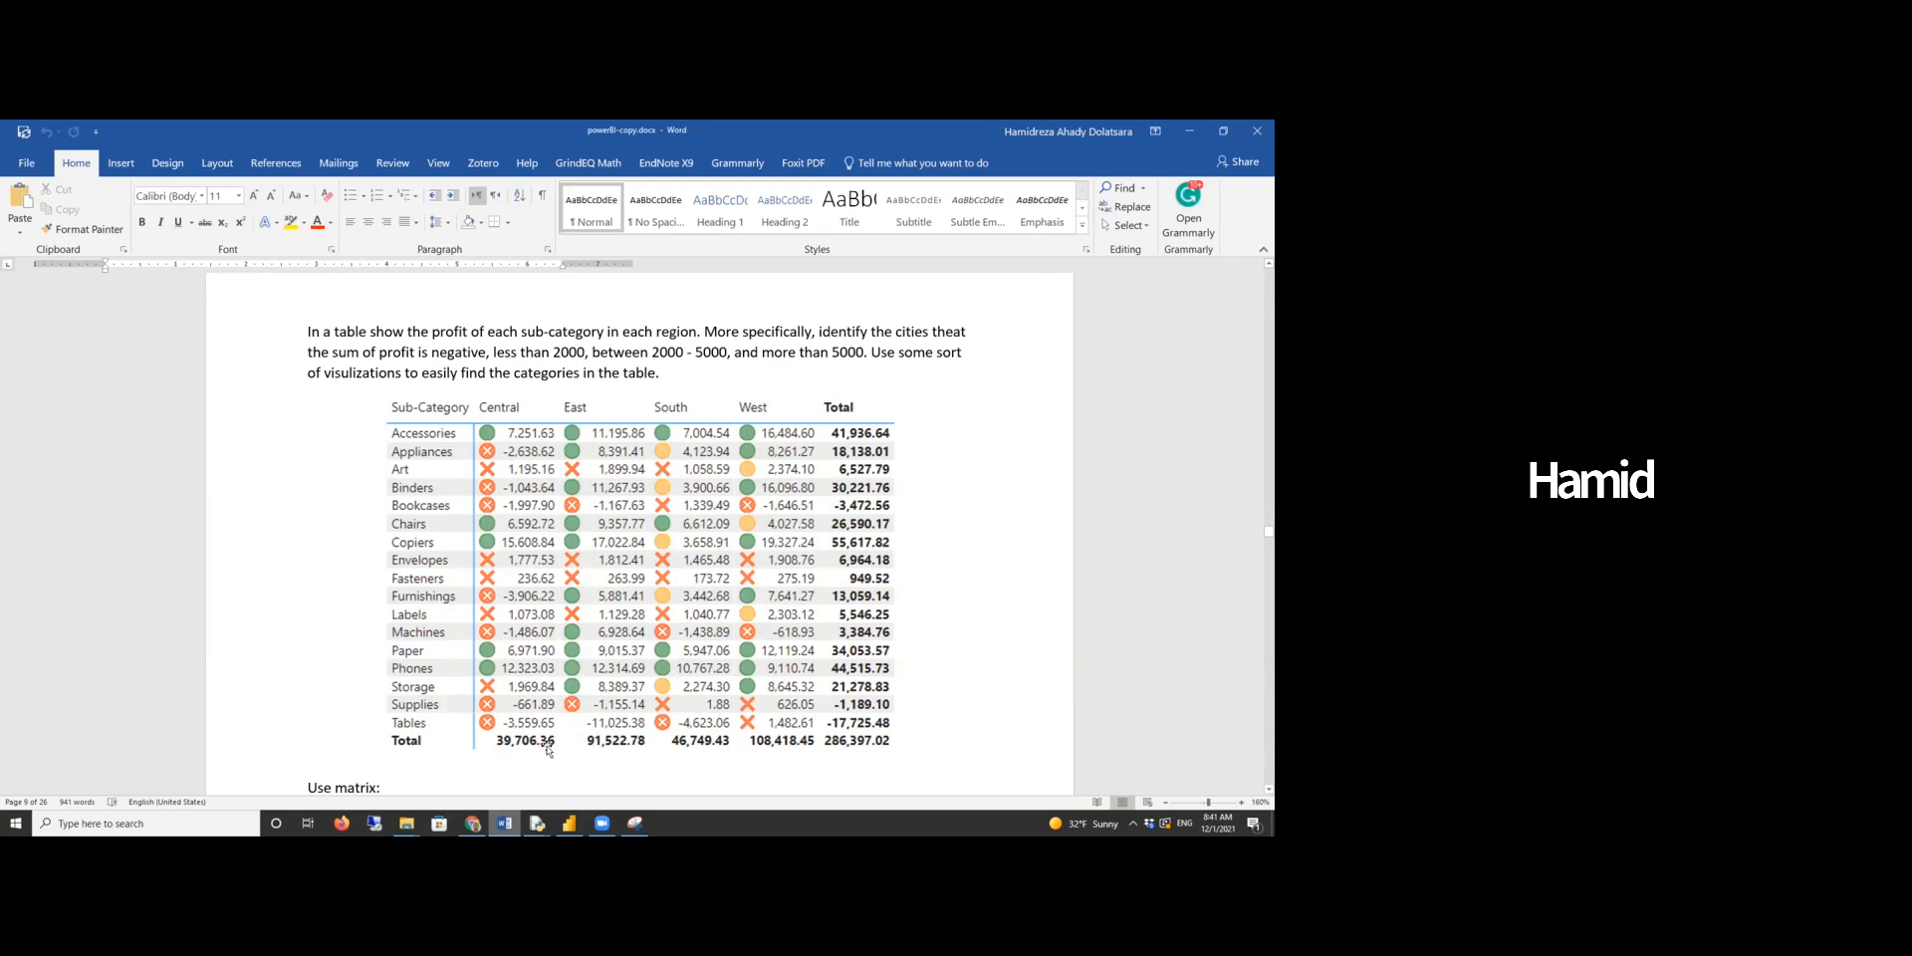
left_click(569, 822)
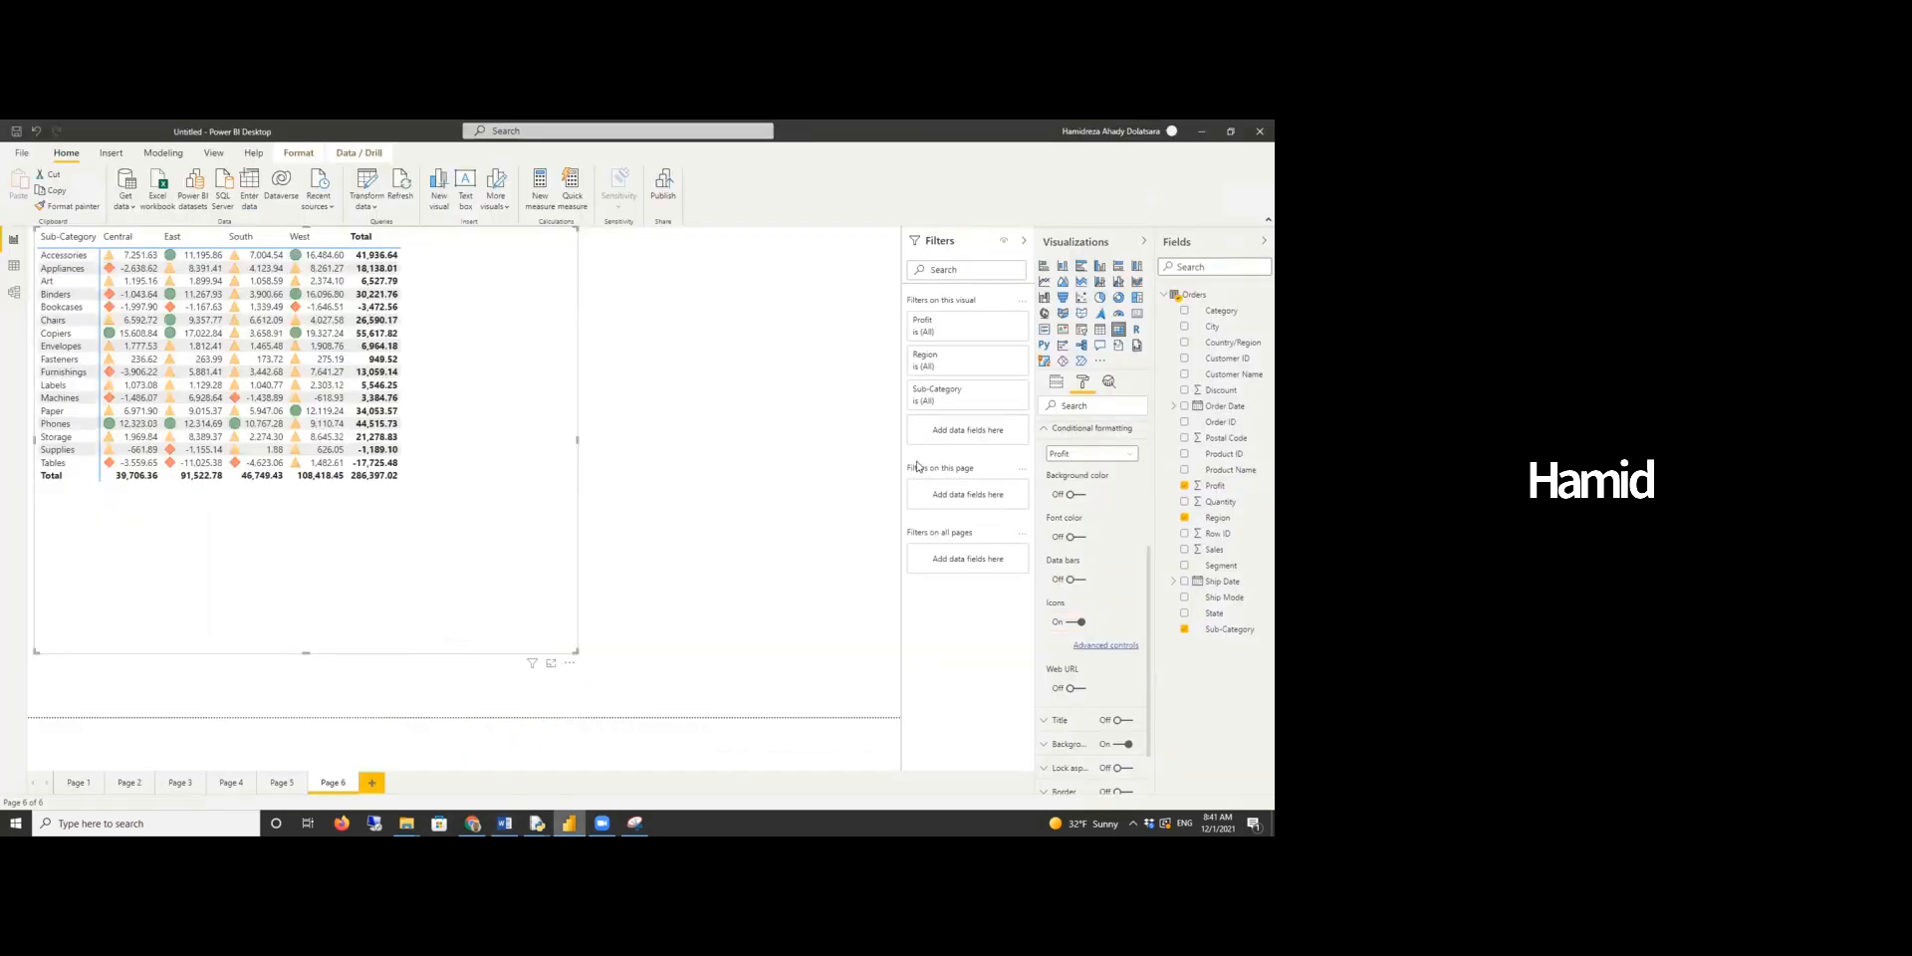
left_click(1114, 646)
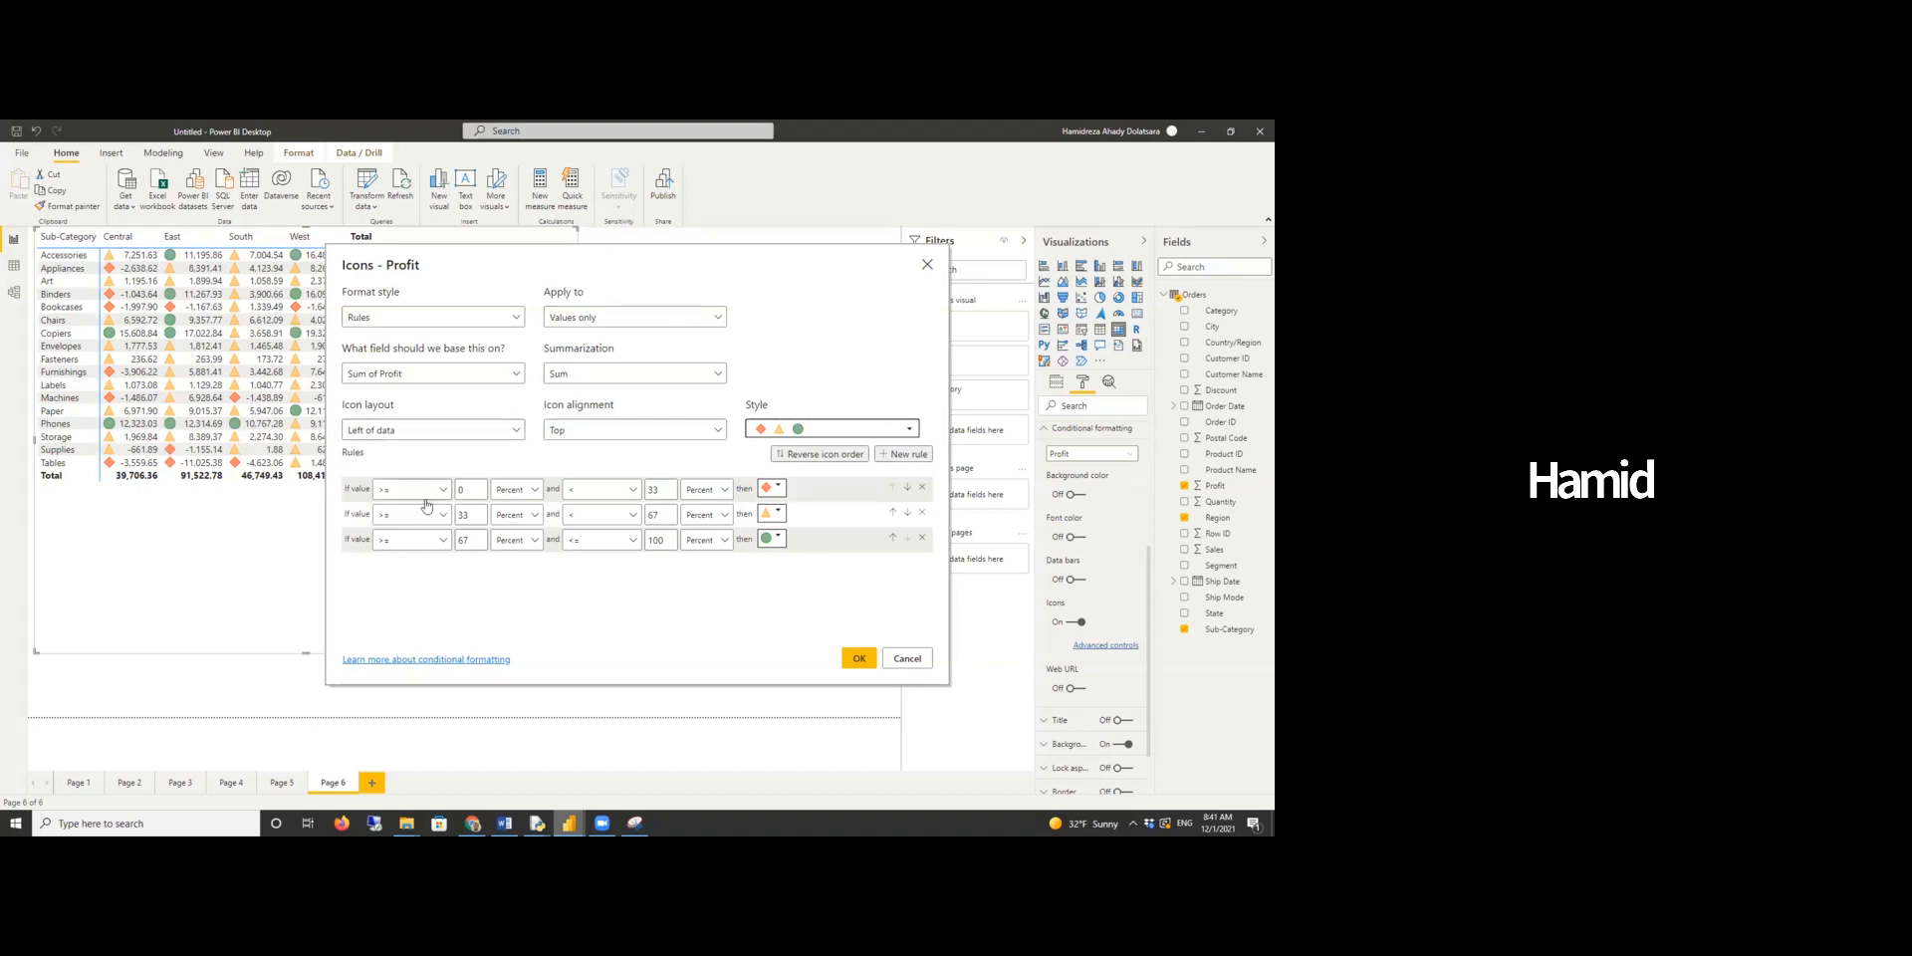
left_click(532, 492)
left_click(527, 513)
left_click(536, 515)
left_click(510, 537)
left_click(516, 539)
left_click(510, 562)
- Set the first icon rule to range from -1000 to 0 with a red circled-cross icon
left_click_drag(472, 489, 443, 489)
type("-1000")
left_click(665, 490)
left_click(733, 489)
left_click(705, 529)
double_click(665, 490)
type("0")
left_click(777, 488)
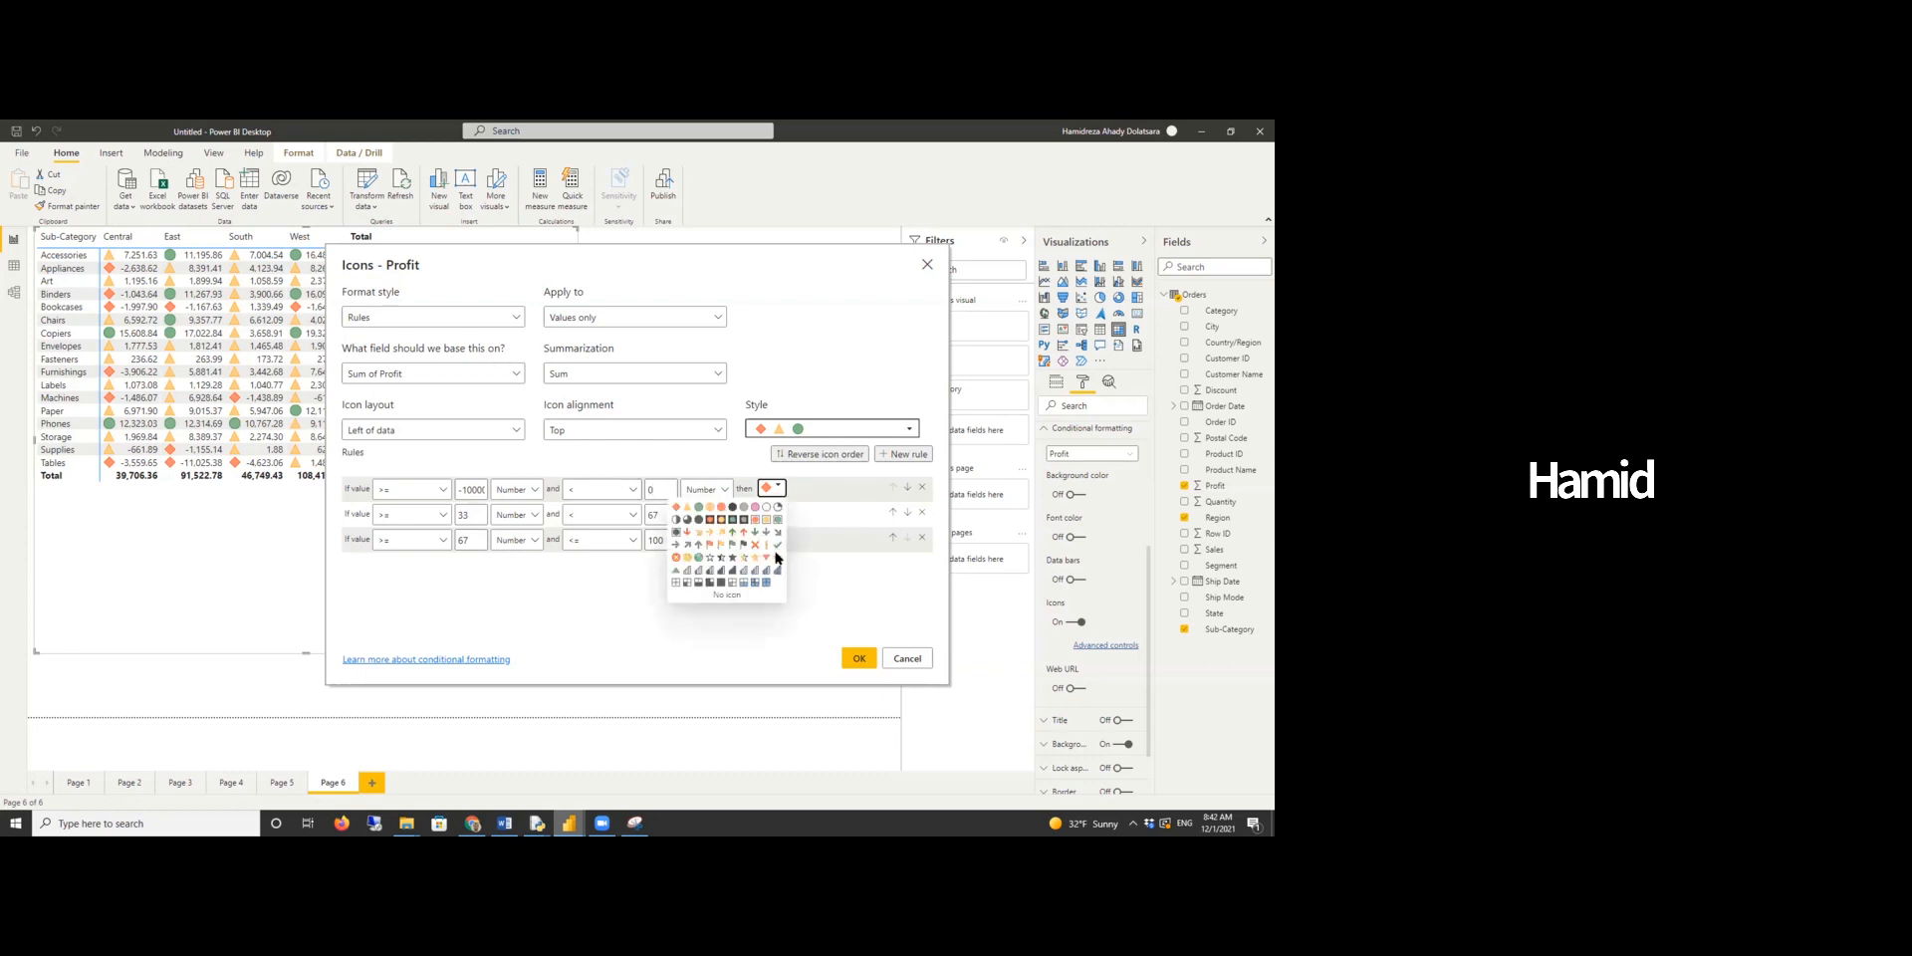
left_click(678, 559)
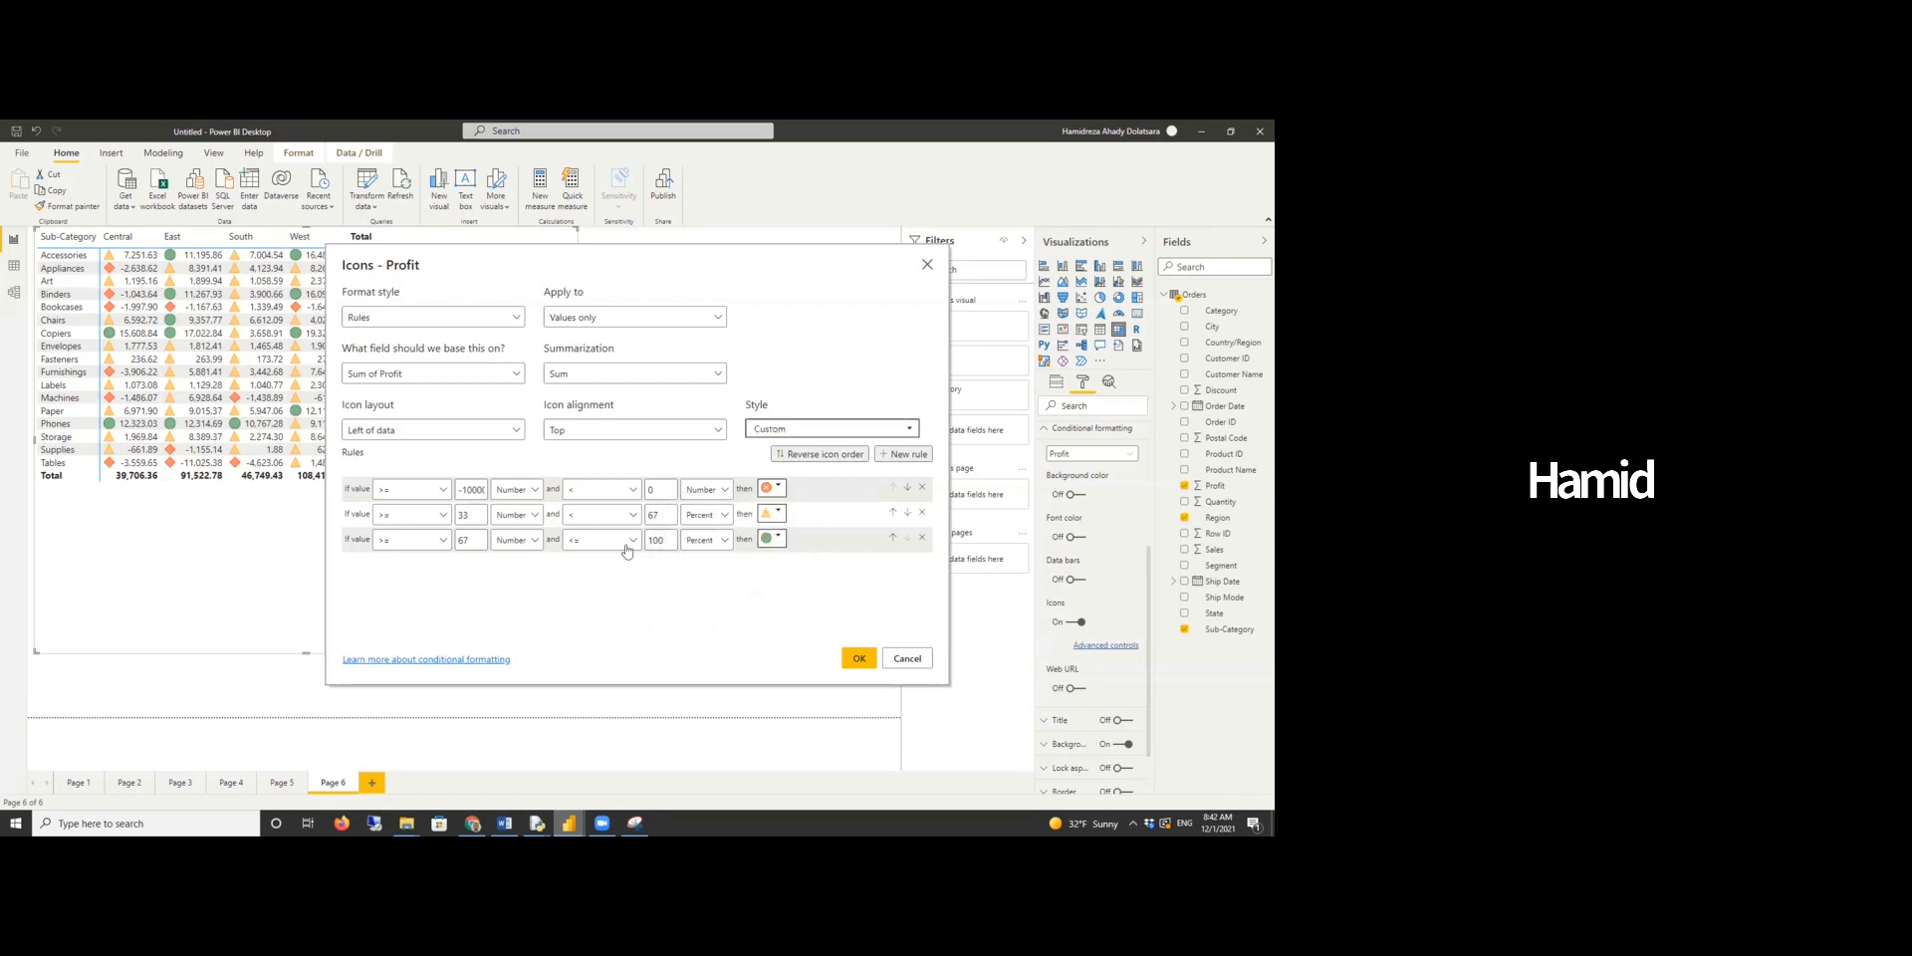
- Set the second icon rule to range from 0 to 2000 with a red cross icon
type("0")
left_click(720, 519)
left_click(717, 542)
left_click_drag(666, 516, 595, 502)
type("2000")
left_click(777, 512)
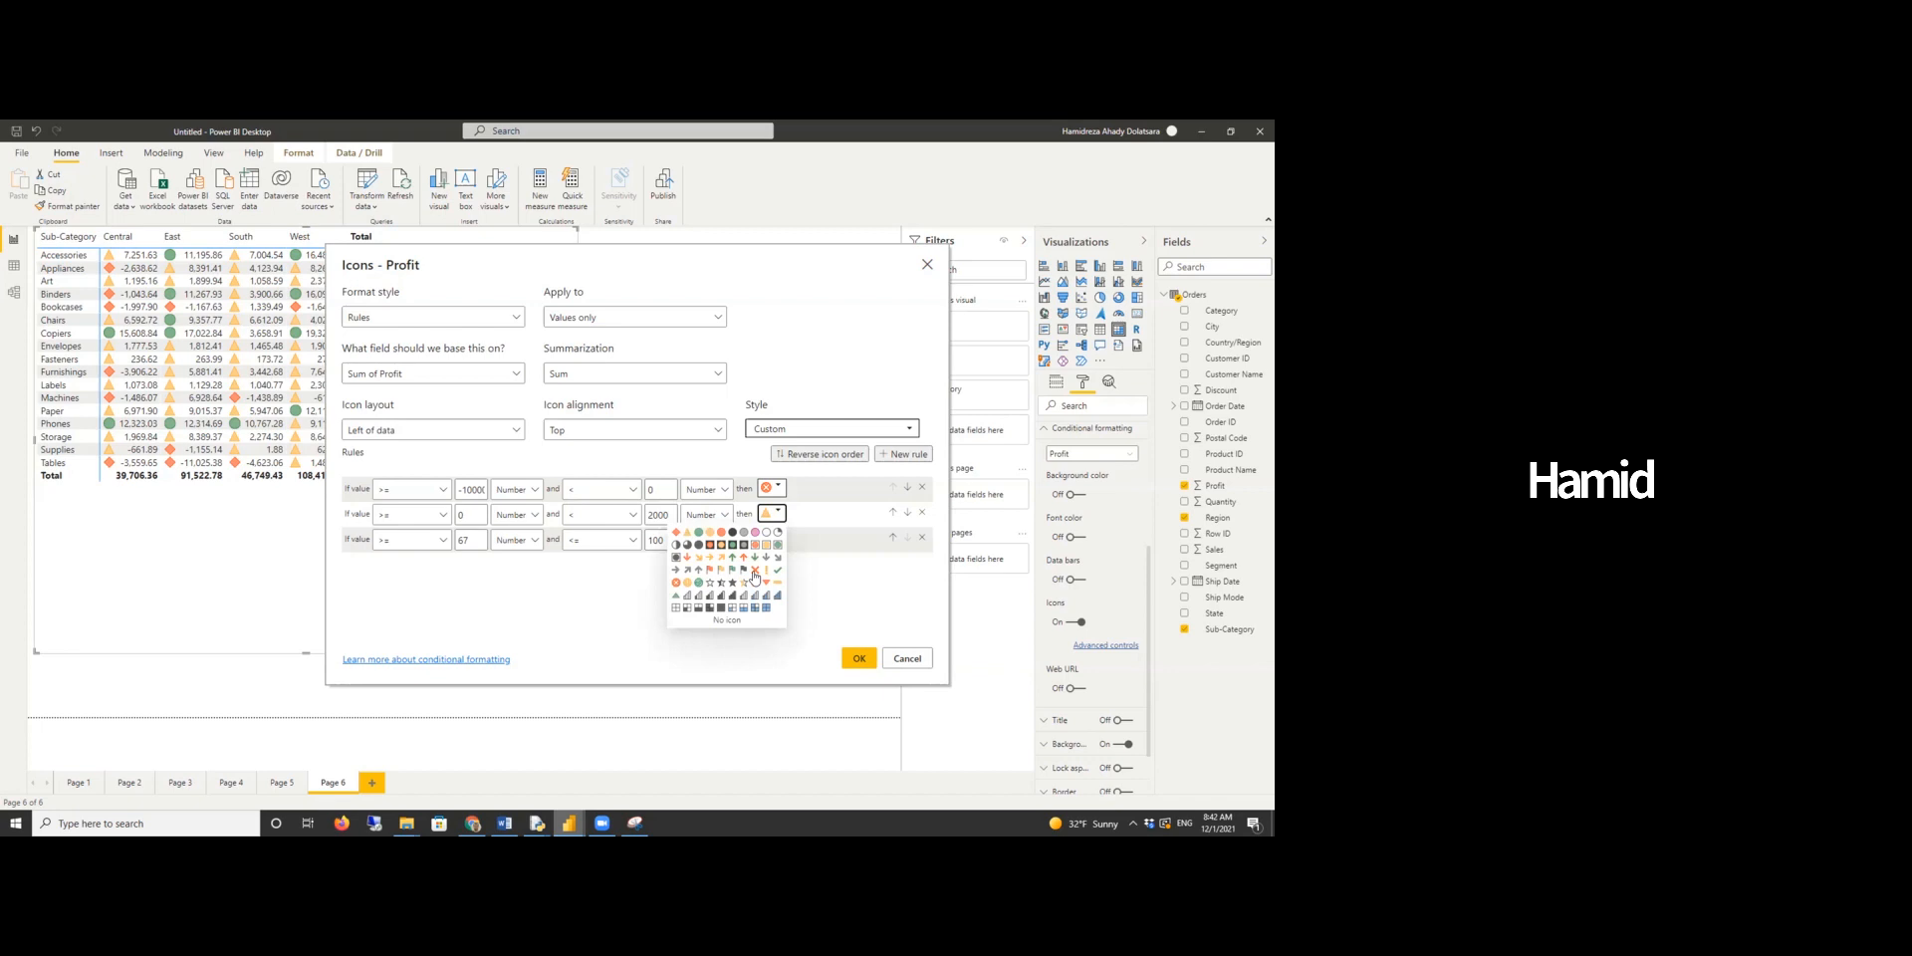
left_click(754, 570)
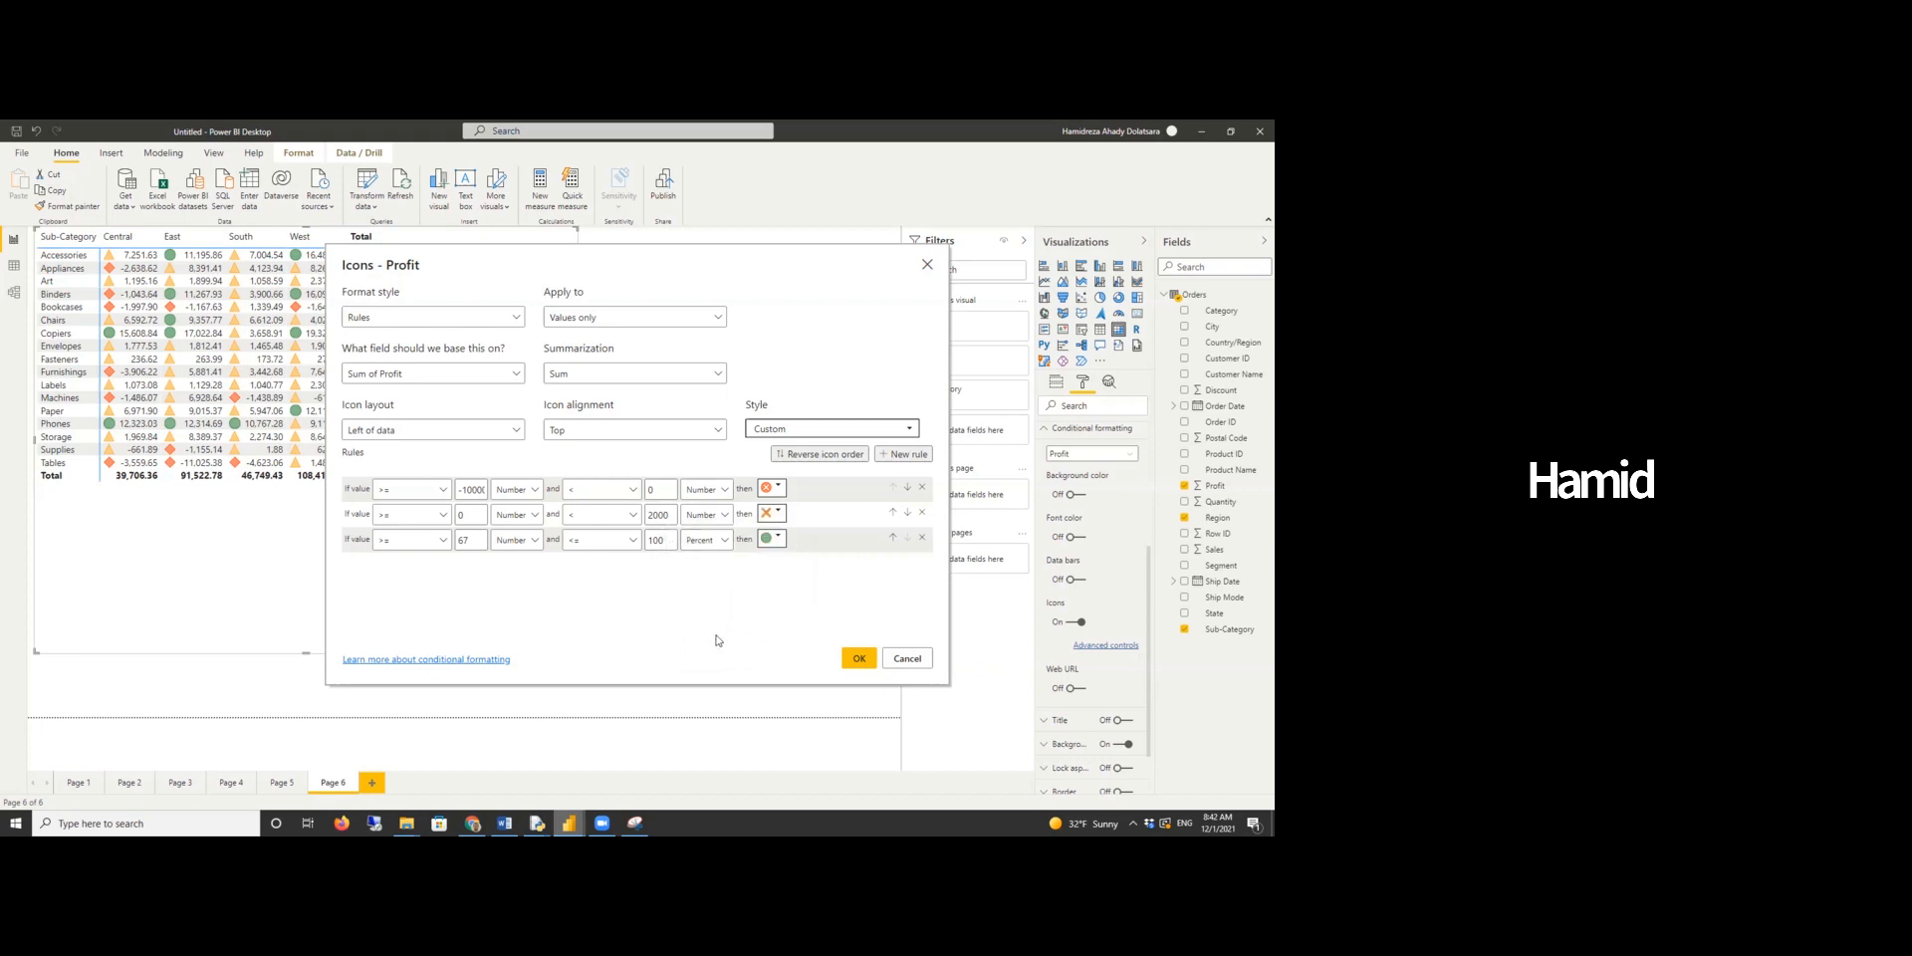
- Set the third icon rule to range from 2000 to 5000 as numbers
double_click(475, 541)
type("2000")
left_click(702, 543)
left_click(702, 583)
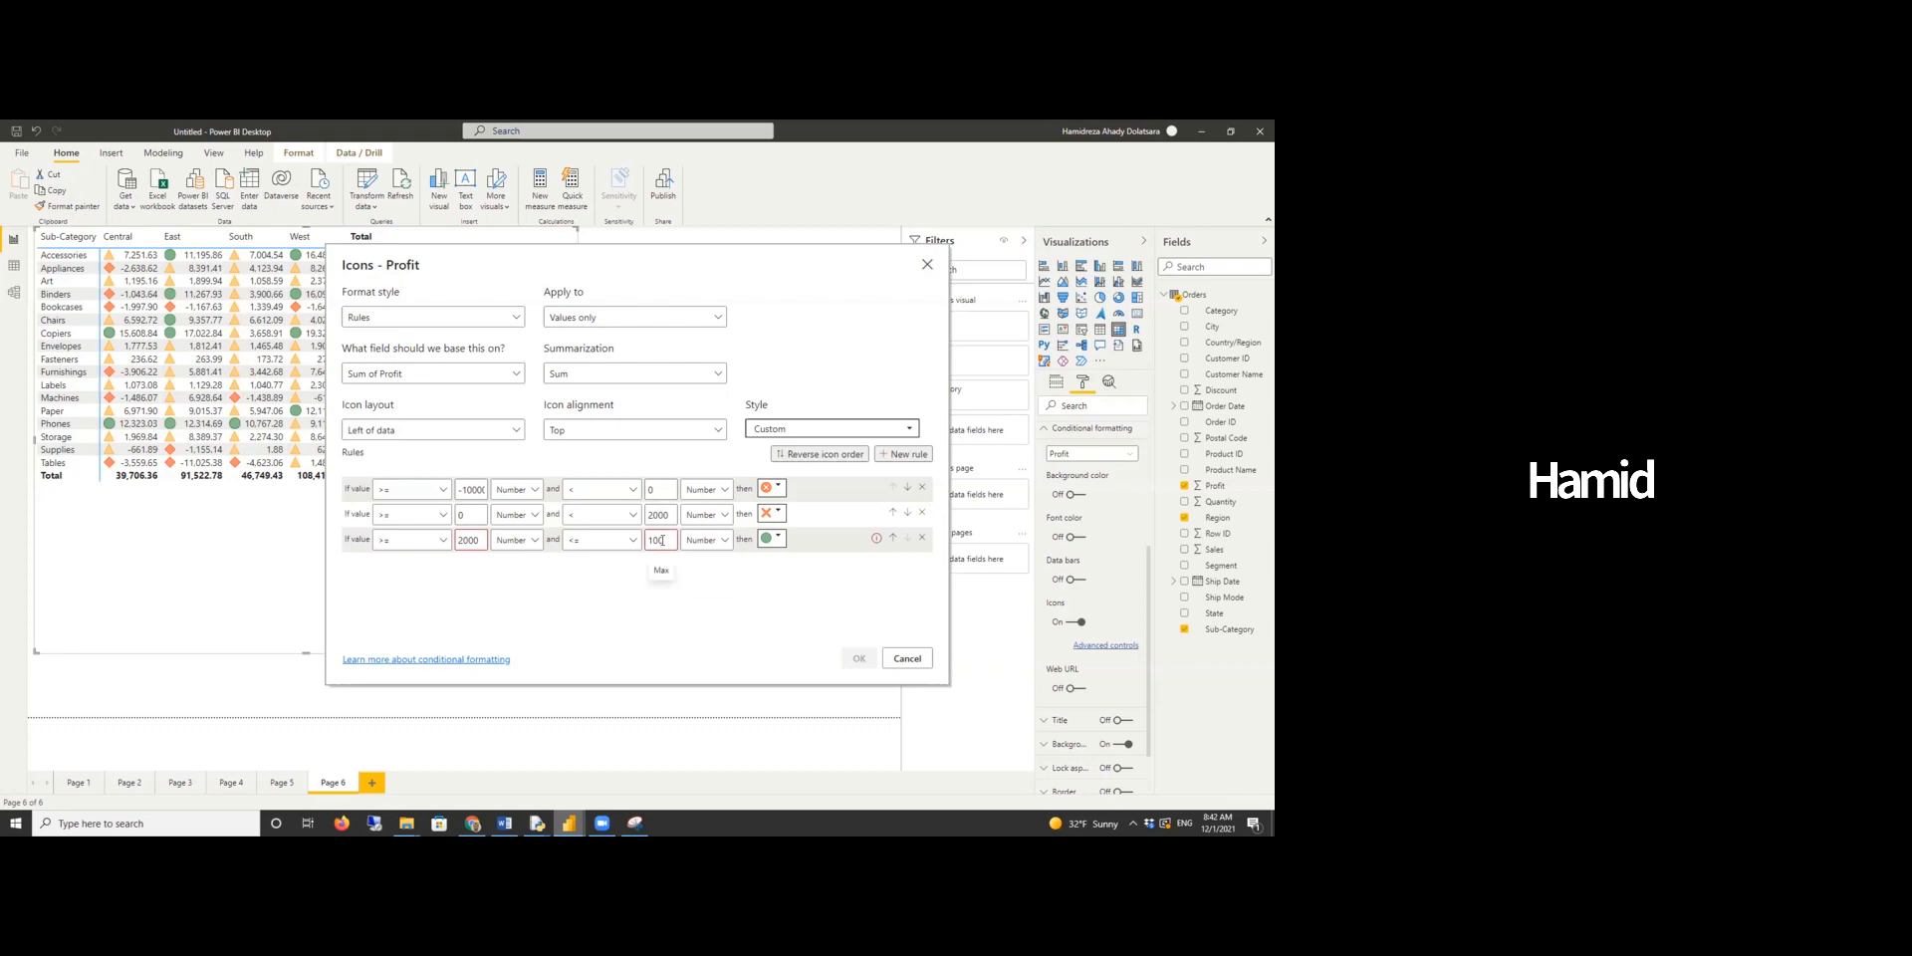
double_click(662, 540)
type("5000")
- Add a fourth icon rule starting at 5000 with Number bounds
left_click(904, 455)
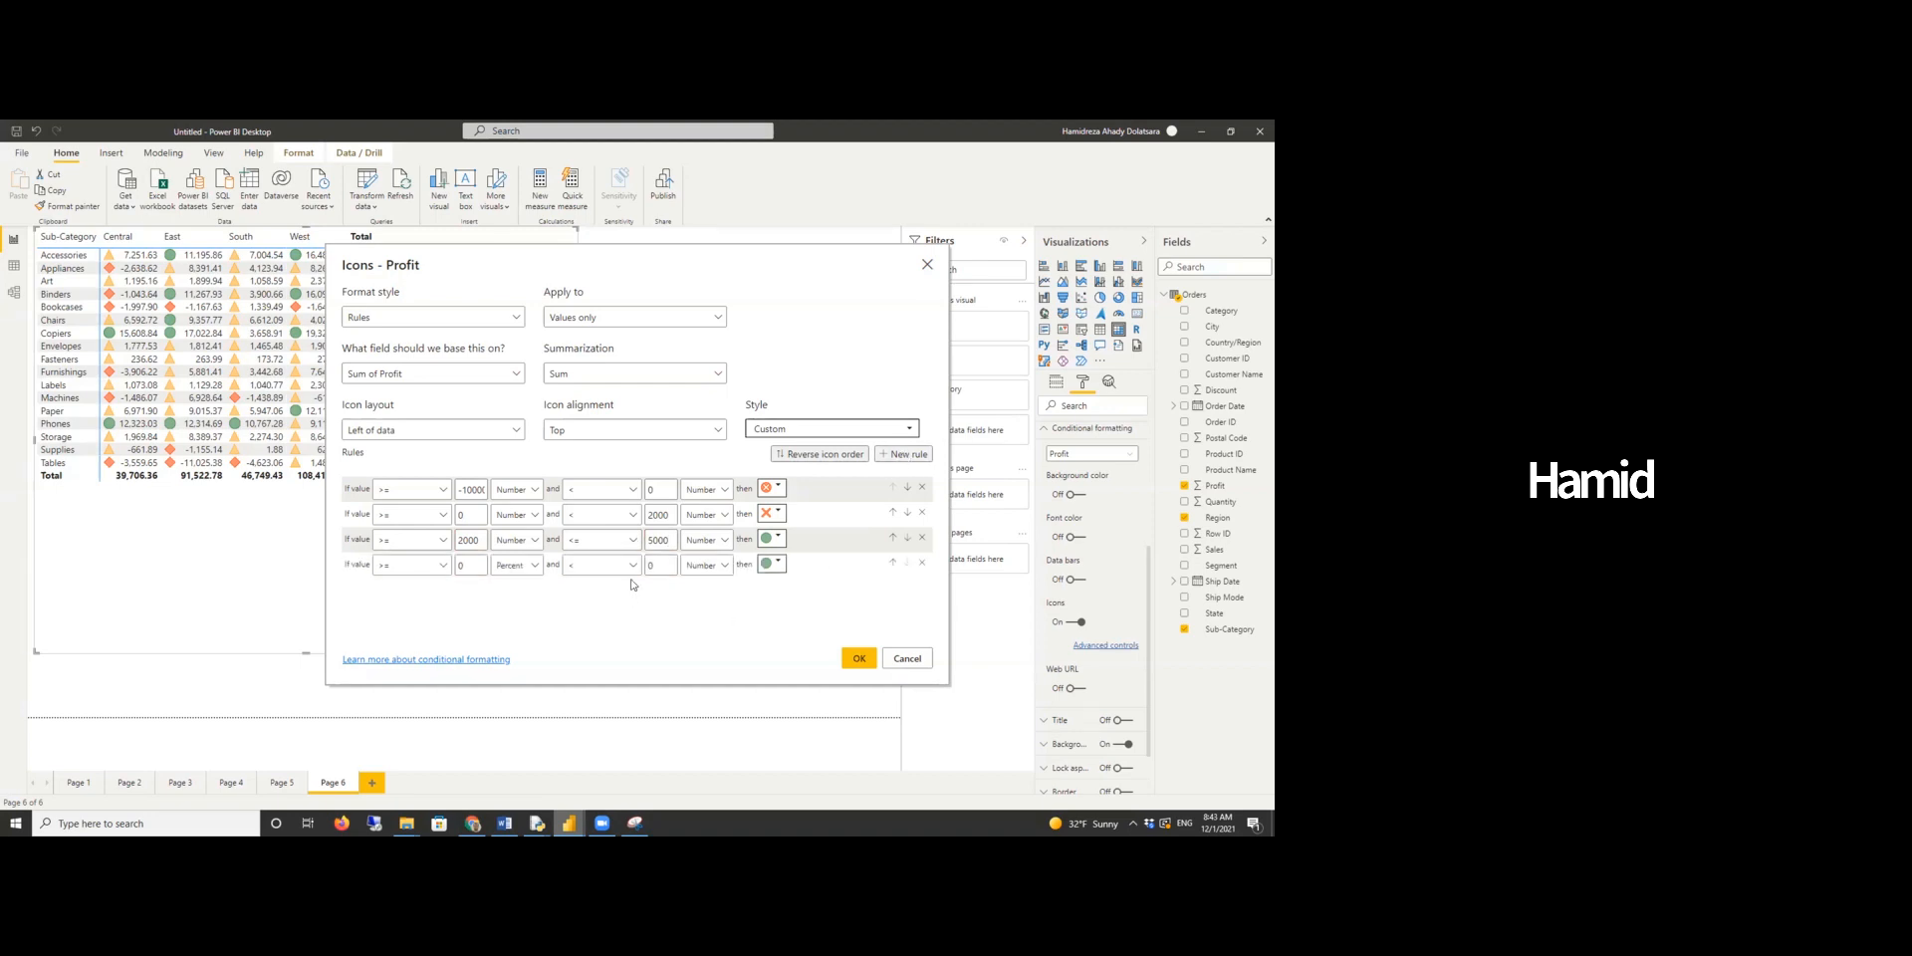
left_click_drag(474, 565, 424, 567)
type("5000")
left_click(515, 564)
left_click(513, 607)
double_click(659, 564)
type("00000")
left_click(724, 610)
- Change the third rule's icon to a yellow circle and apply the icon rules
left_click(772, 538)
left_click(710, 560)
left_click(860, 662)
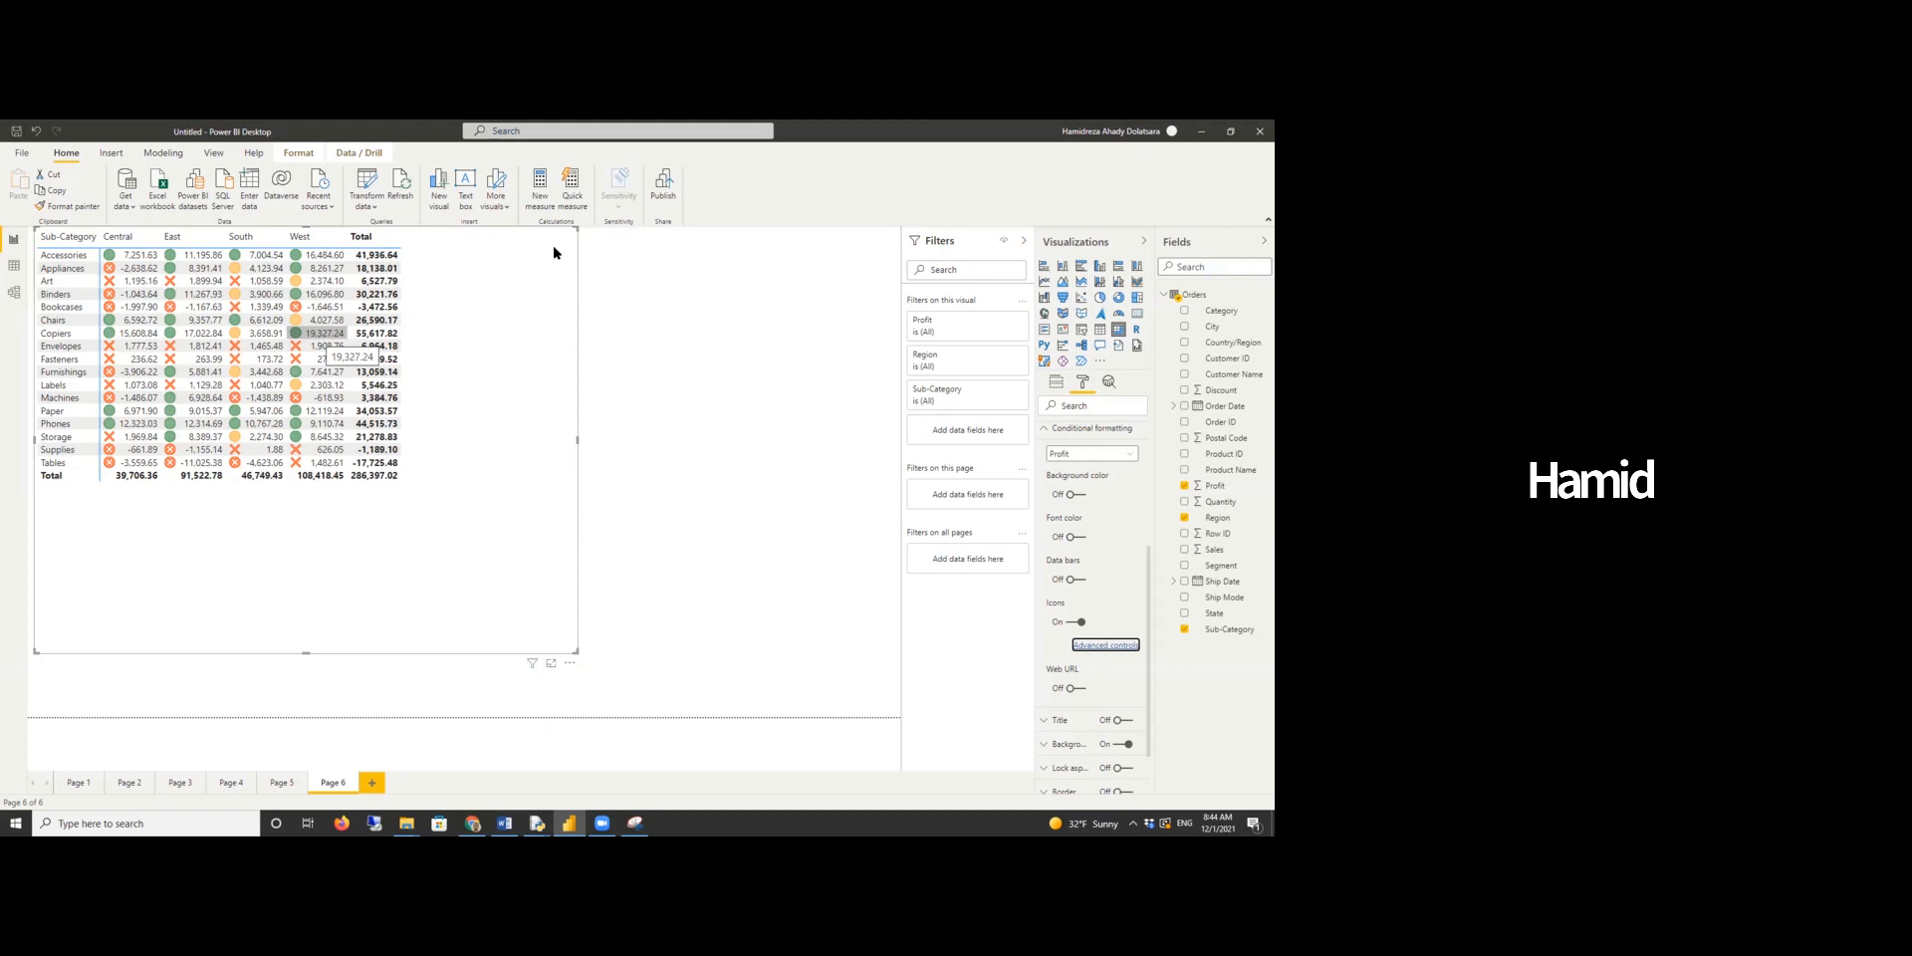
- Switch to the Word report and read the dynamic sales table by category, region, segment and quarter question
left_click(966, 147)
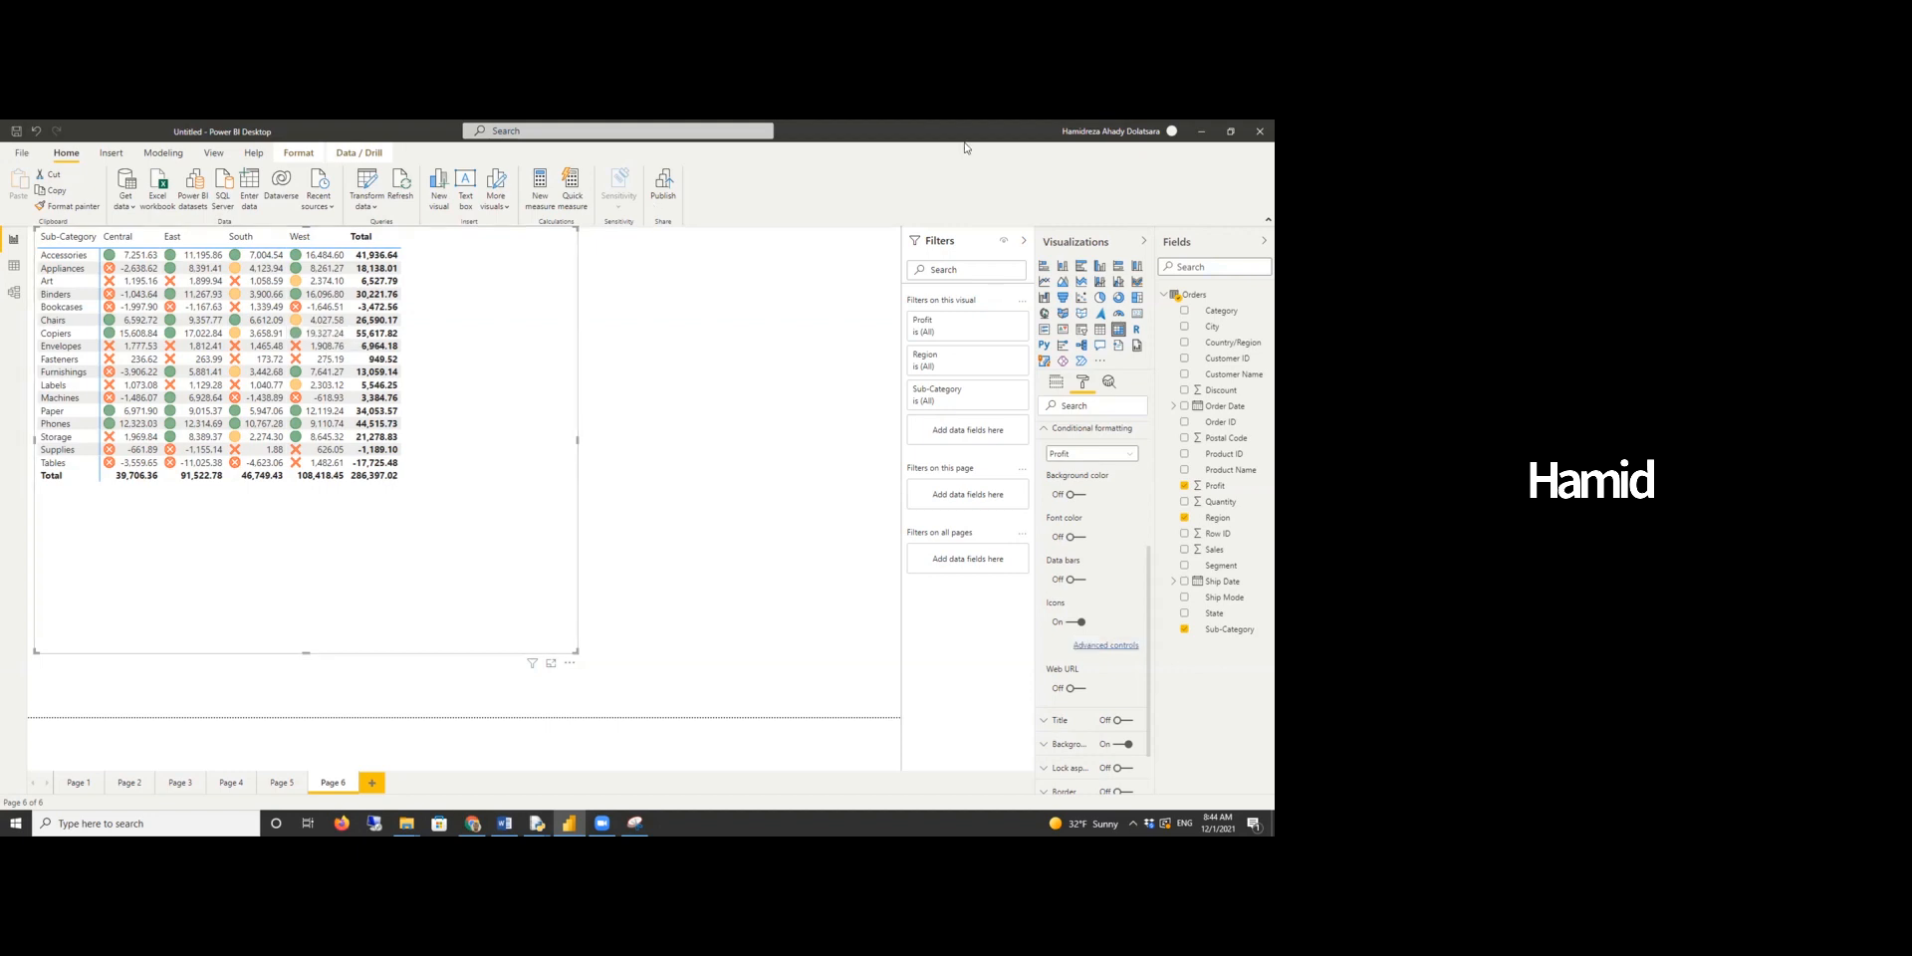
left_click(783, 485)
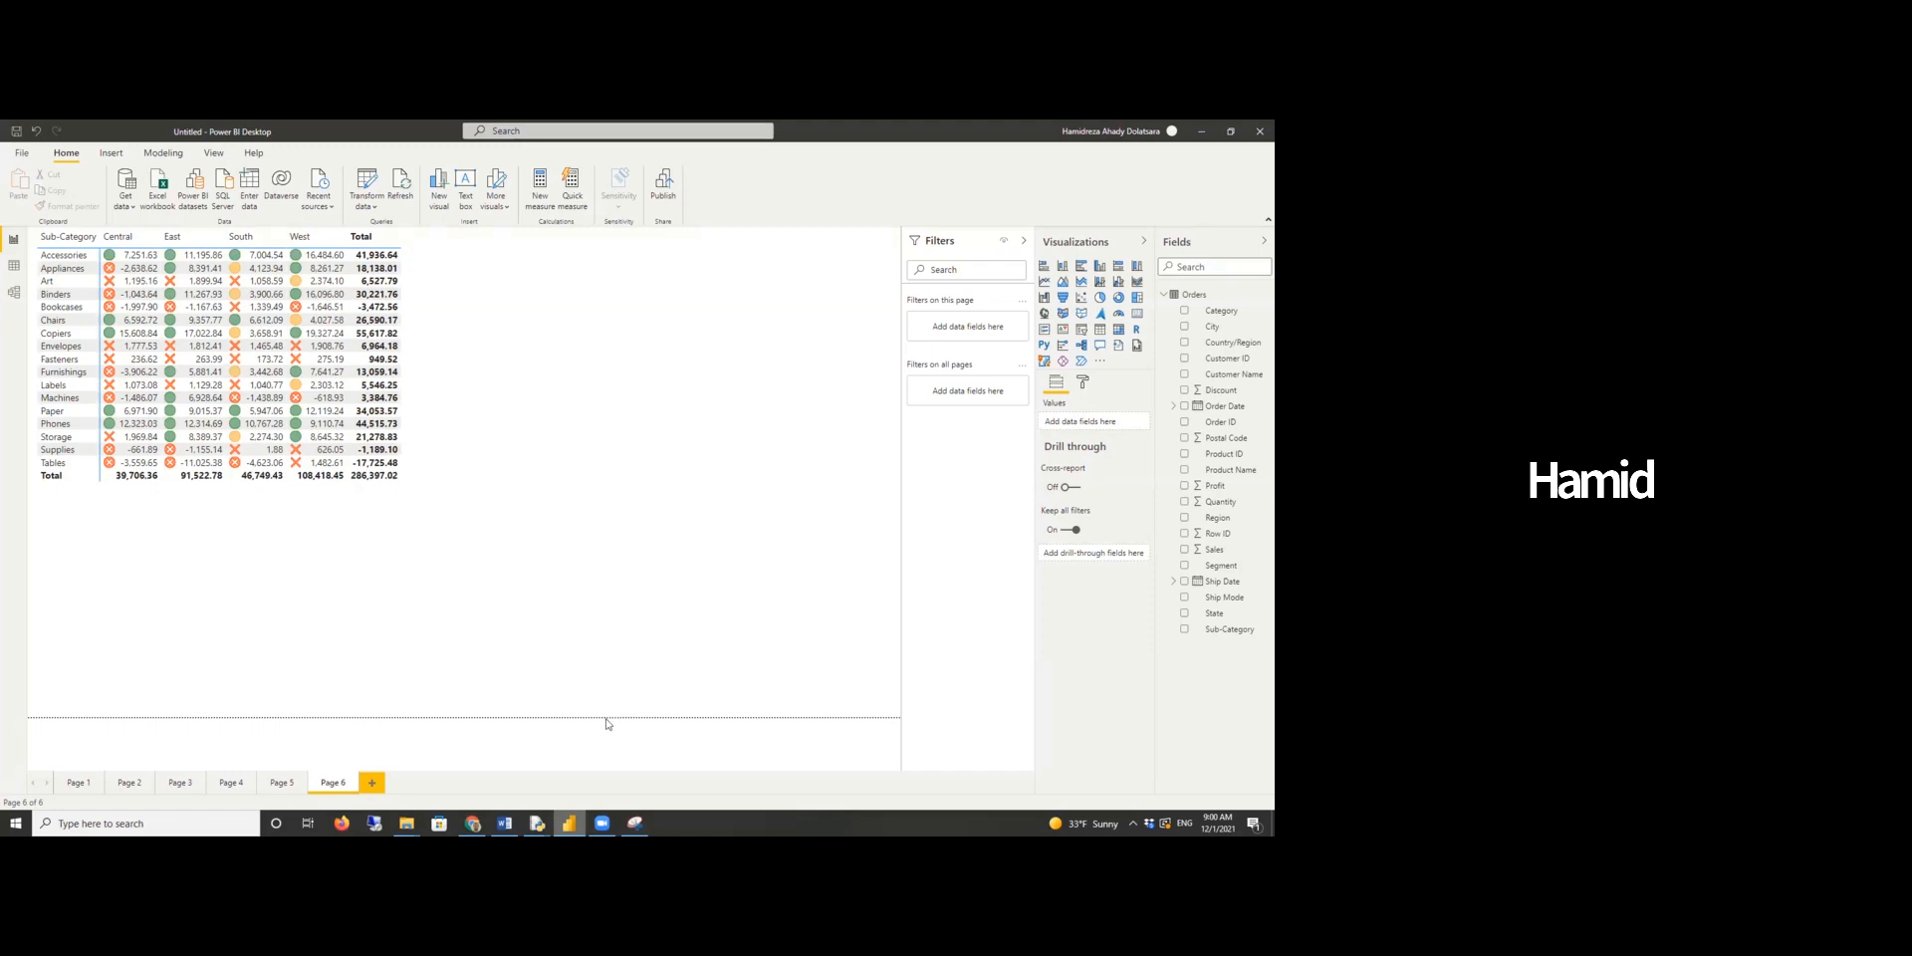
left_click(504, 823)
scroll(566, 630, "down", 10)
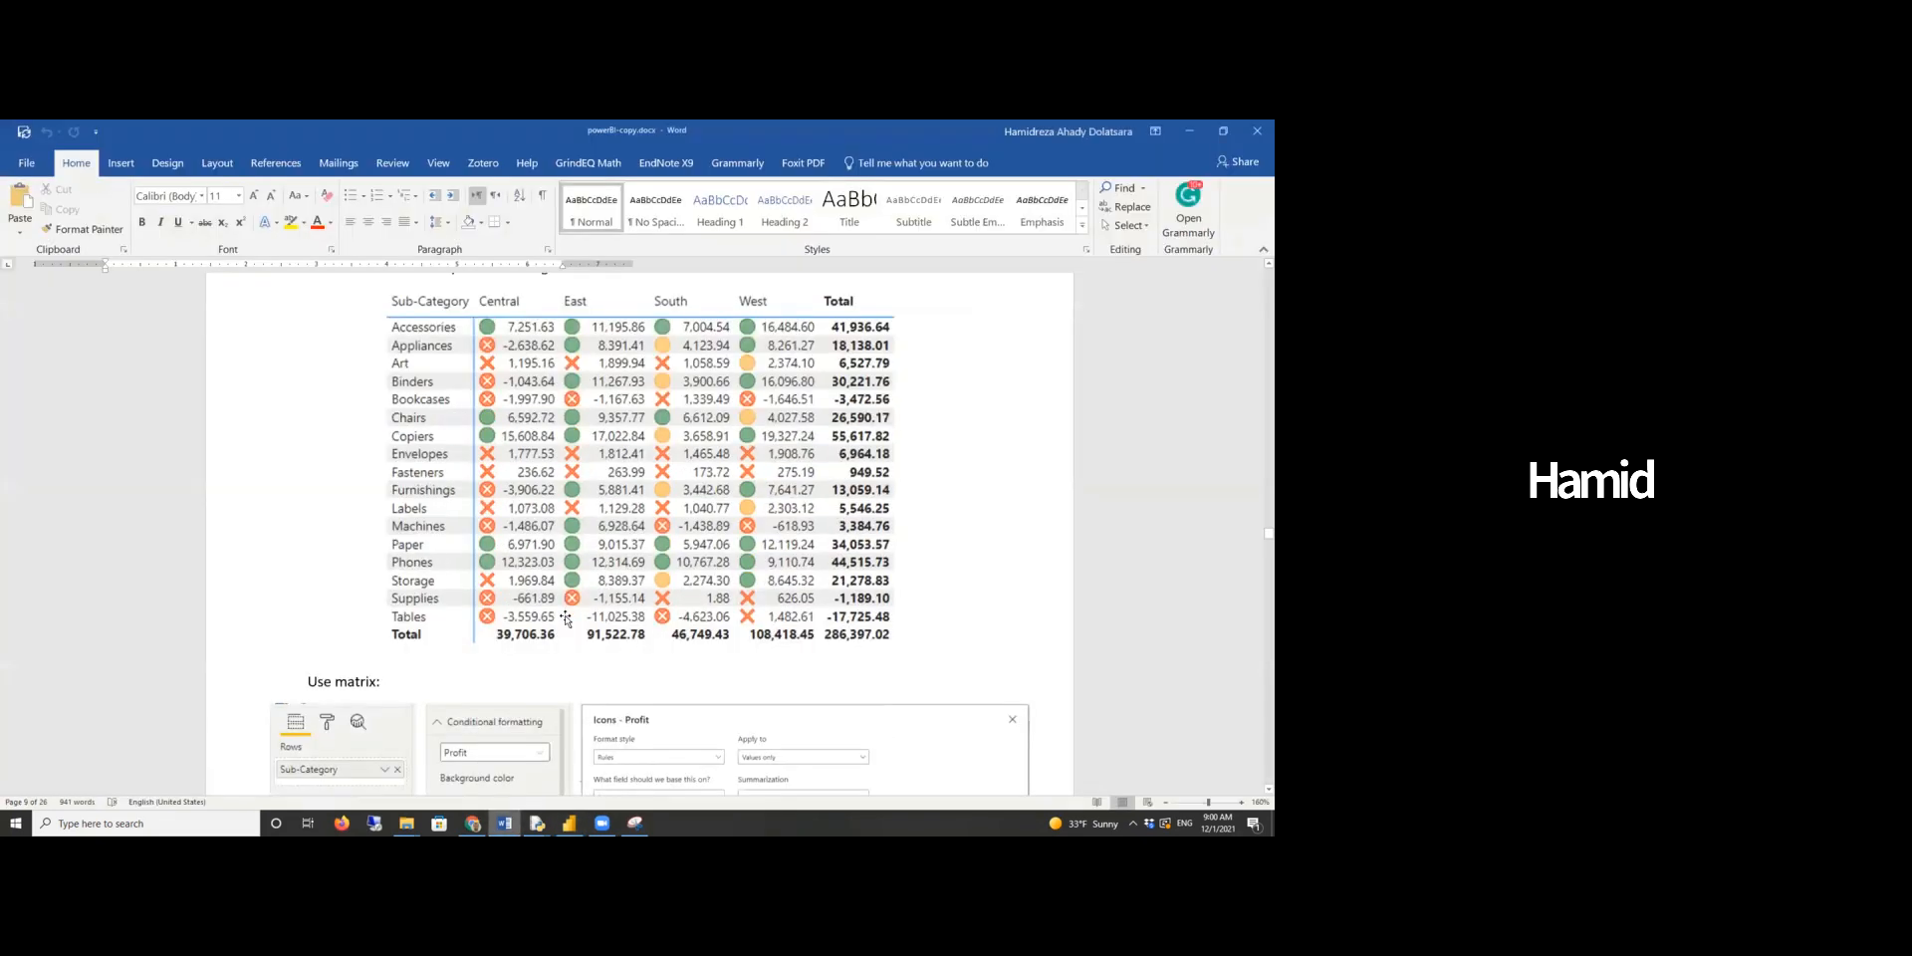
scroll(565, 617, "down", 3)
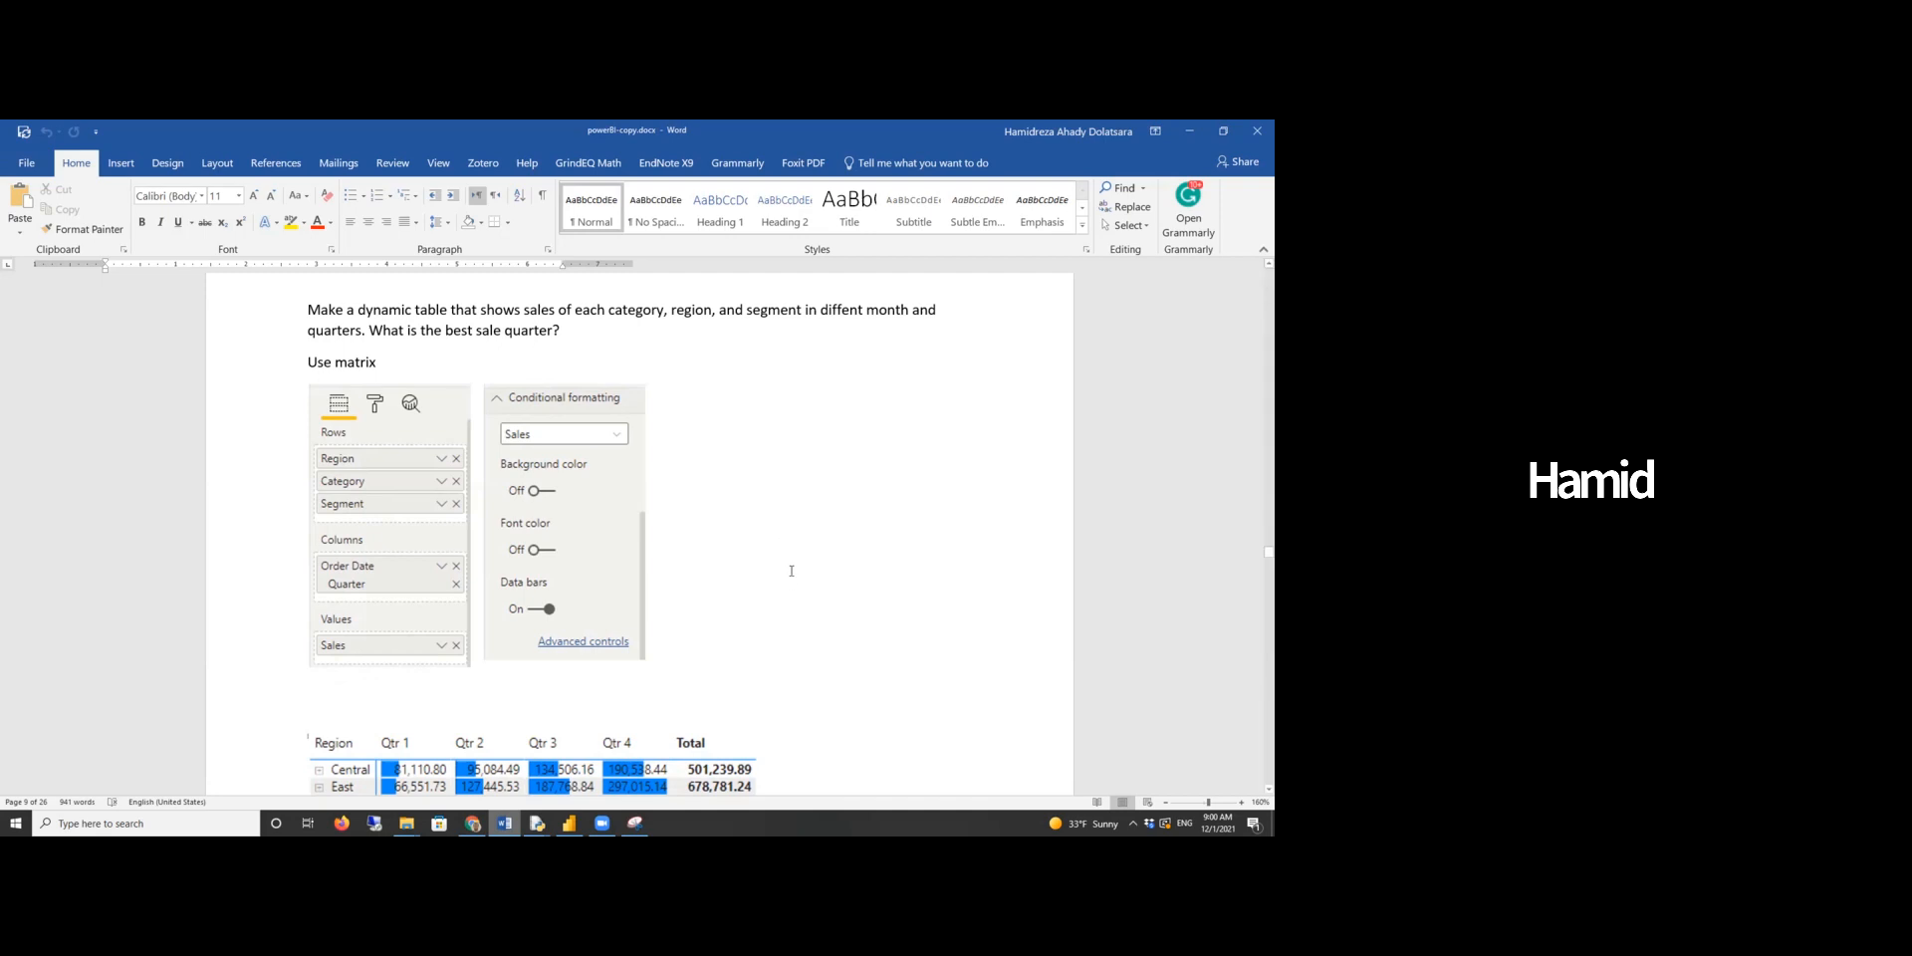
scroll(789, 572, "down", 2)
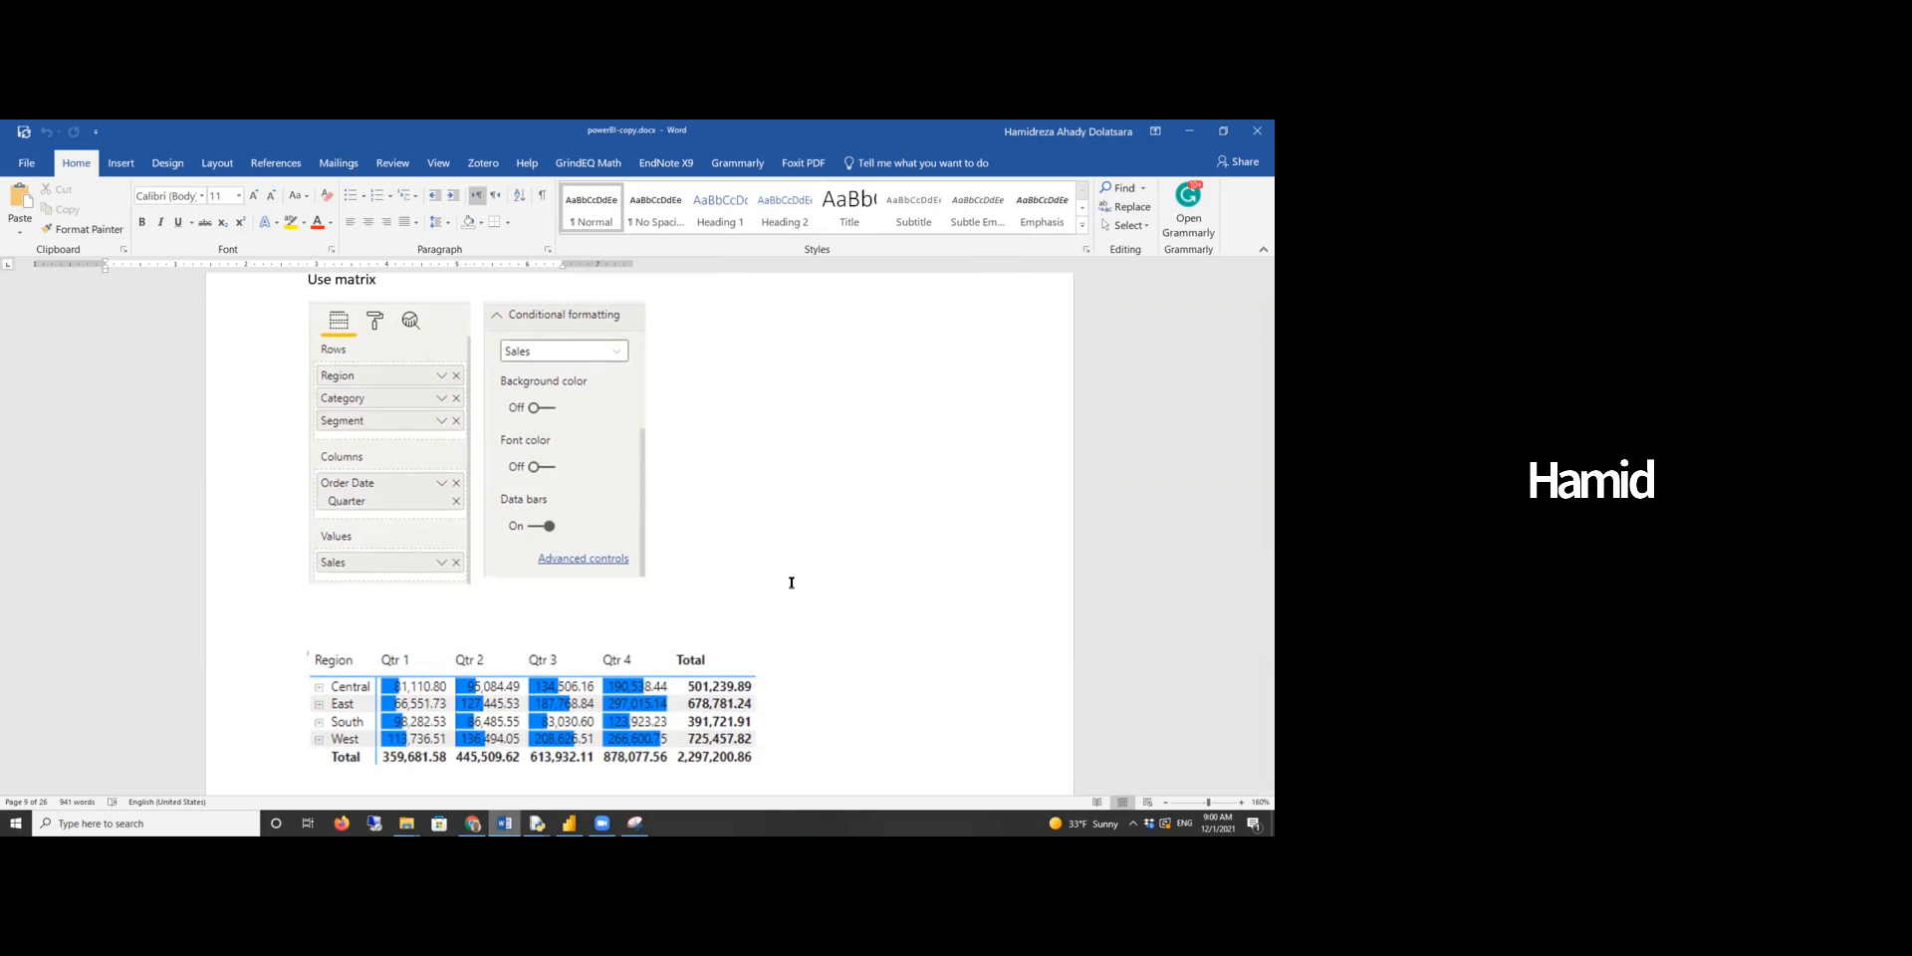
scroll(792, 582, "up", 2)
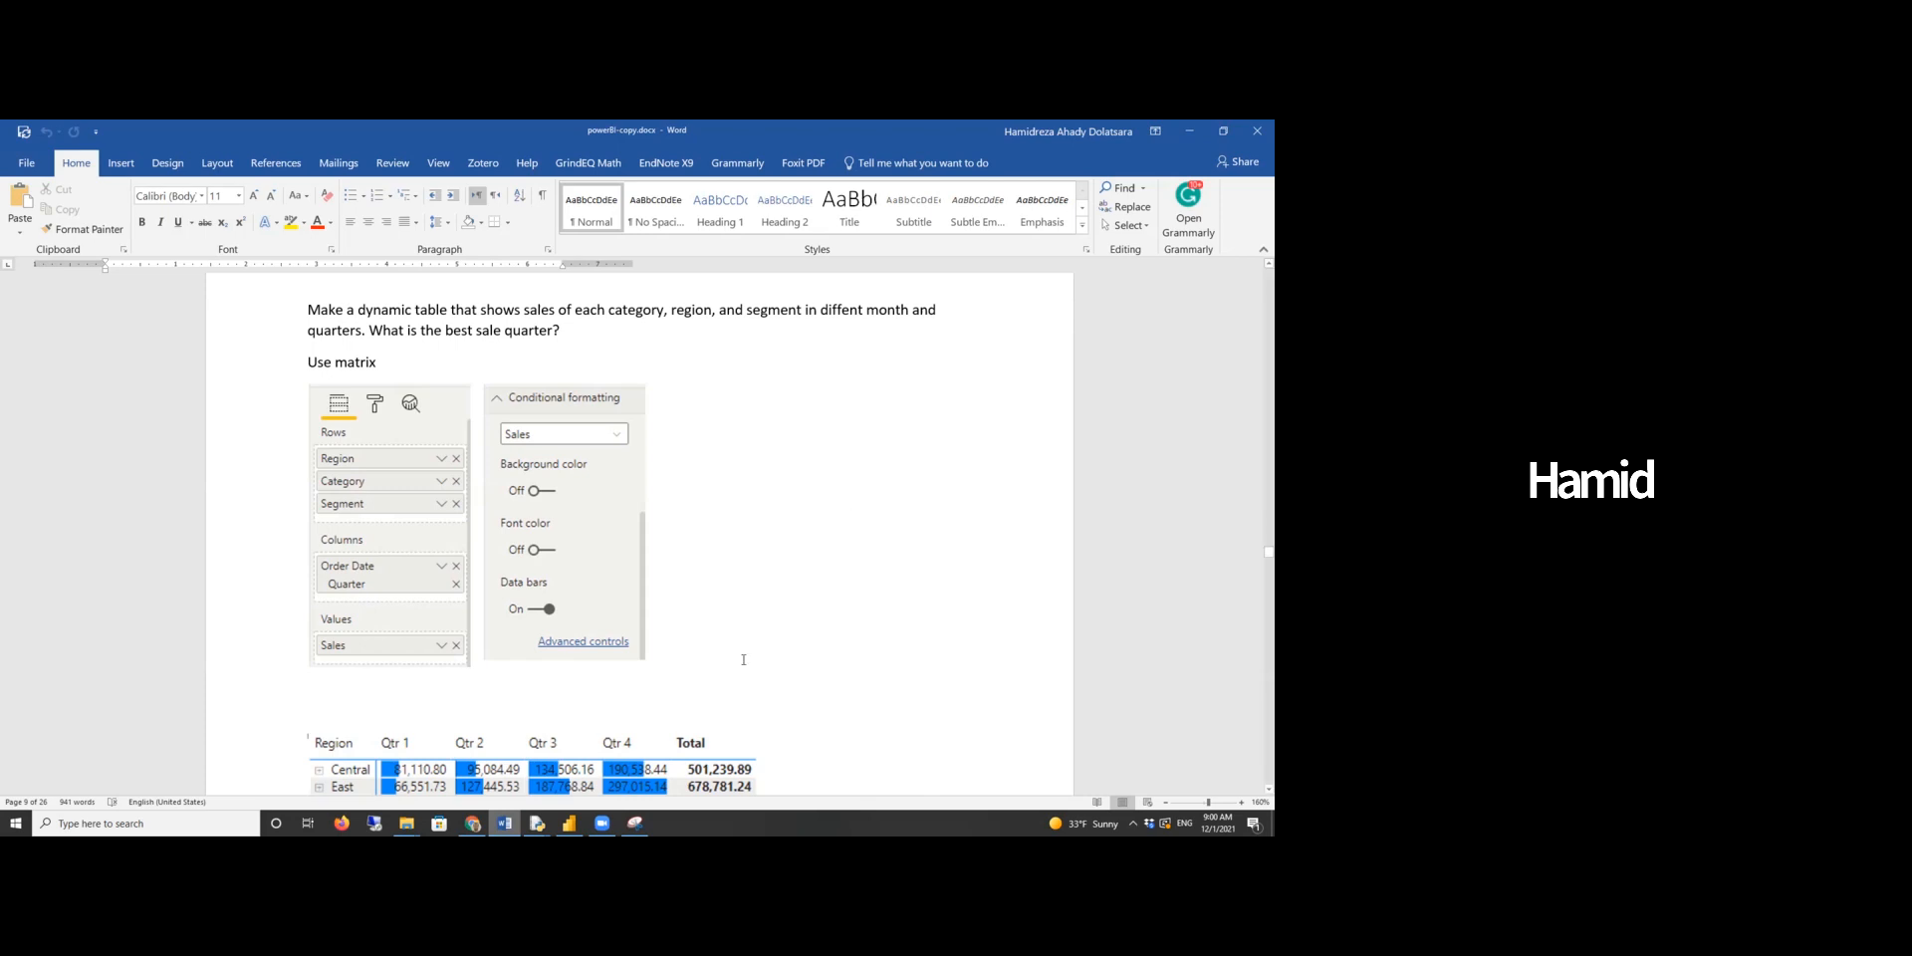
- Return to Power BI, add a new report page and insert an enlarged matrix visual
left_click(568, 823)
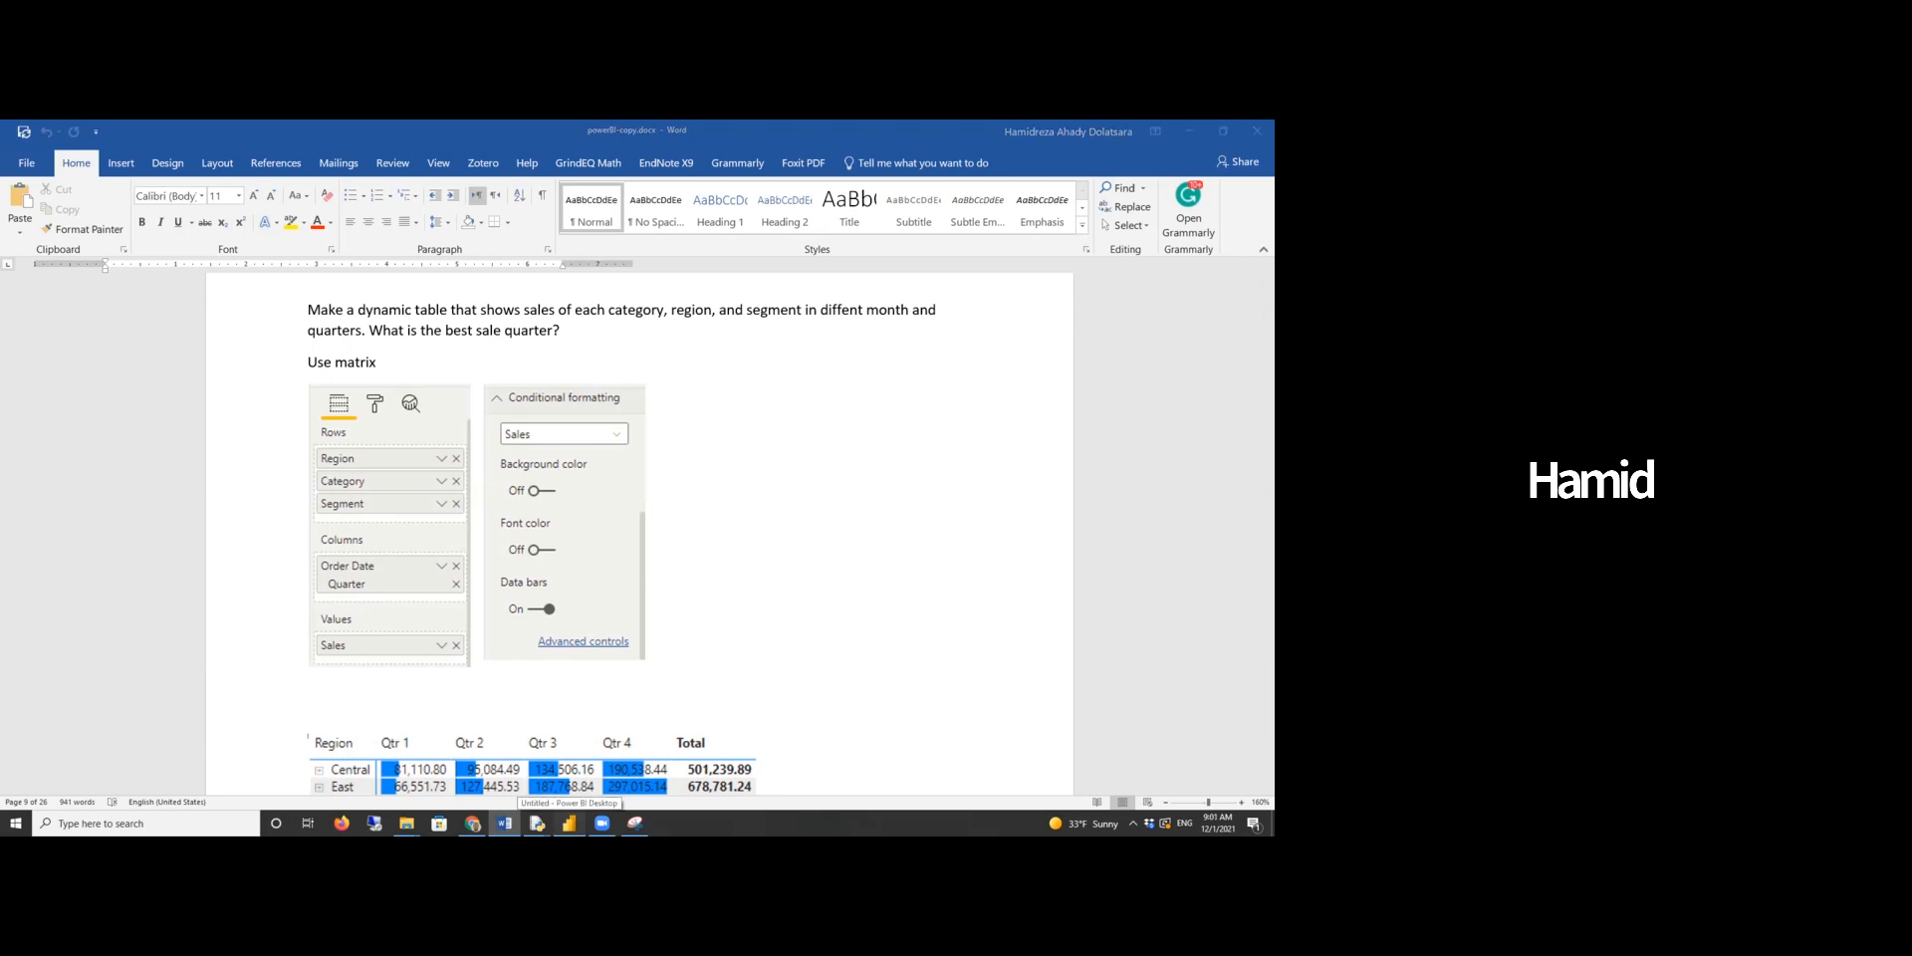
left_click(568, 824)
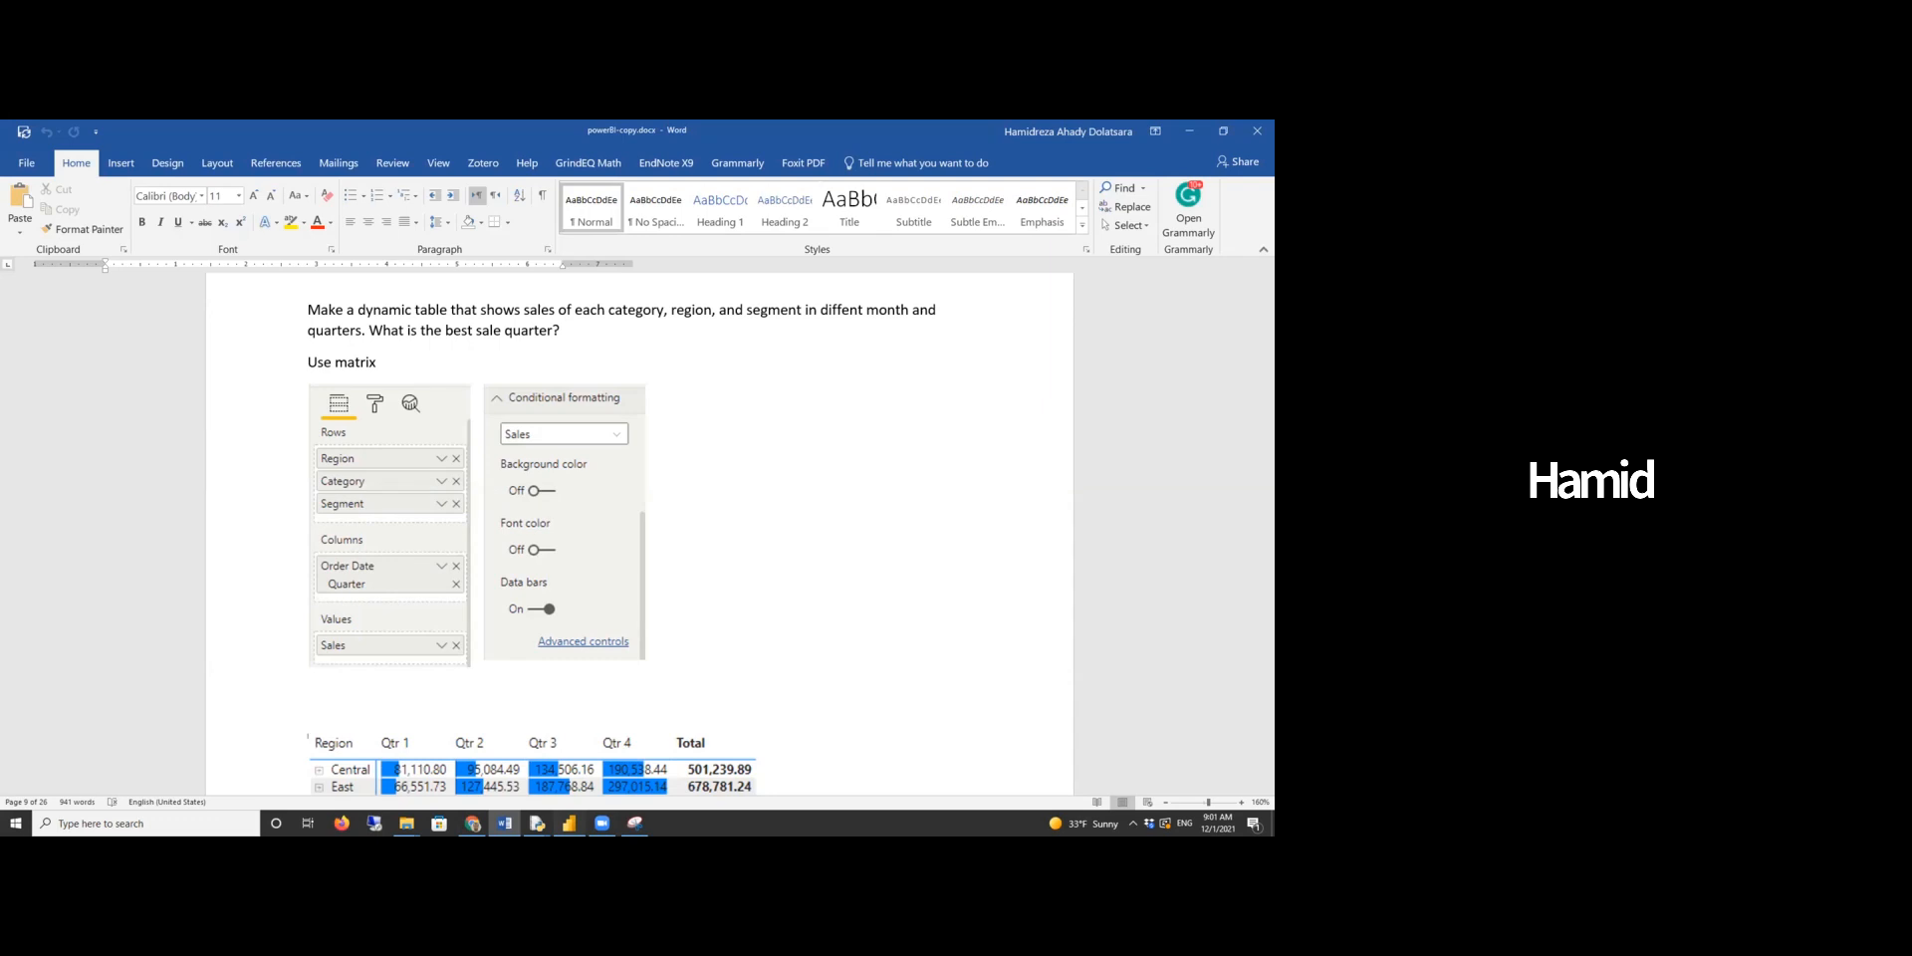
key("alt+Tab")
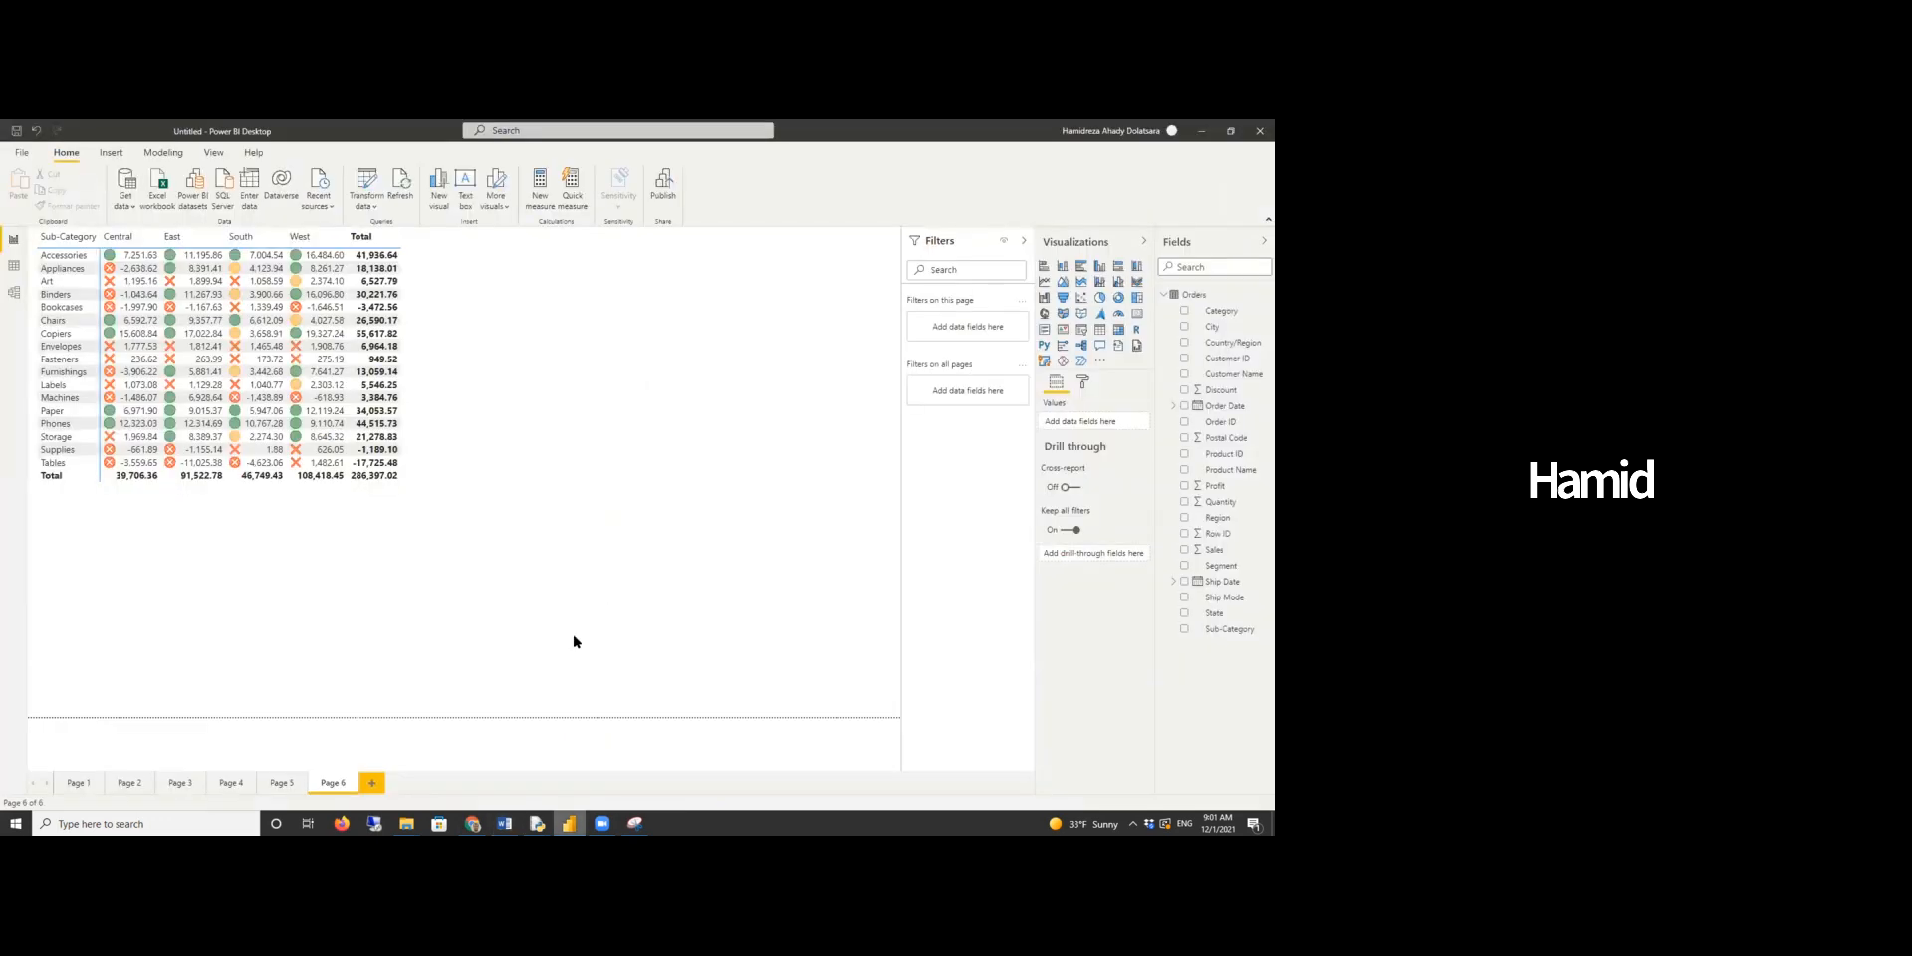
left_click(369, 783)
left_click(1129, 329)
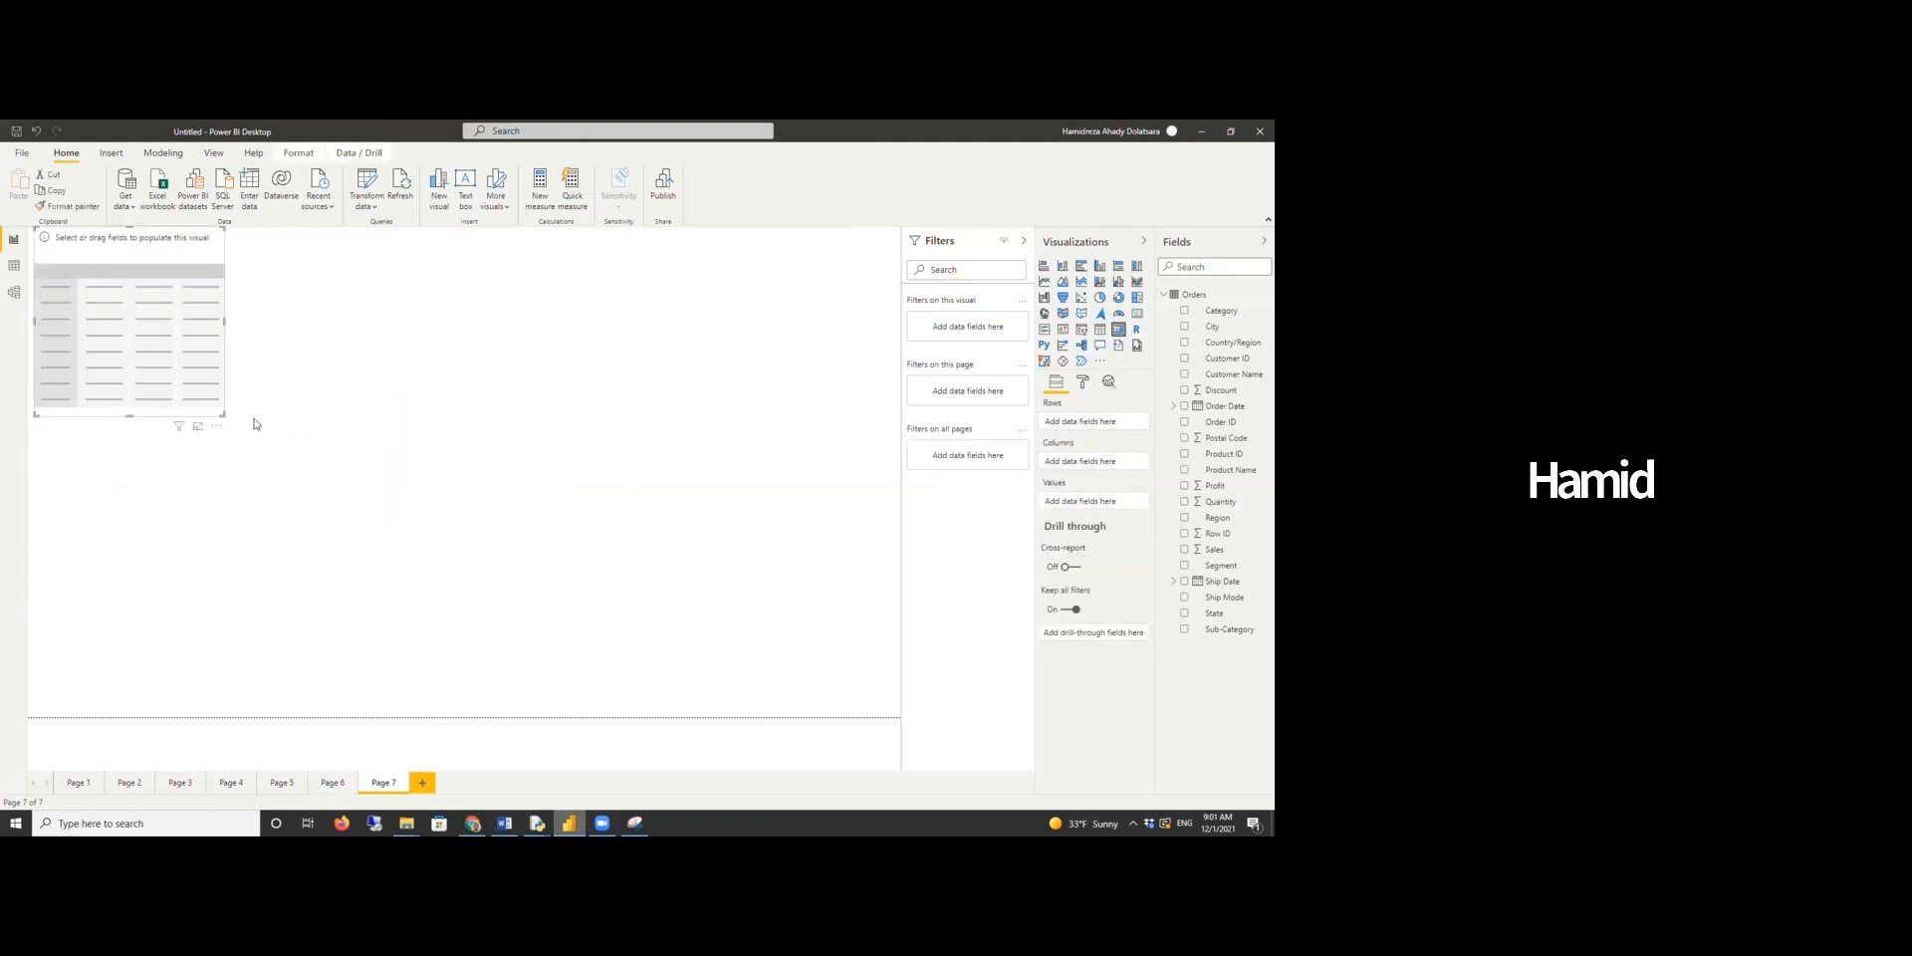
left_click_drag(225, 416, 495, 608)
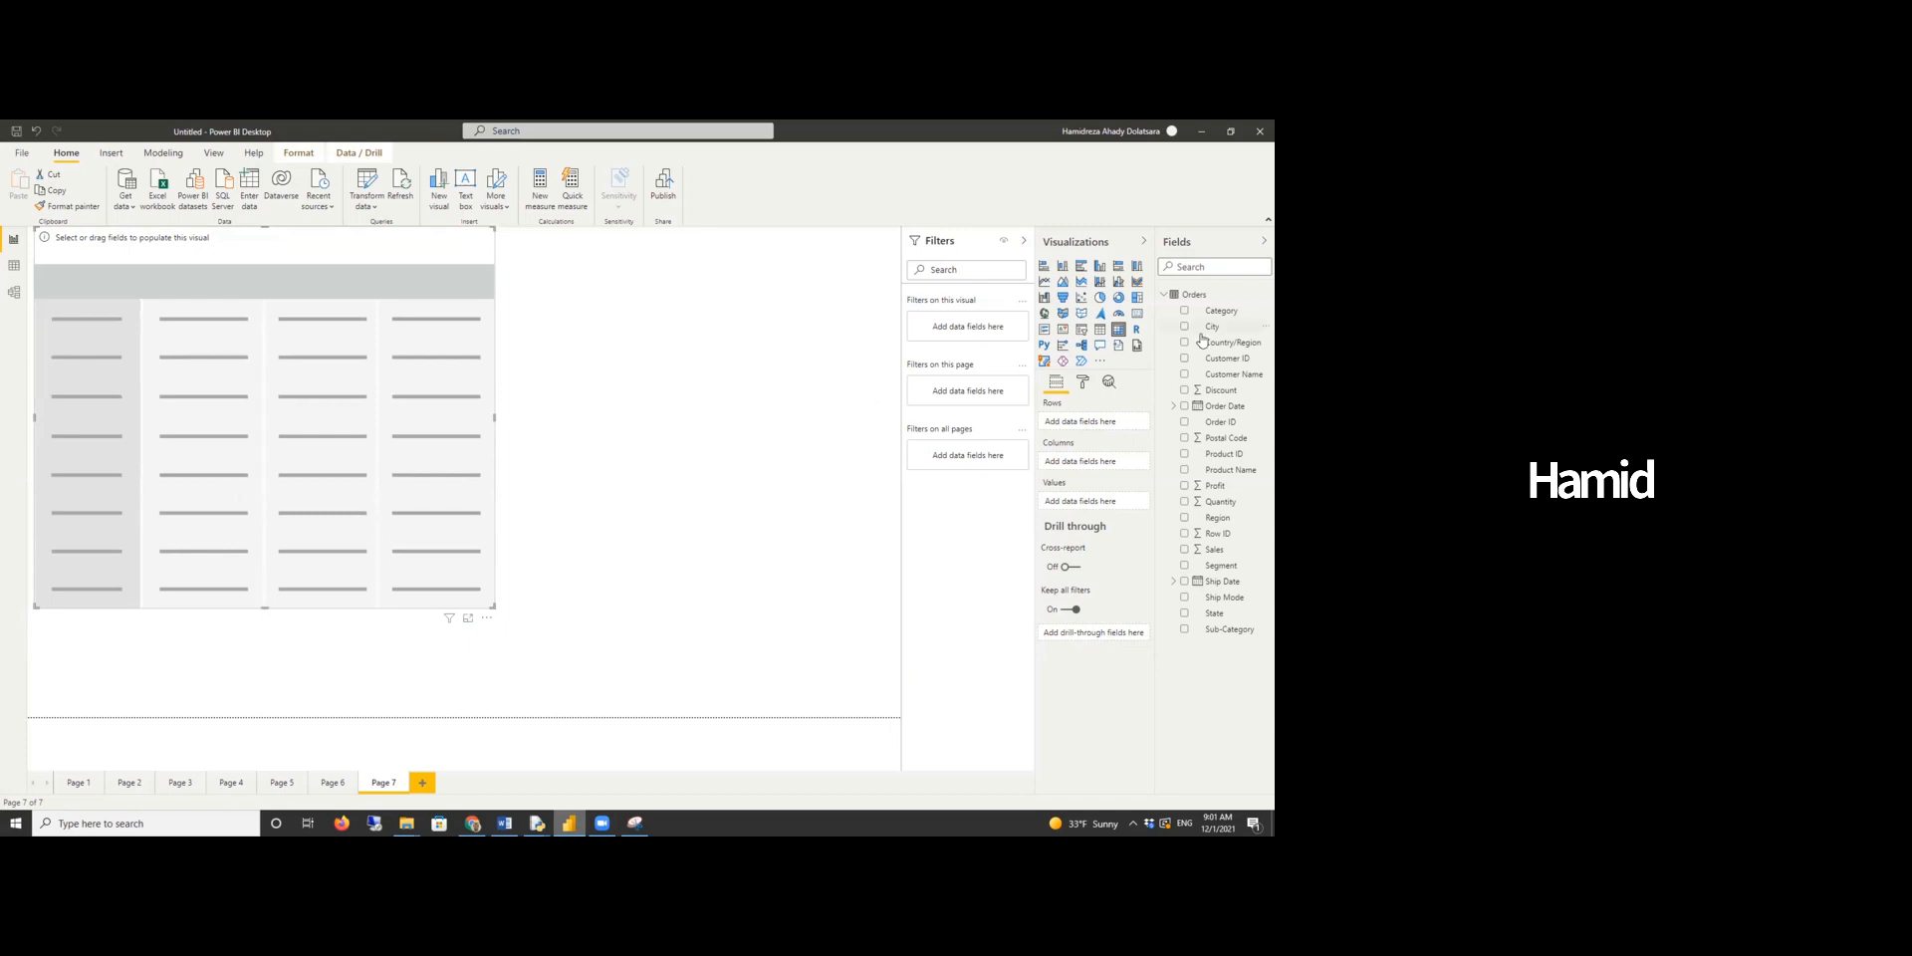
- Fill the matrix with Region, Category and Segment rows, Order Date columns and Sales values
left_click_drag(1221, 524, 1080, 425)
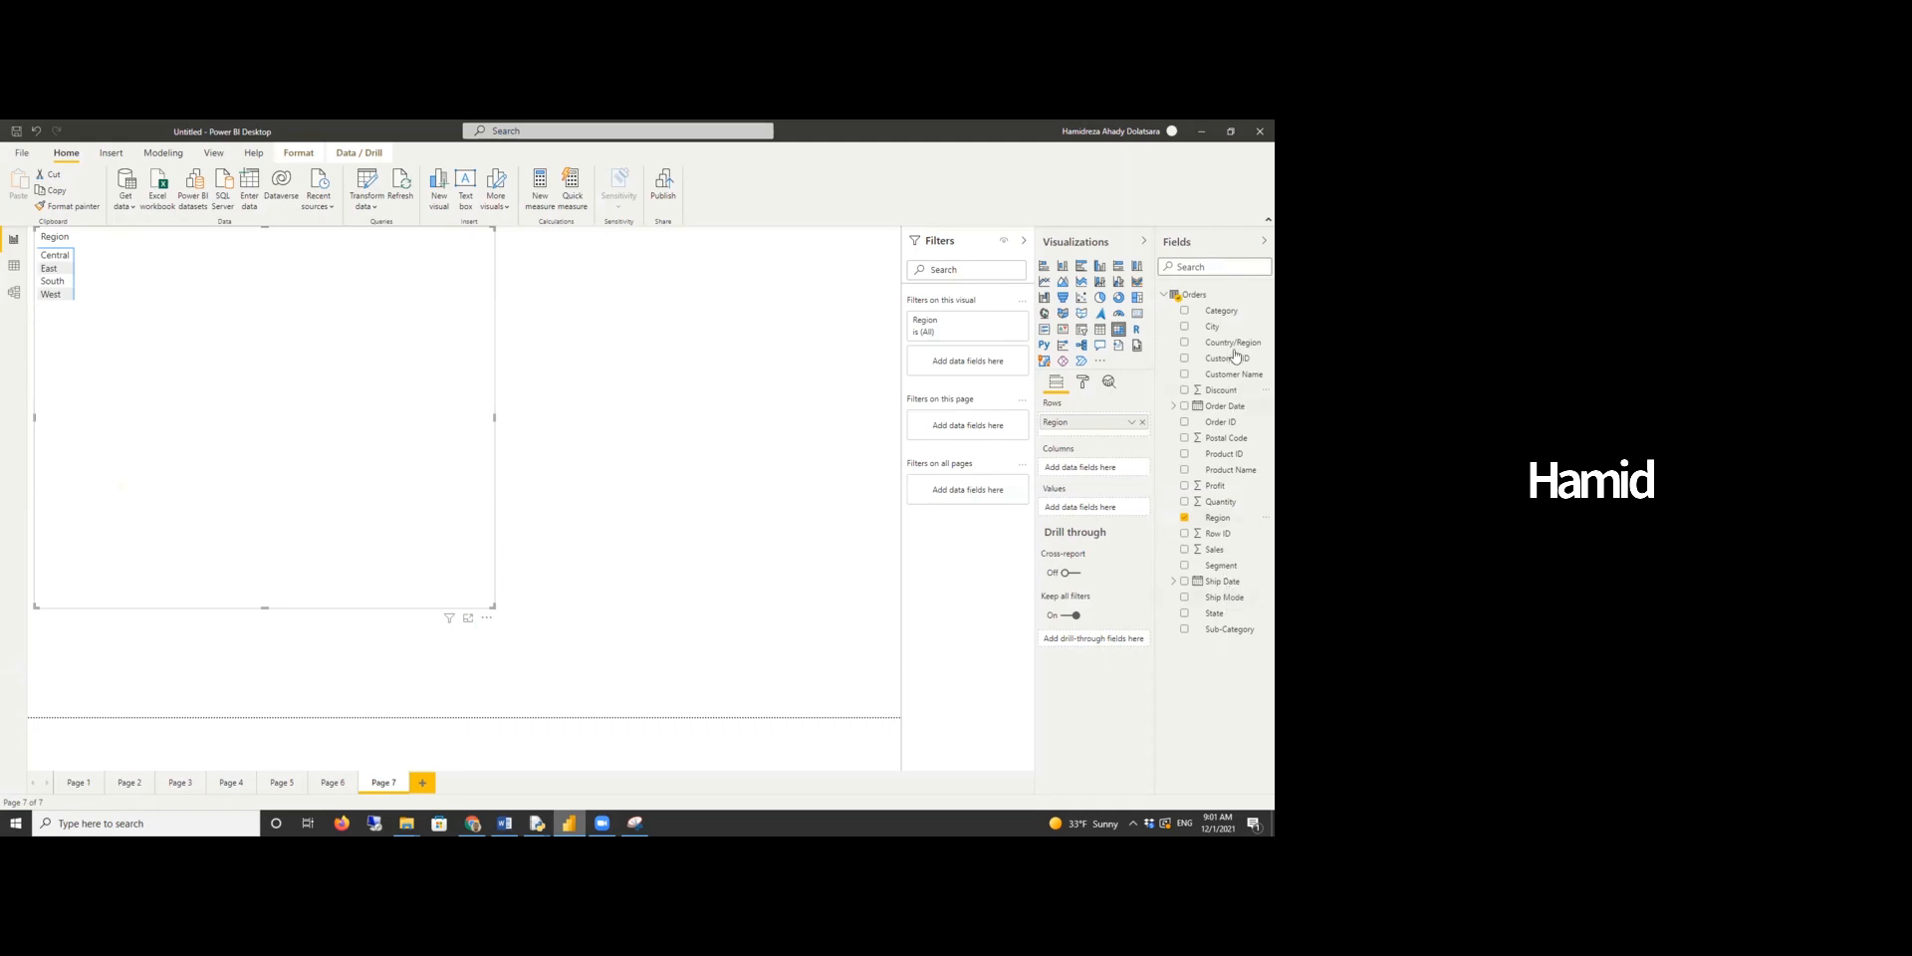
left_click_drag(1222, 311, 1121, 430)
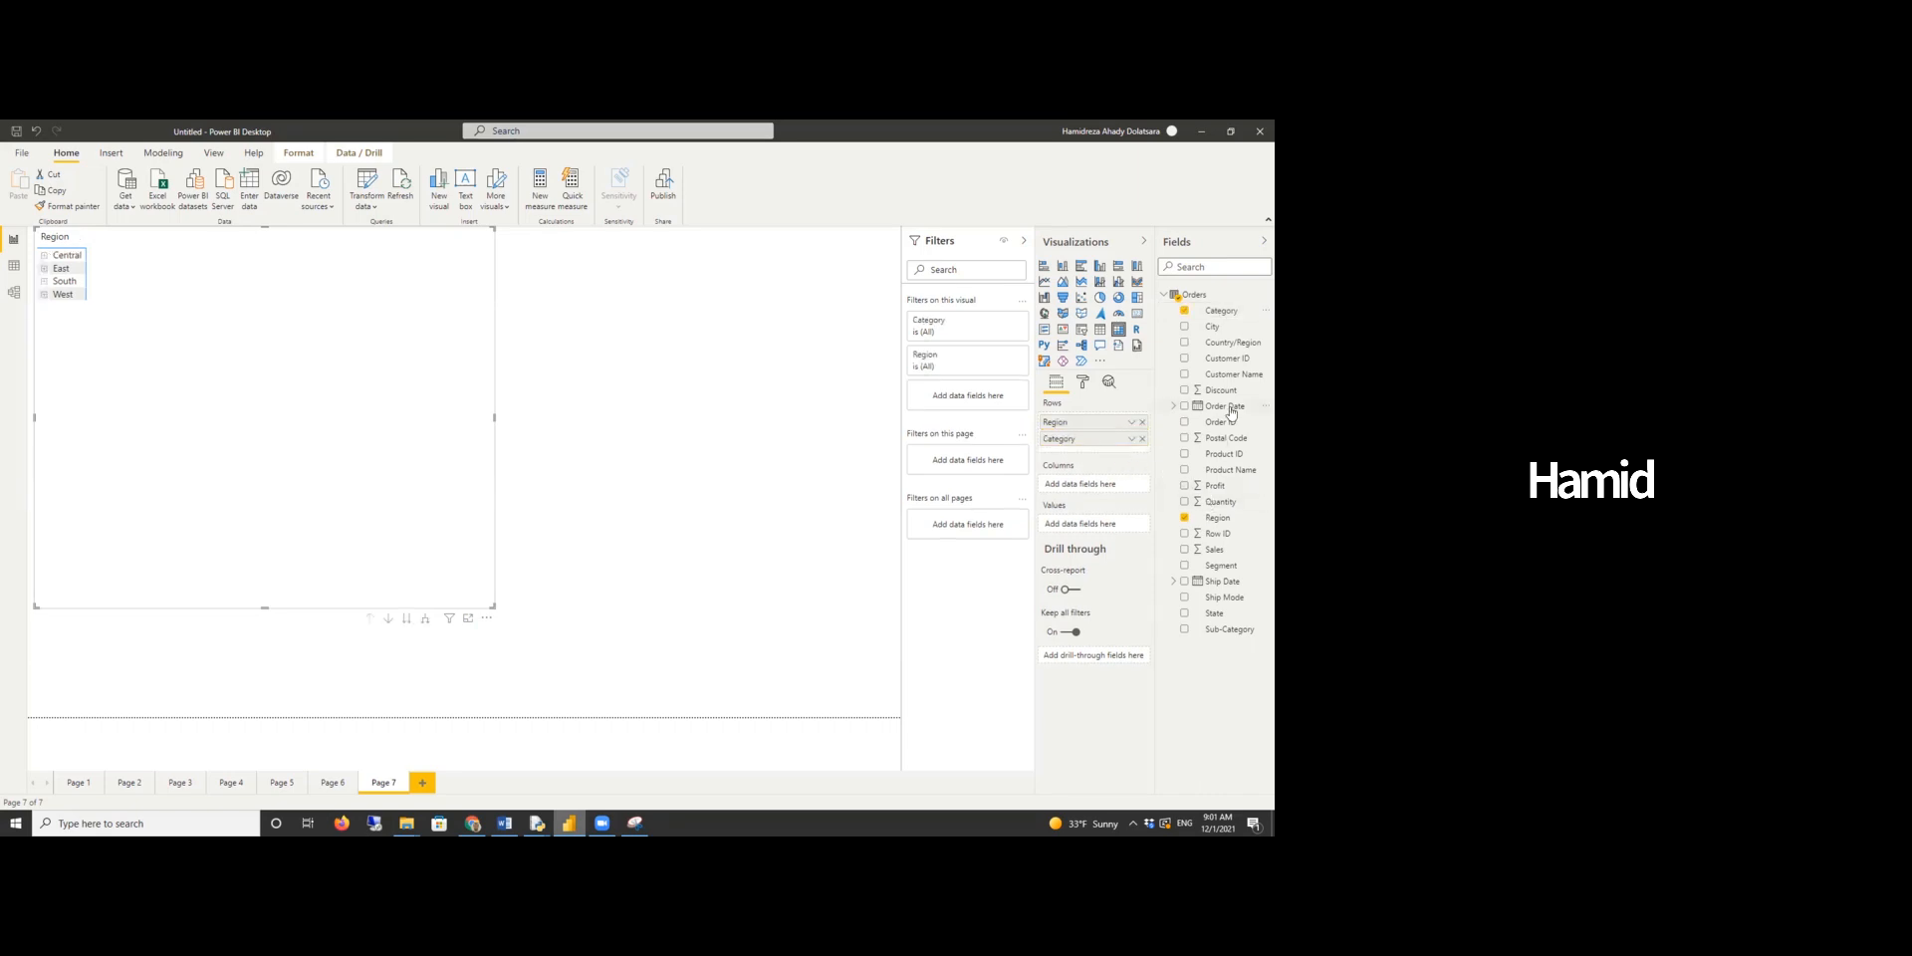
left_click_drag(1240, 573, 1115, 455)
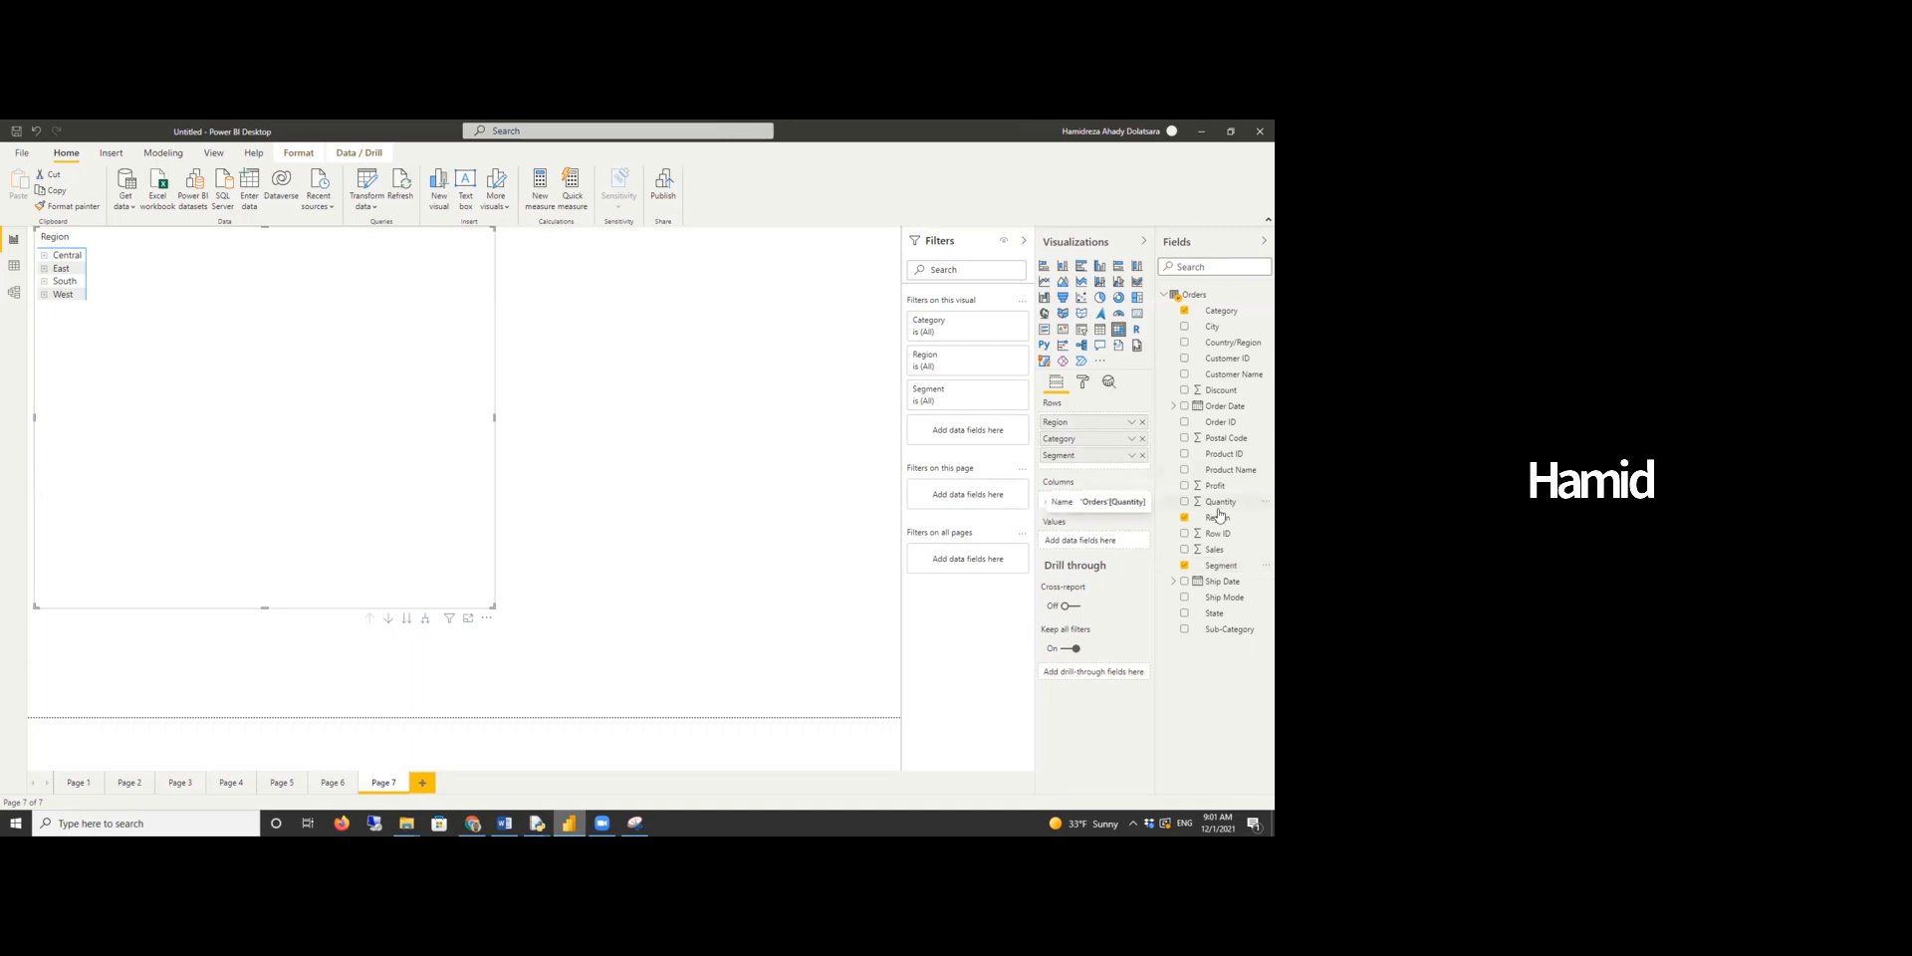
left_click_drag(1223, 406, 1105, 506)
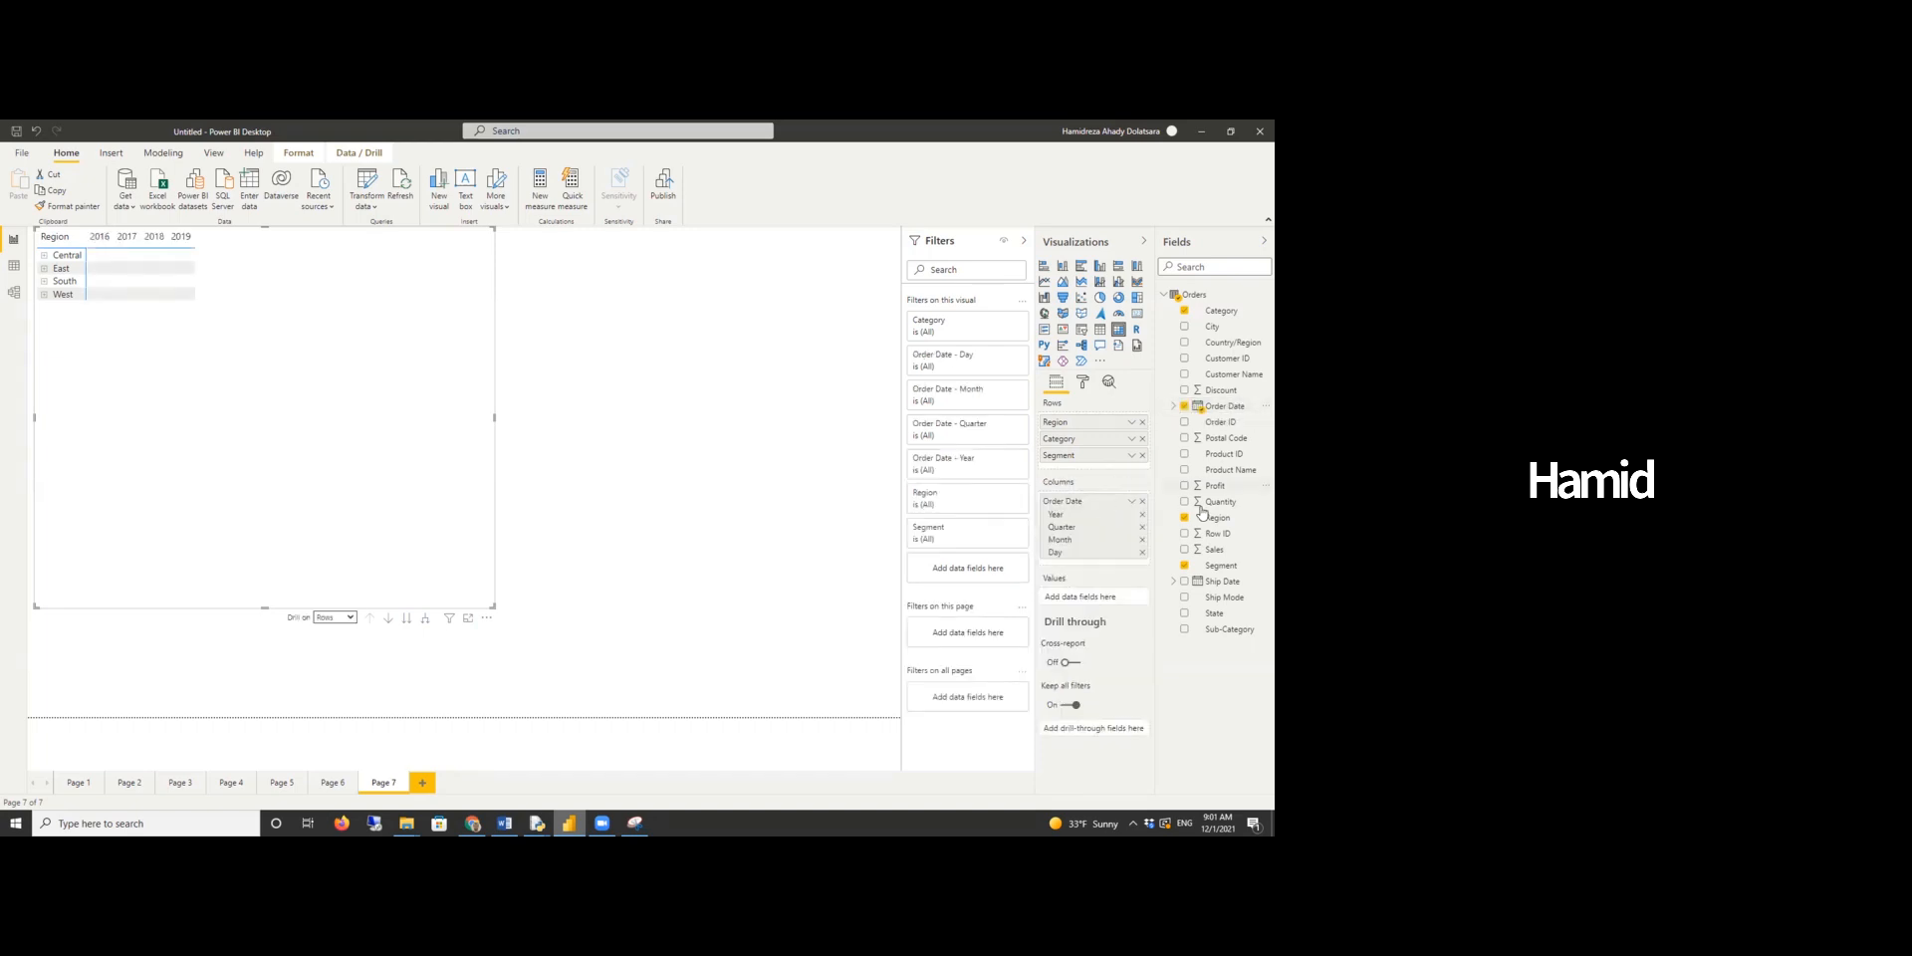
left_click_drag(1215, 550, 368, 438)
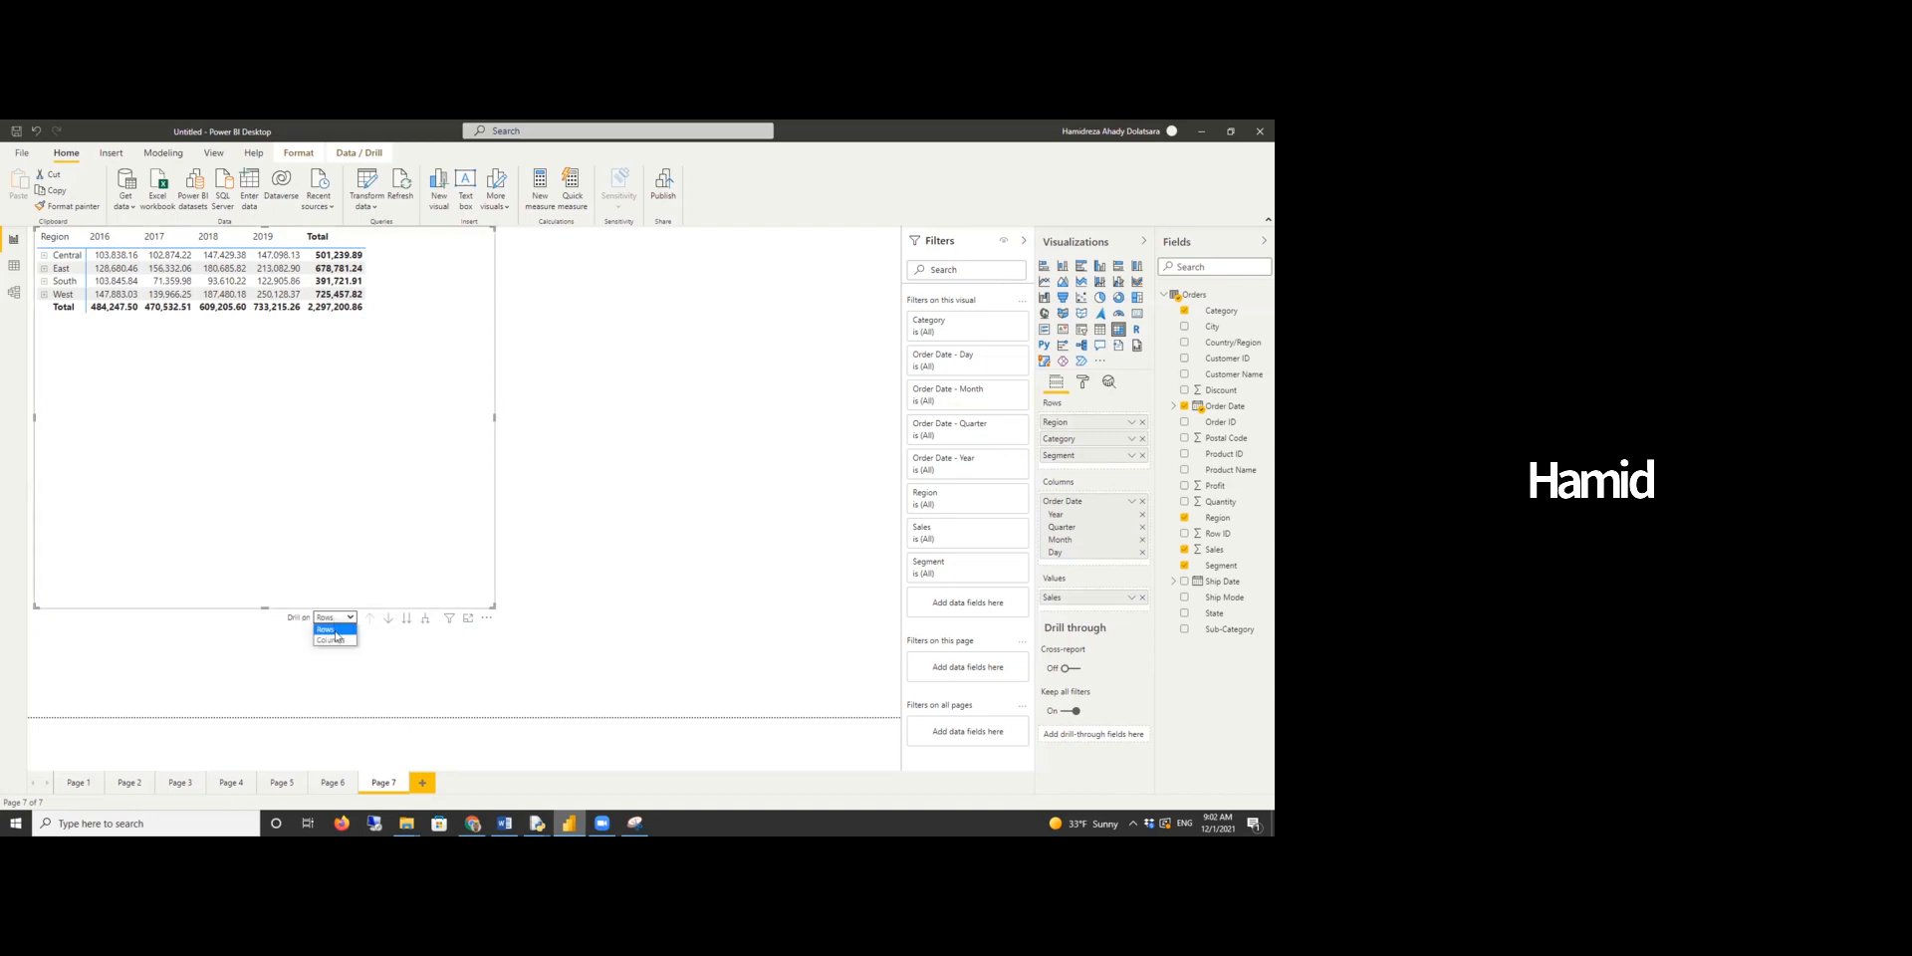
- Set drilling to columns, turn on drill-down mode and go to the quarter level of Order Date
left_click(334, 640)
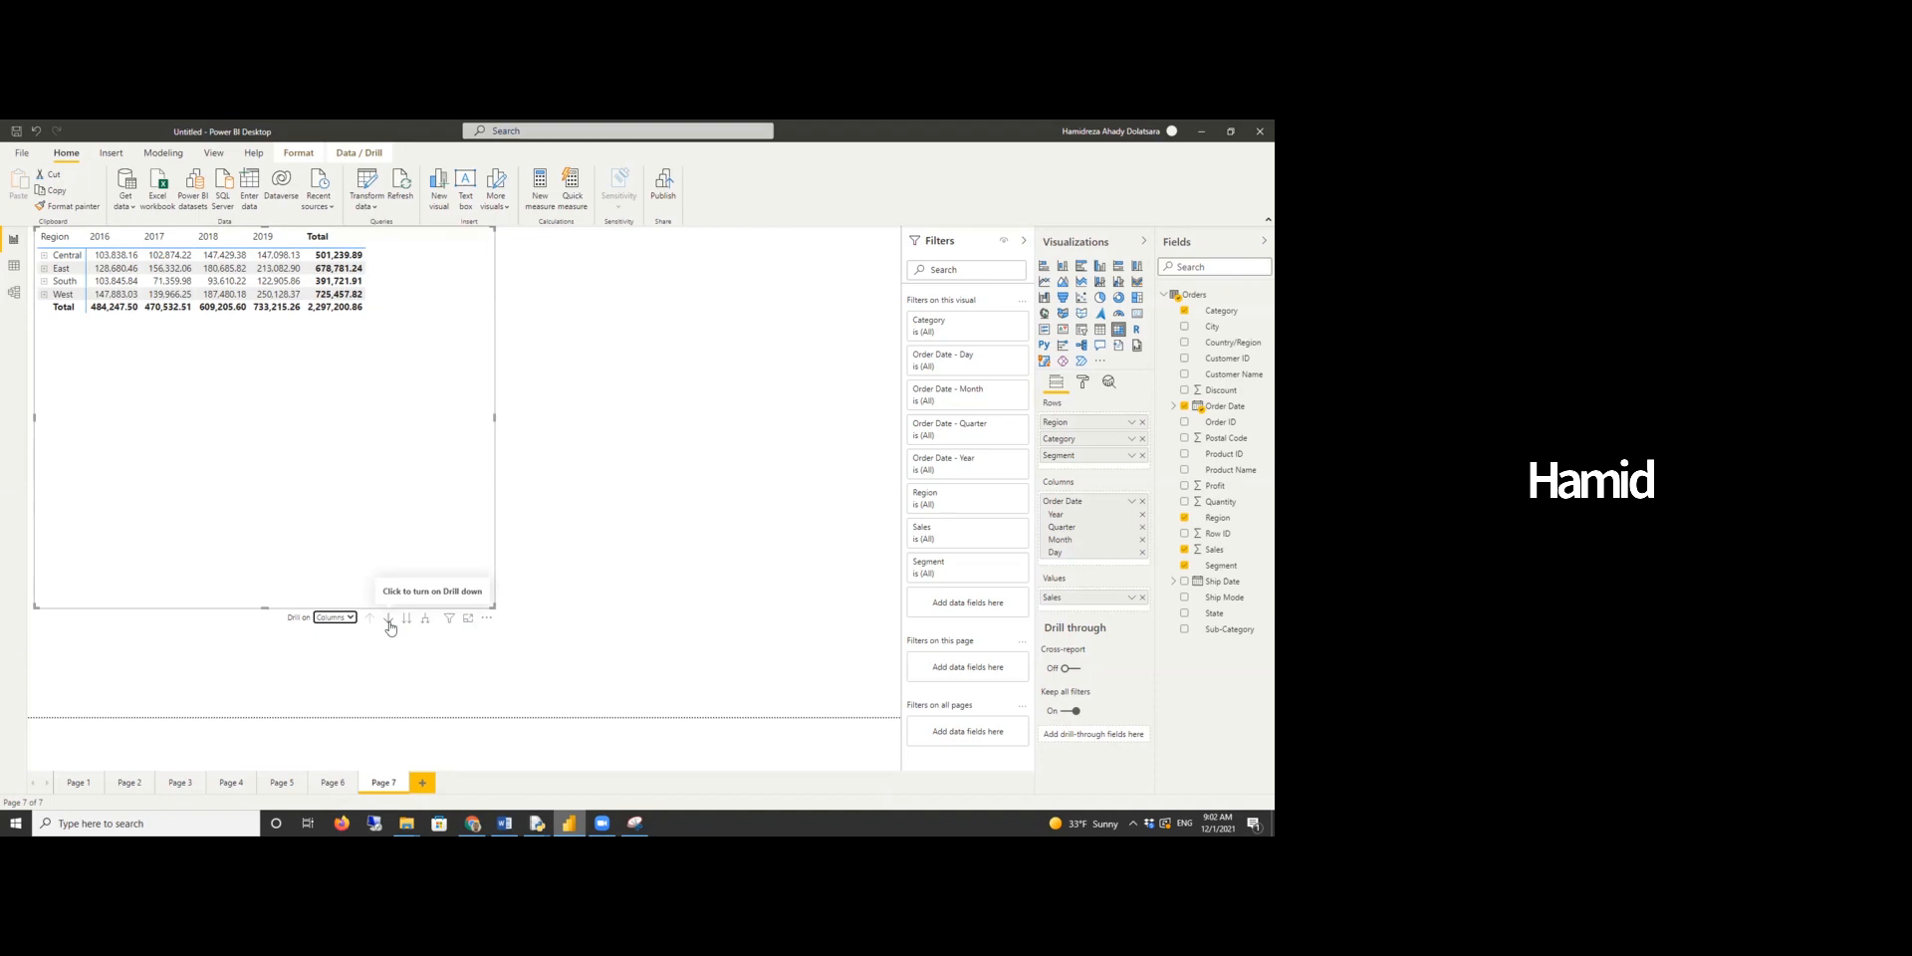
left_click(389, 621)
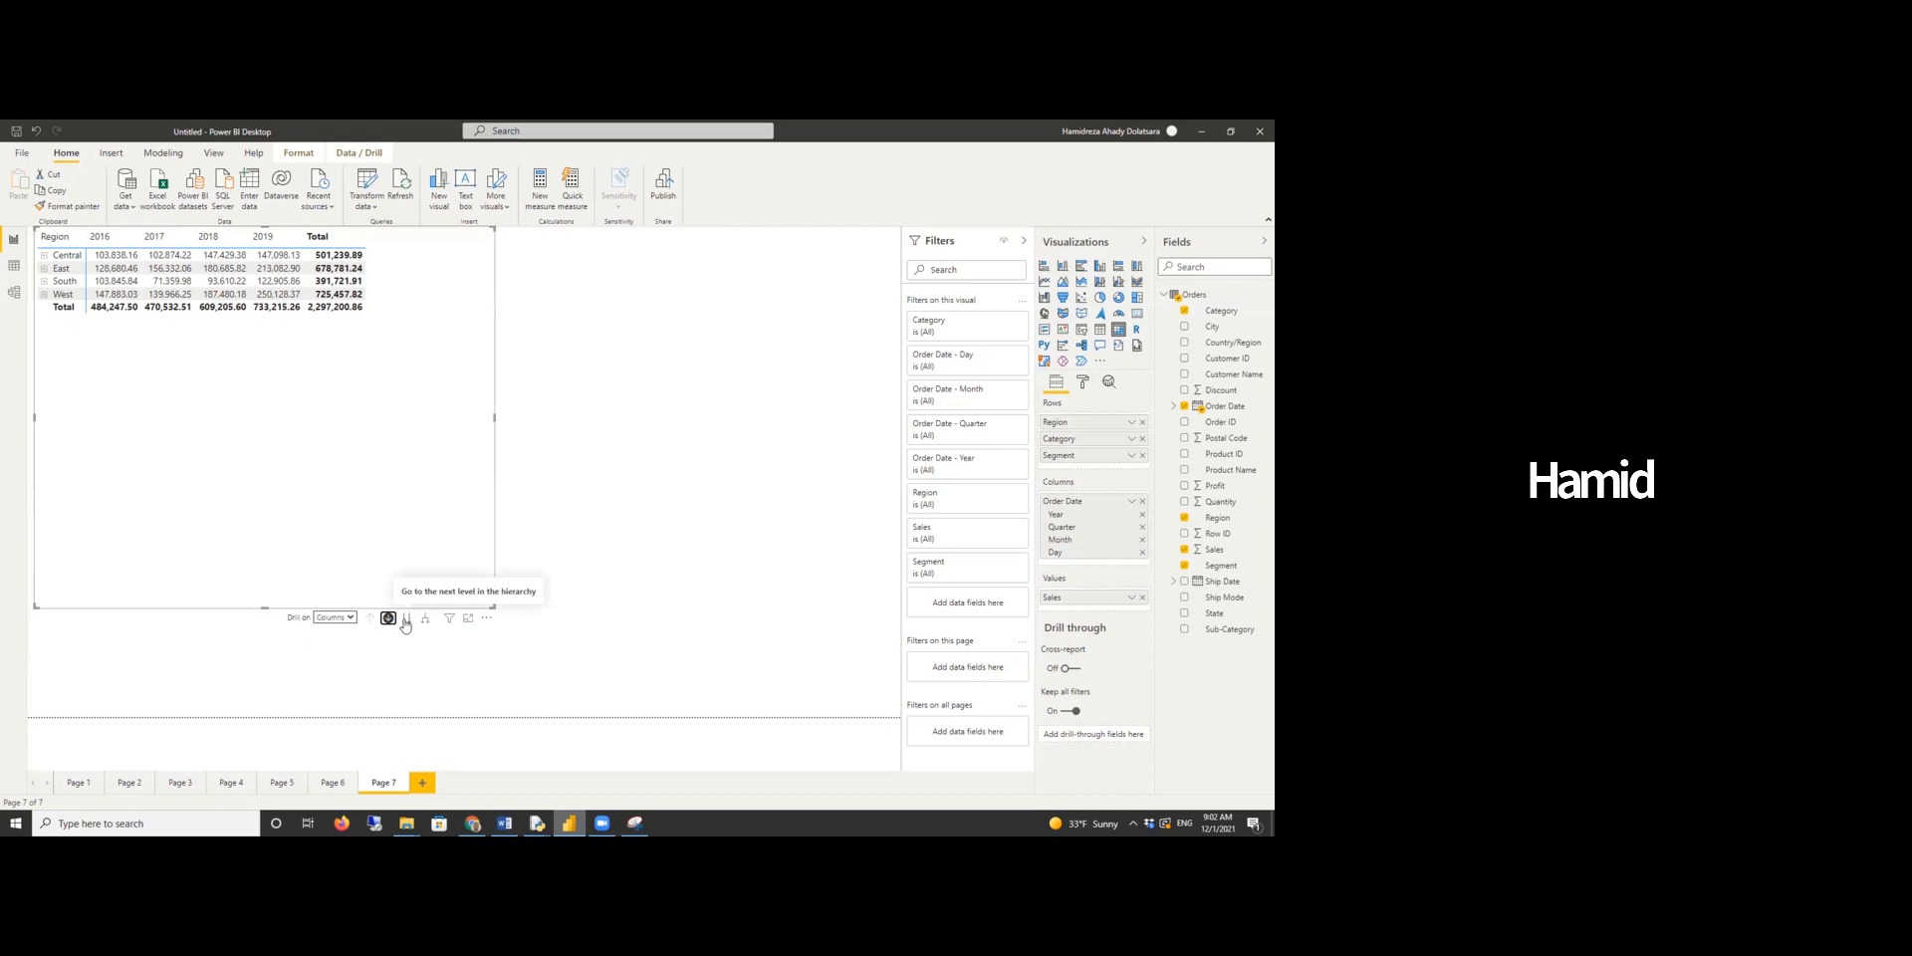
left_click(405, 619)
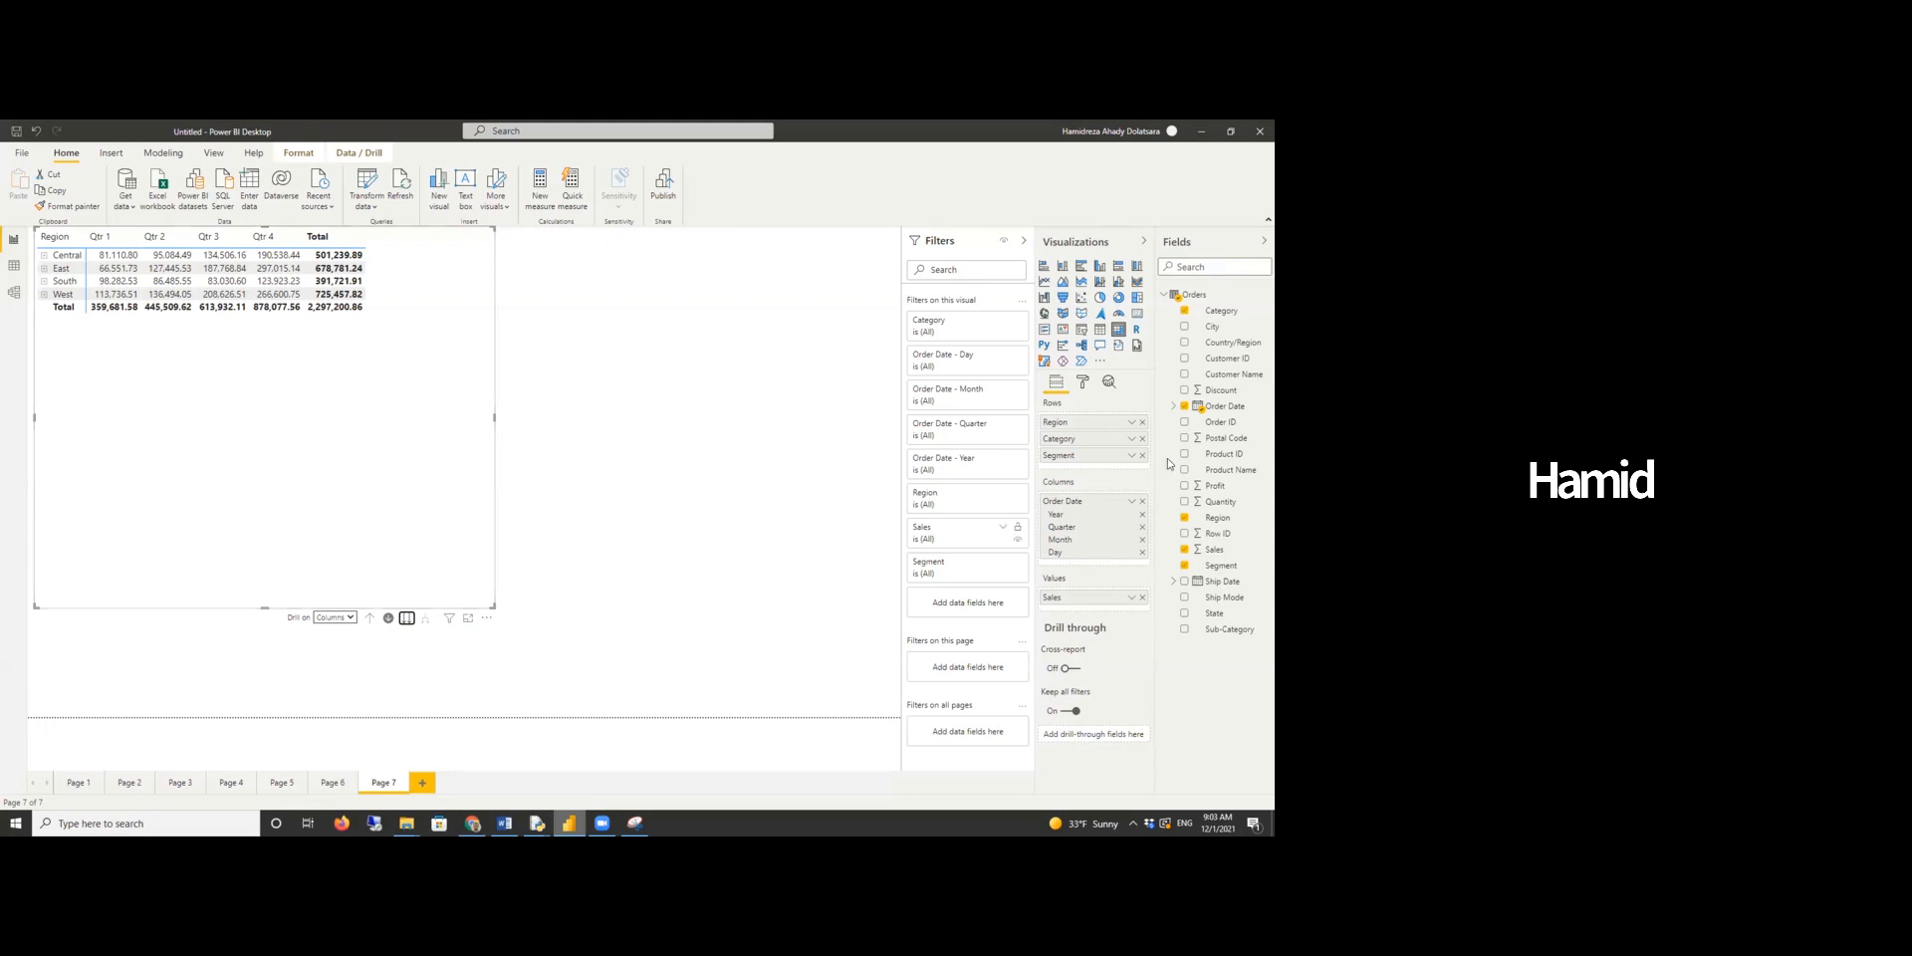
- Turn on data bars conditional formatting for Sales in the matrix
left_click(1083, 384)
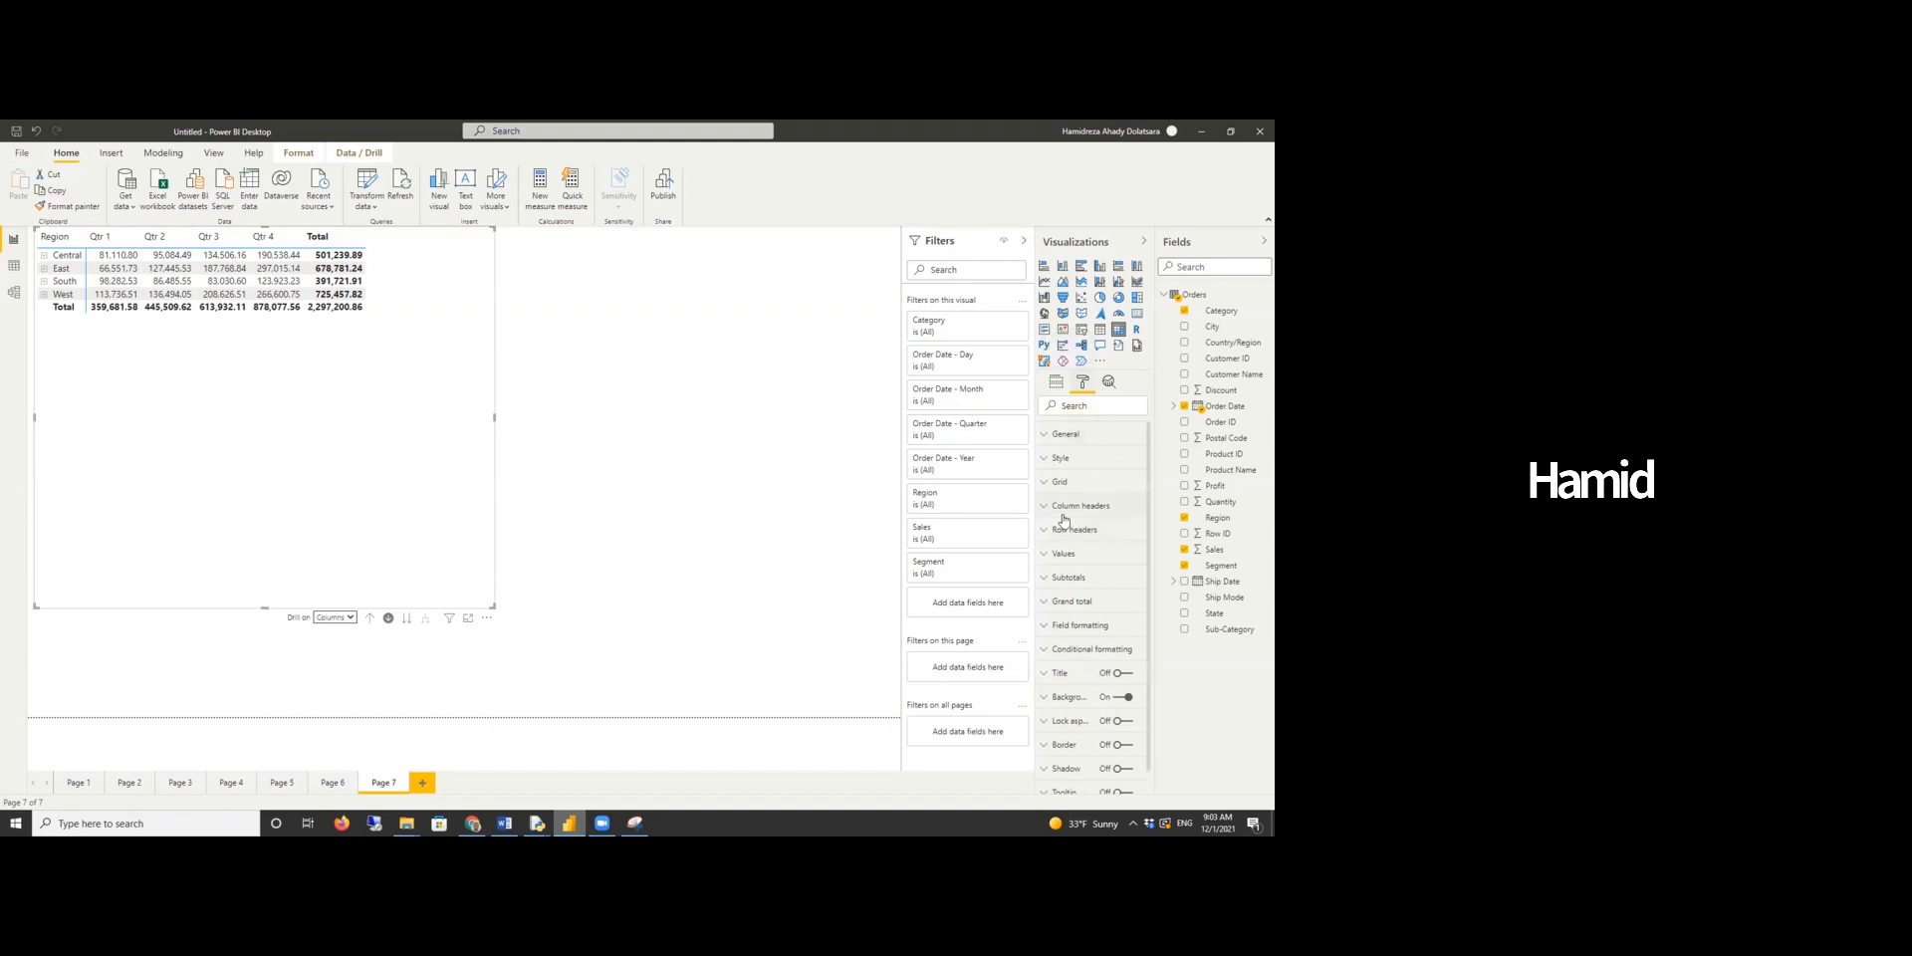
left_click(1092, 648)
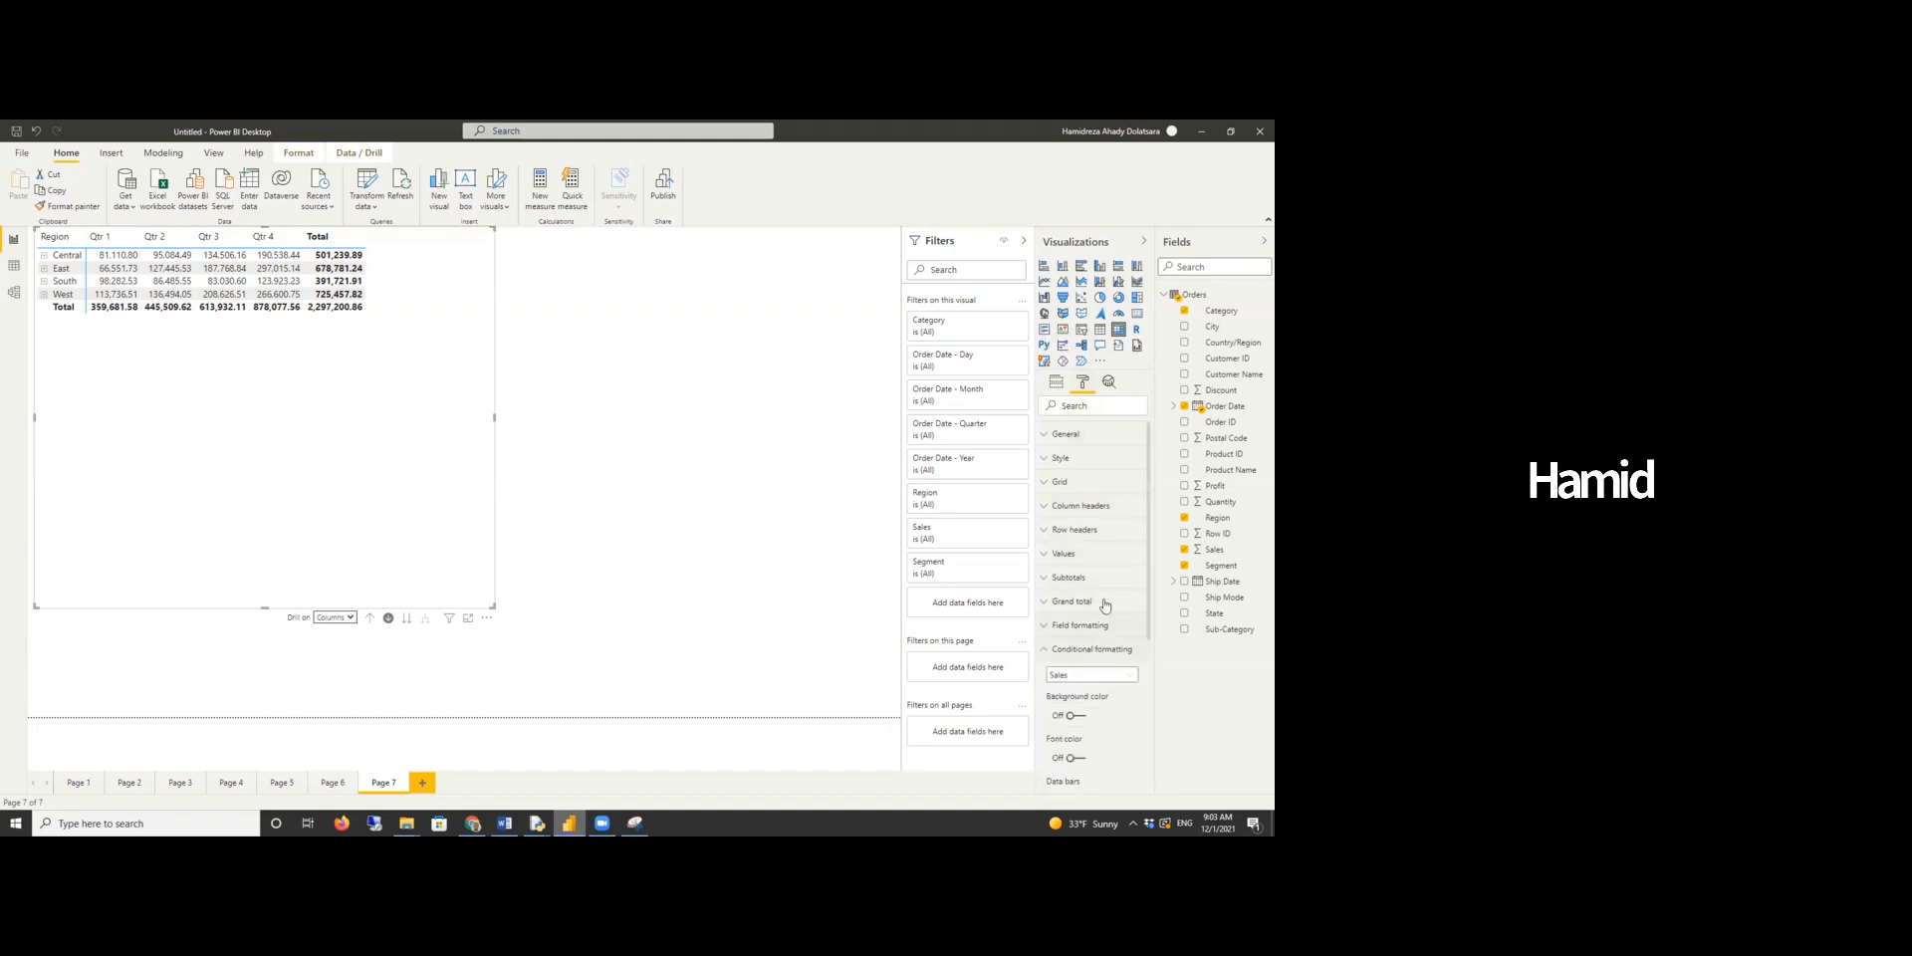
scroll(1106, 596, "down", 2)
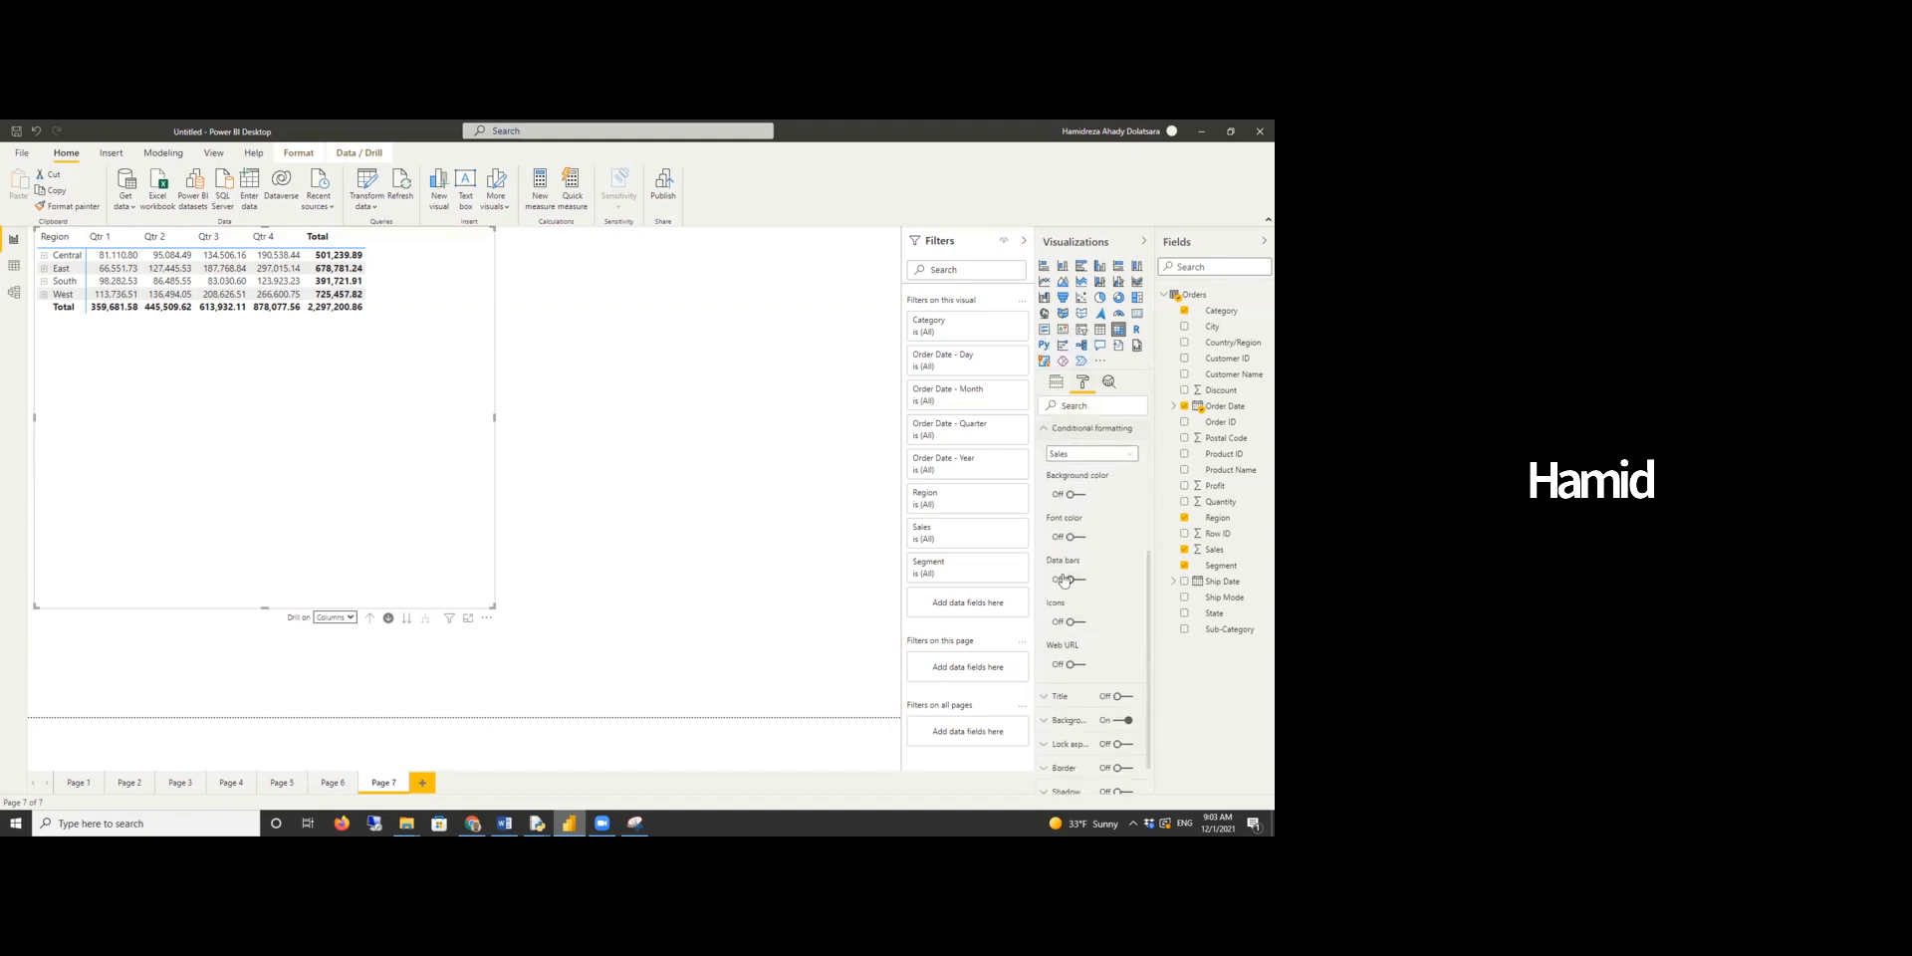
left_click(1072, 581)
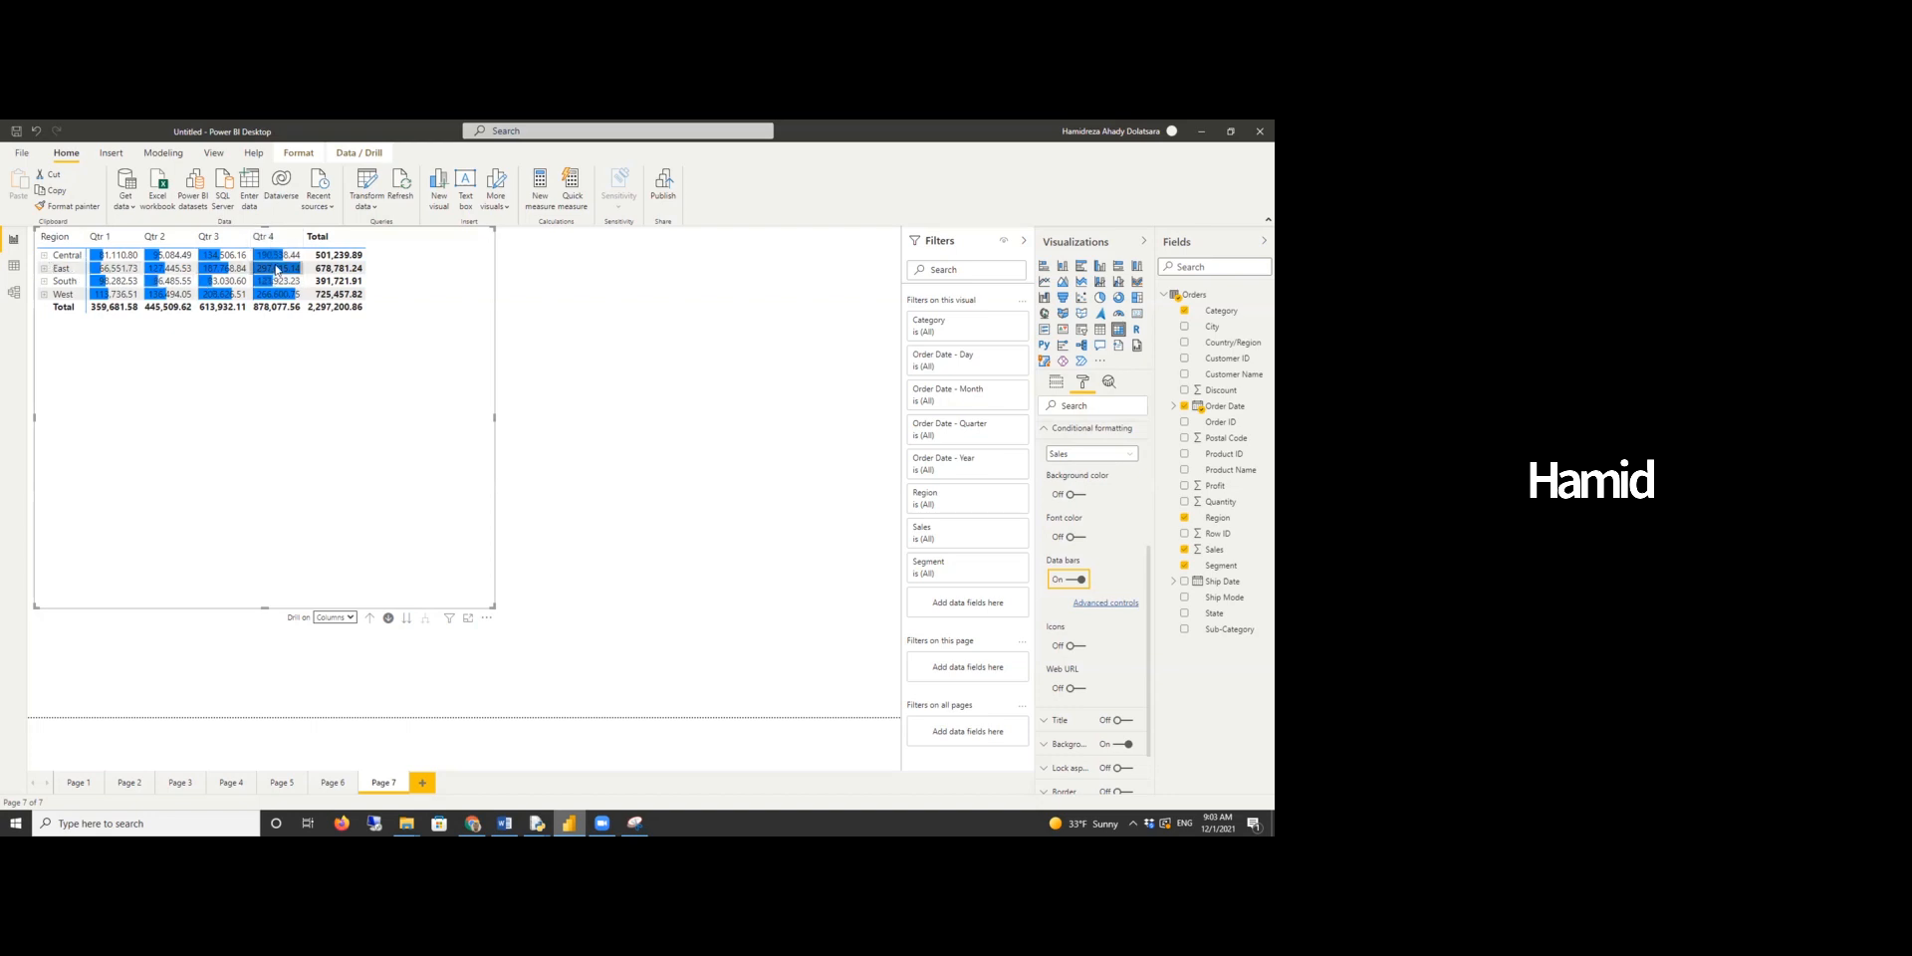
mouse_move(280, 271)
left_click(1055, 382)
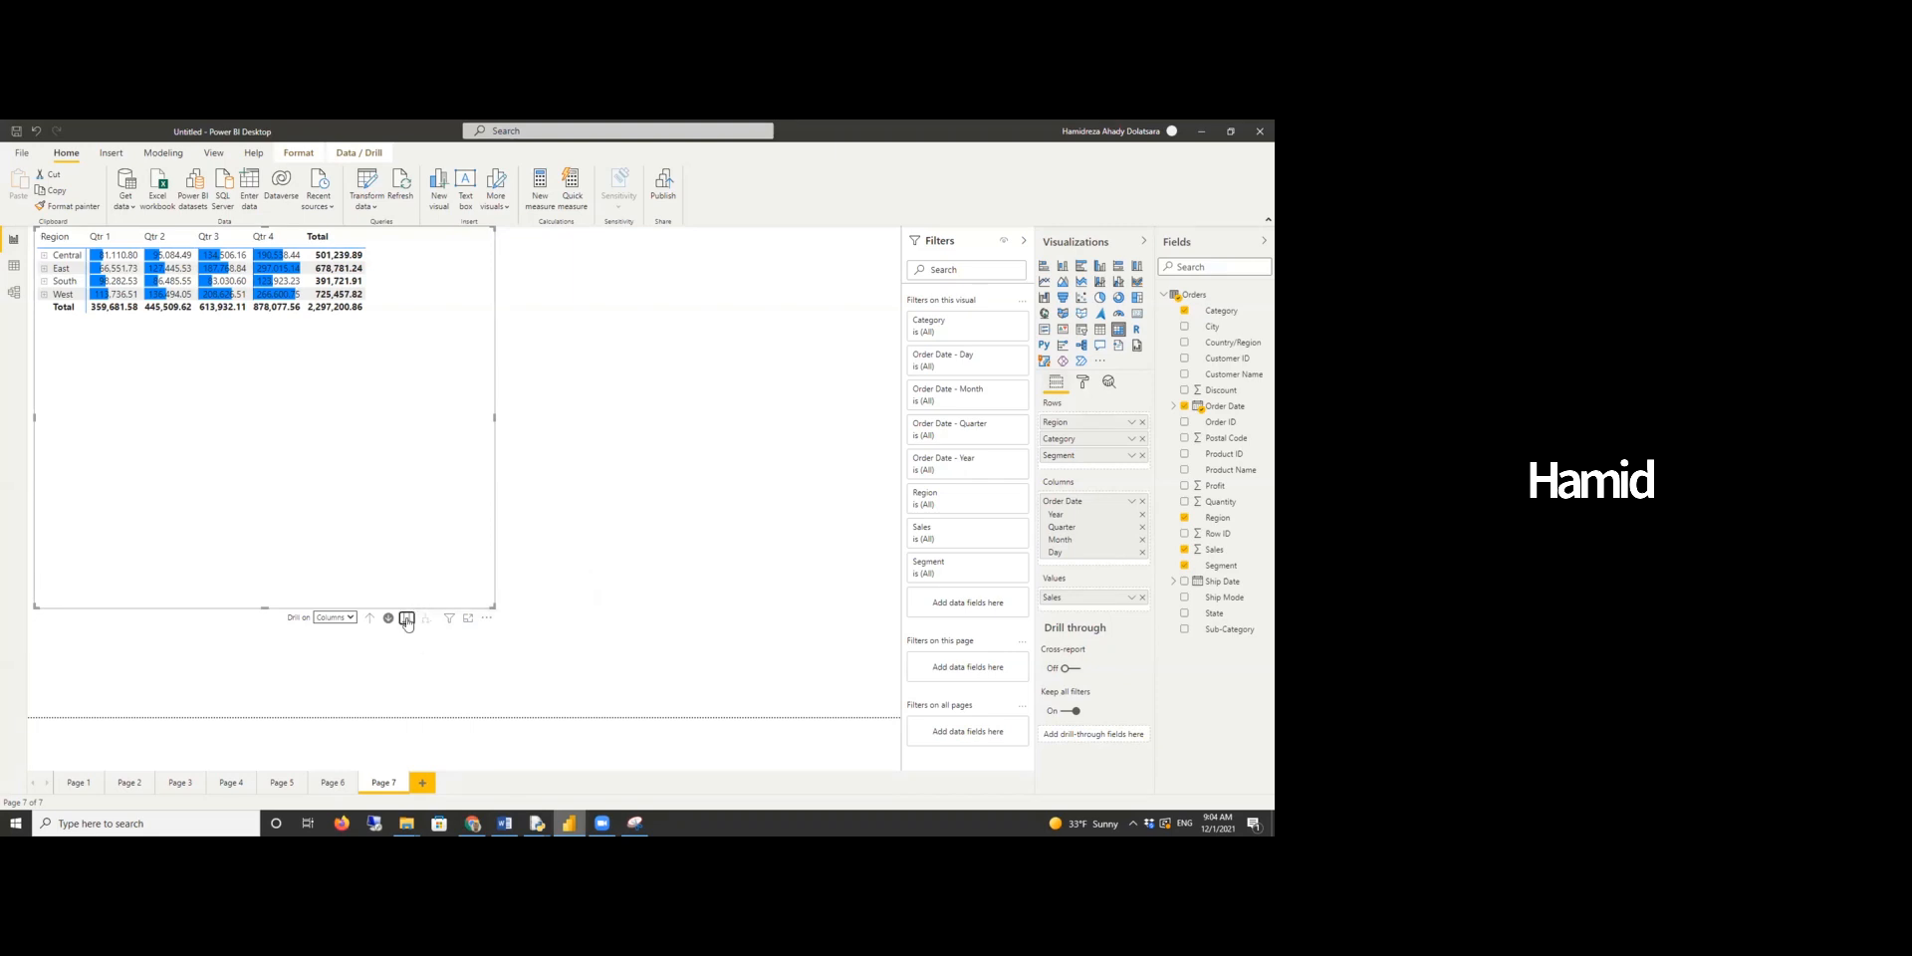
- Go down the column hierarchy to the month and then day level
left_click(406, 619)
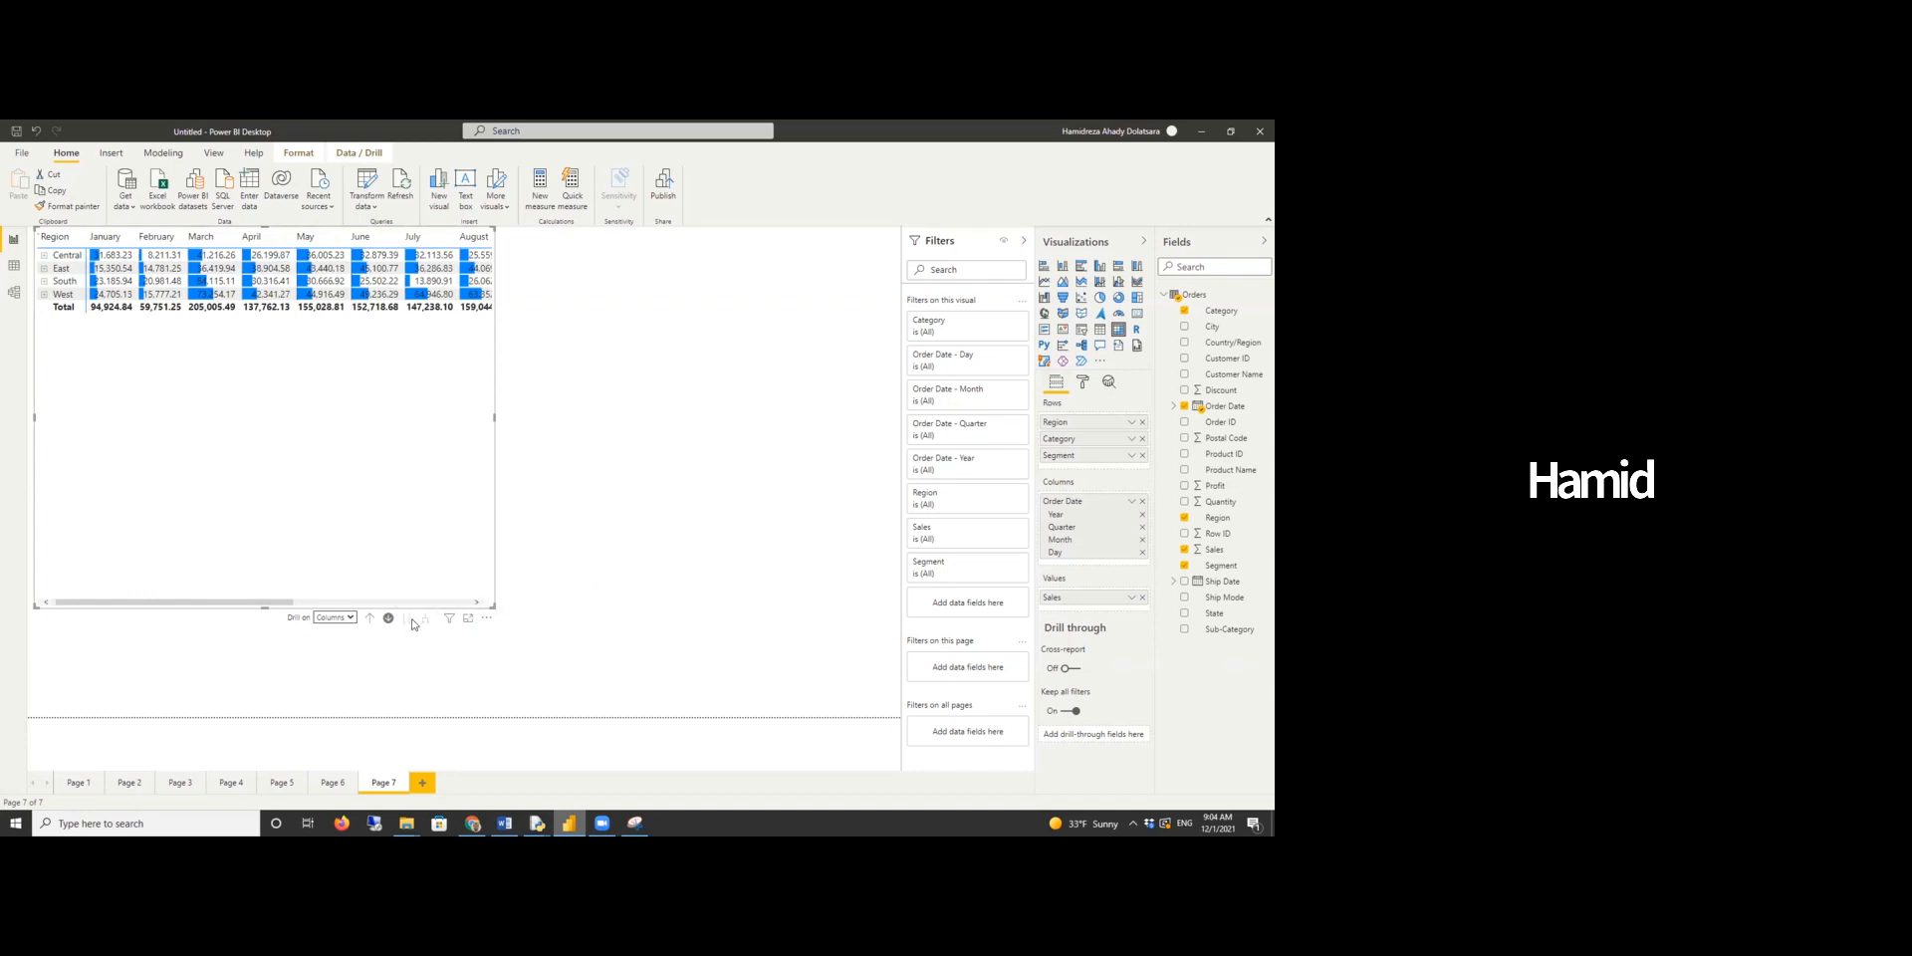
left_click(411, 621)
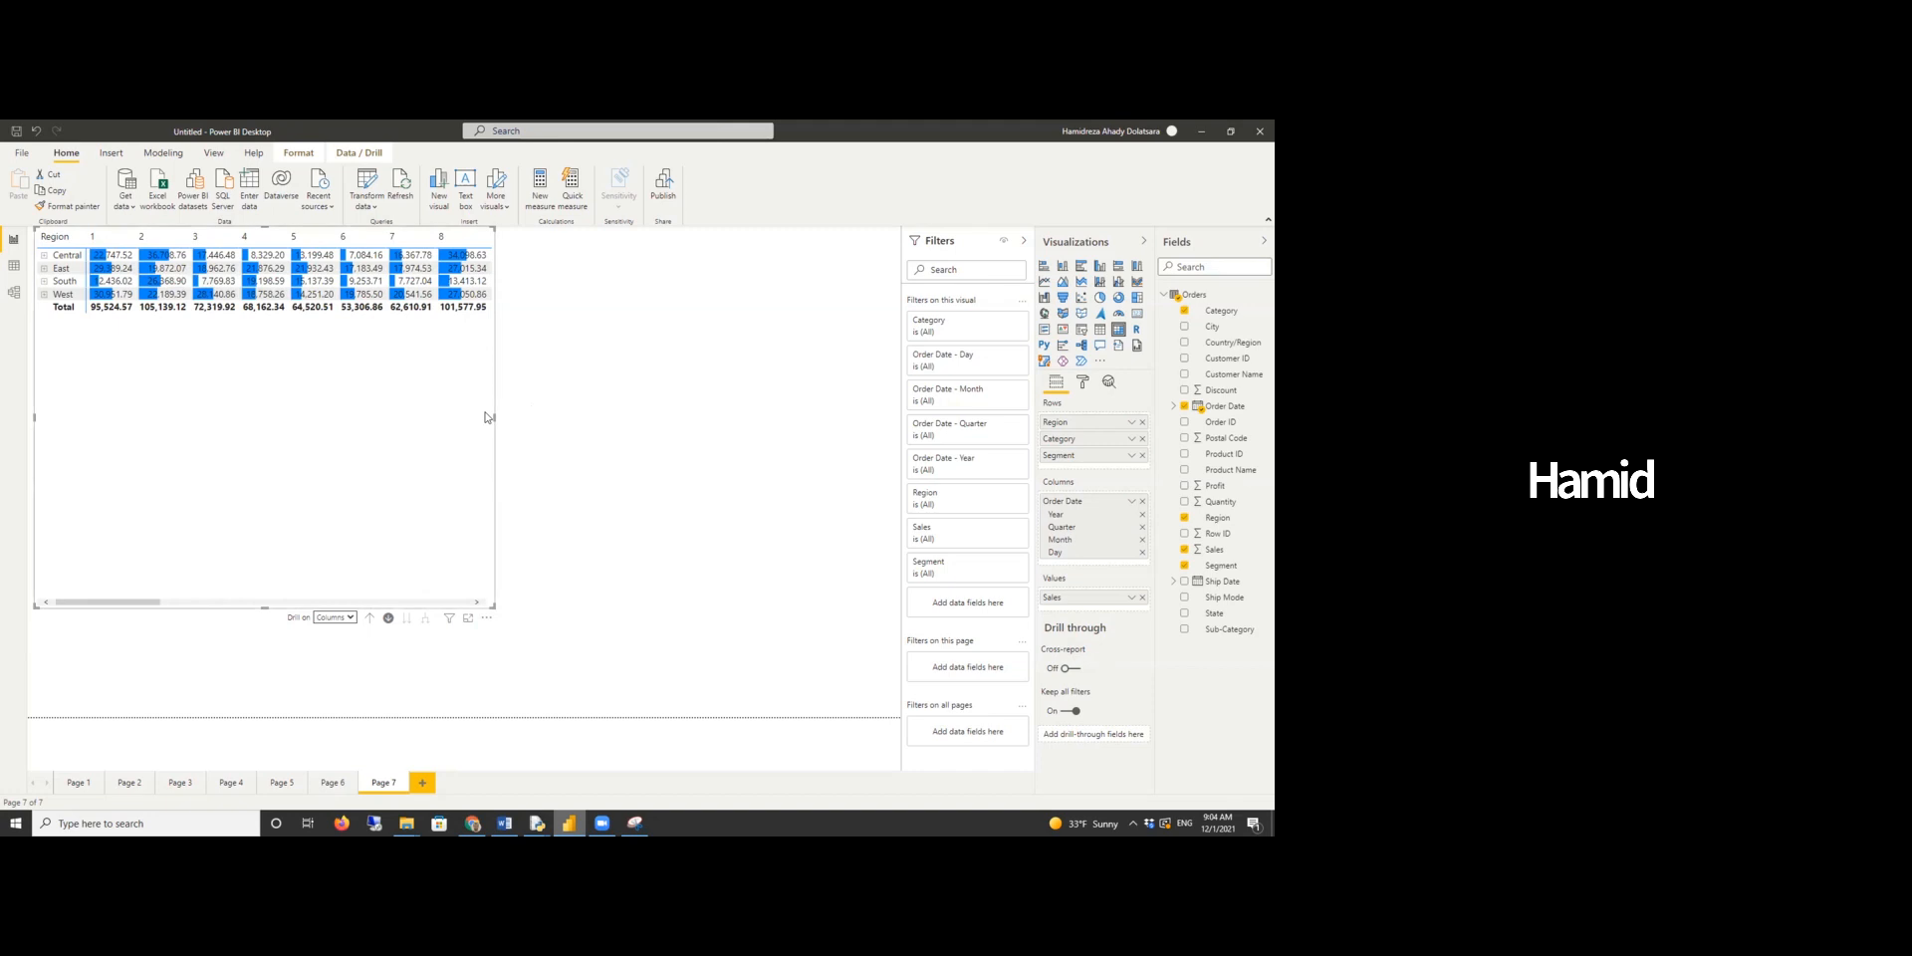
- Enlarge the matrix visual and move it across the report canvas
left_click_drag(495, 418, 774, 433)
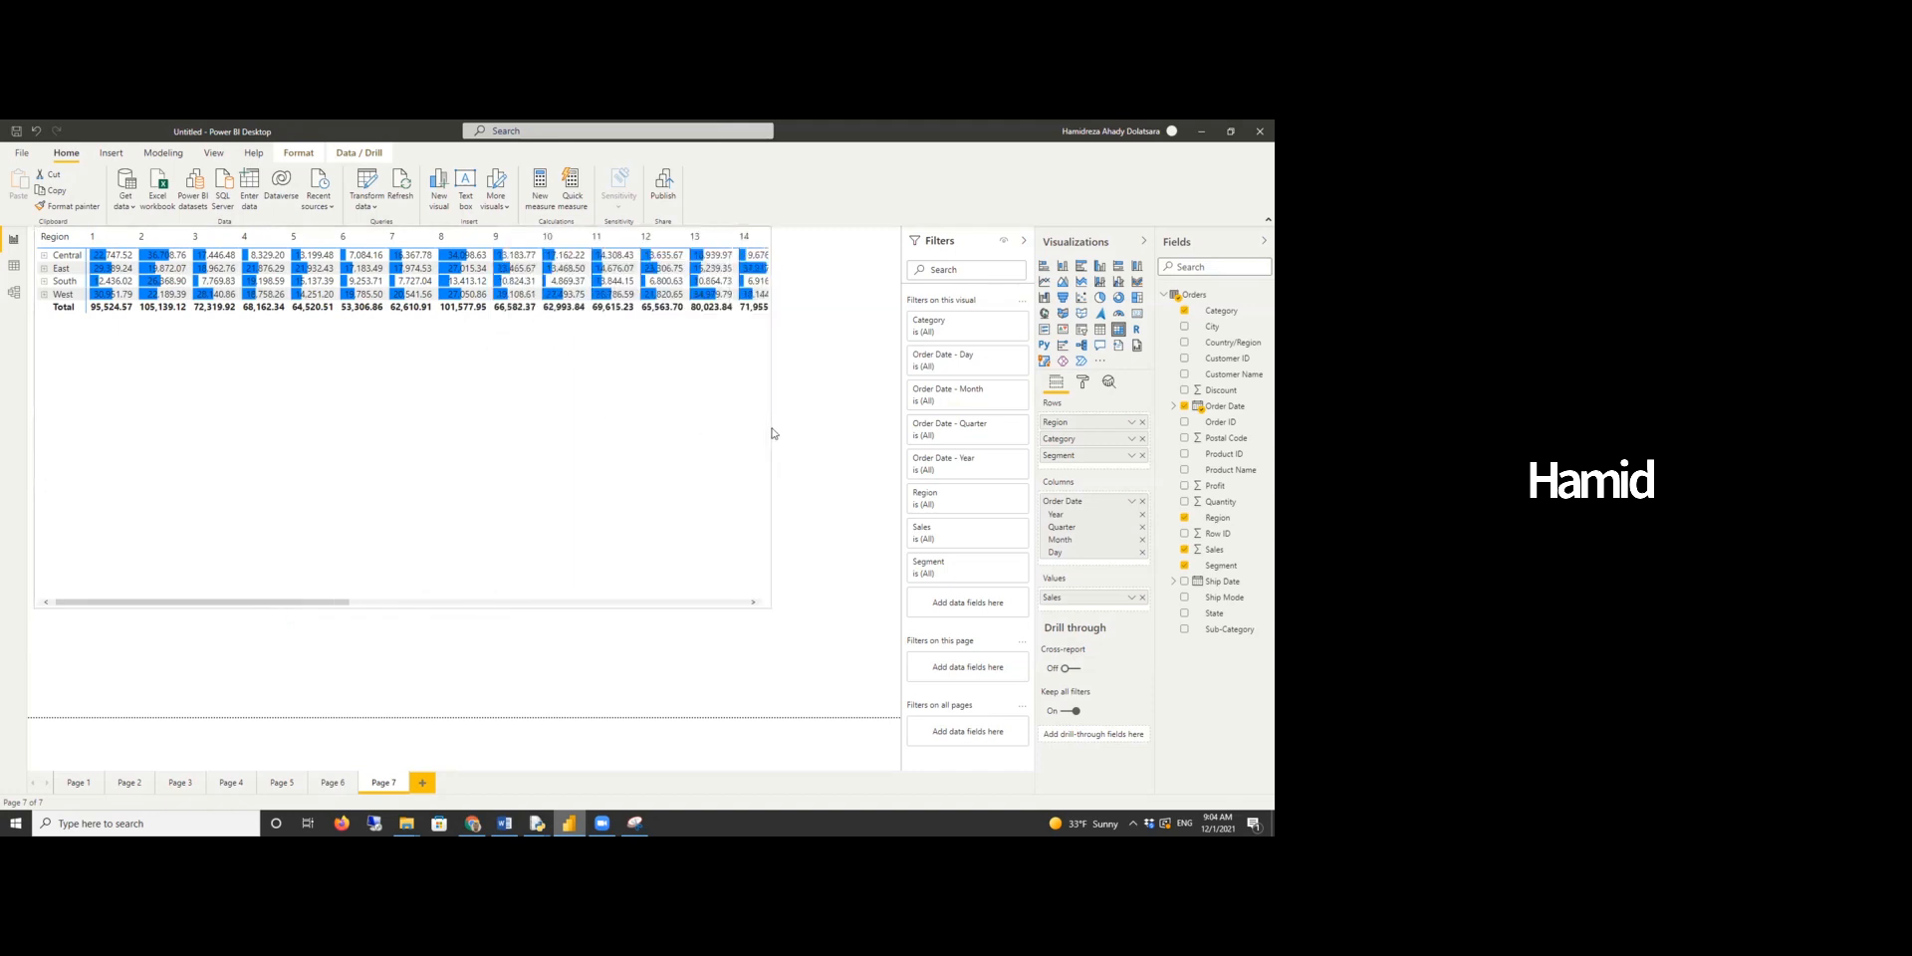
left_click_drag(446, 614, 572, 618)
left_click_drag(442, 592, 292, 605)
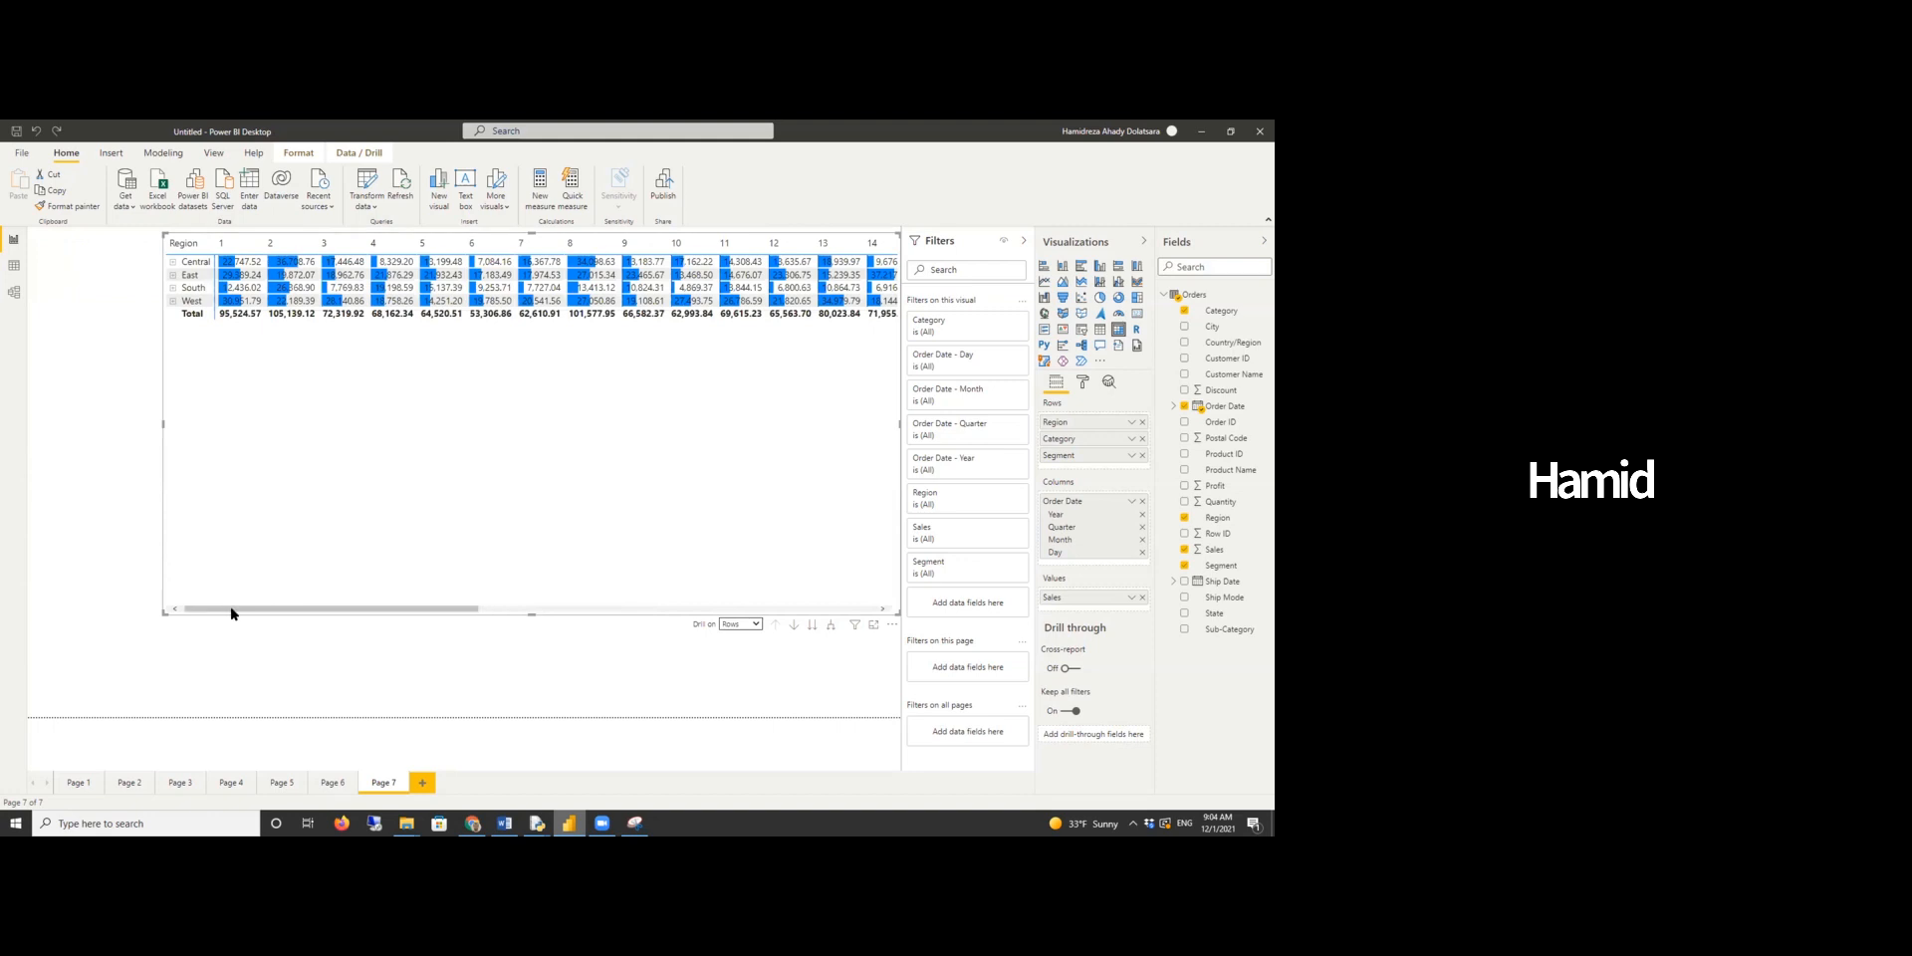
left_click_drag(233, 611, 170, 593)
- Set drilling to columns and drill up the column hierarchy back to years
left_click(752, 624)
left_click(745, 648)
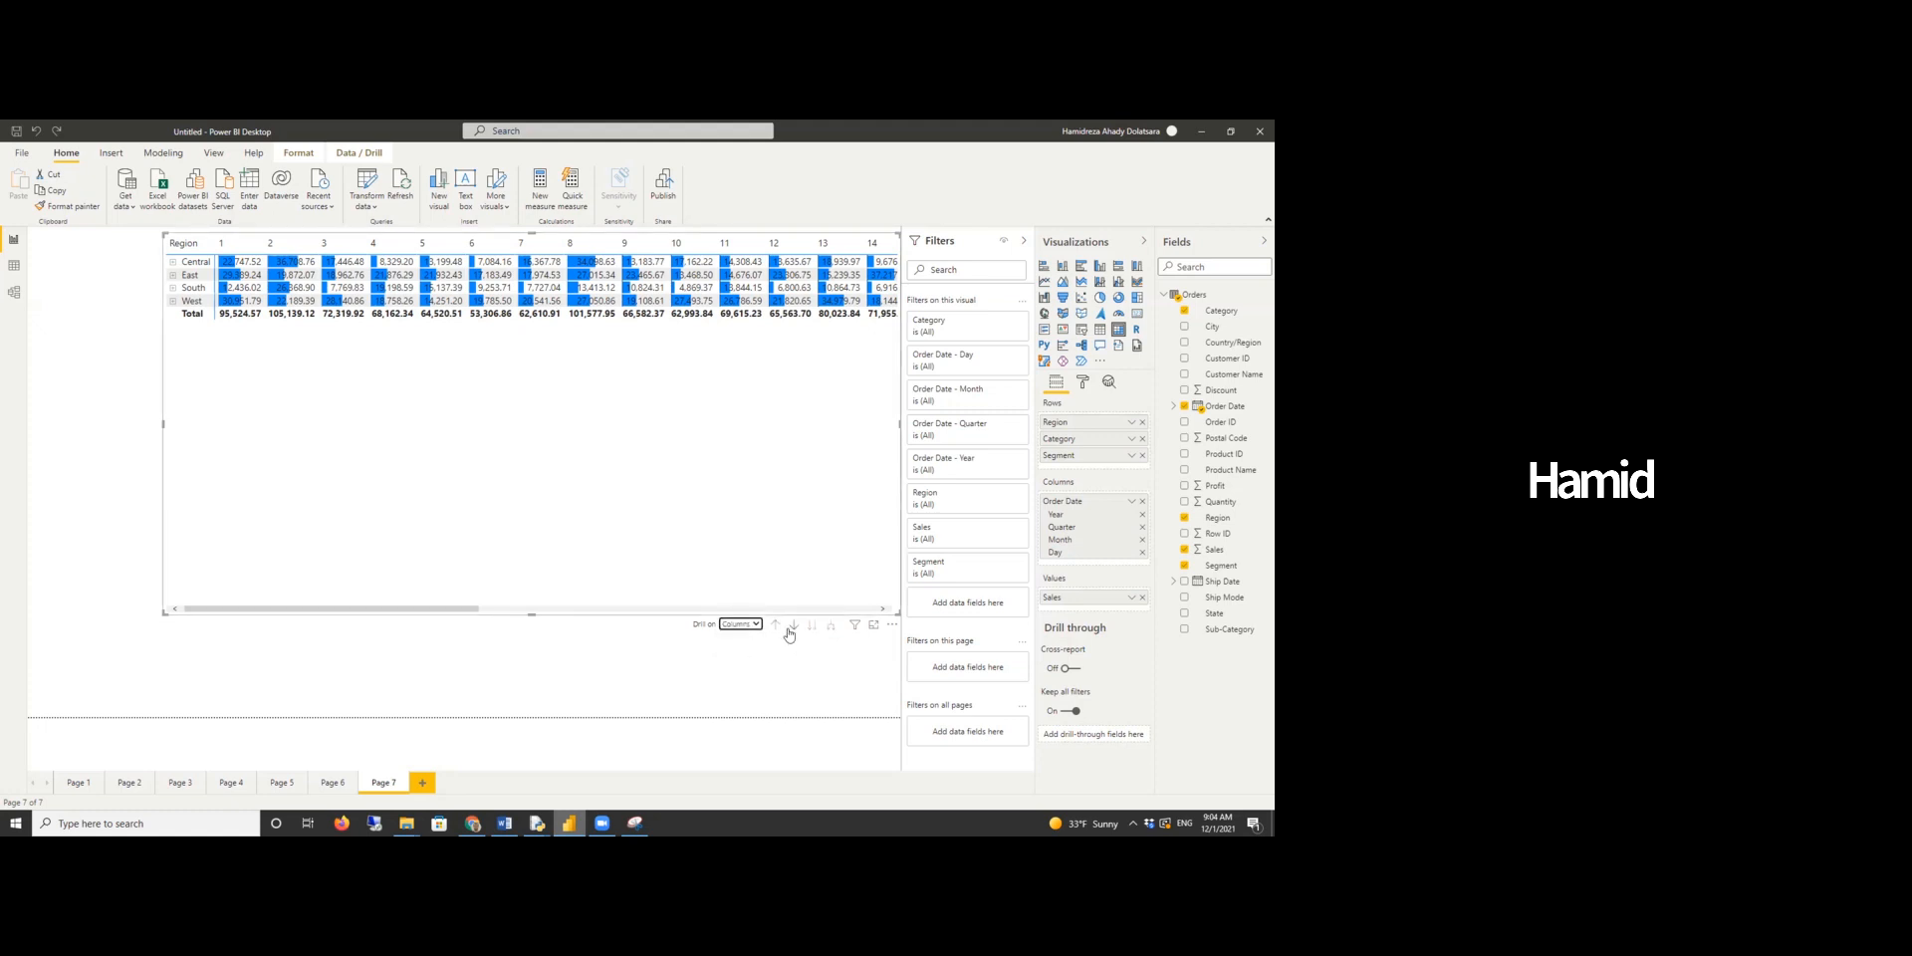
left_click(775, 628)
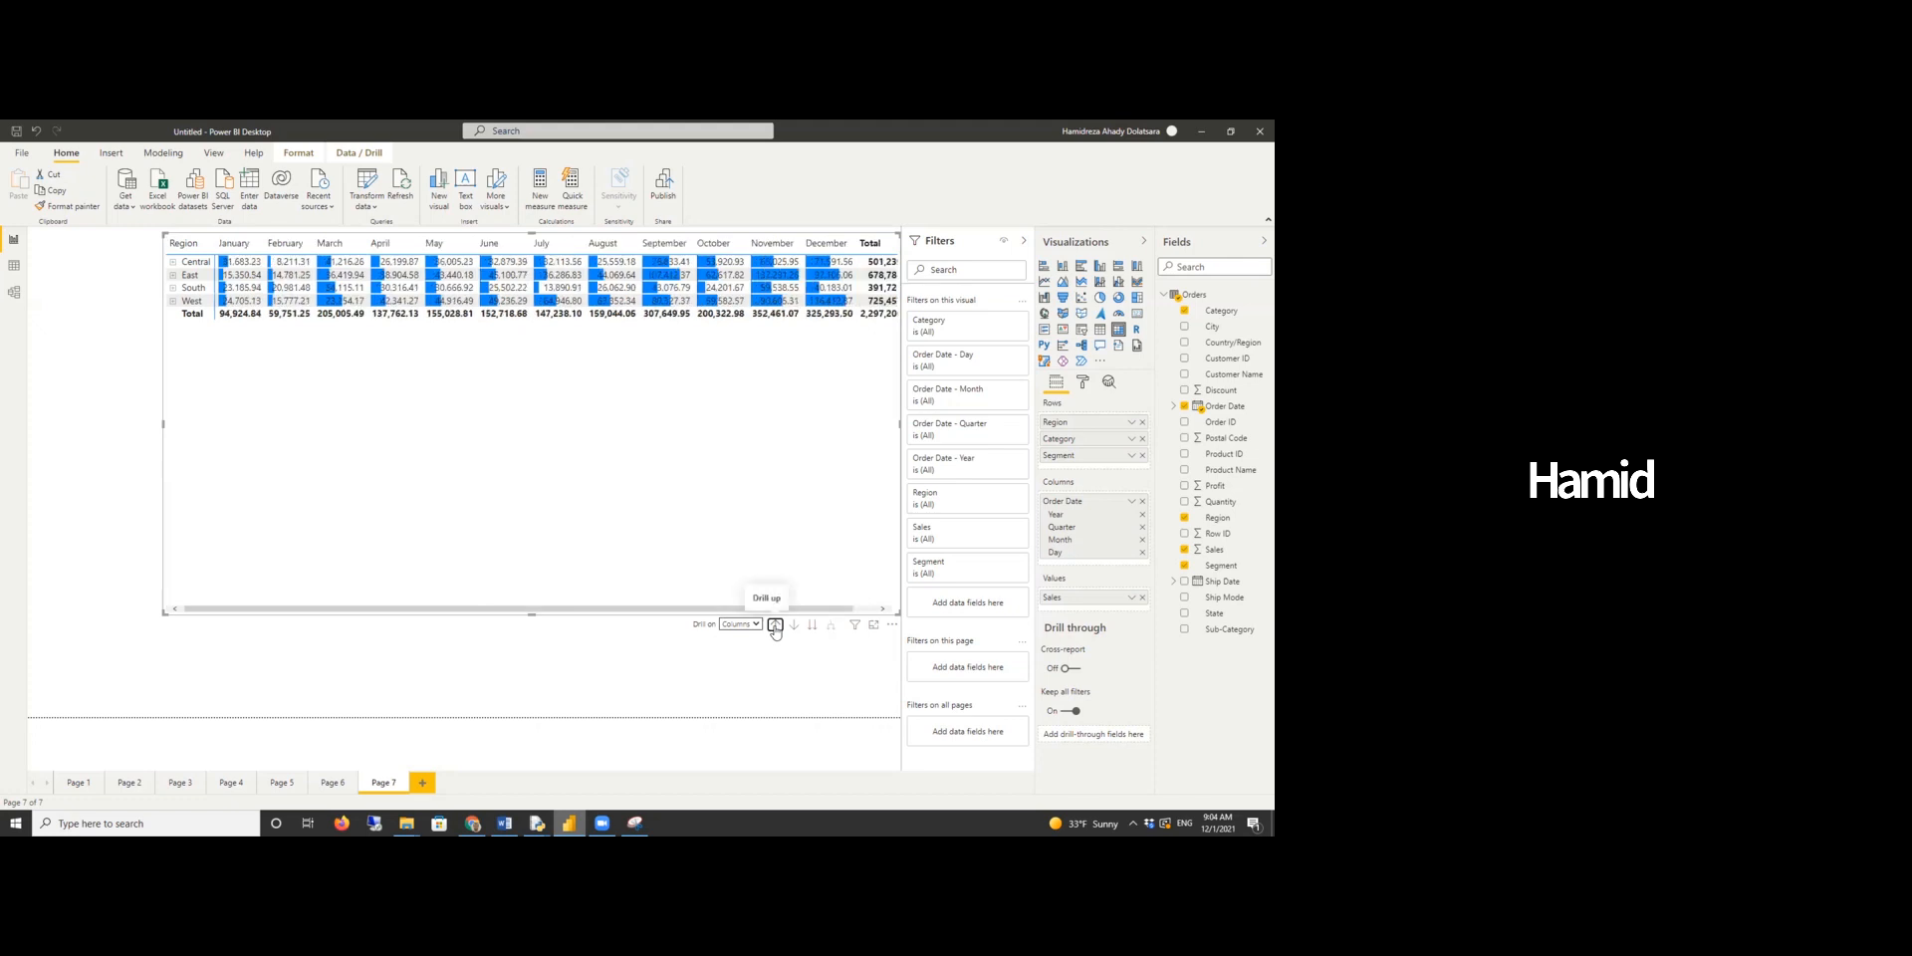
left_click(776, 628)
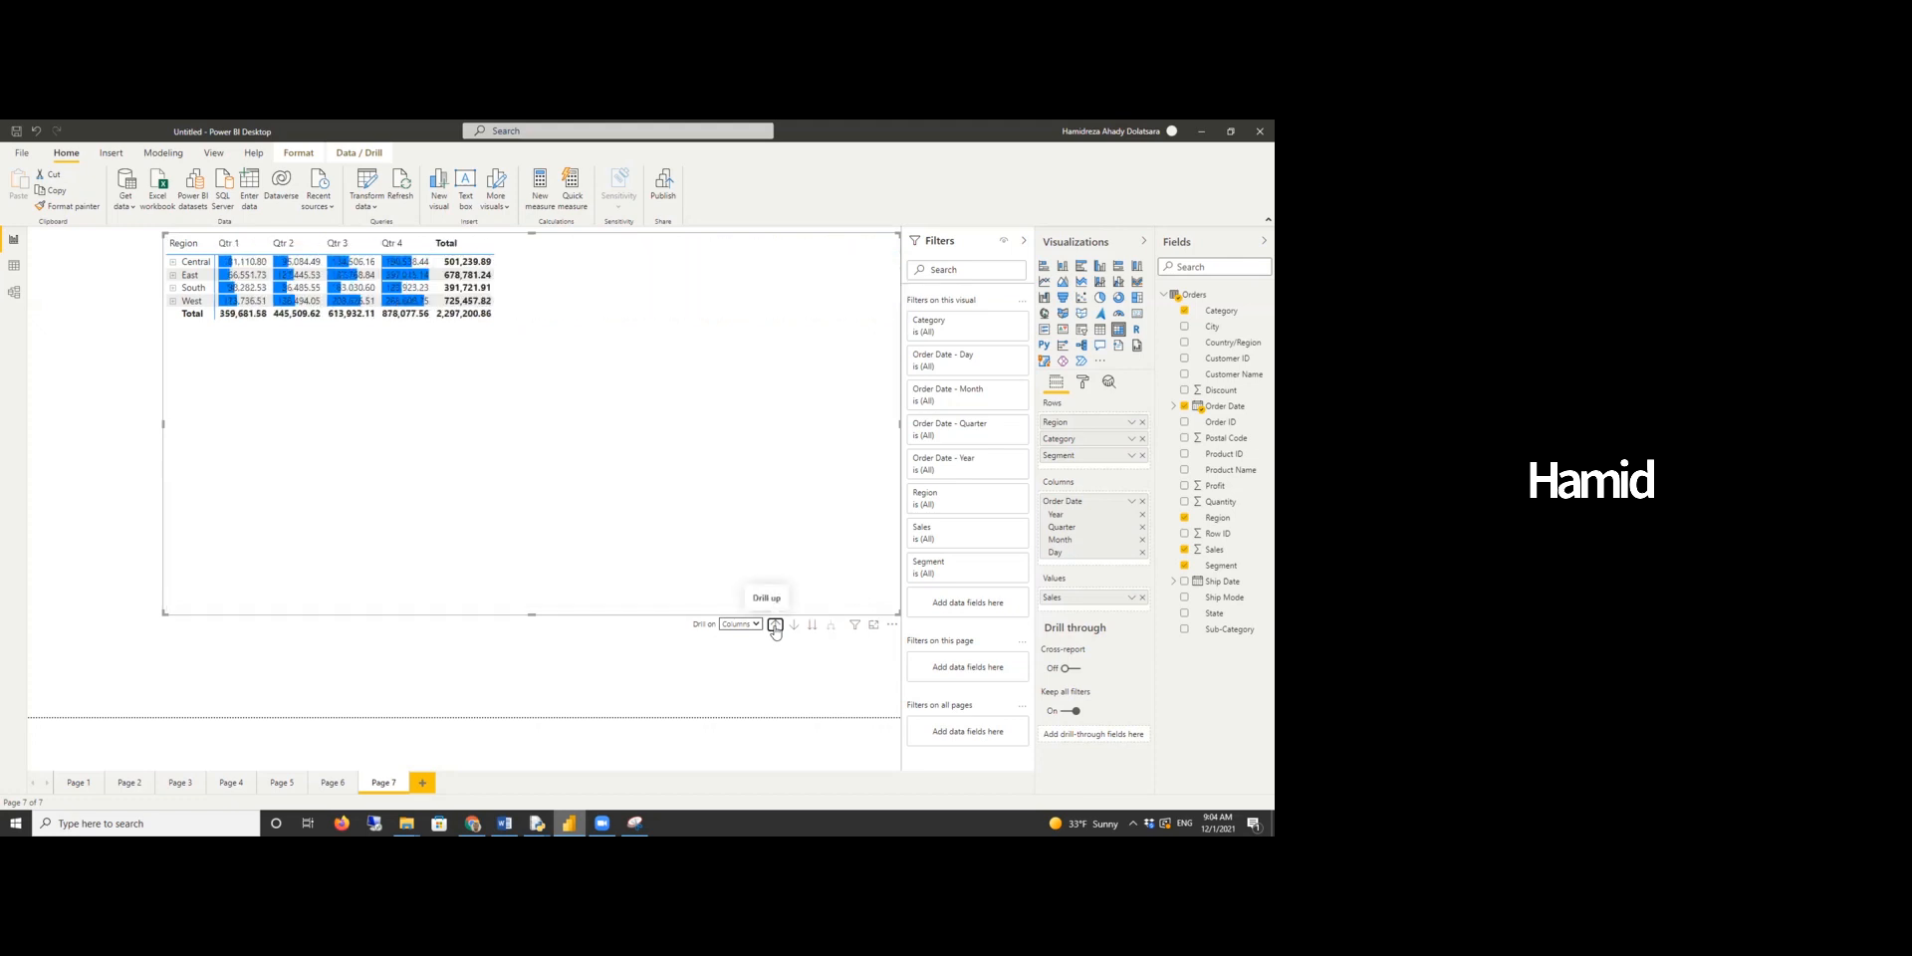
left_click(776, 628)
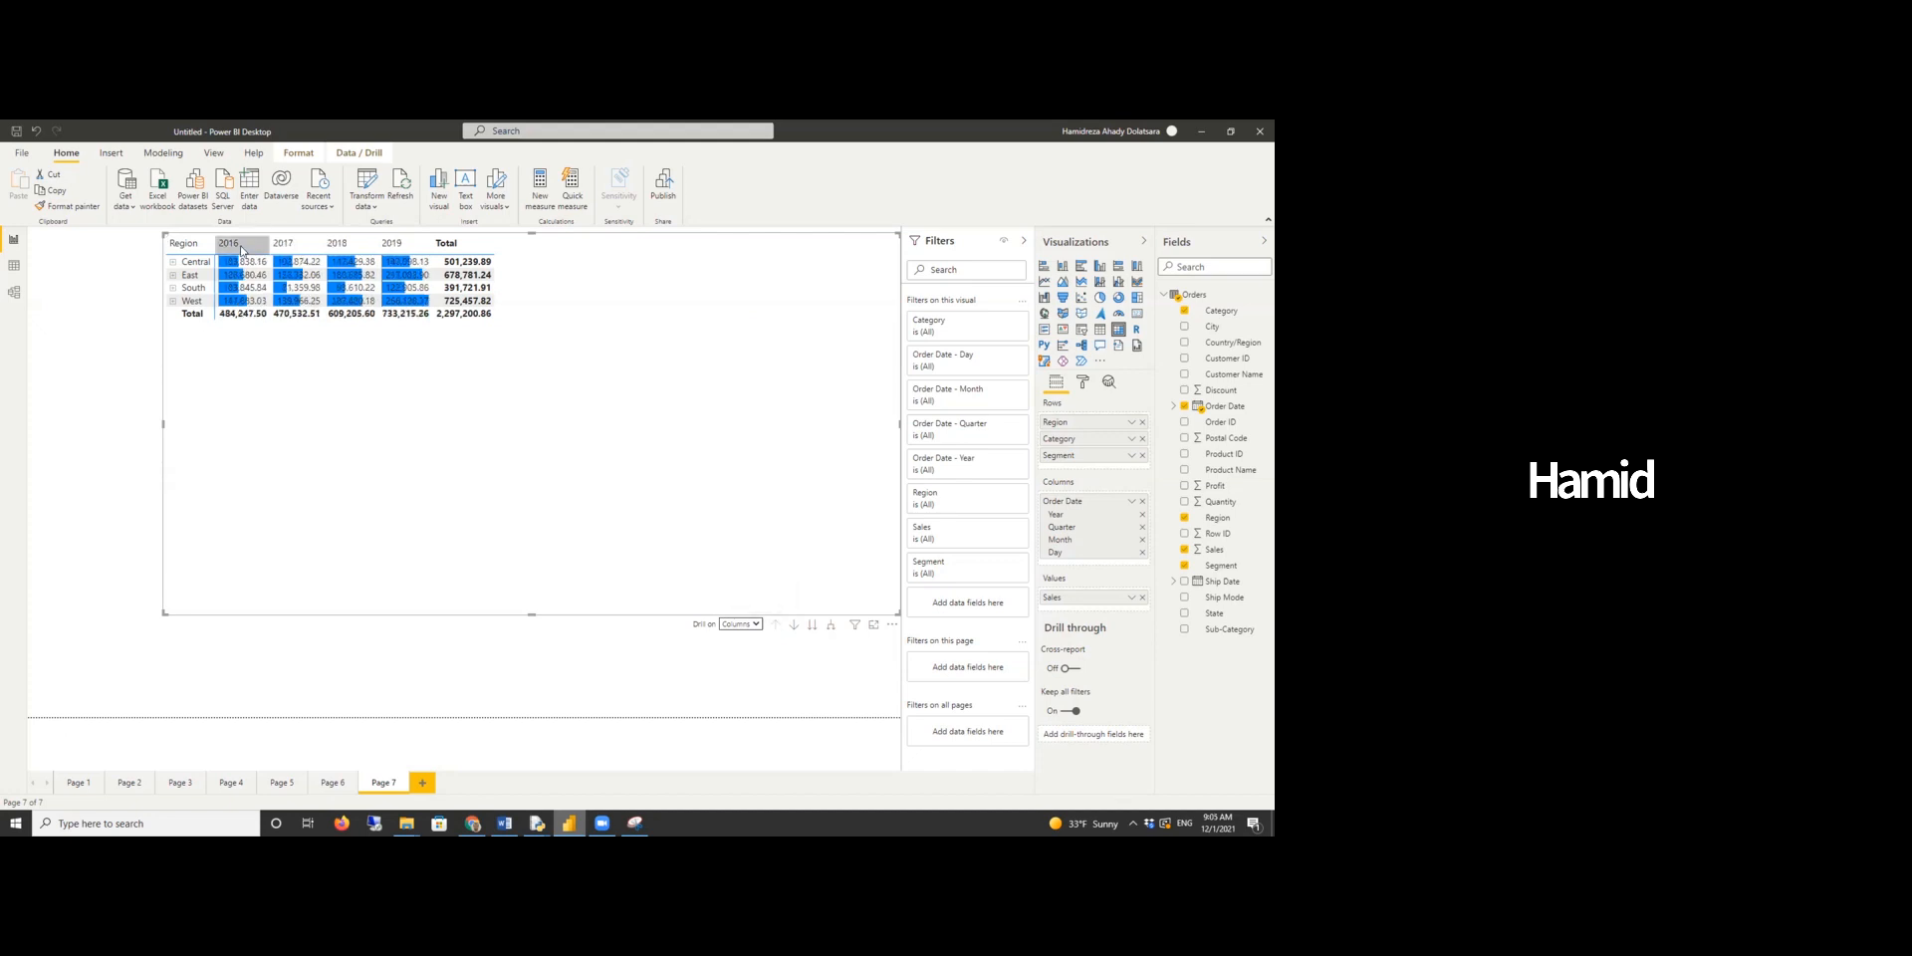
- Widen the matrix and expand all column levels down through quarters, months and days
left_click(831, 626)
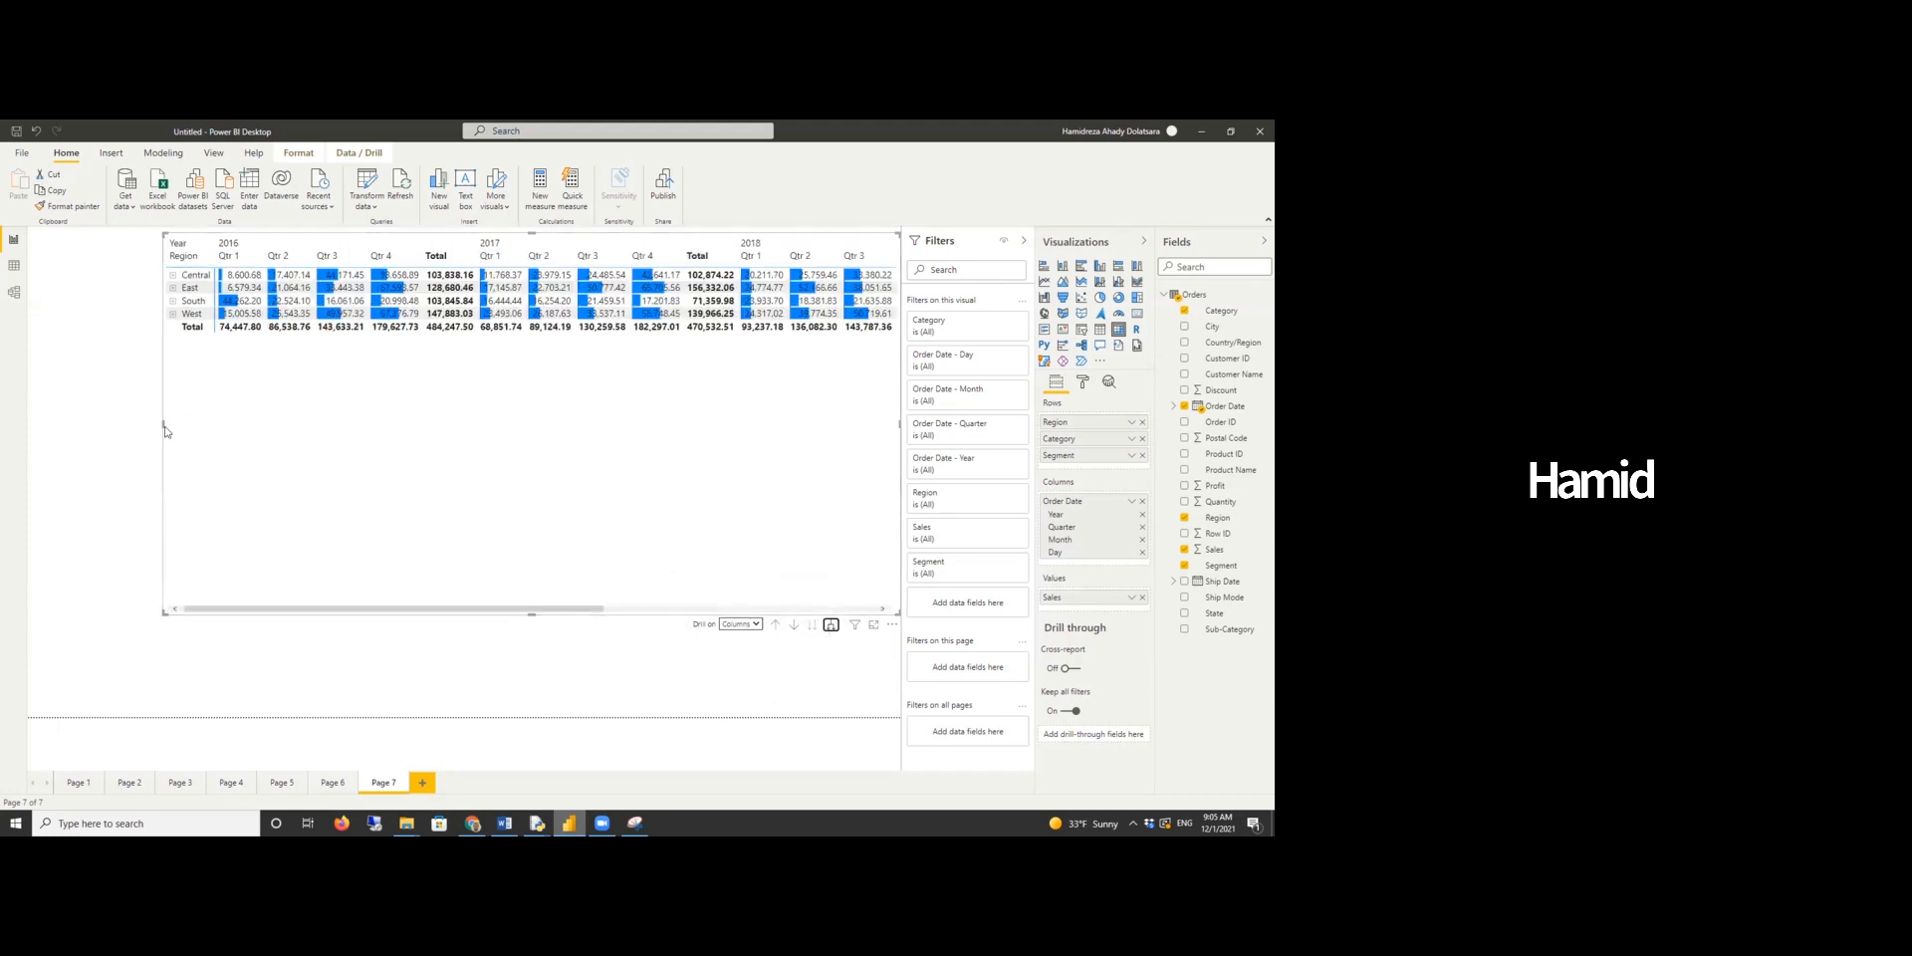
left_click_drag(162, 425, 50, 415)
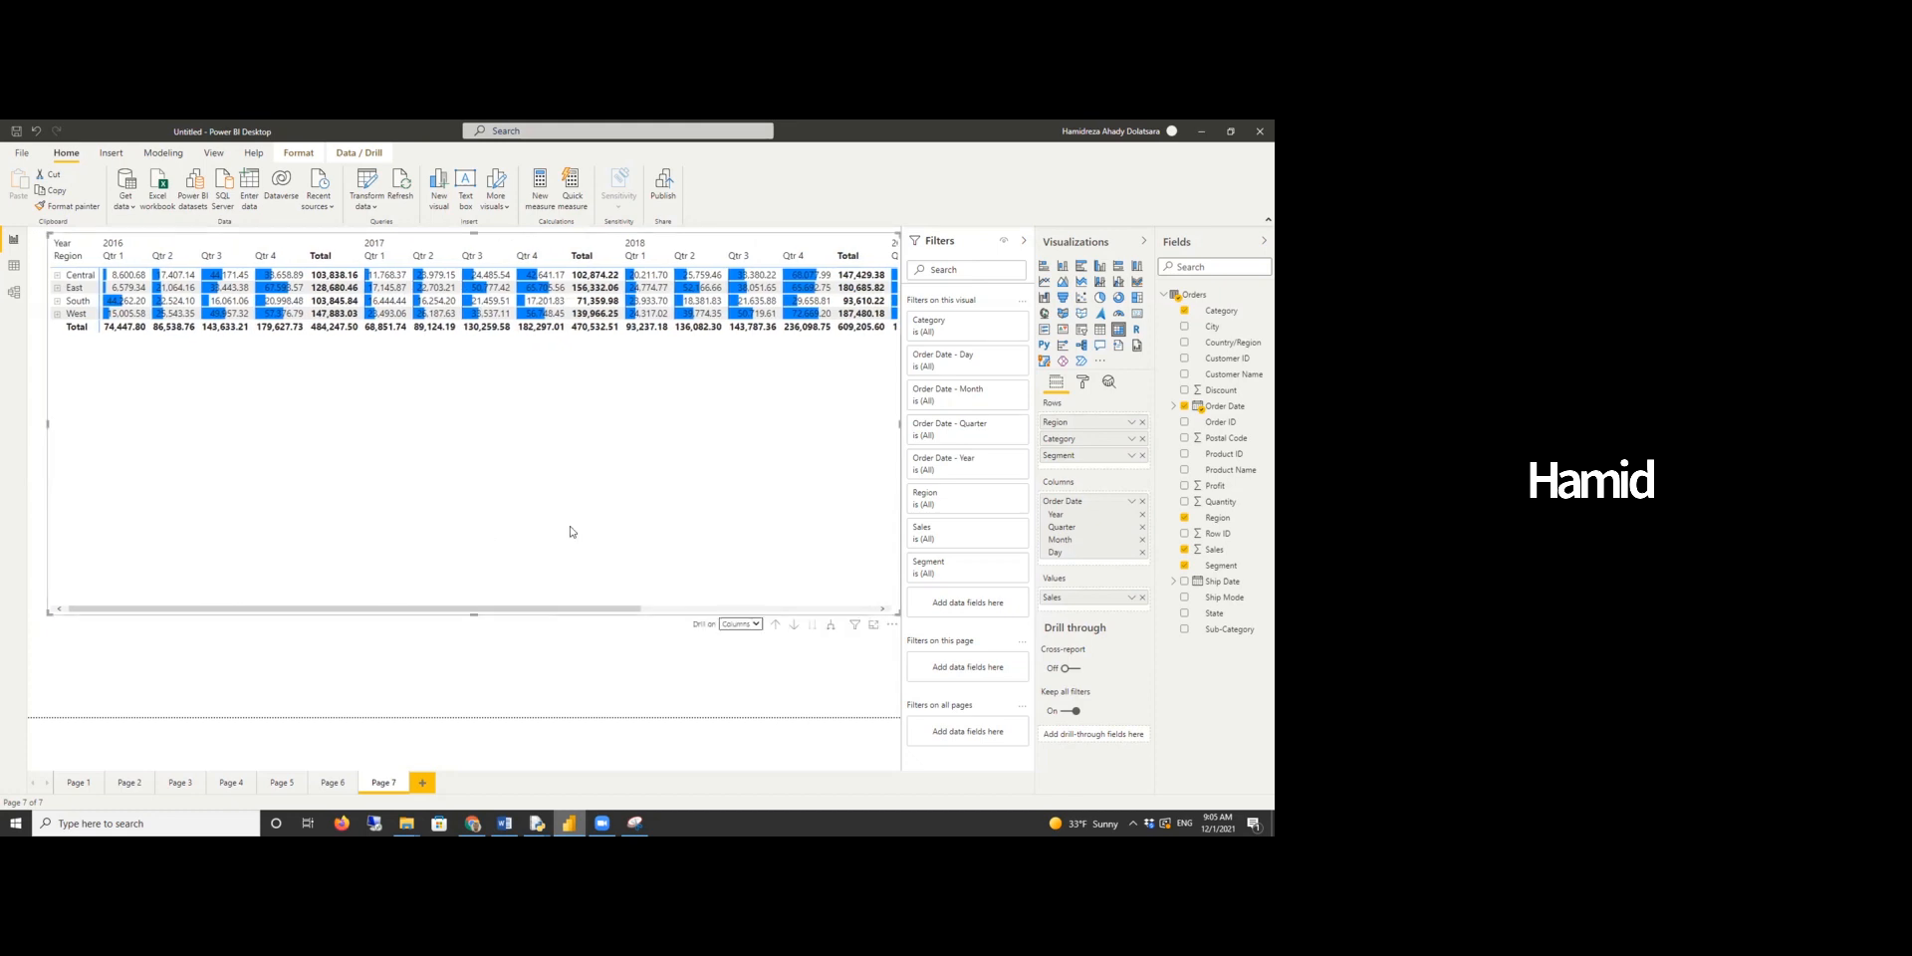
left_click(829, 627)
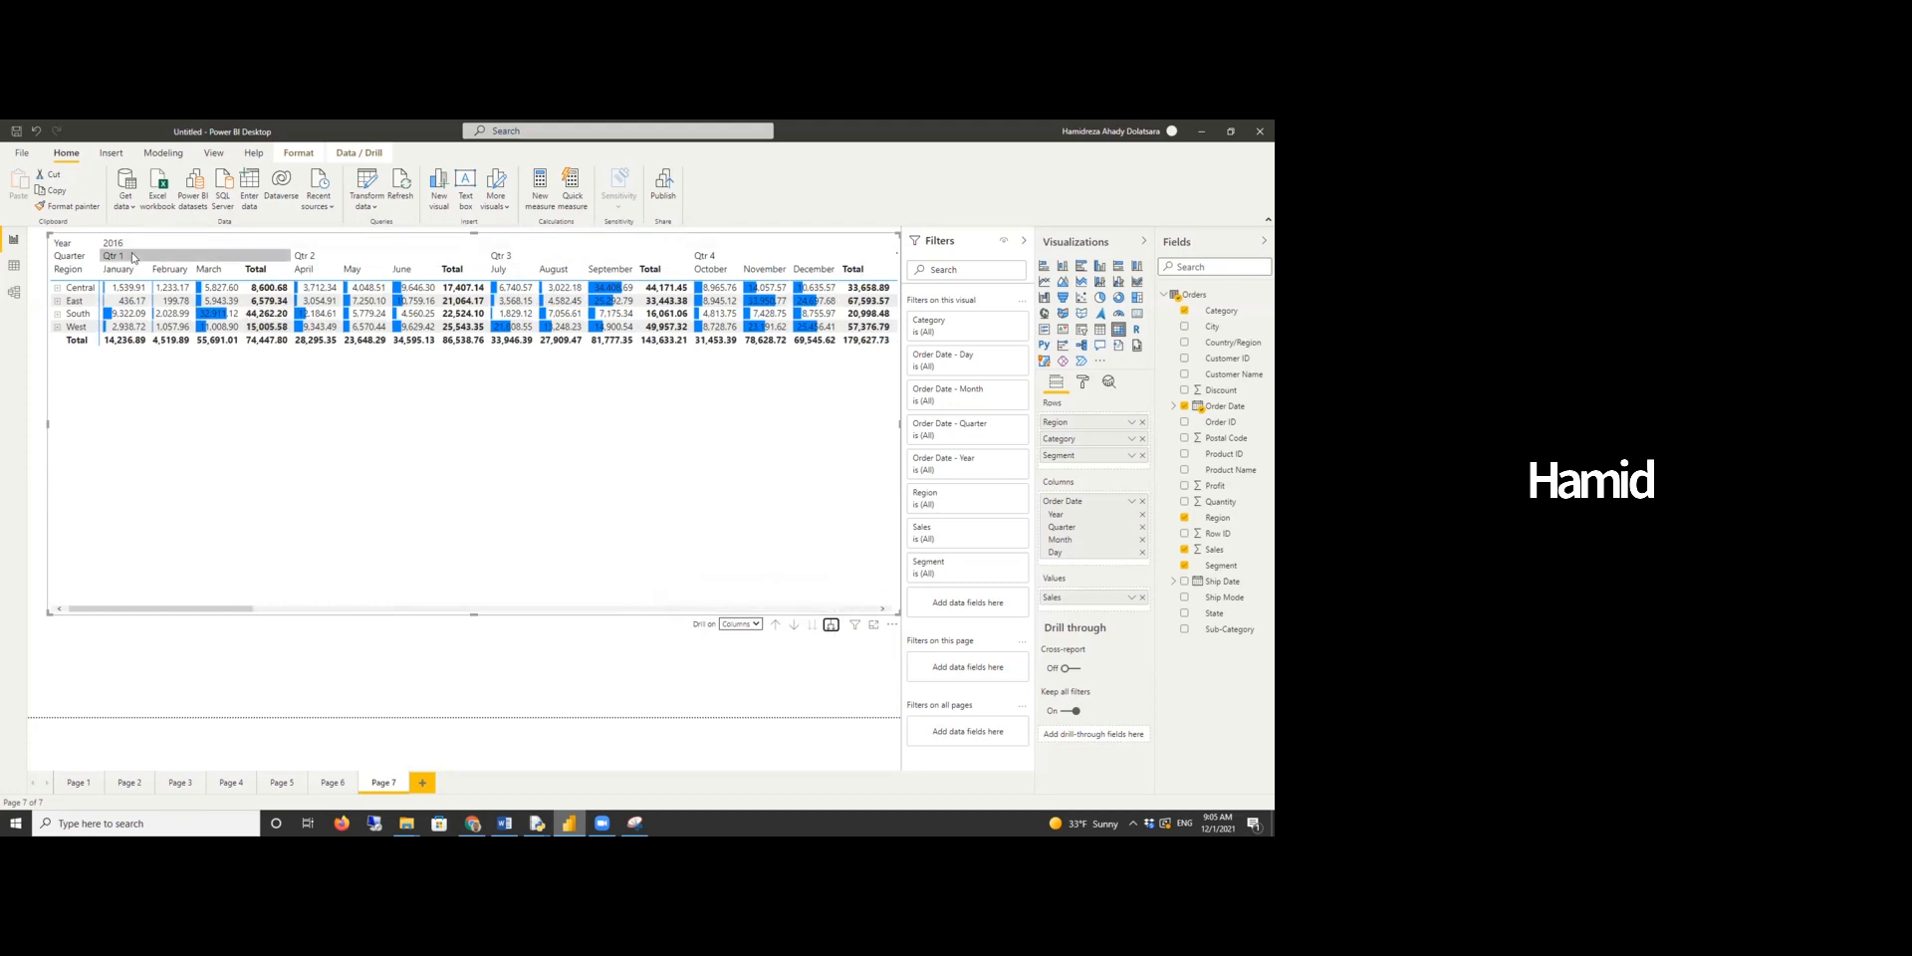
left_click(831, 627)
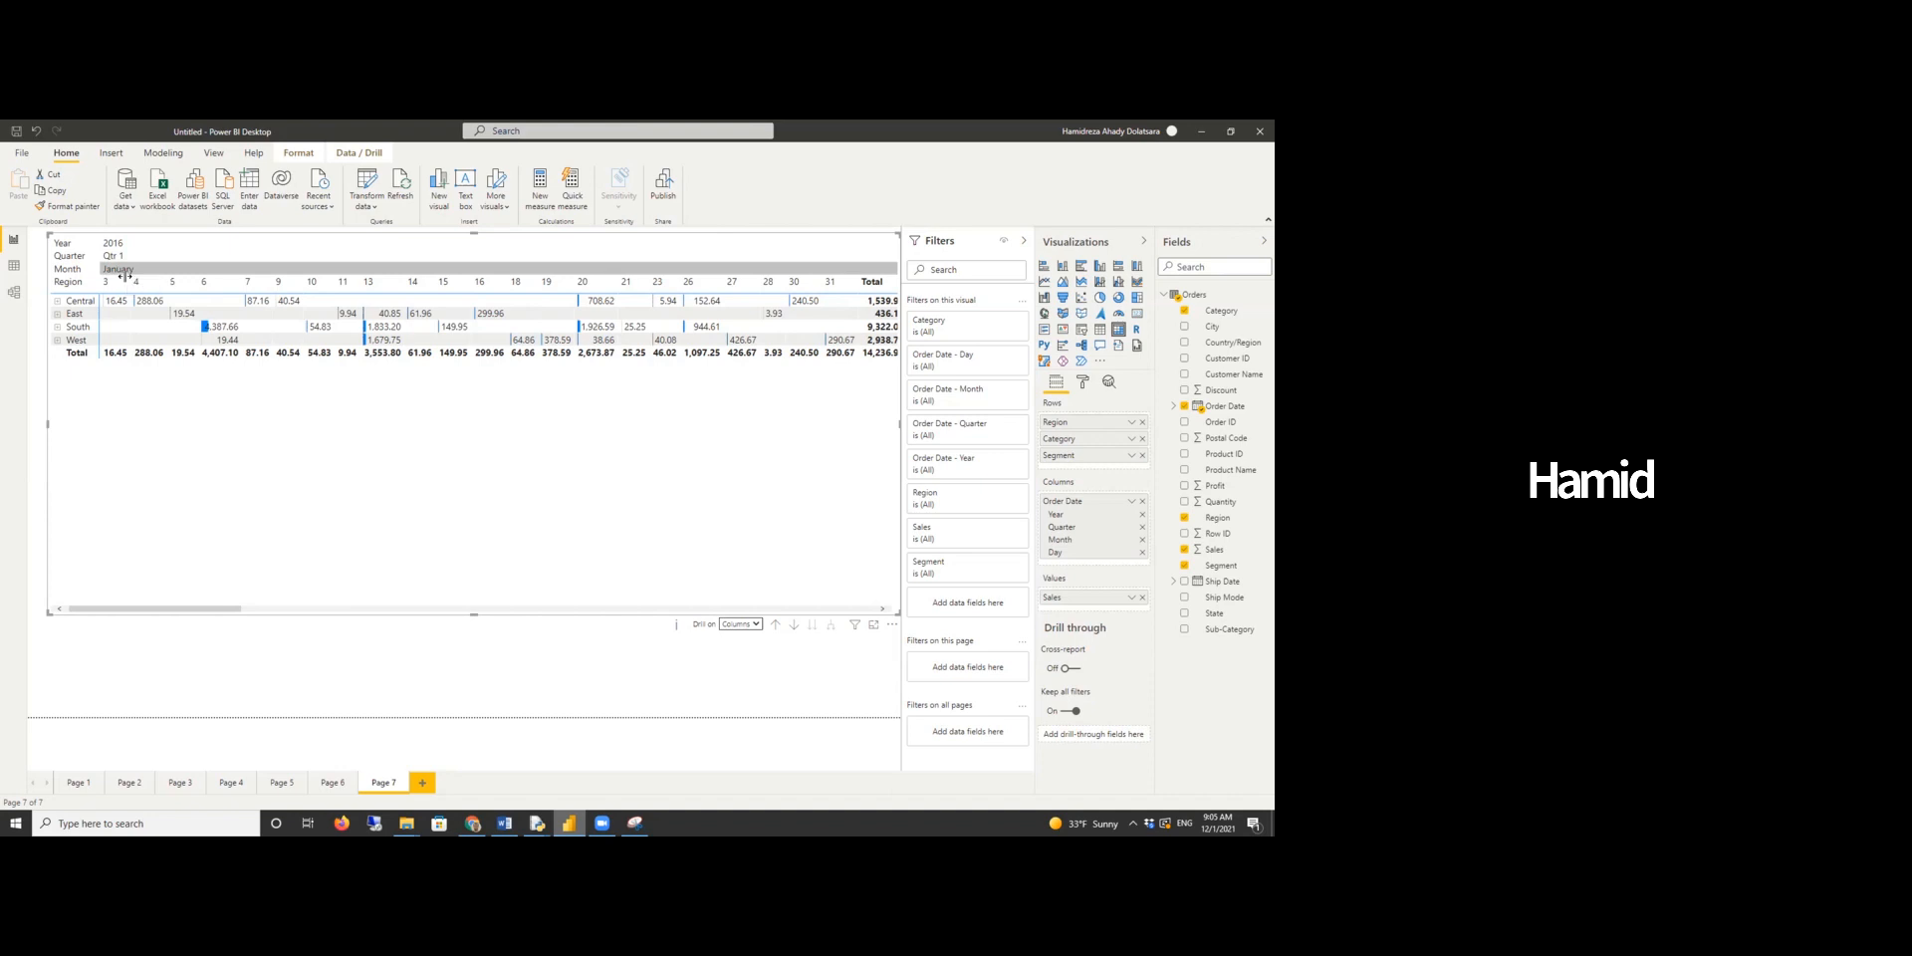
- Drill columns back up to years and toggle drill-down mode
left_click(776, 626)
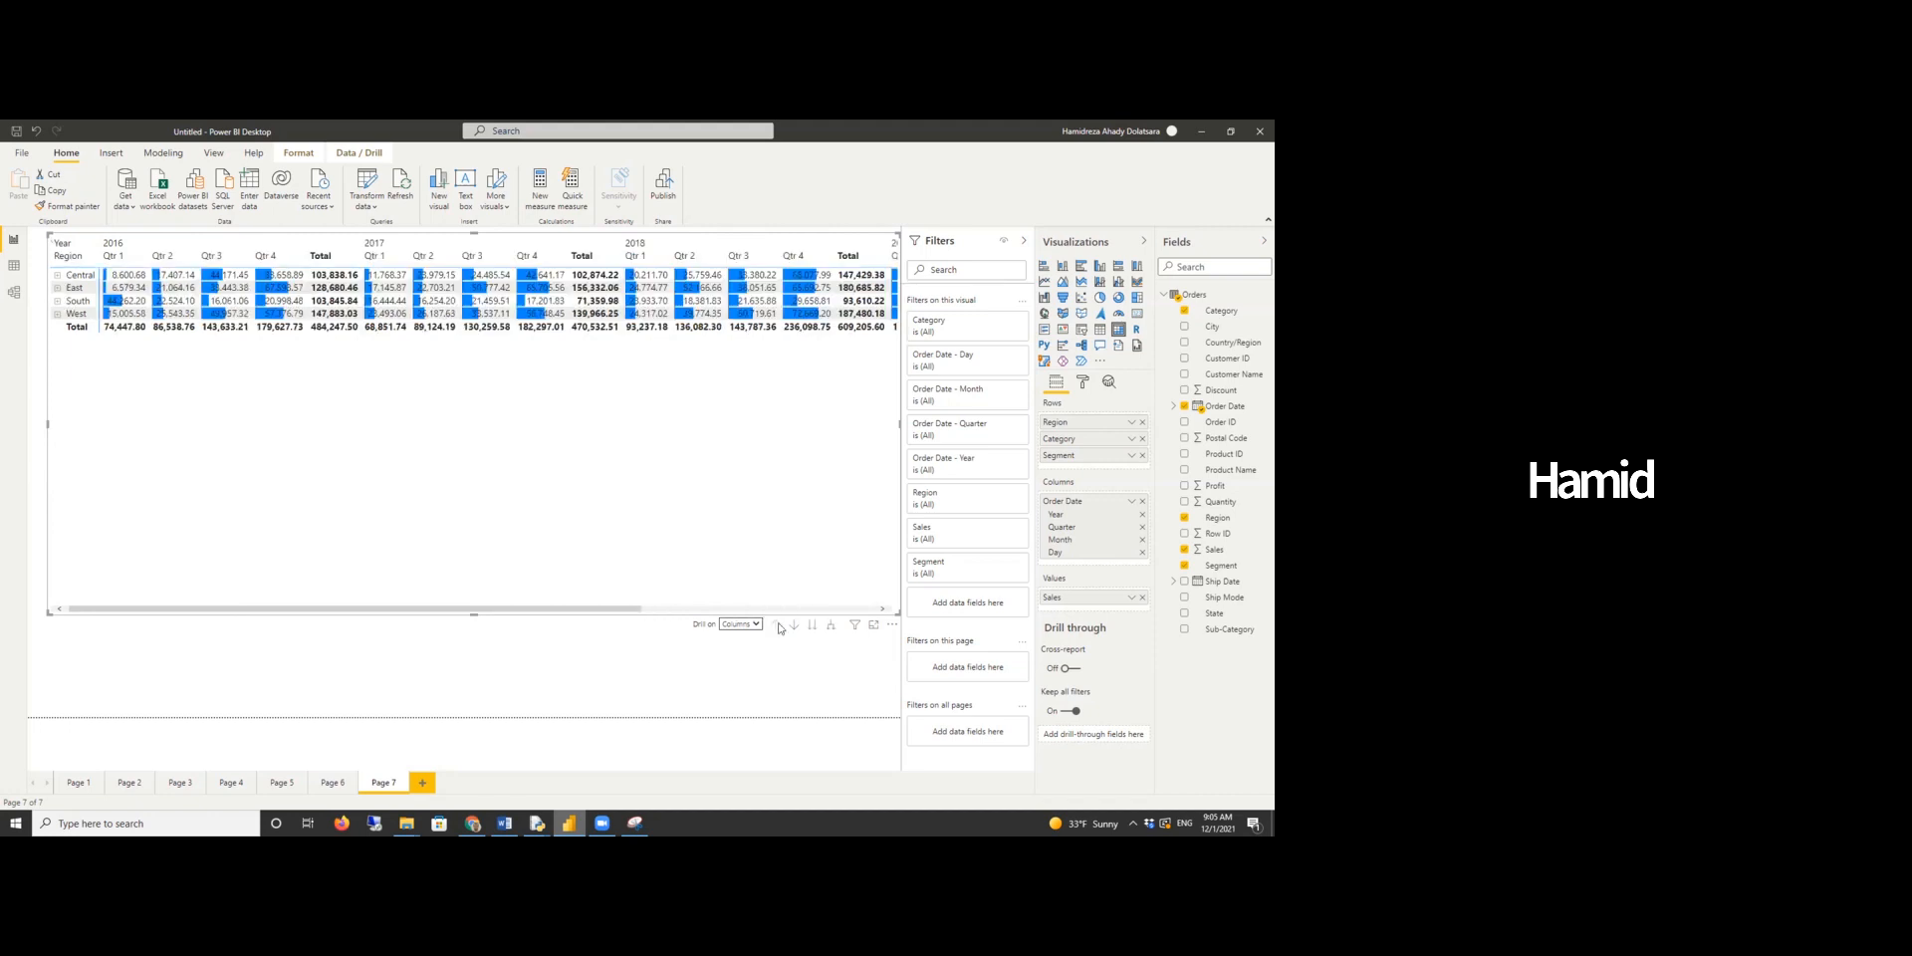
left_click(778, 625)
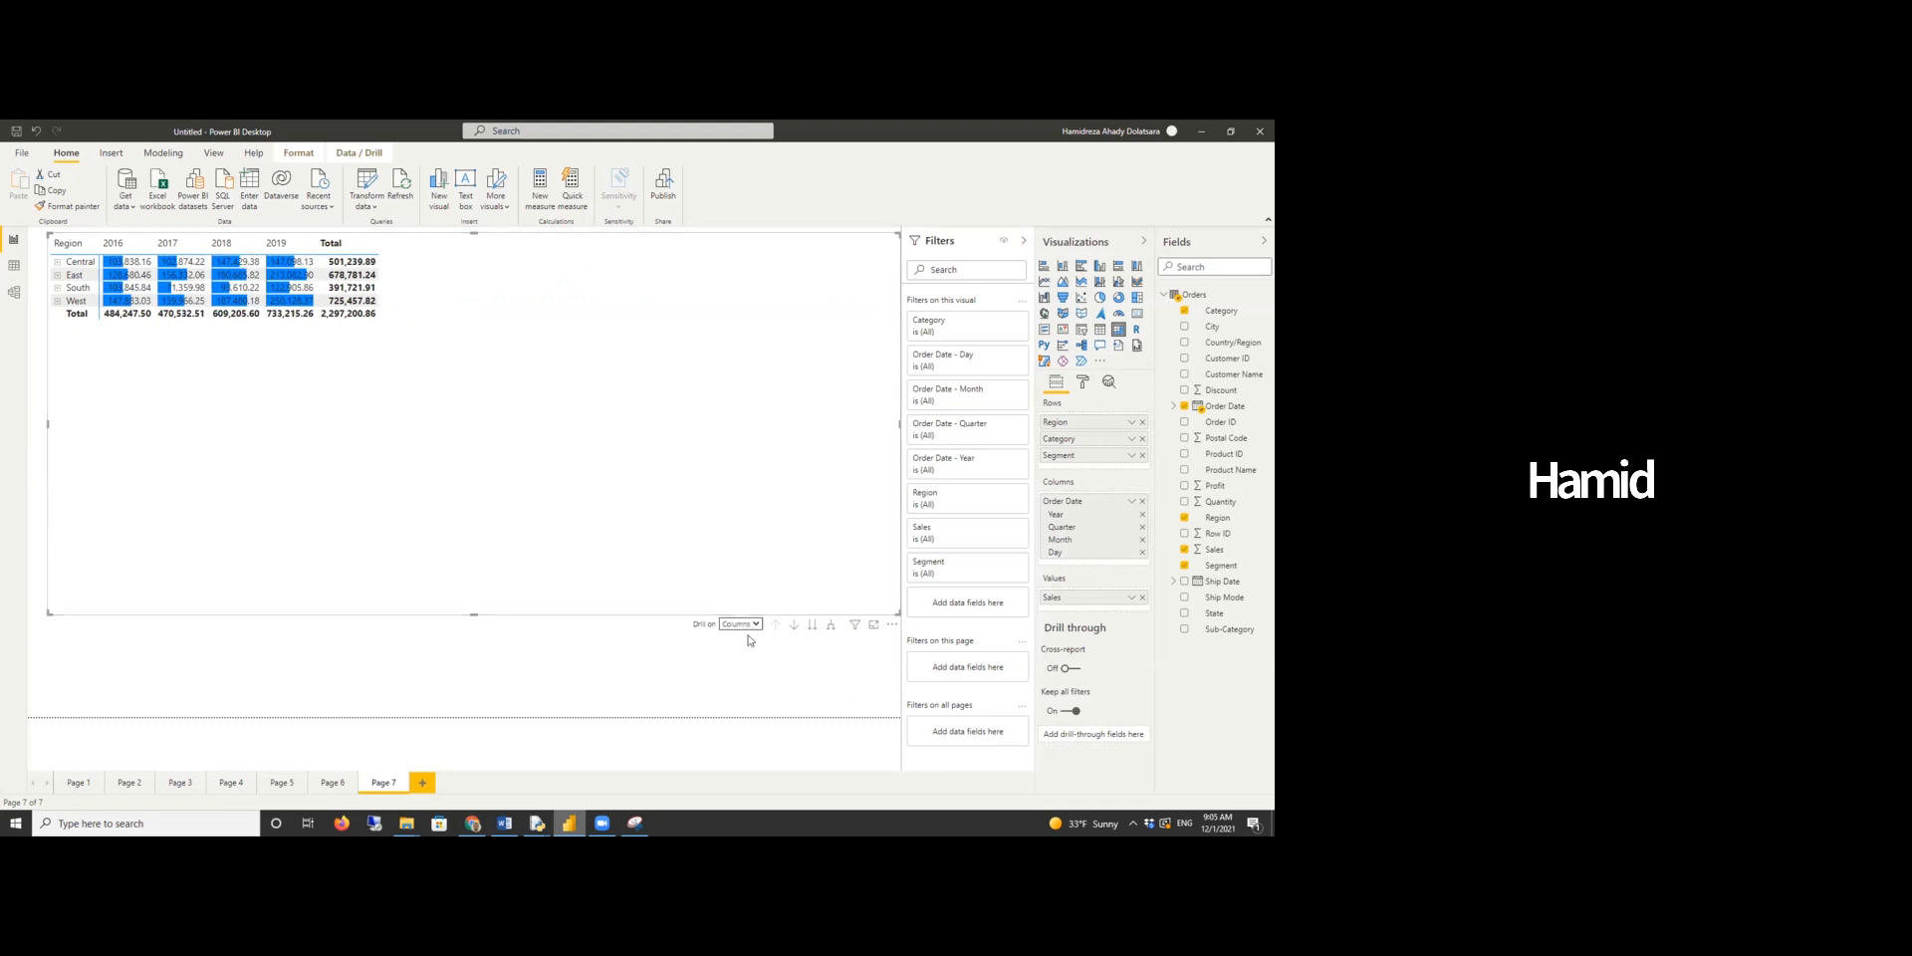
left_click(749, 629)
left_click(743, 647)
left_click(794, 625)
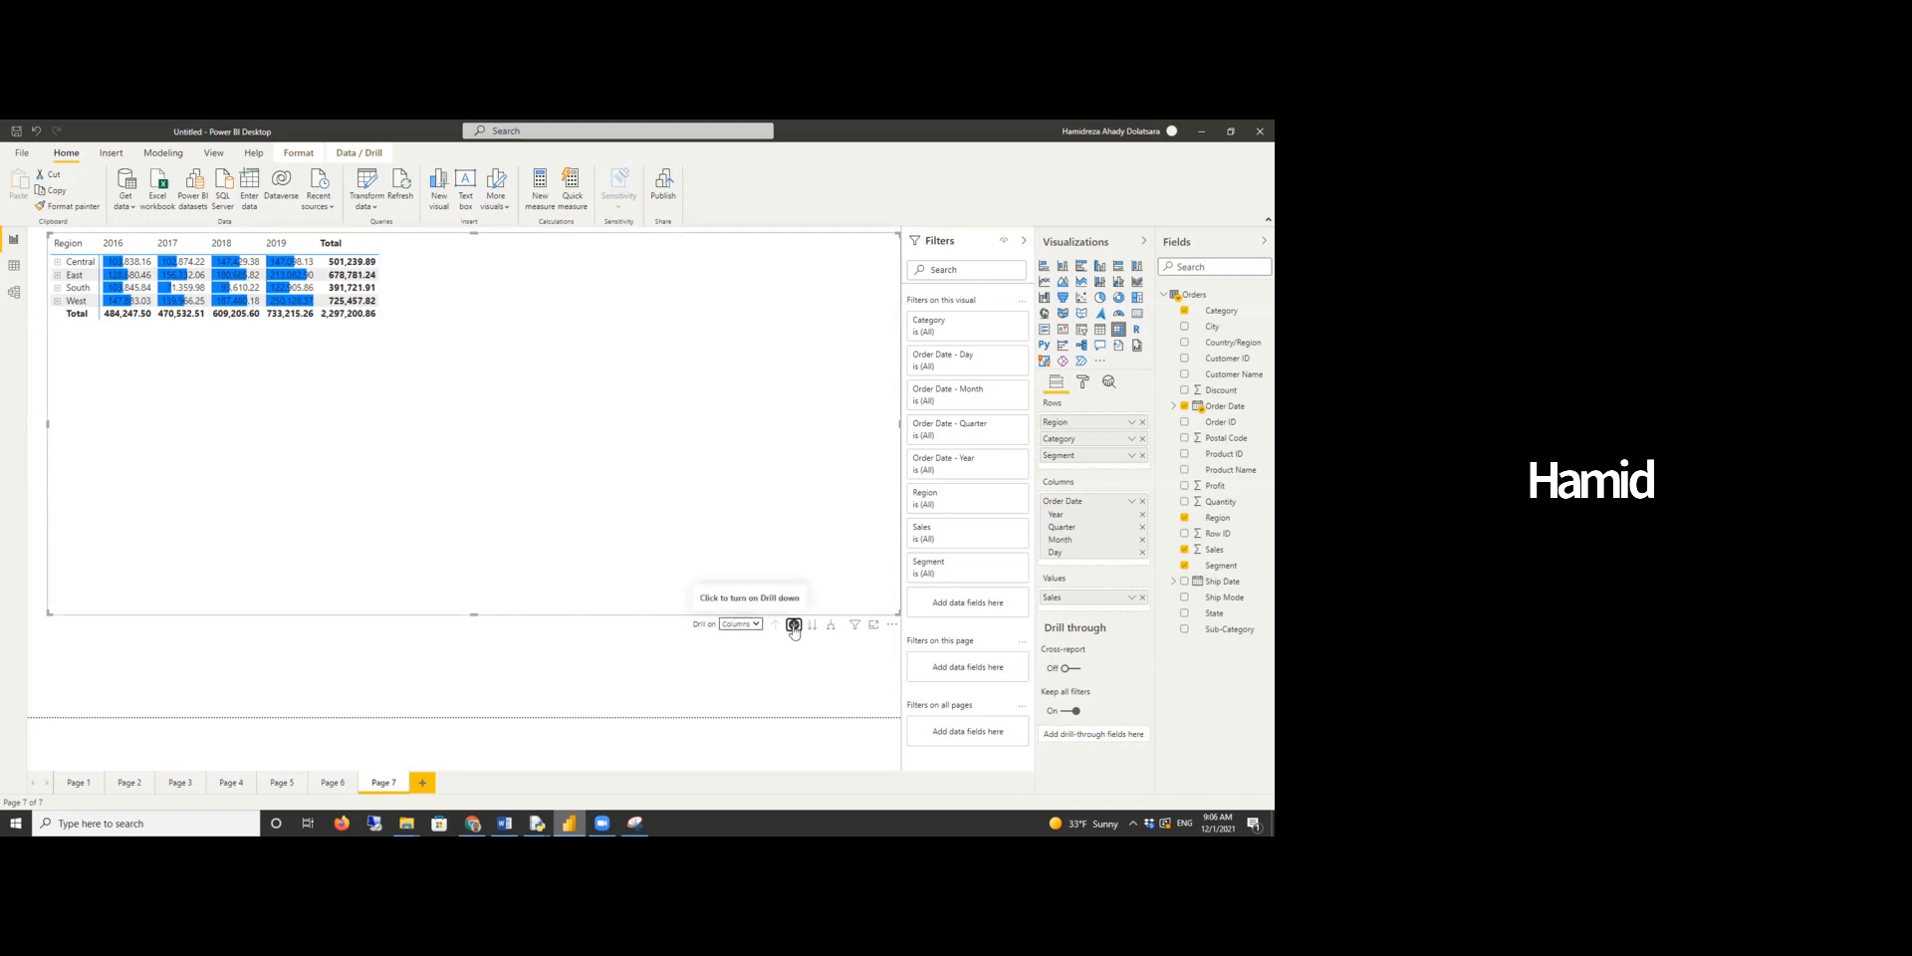
left_click(793, 626)
- Go to the next column level repeatedly through quarters, months and days
left_click(813, 625)
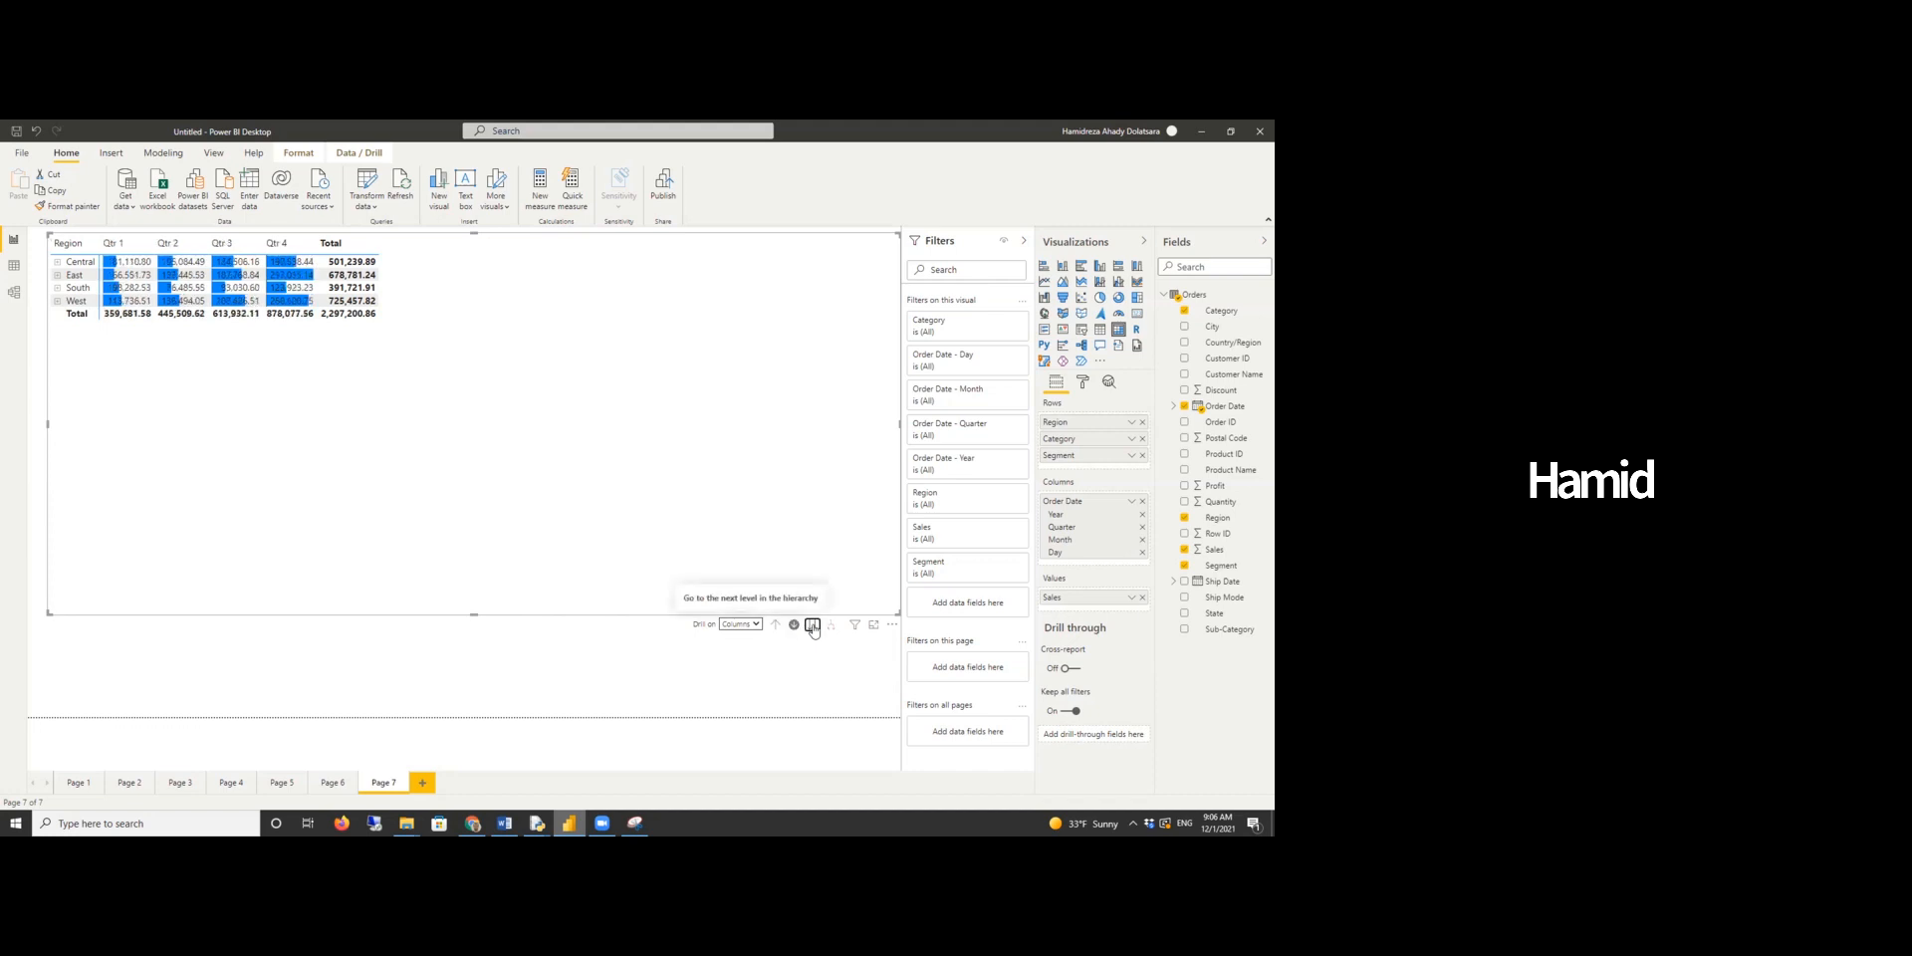
left_click(813, 626)
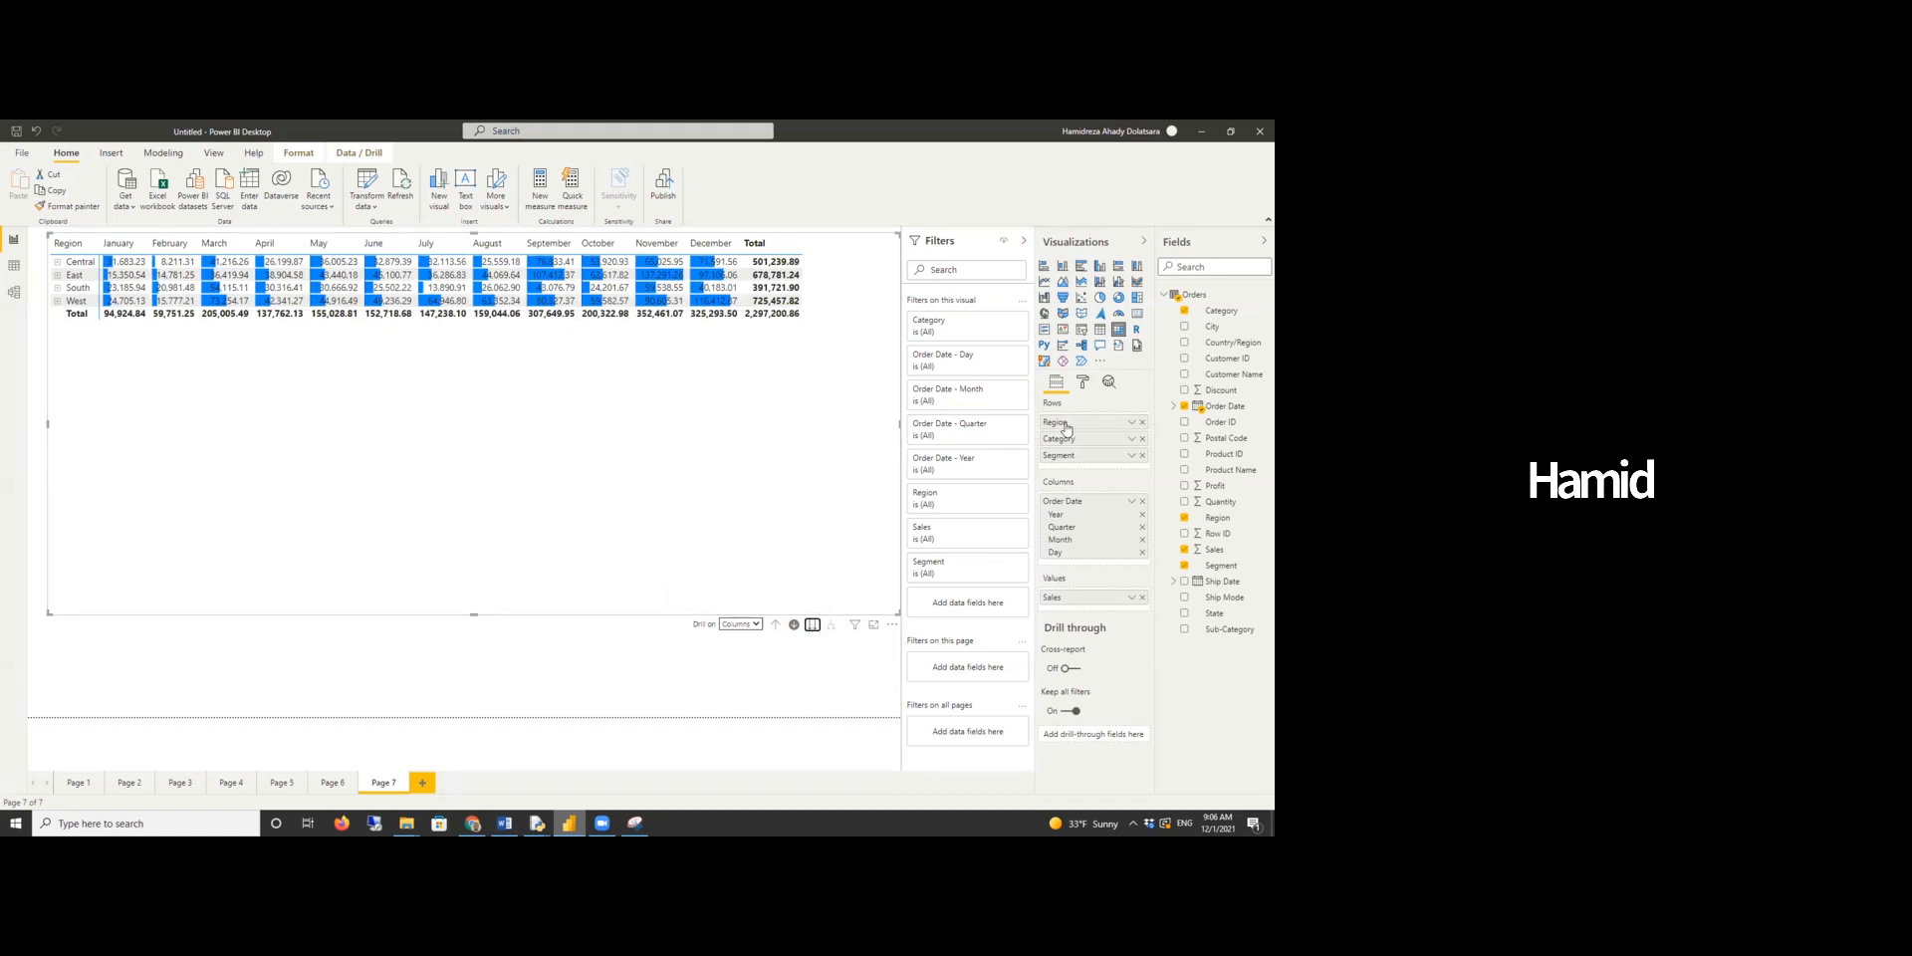
left_click(812, 626)
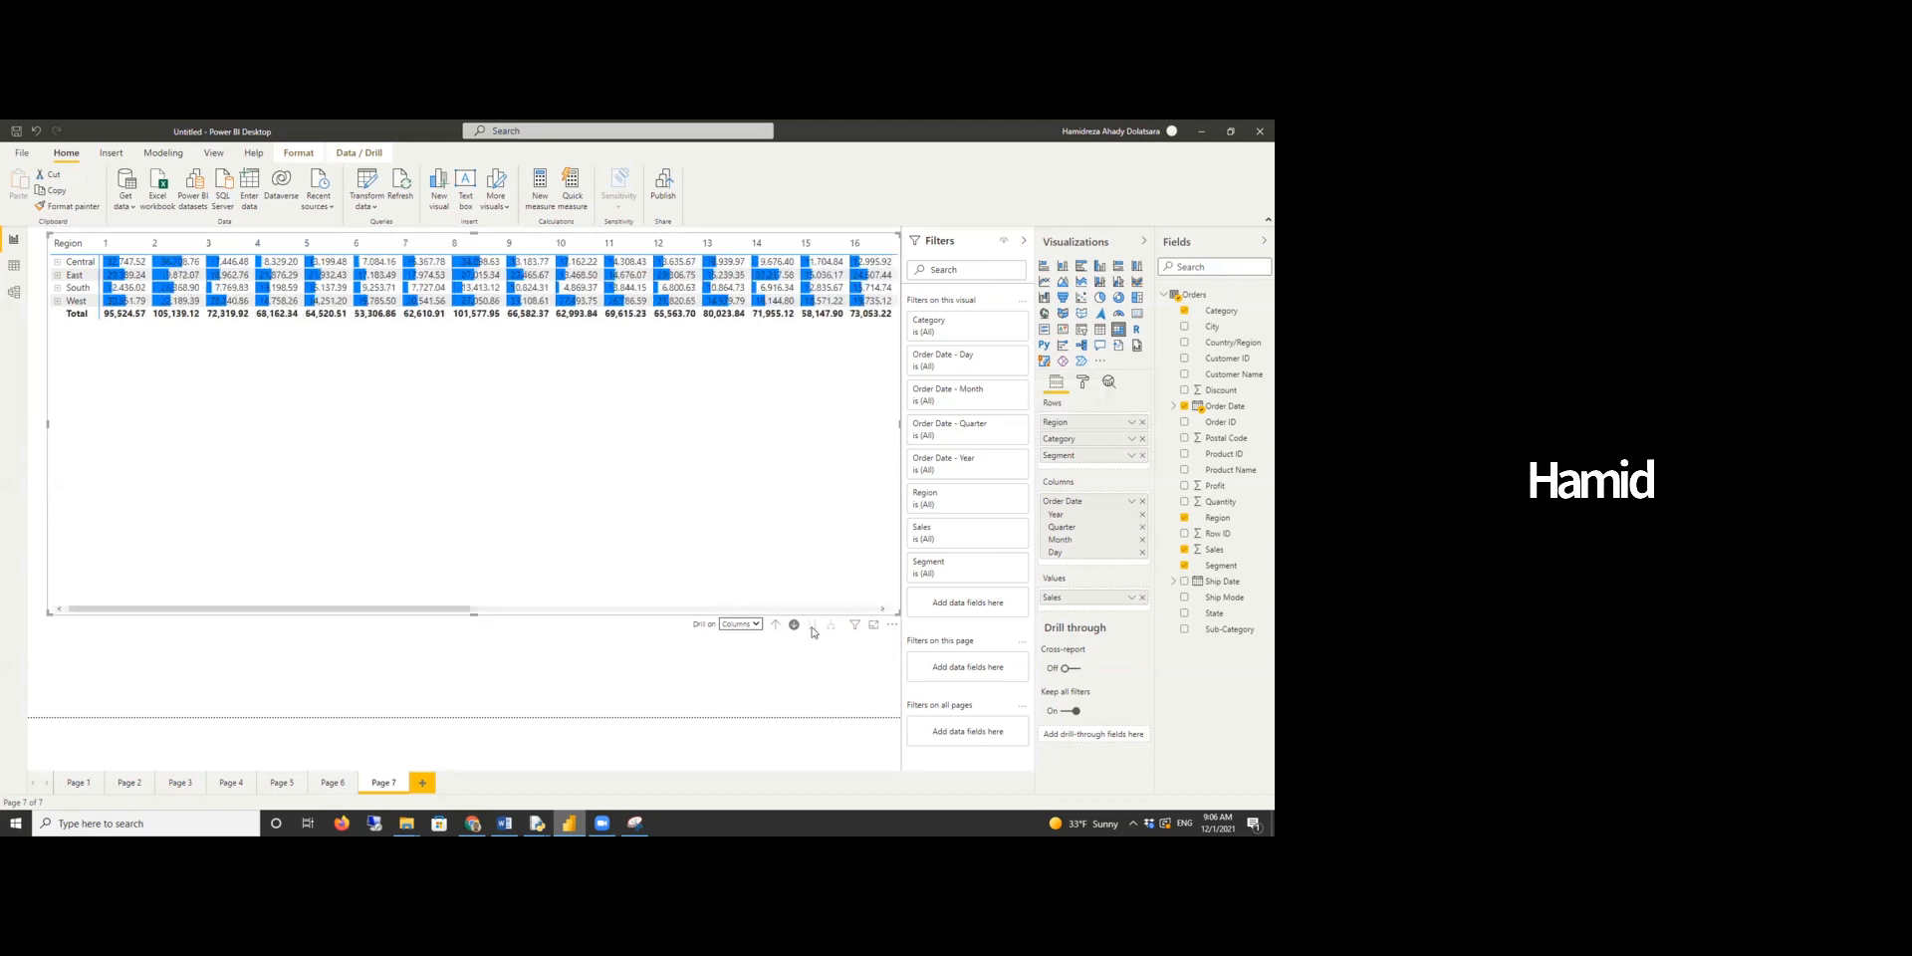
- Drill the columns back up to the year level
left_click(742, 624)
left_click(744, 651)
left_click(742, 625)
left_click(743, 637)
left_click(749, 625)
left_click(744, 645)
left_click(775, 624)
left_click(775, 625)
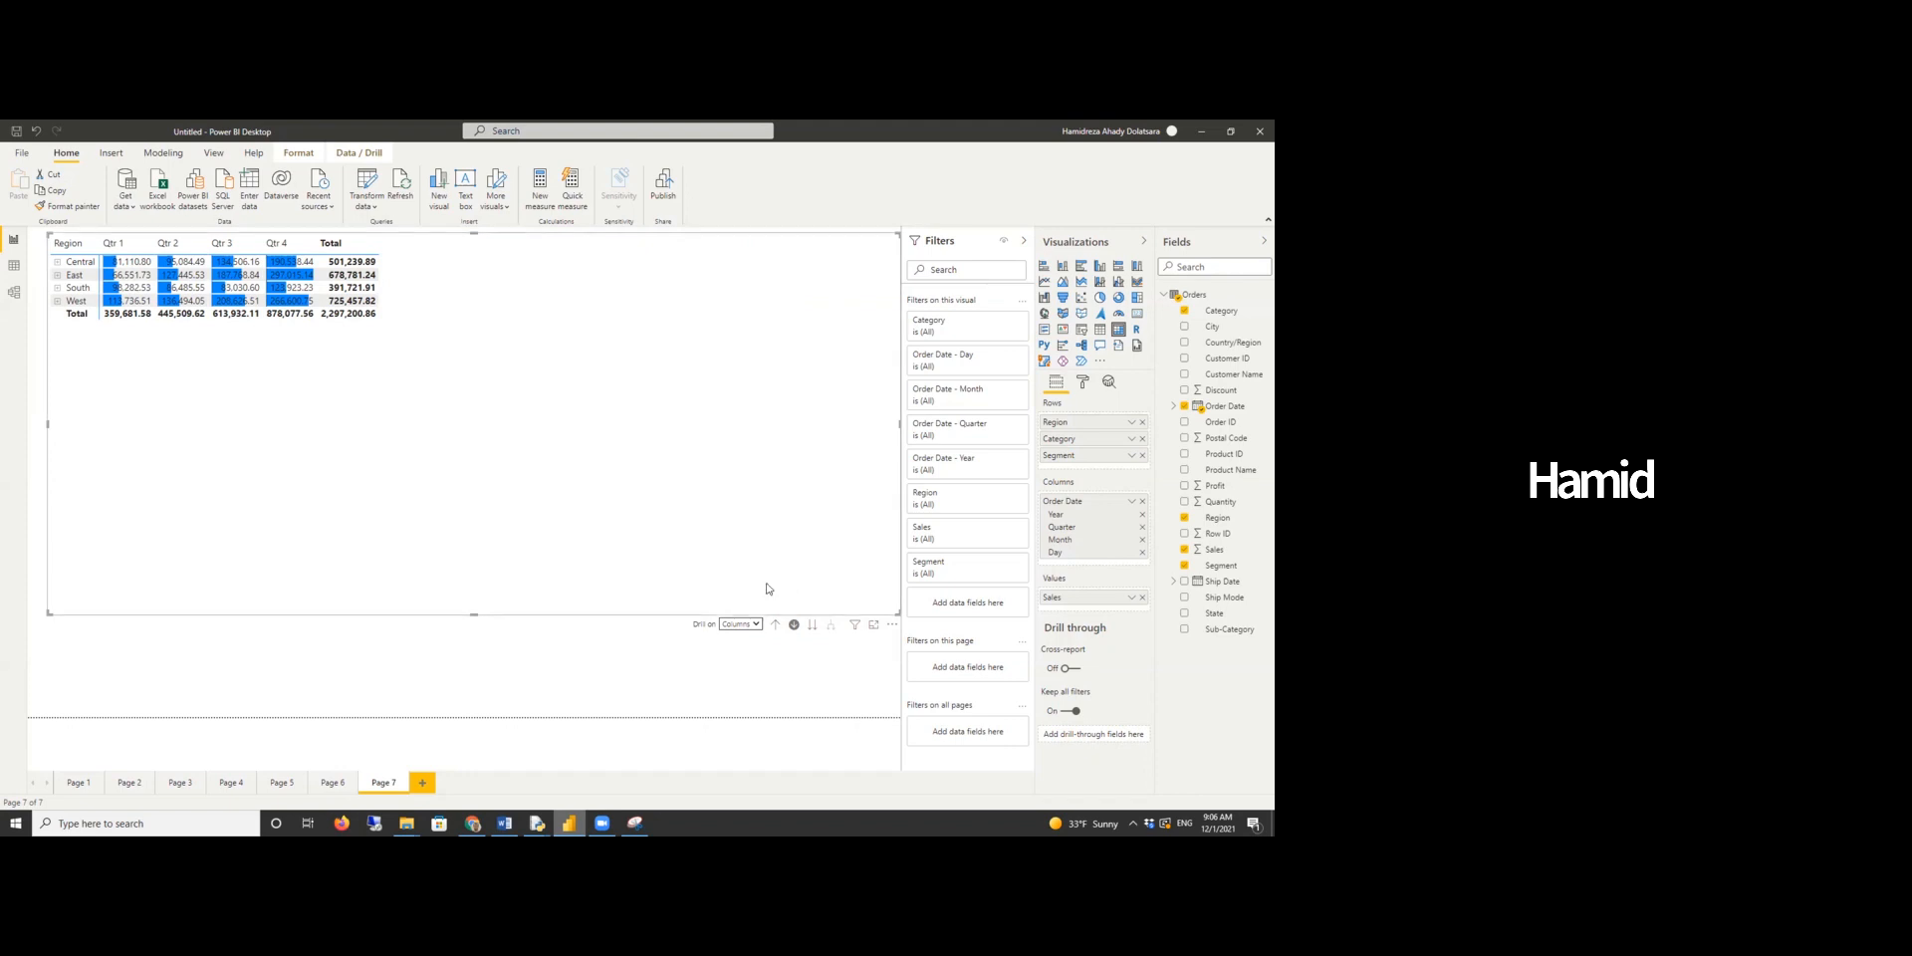
left_click(776, 624)
- Set drilling to rows and go down the row hierarchy to Category and then Segment
left_click(730, 625)
left_click(737, 635)
left_click(827, 645)
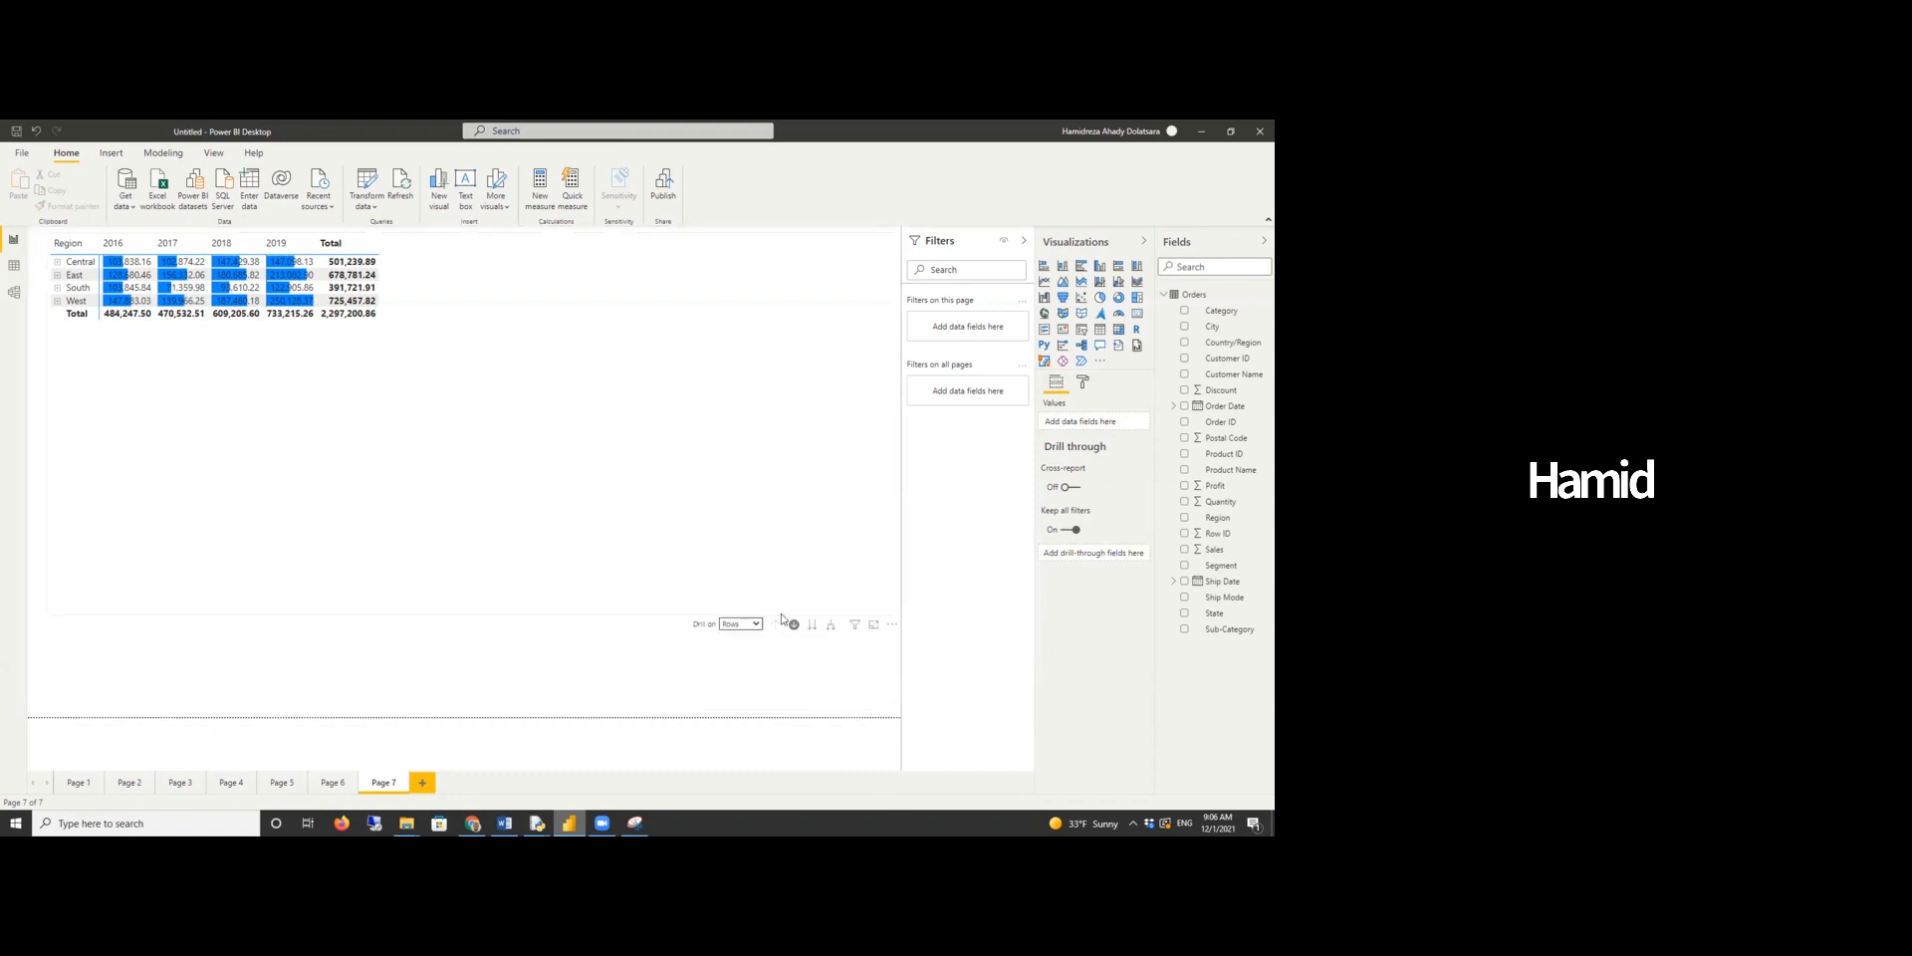
left_click(782, 619)
left_click(812, 625)
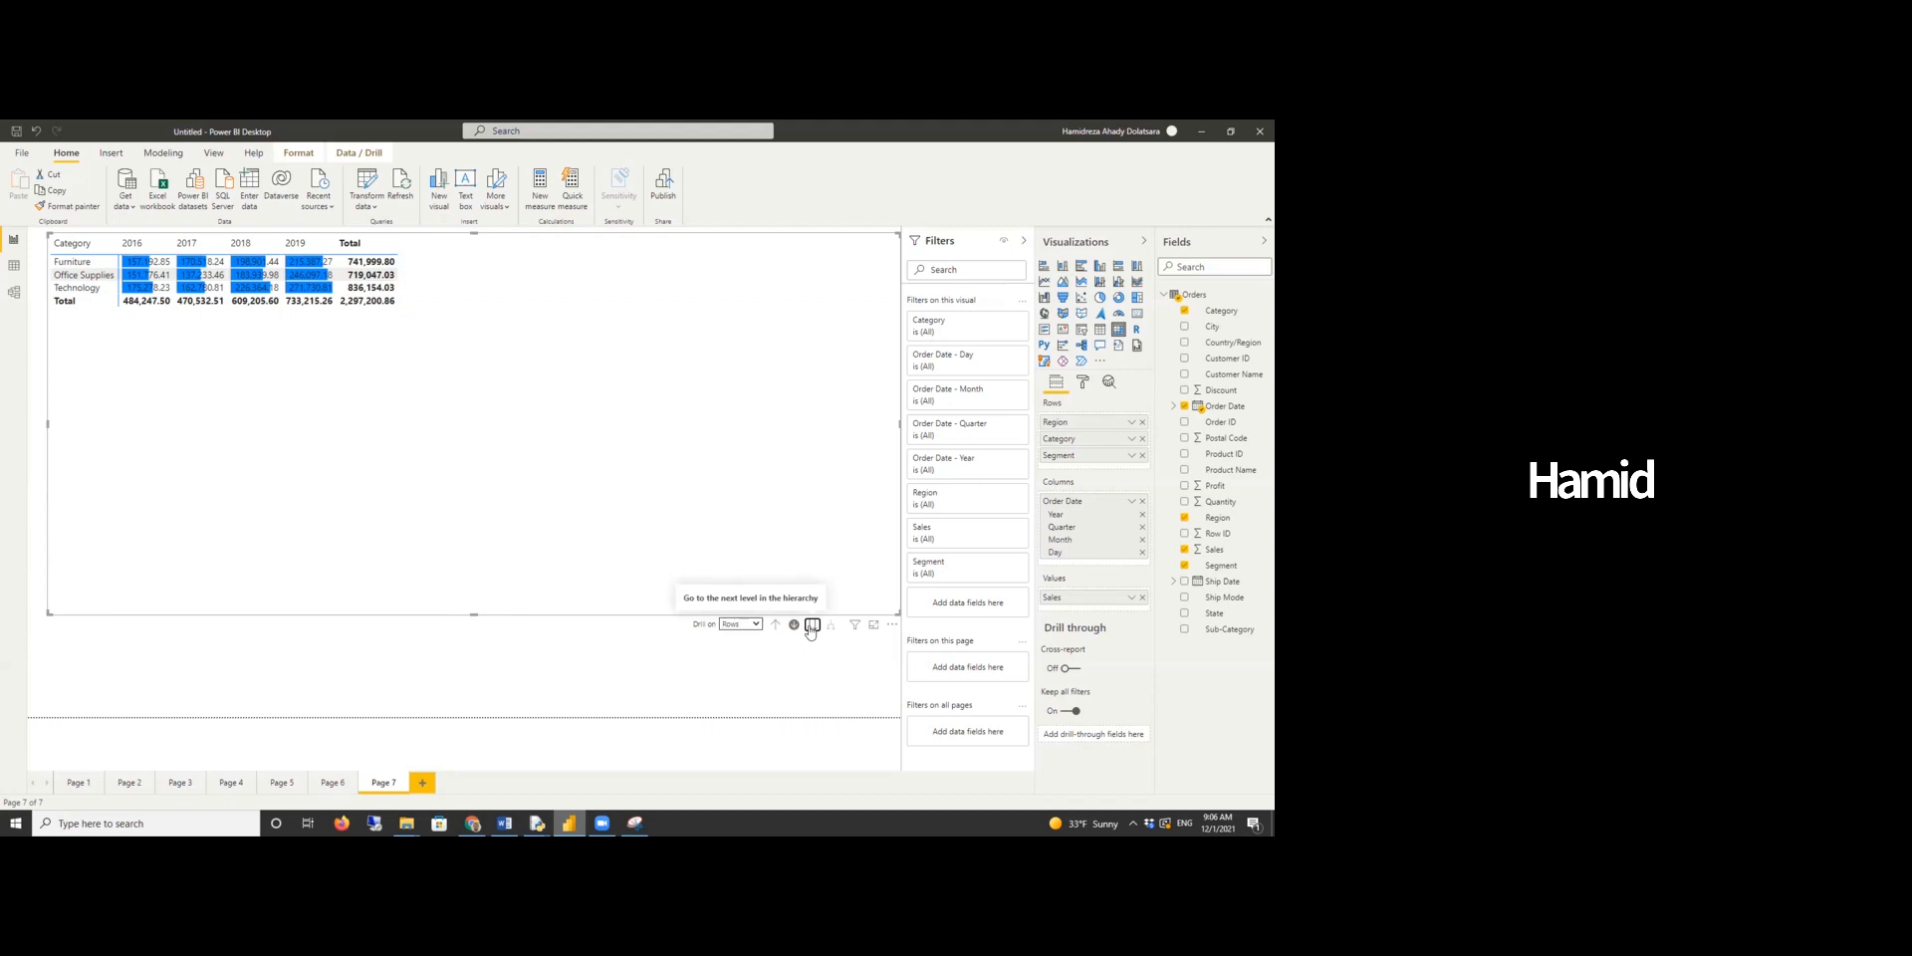
left_click(812, 627)
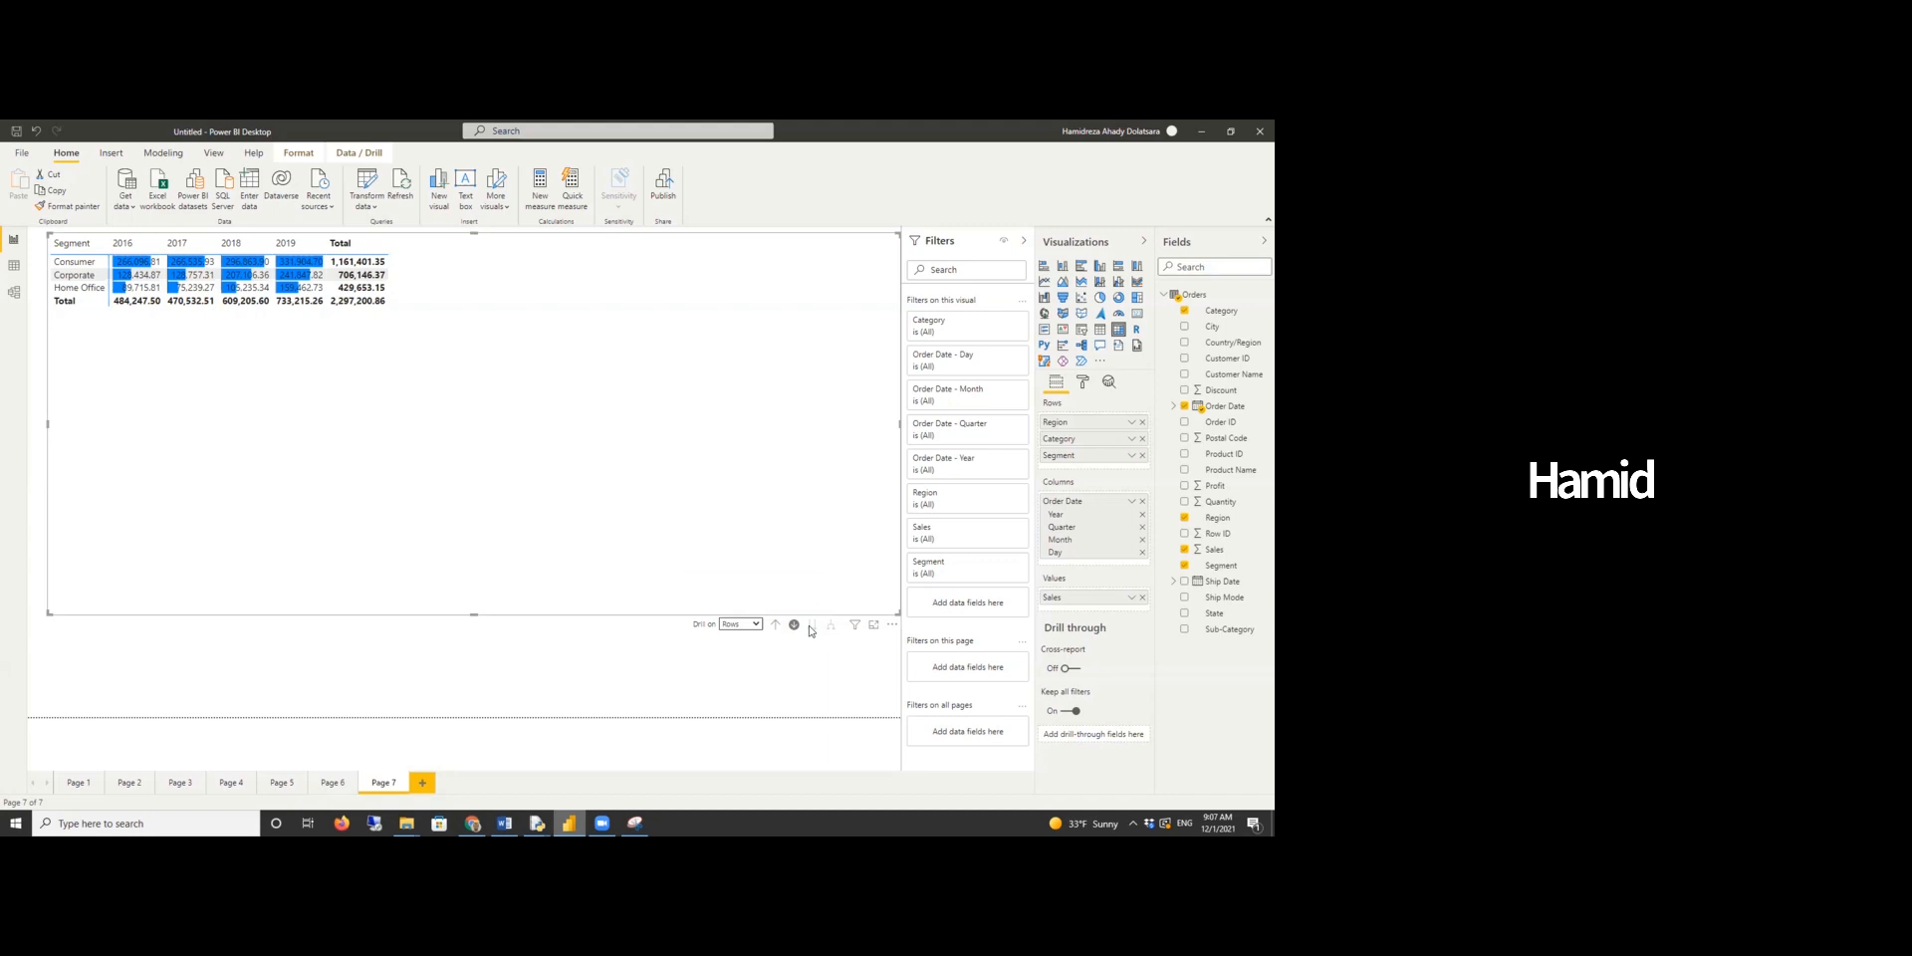
- Drill rows back up to Region and expand all rows down to Category and Segment
left_click(775, 625)
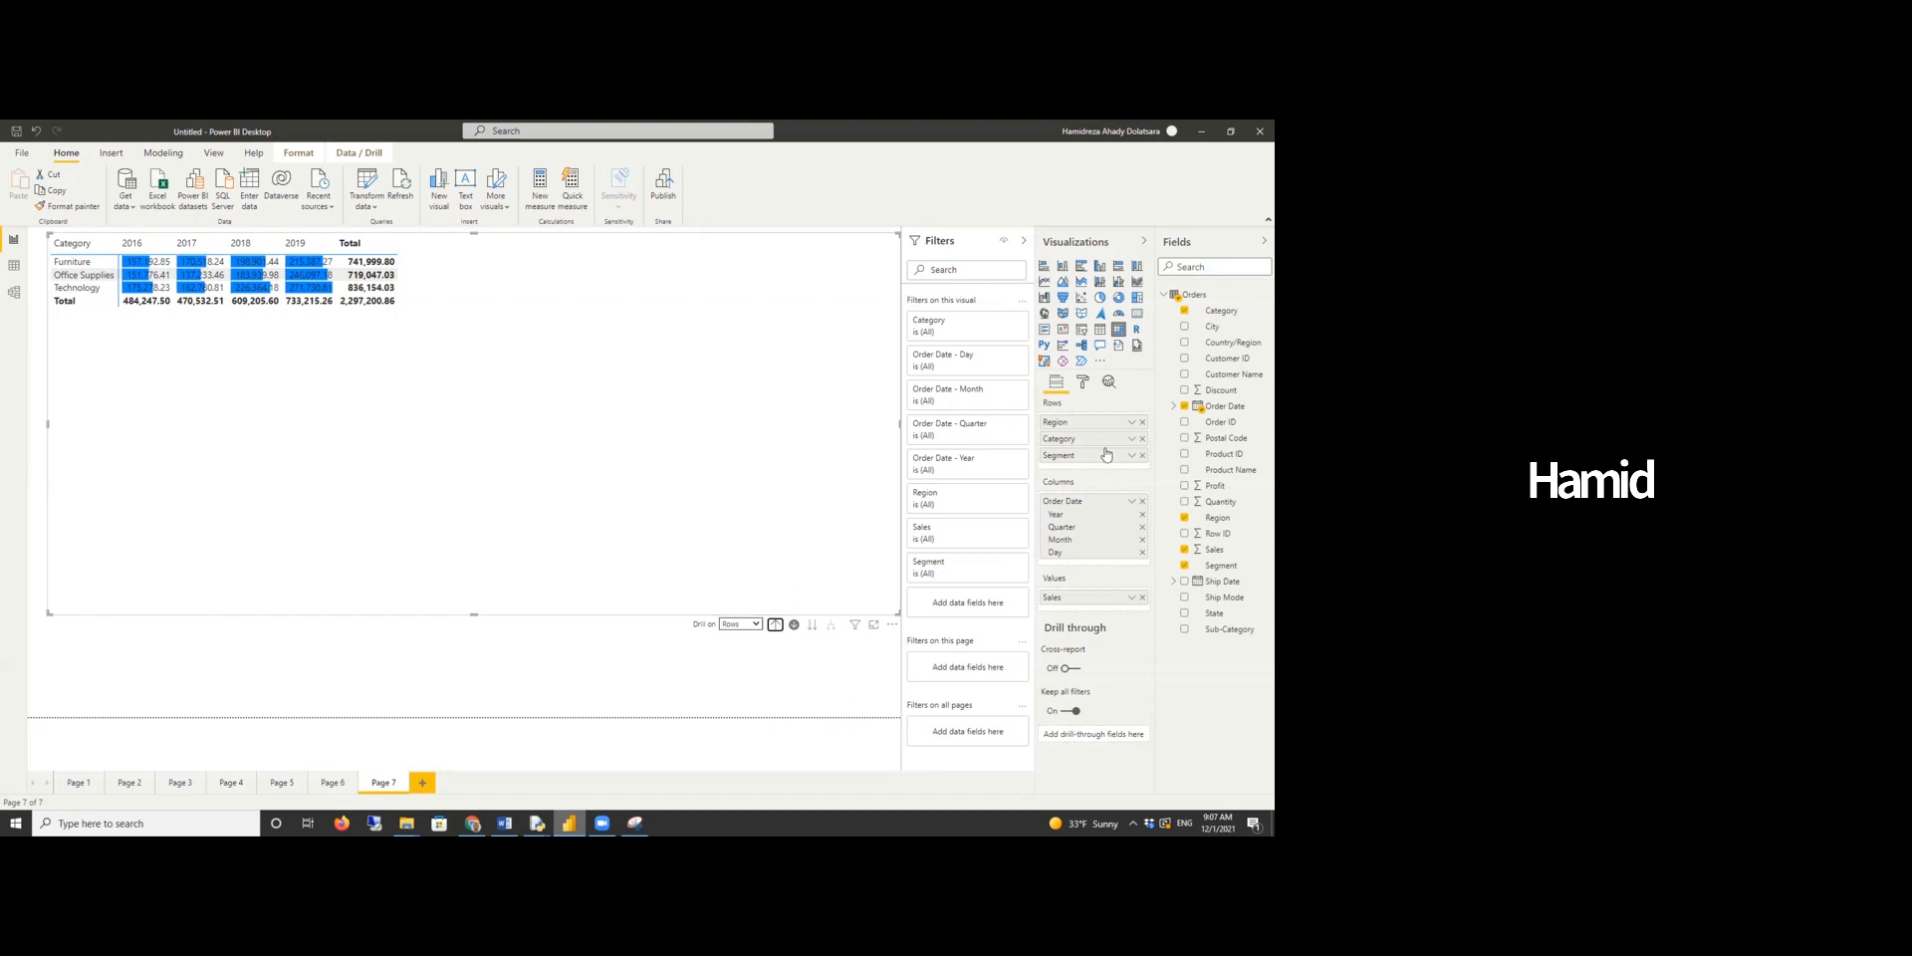
left_click(776, 624)
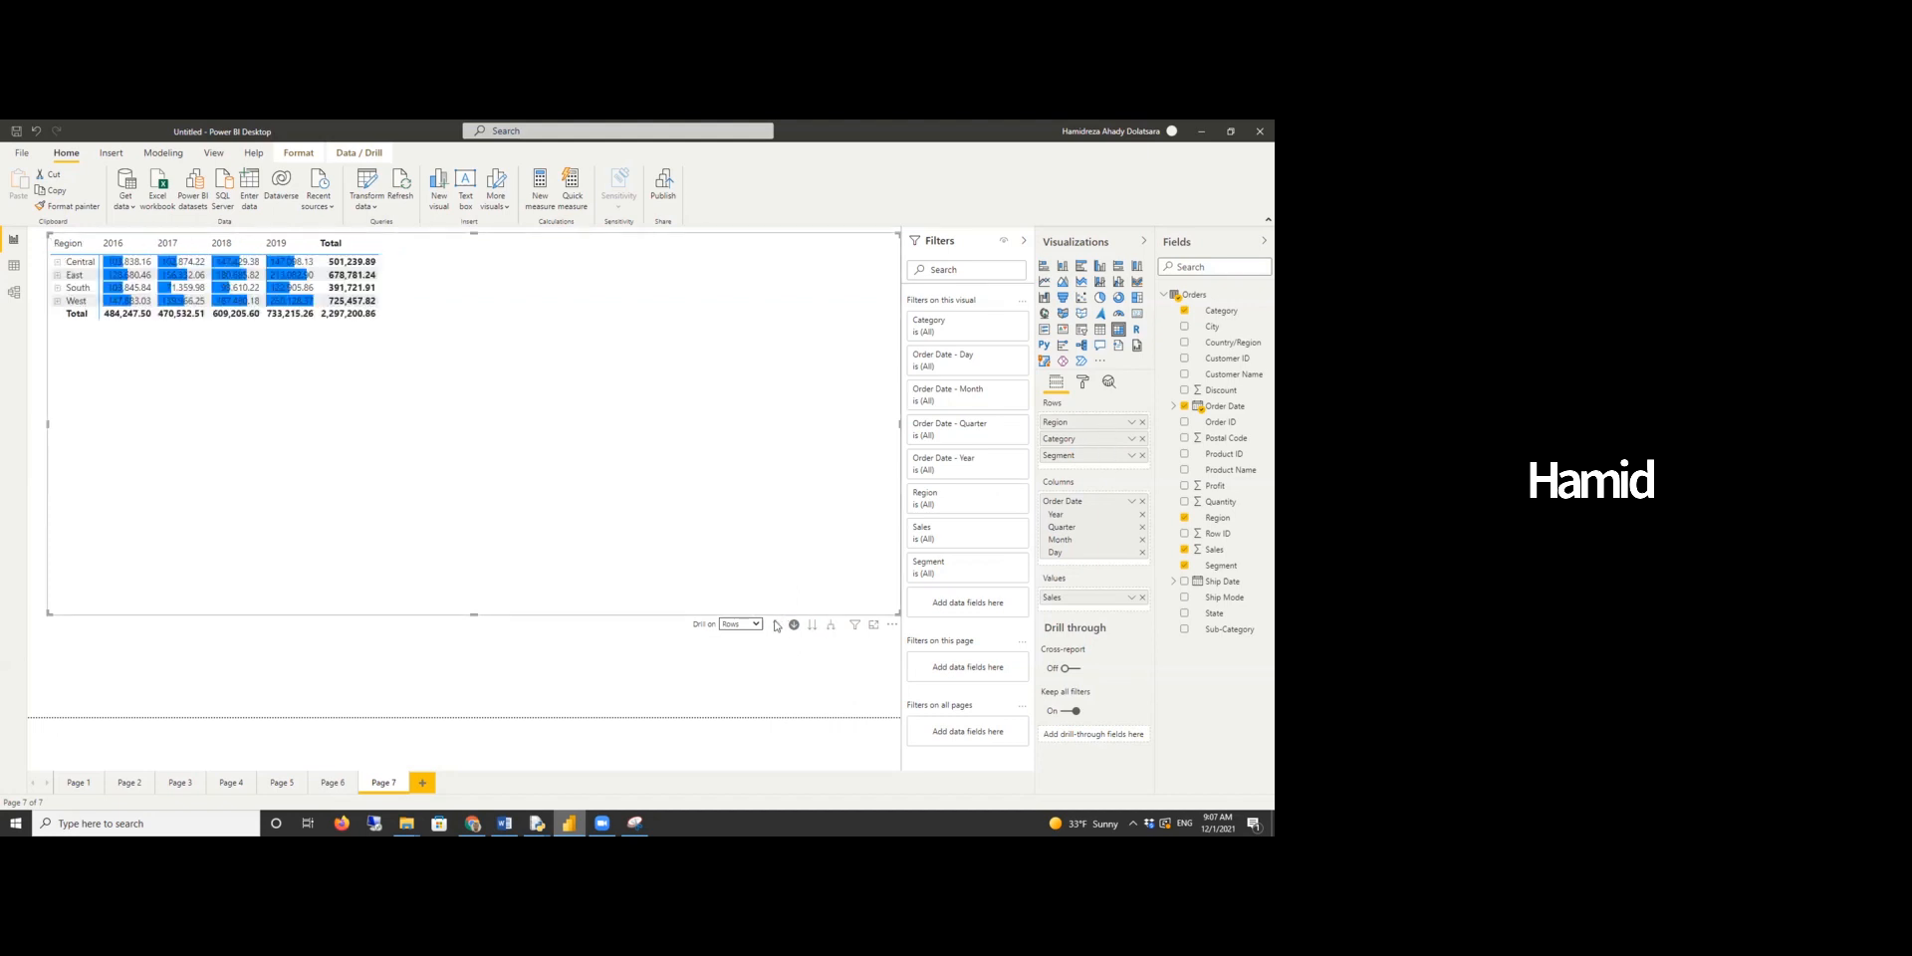
left_click(831, 627)
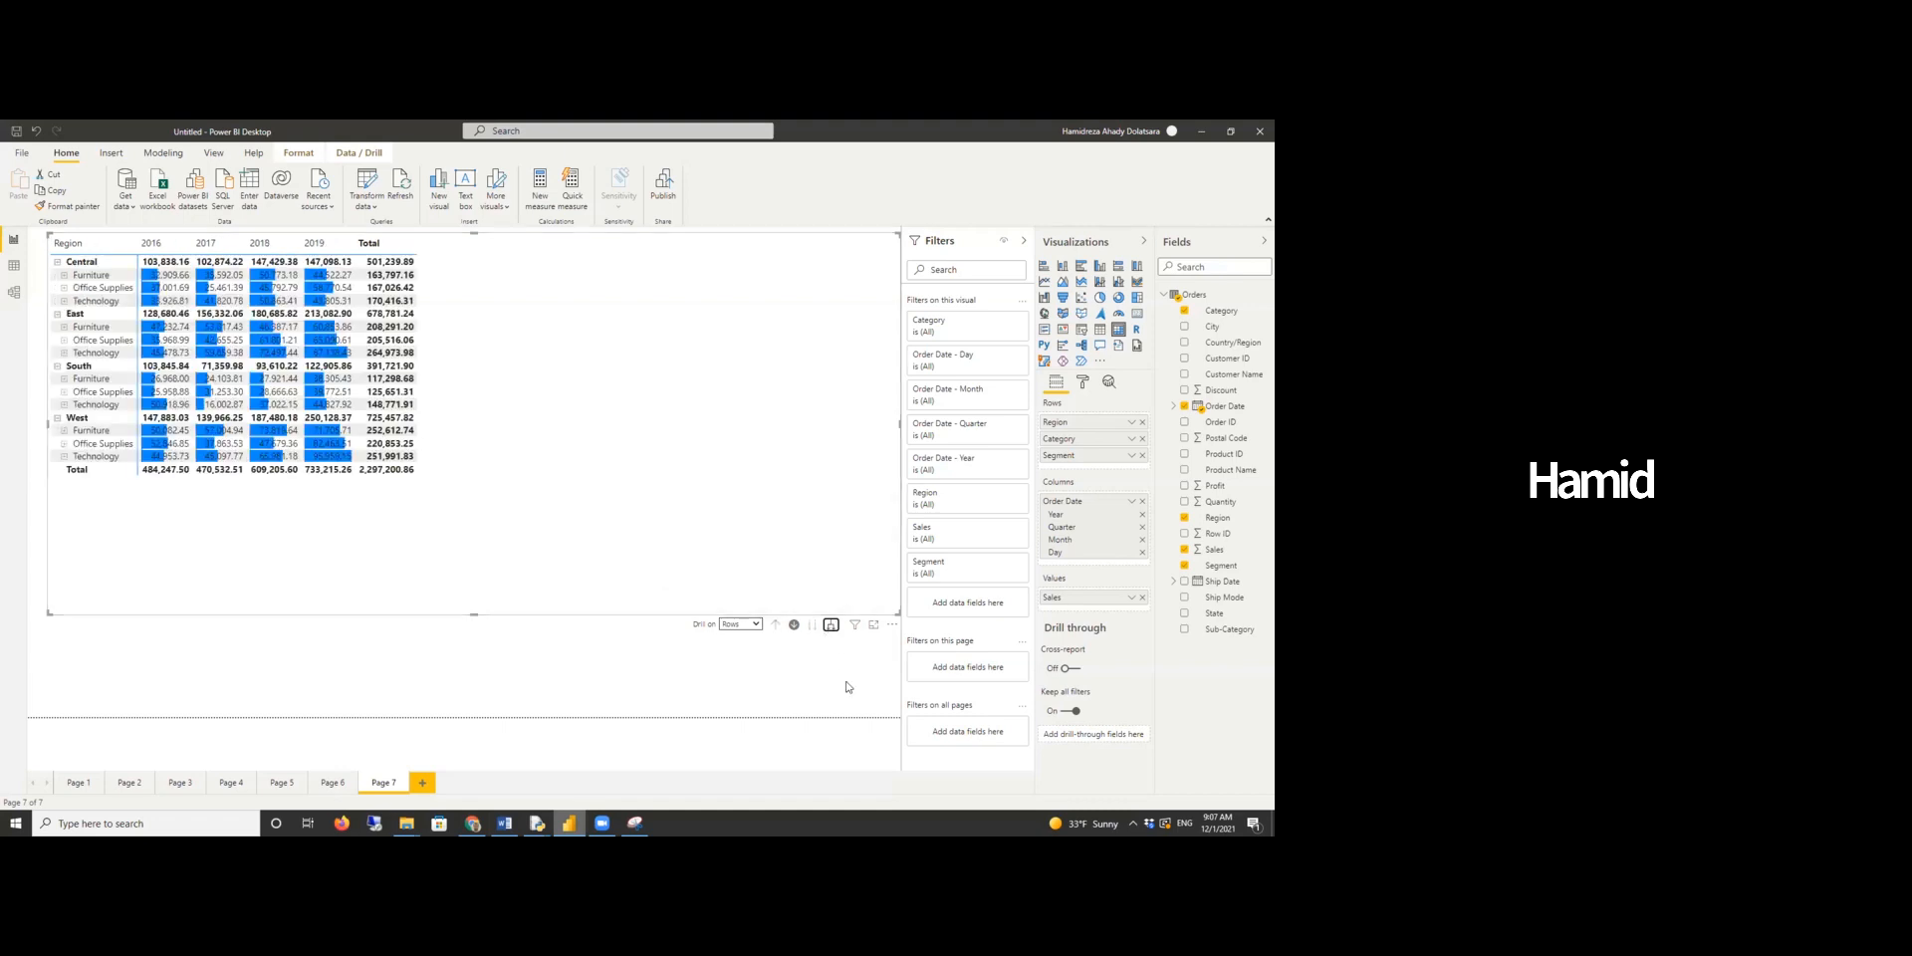
left_click(830, 627)
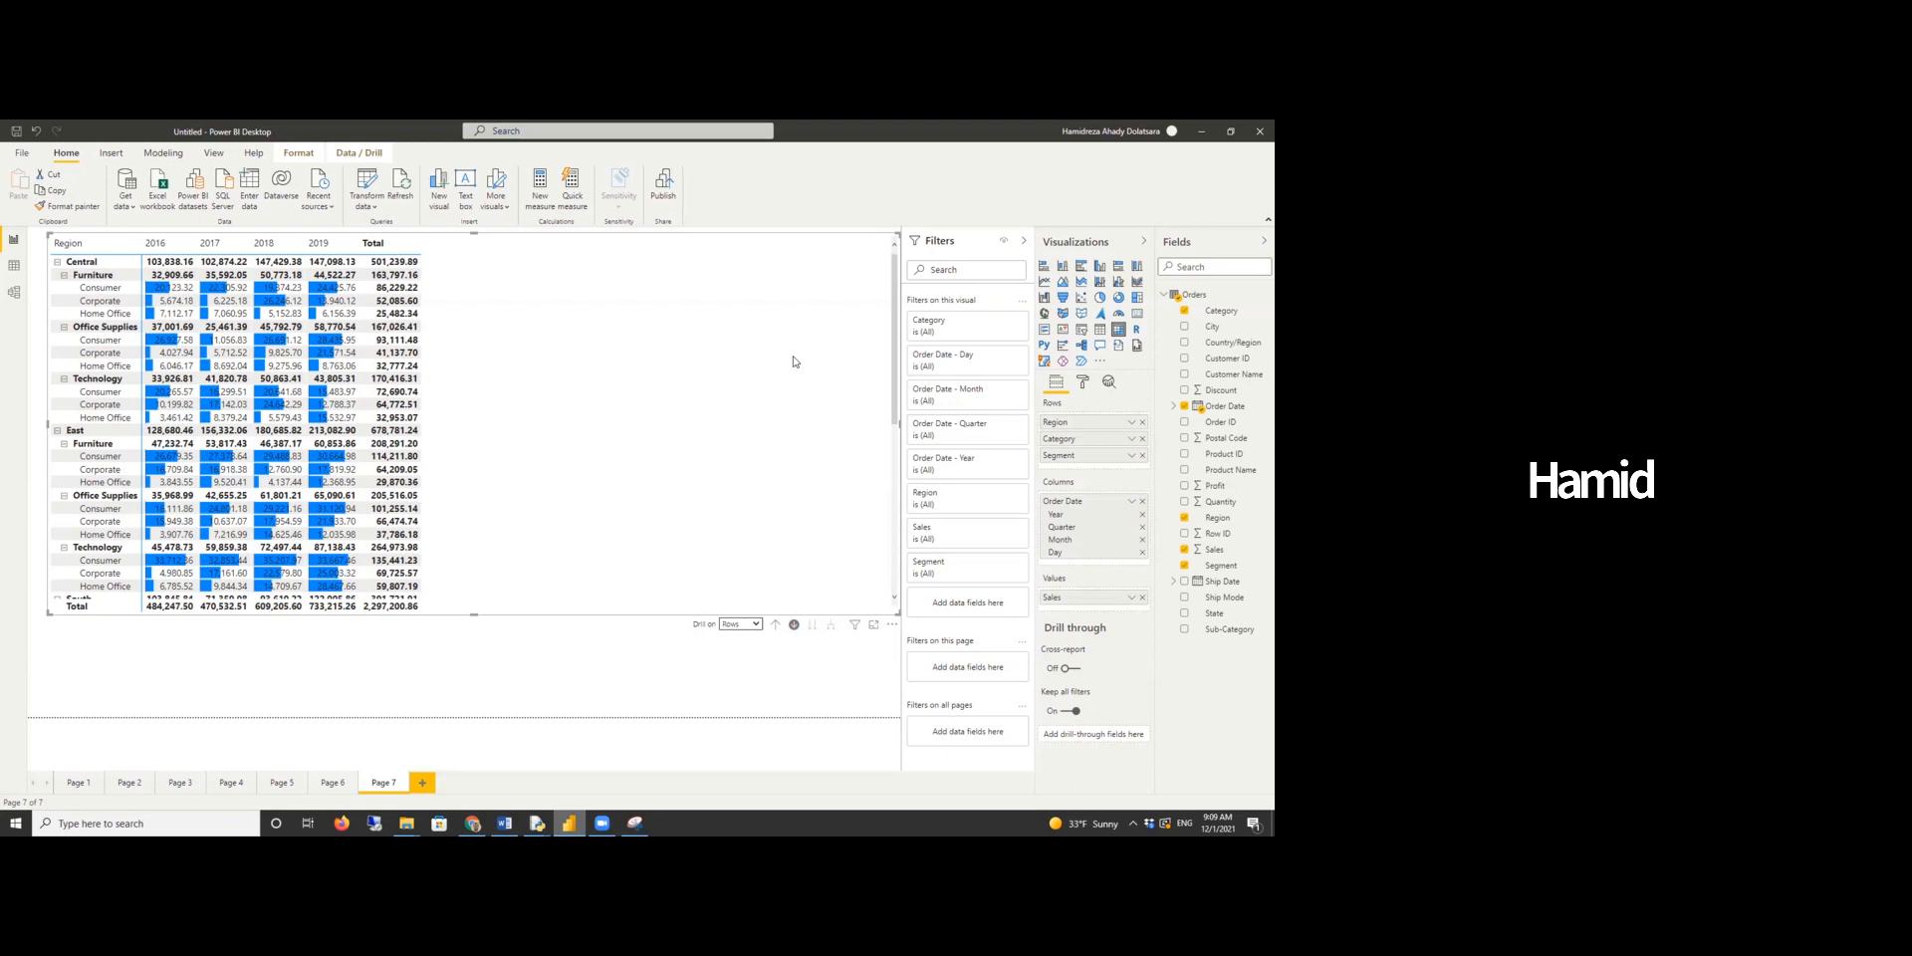
- Switch to the Word report and scroll to the next question
left_click(504, 823)
scroll(595, 548, "down", 5)
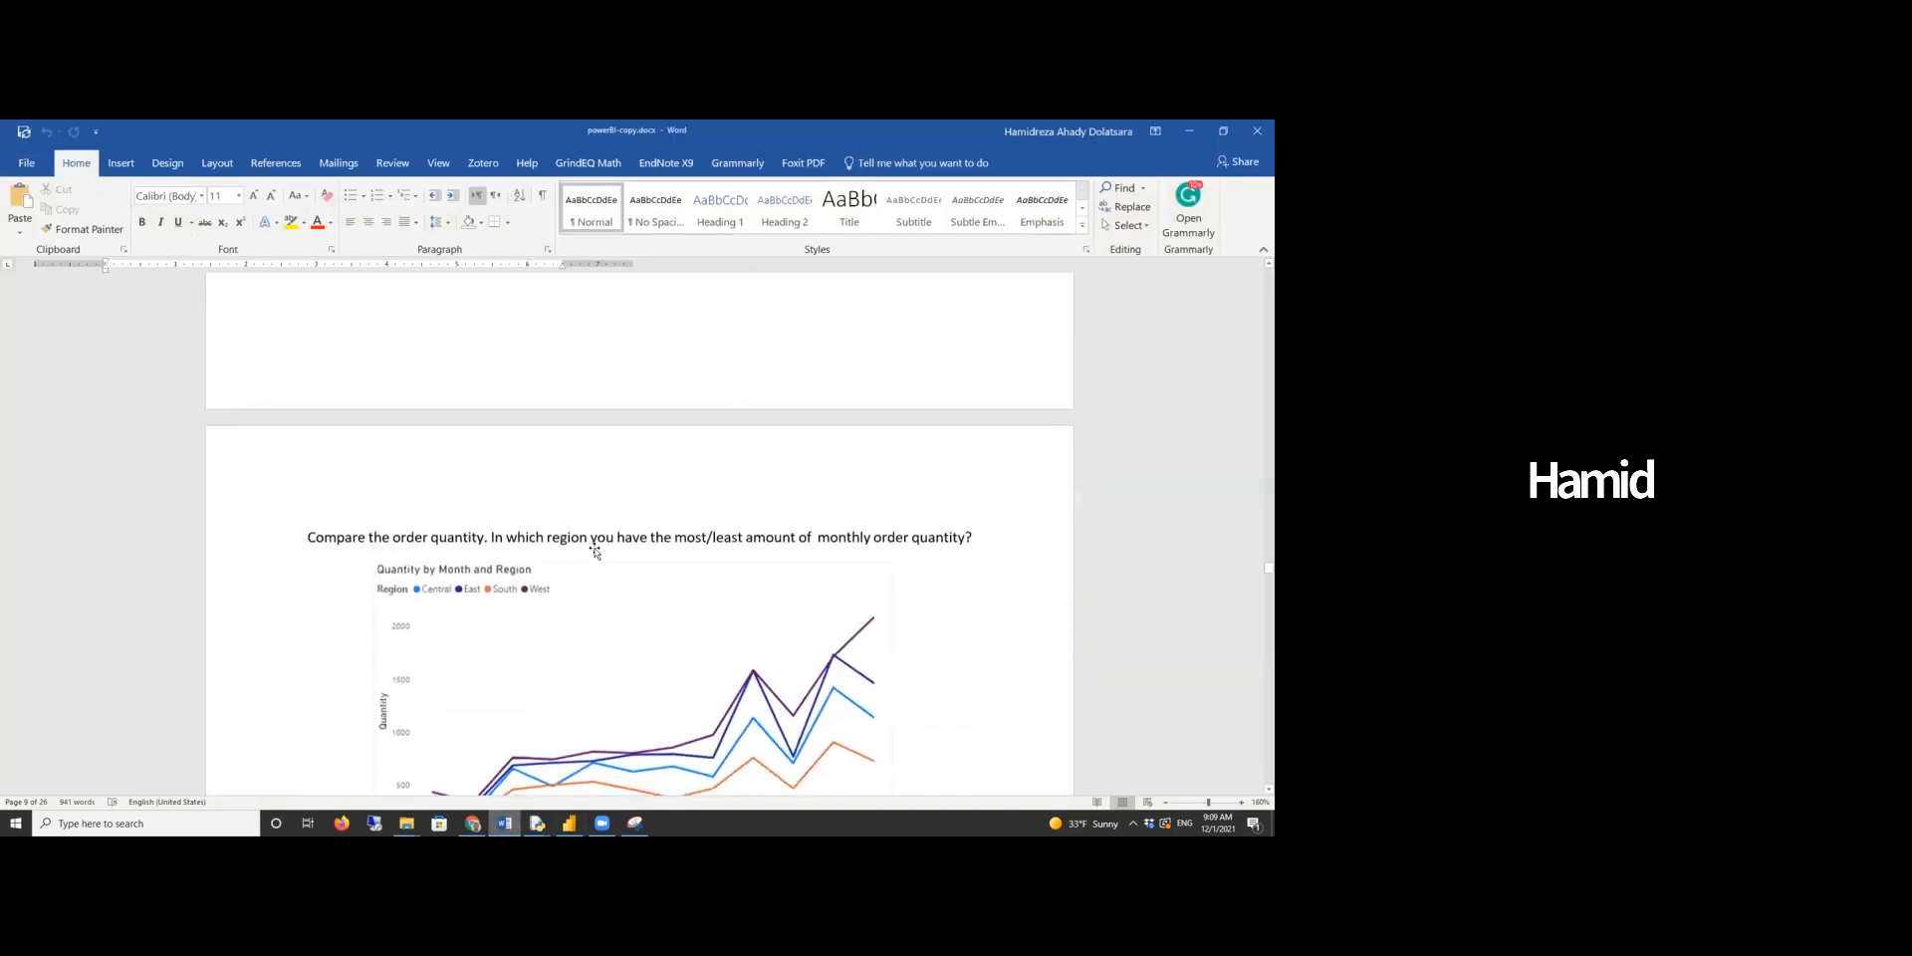
- Review the report question on monthly order quantity by region and its line chart field setup
scroll(601, 544, "up", 1)
scroll(602, 544, "down", 1)
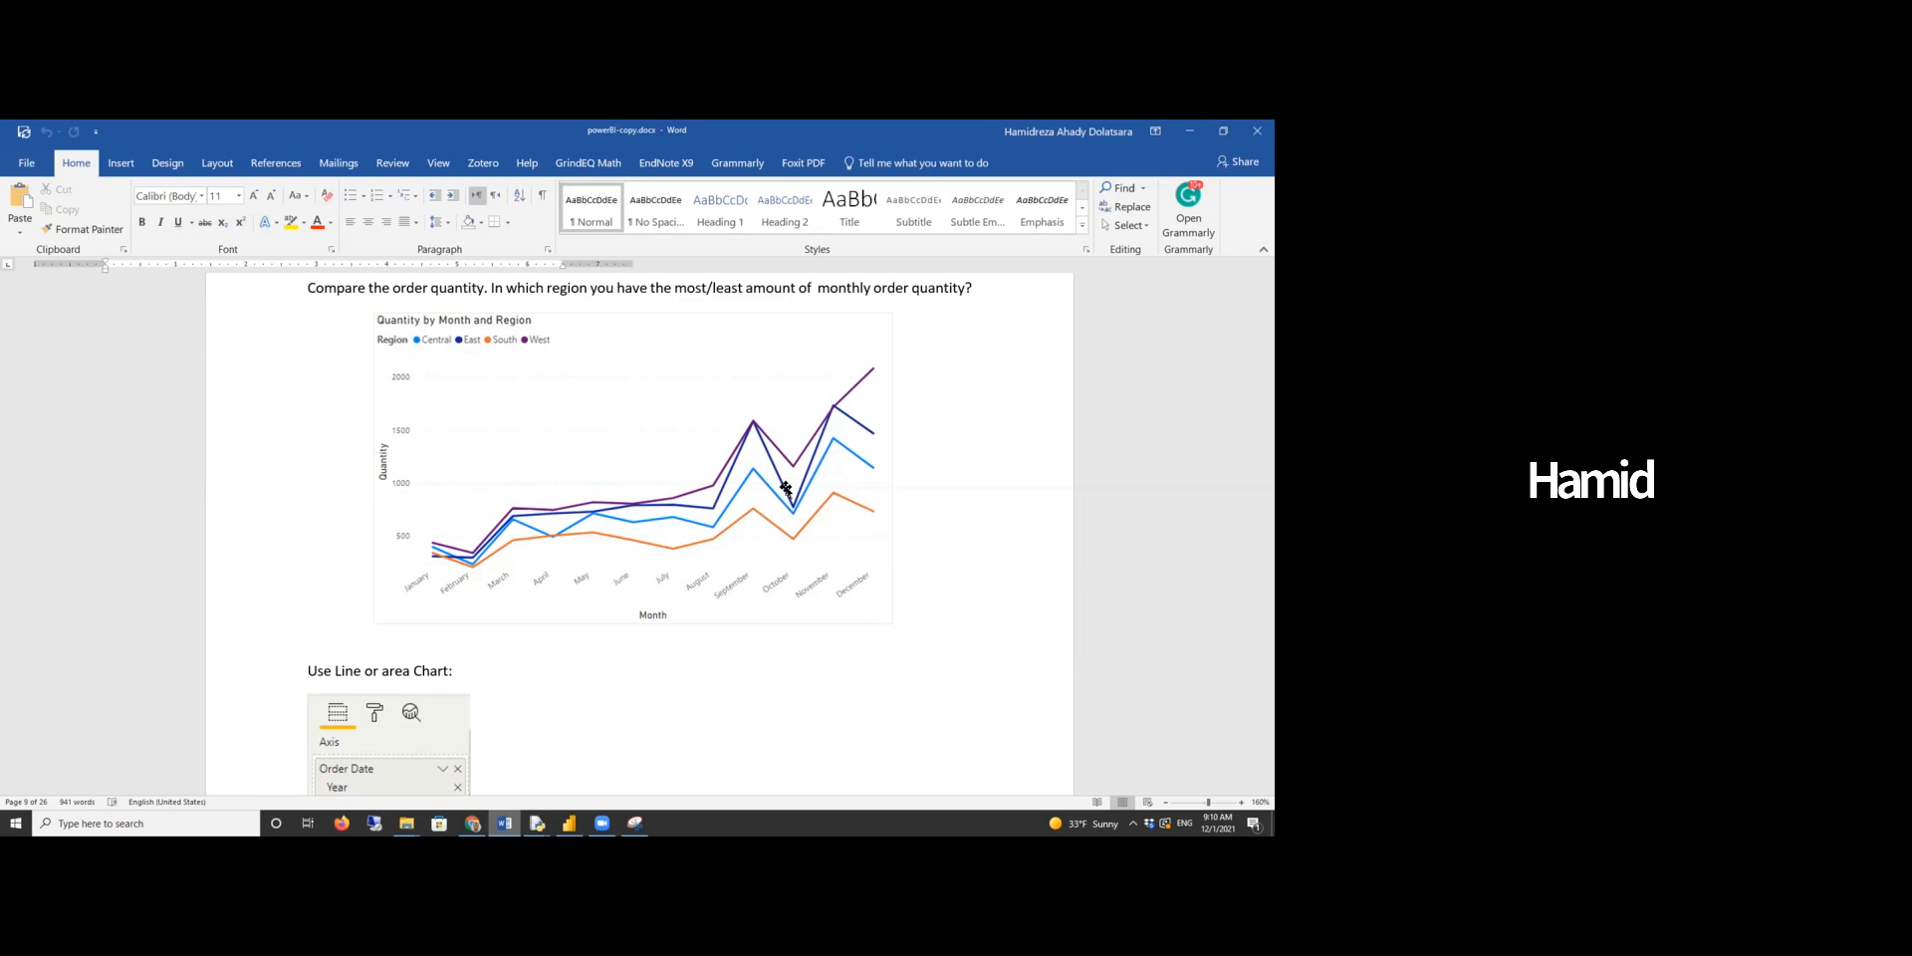
scroll(785, 488, "down", 3)
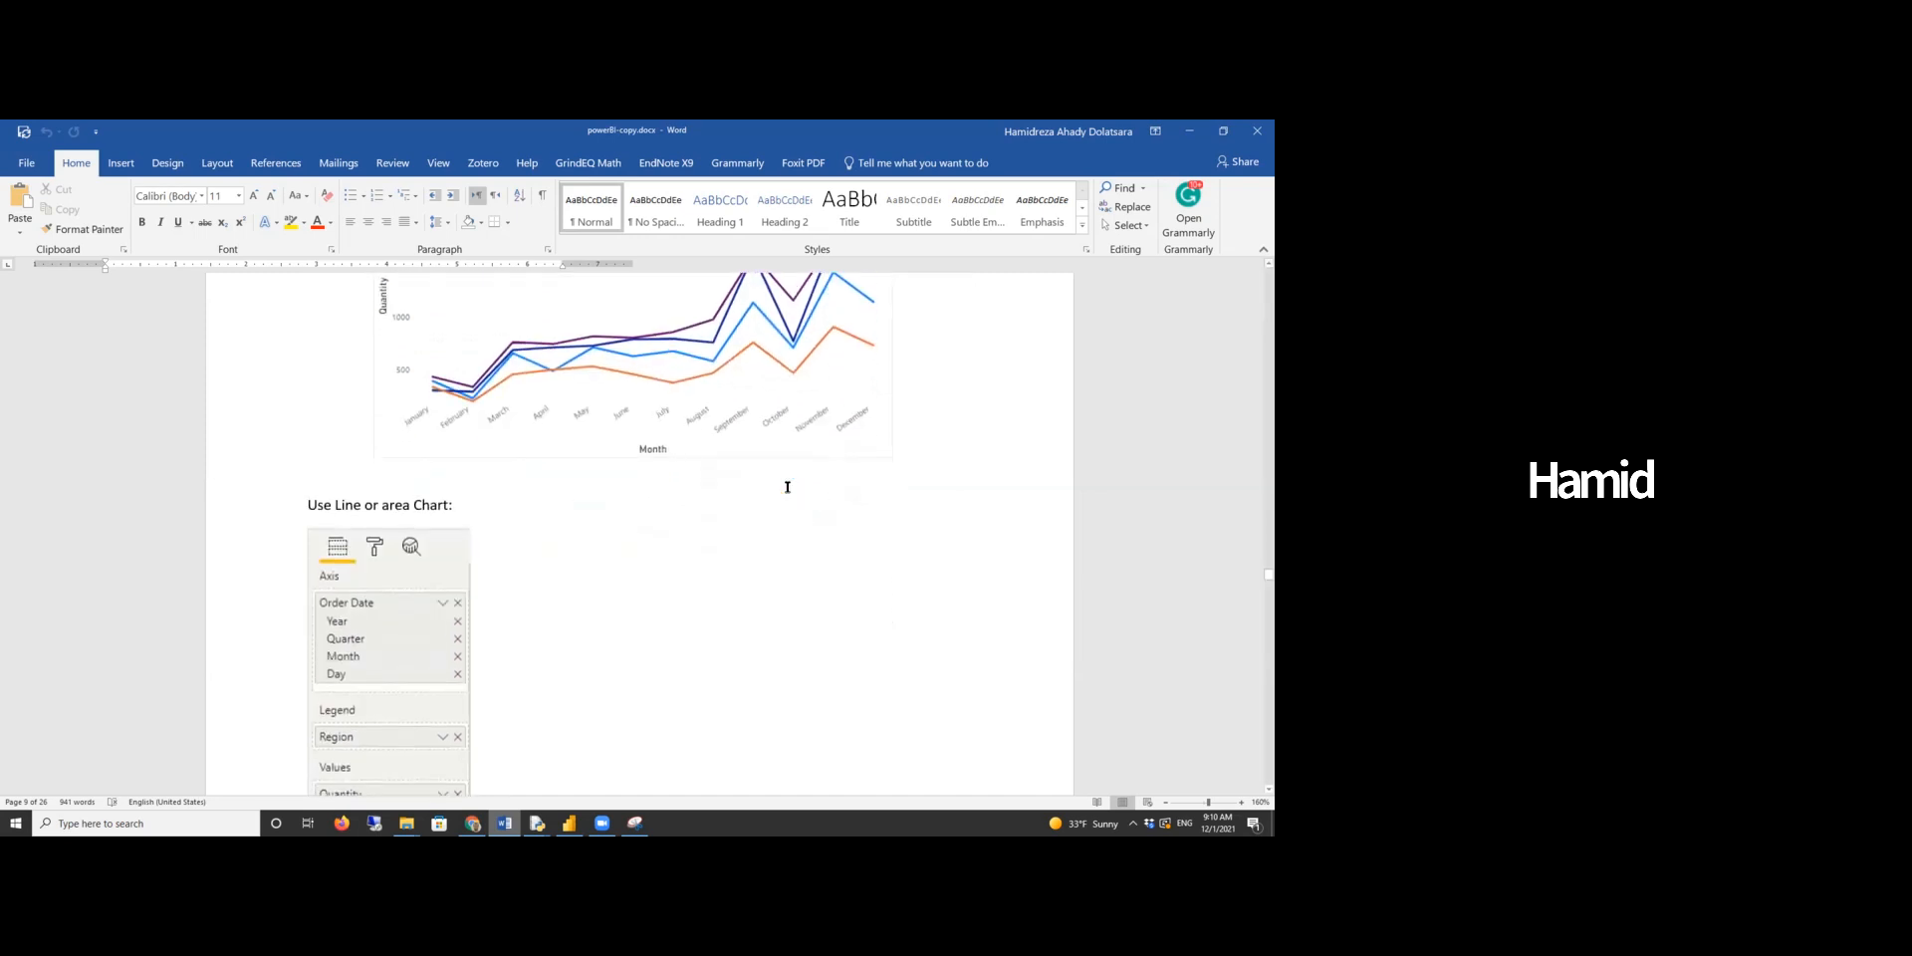
scroll(786, 488, "down", 2)
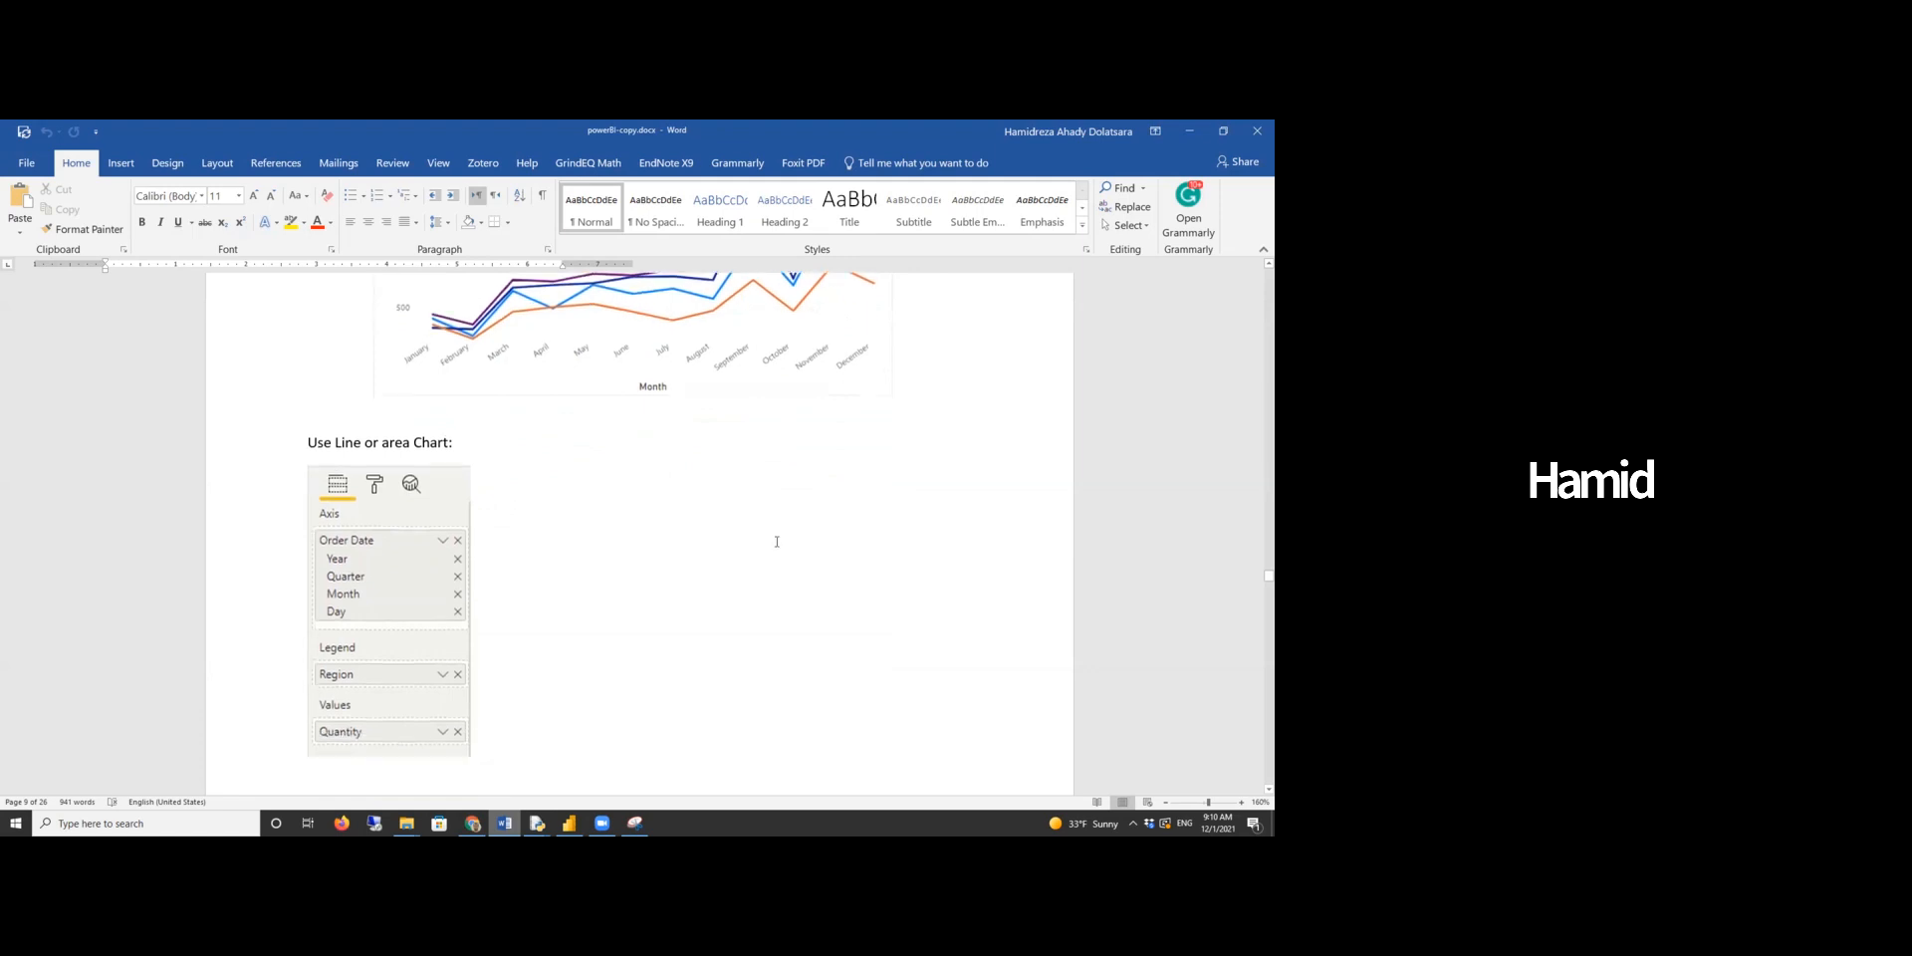
scroll(628, 534, "up", 3)
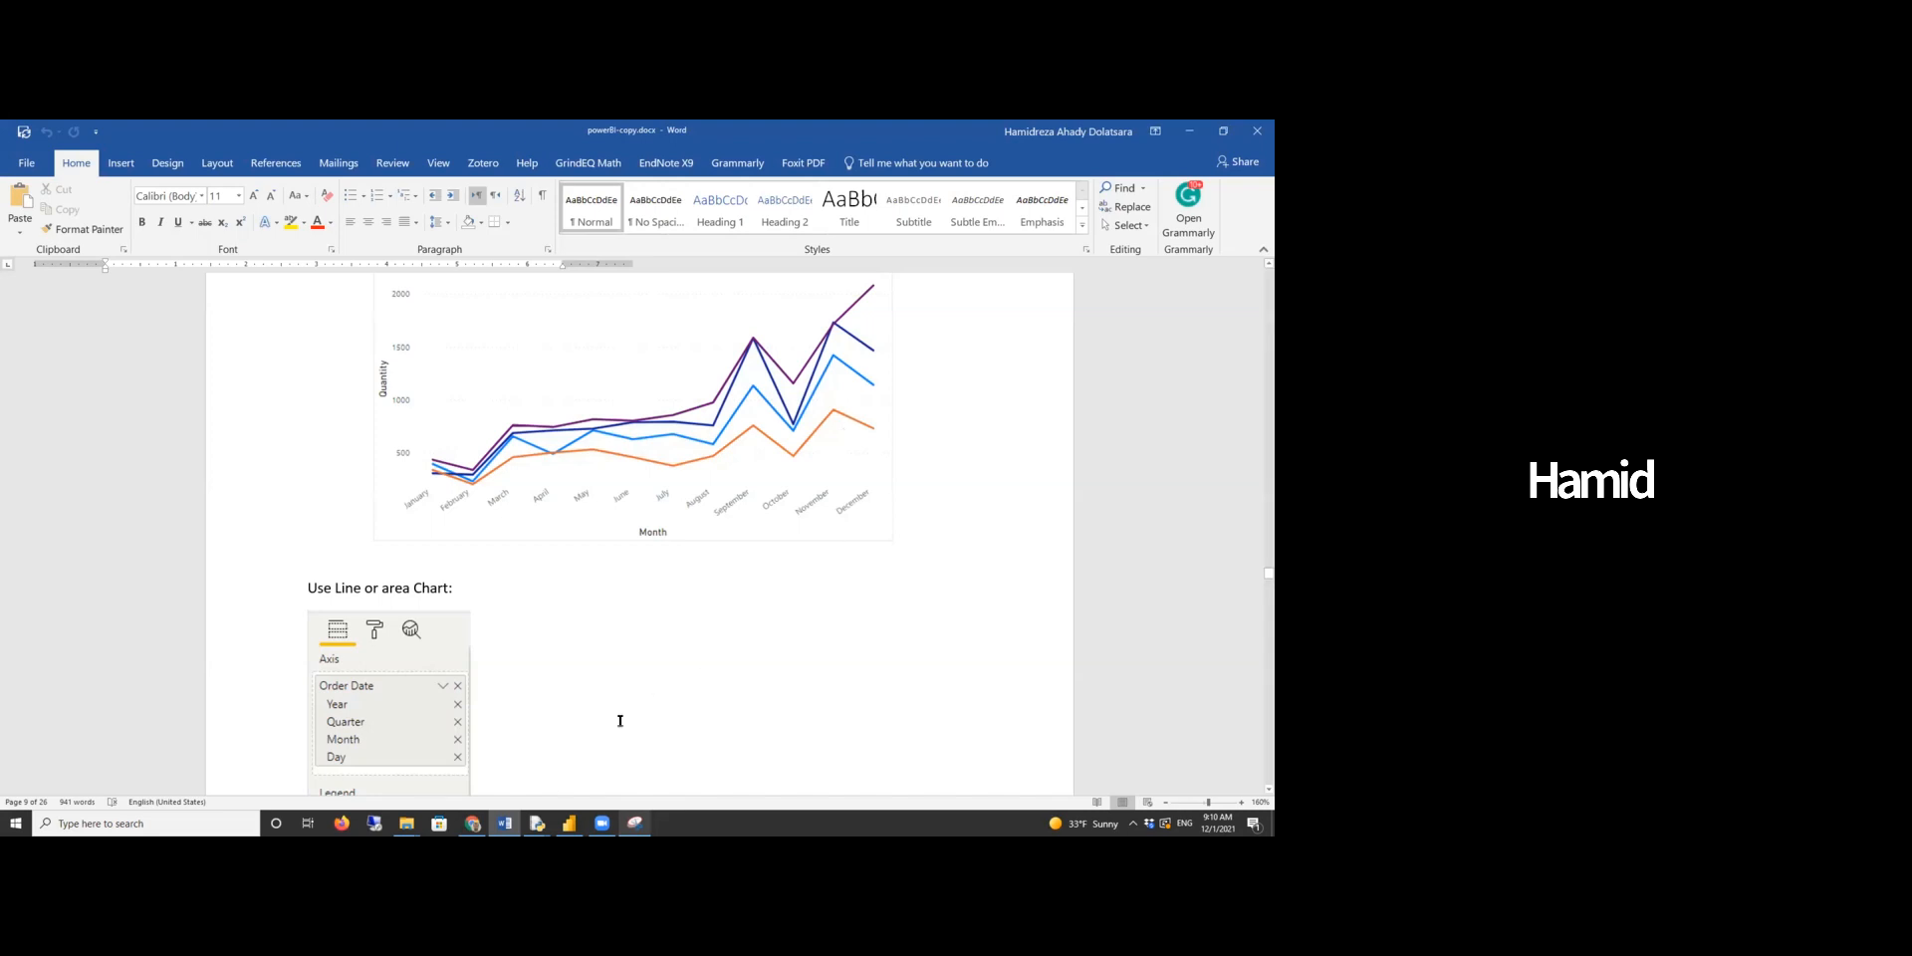
- Switch to Power BI and build a line chart of Quantity by Order Date with Region as the legend
left_click(568, 824)
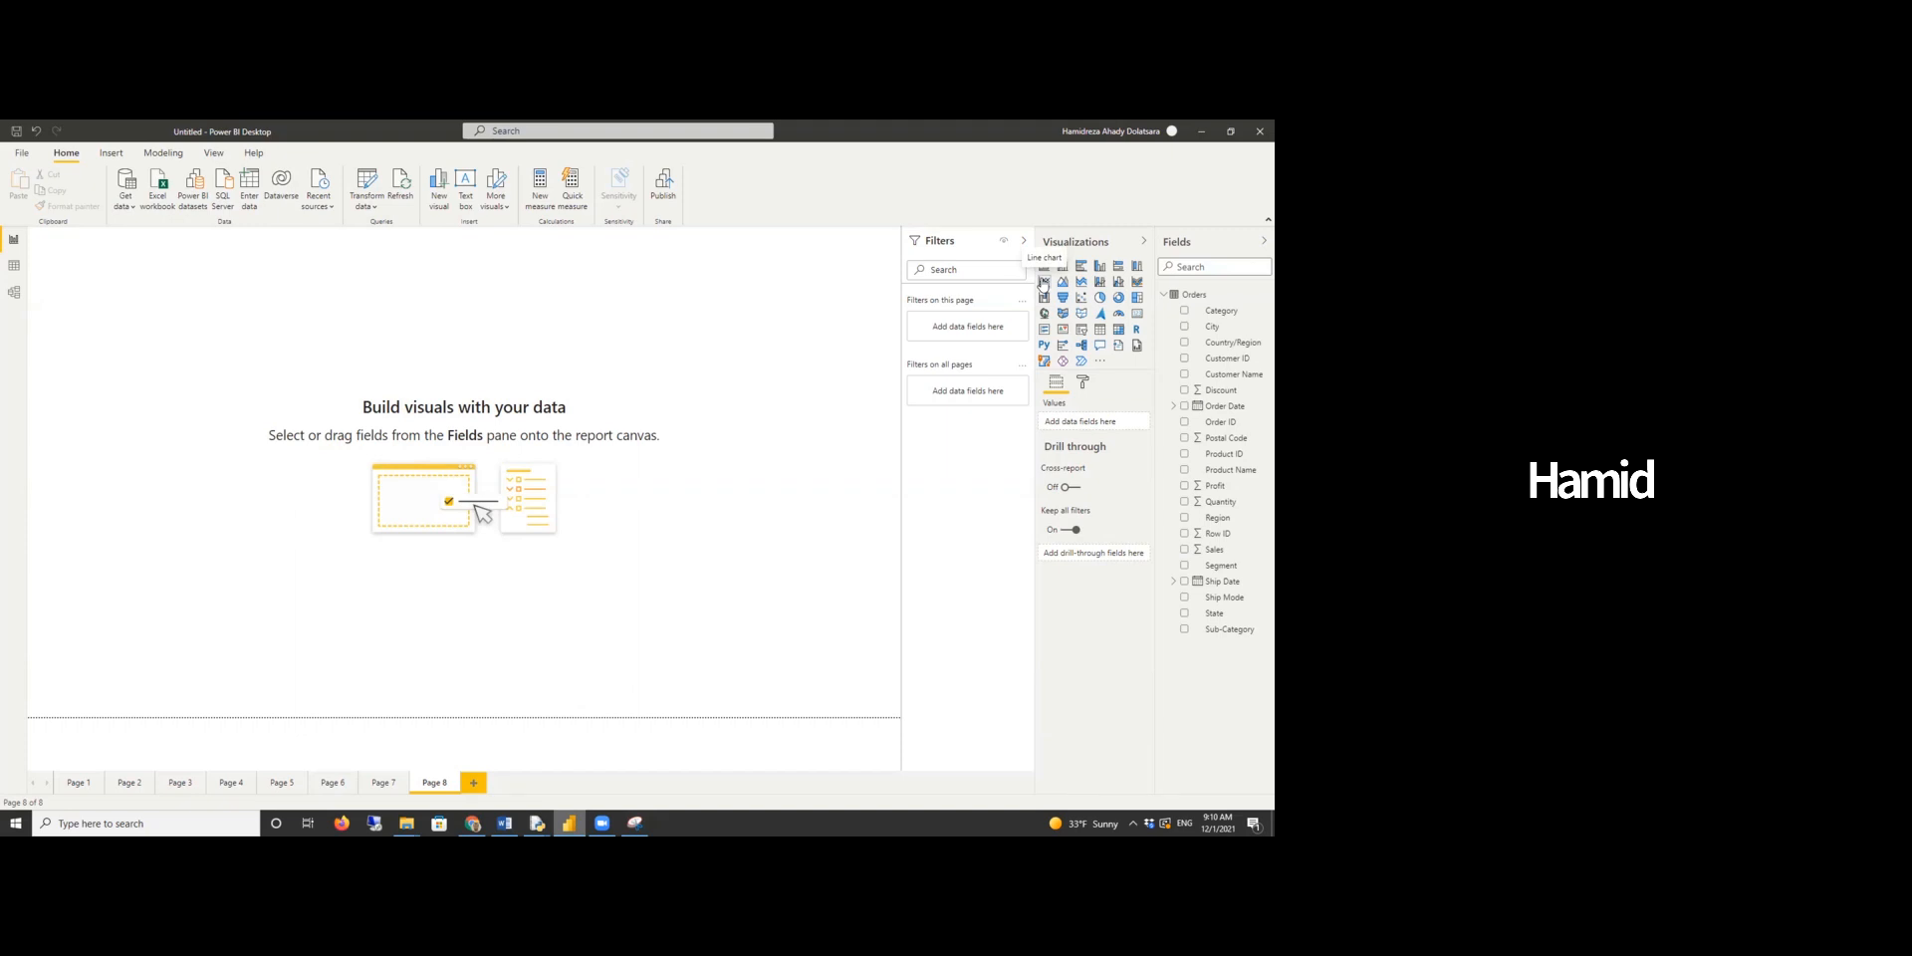
left_click(1044, 281)
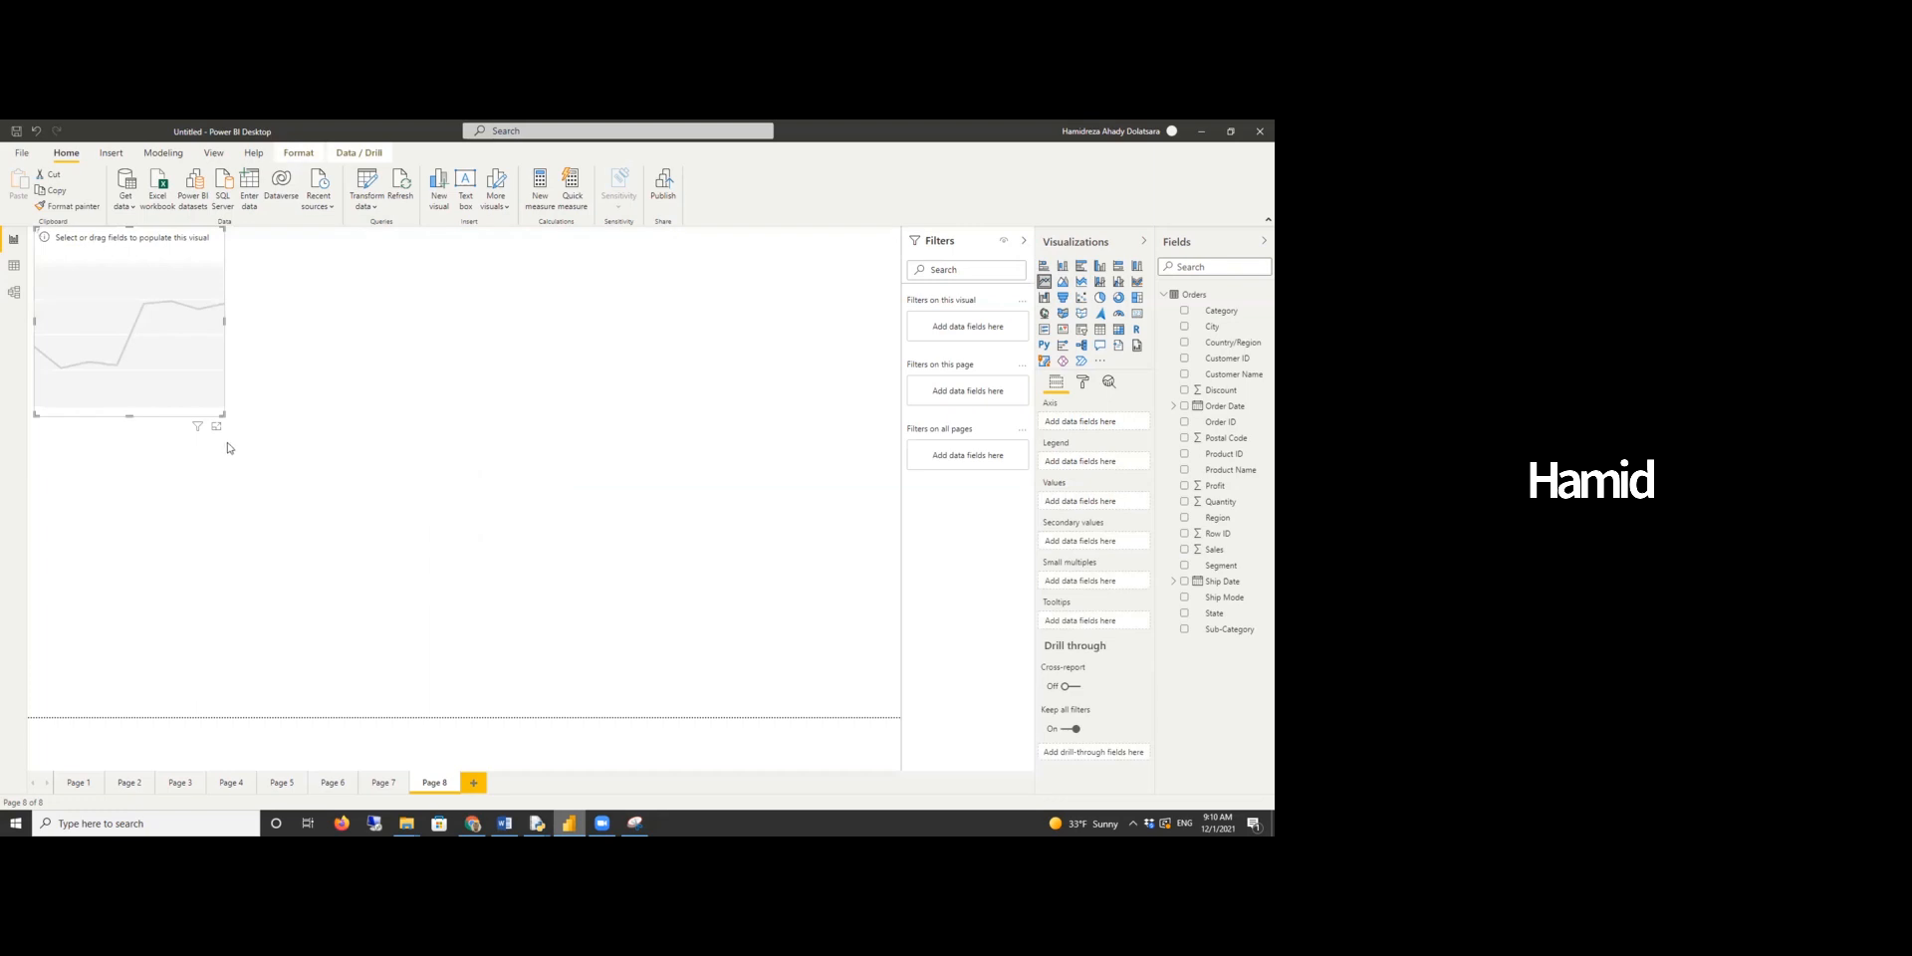
left_click_drag(221, 418, 573, 651)
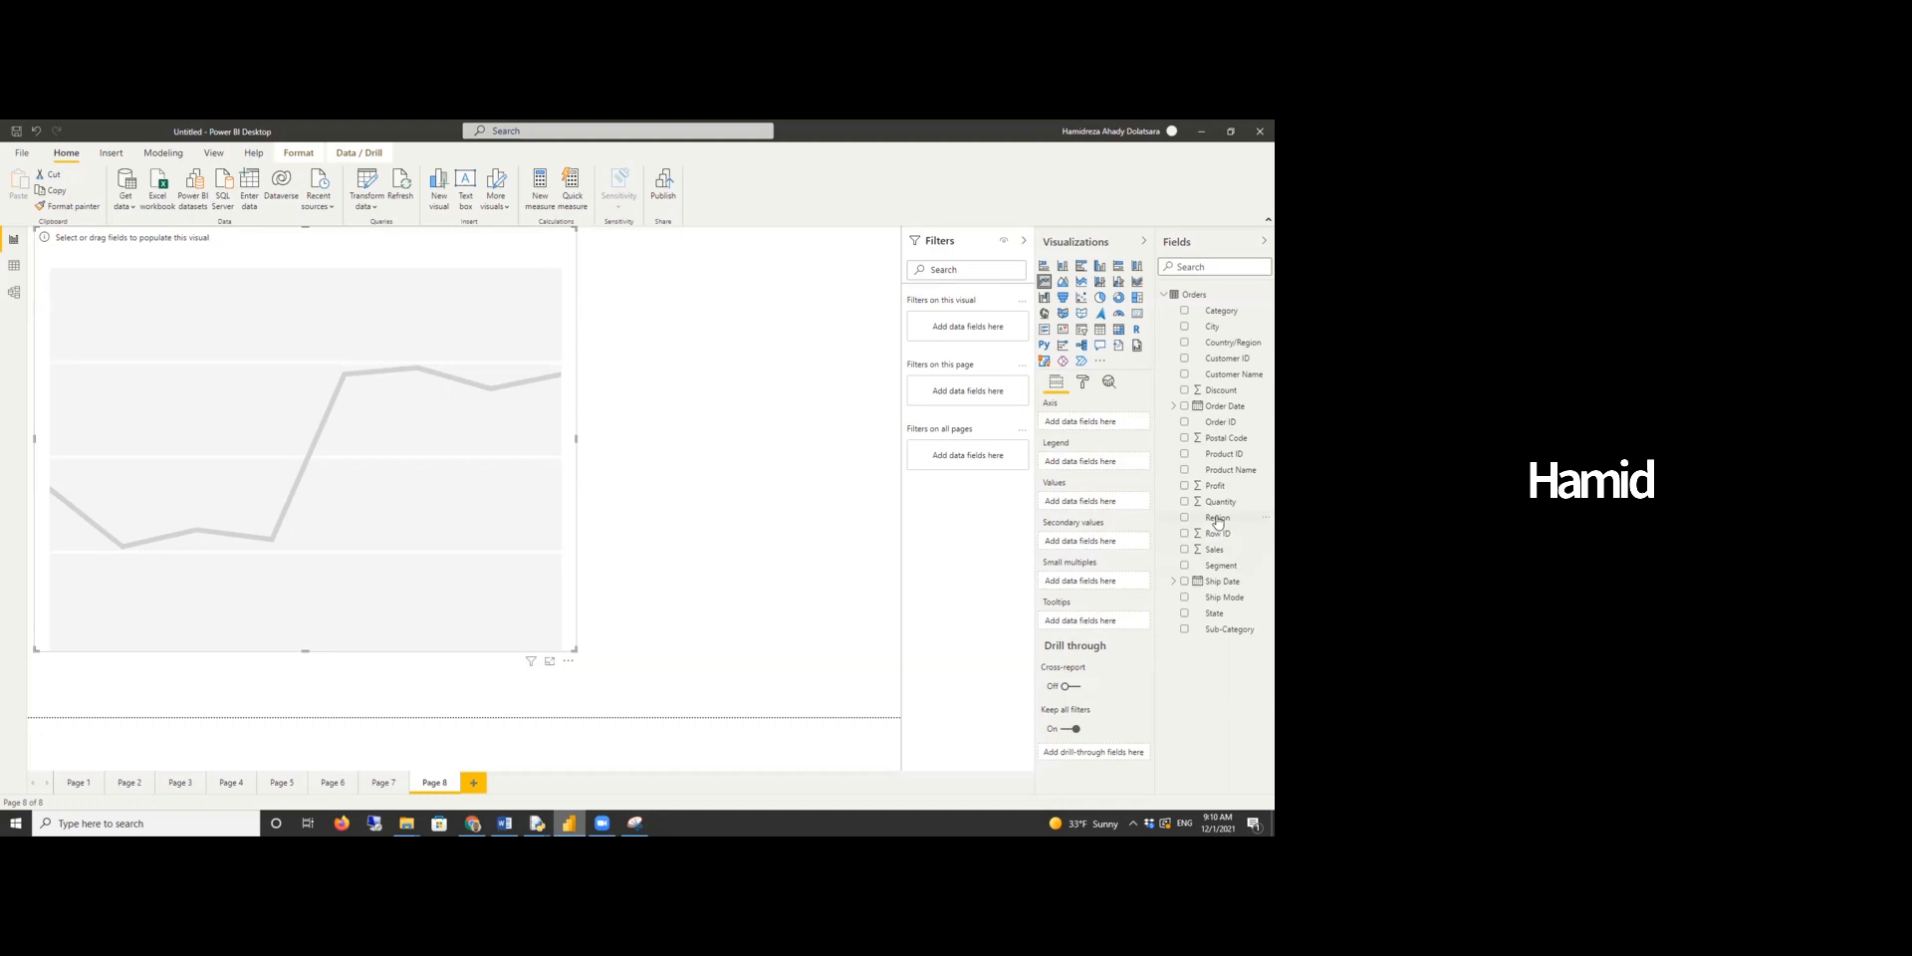
left_click_drag(1235, 408, 1096, 425)
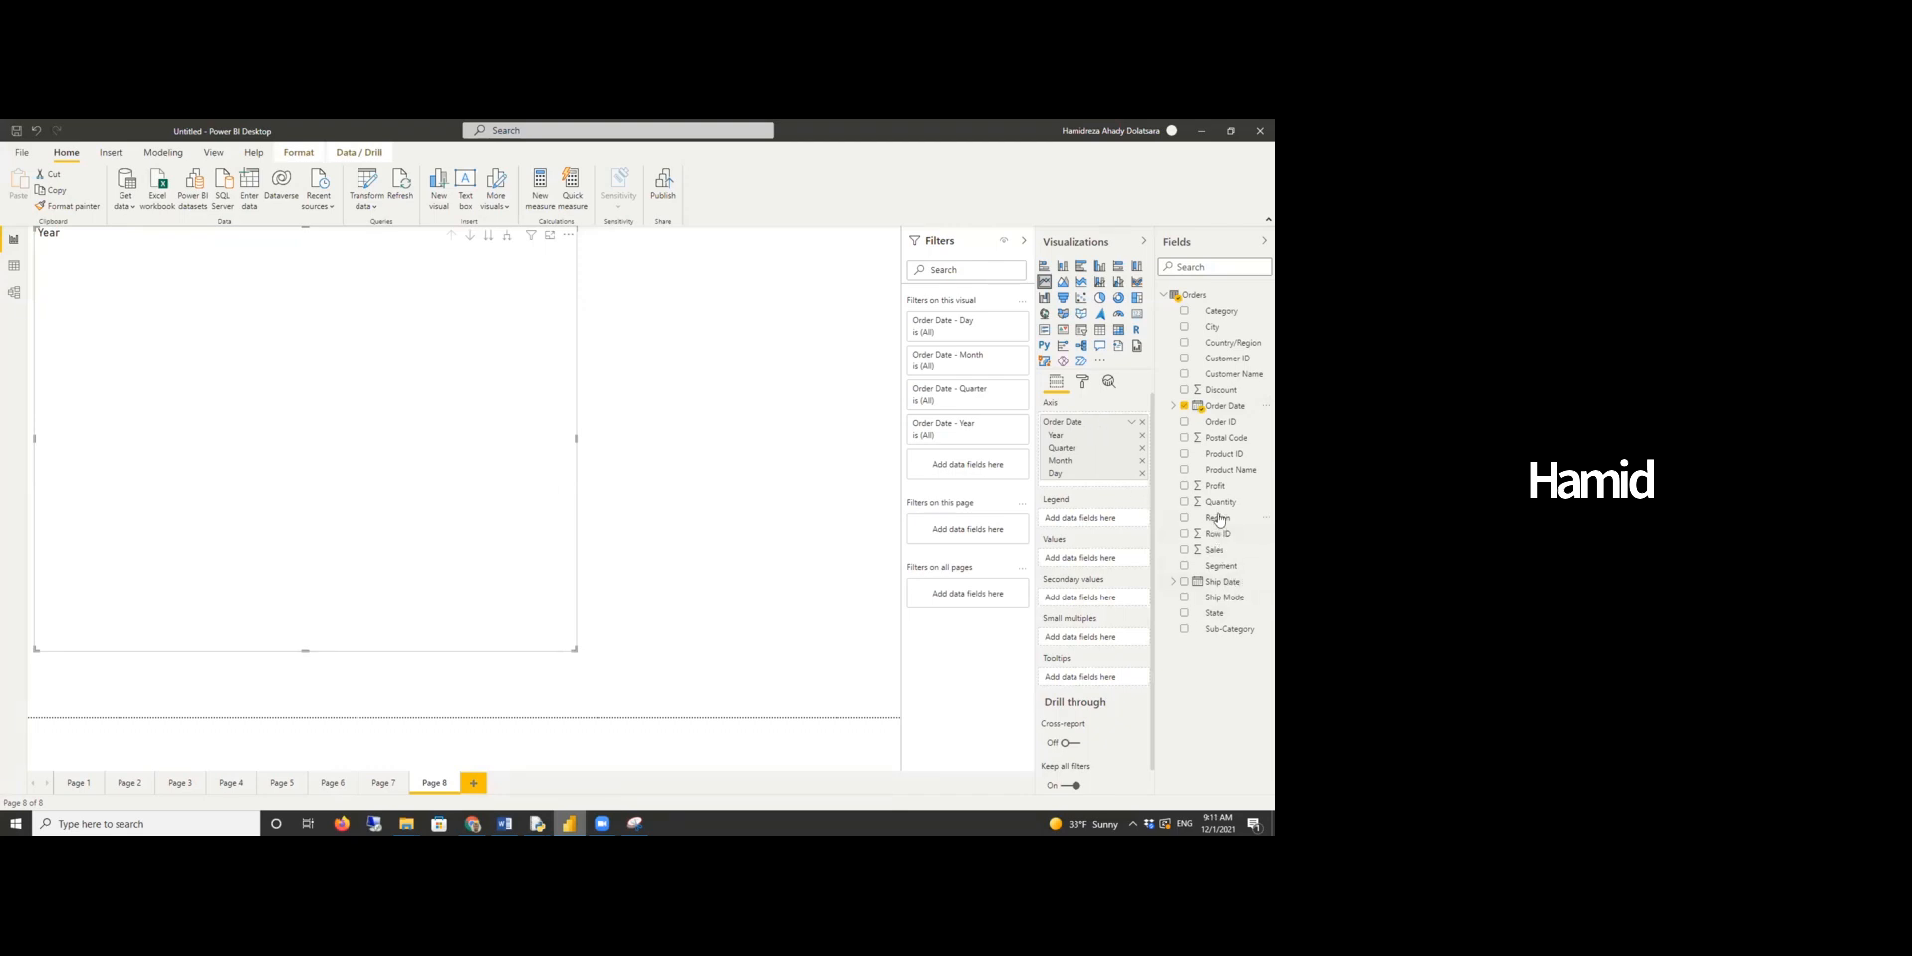
left_click_drag(1223, 503, 1111, 556)
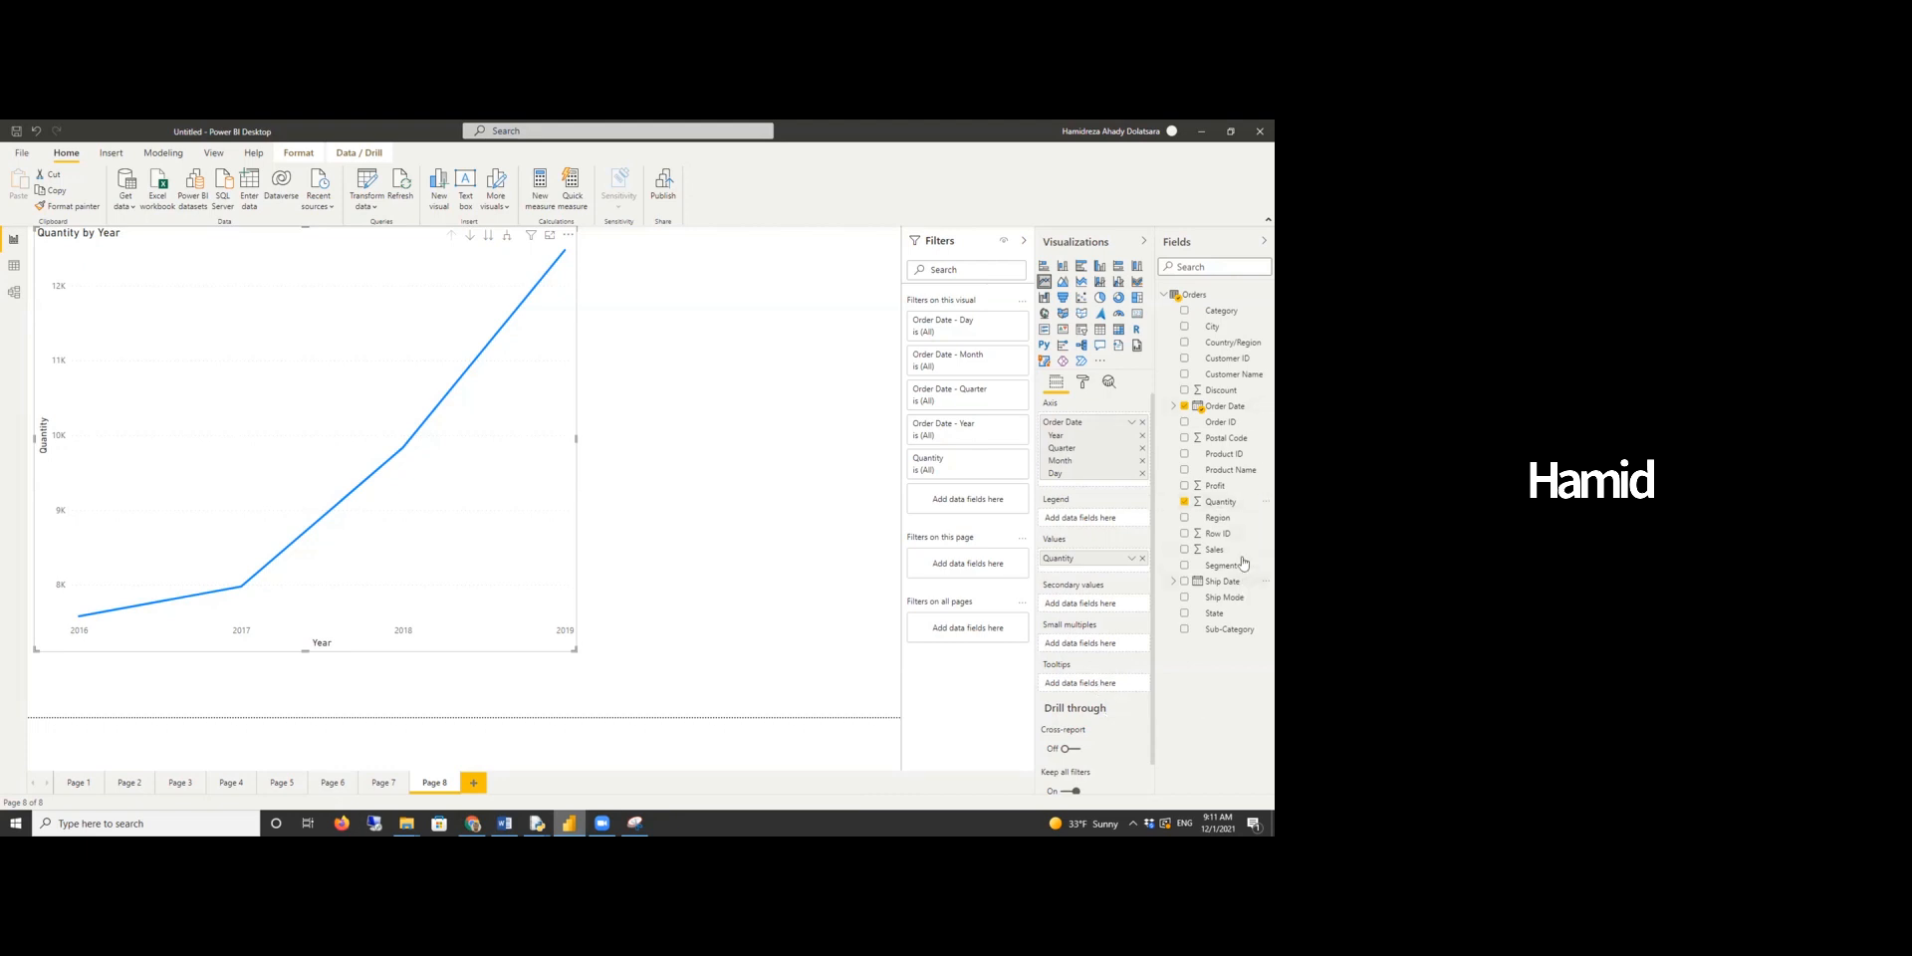
left_click_drag(1219, 518, 1097, 546)
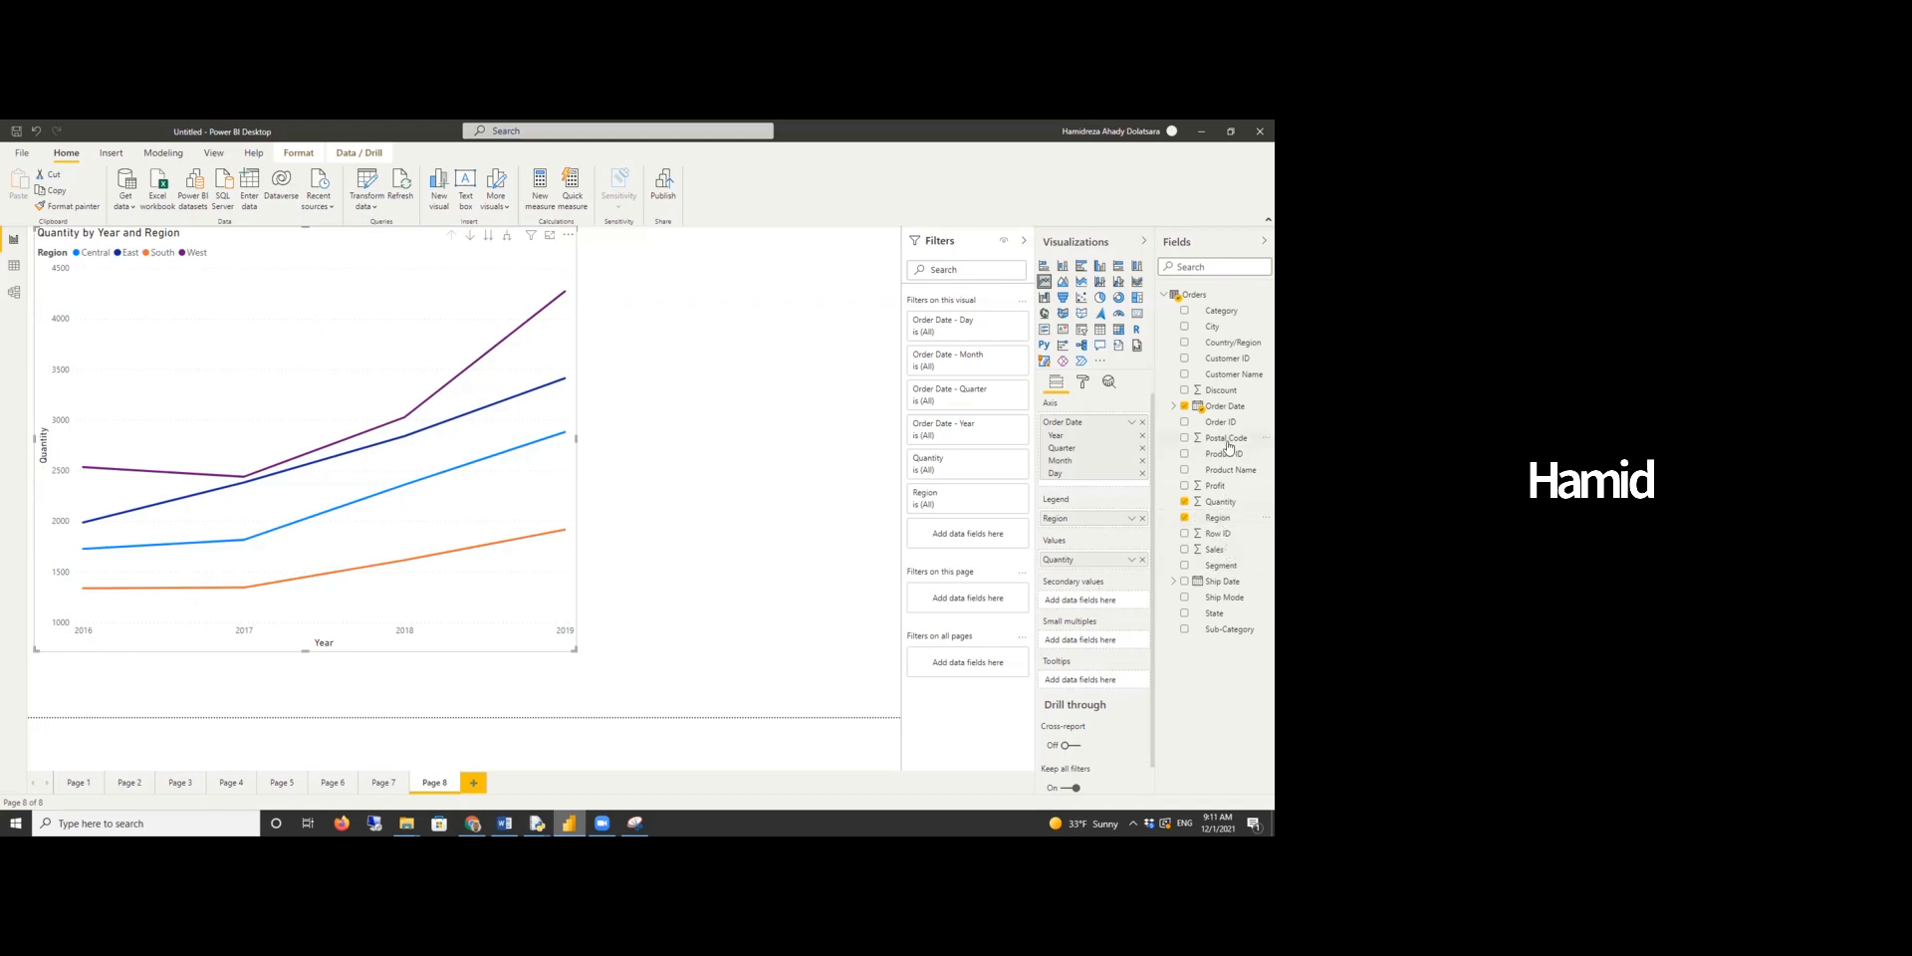
- Add Category as small multiples to the line chart
left_click_drag(1224, 487, 1085, 604)
left_click_drag(1240, 498, 1081, 599)
left_click_drag(1221, 311, 1125, 642)
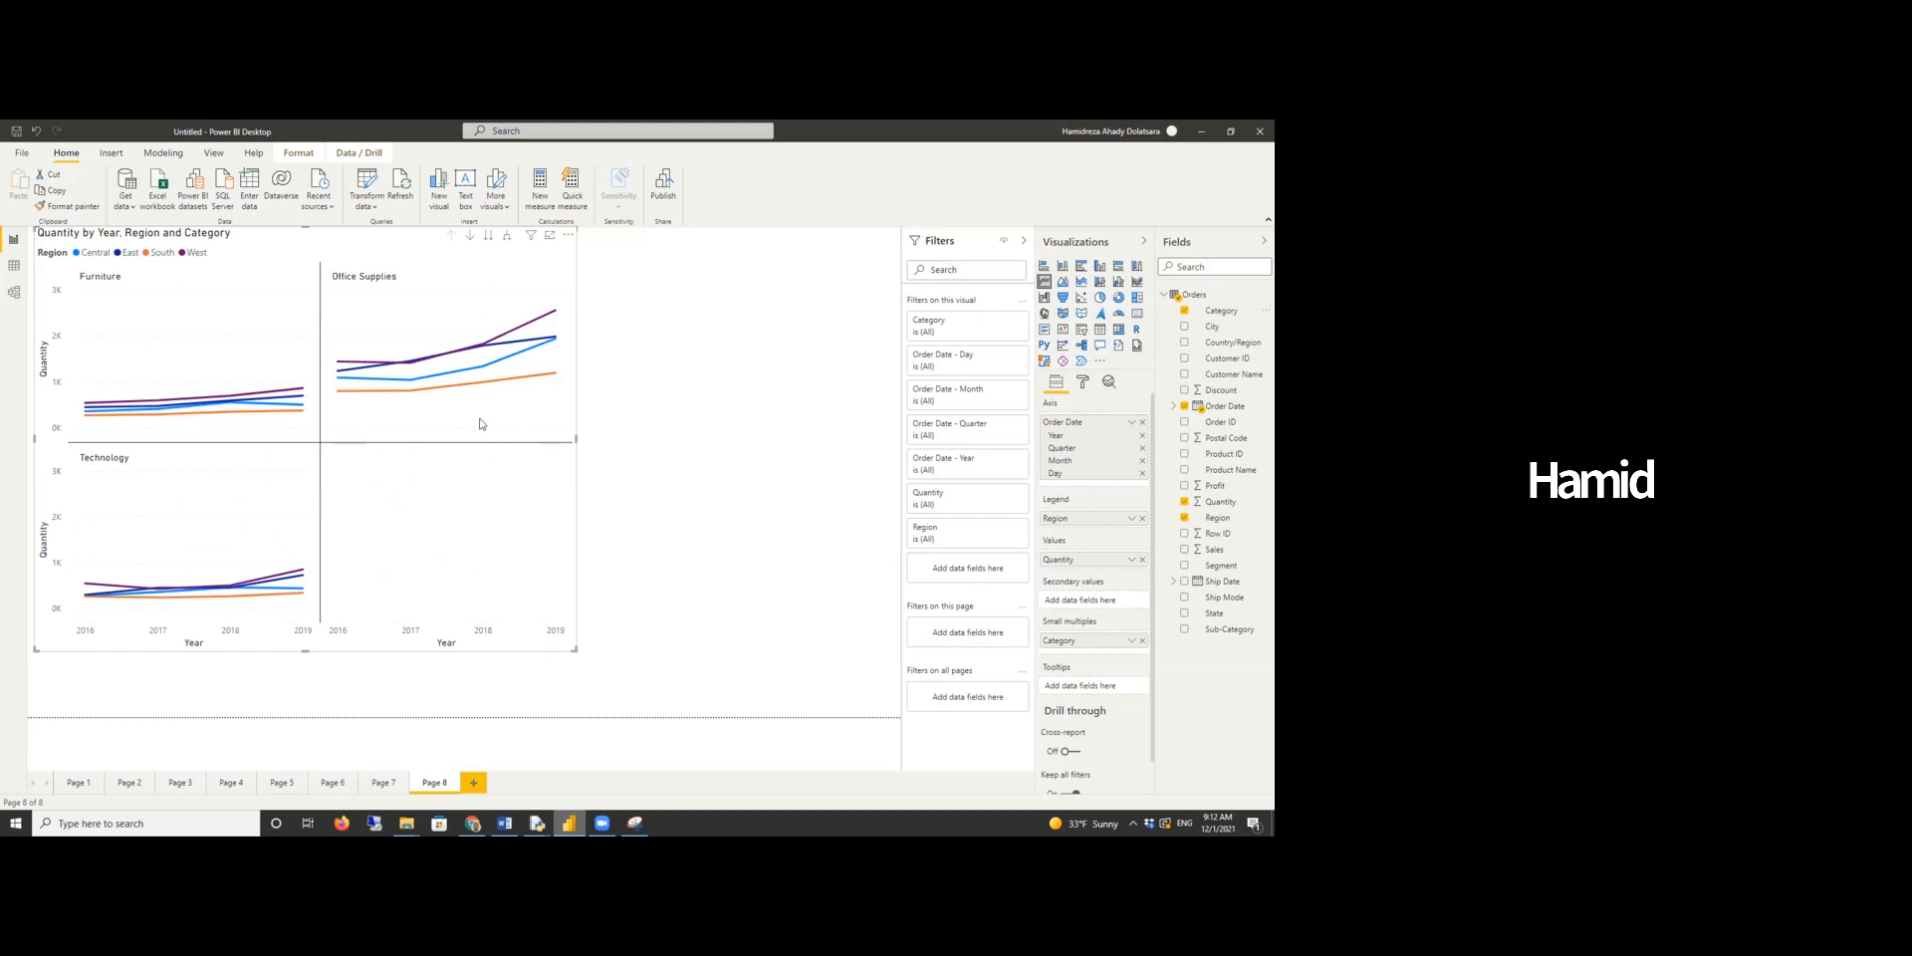
mouse_move(472, 432)
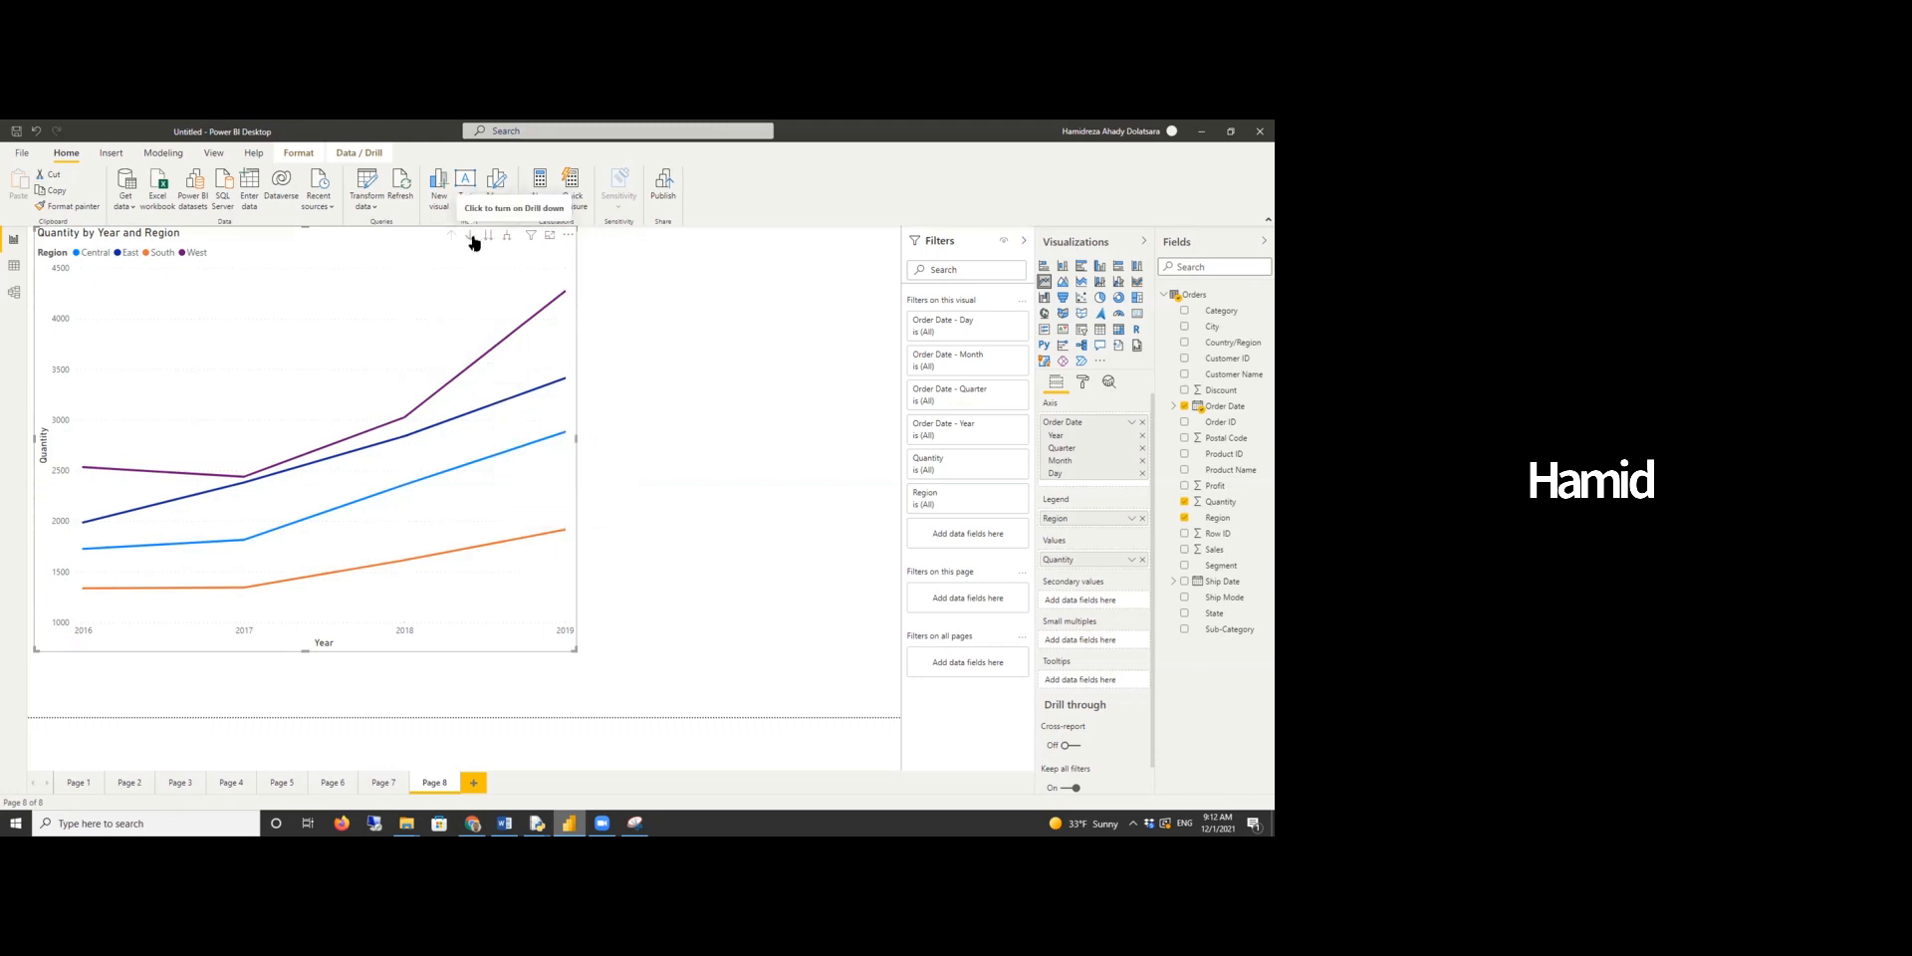
- Remove Year from the chart's axis to show quantity by month, and add Profit to the tooltips
left_click(1142, 436)
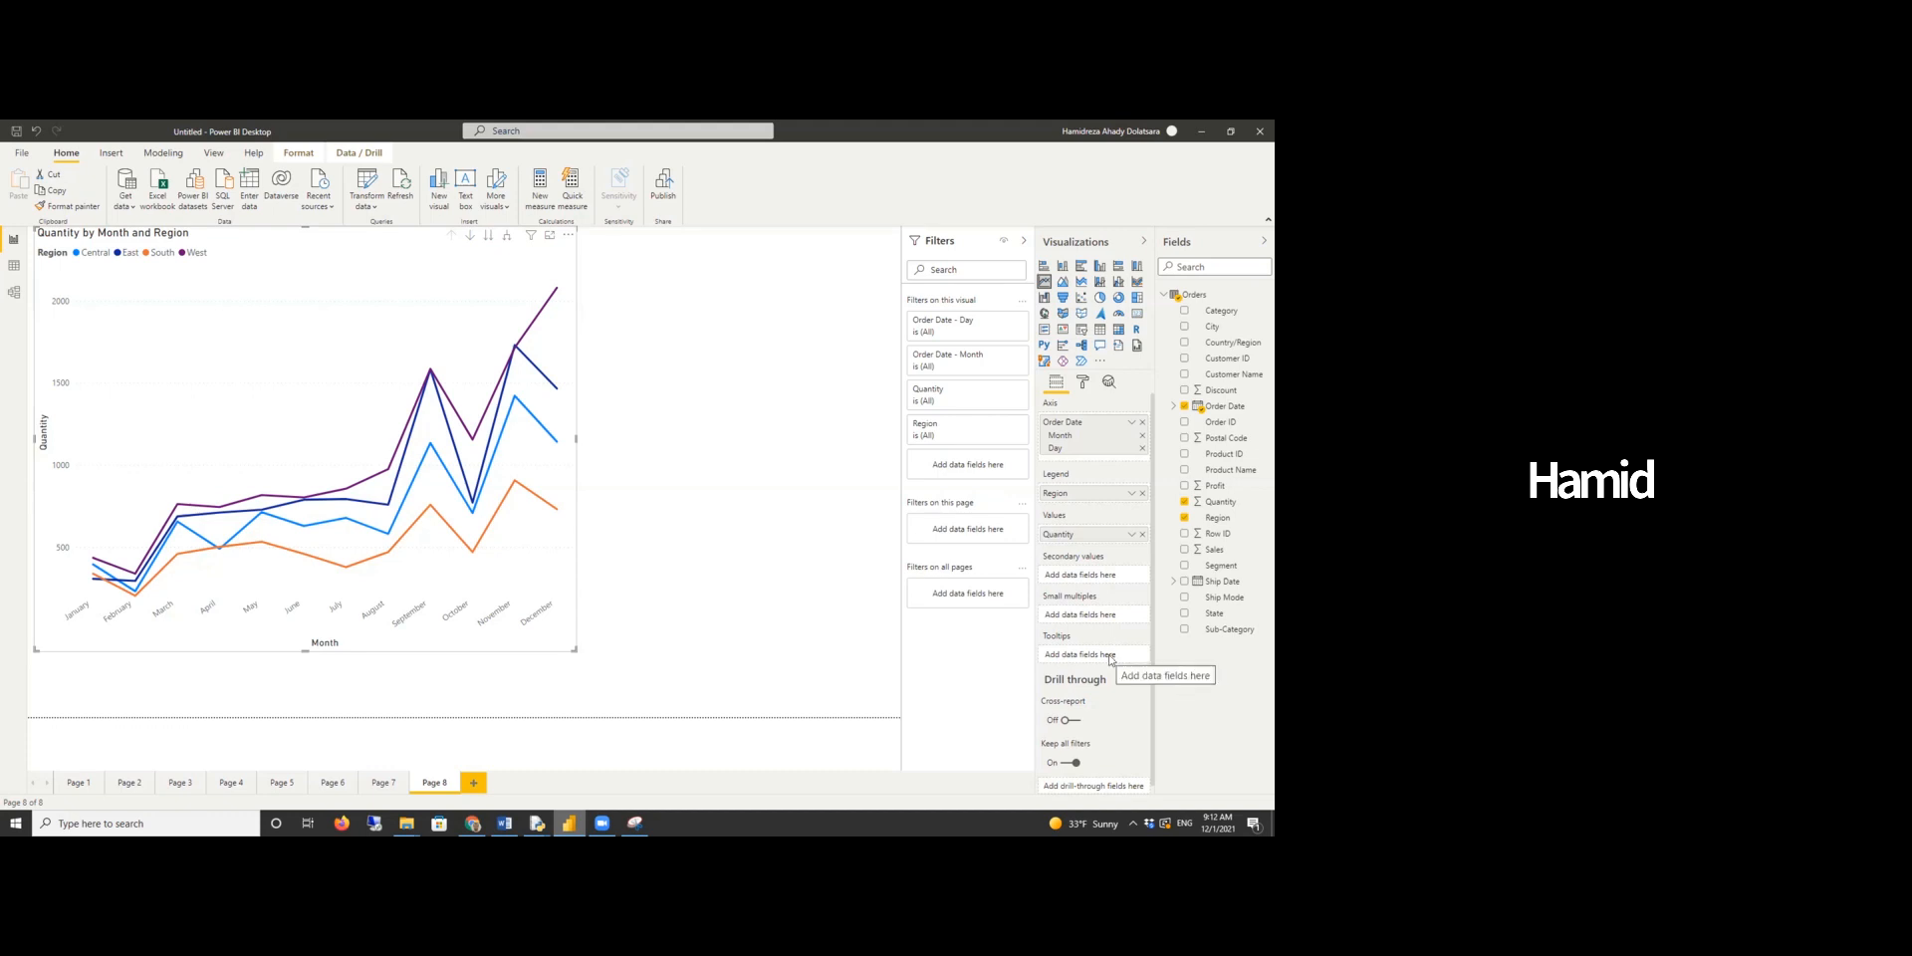
left_click_drag(1135, 668, 1086, 654)
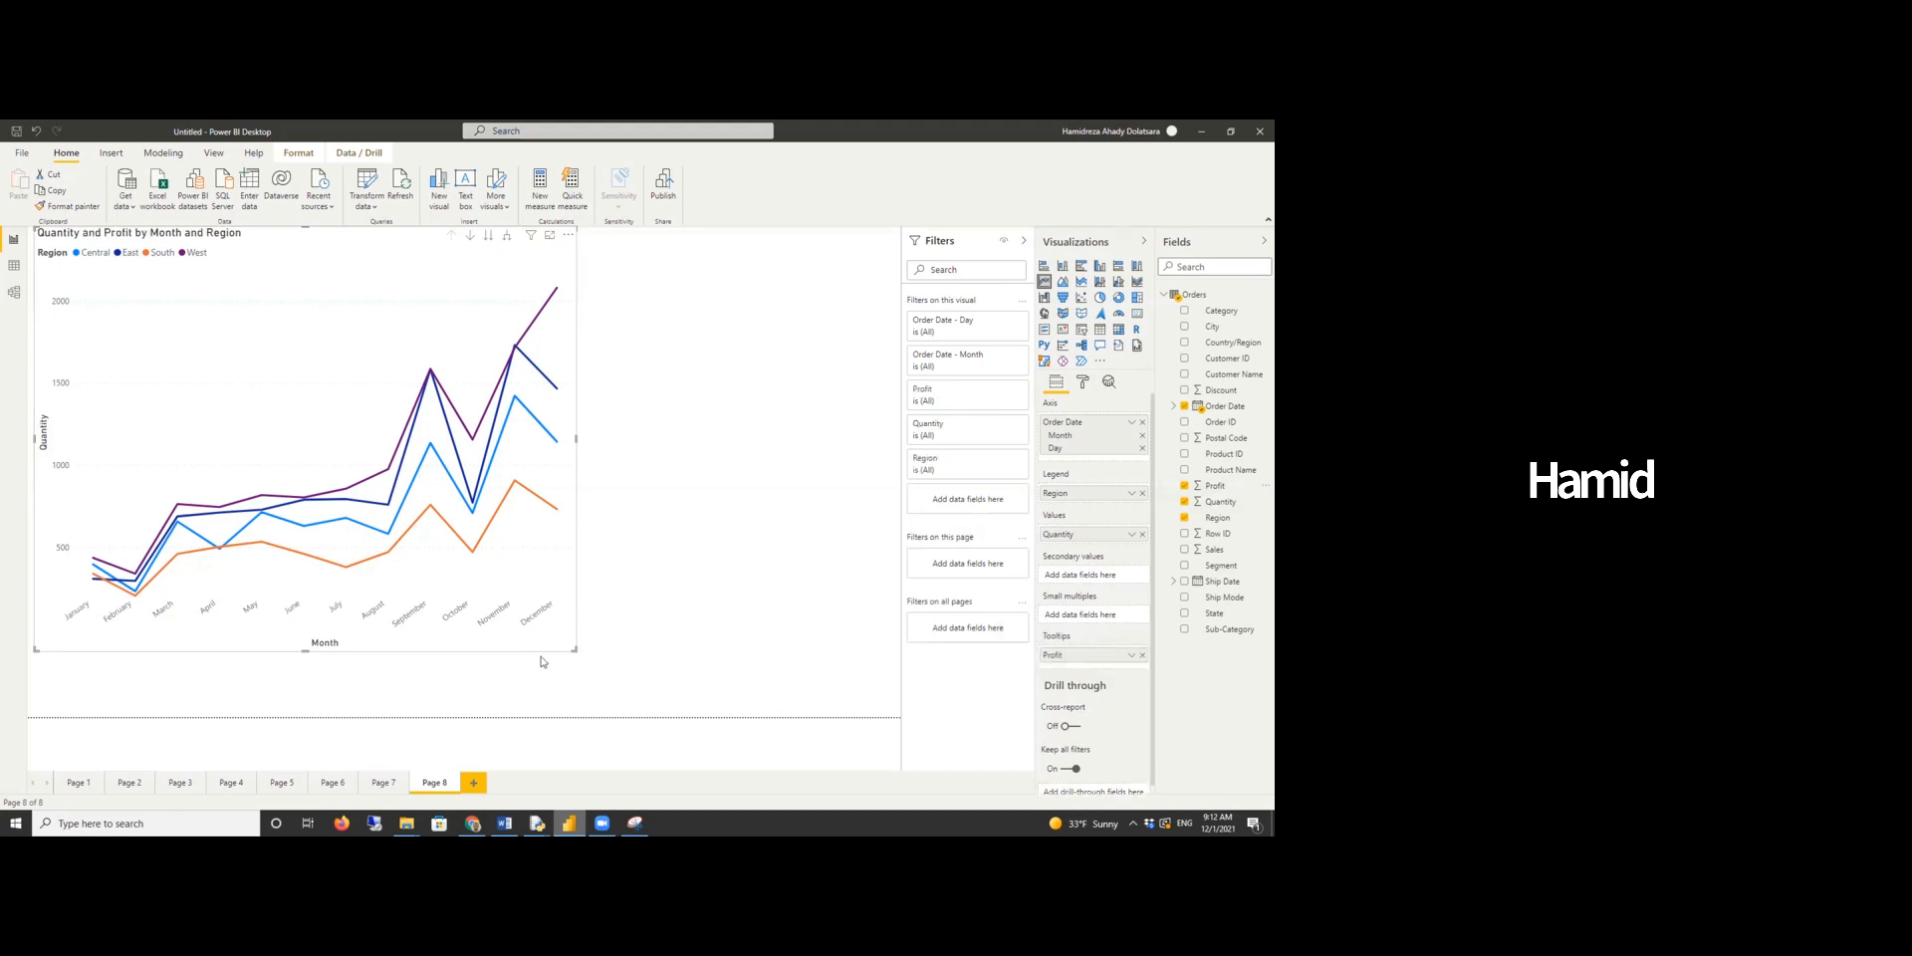
mouse_move(390, 556)
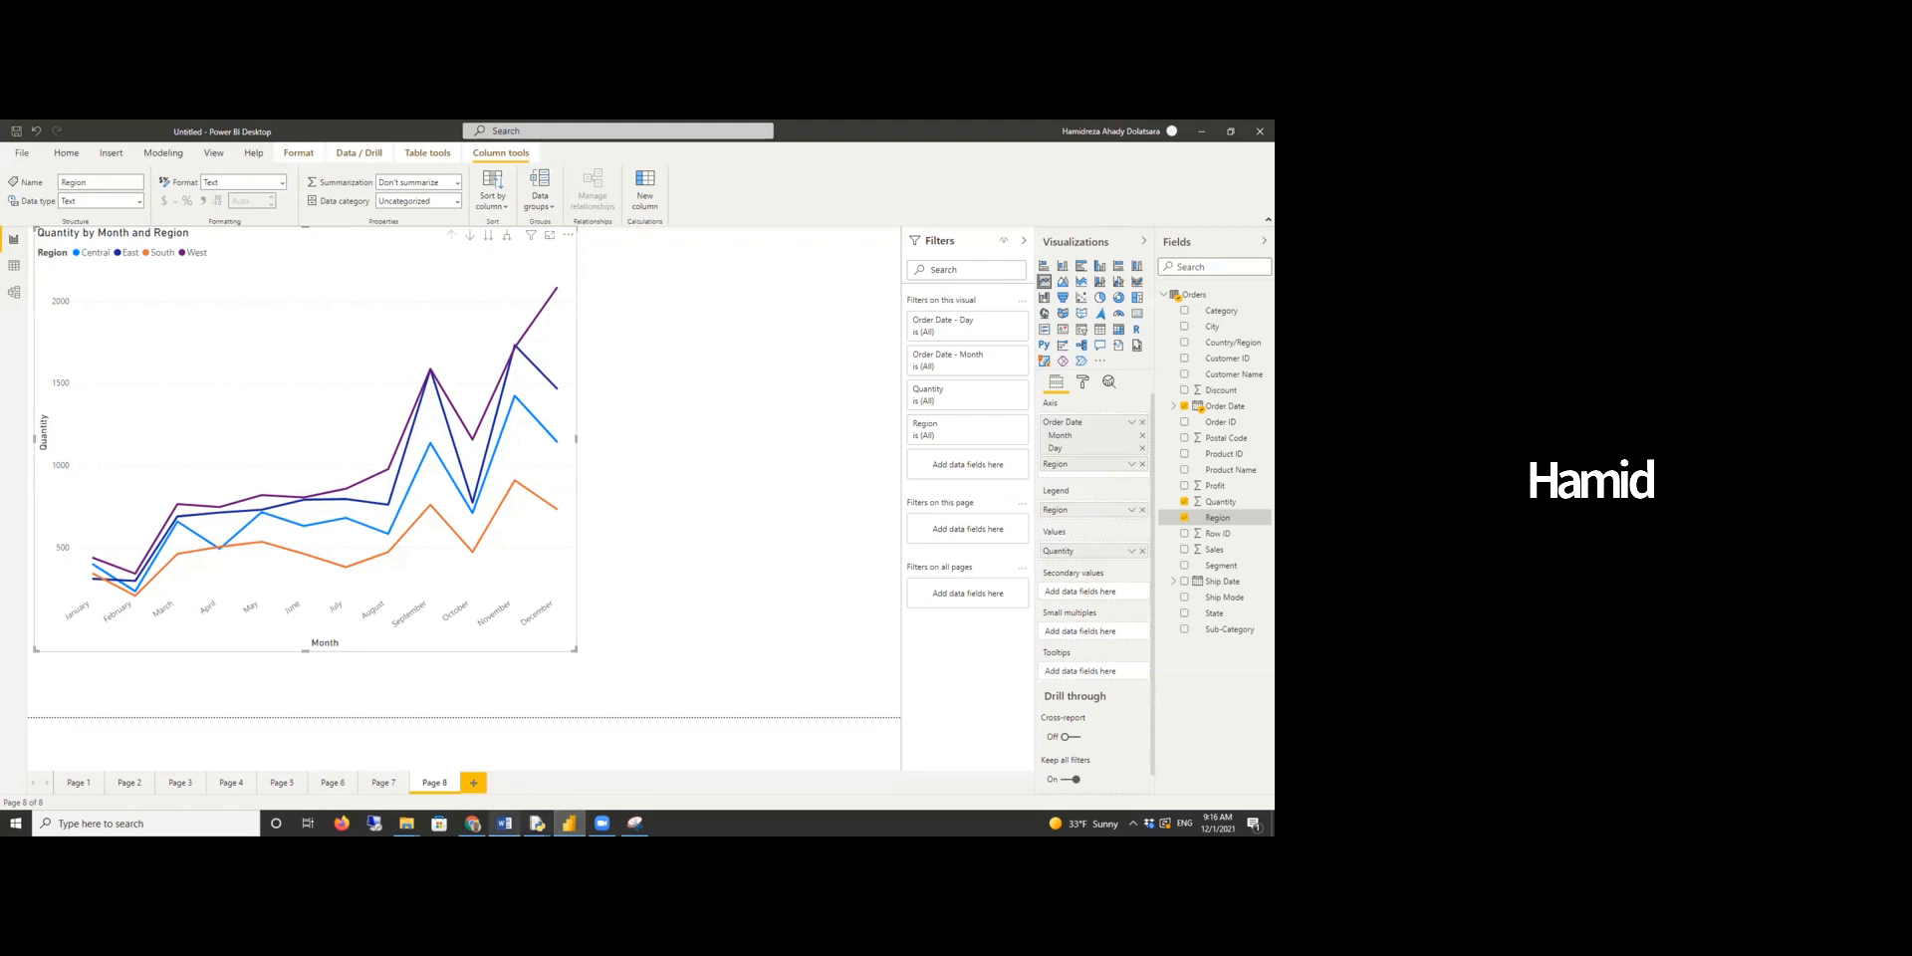
- Switch to the Word report and read the question on annual sales and profit changes by region
left_click(504, 824)
scroll(516, 601, "down", 10)
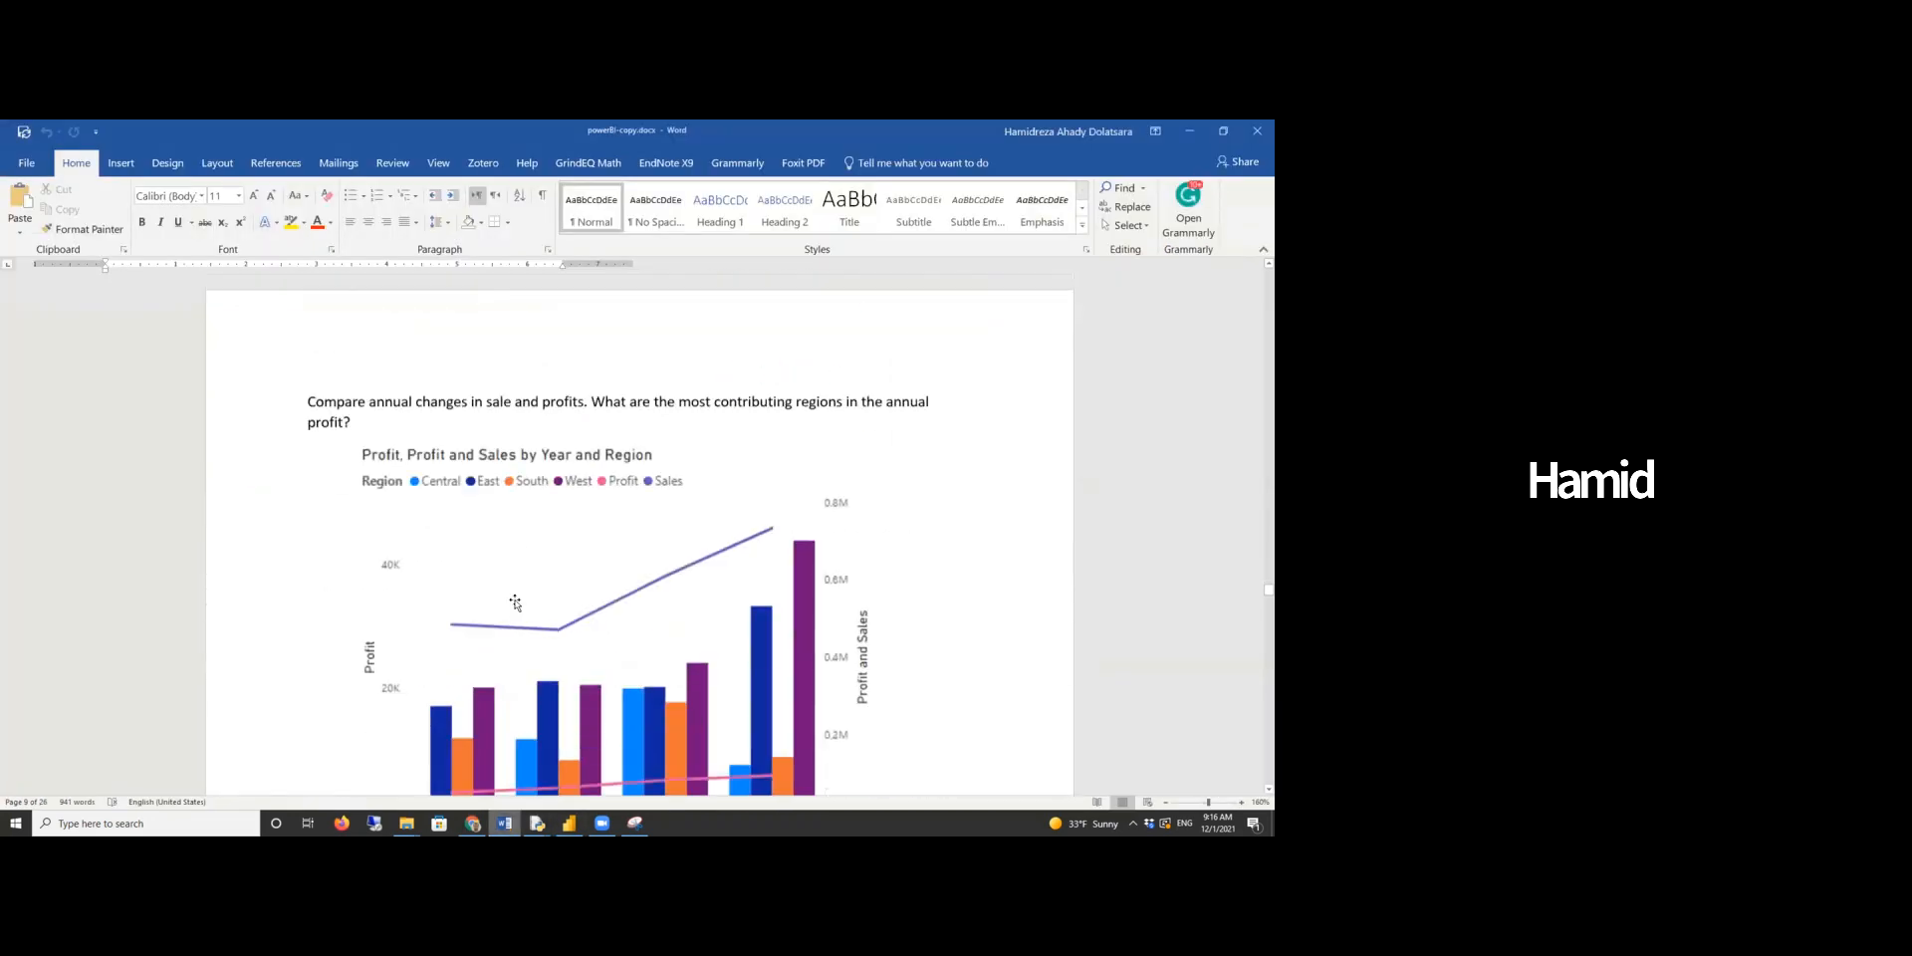
scroll(516, 600, "down", 1)
scroll(502, 518, "up", 1)
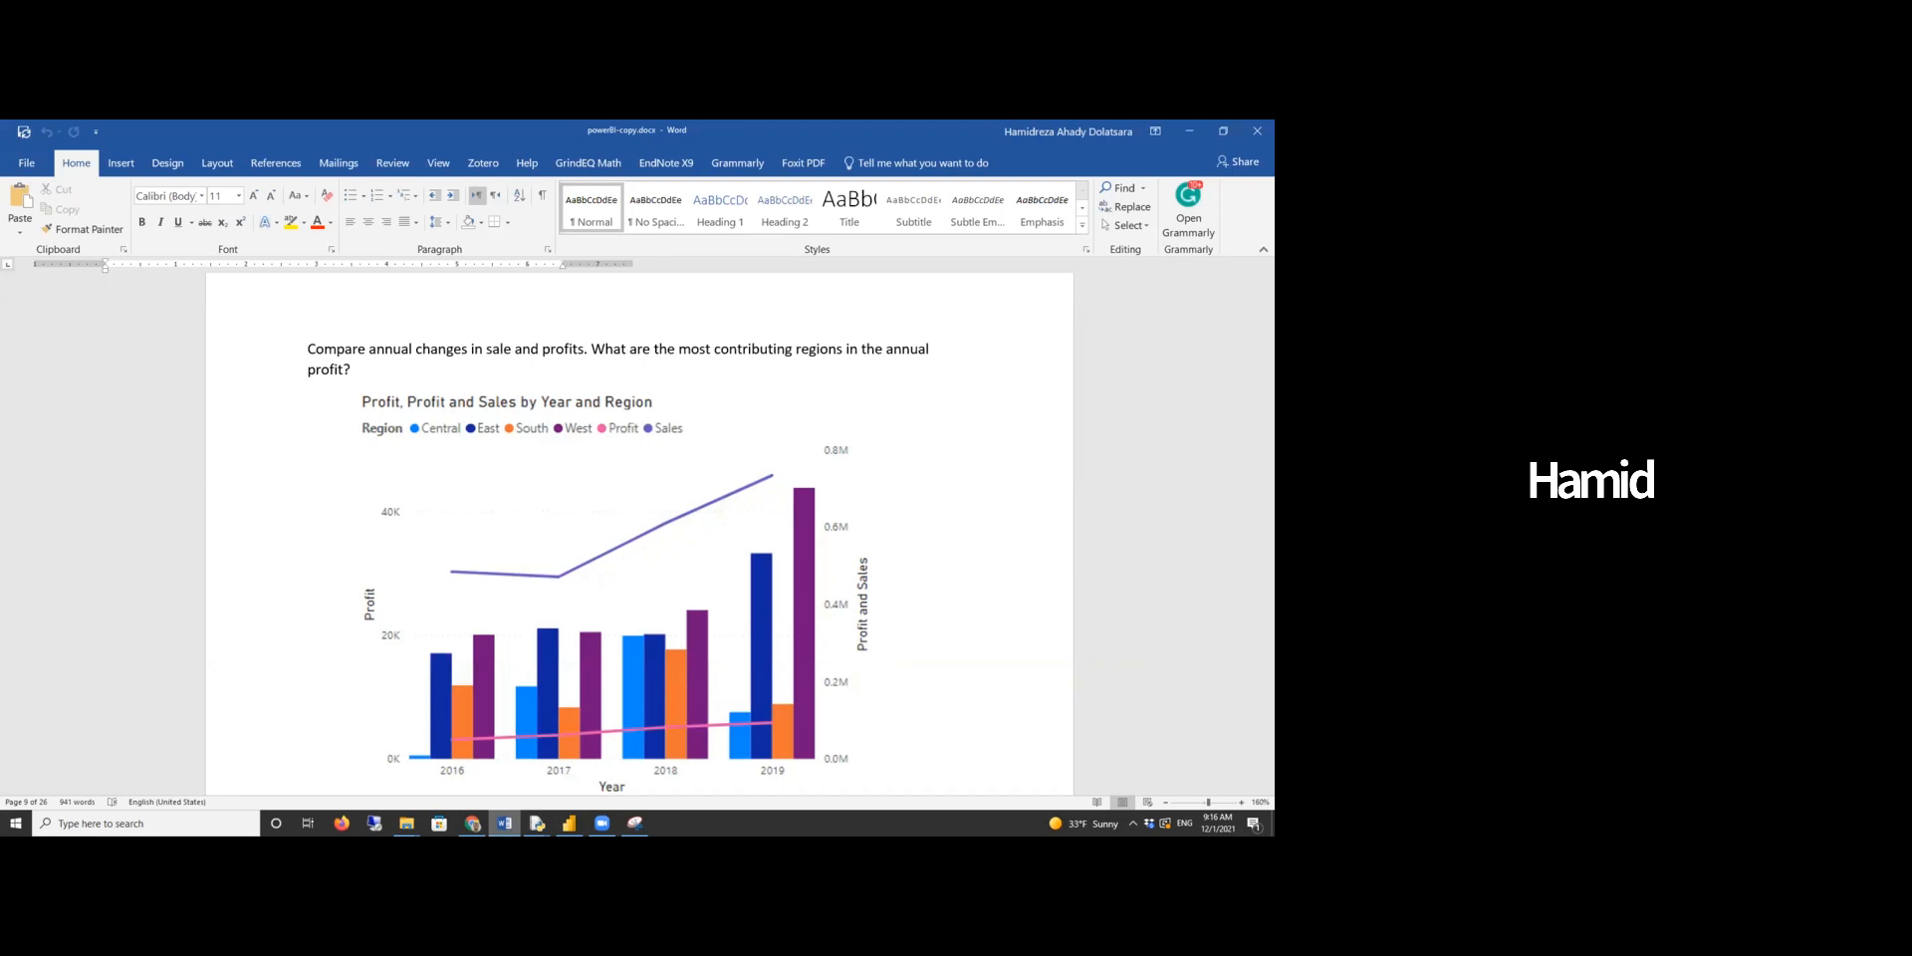
- Switch to Power BI, add a new report page and place a line and clustered column chart on it
left_click(568, 822)
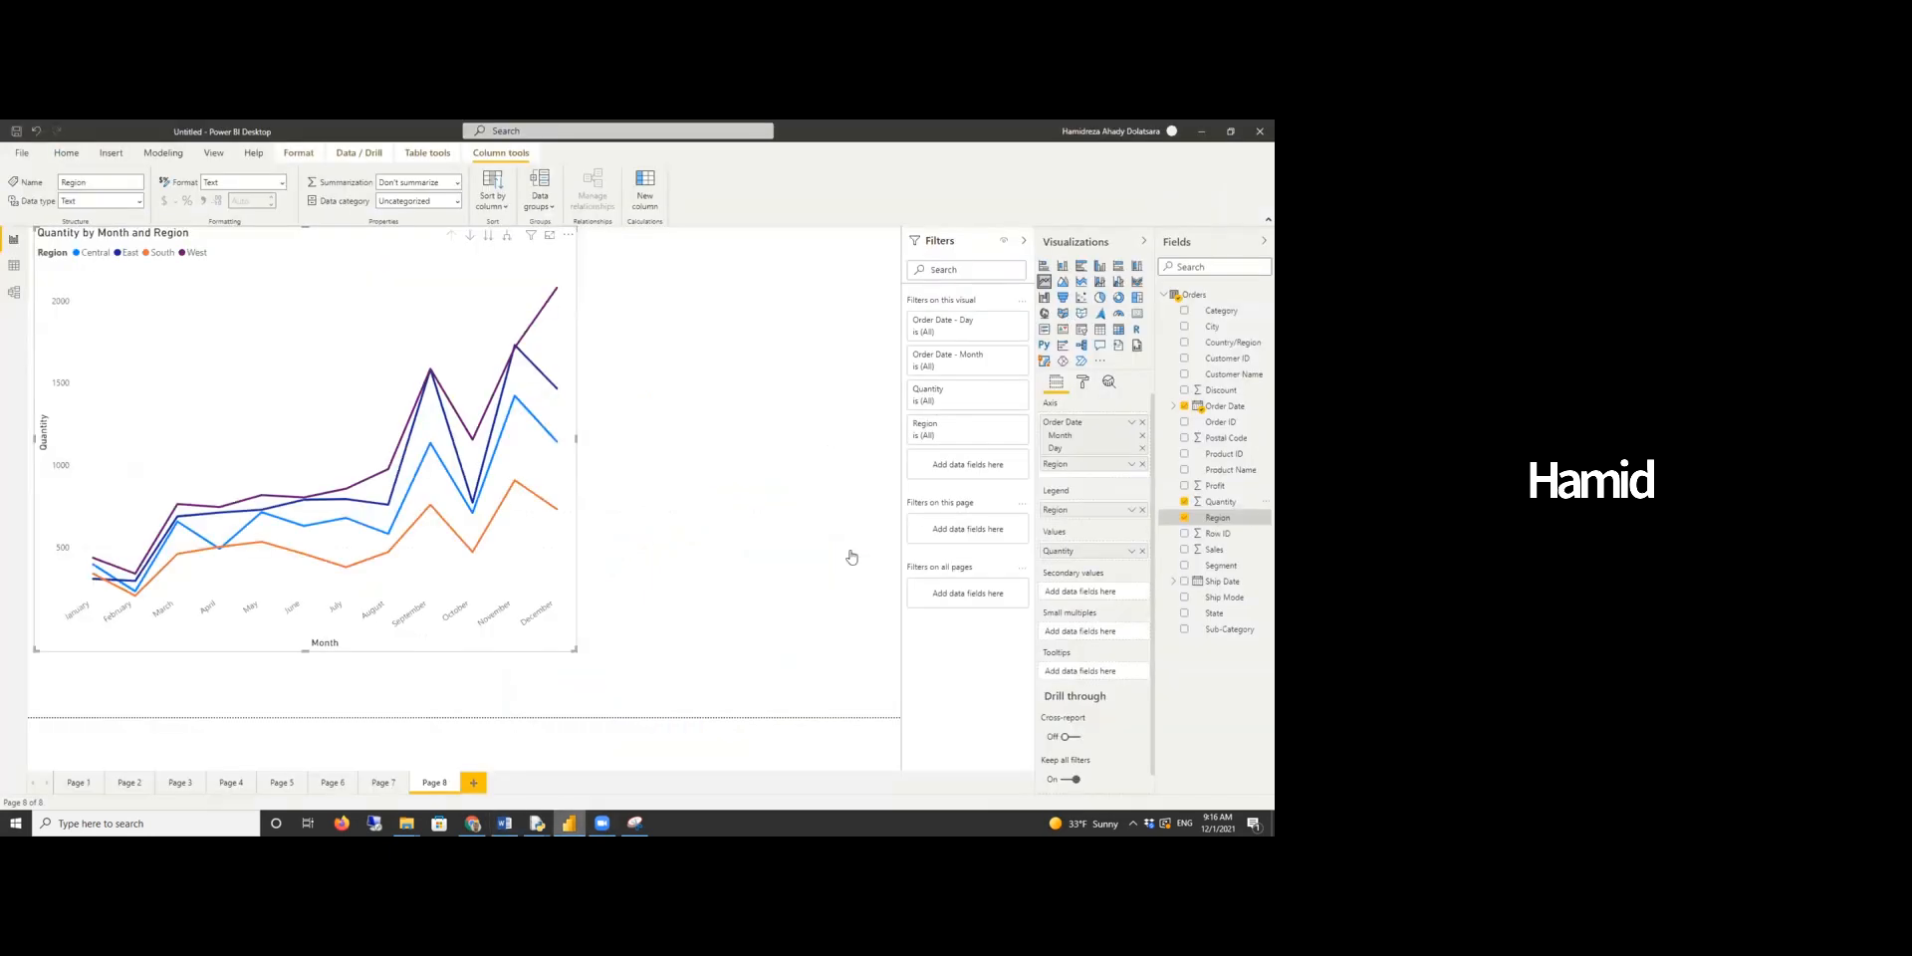
left_click(475, 782)
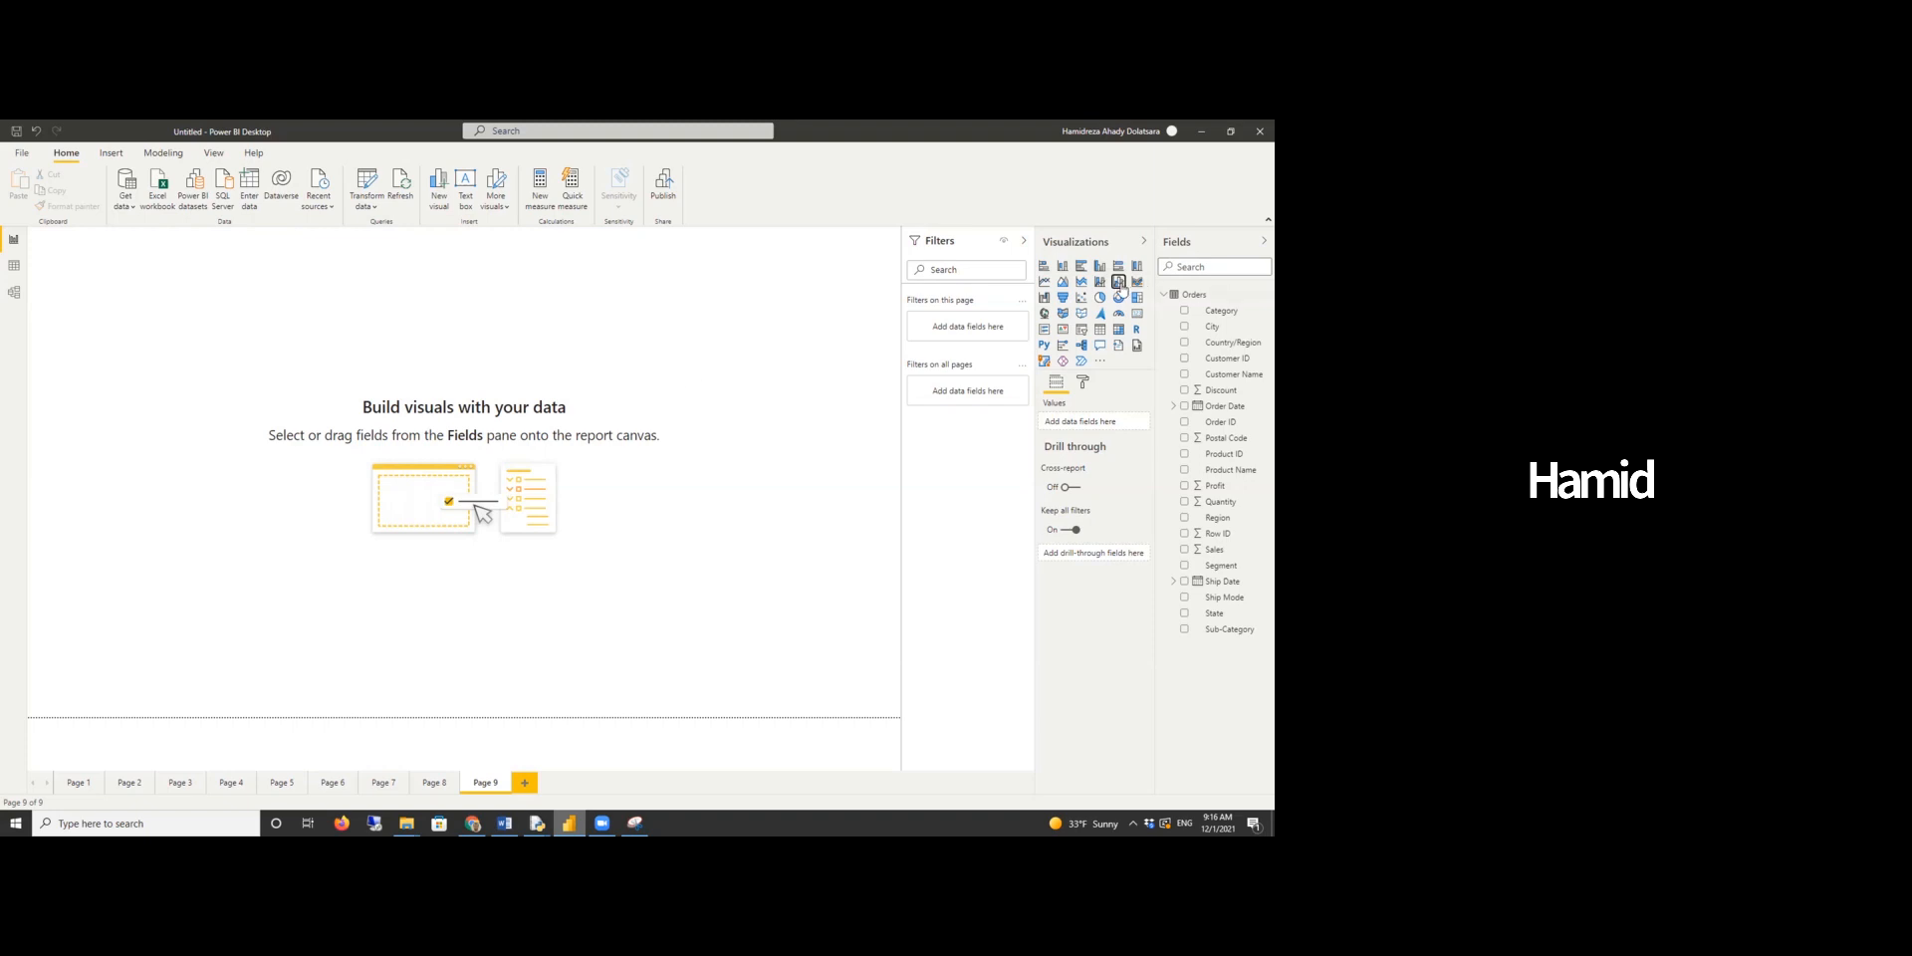
left_click(1118, 283)
left_click_drag(223, 412, 539, 655)
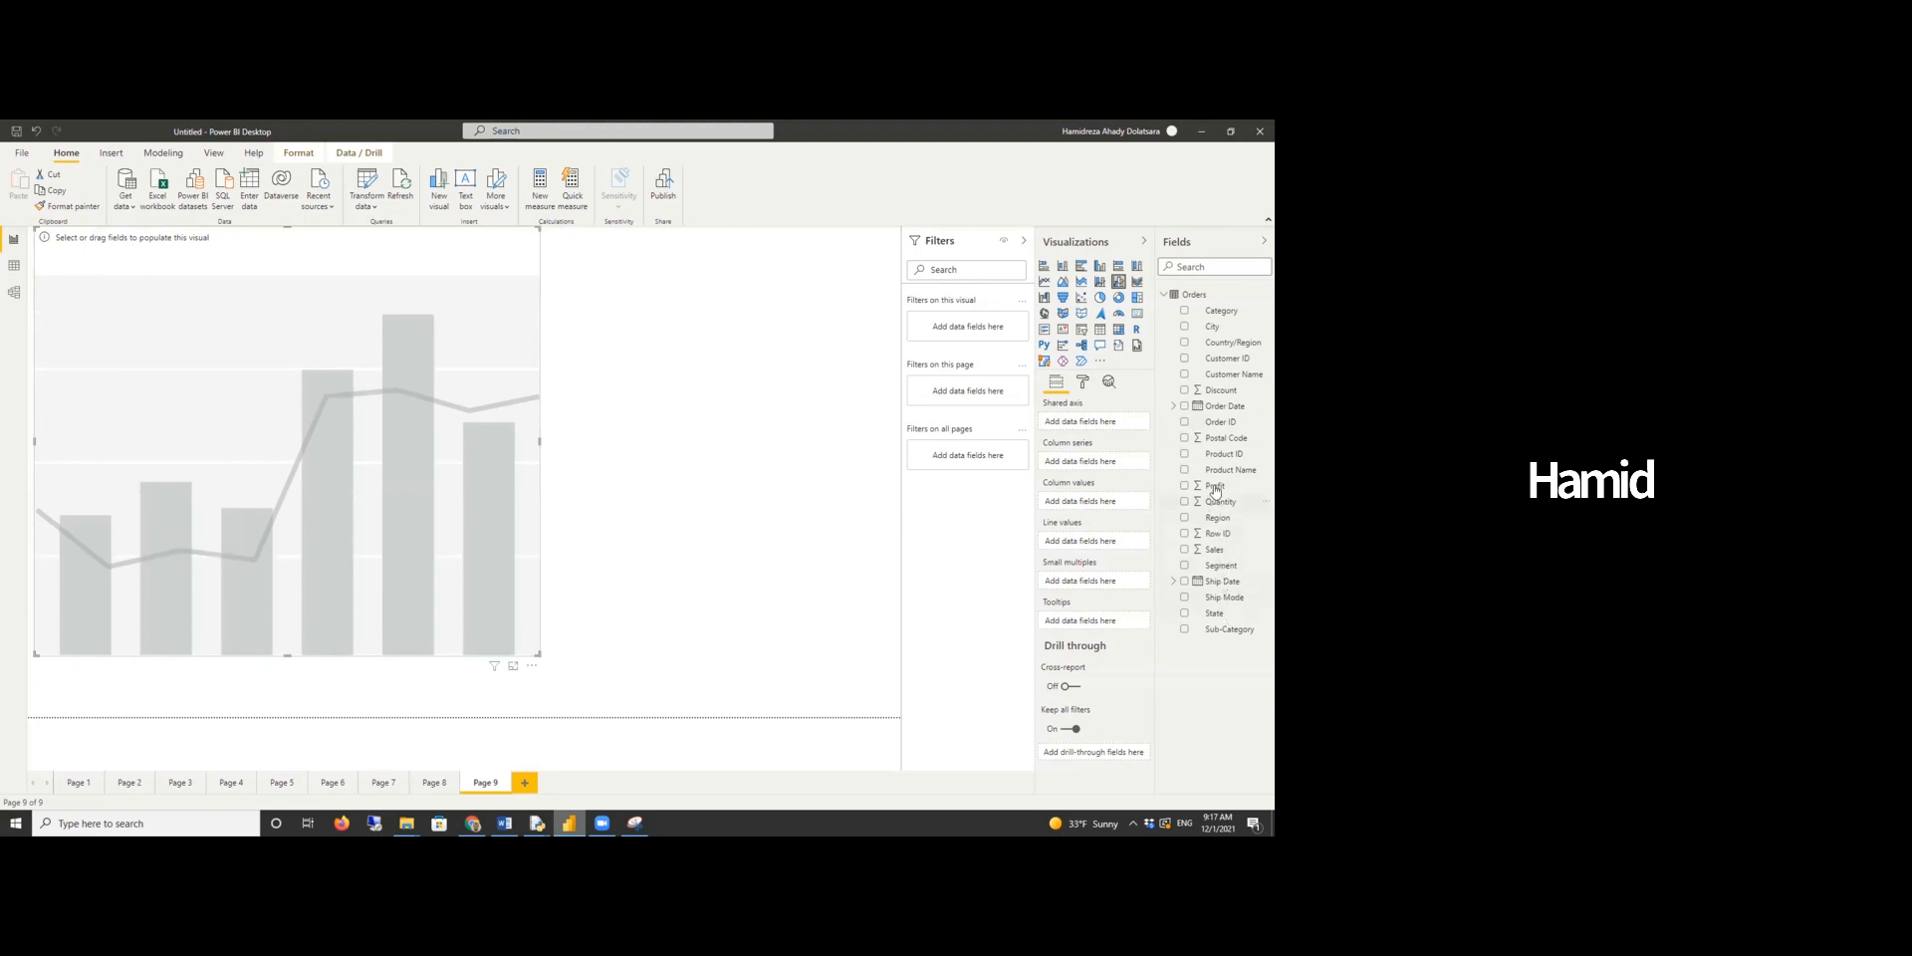
- Populate the chart with Order Date on the shared axis, Region as column series, Profit as columns, and Profit and Sales as lines
left_click_drag(1108, 422, 1103, 424)
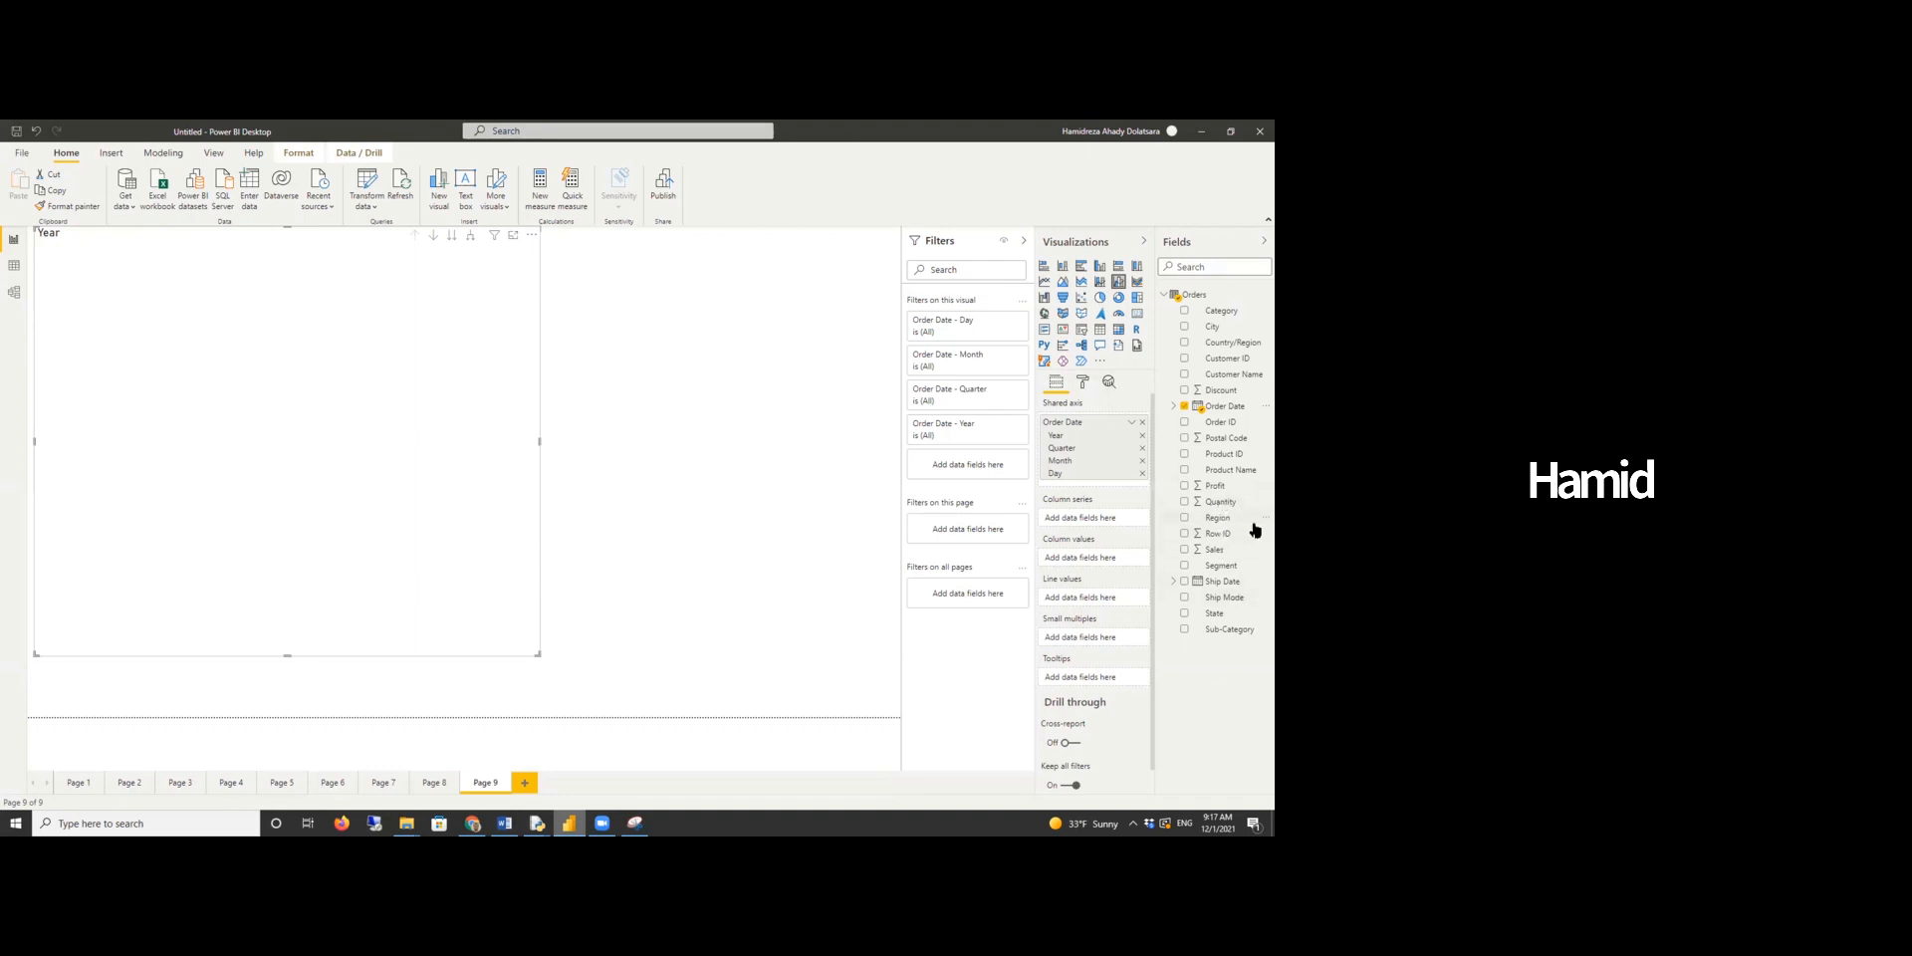
left_click_drag(1219, 518, 1113, 559)
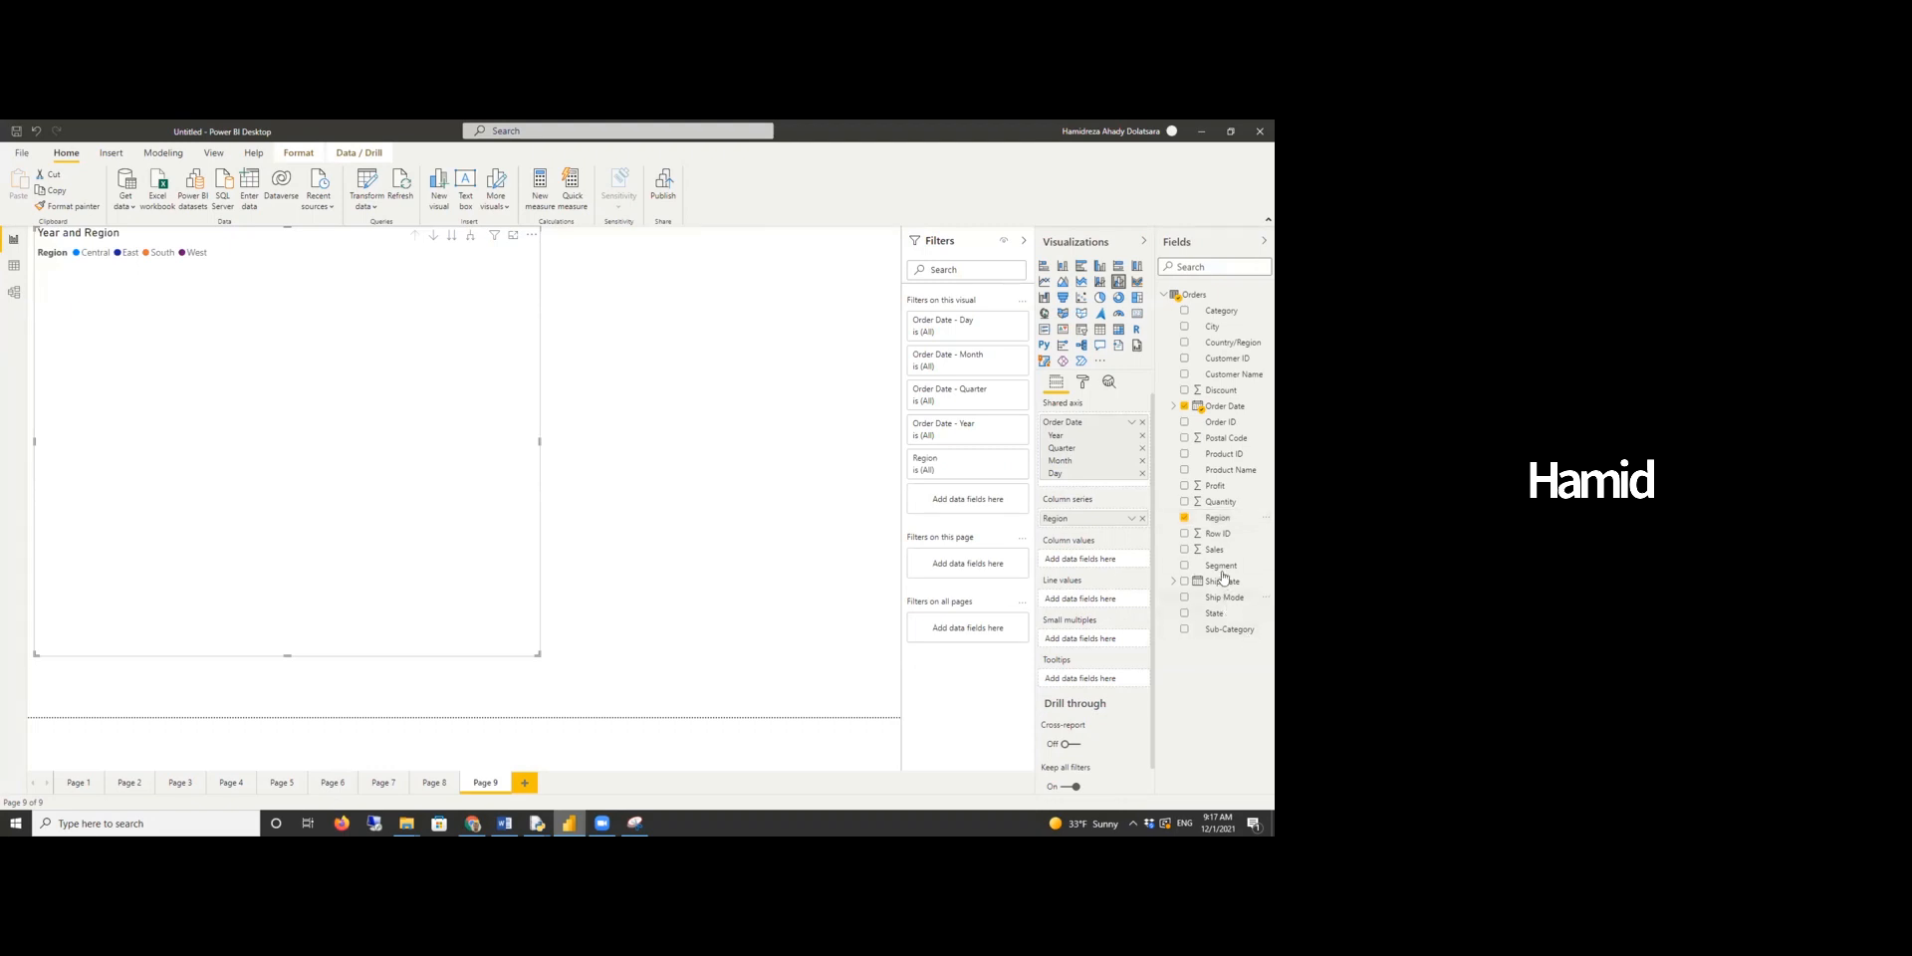
left_click_drag(1215, 486, 1121, 559)
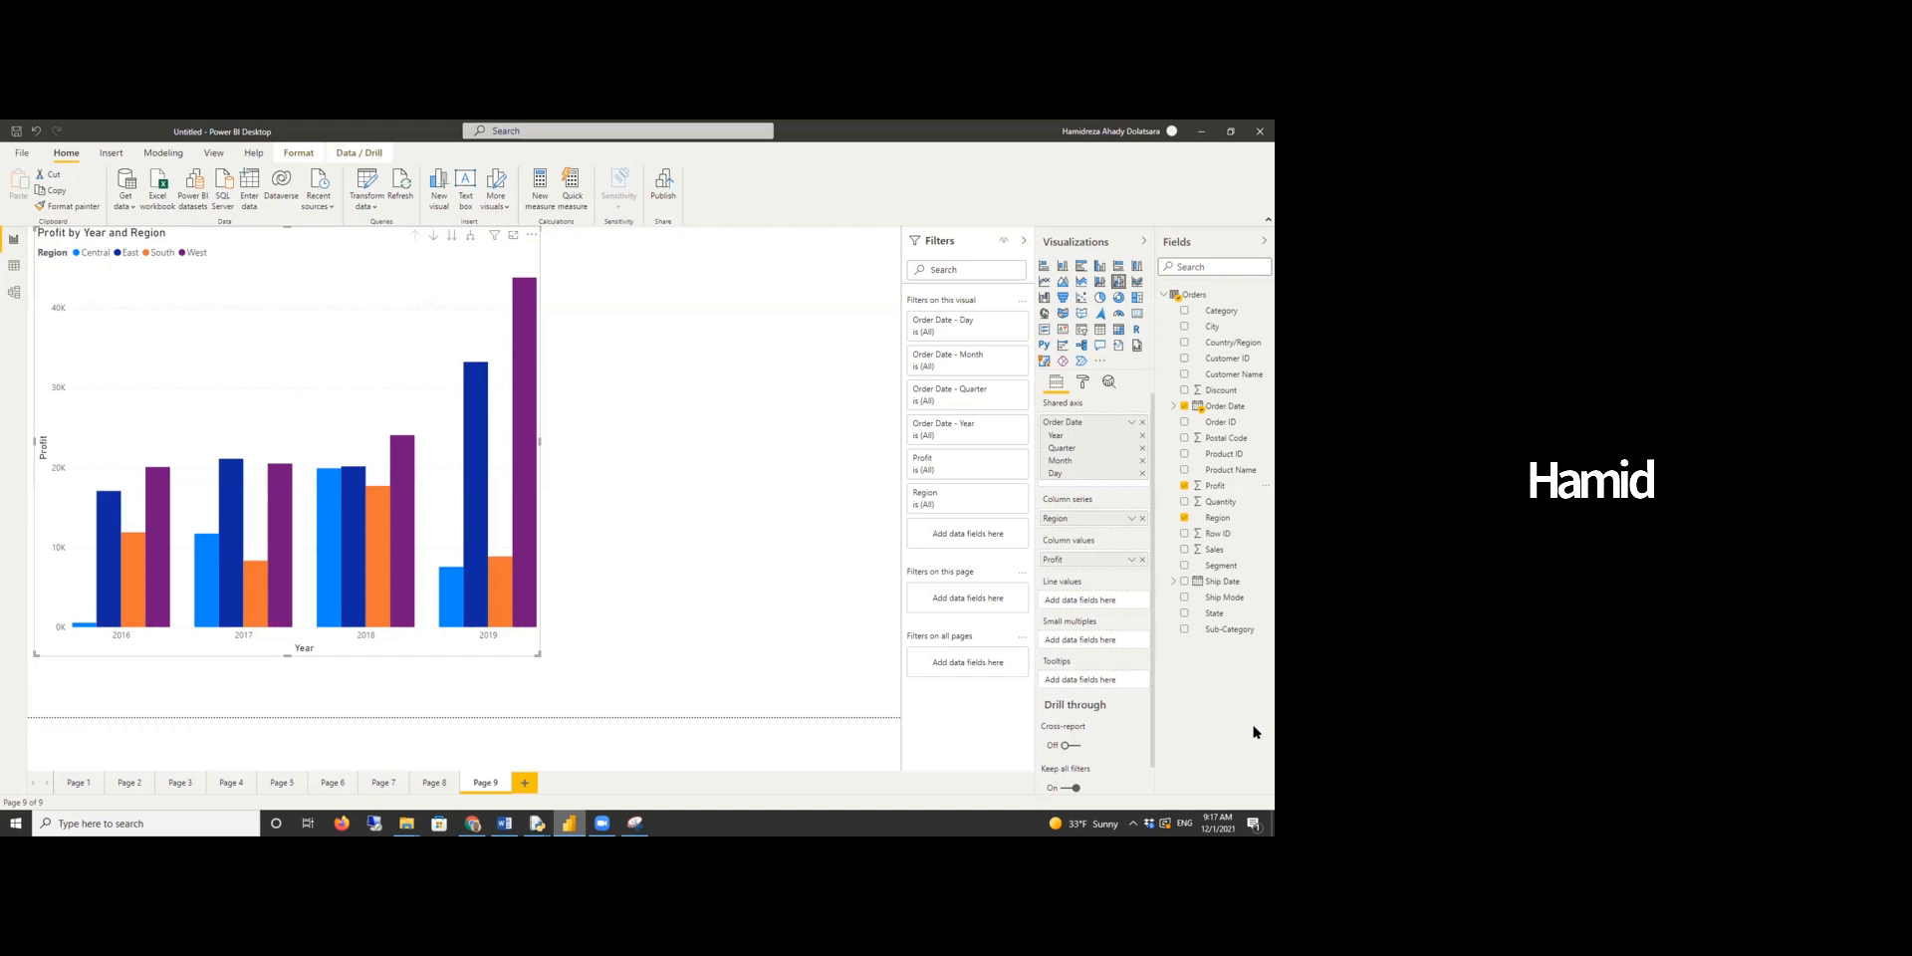
left_click_drag(1206, 496, 1092, 599)
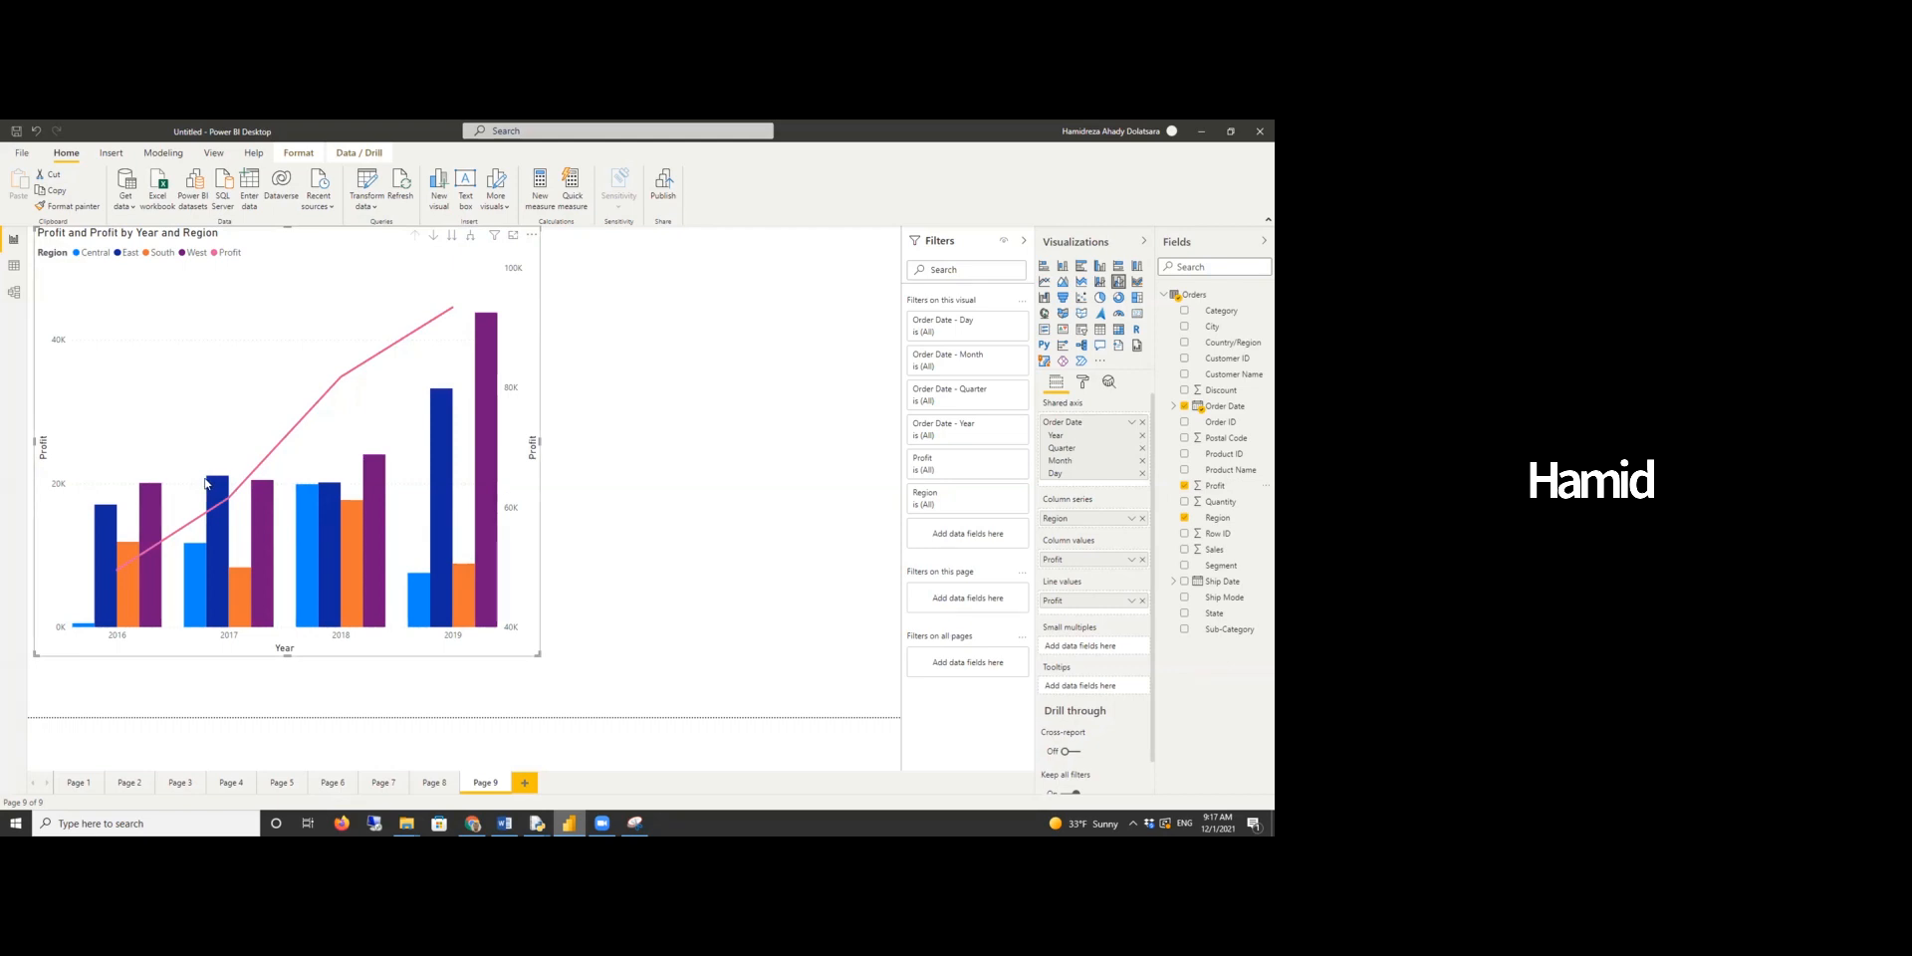
mouse_move(301, 548)
left_click_drag(1217, 550, 1119, 619)
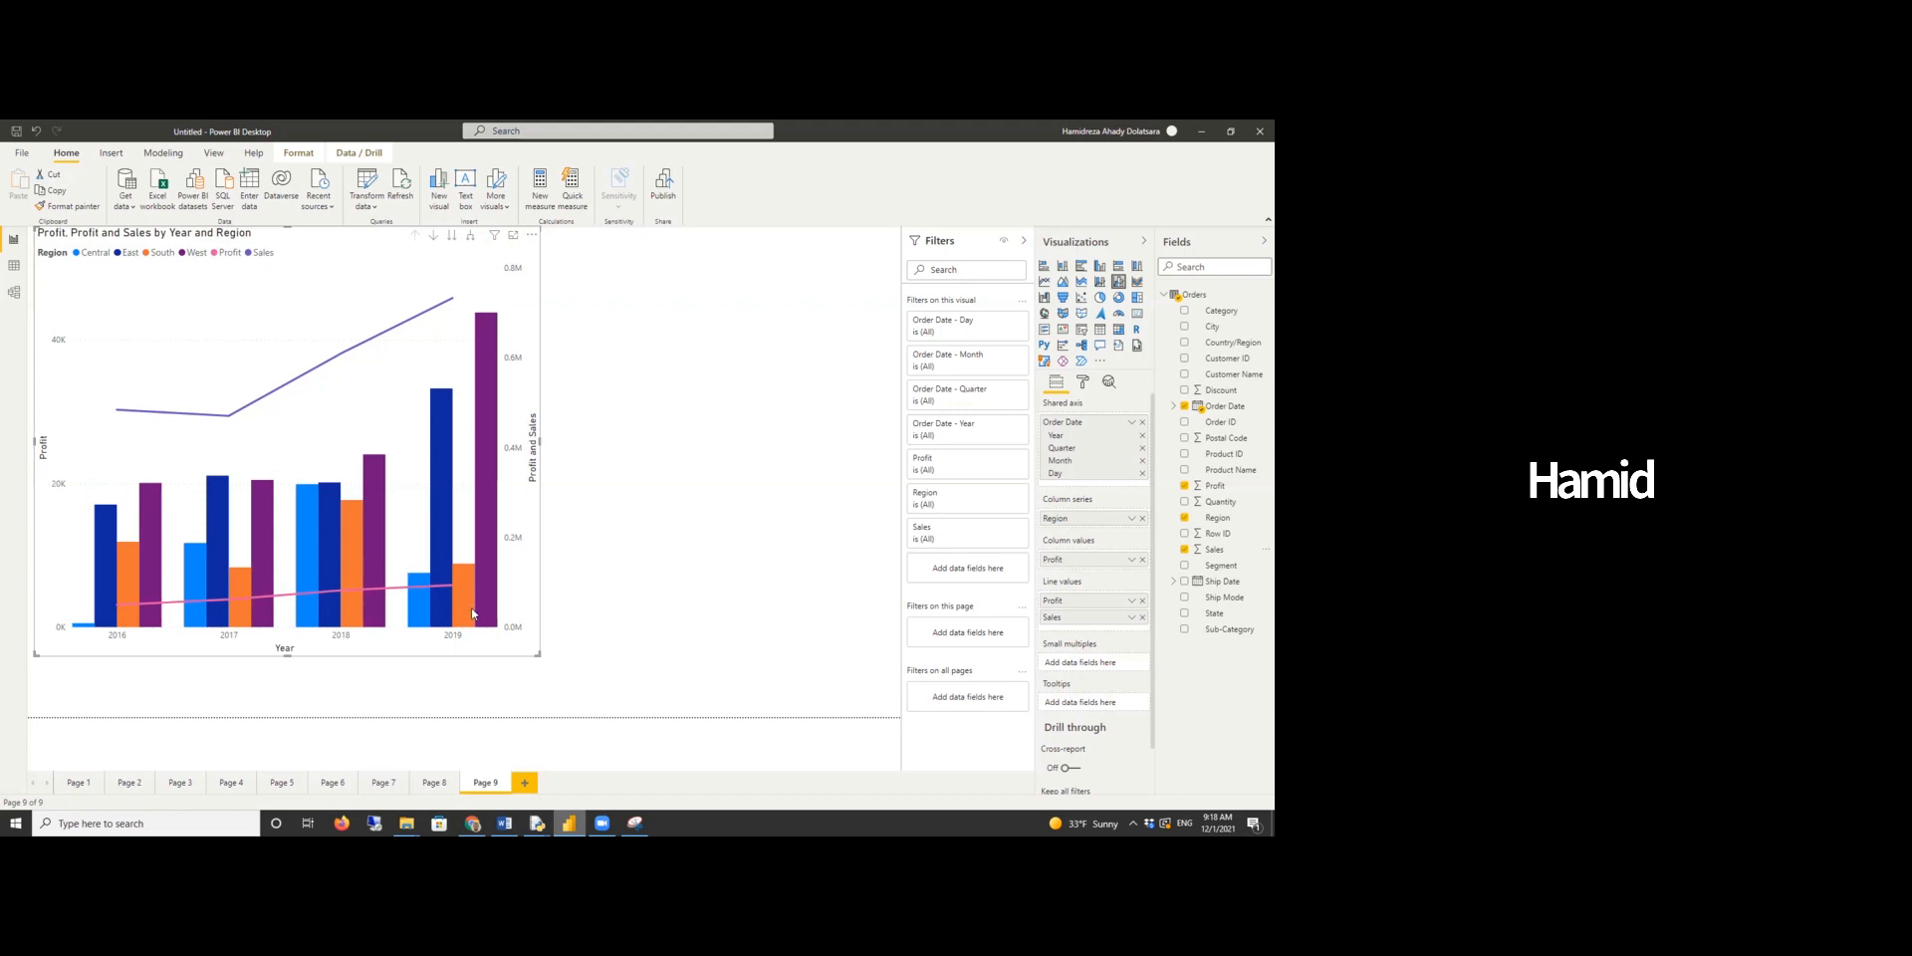
- Switch to the Word report and scroll to the question on each category's contribution to annual sales
mouse_move(484, 620)
left_click(505, 824)
scroll(615, 538, "down", 10)
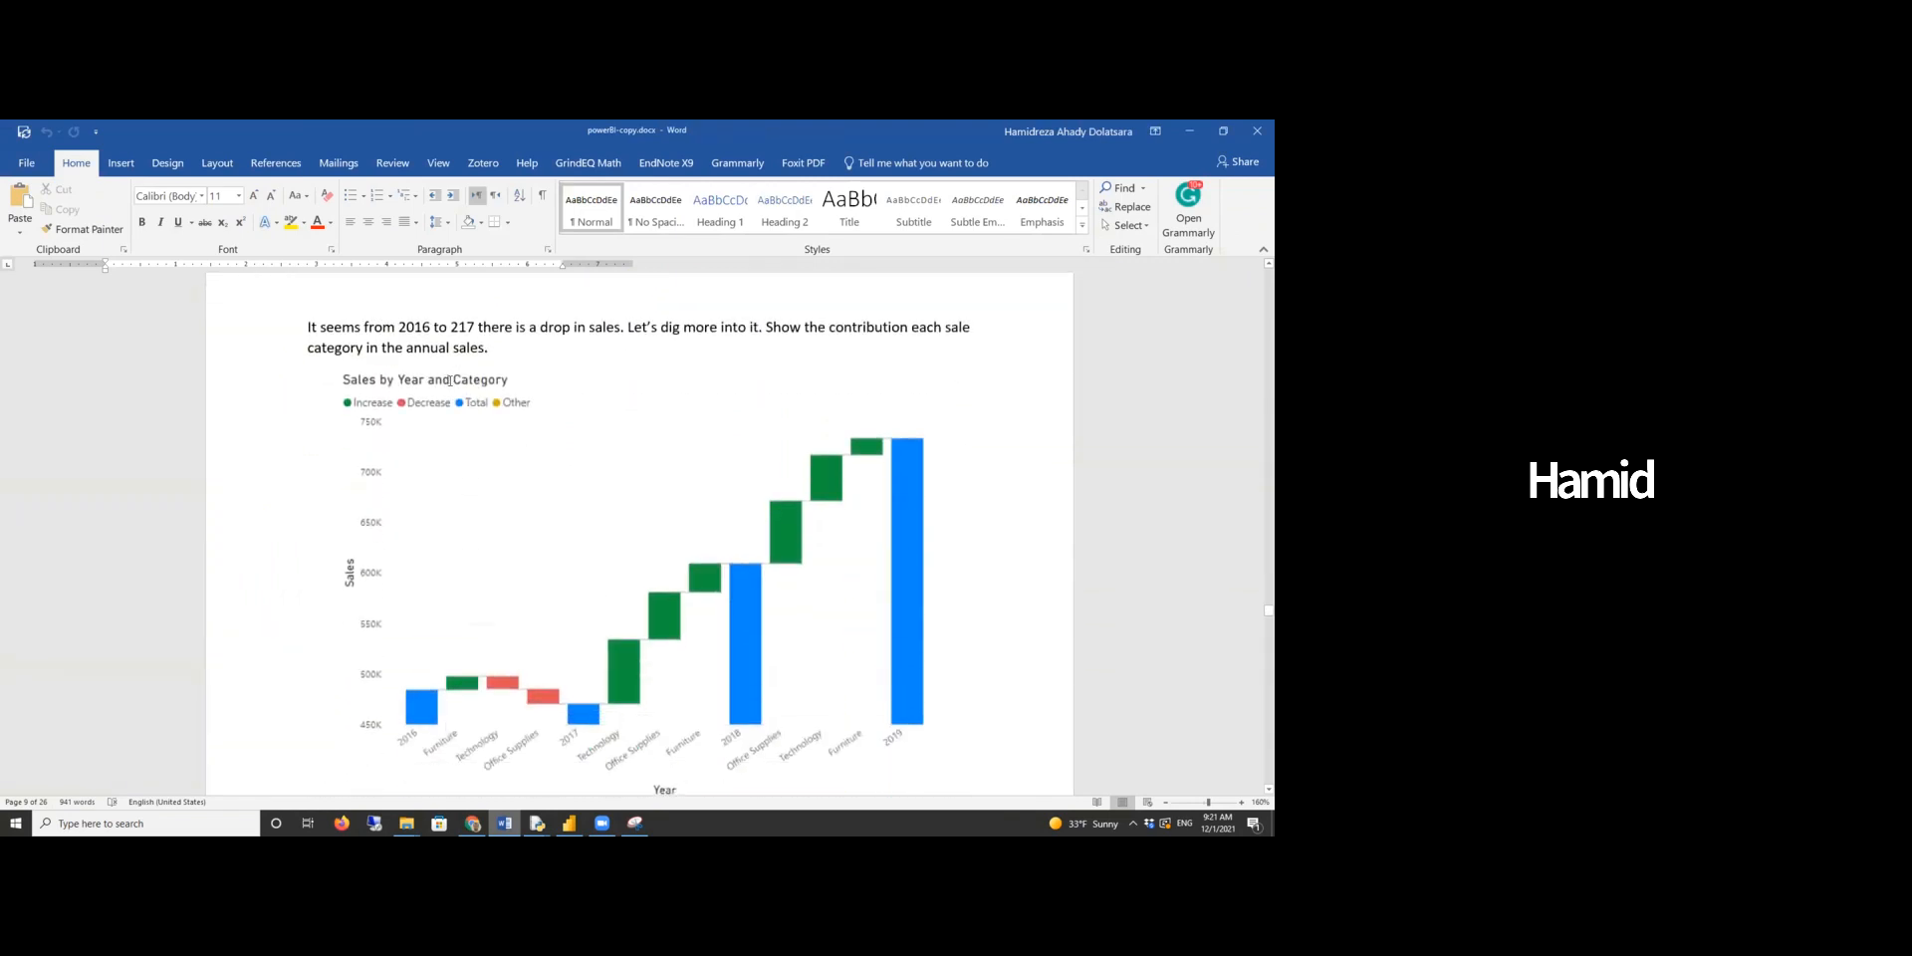
left_click(436, 328)
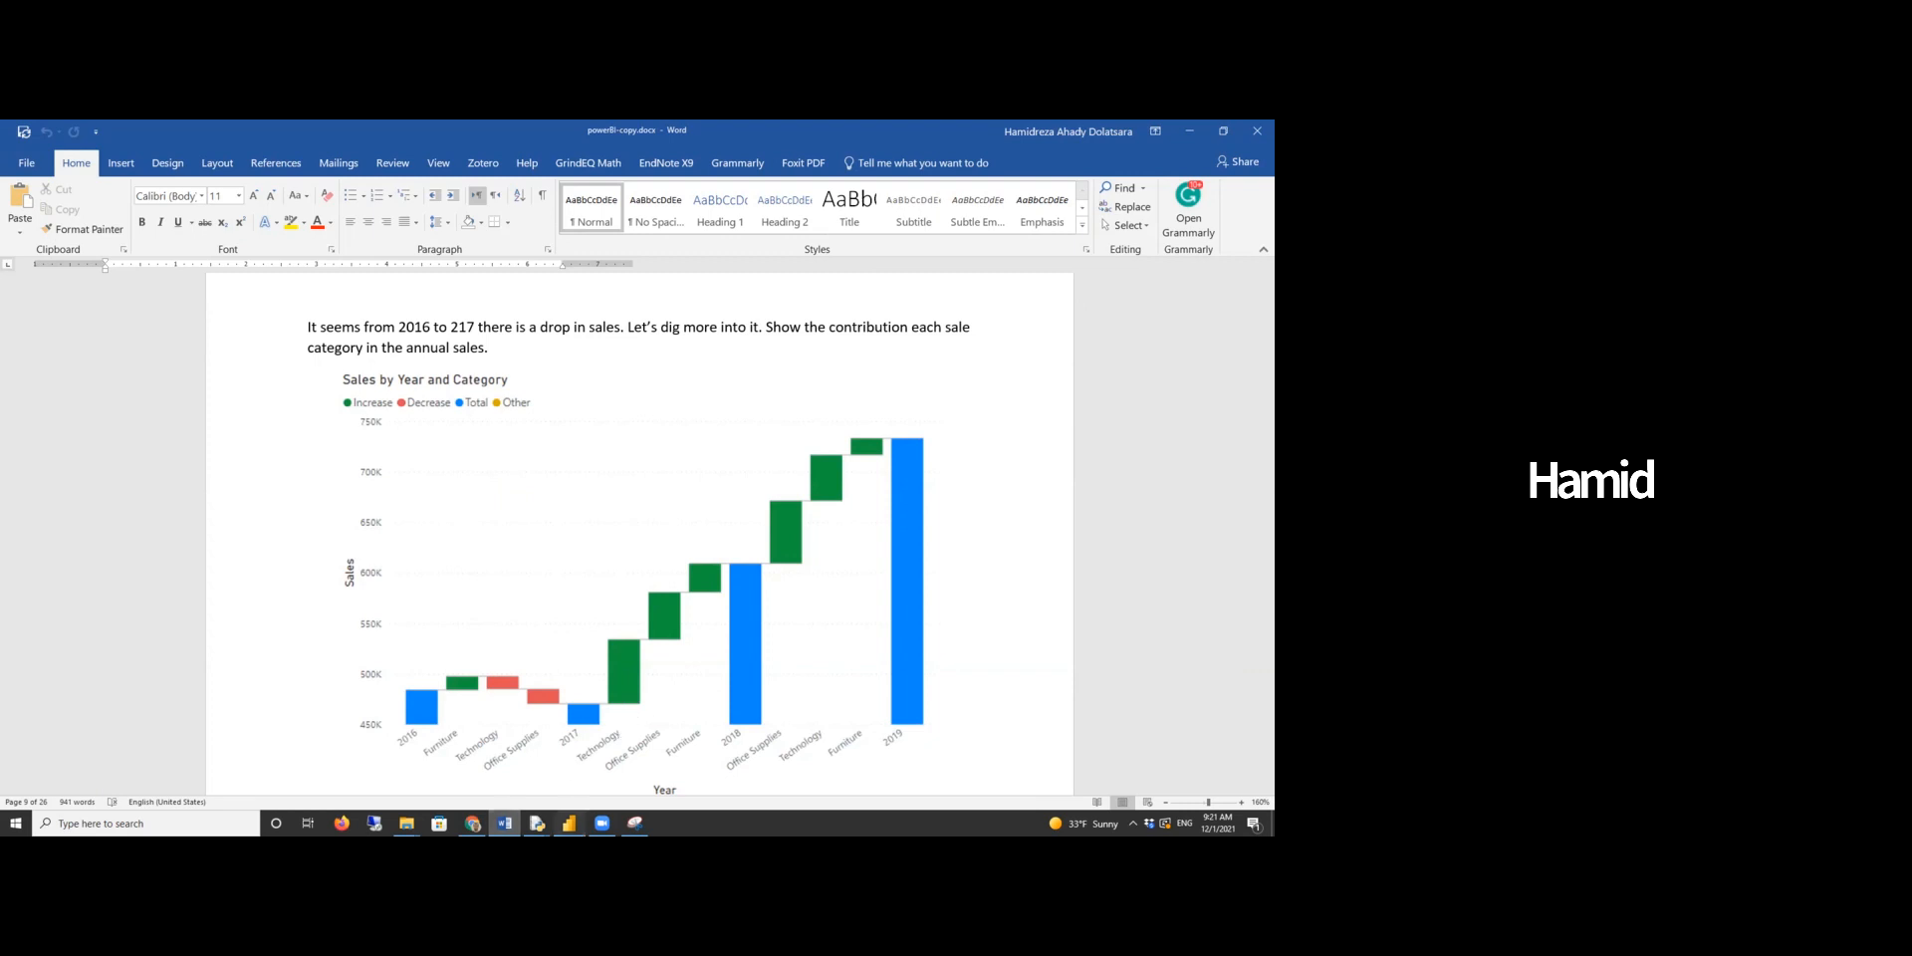
- Switch to Power BI to inspect the profit and sales chart, then return to the report
left_click(568, 823)
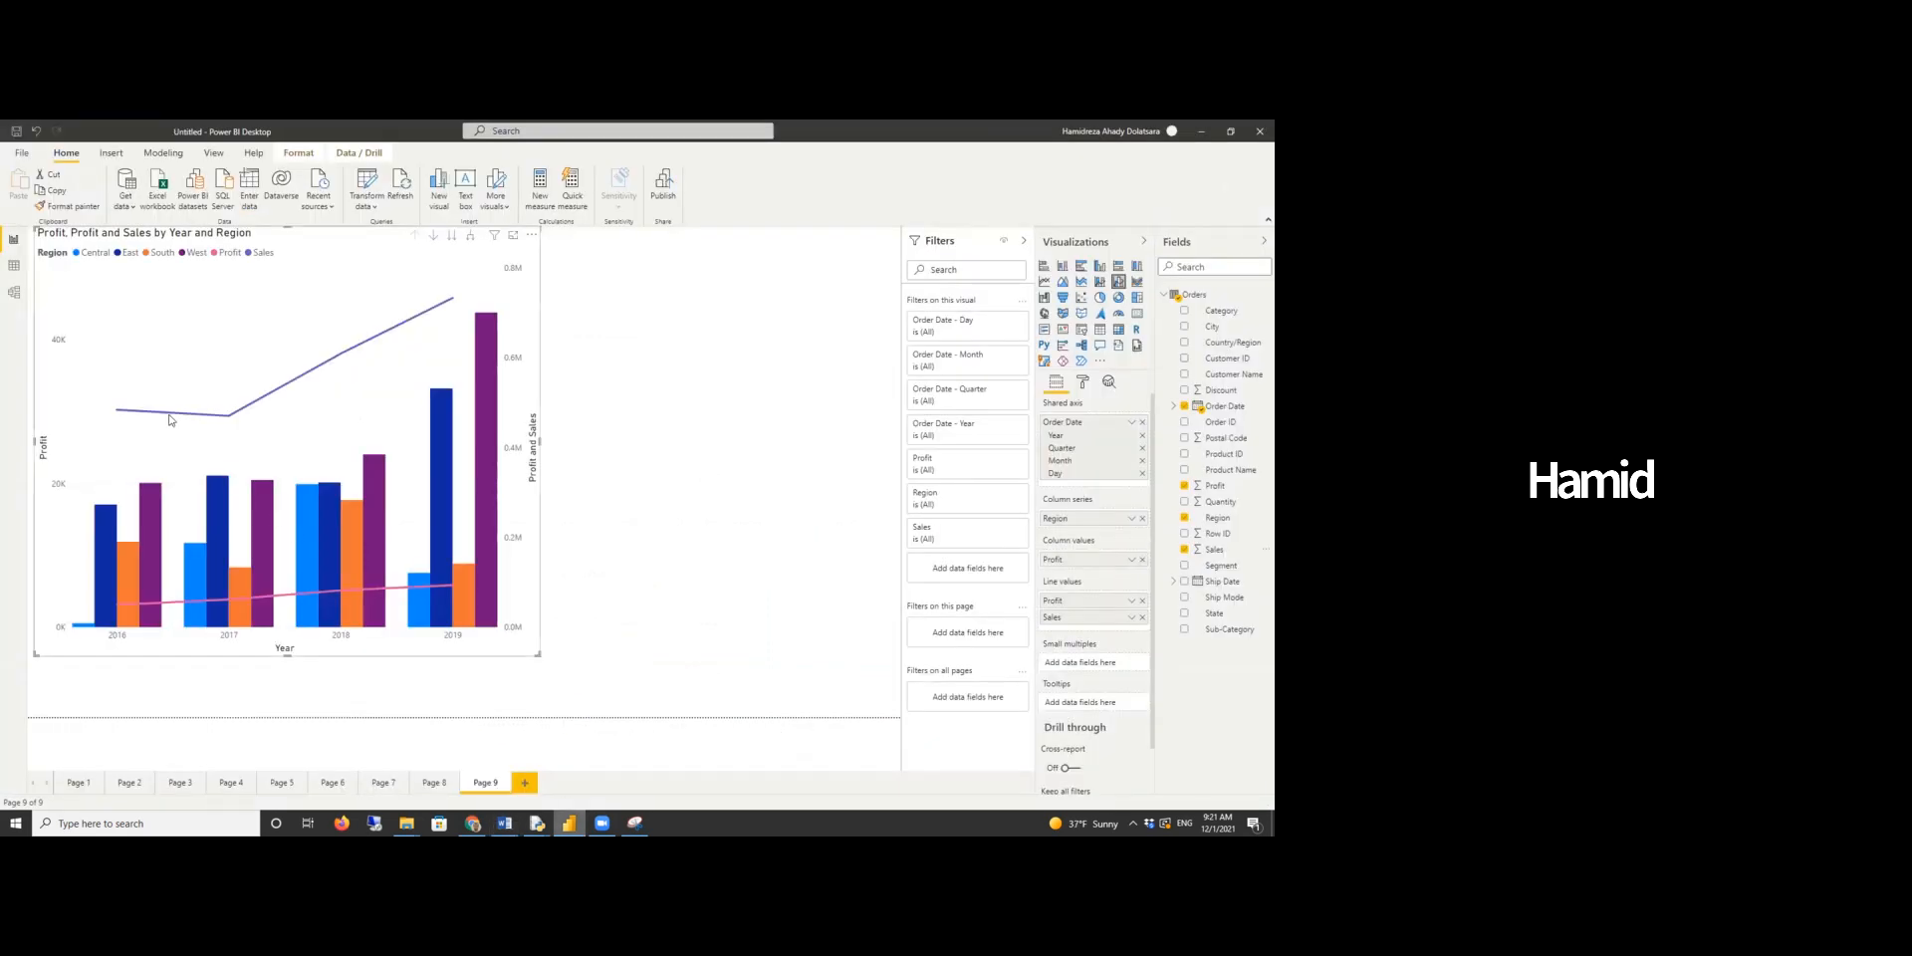
mouse_move(119, 413)
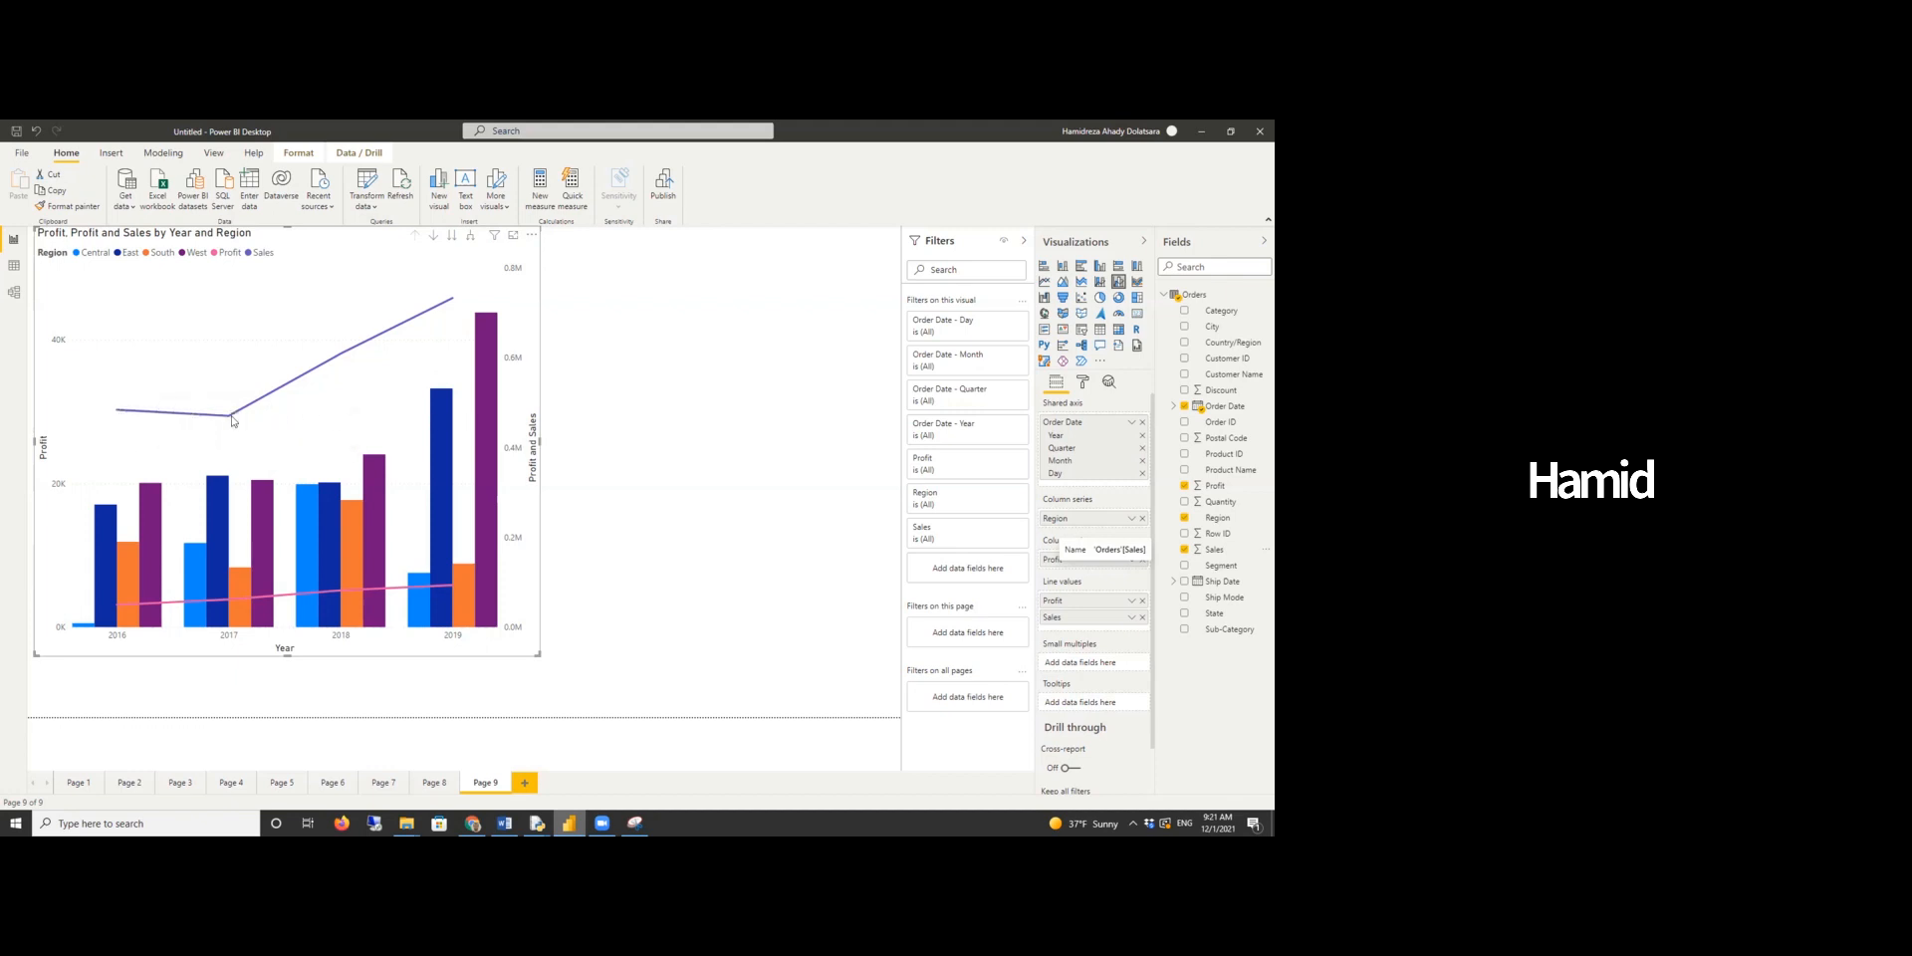
mouse_move(231, 419)
left_click(504, 824)
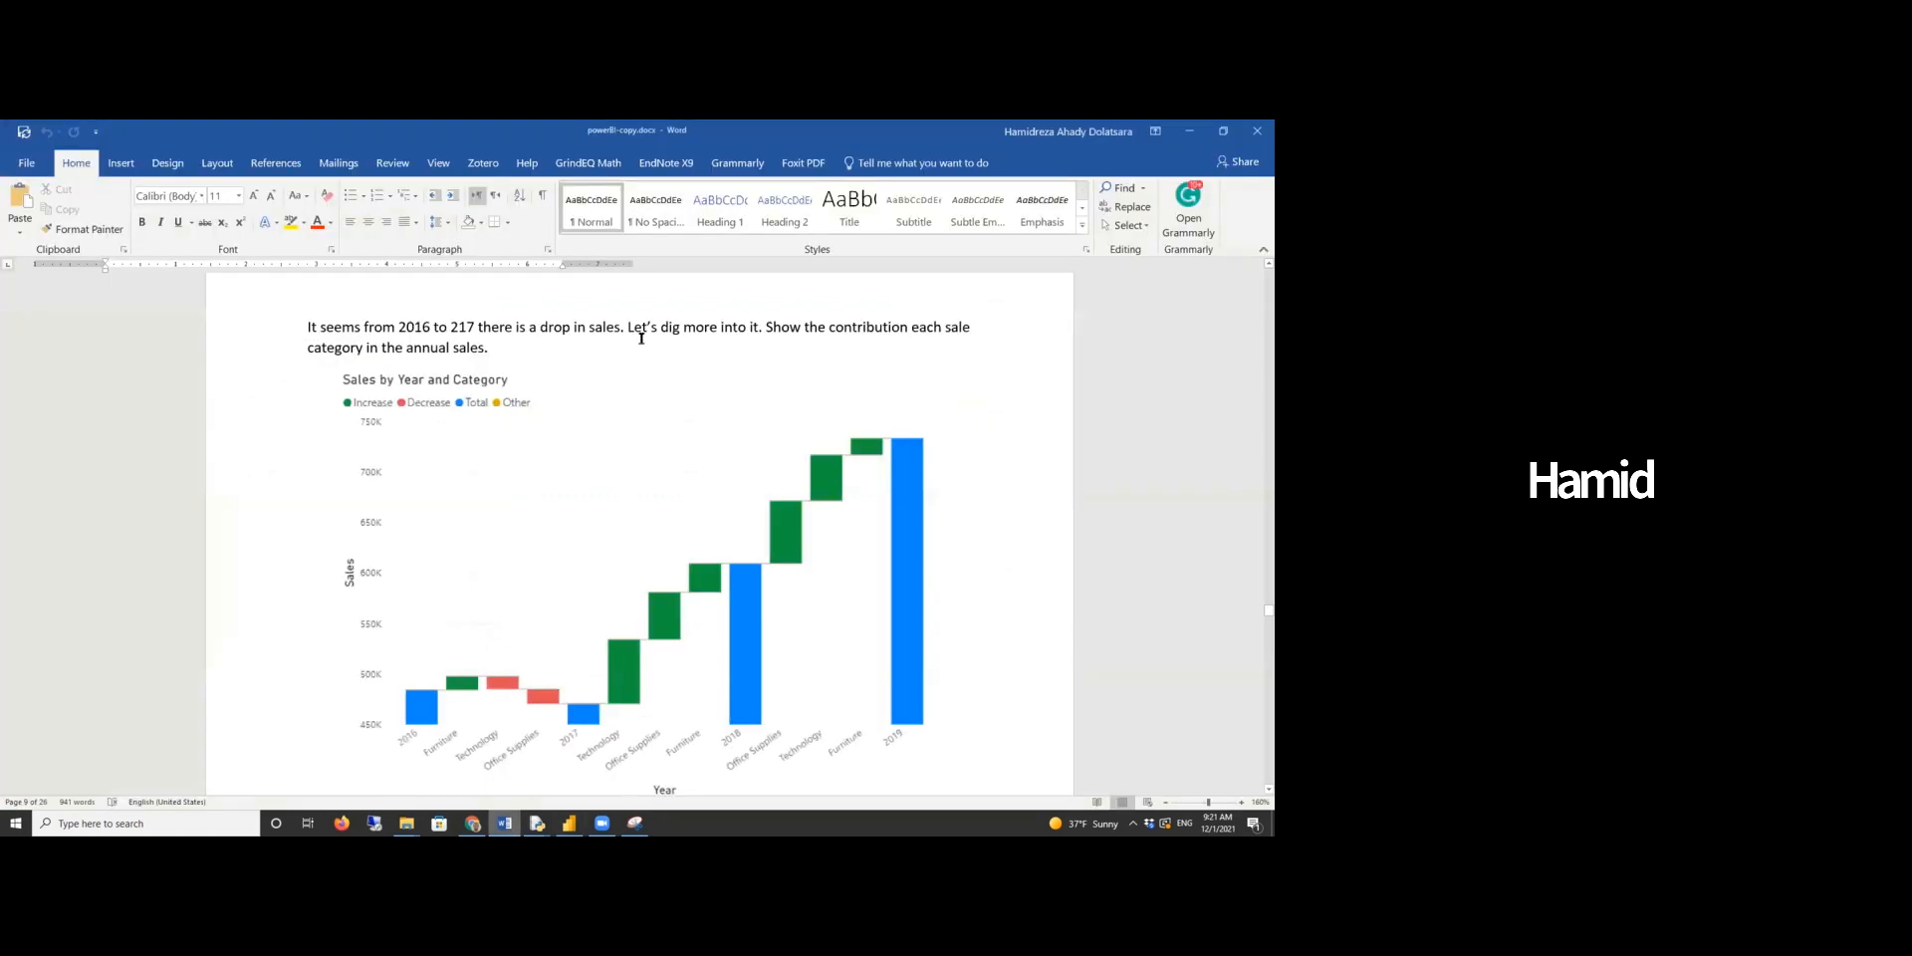
- Insert the word "of" after "contribution" in the question text and save the document
left_click(910, 327)
type("of")
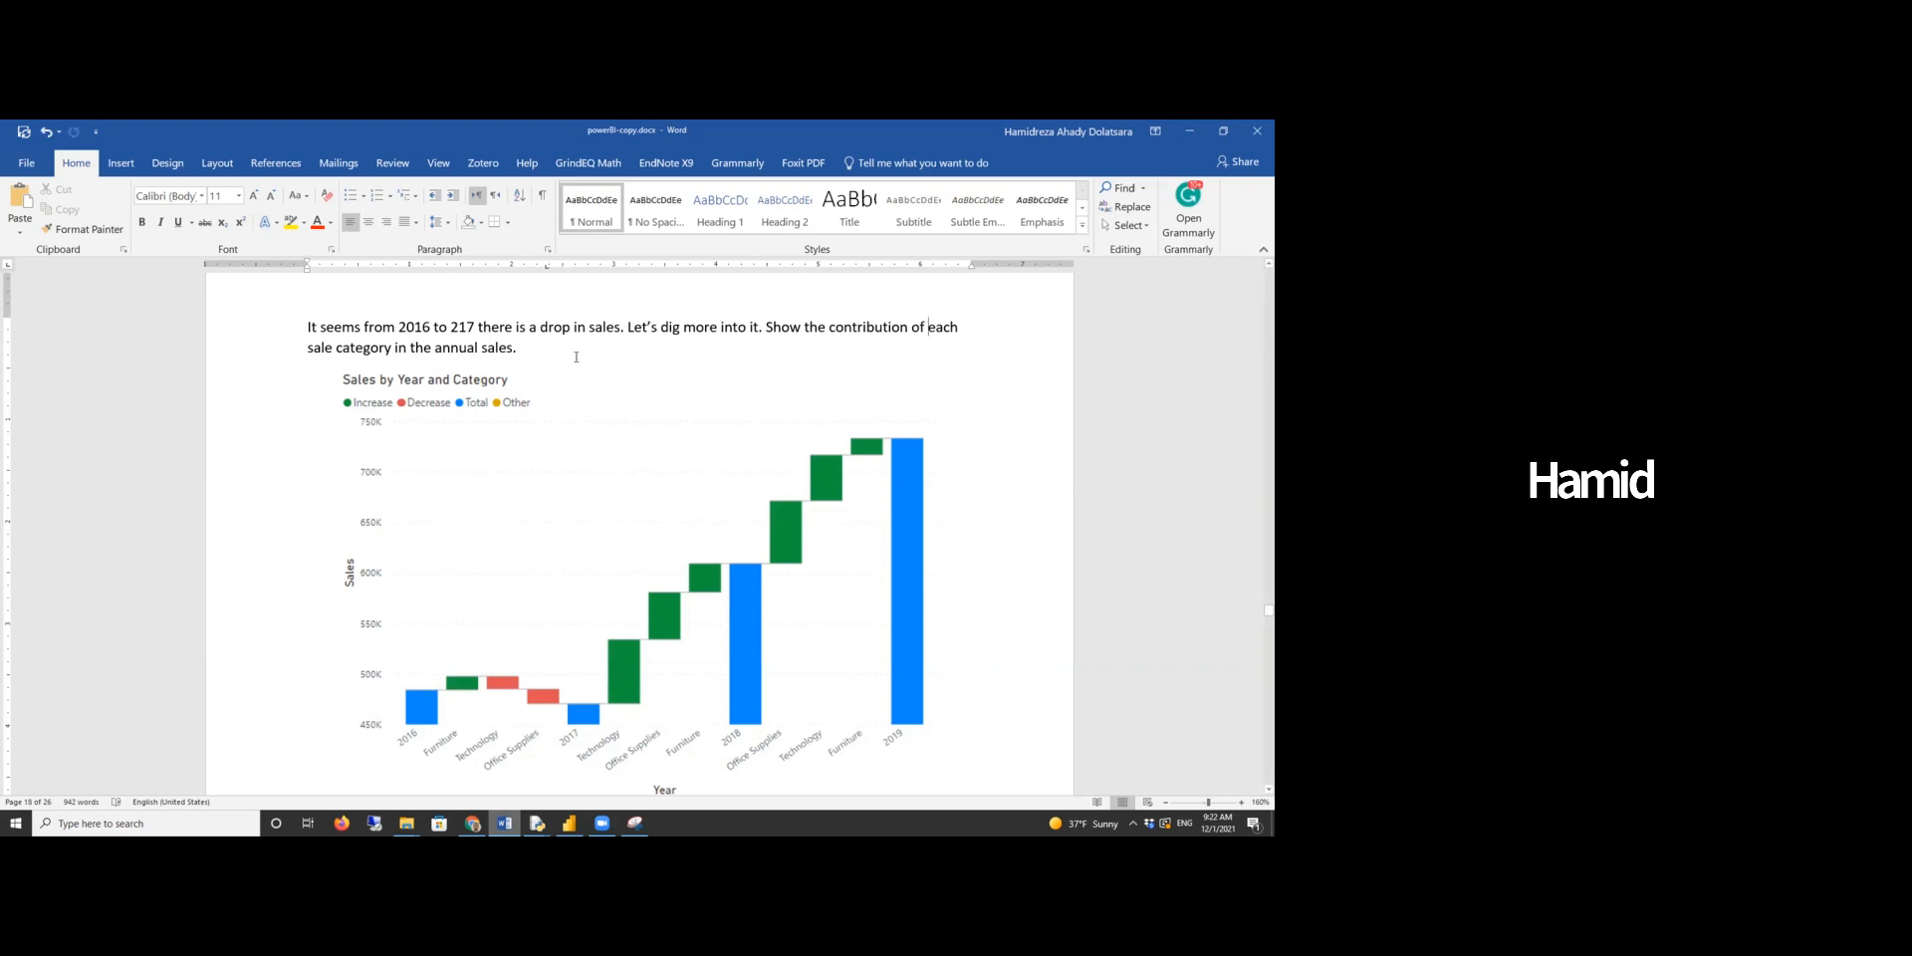
left_click(24, 132)
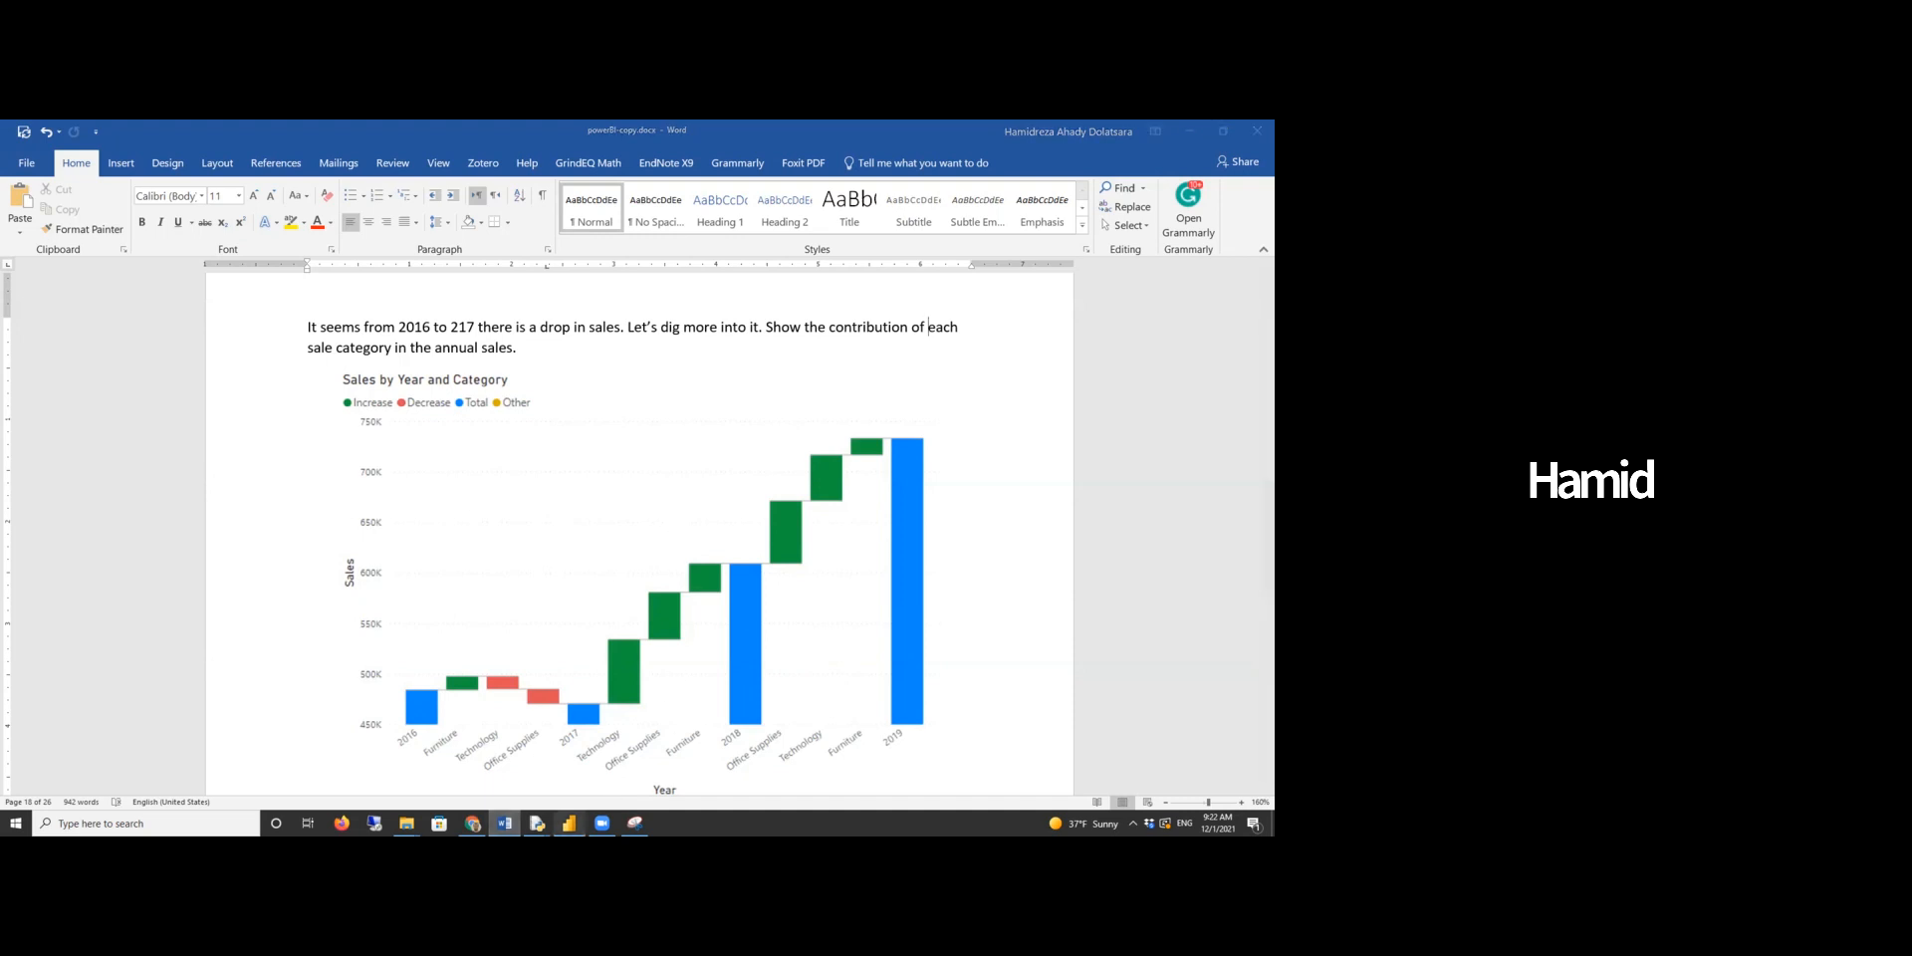
- Switch to Power BI, open Page 10, and enlarge the waterfall chart visual on the canvas
left_click(569, 823)
left_click(528, 787)
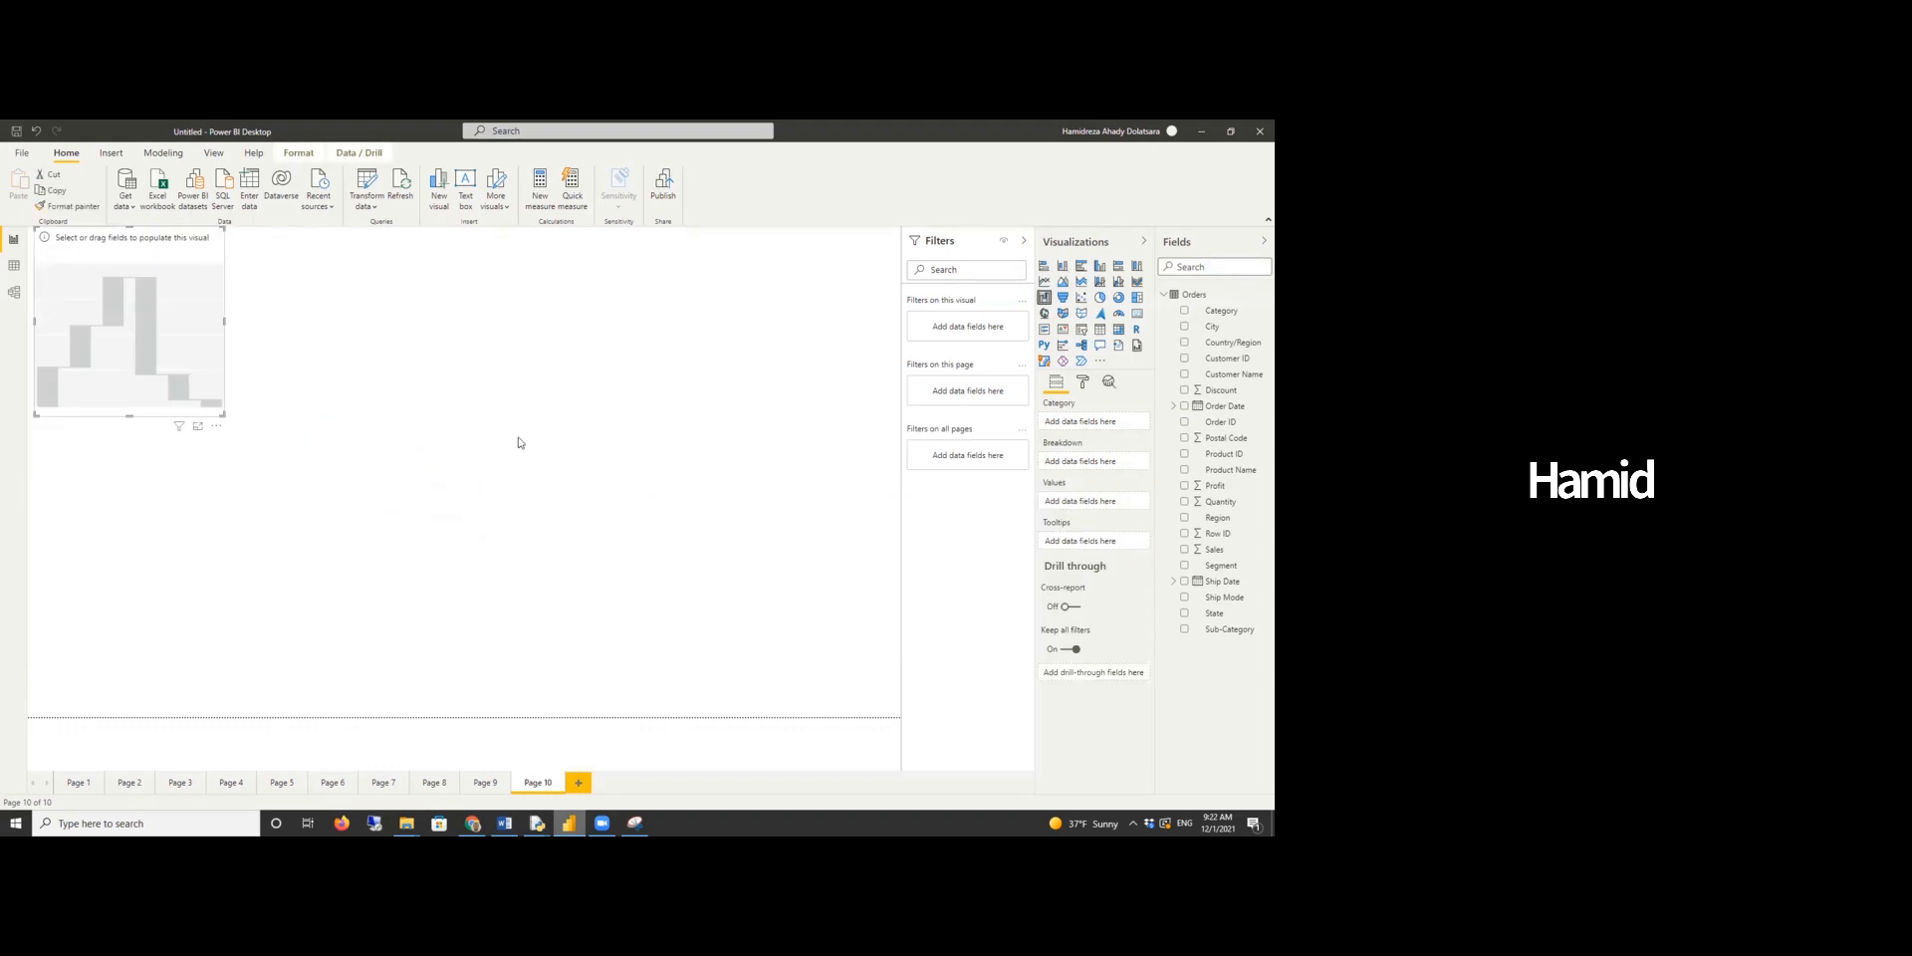
left_click_drag(222, 414, 444, 657)
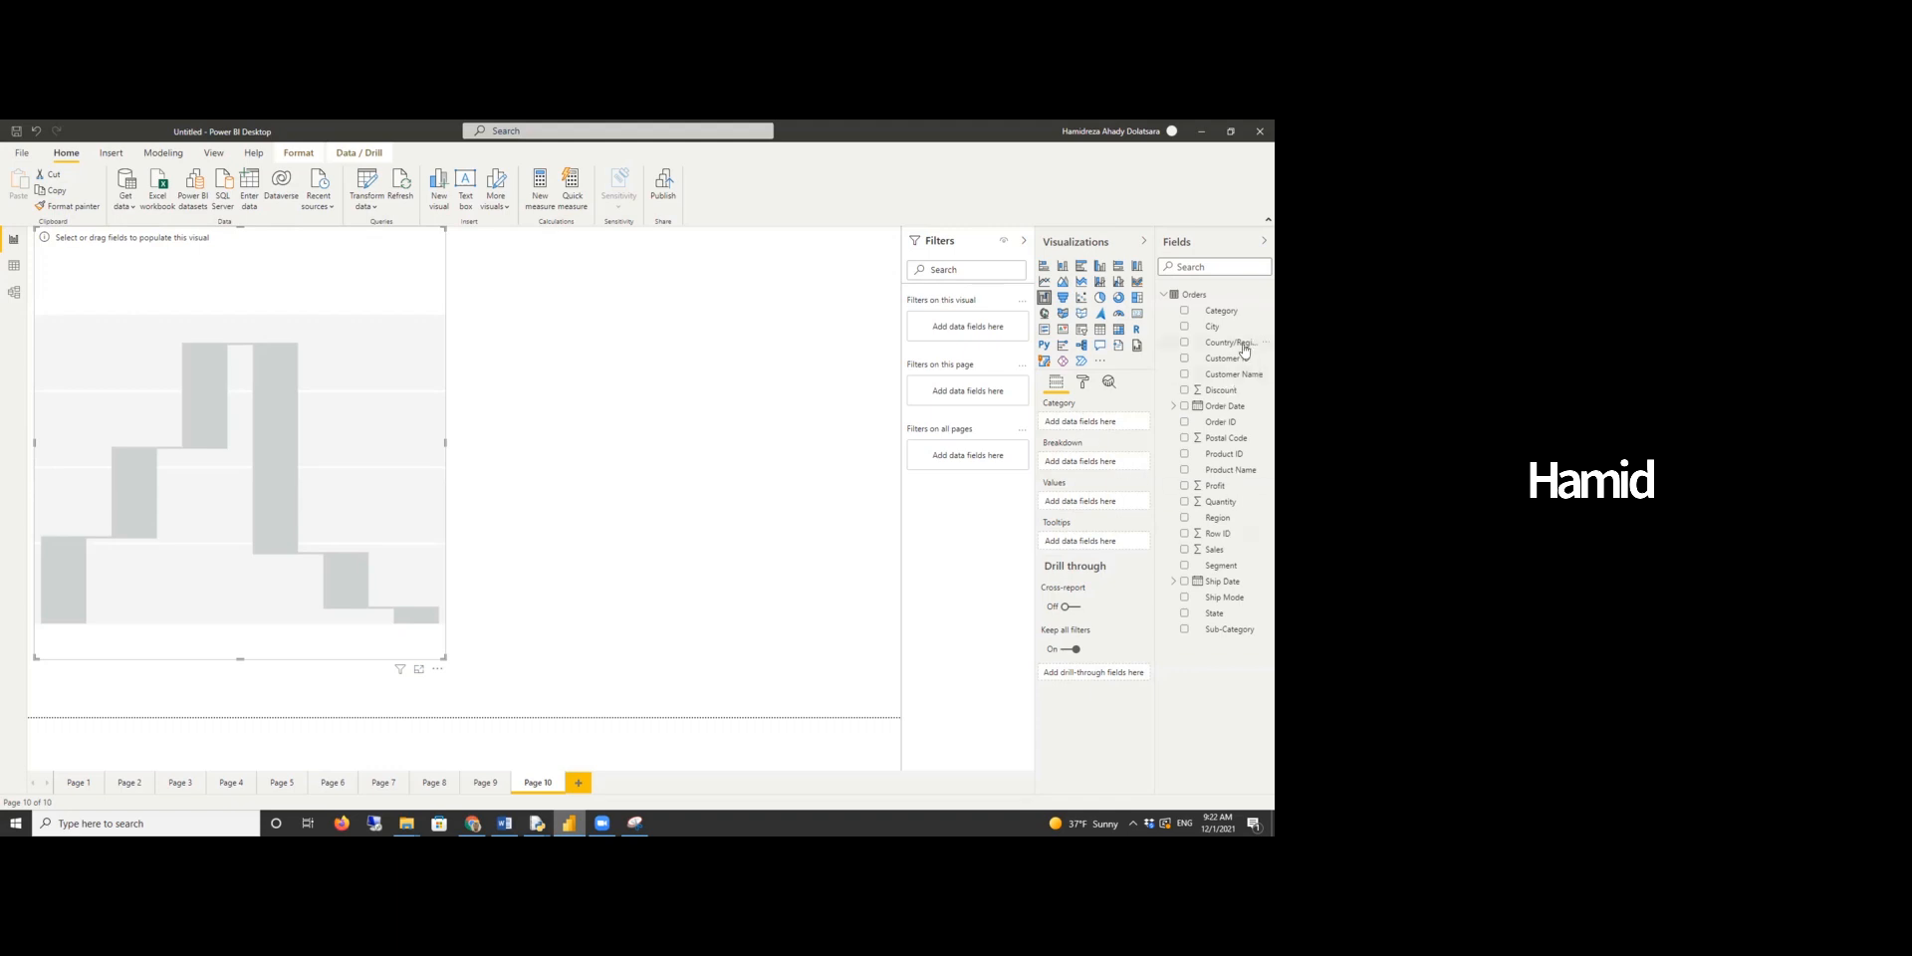
- Build the waterfall with Order Date as category, Category as breakdown, and Sales as values
left_click_drag(1223, 407, 1101, 434)
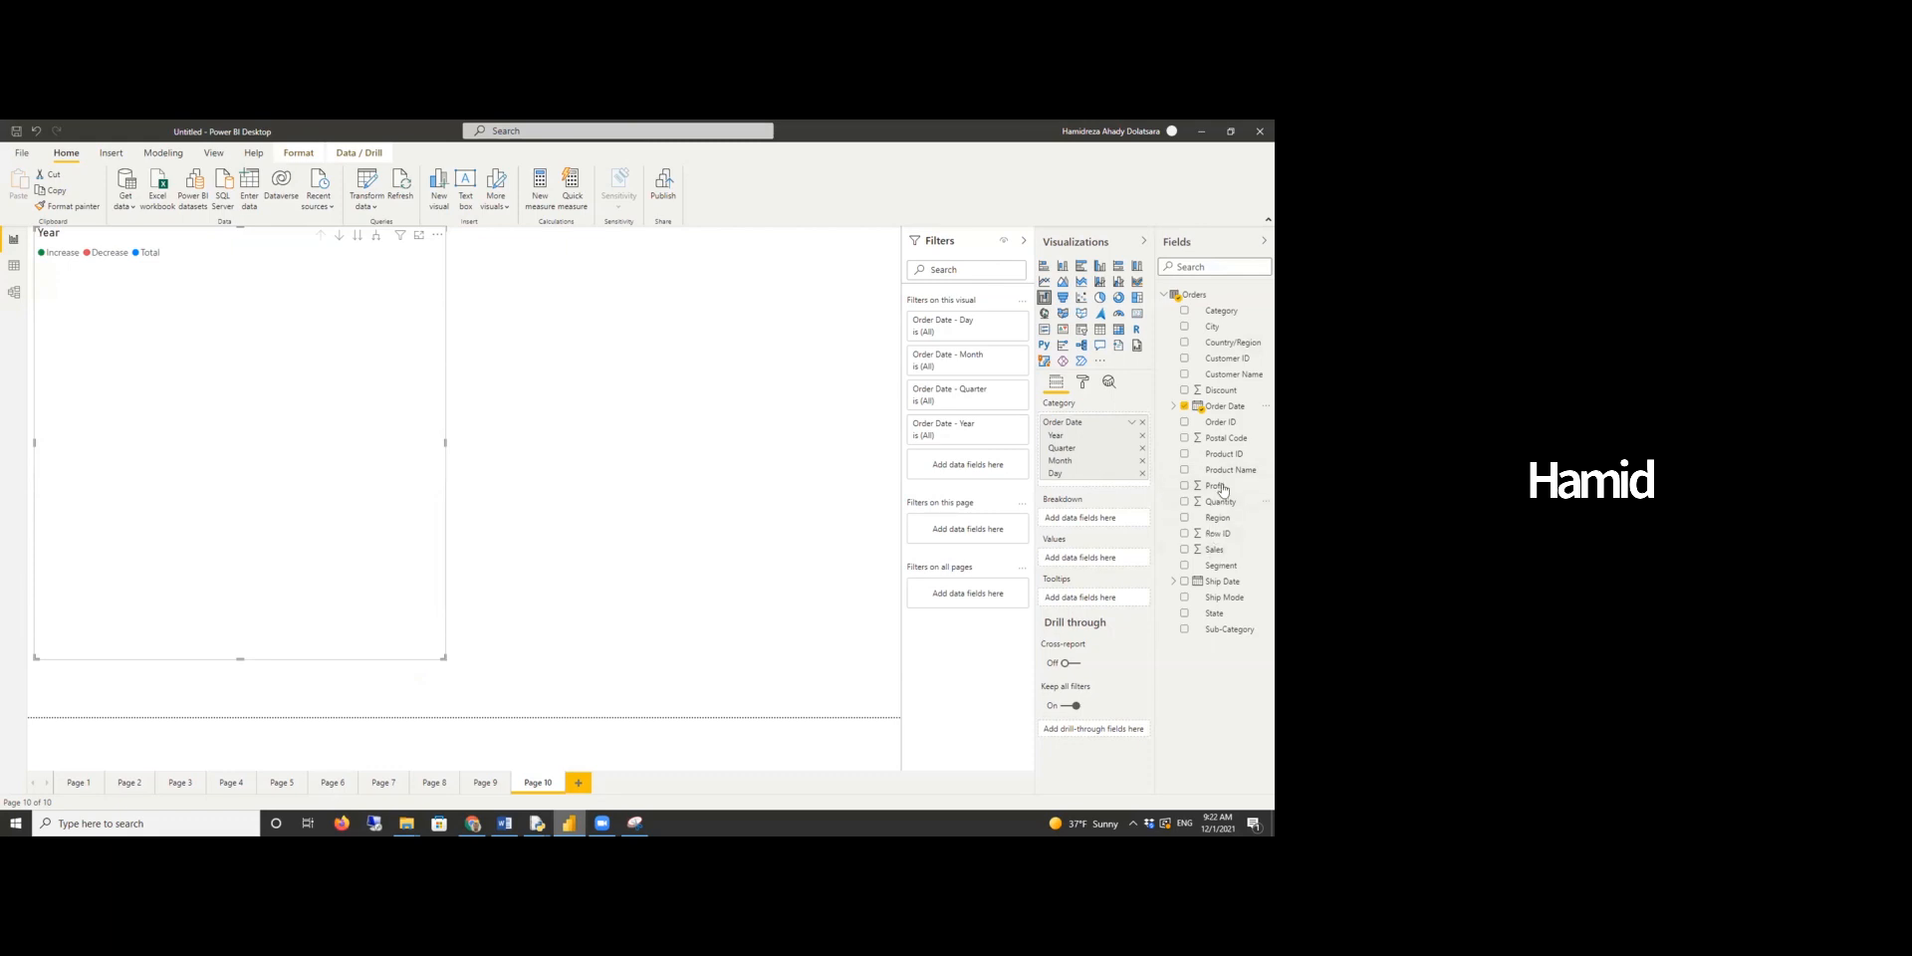
left_click_drag(1217, 311, 1117, 525)
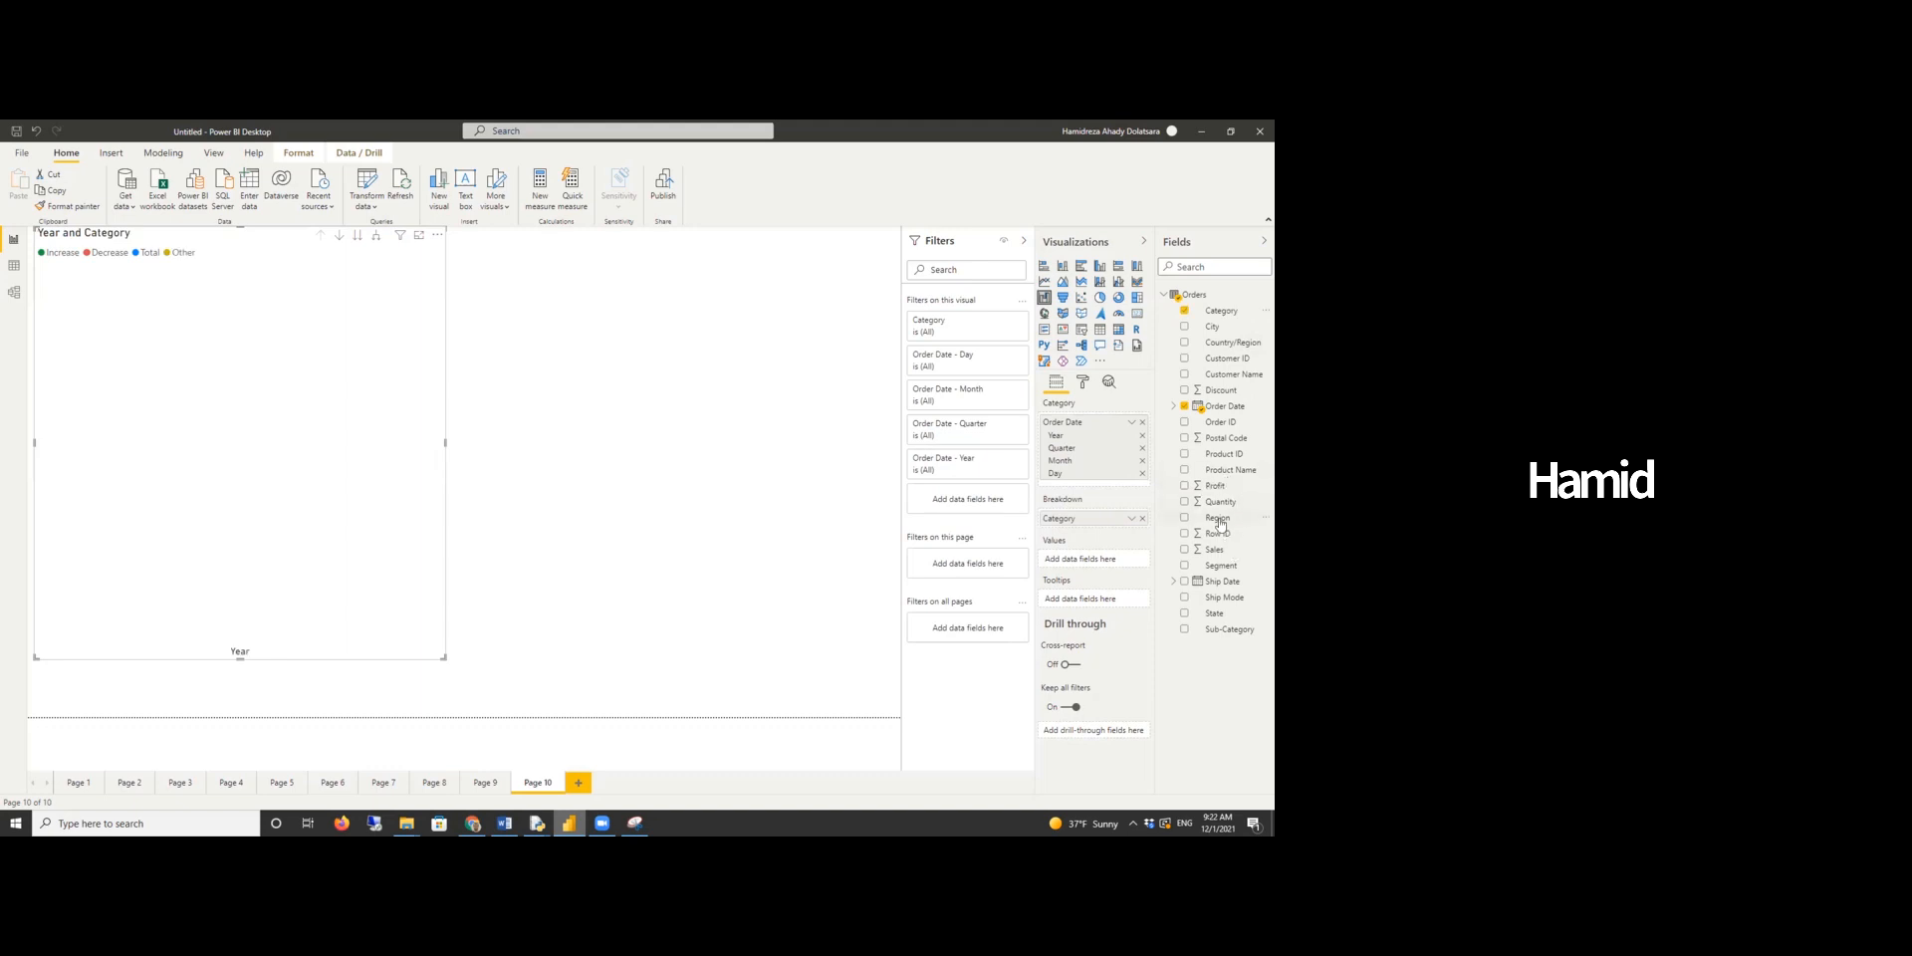
left_click_drag(1217, 549, 1093, 566)
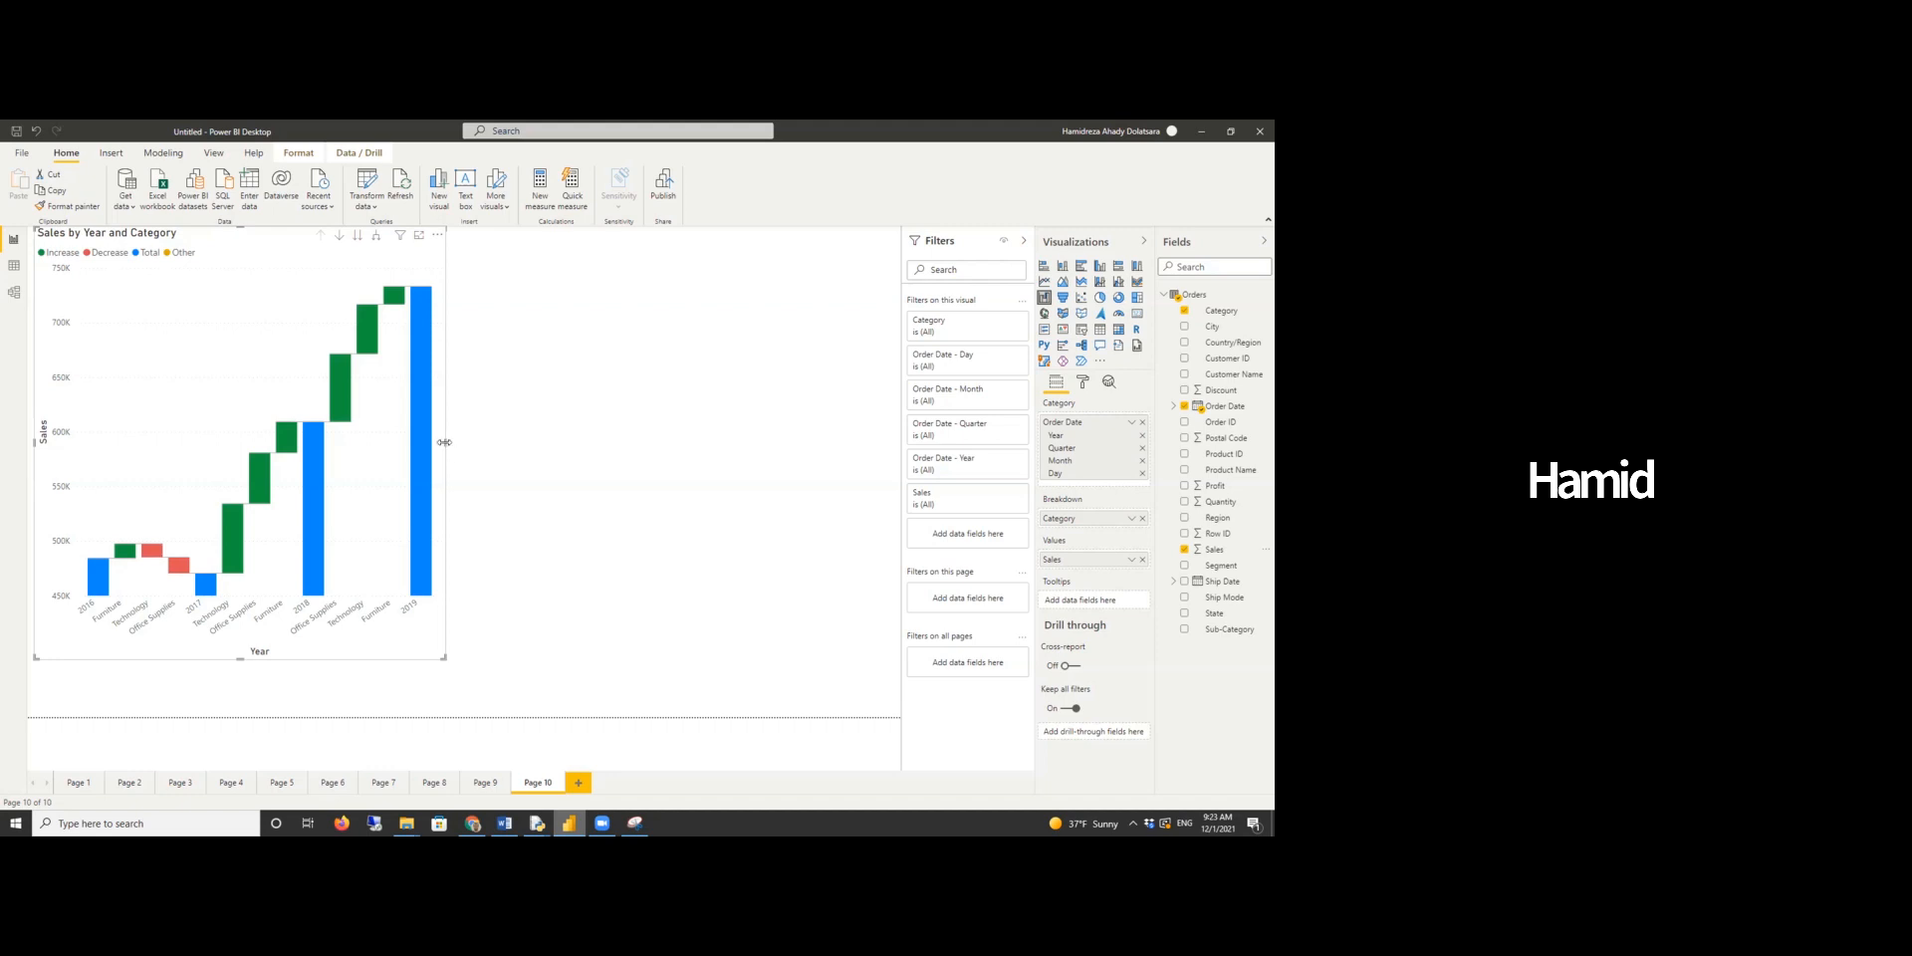
- Widen the Sales by Year and Category waterfall chart across the canvas
left_click_drag(444, 442, 730, 466)
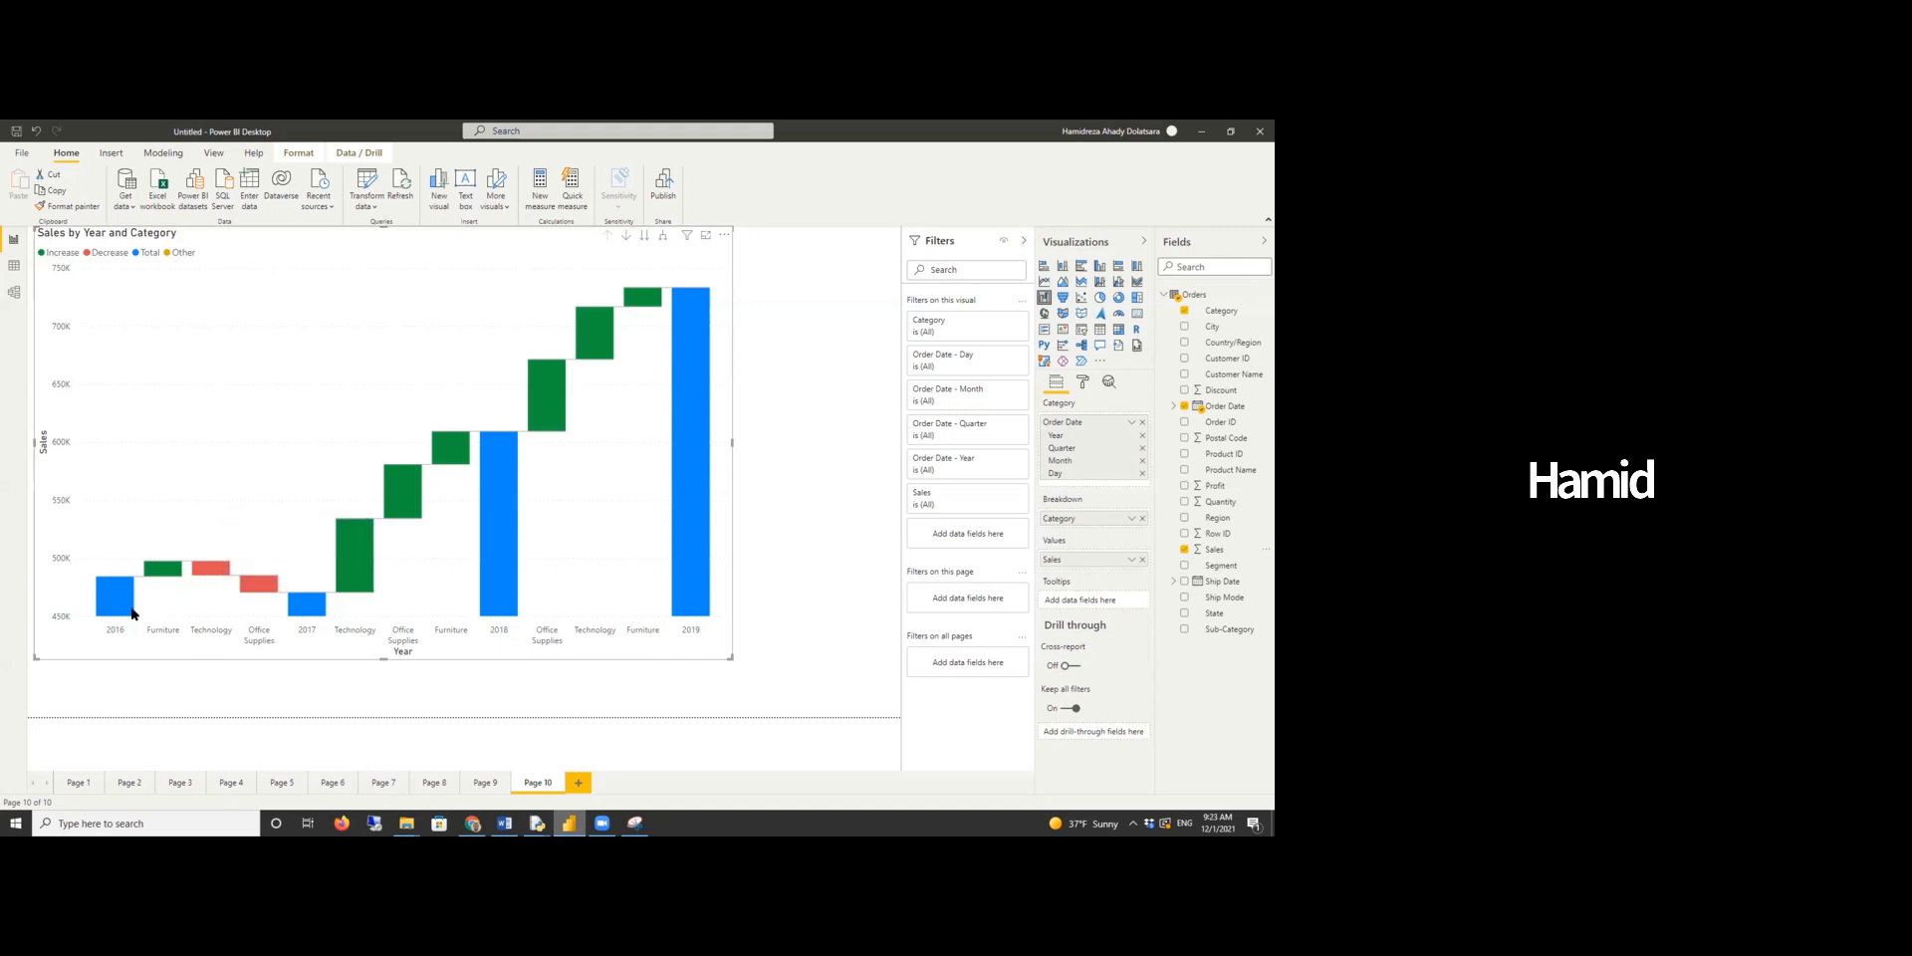
mouse_move(121, 614)
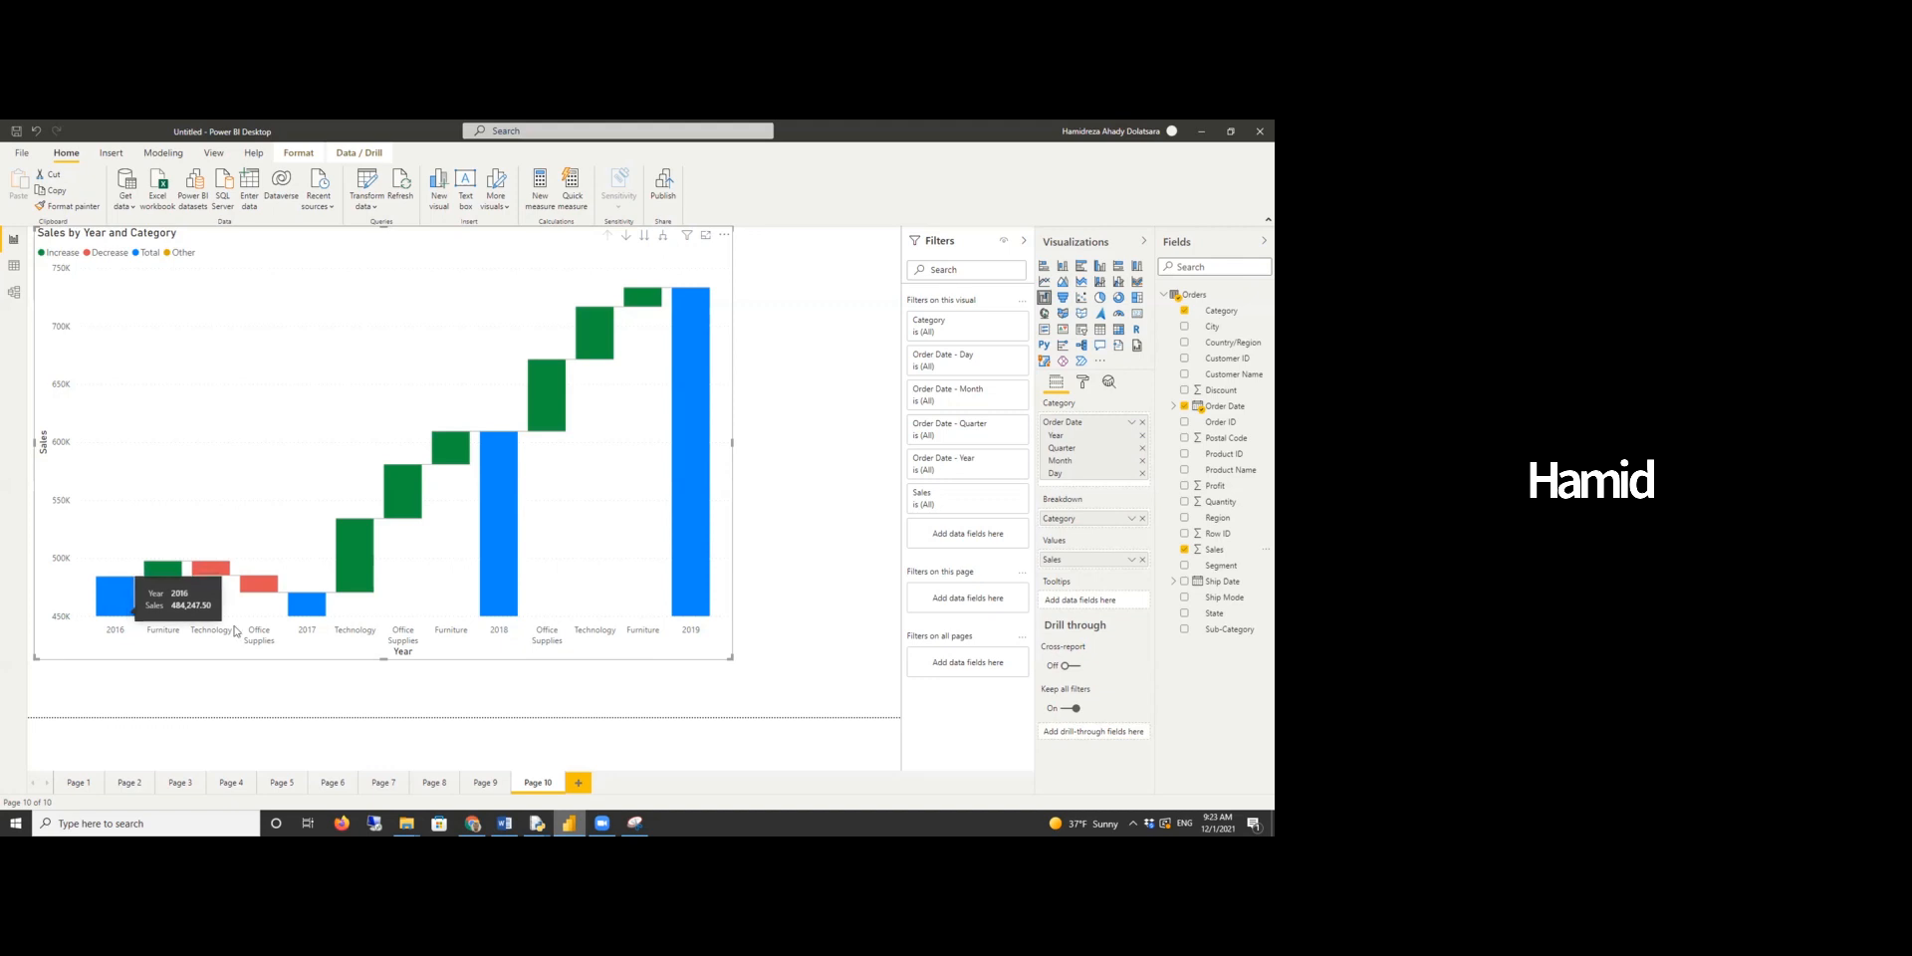
mouse_move(275, 612)
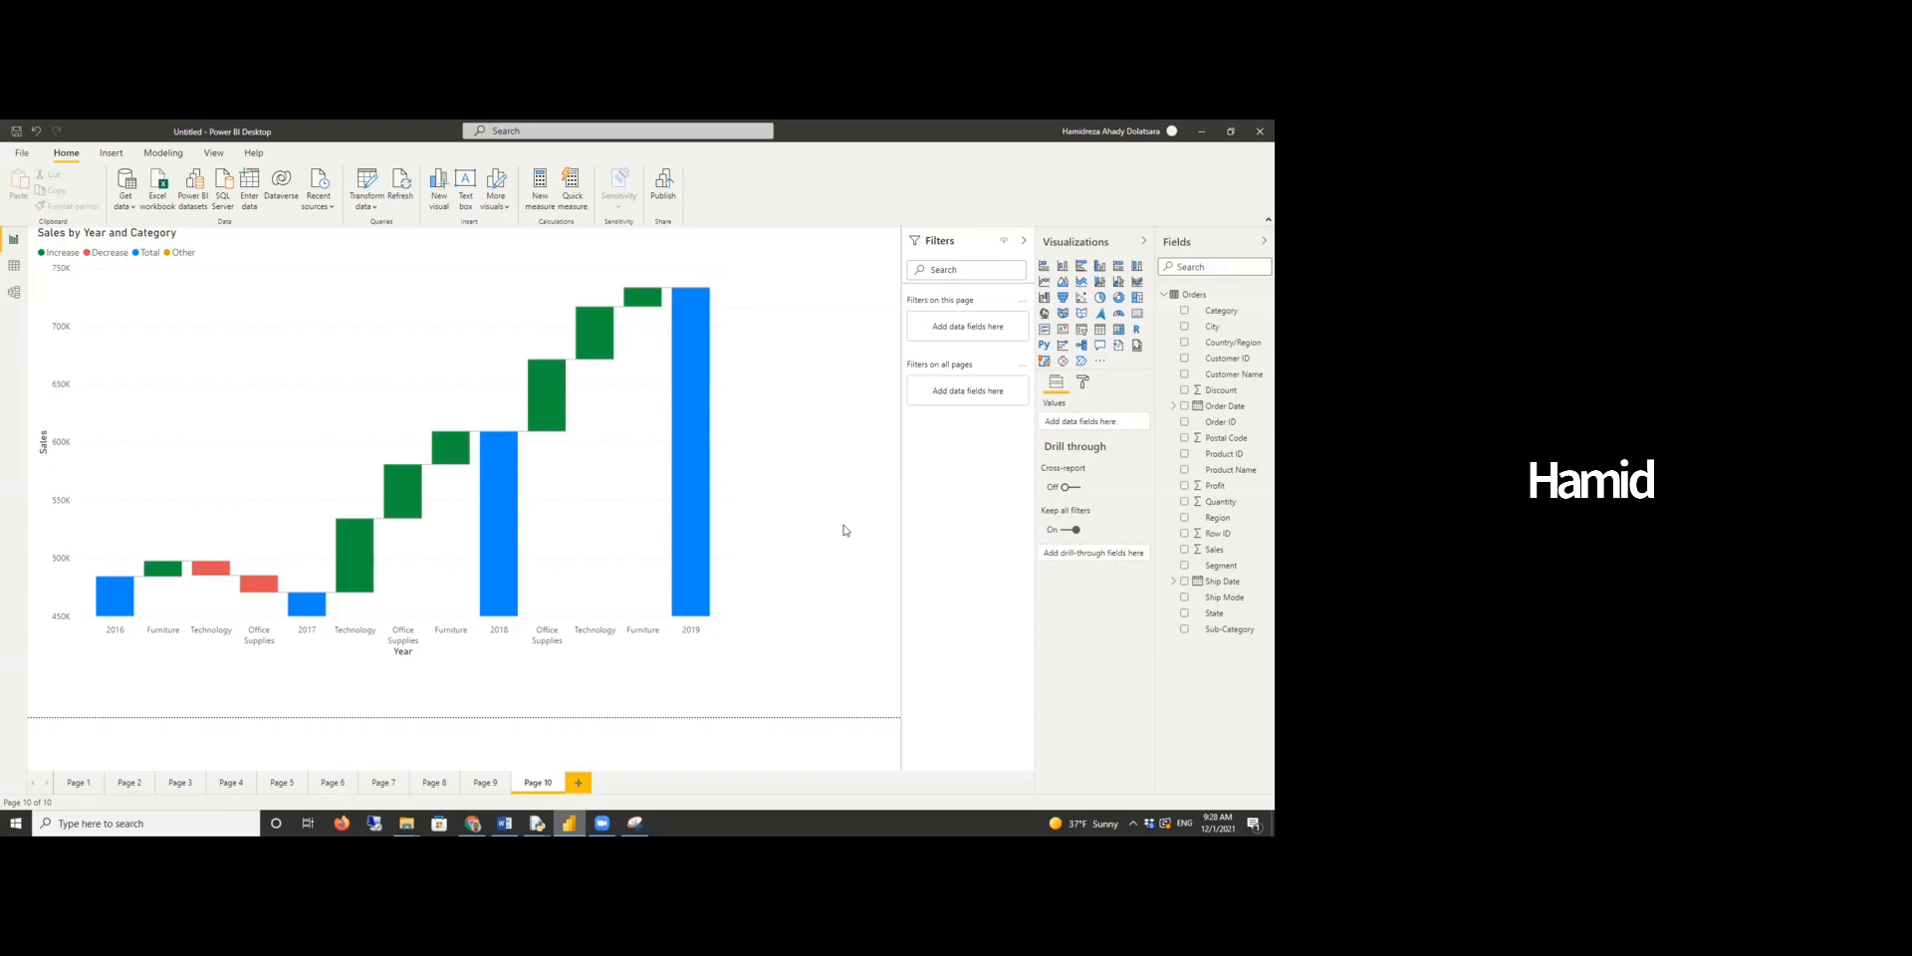
- Switch to the Word report and change "cities" to "states" in the headquarters dashboard question
left_click(503, 822)
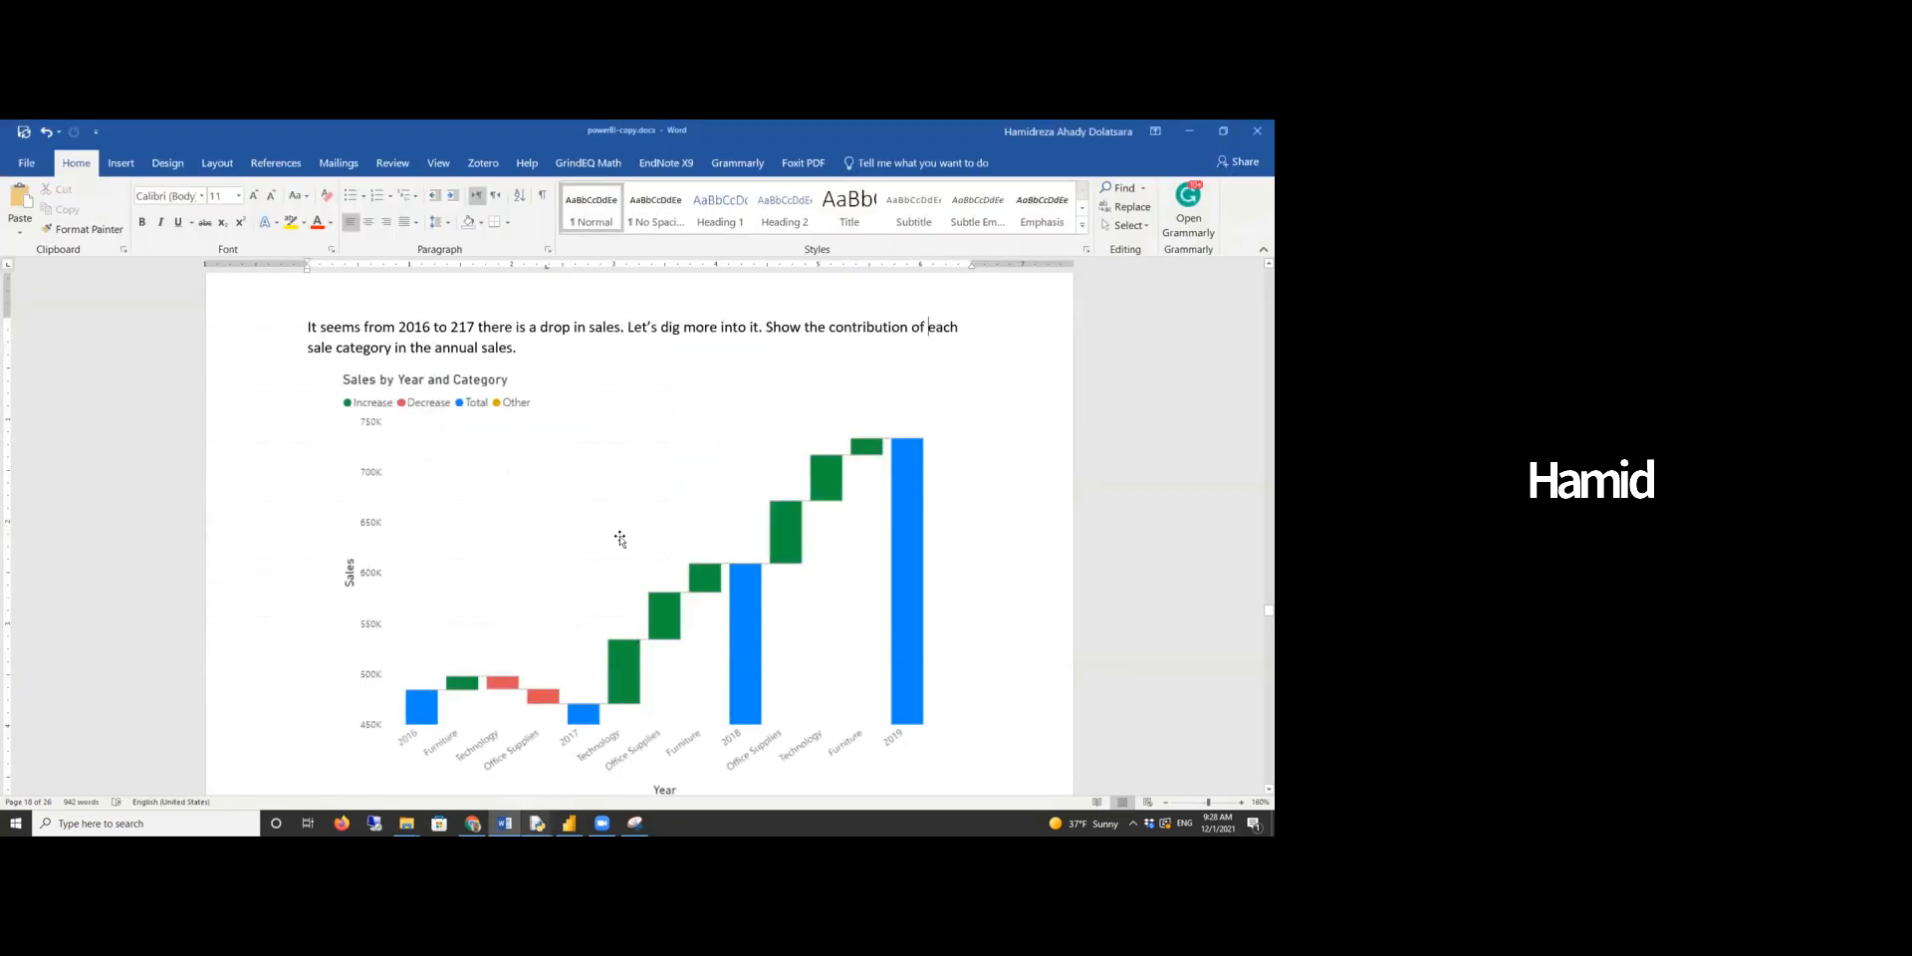
scroll(625, 542, "down", 10)
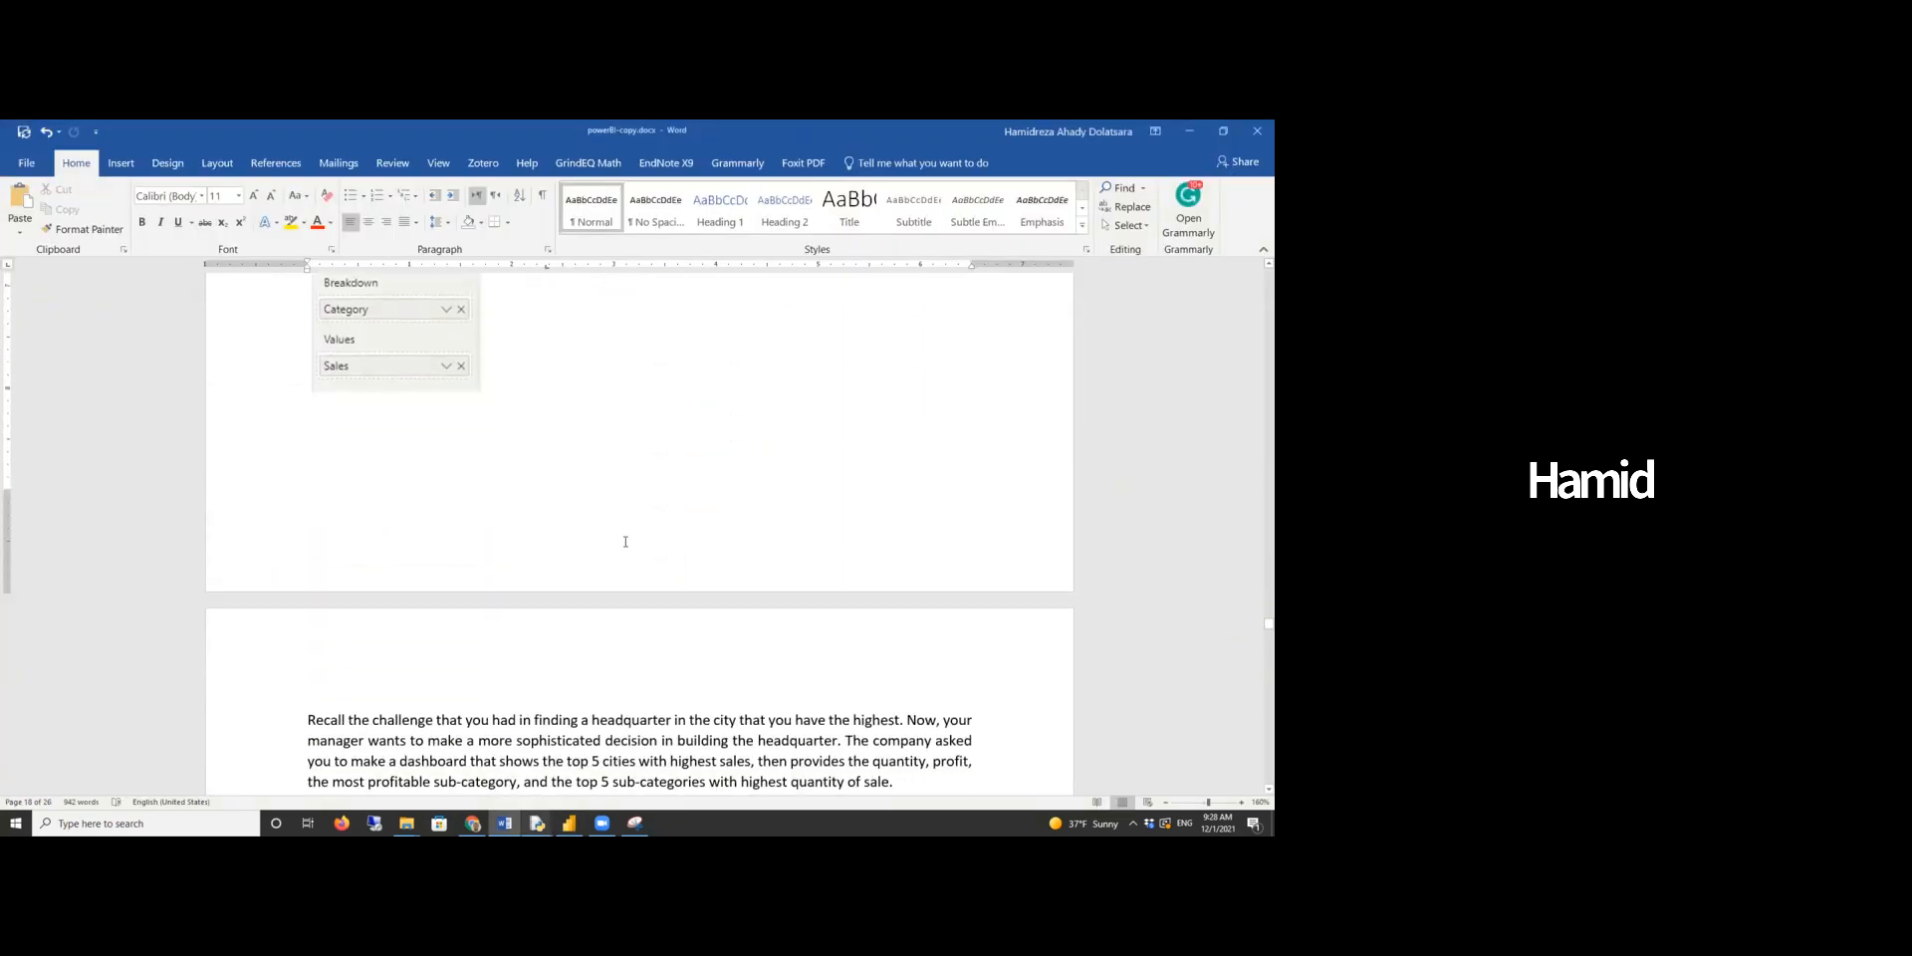
scroll(626, 541, "down", 5)
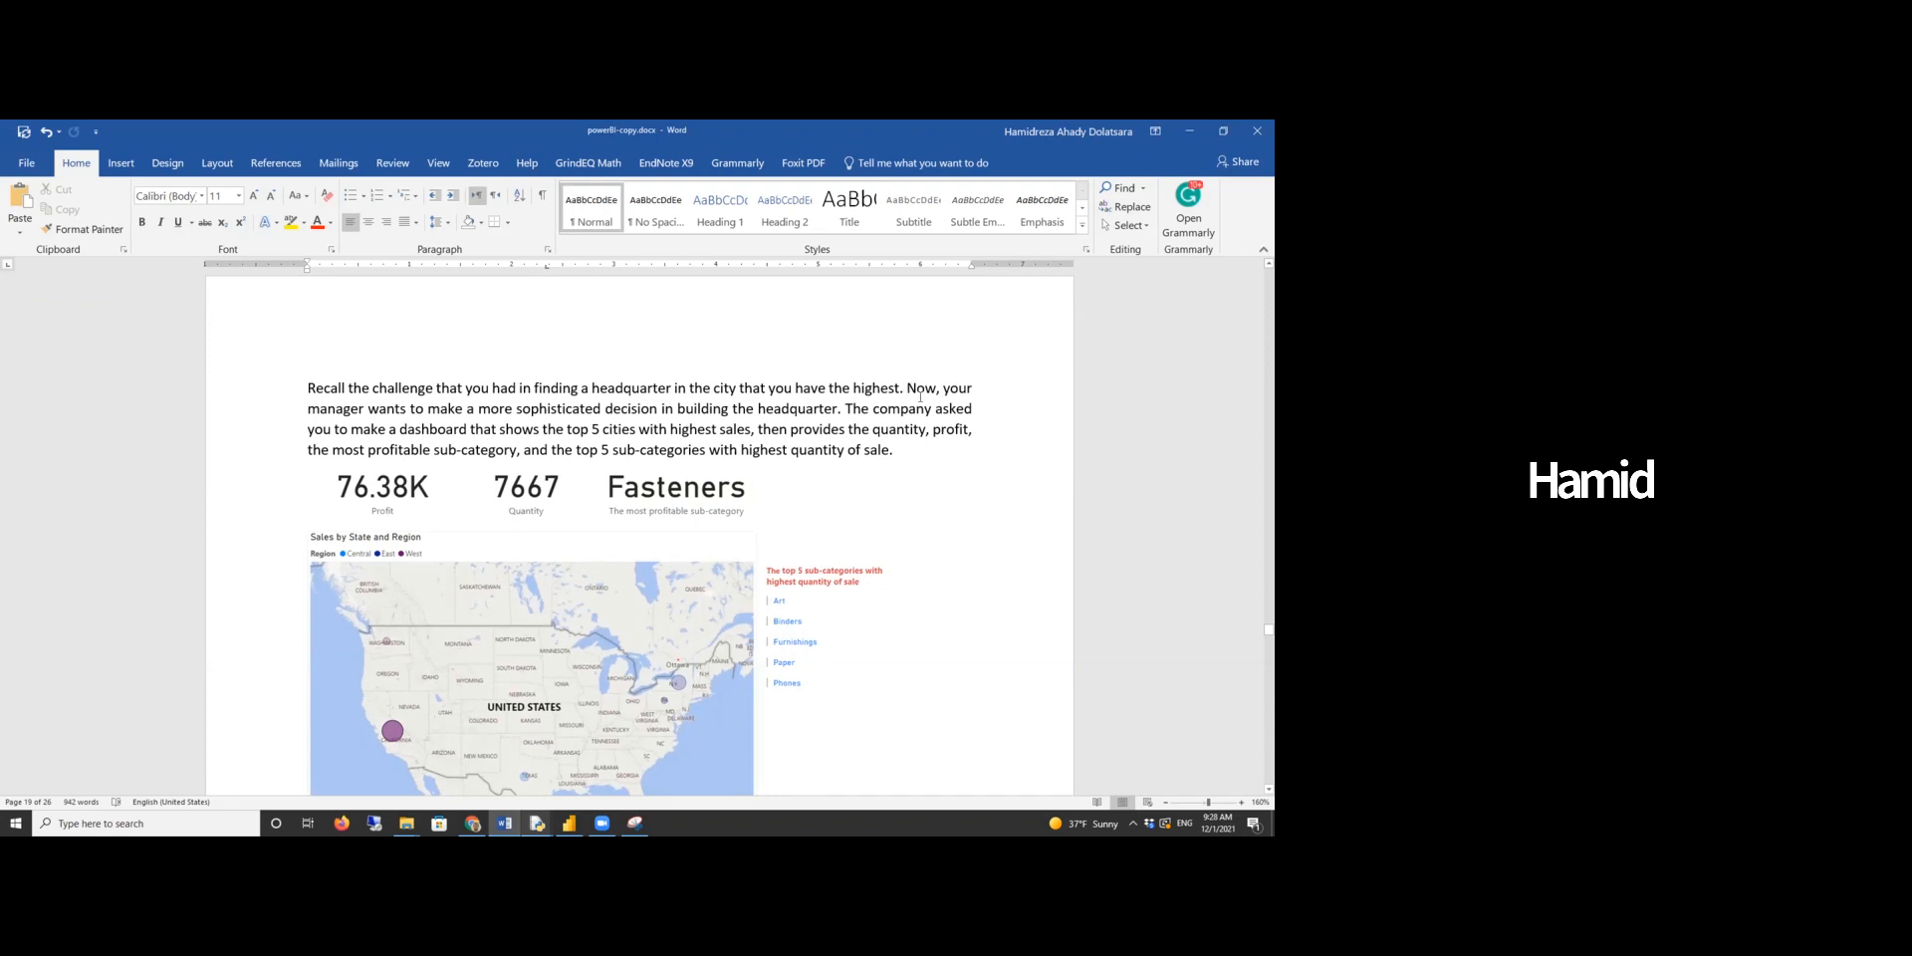
scroll(928, 391, "down", 1)
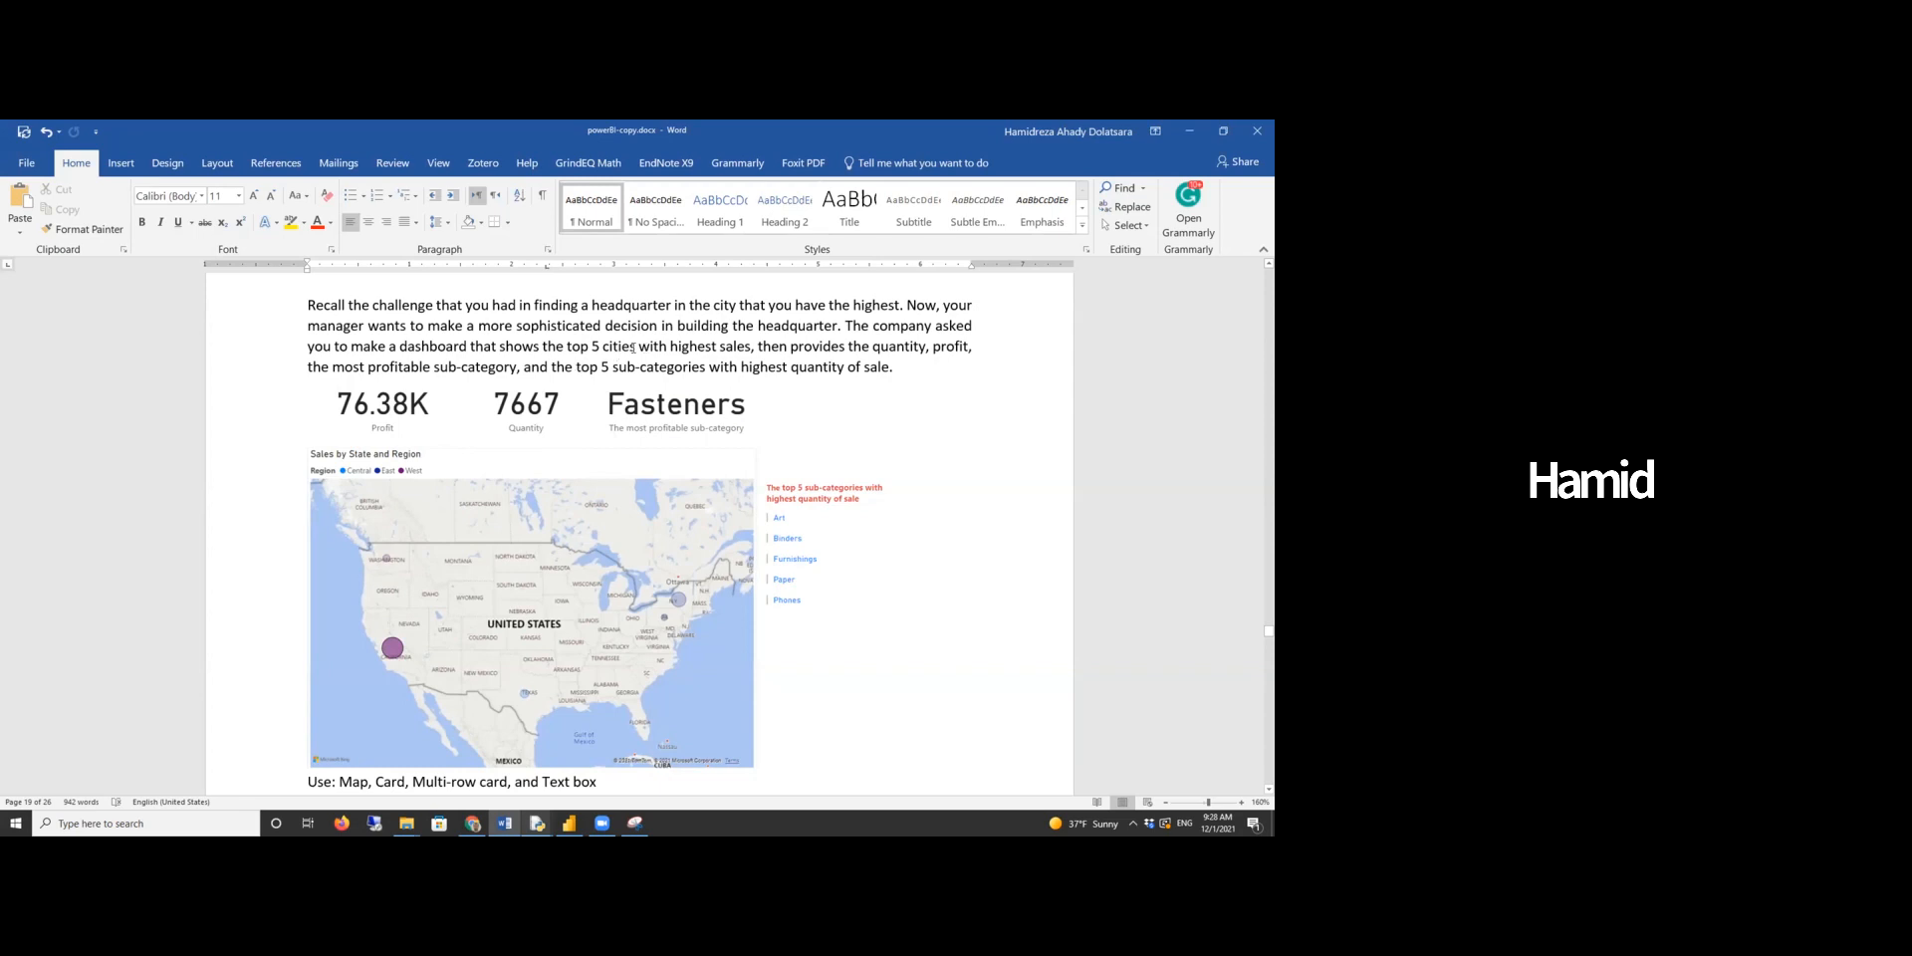
mouse_move(613, 346)
left_mouse_down()
mouse_move(635, 345)
mouse_move(608, 346)
left_mouse_up()
type("states")
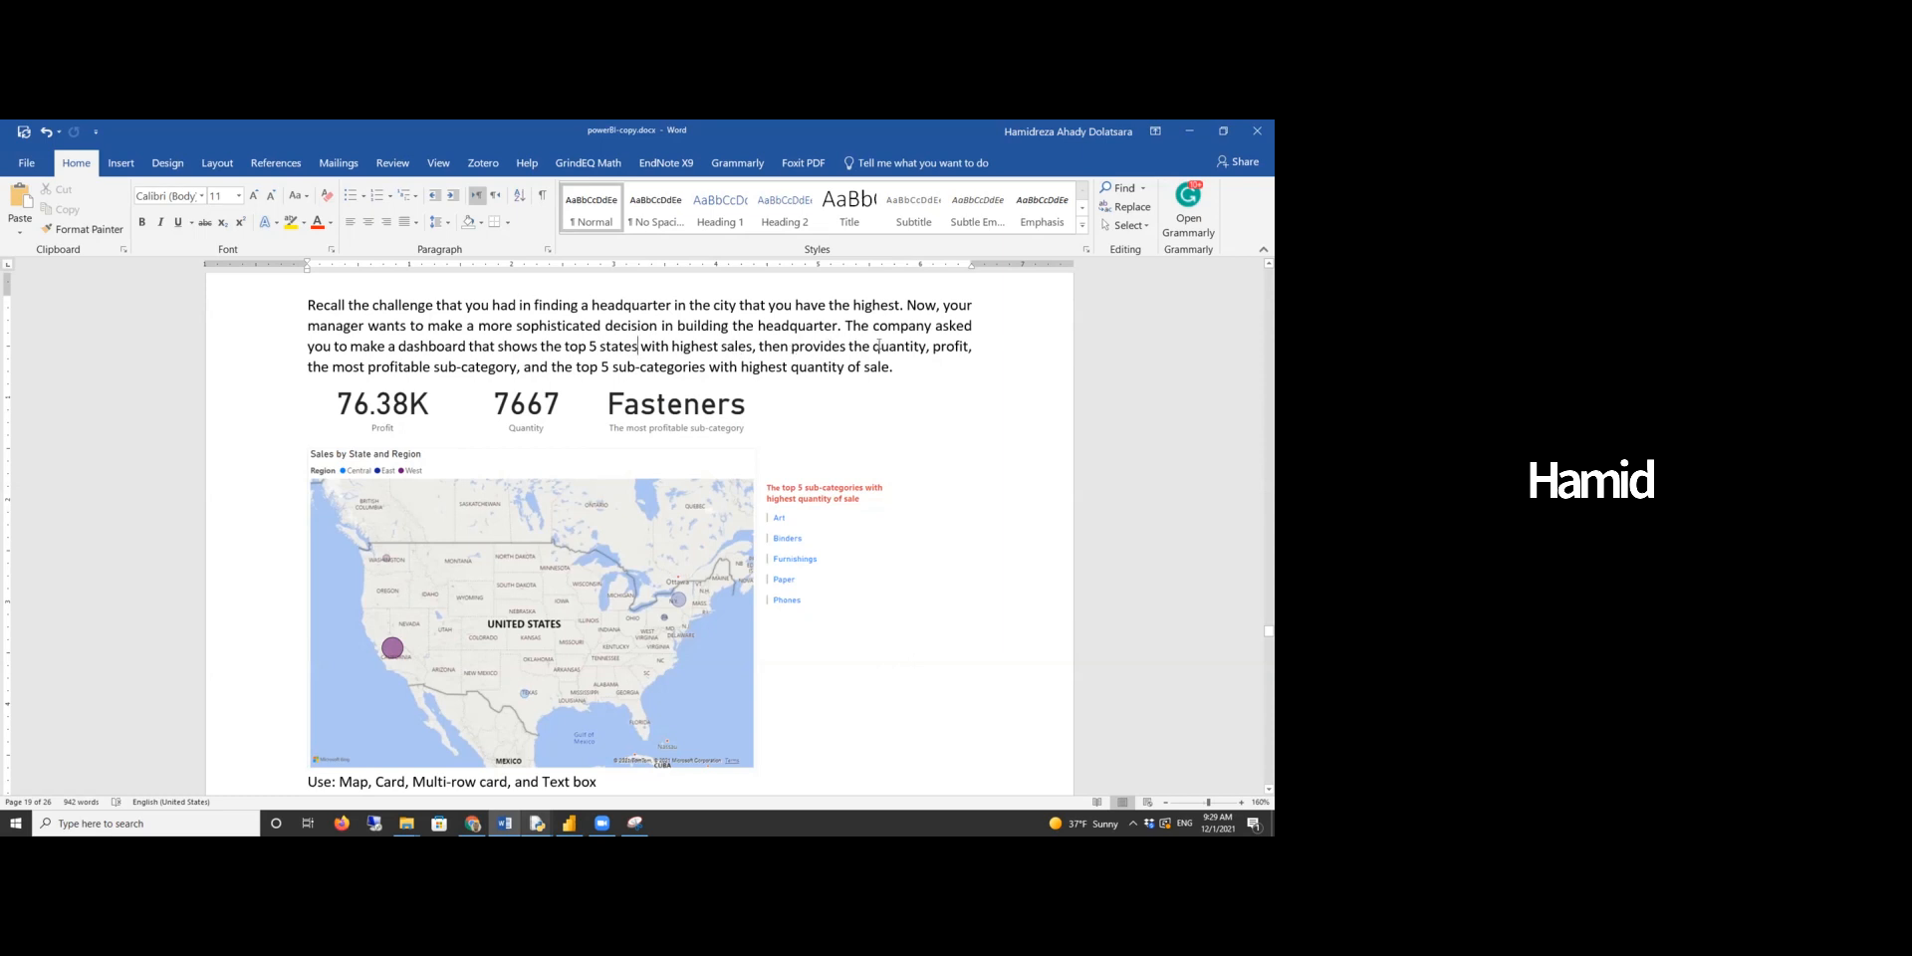
left_click_drag(757, 344, 552, 342)
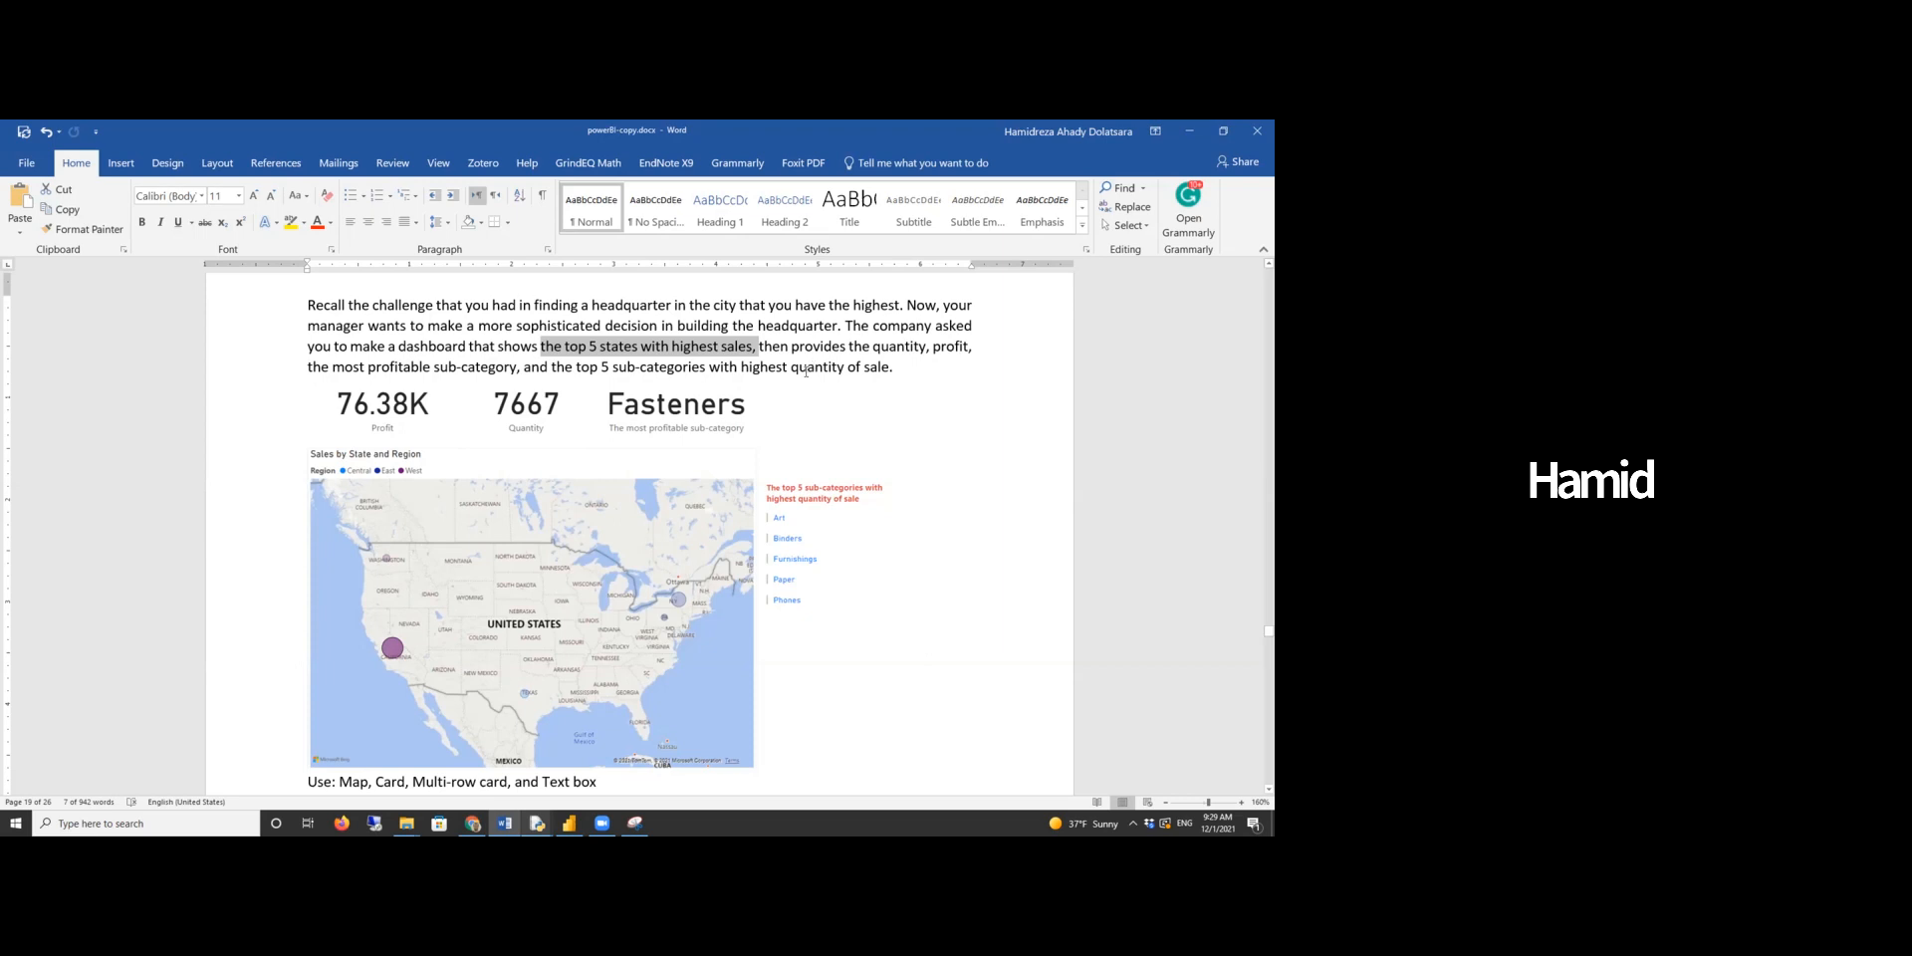
scroll(781, 425, "down", 1)
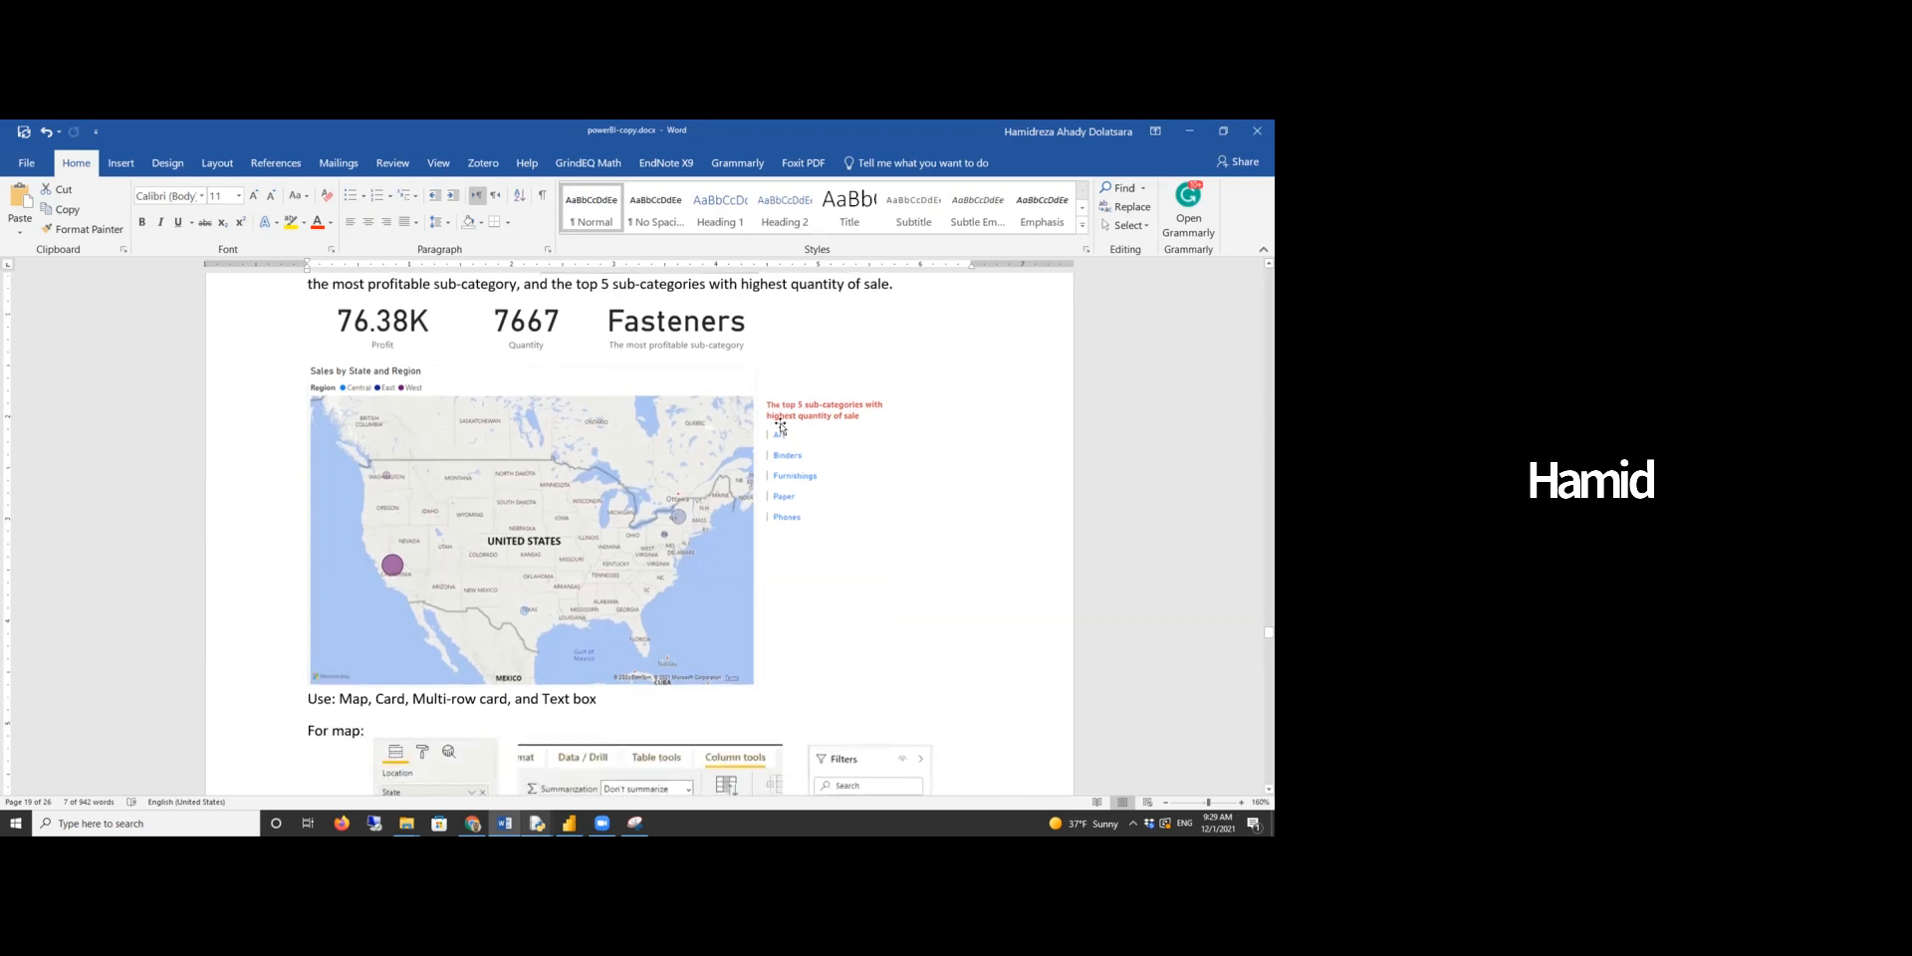
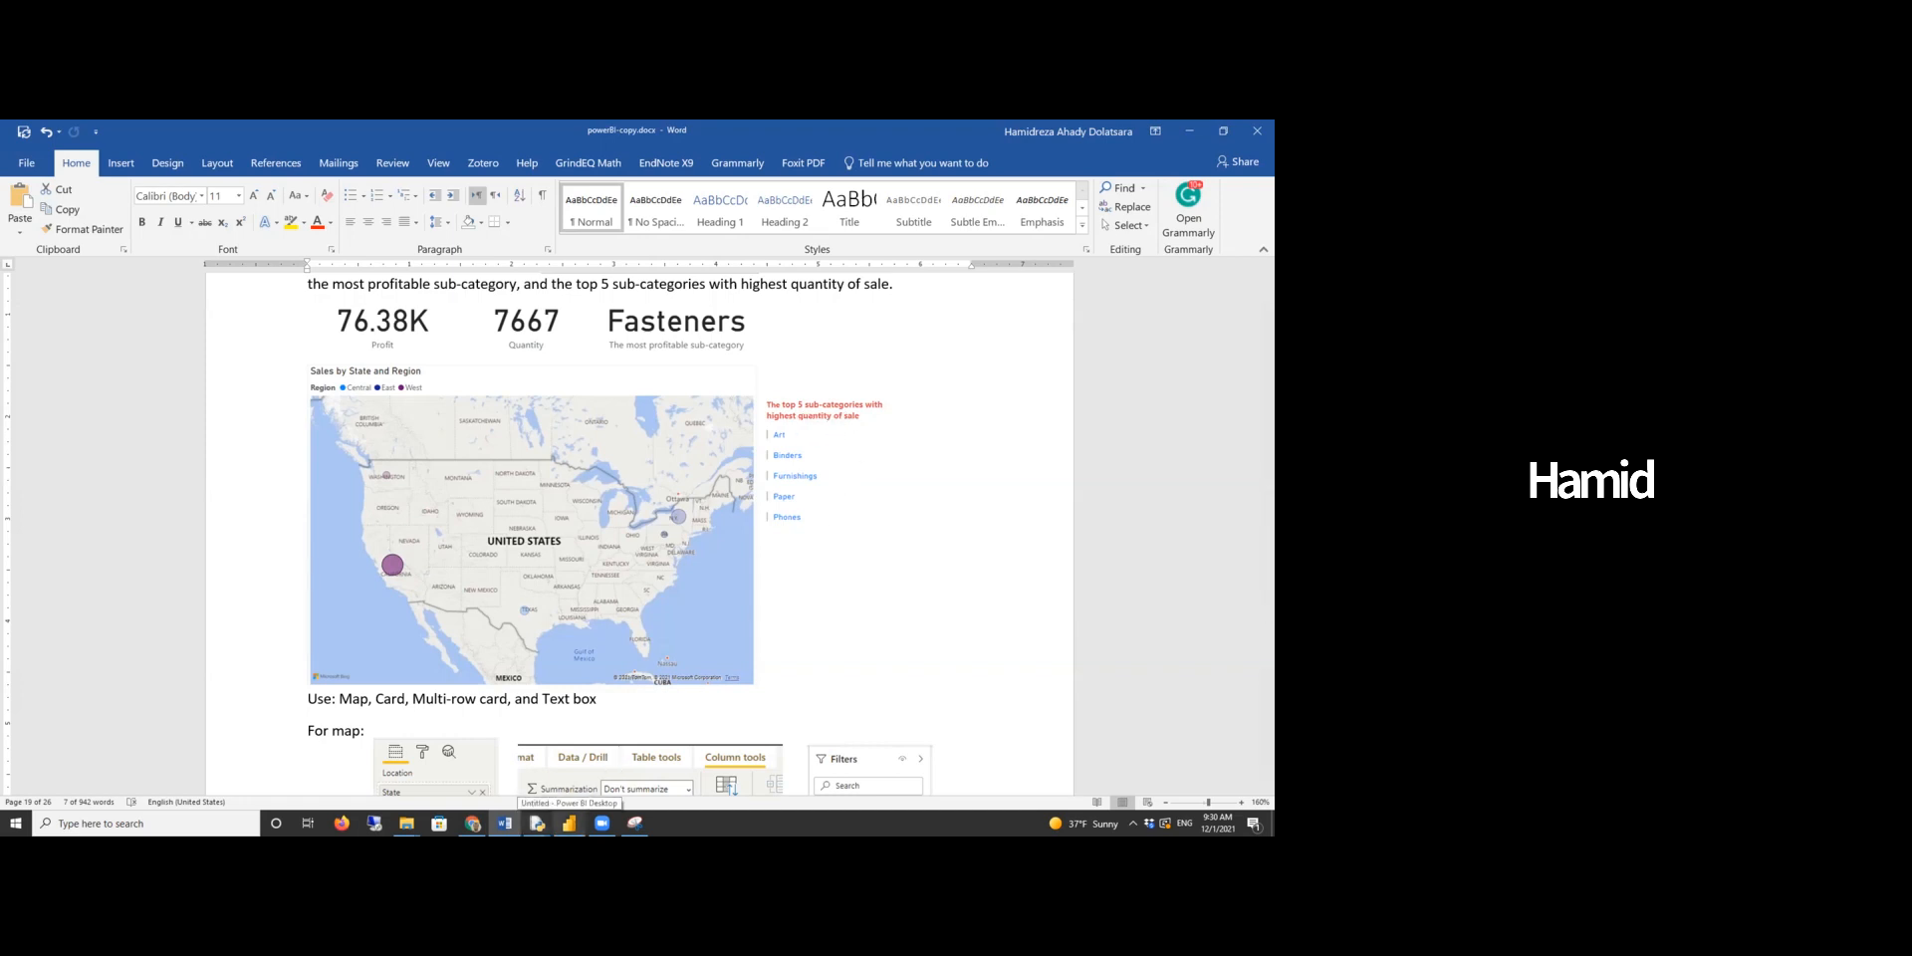
- Switch to Power BI, add a new report page, and insert a map visual enlarged on the canvas
left_click(569, 822)
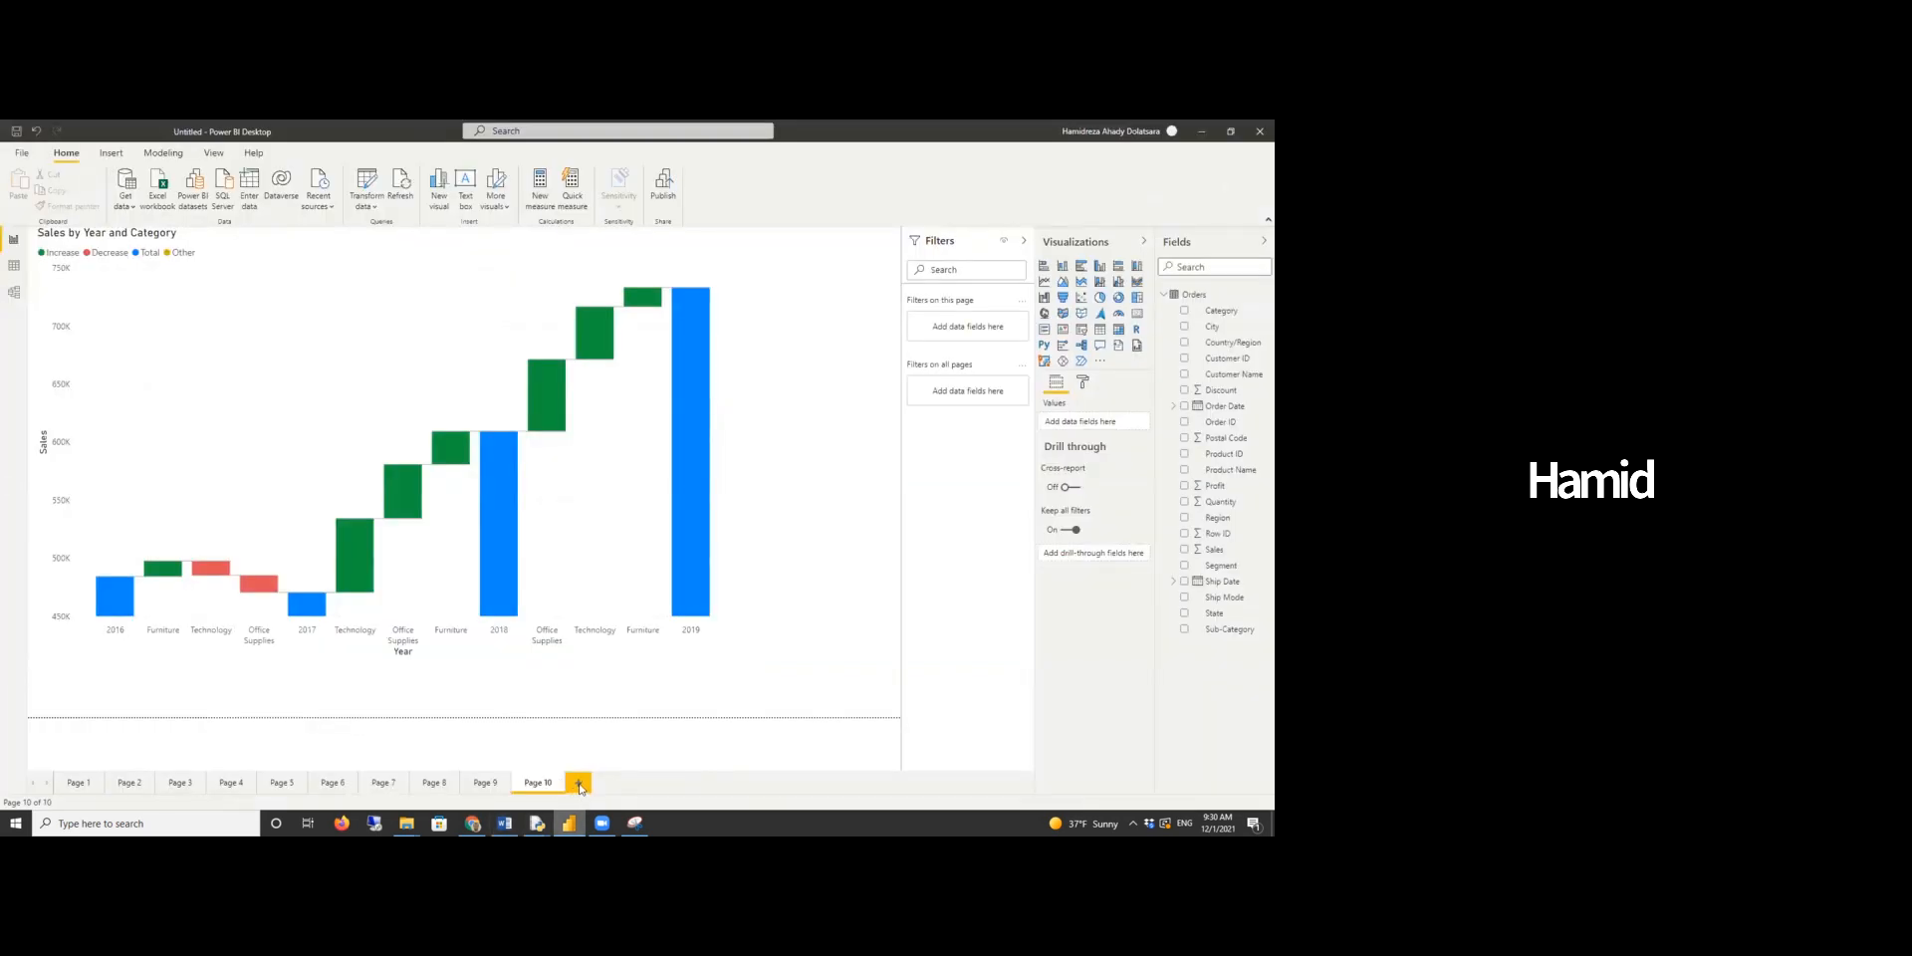
left_click(579, 784)
left_click(1046, 314)
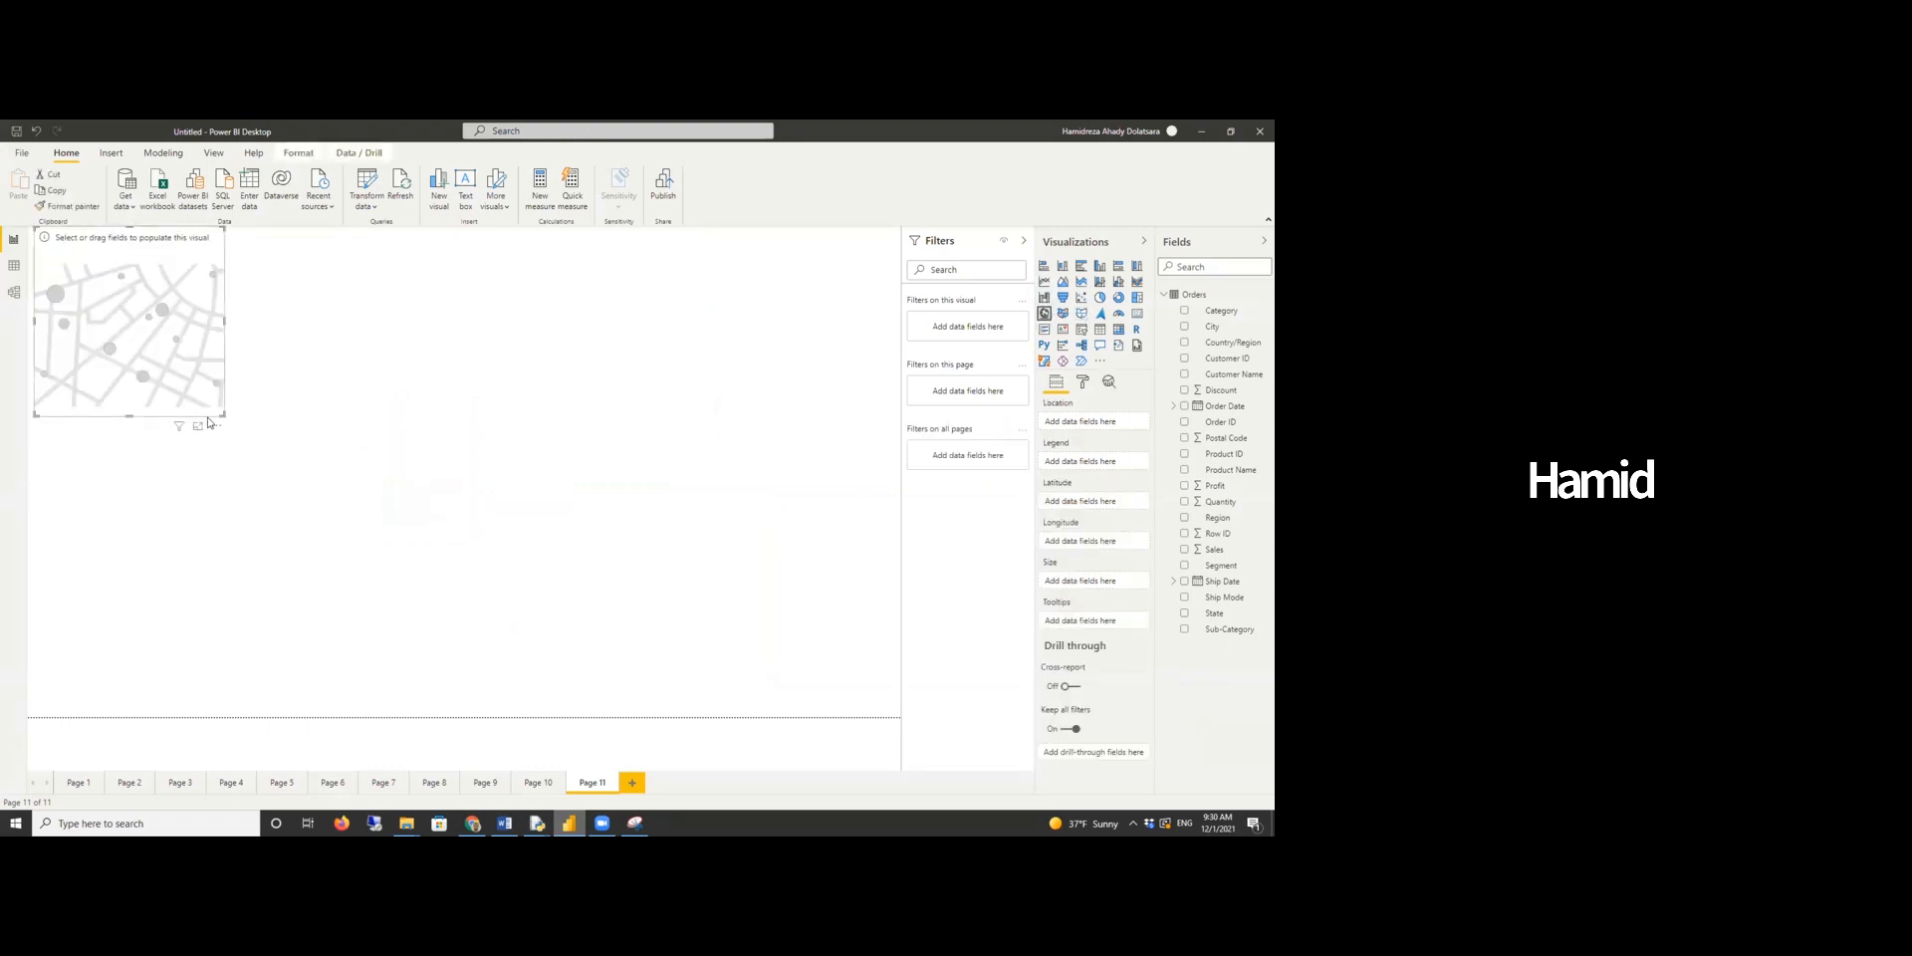
left_click_drag(223, 416, 458, 621)
- Build the map with State as location, Region as legend, and Sales as bubble size, widening the visual
left_click_drag(1217, 615, 1093, 425)
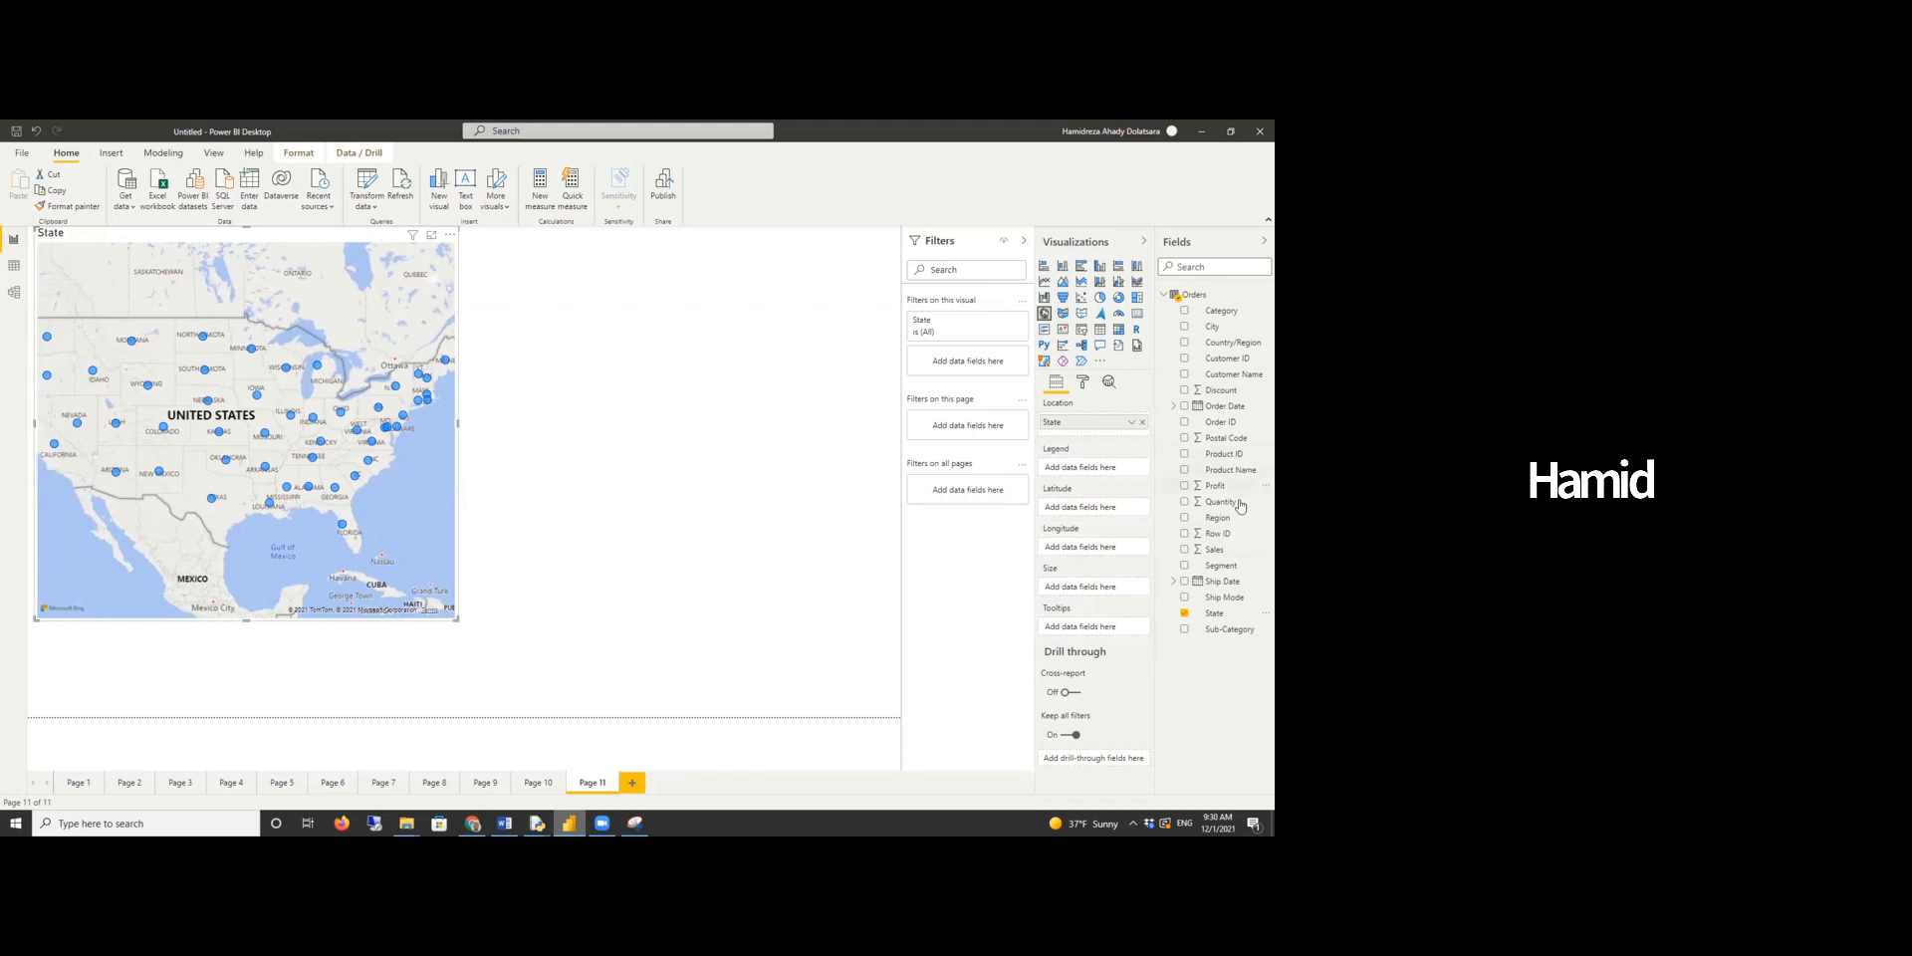
left_click_drag(1216, 525, 1096, 468)
left_click_drag(458, 619, 597, 663)
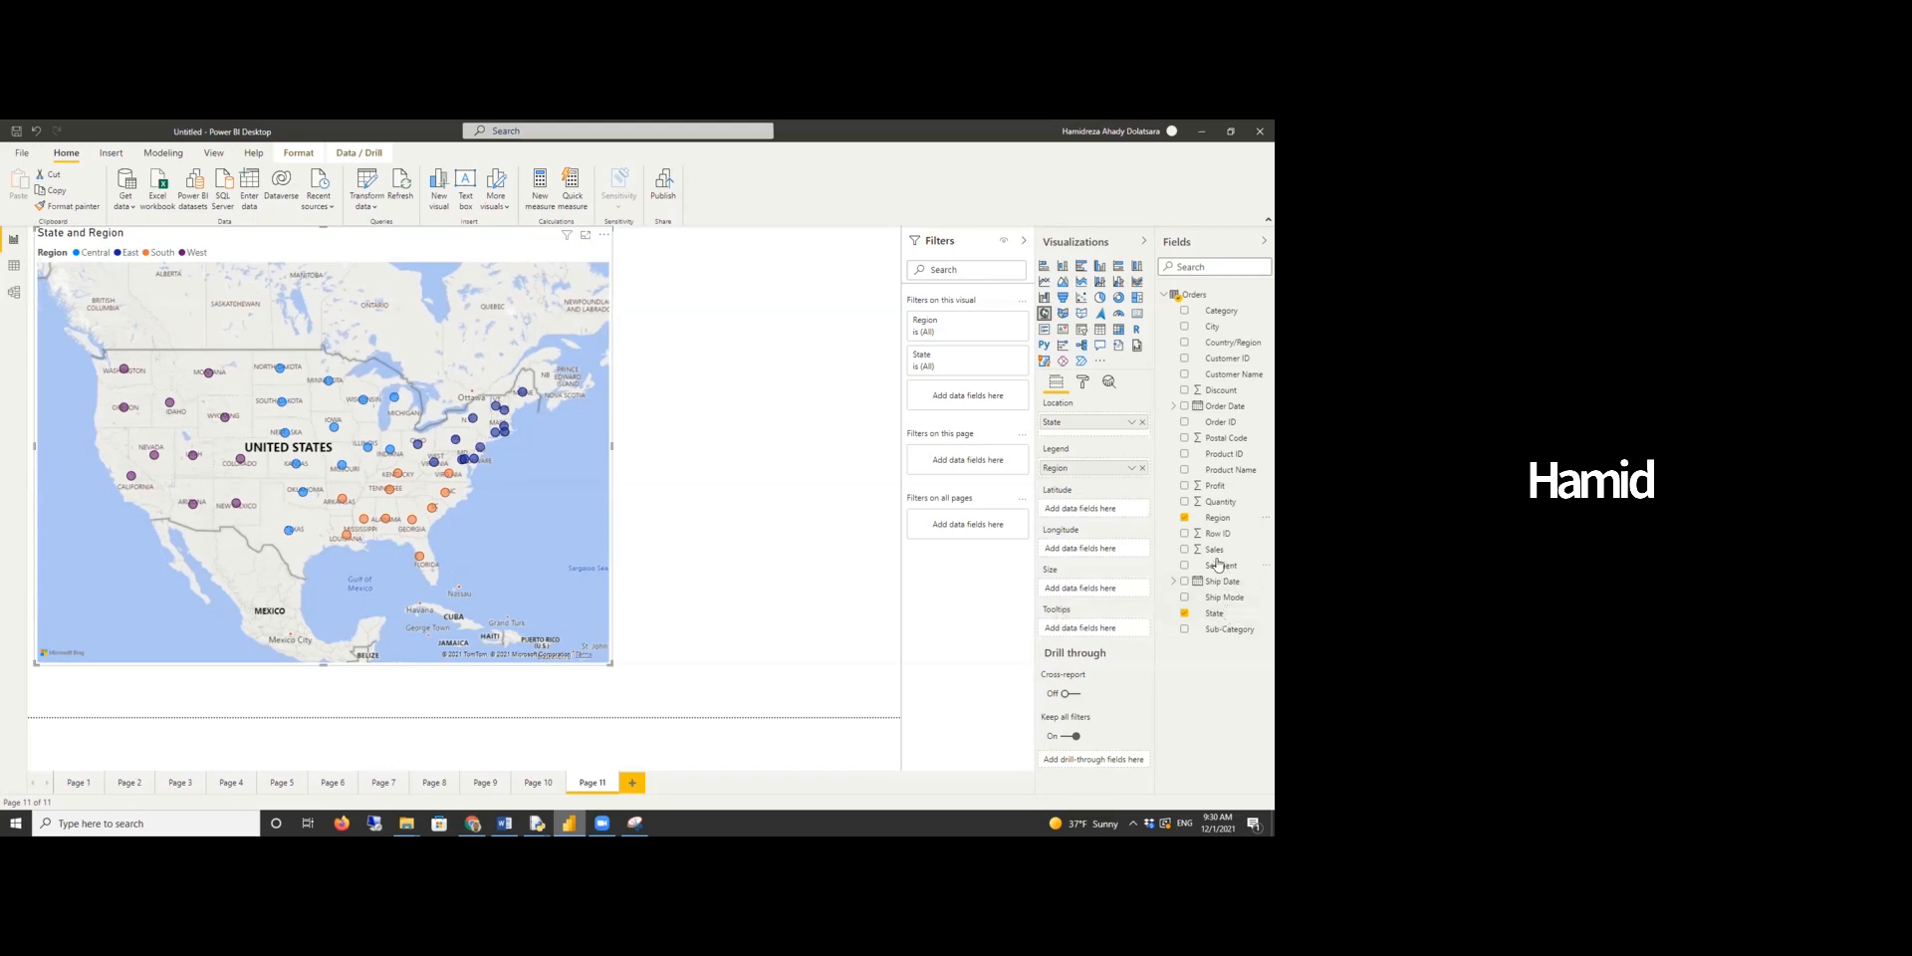
left_click_drag(1214, 550, 1119, 588)
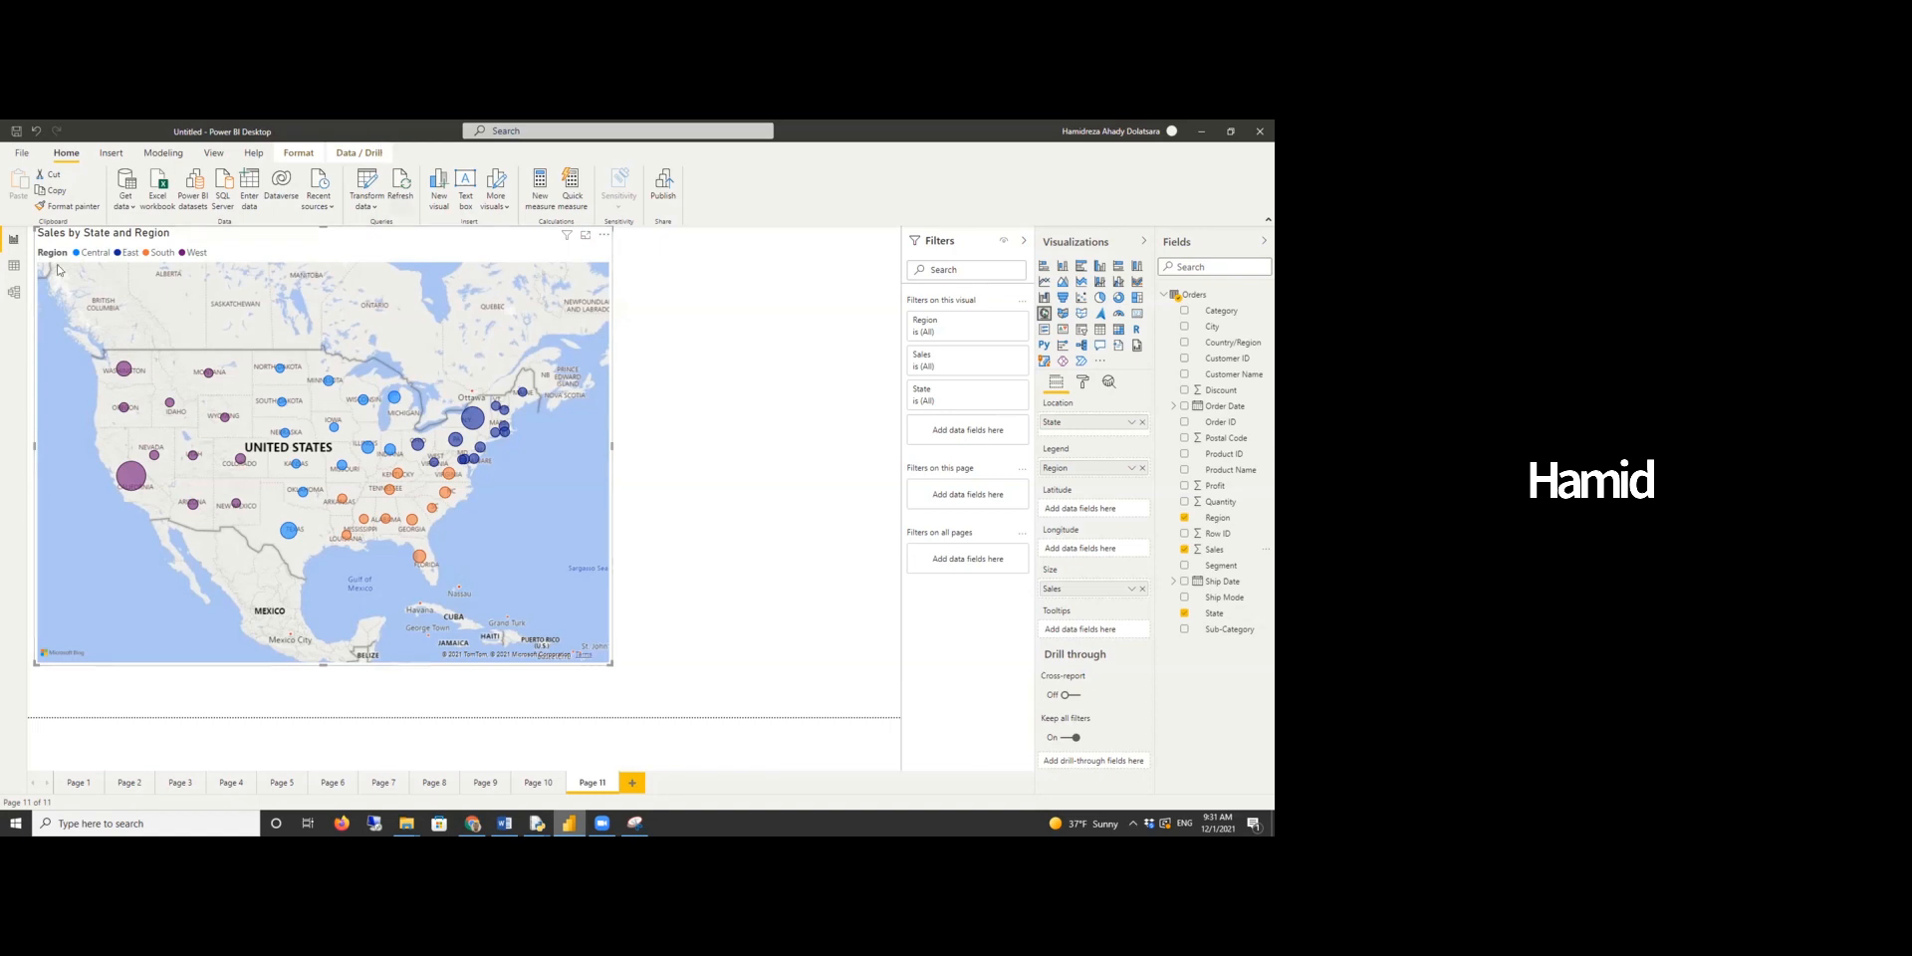
- Filter the map's State field to Top N, showing the top 5 states by Sales, and apply the filter
left_click(1003, 391)
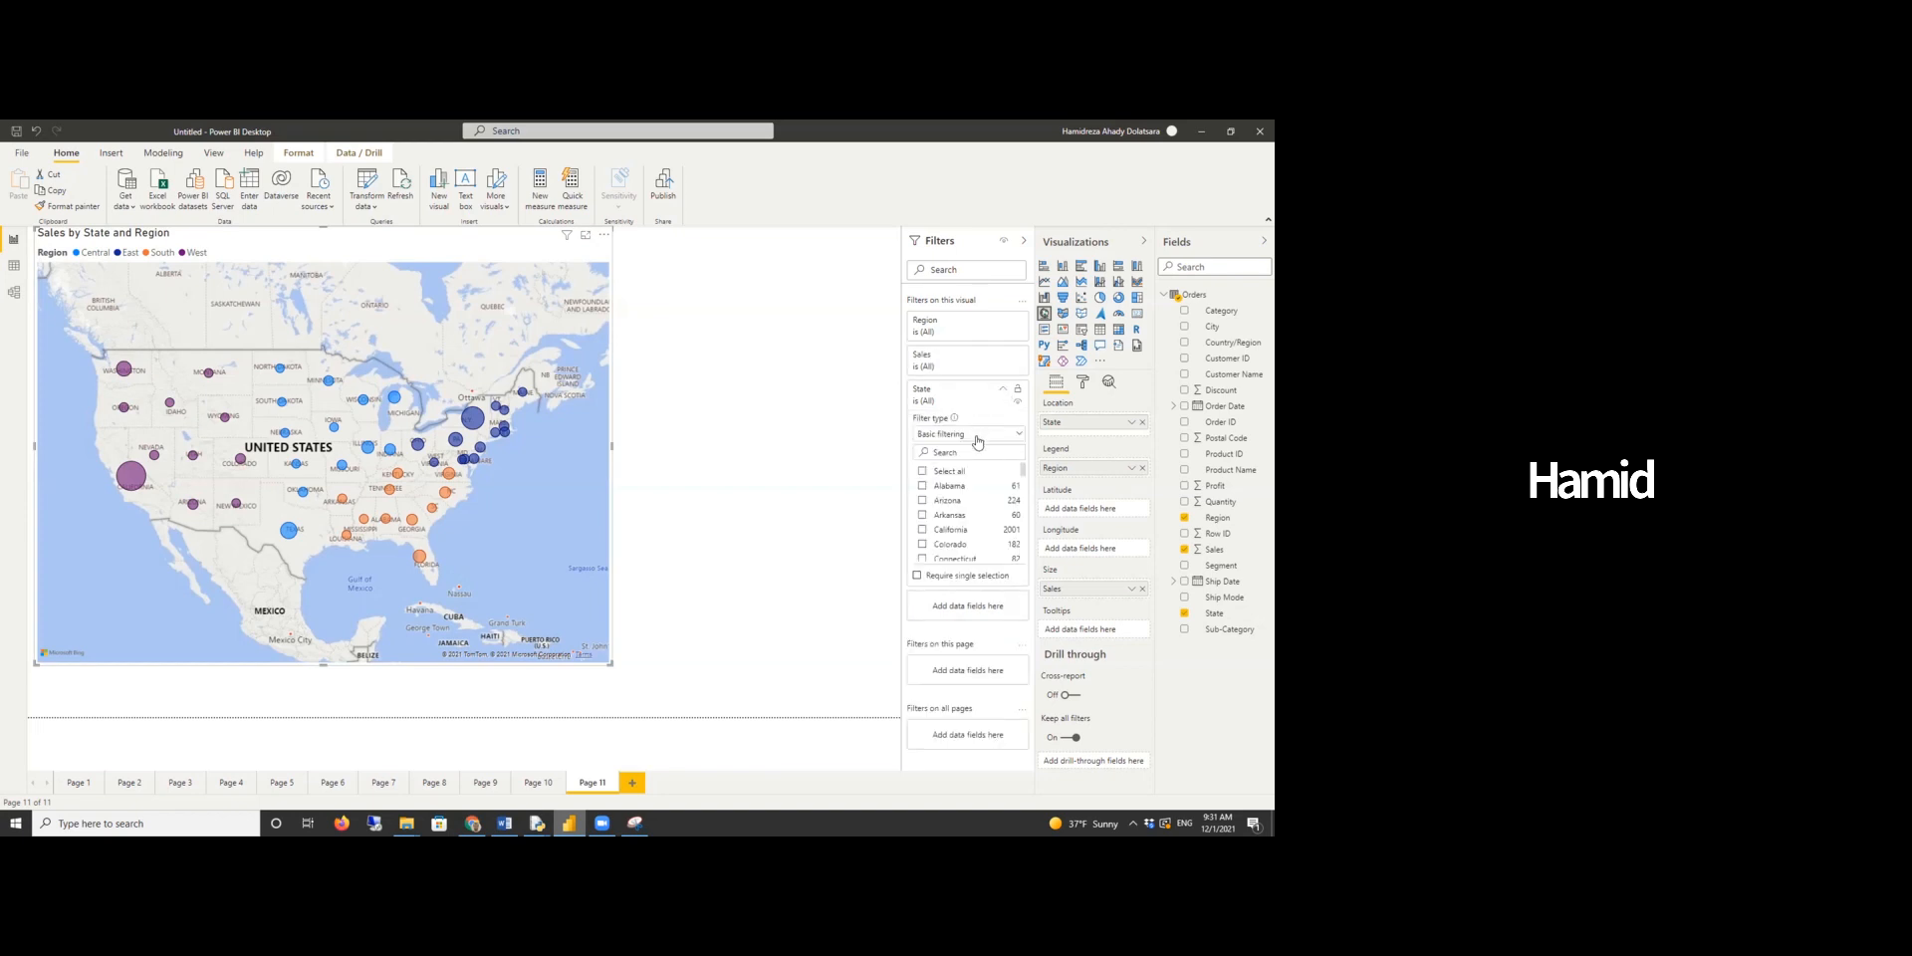
left_click(941, 435)
left_click(961, 488)
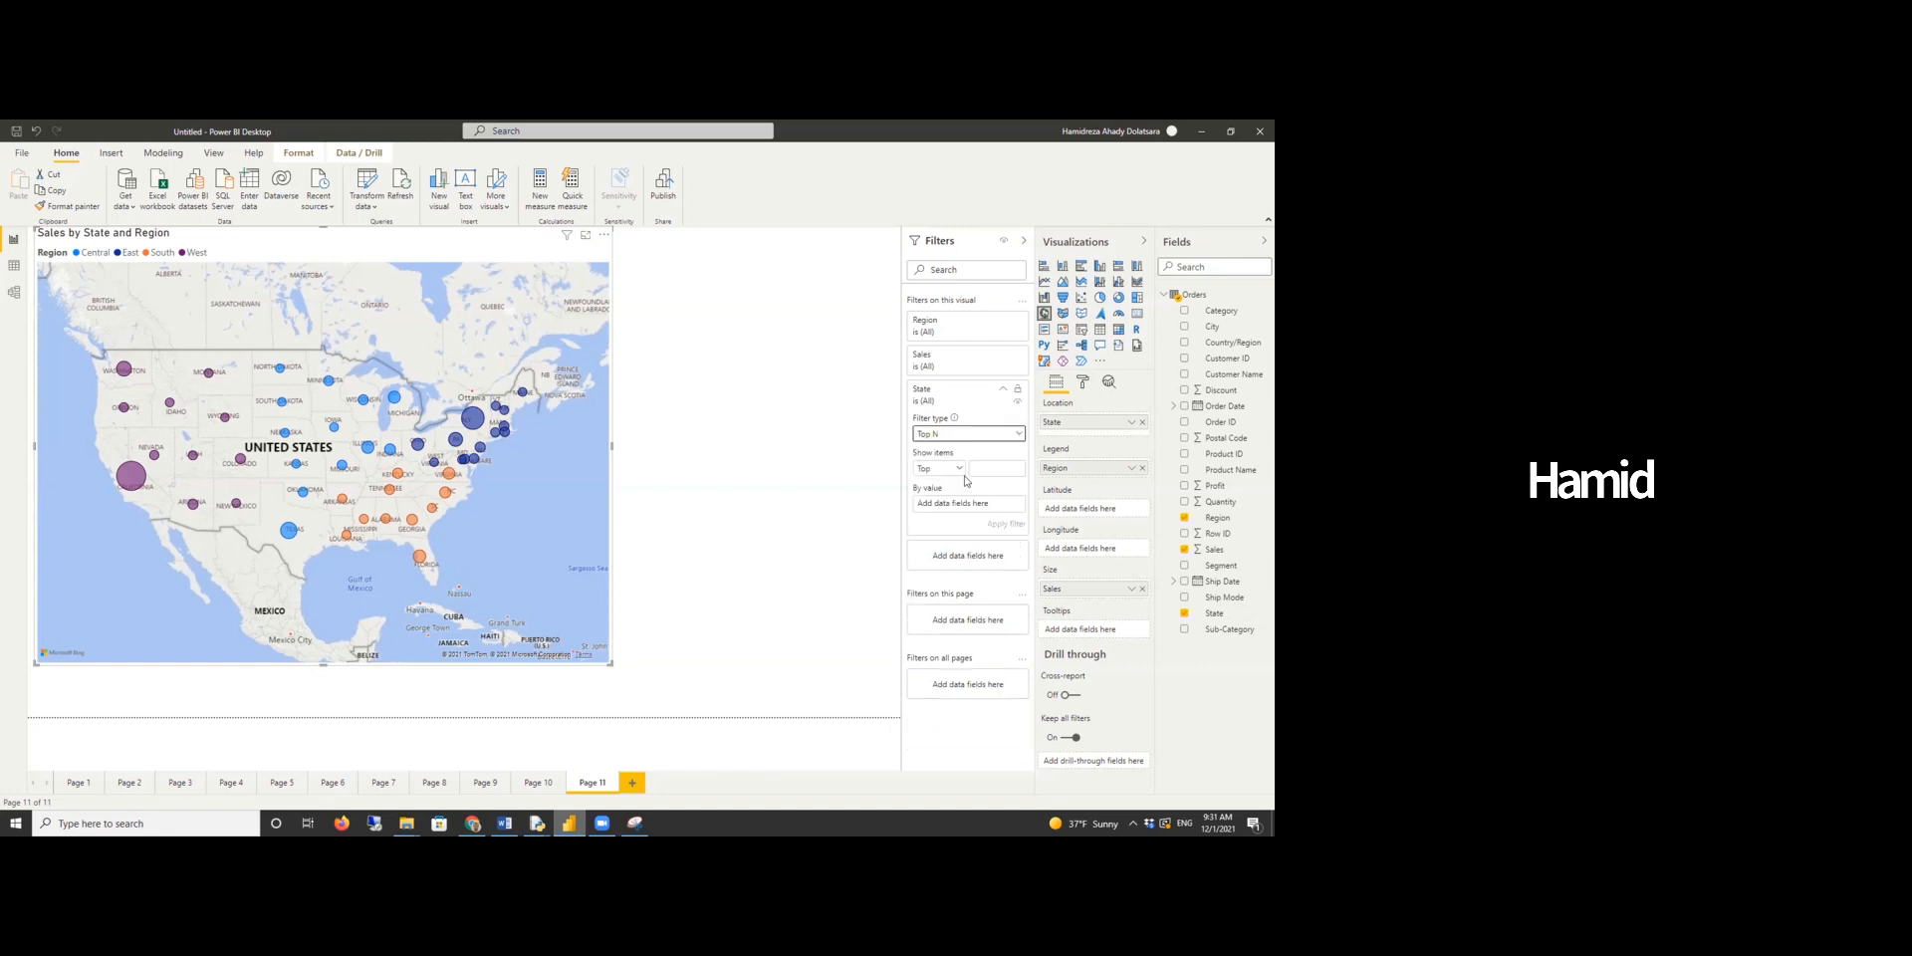
left_click(987, 470)
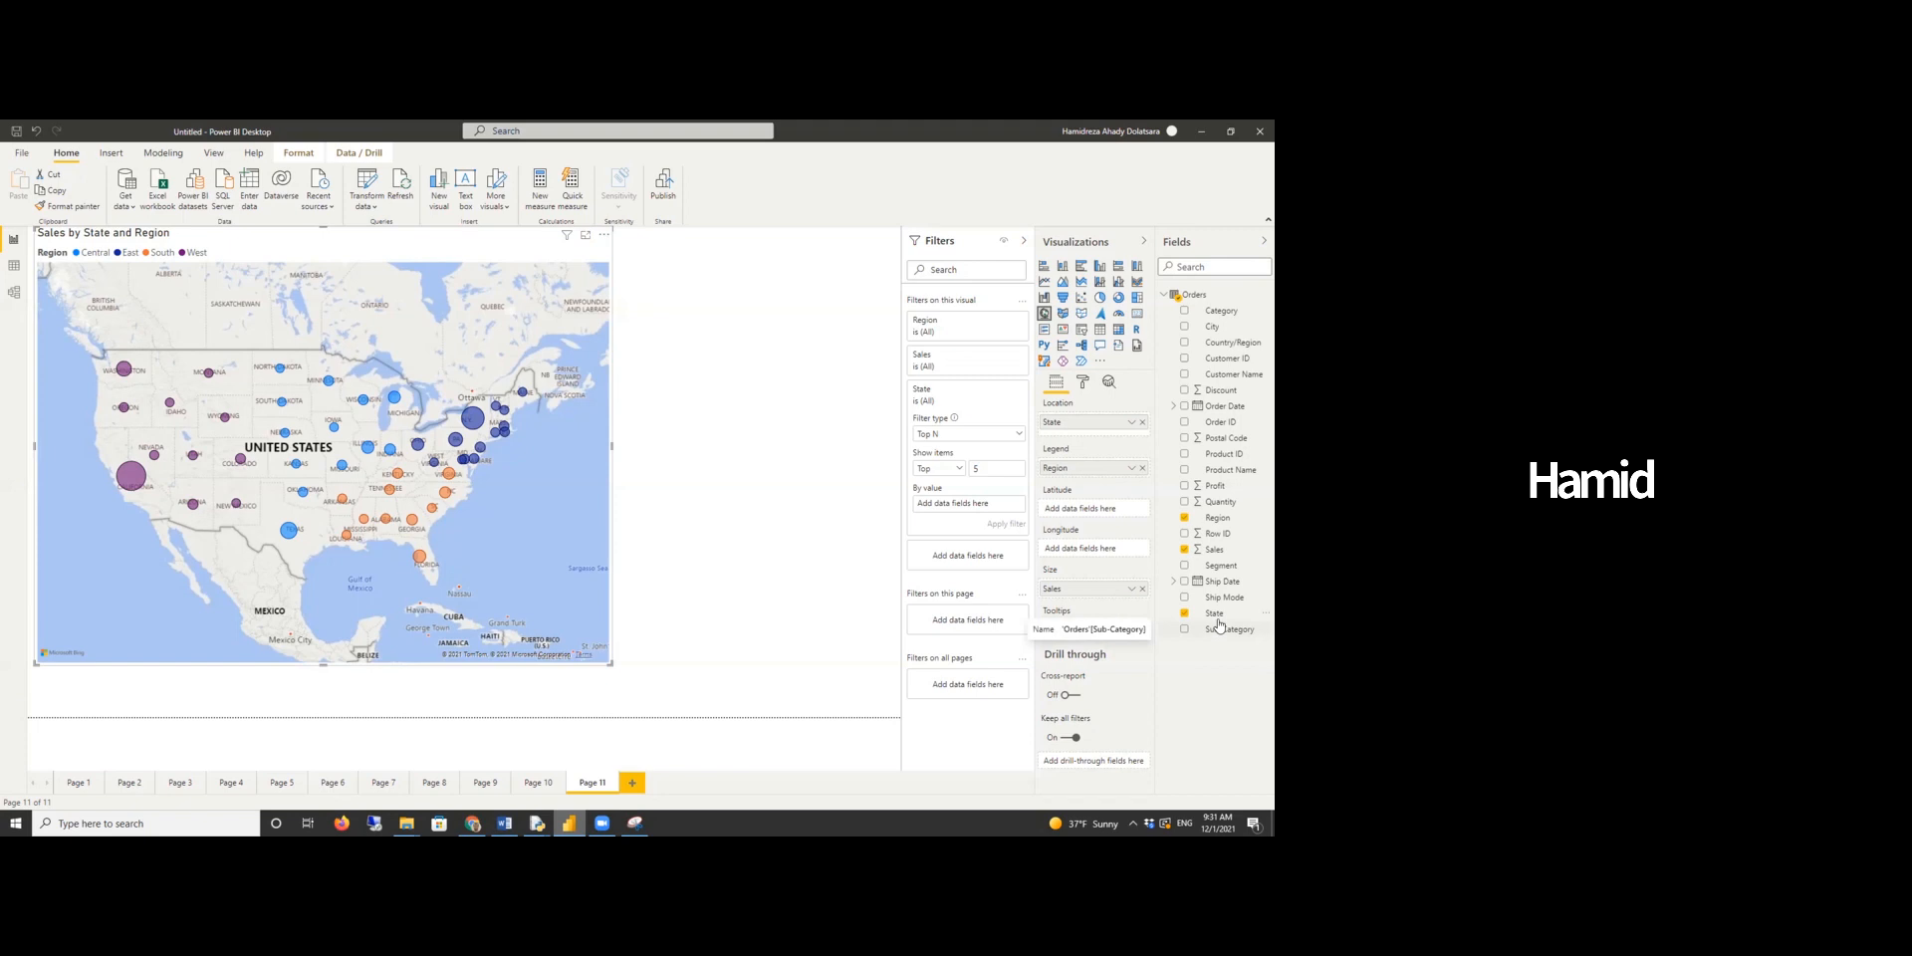
left_click_drag(1231, 556, 986, 510)
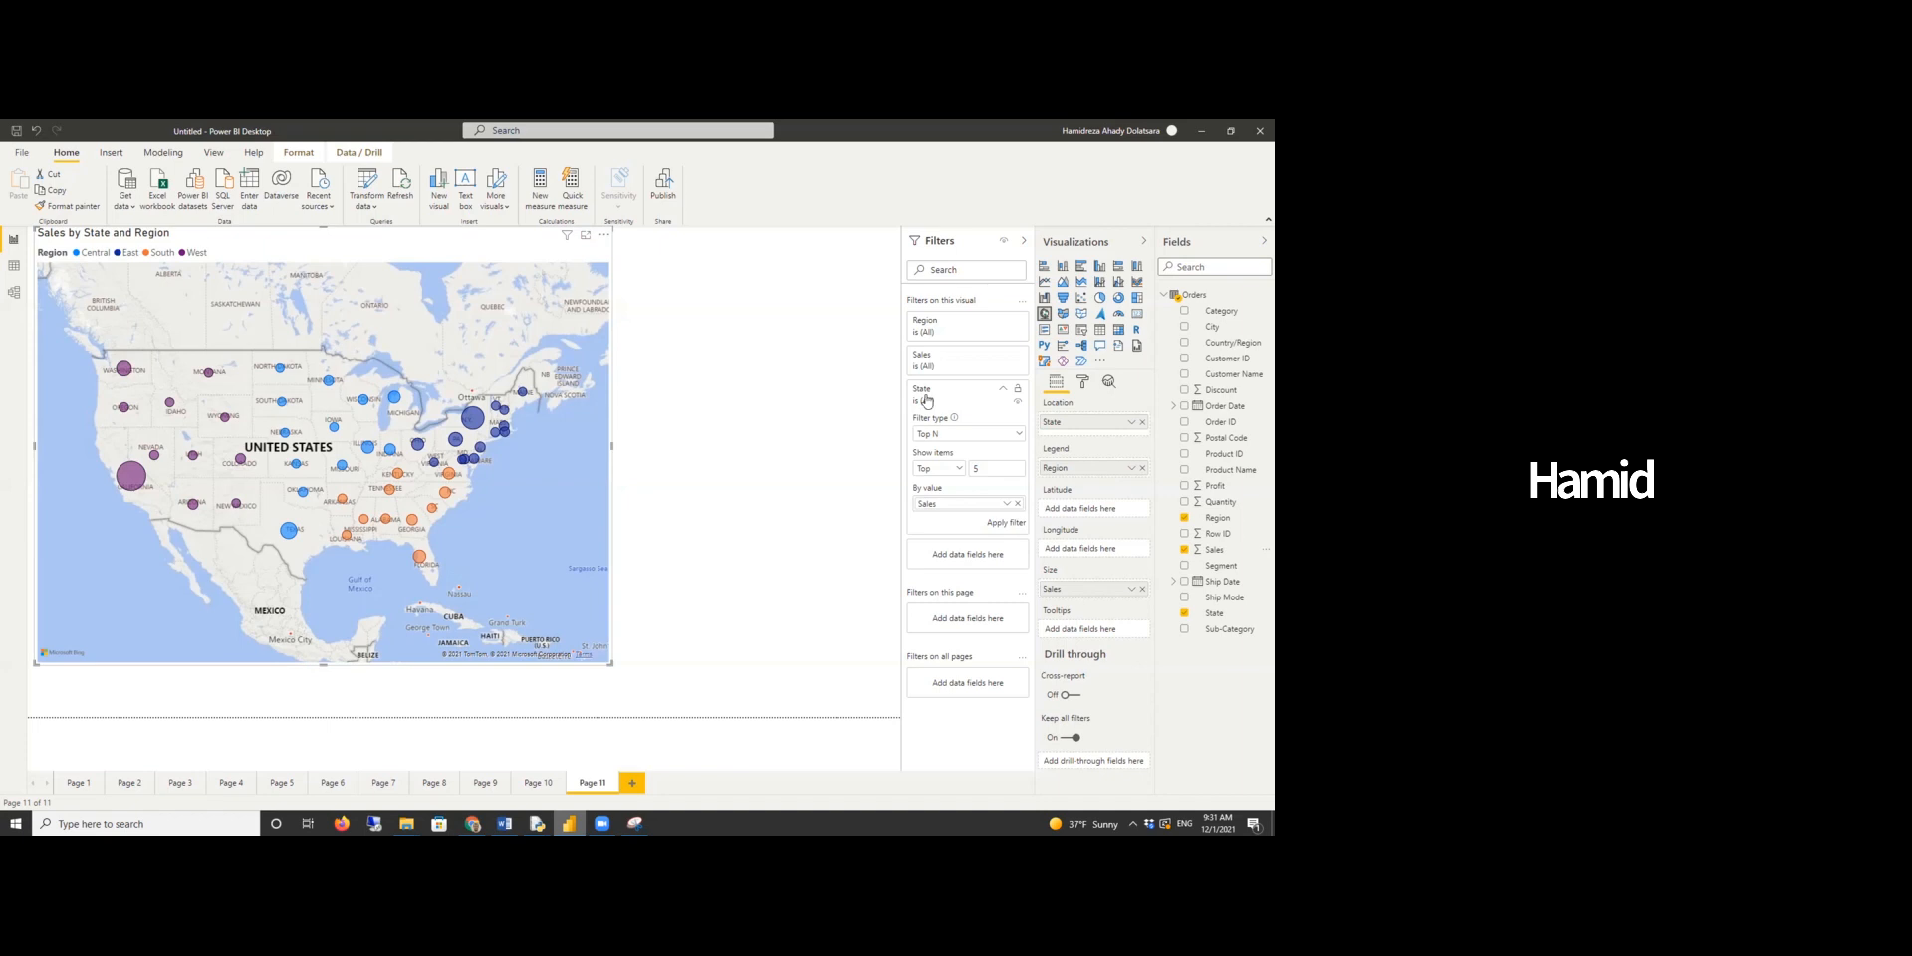
left_click(1001, 524)
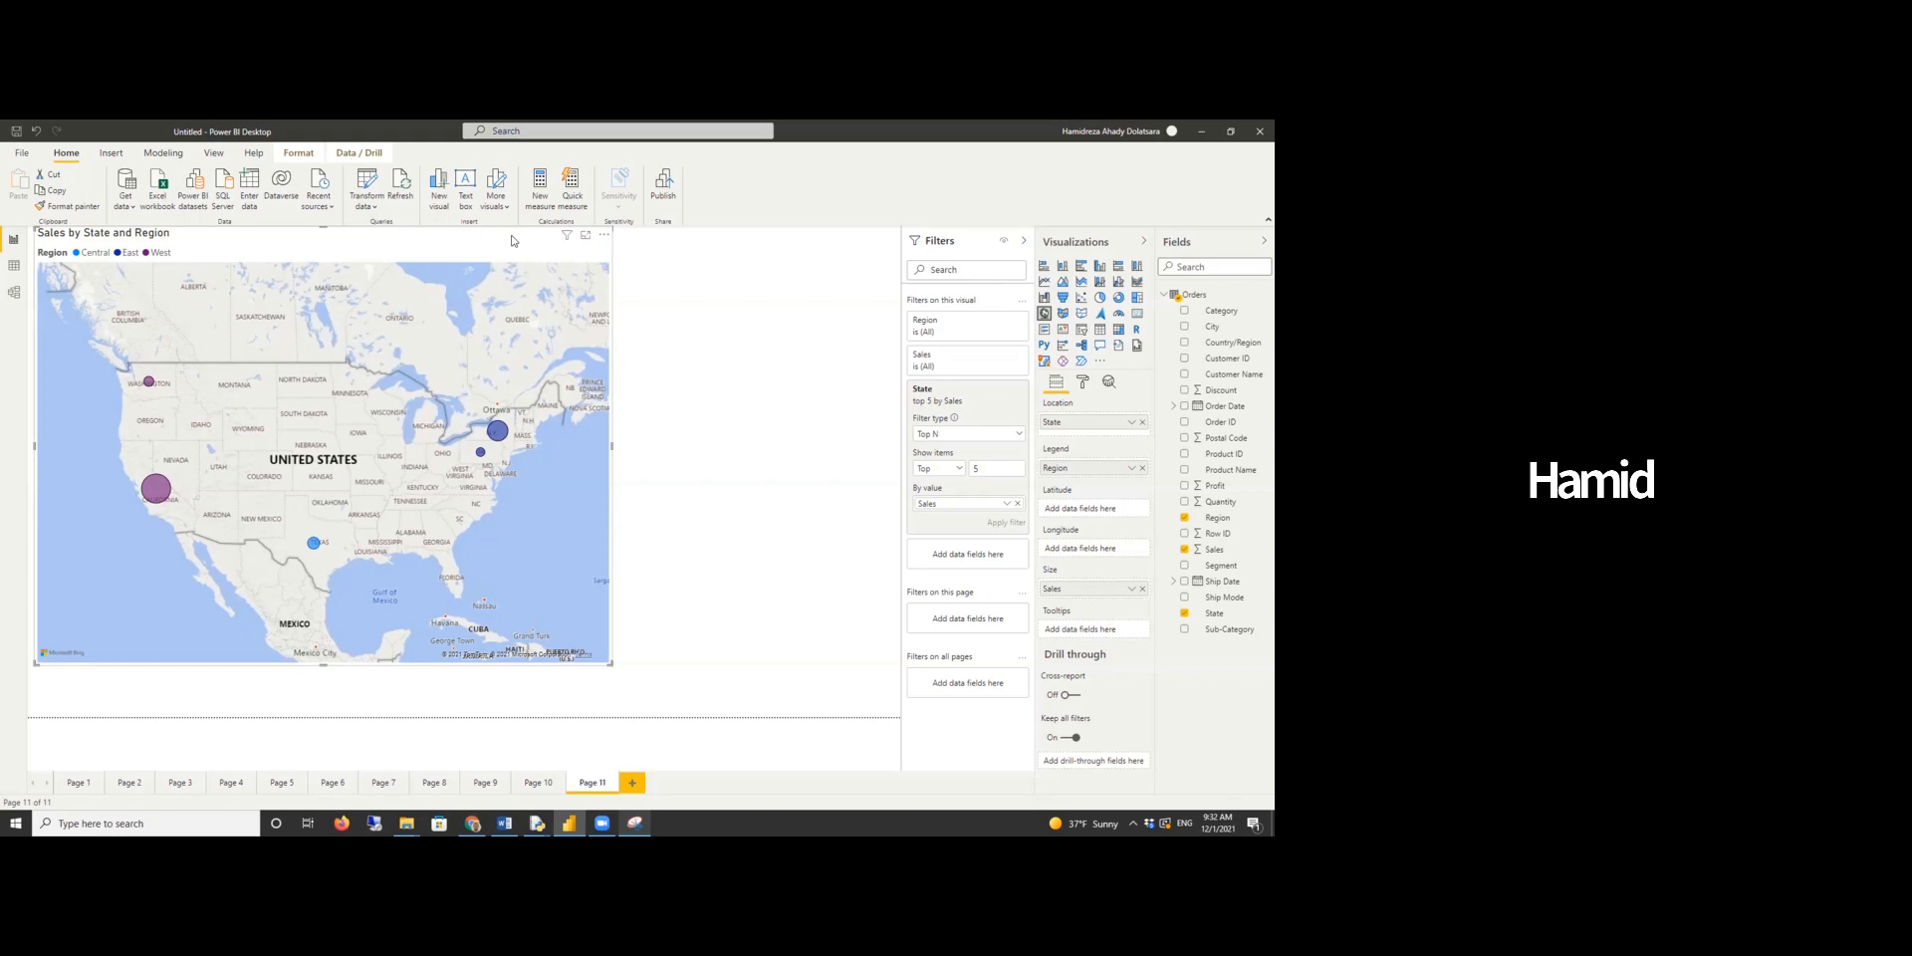
- Move the map visual lower on the canvas
left_click_drag(572, 266, 565, 317)
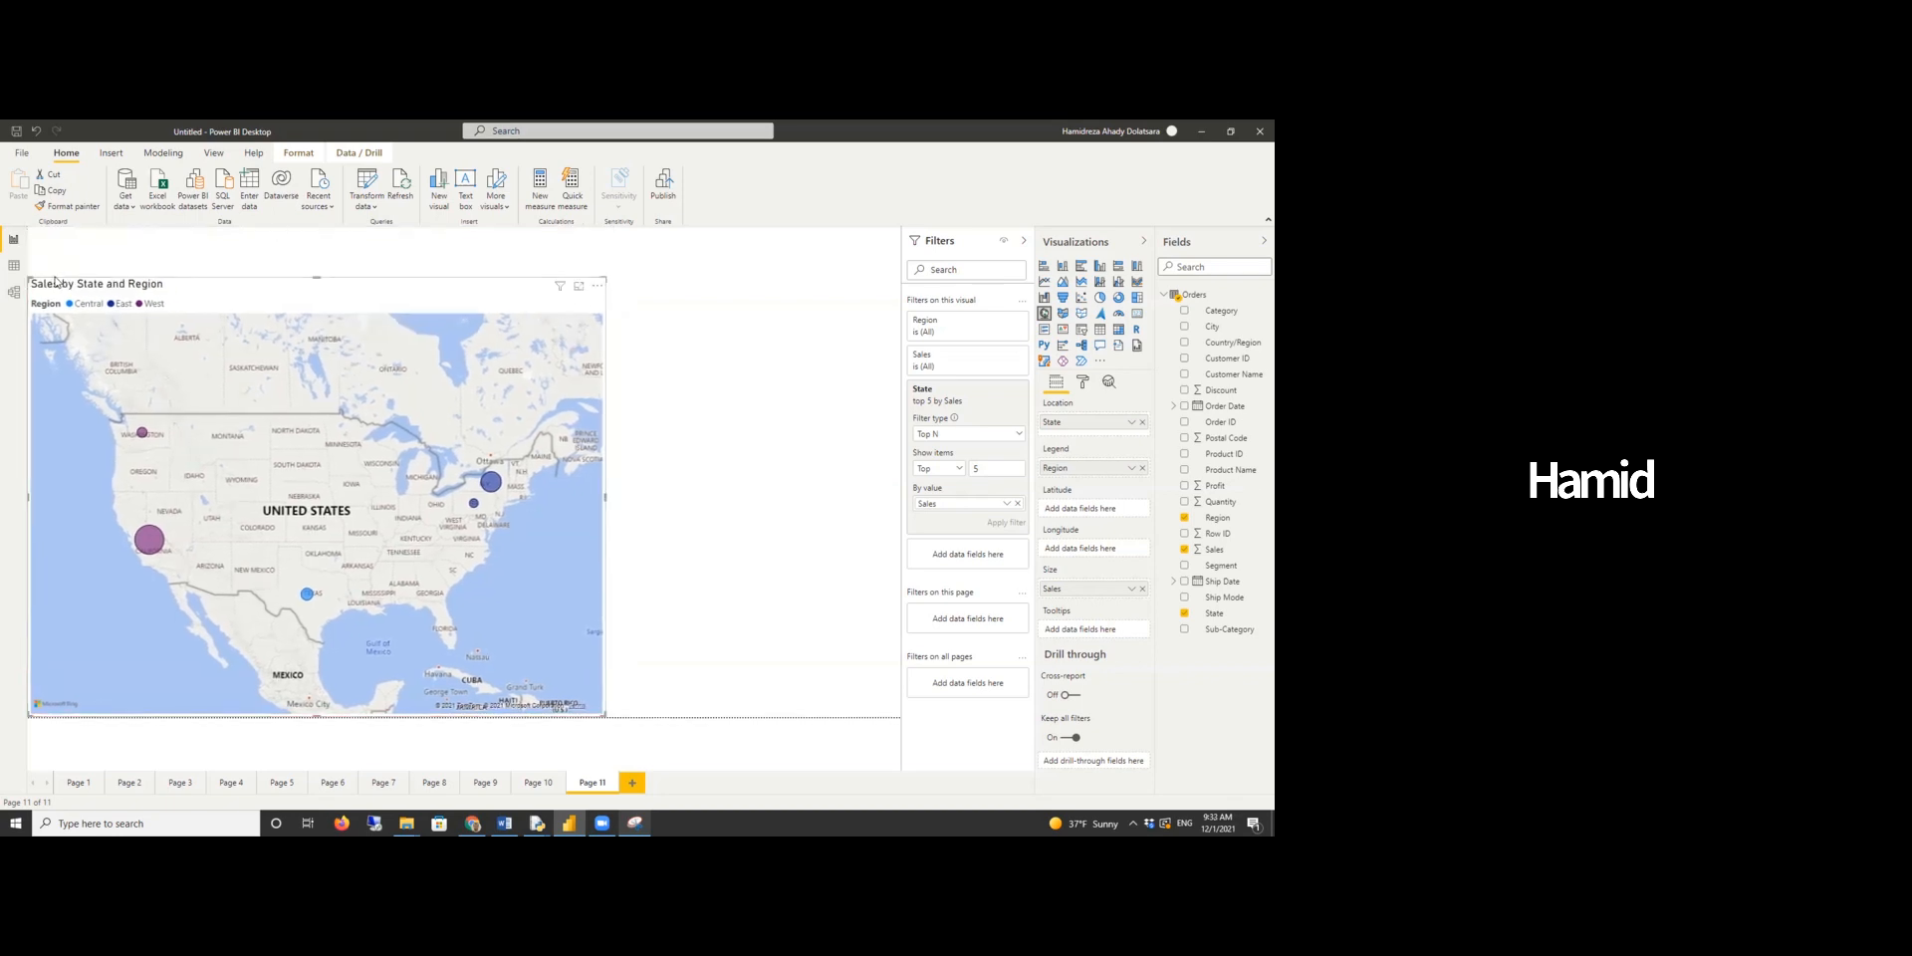
left_click_drag(28, 274, 38, 411)
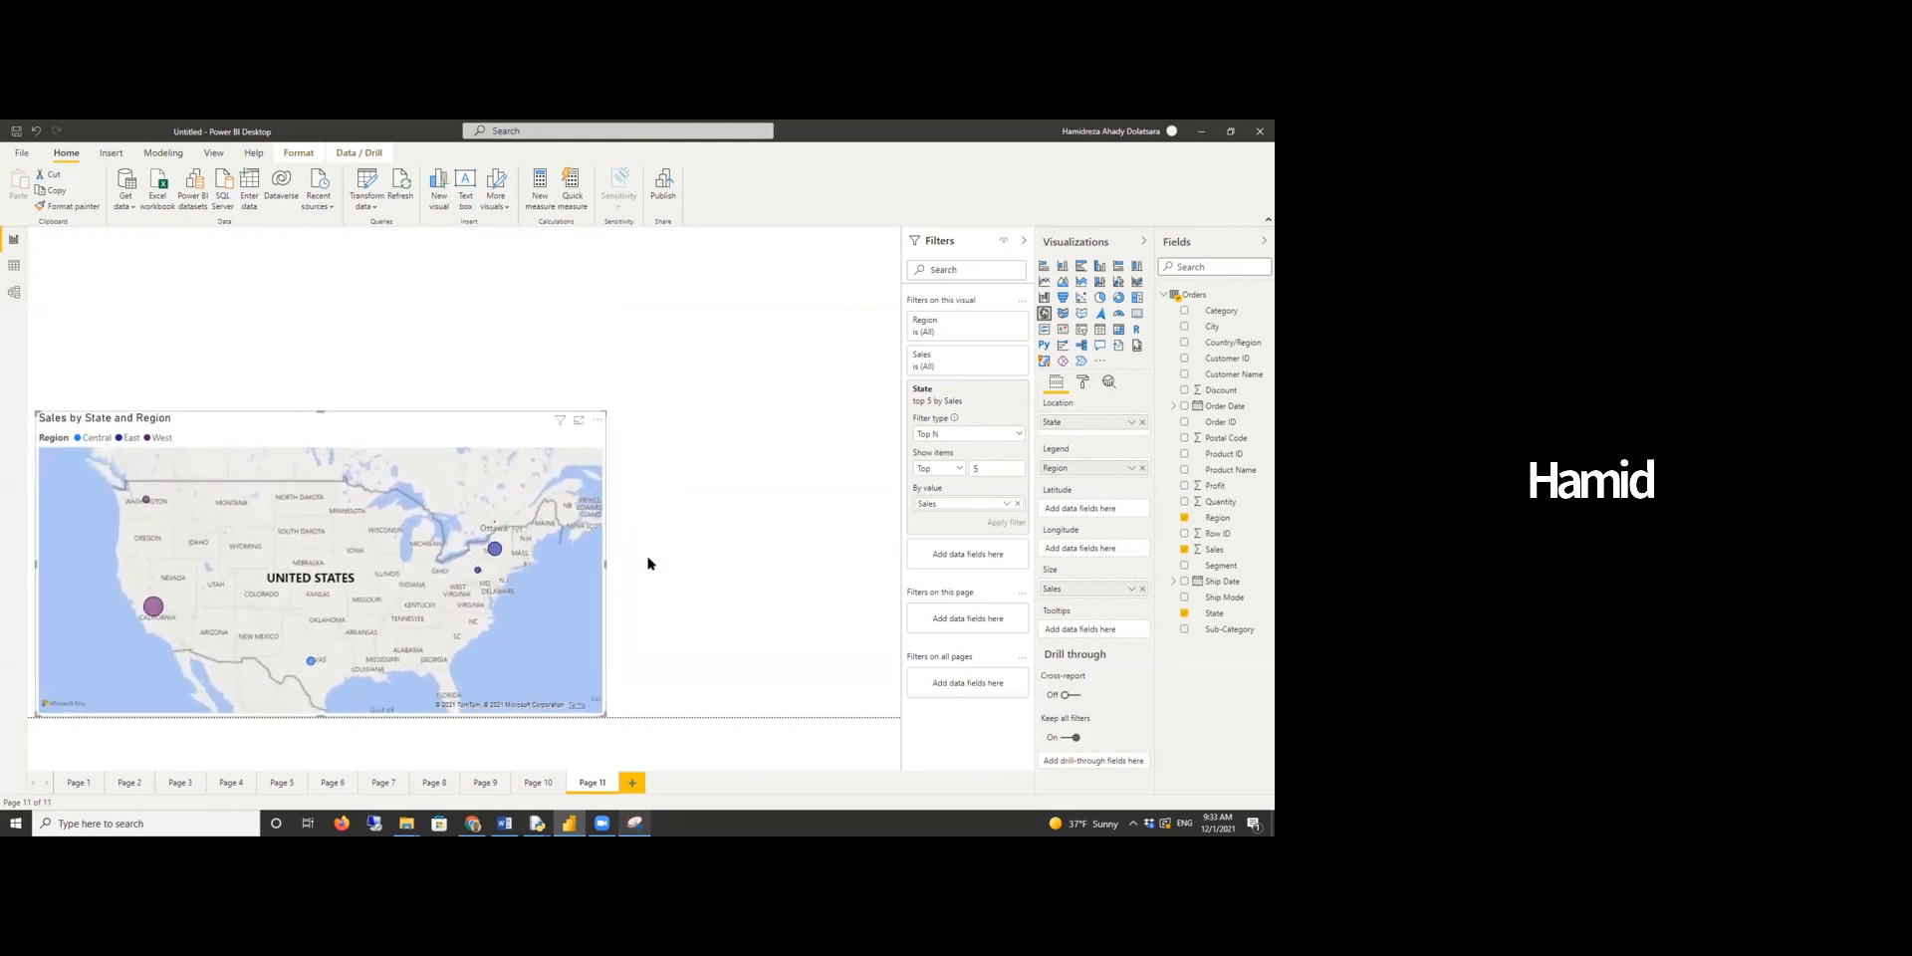
- Add a card visual above the map showing Profit
left_click(1137, 315)
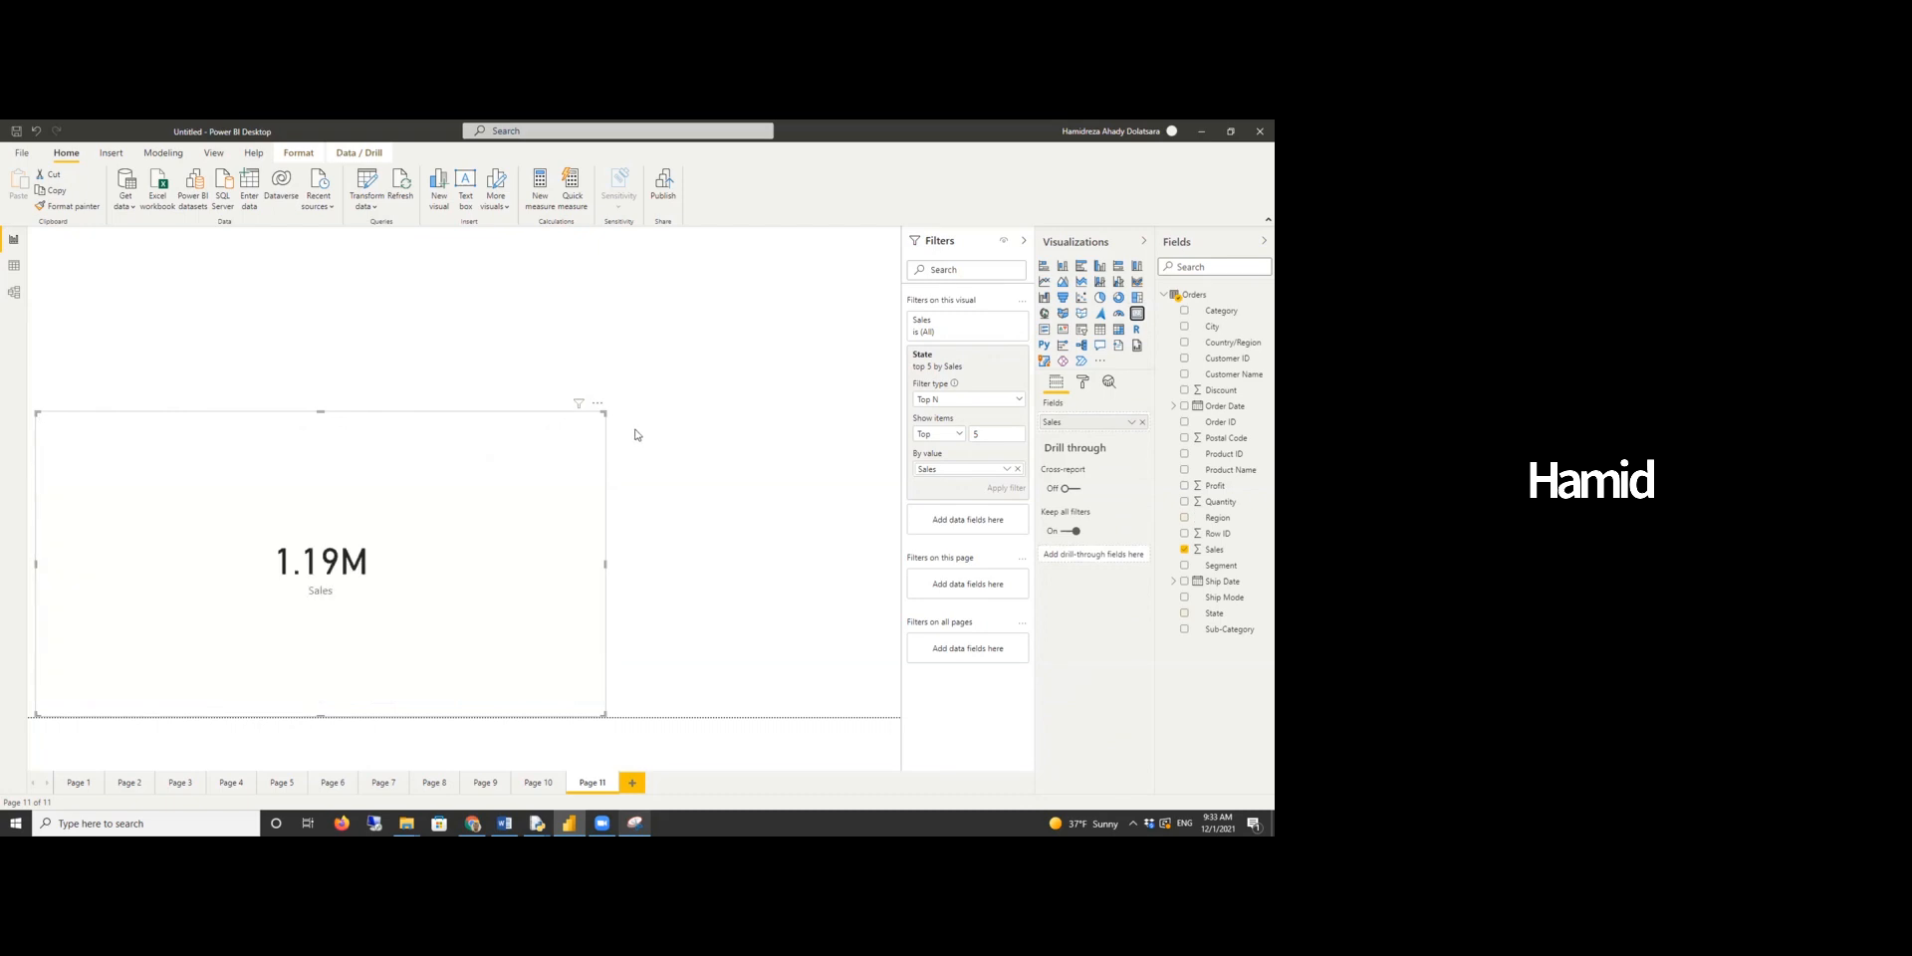
key("ctrl+z")
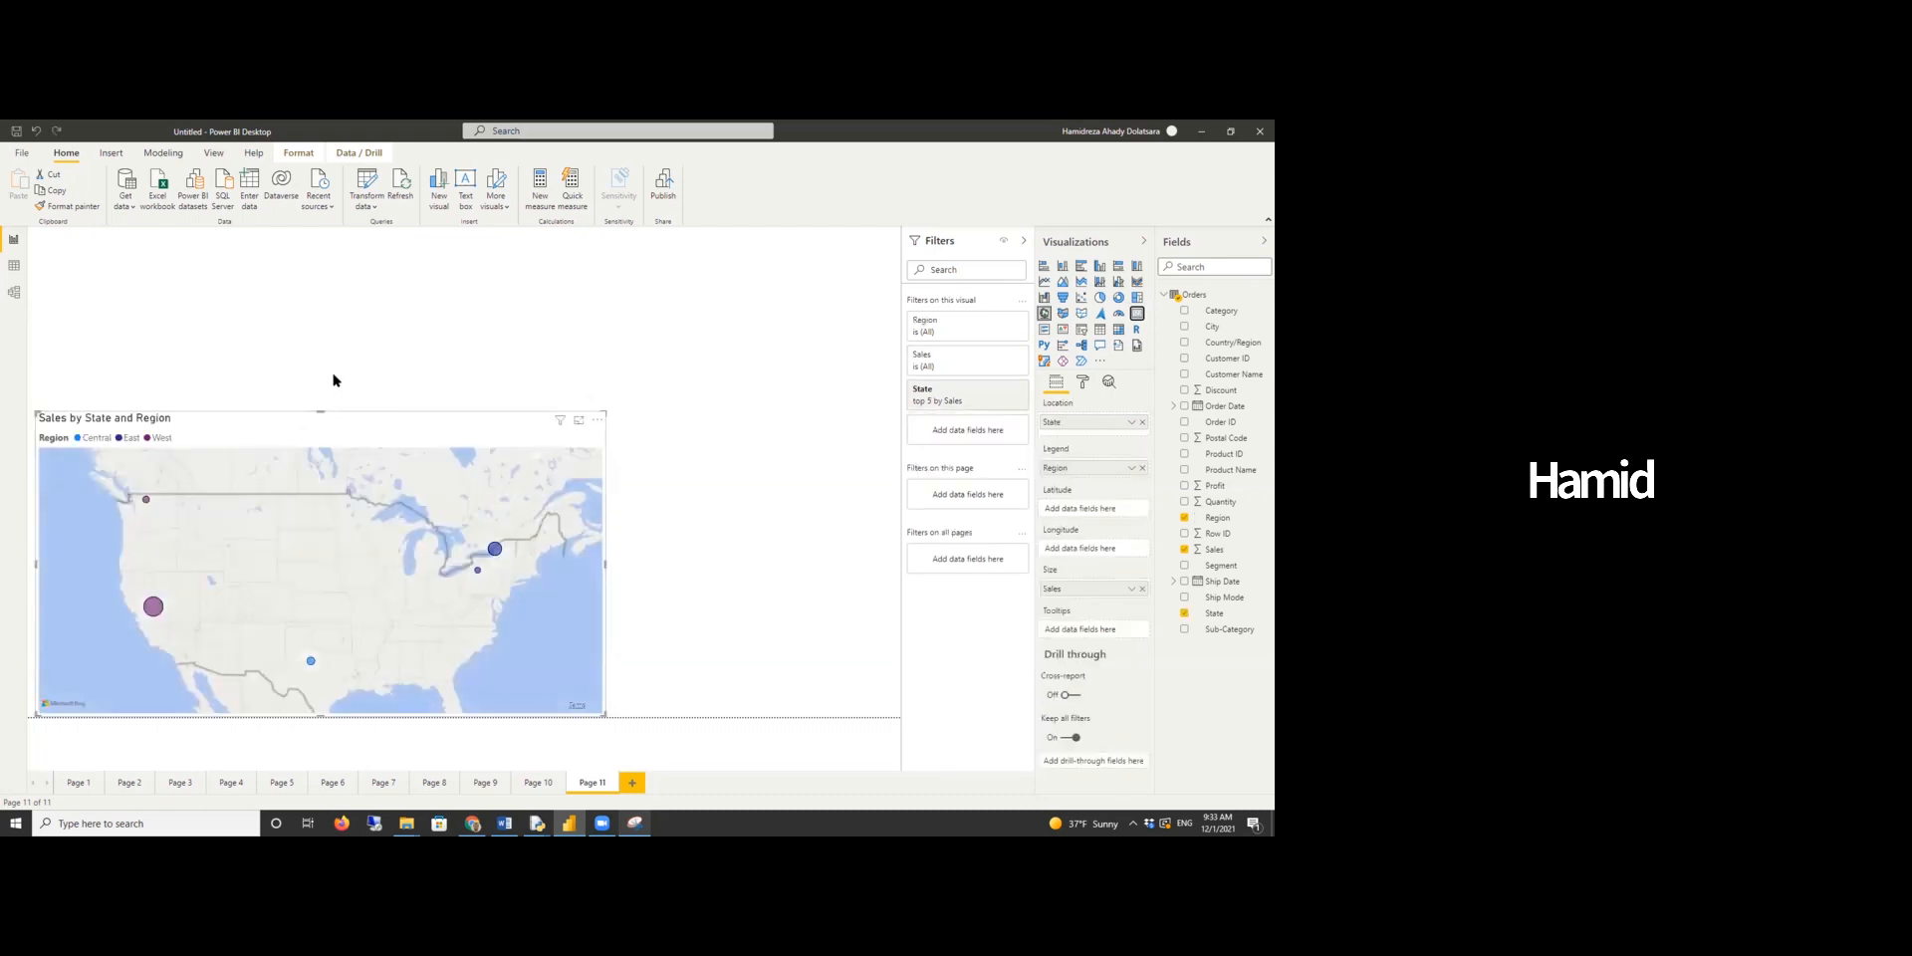
left_click(376, 354)
left_click(1135, 316)
left_click_drag(600, 527, 315, 402)
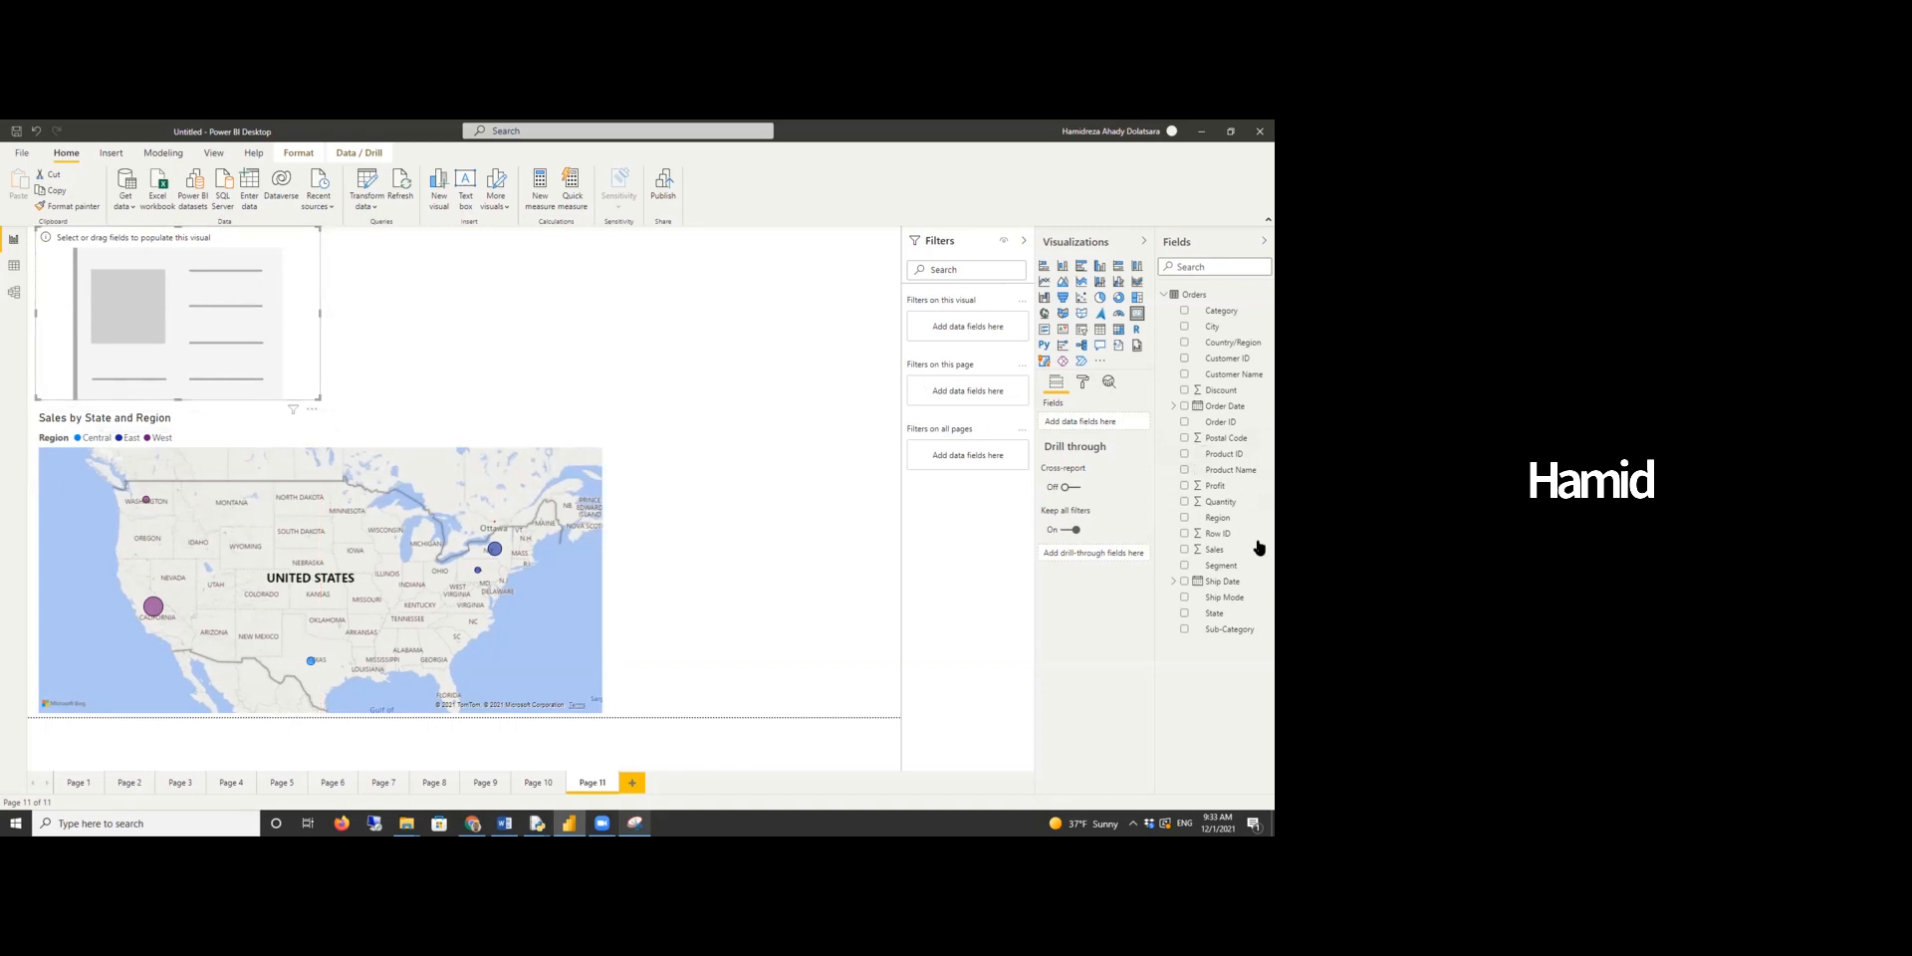
left_click_drag(1213, 486, 1103, 424)
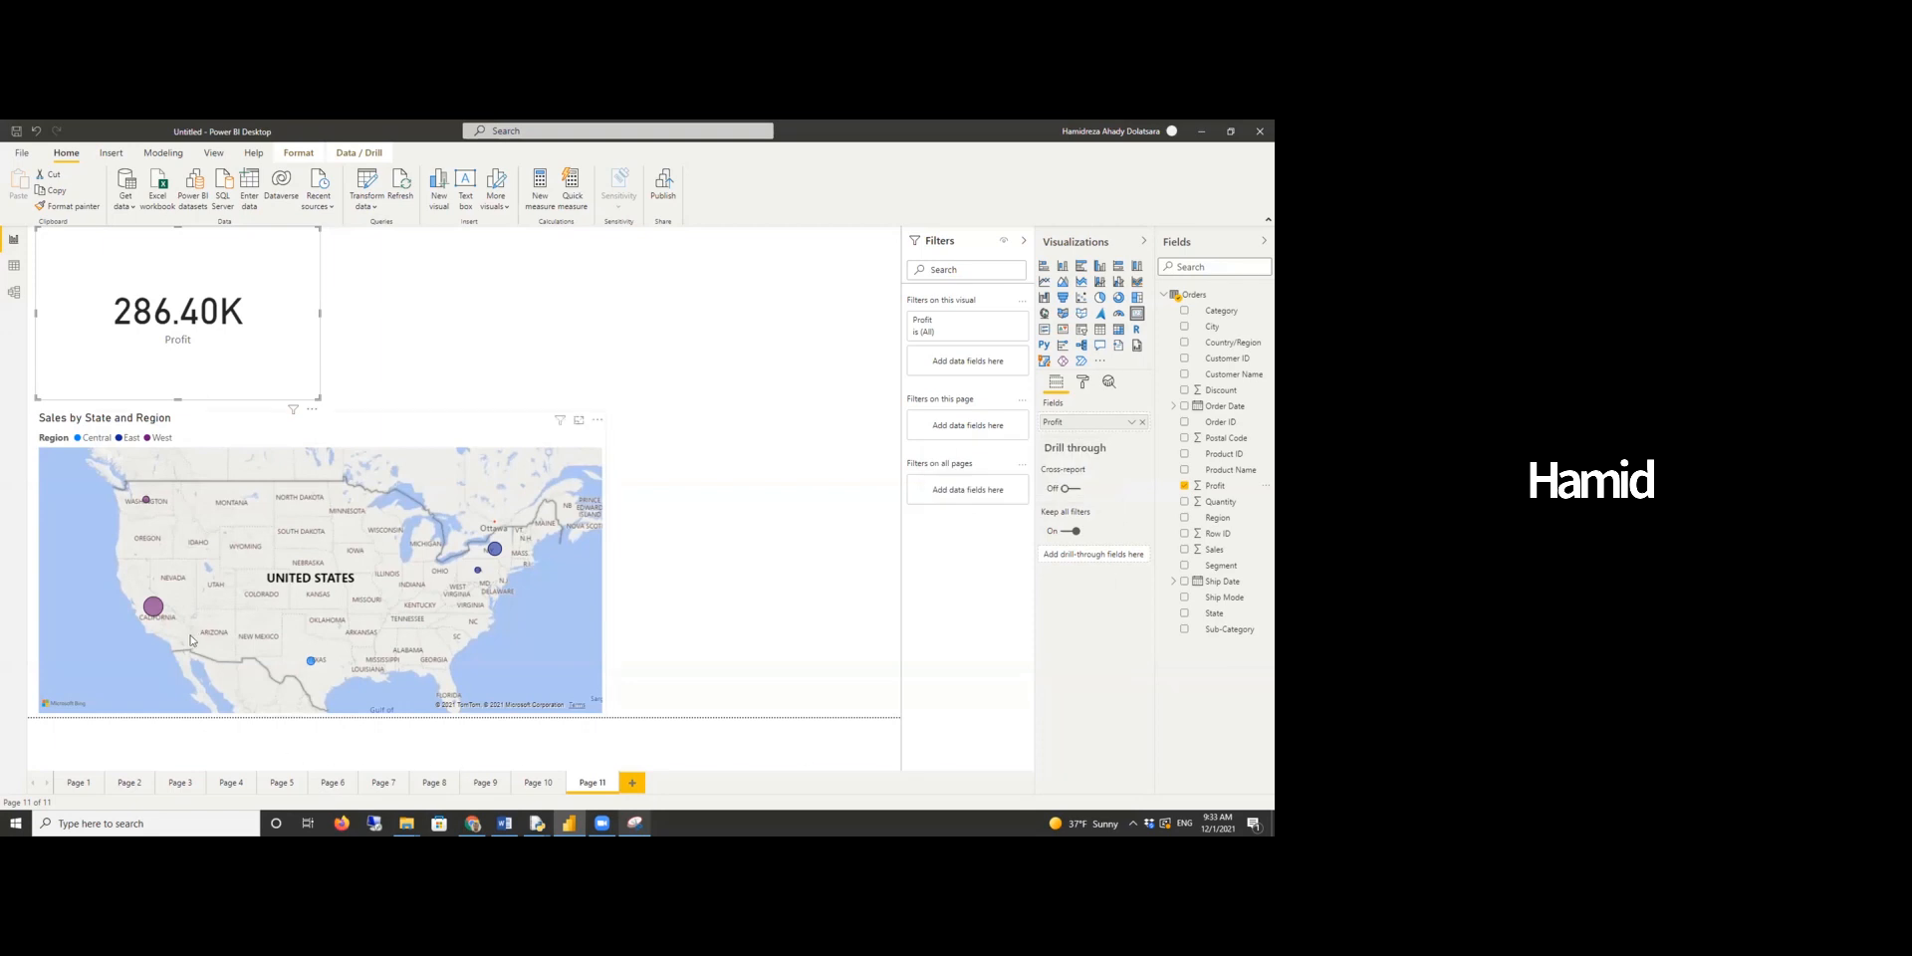
- Select individual state bubbles on the map to check the Profit card's cross-filtered value
left_click(155, 610)
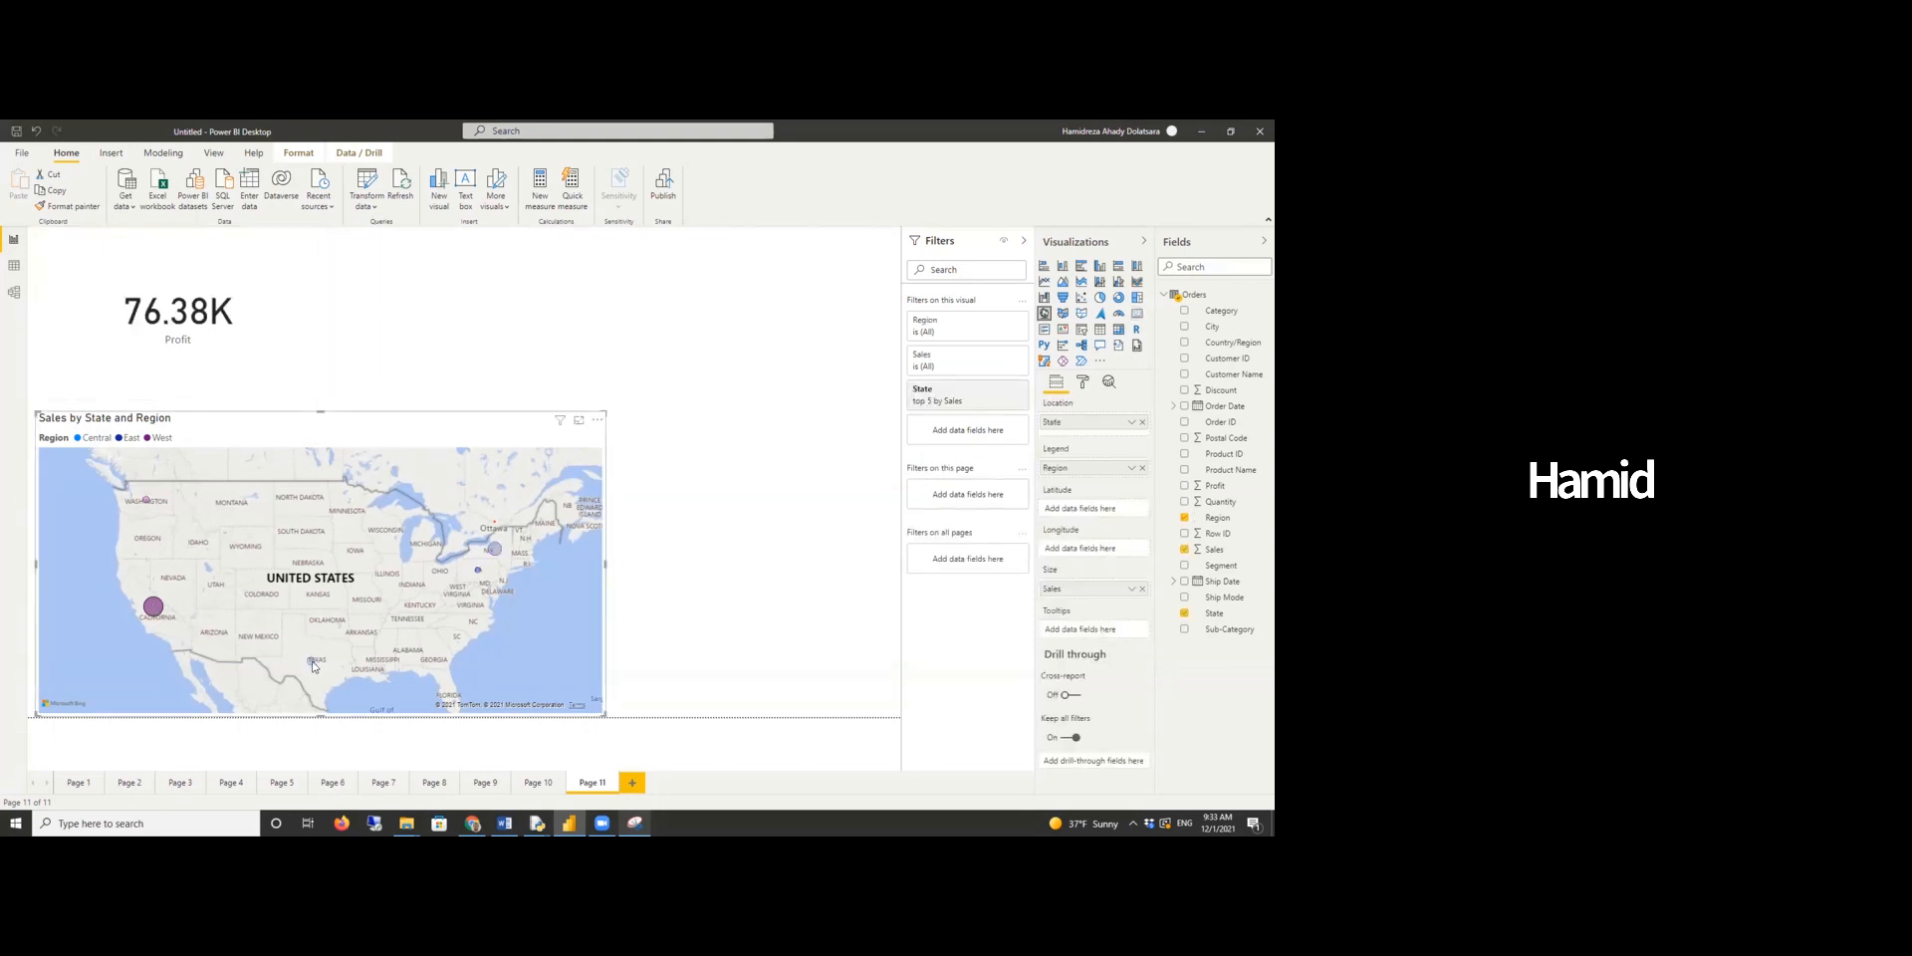
left_click(497, 554)
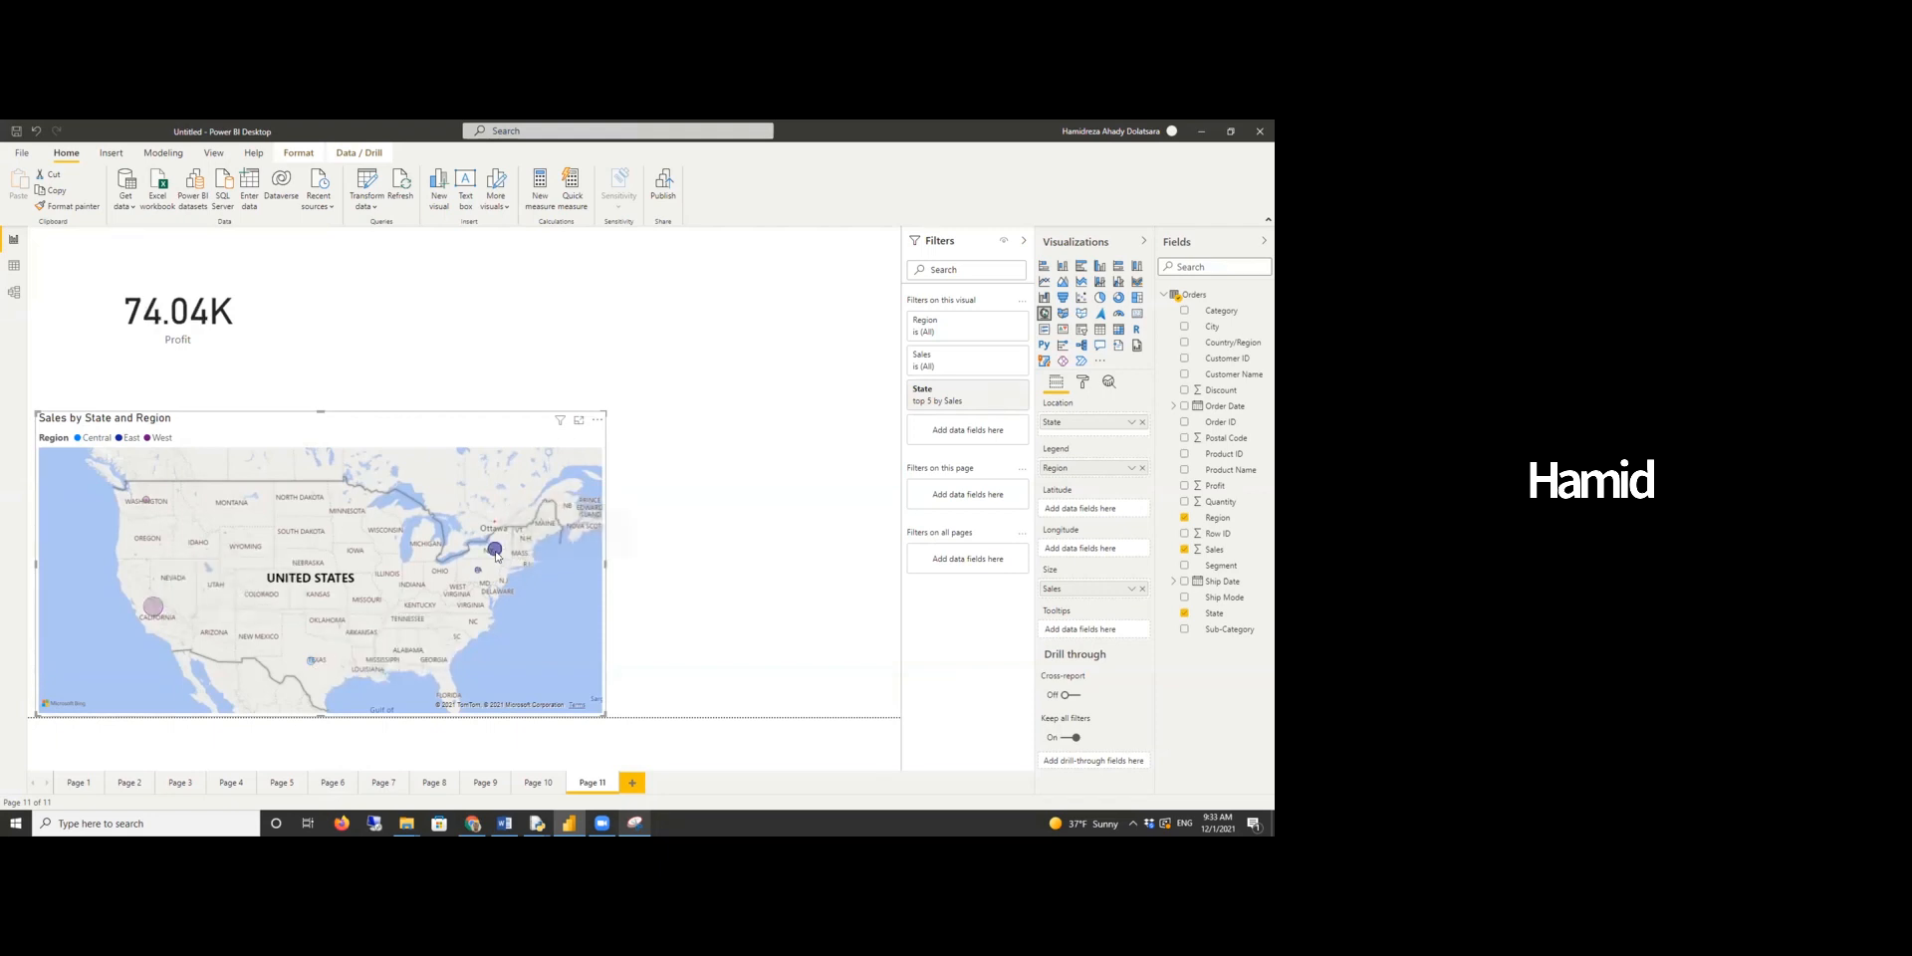
left_click(313, 662)
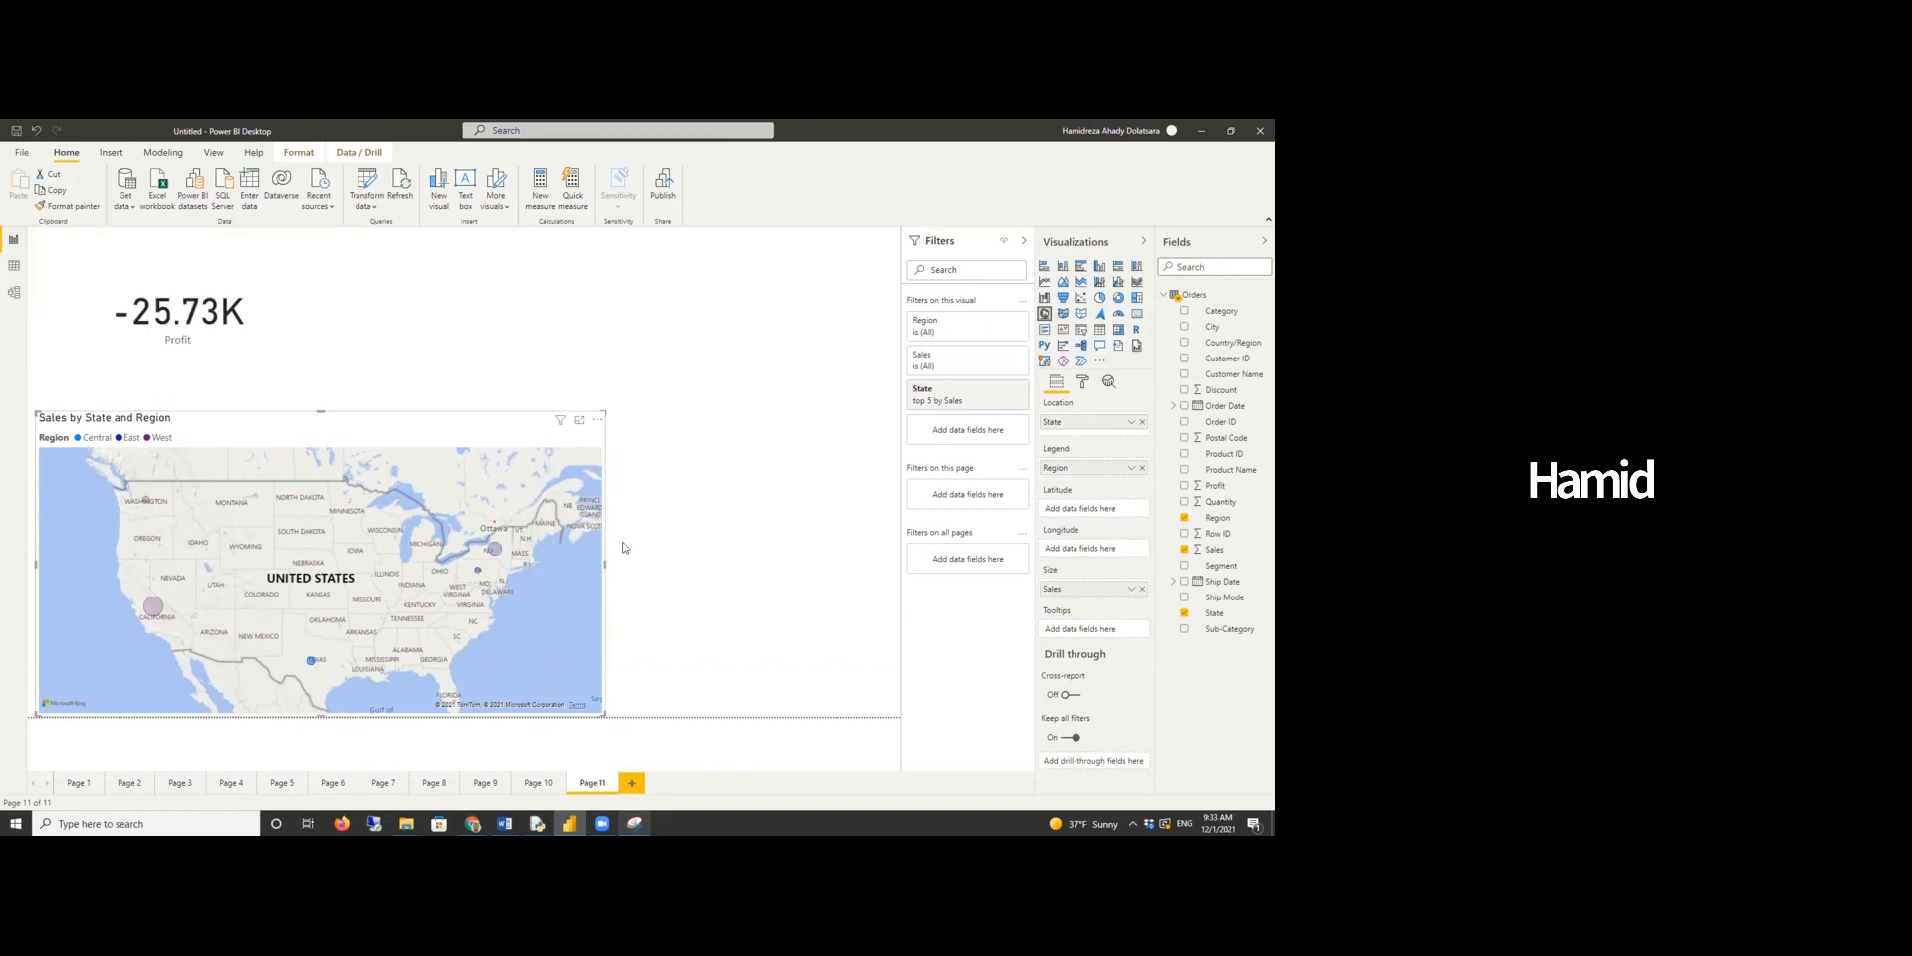
left_click(312, 429)
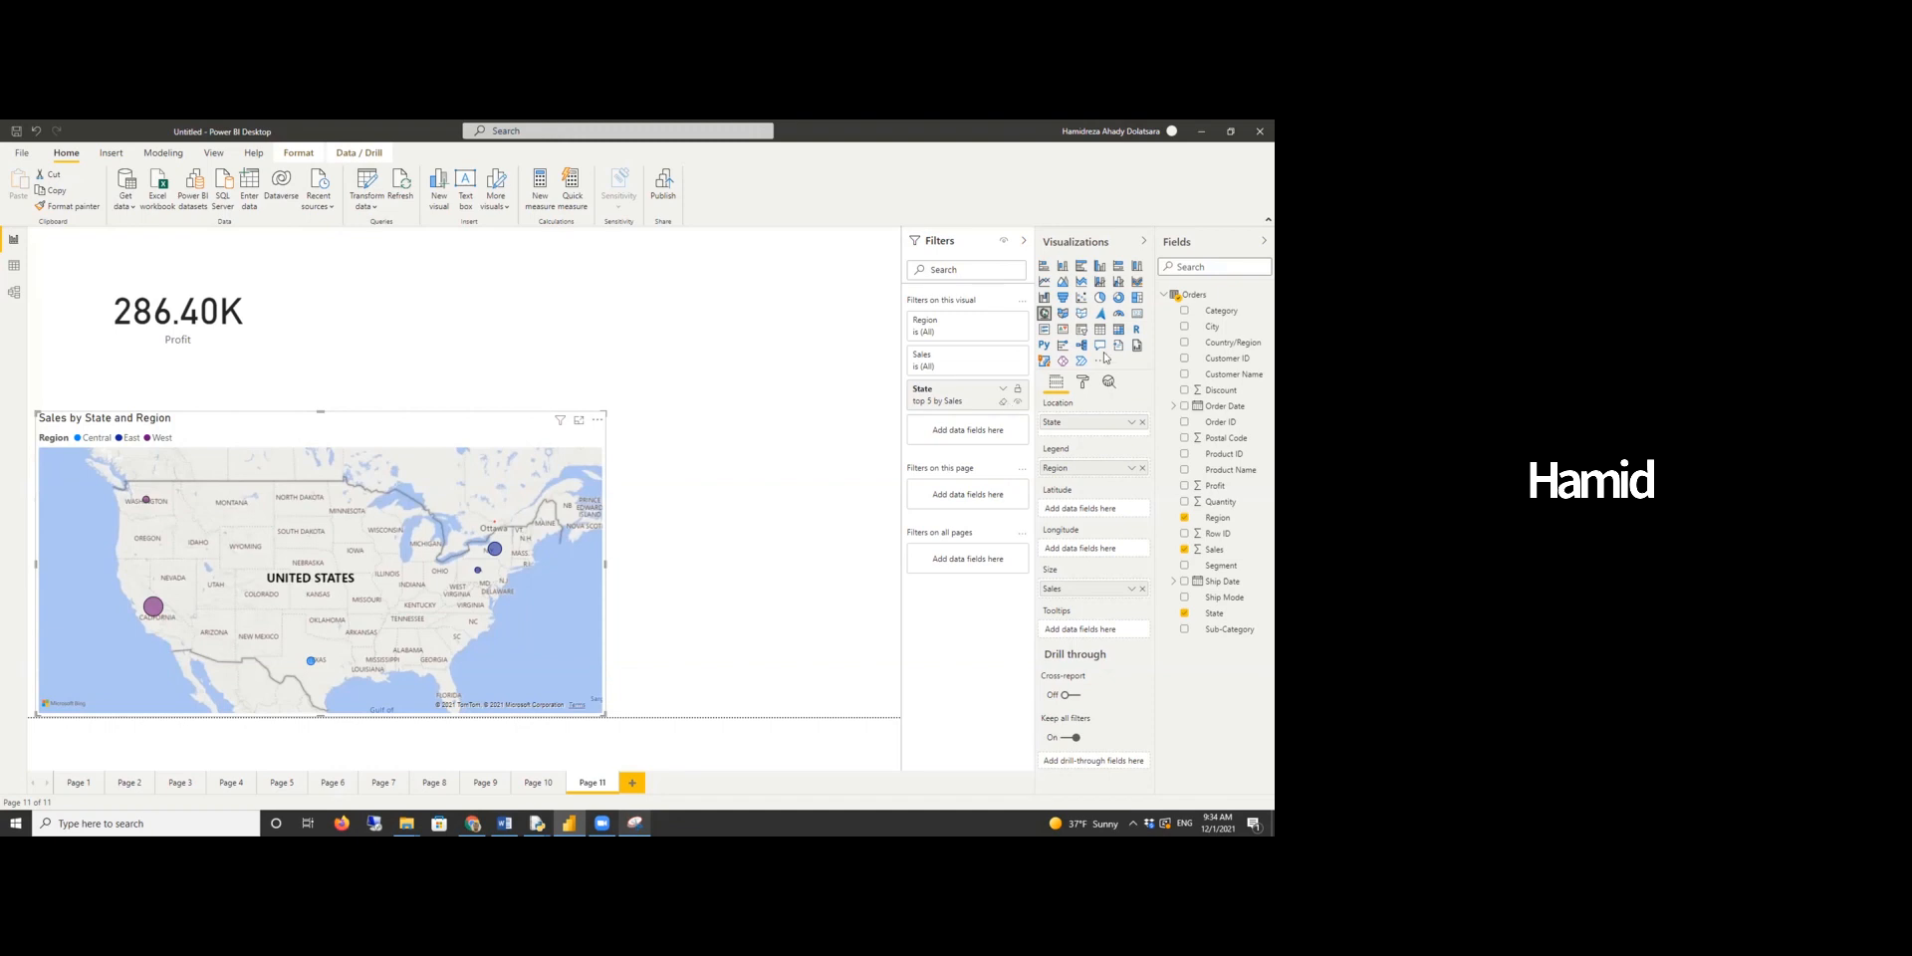
- Add a second card visual beside the Profit card showing Quantity
left_click(442, 312)
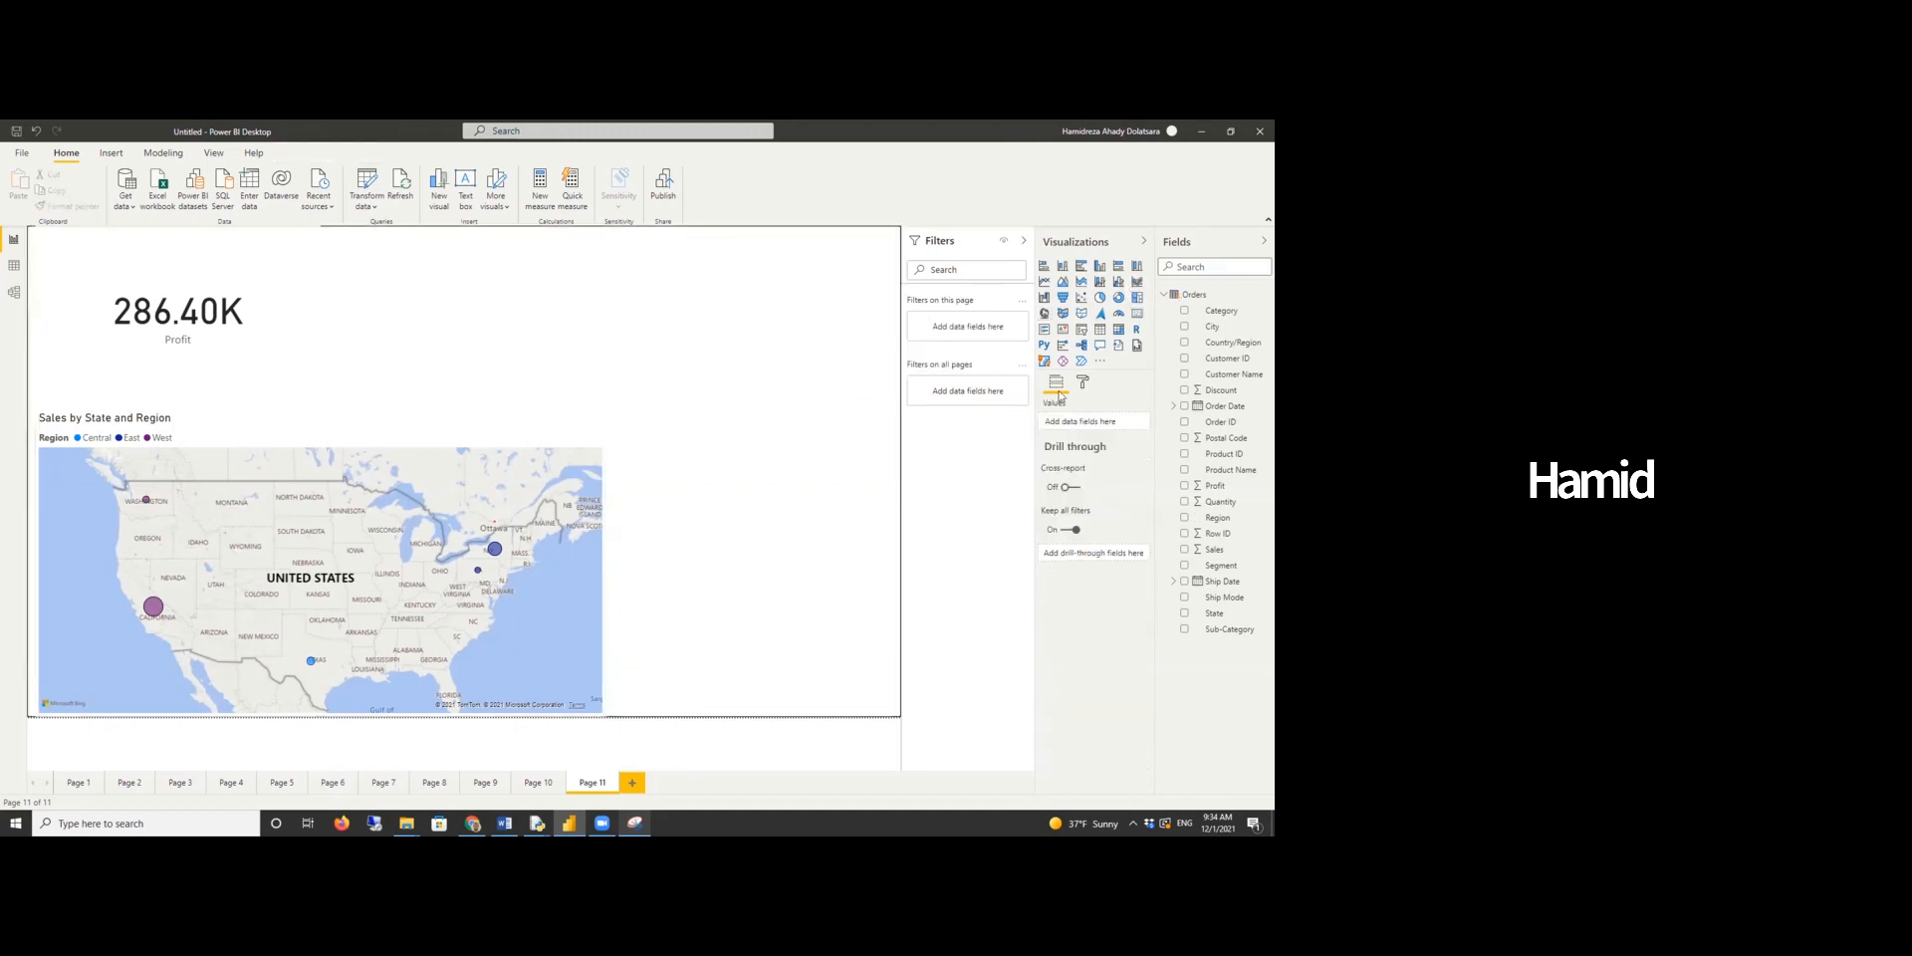
left_click(1138, 313)
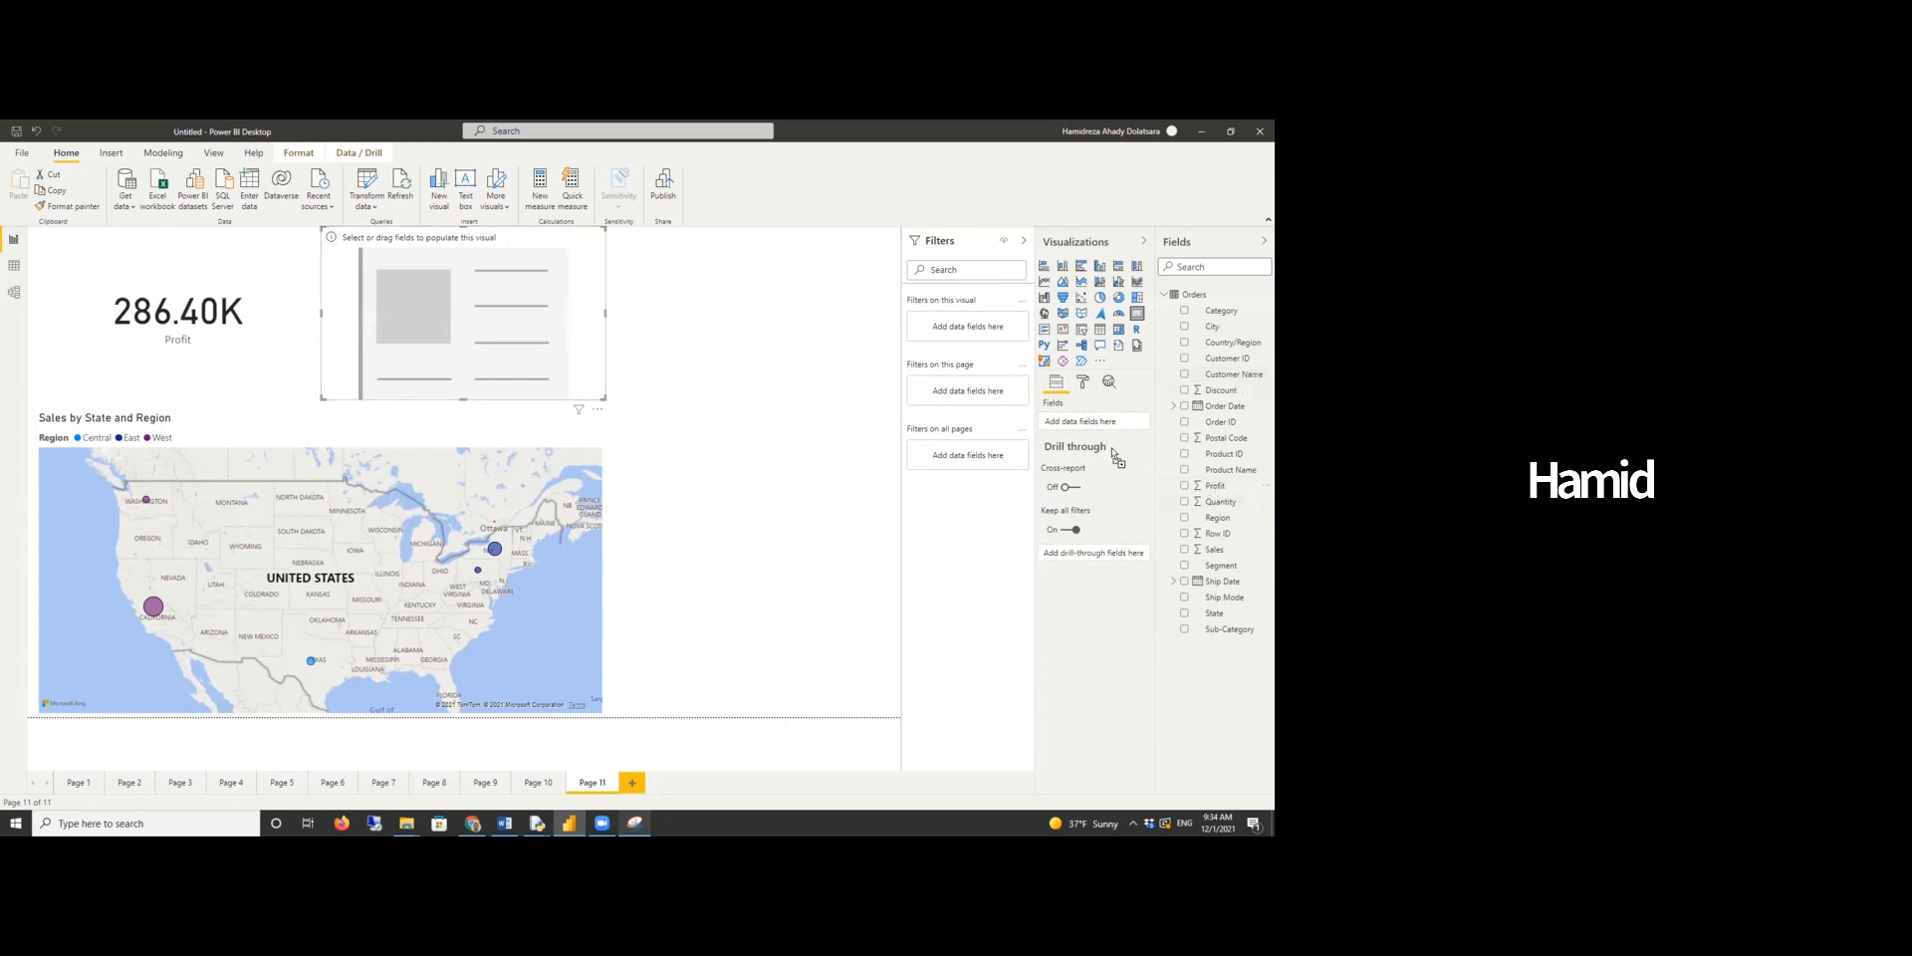
left_click_drag(1221, 502, 1096, 421)
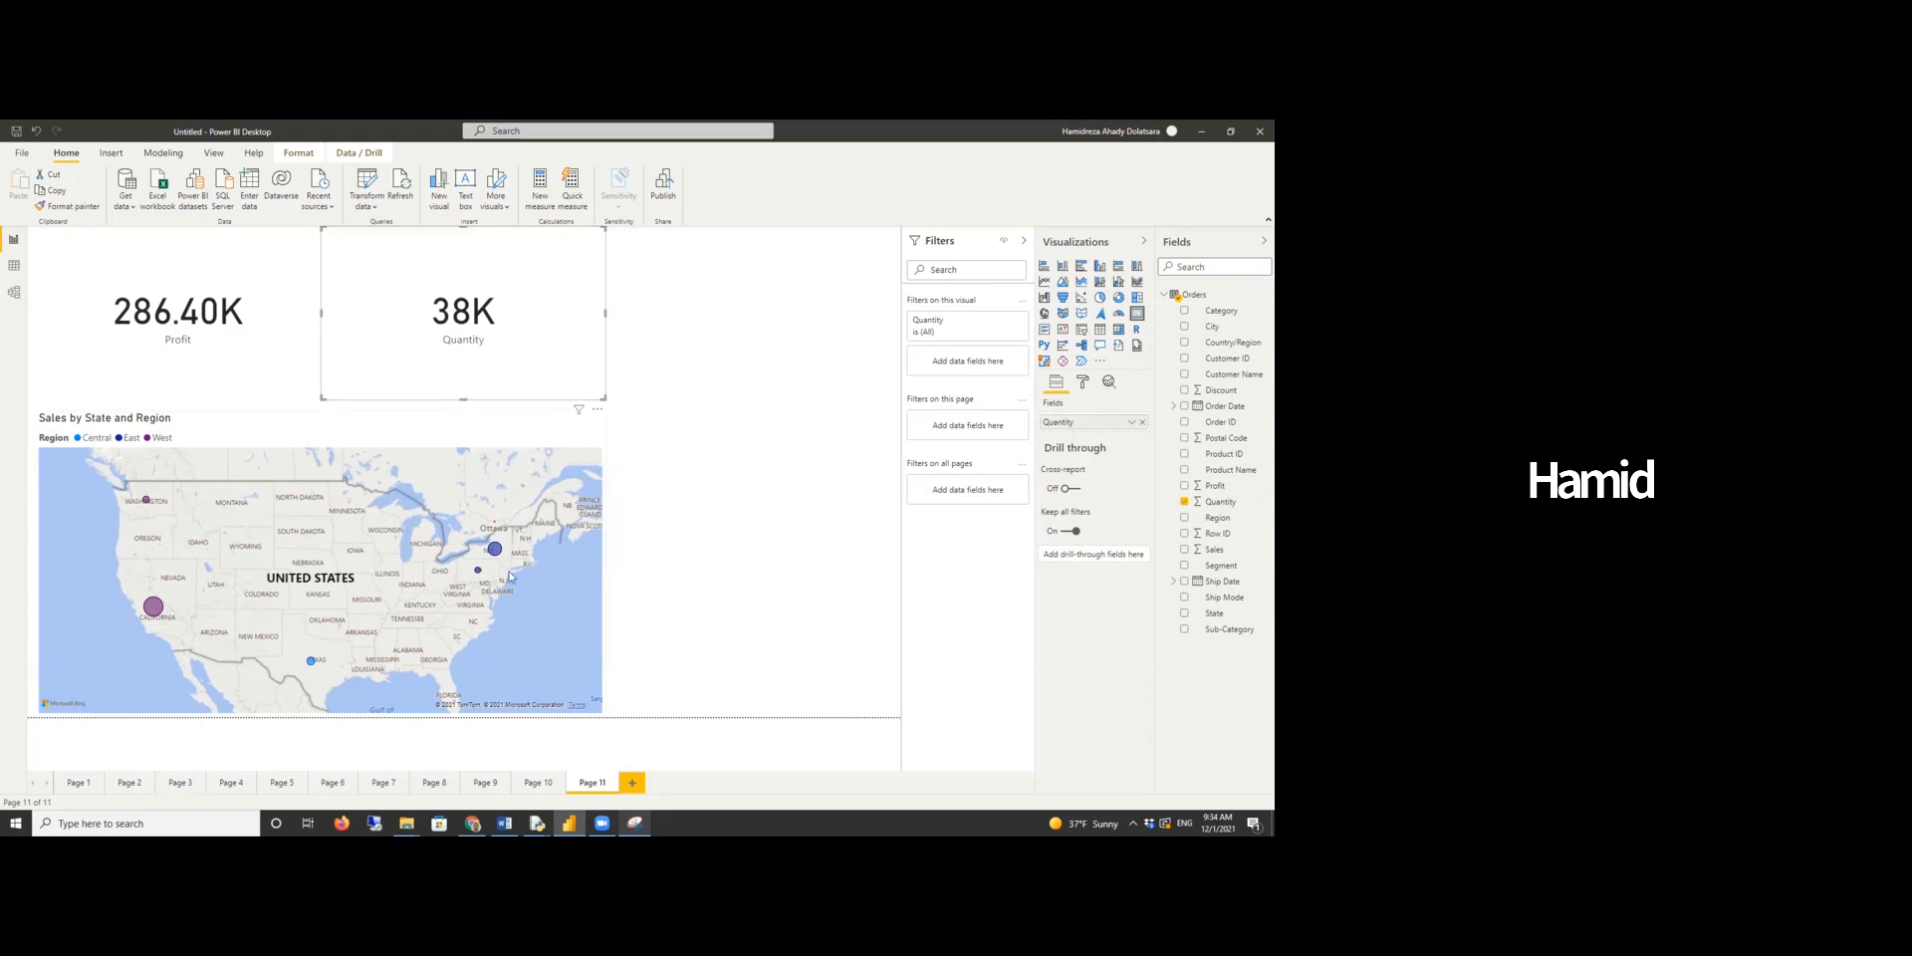
- Select state bubbles on the map to inspect the filtered Profit and Quantity cards
left_click(152, 608)
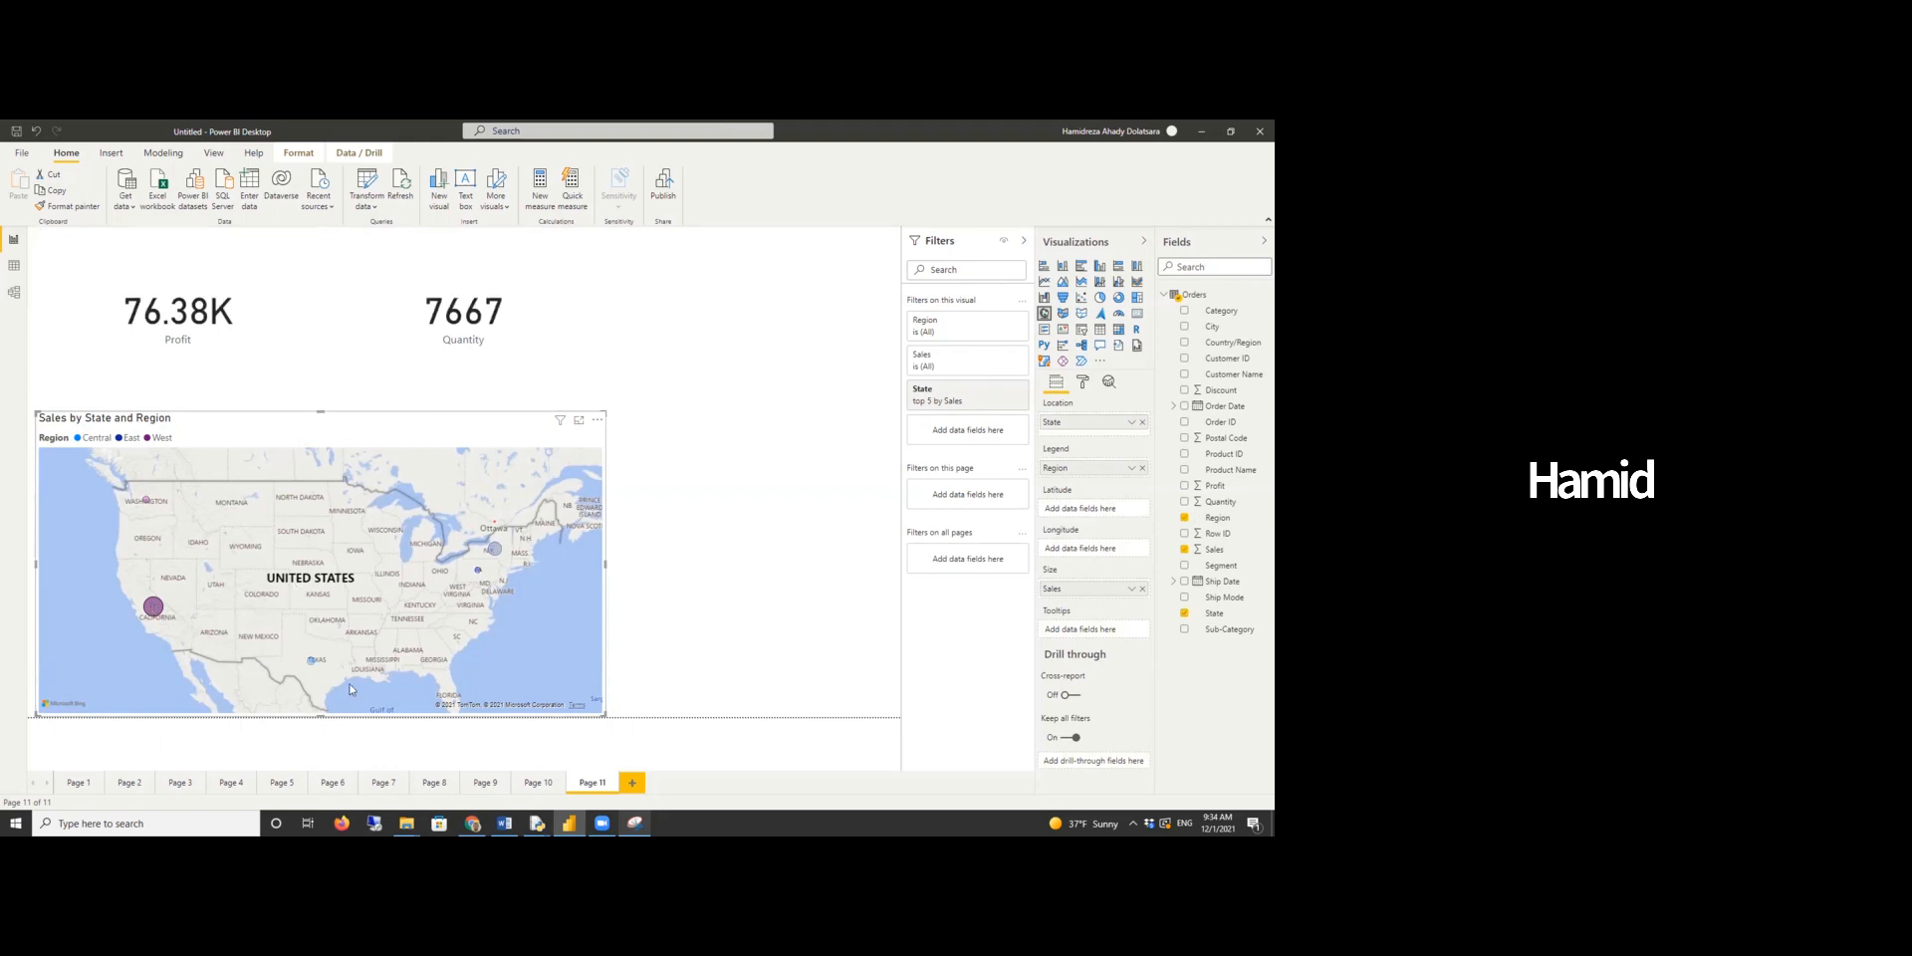
left_click(418, 637)
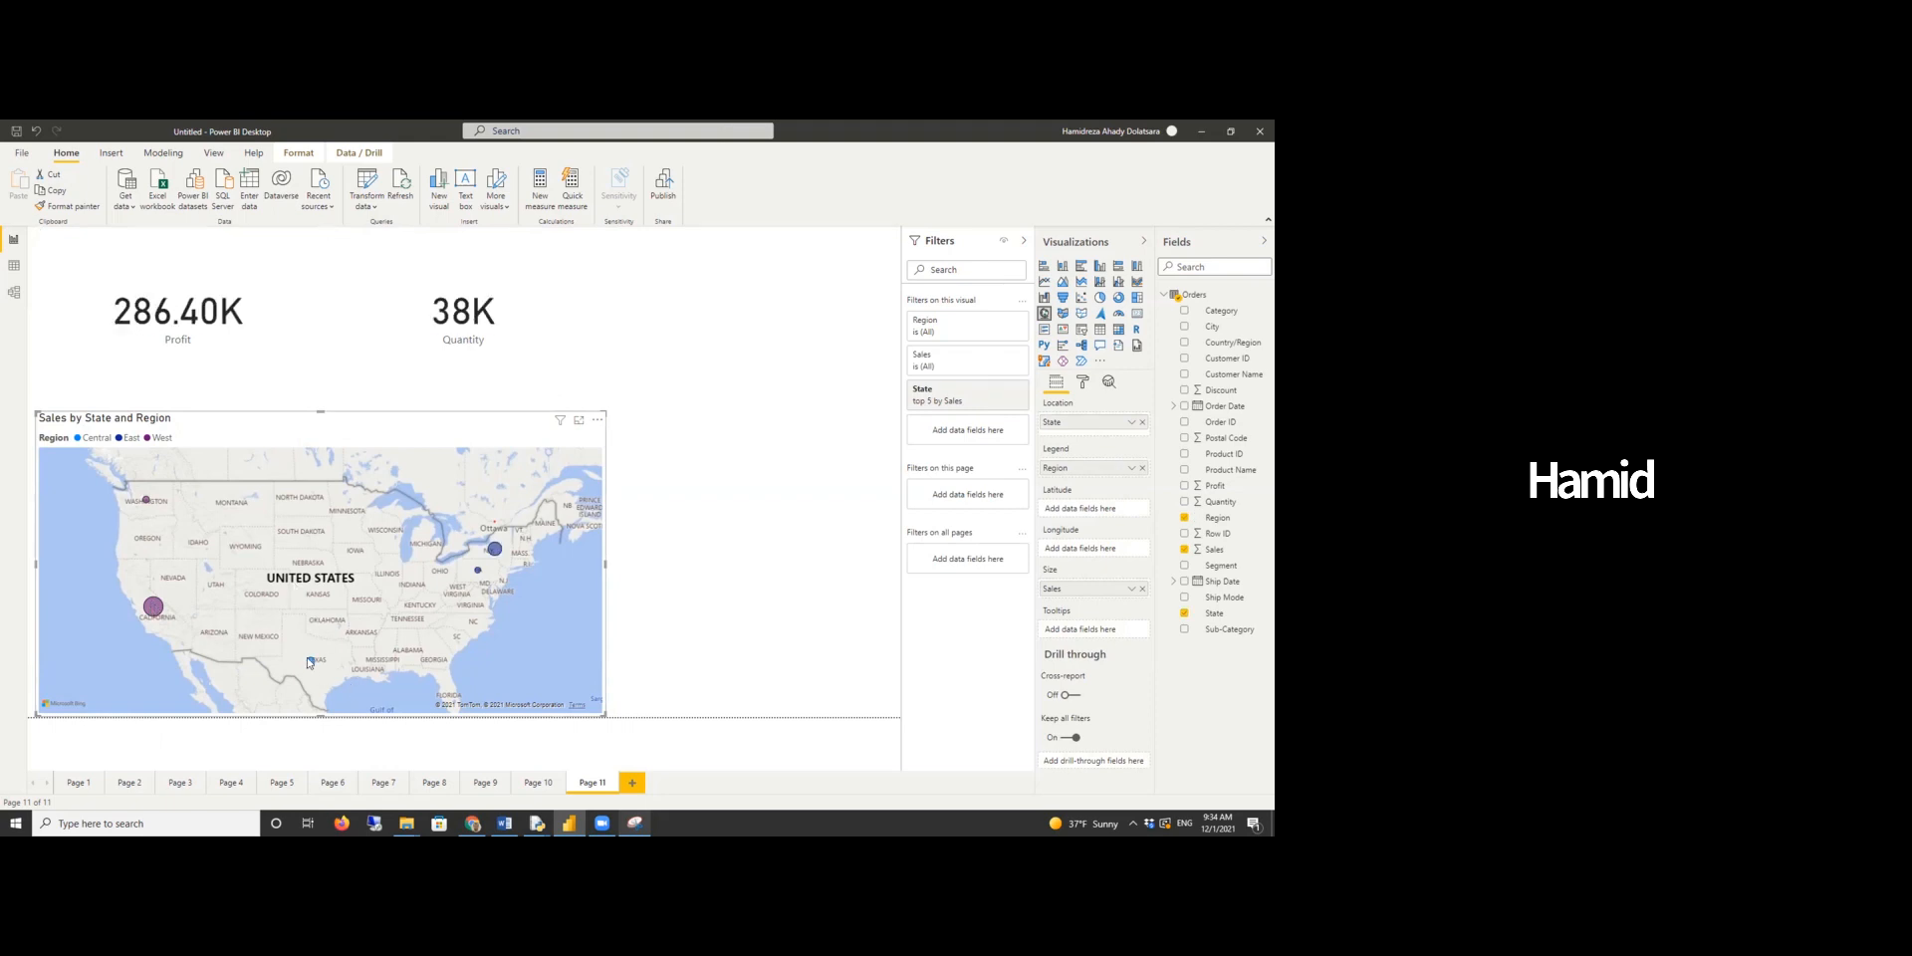
mouse_move(499, 550)
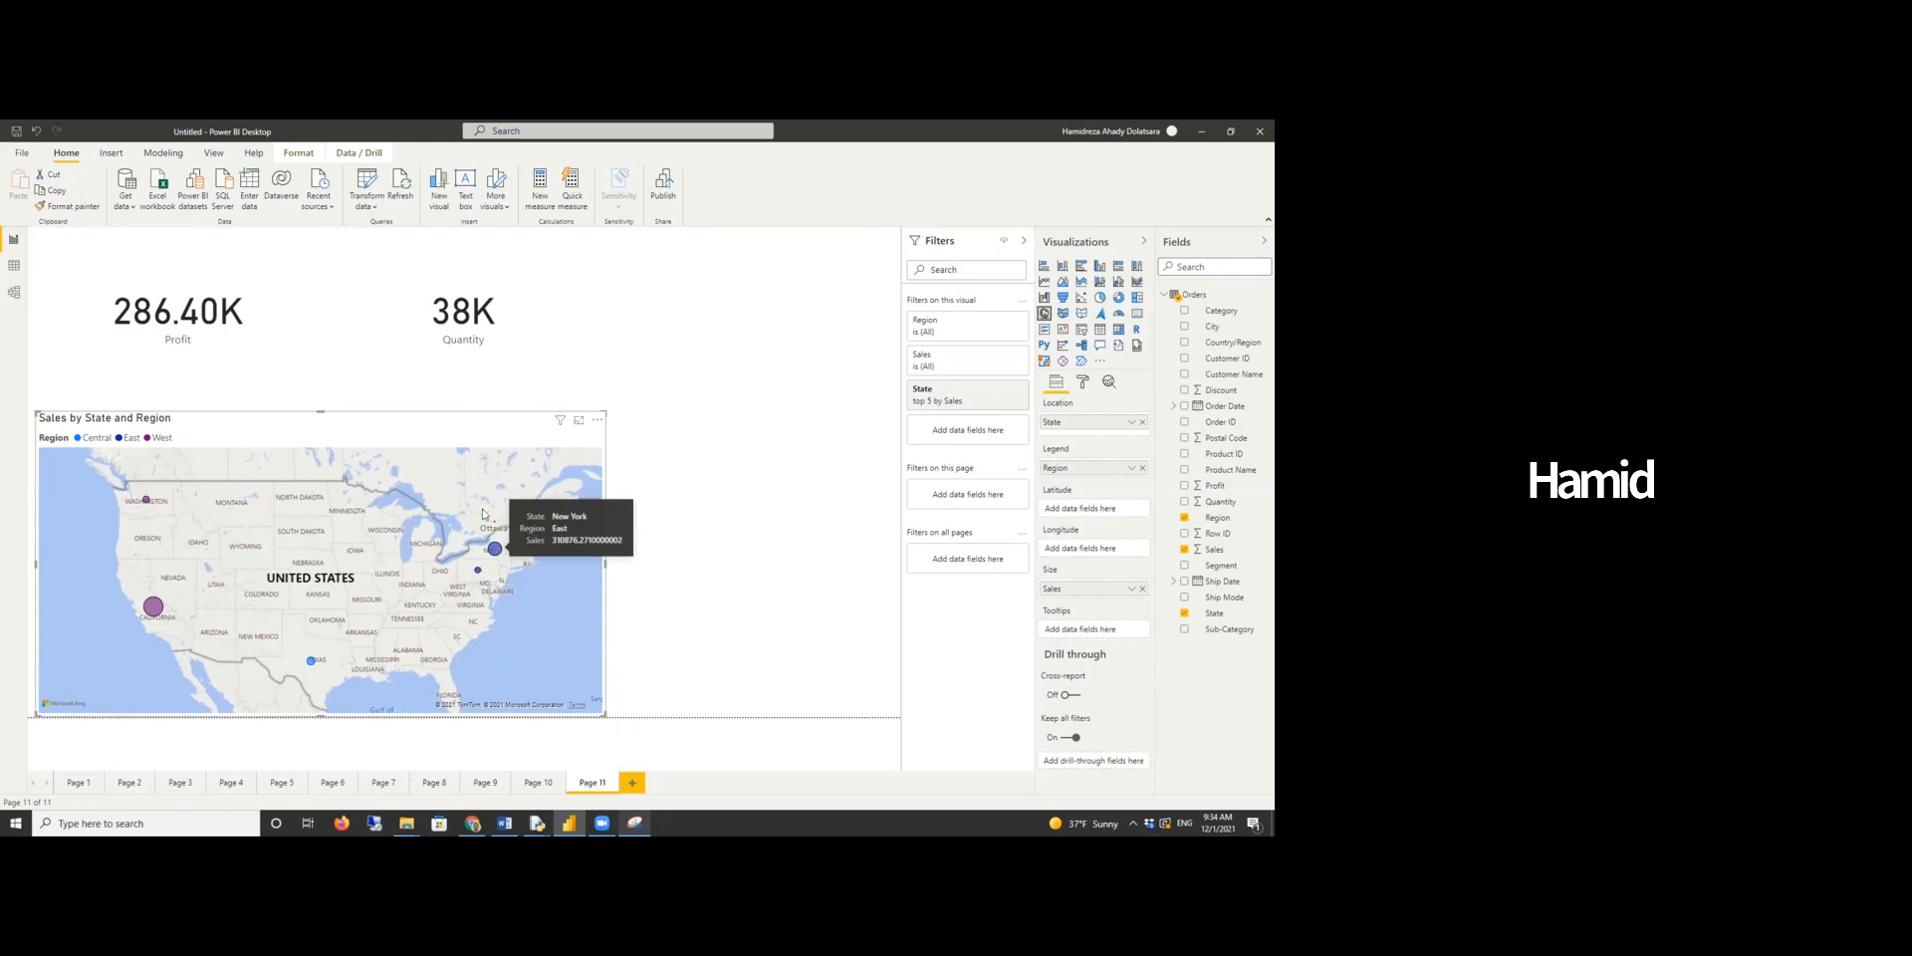
left_click(484, 514)
left_click(717, 450)
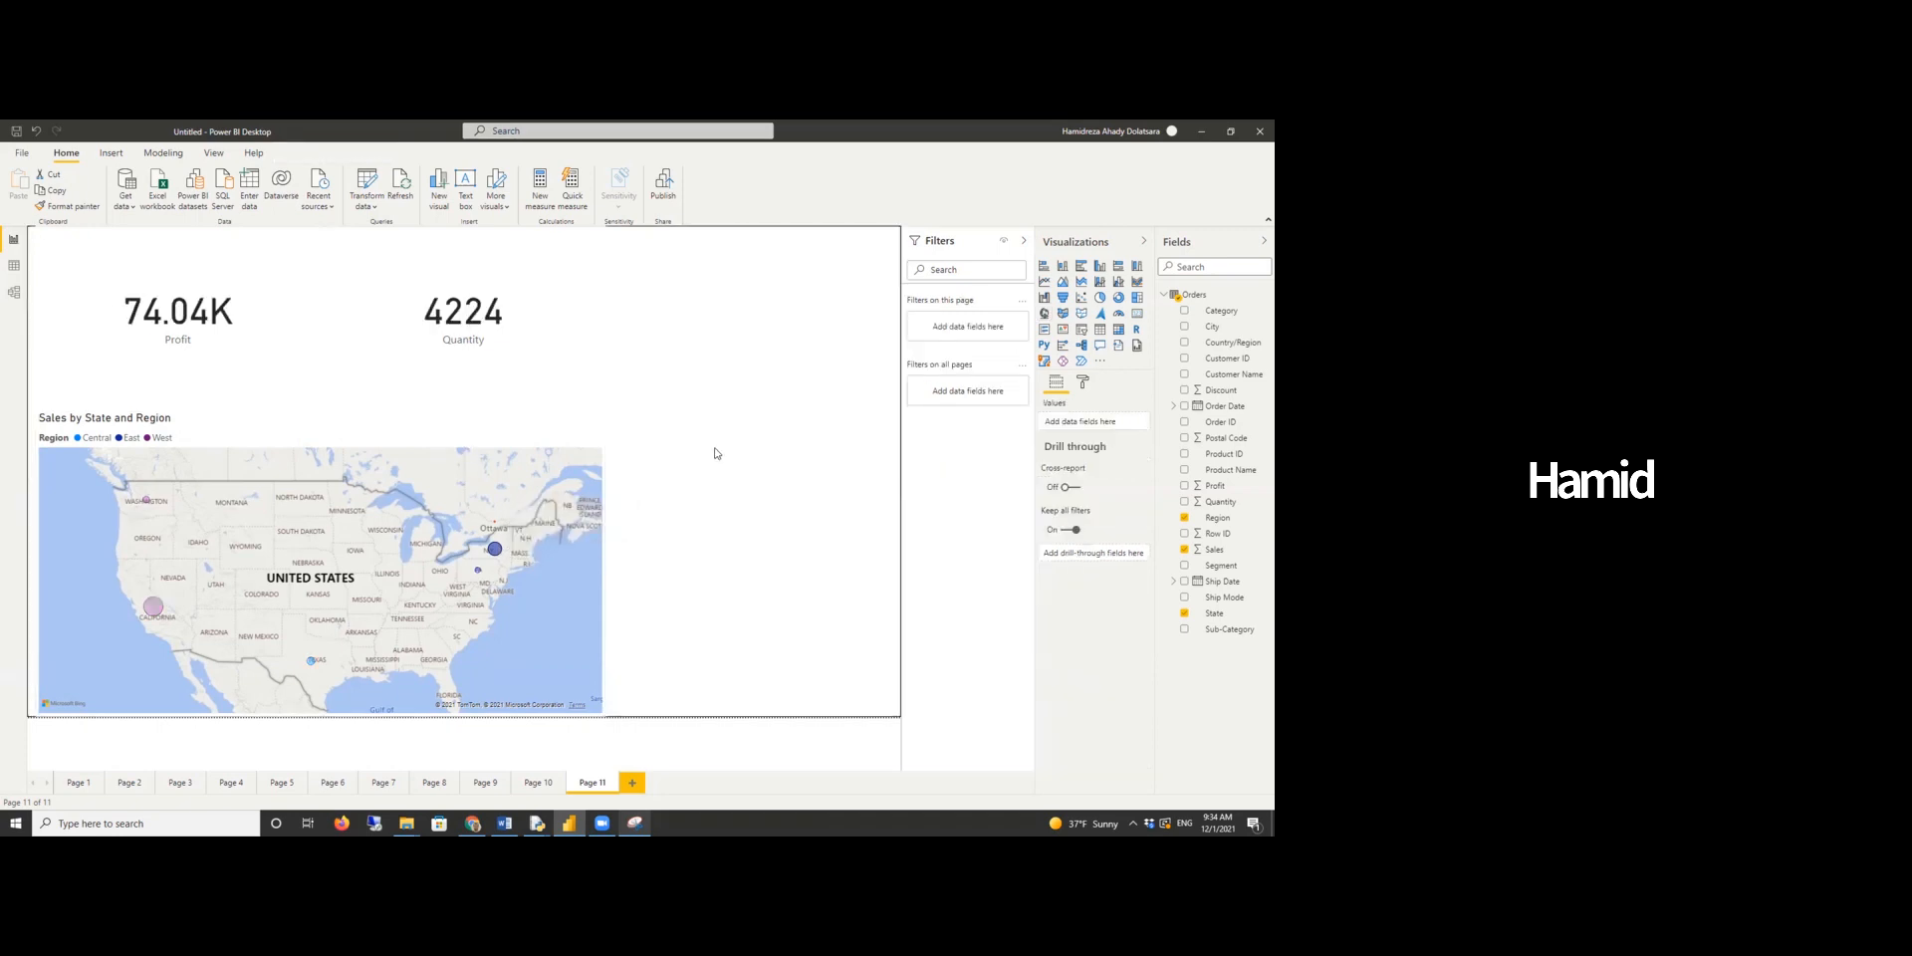
left_click(494, 420)
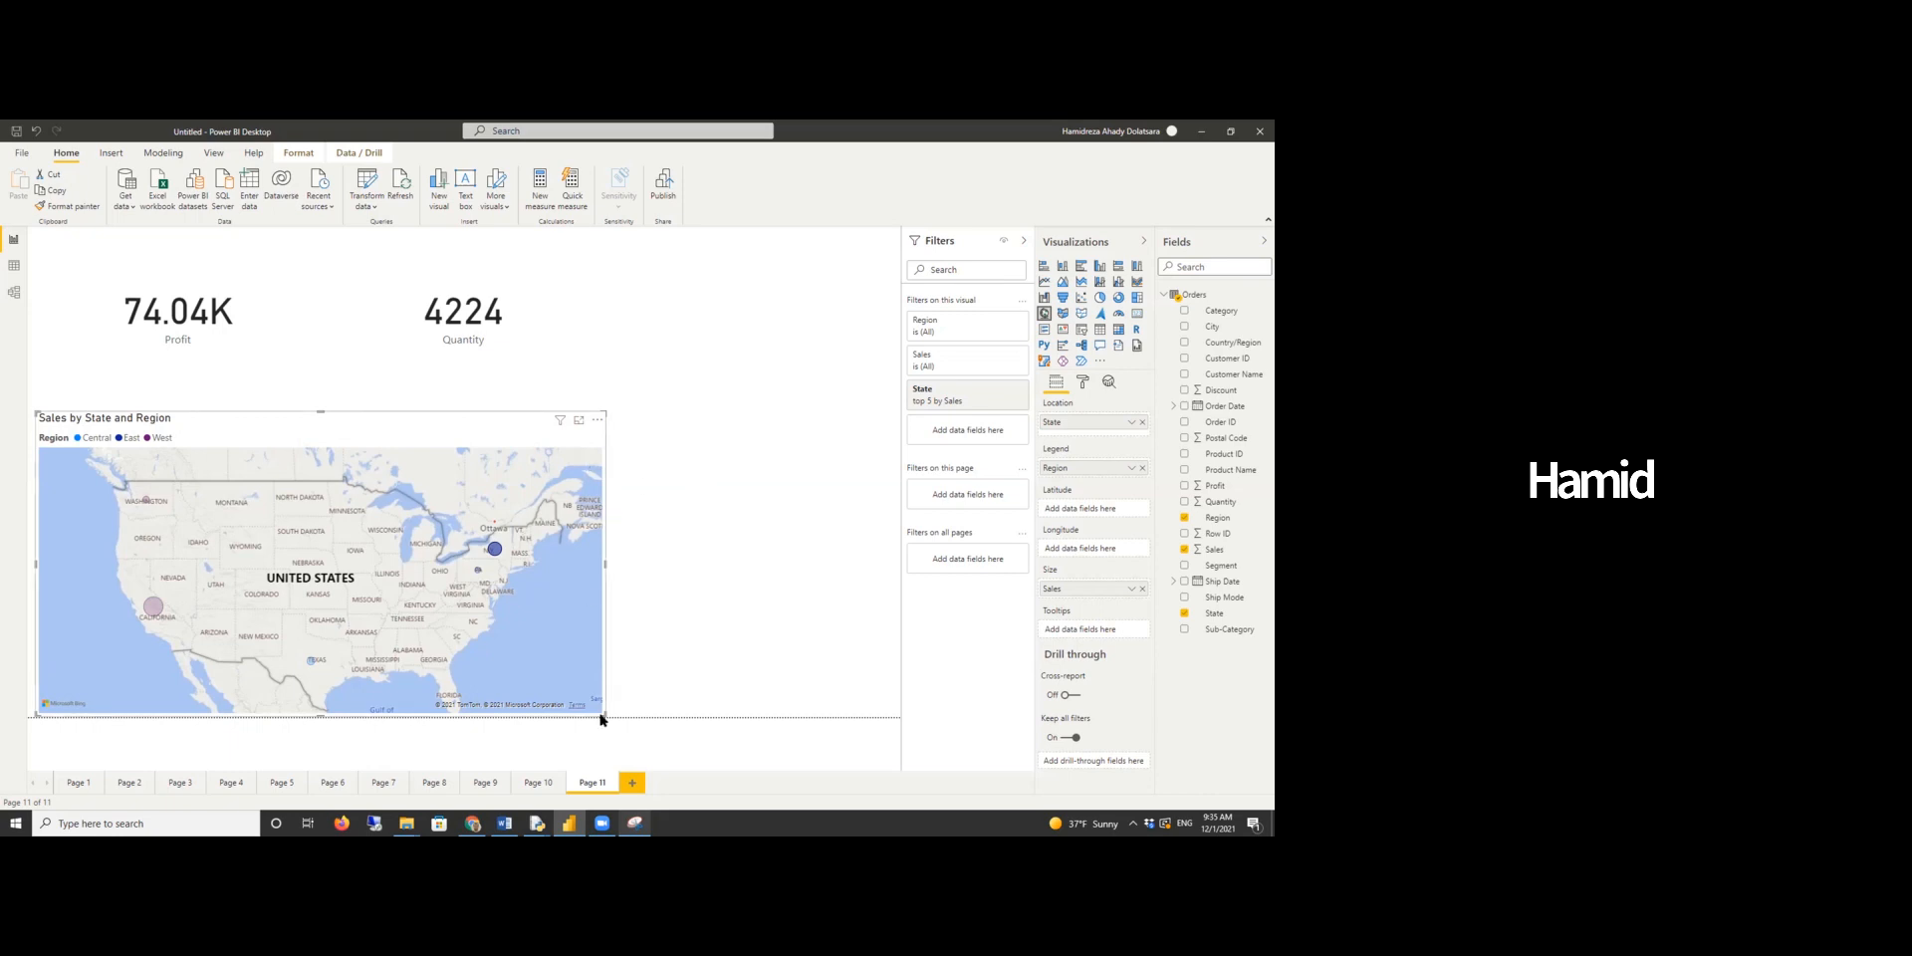
- Switch to the Word report, reread the dashboard question about the most profitable sub-category, and return to Power BI
left_click(504, 823)
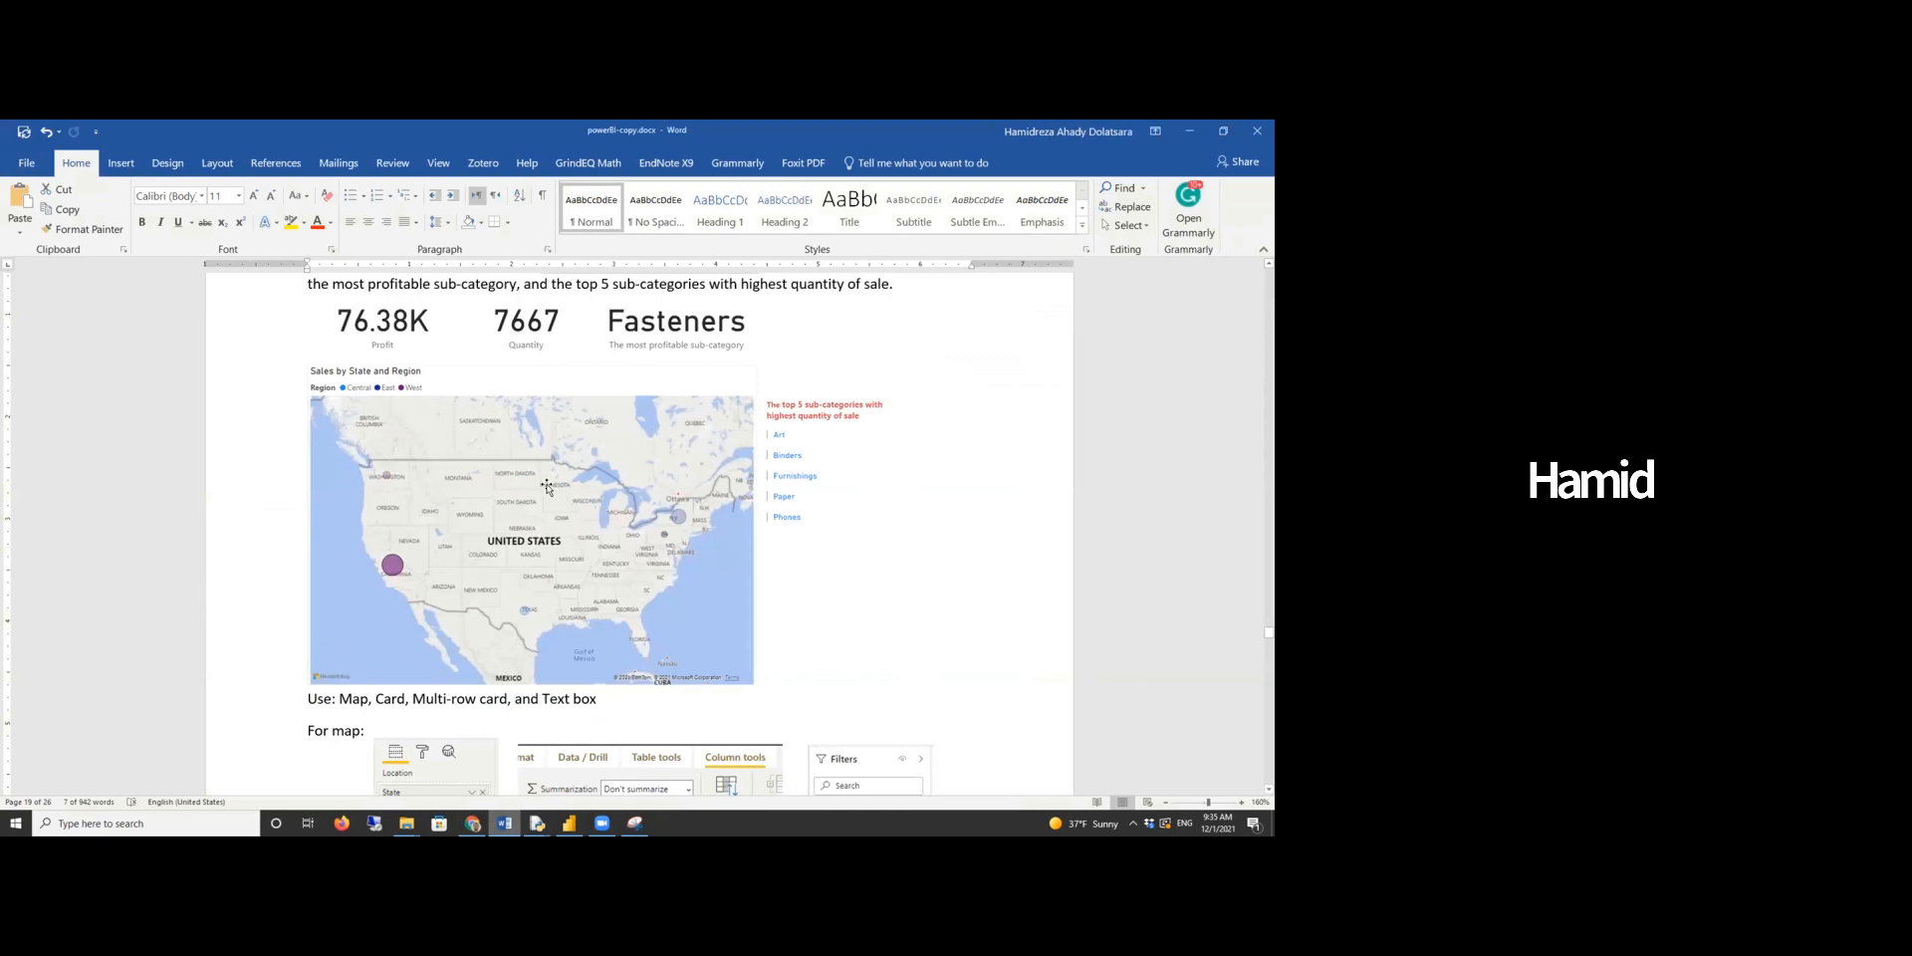
scroll(548, 488, "up", 3)
left_click(896, 449)
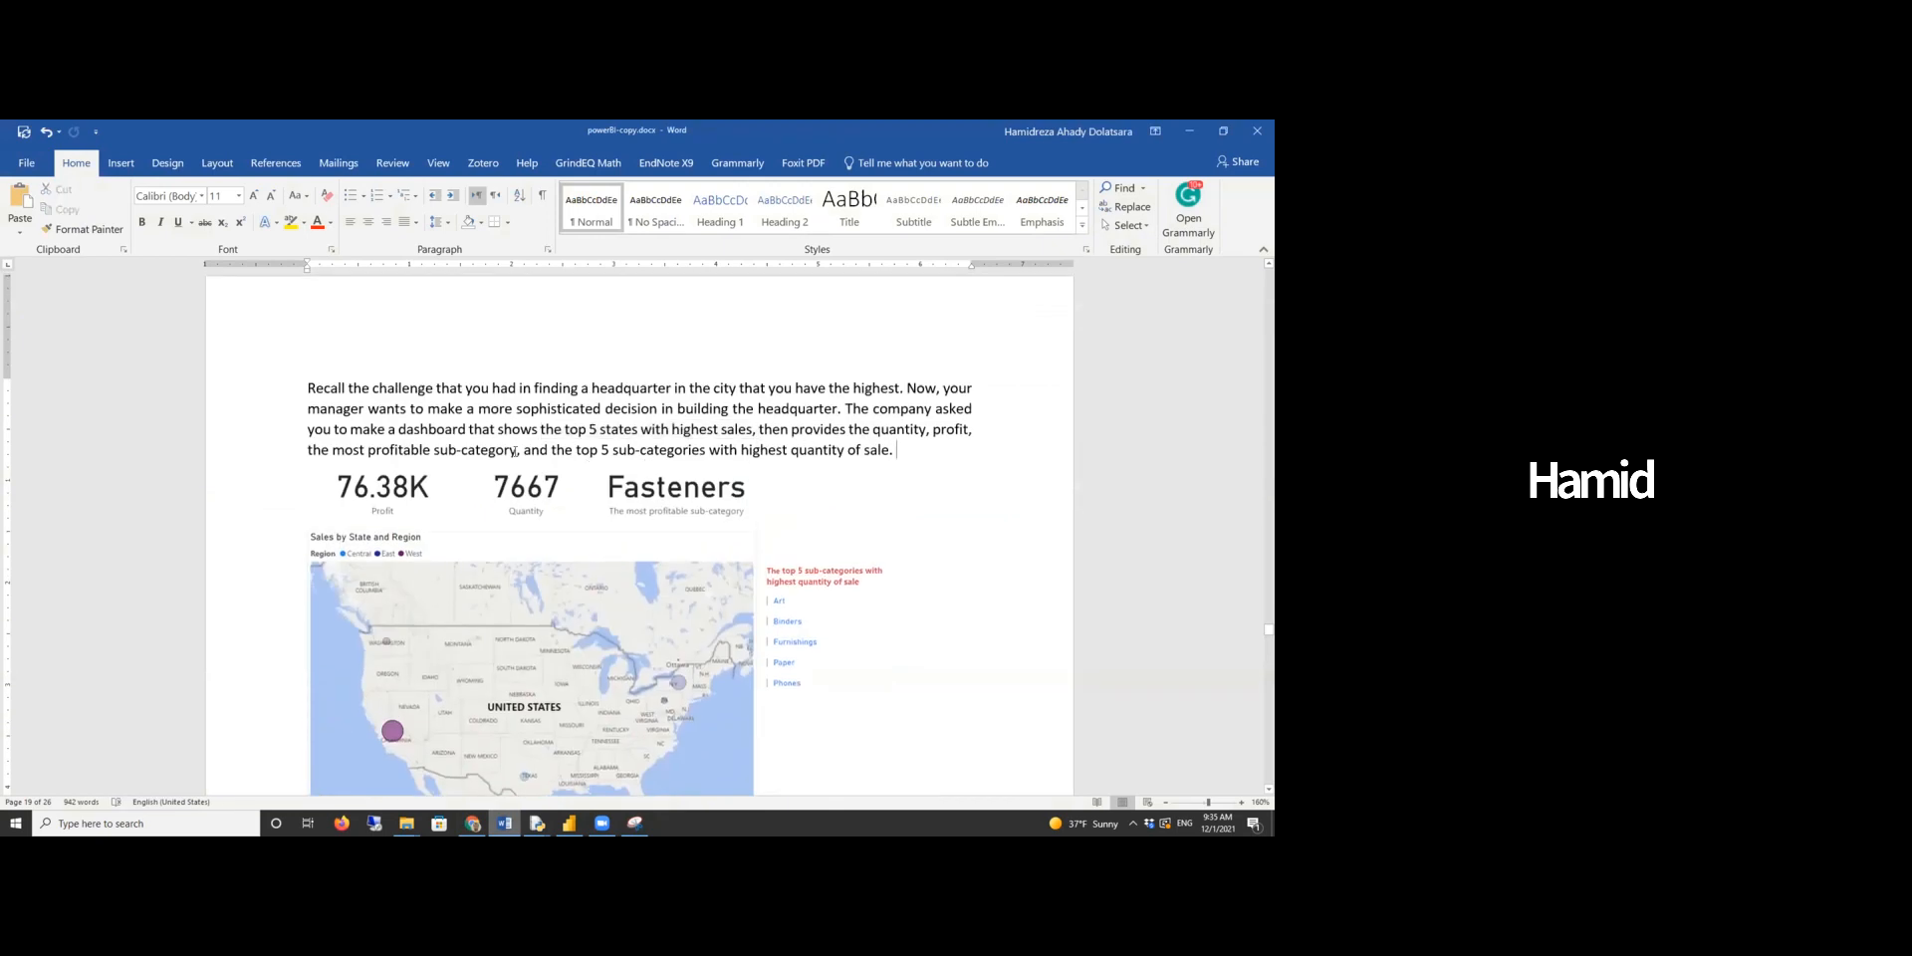
left_click_drag(450, 449, 381, 441)
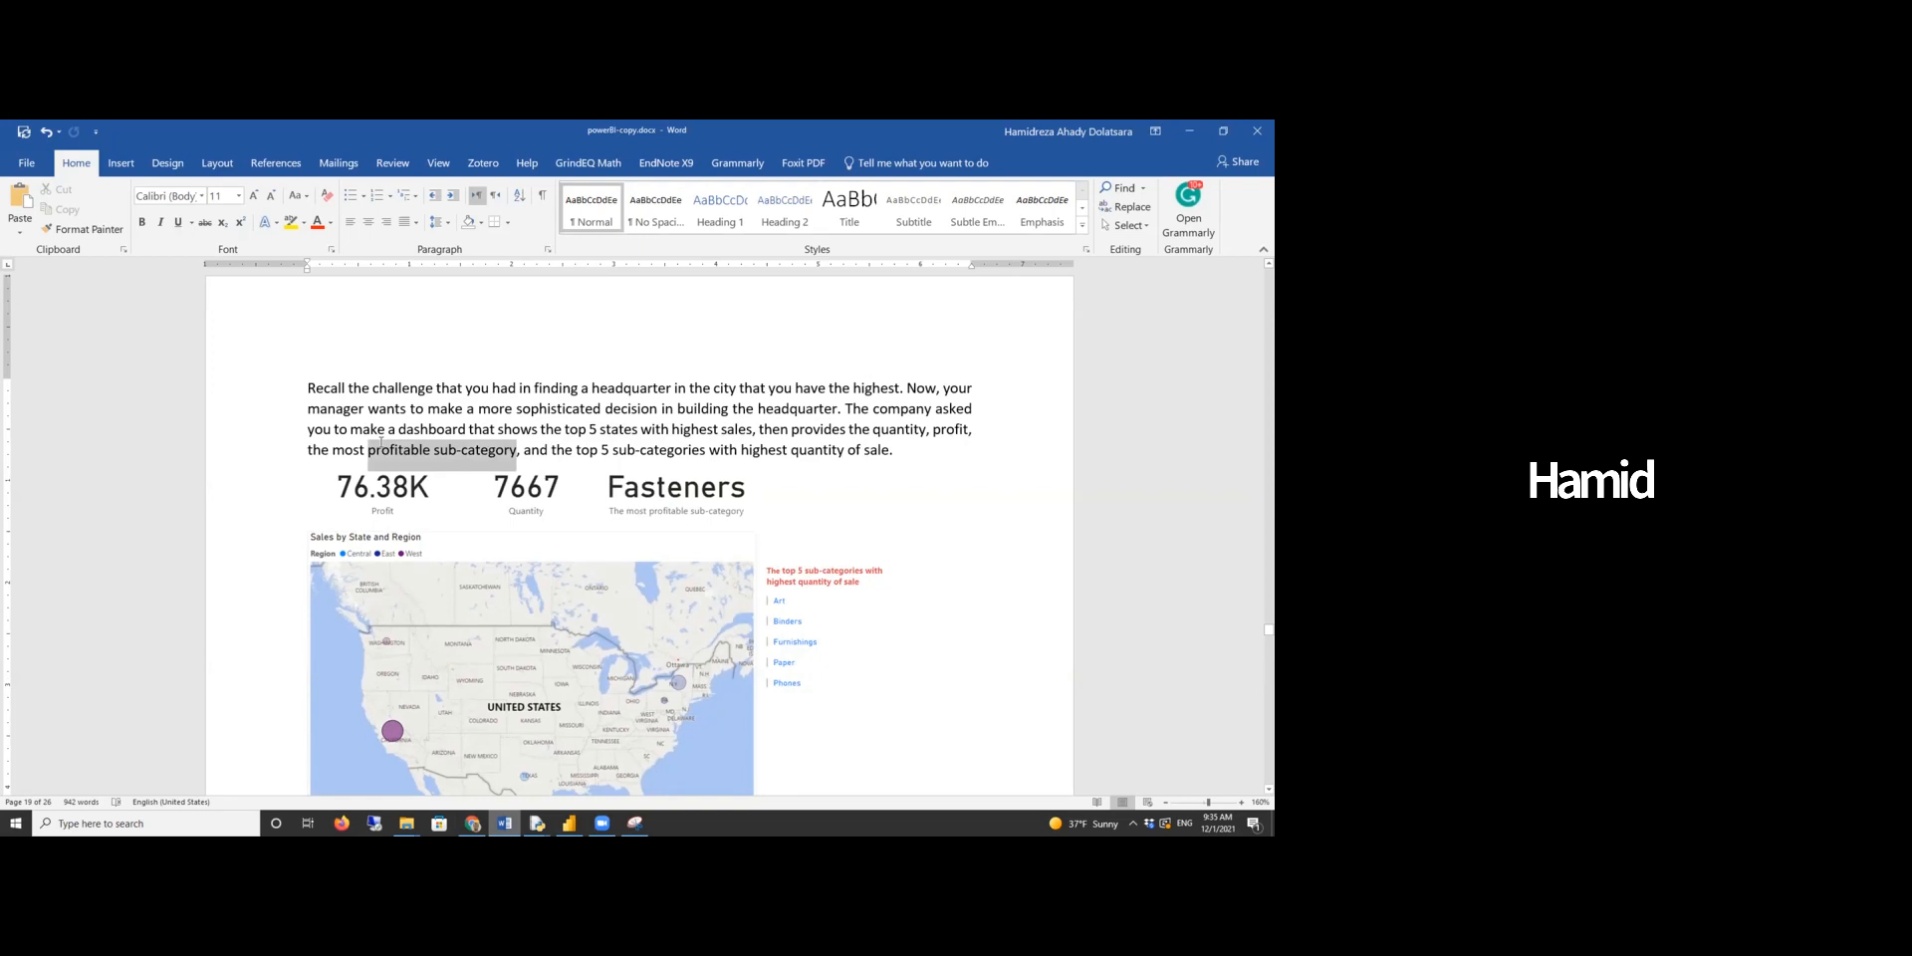
left_click_drag(380, 441, 382, 442)
key("alt+Tab")
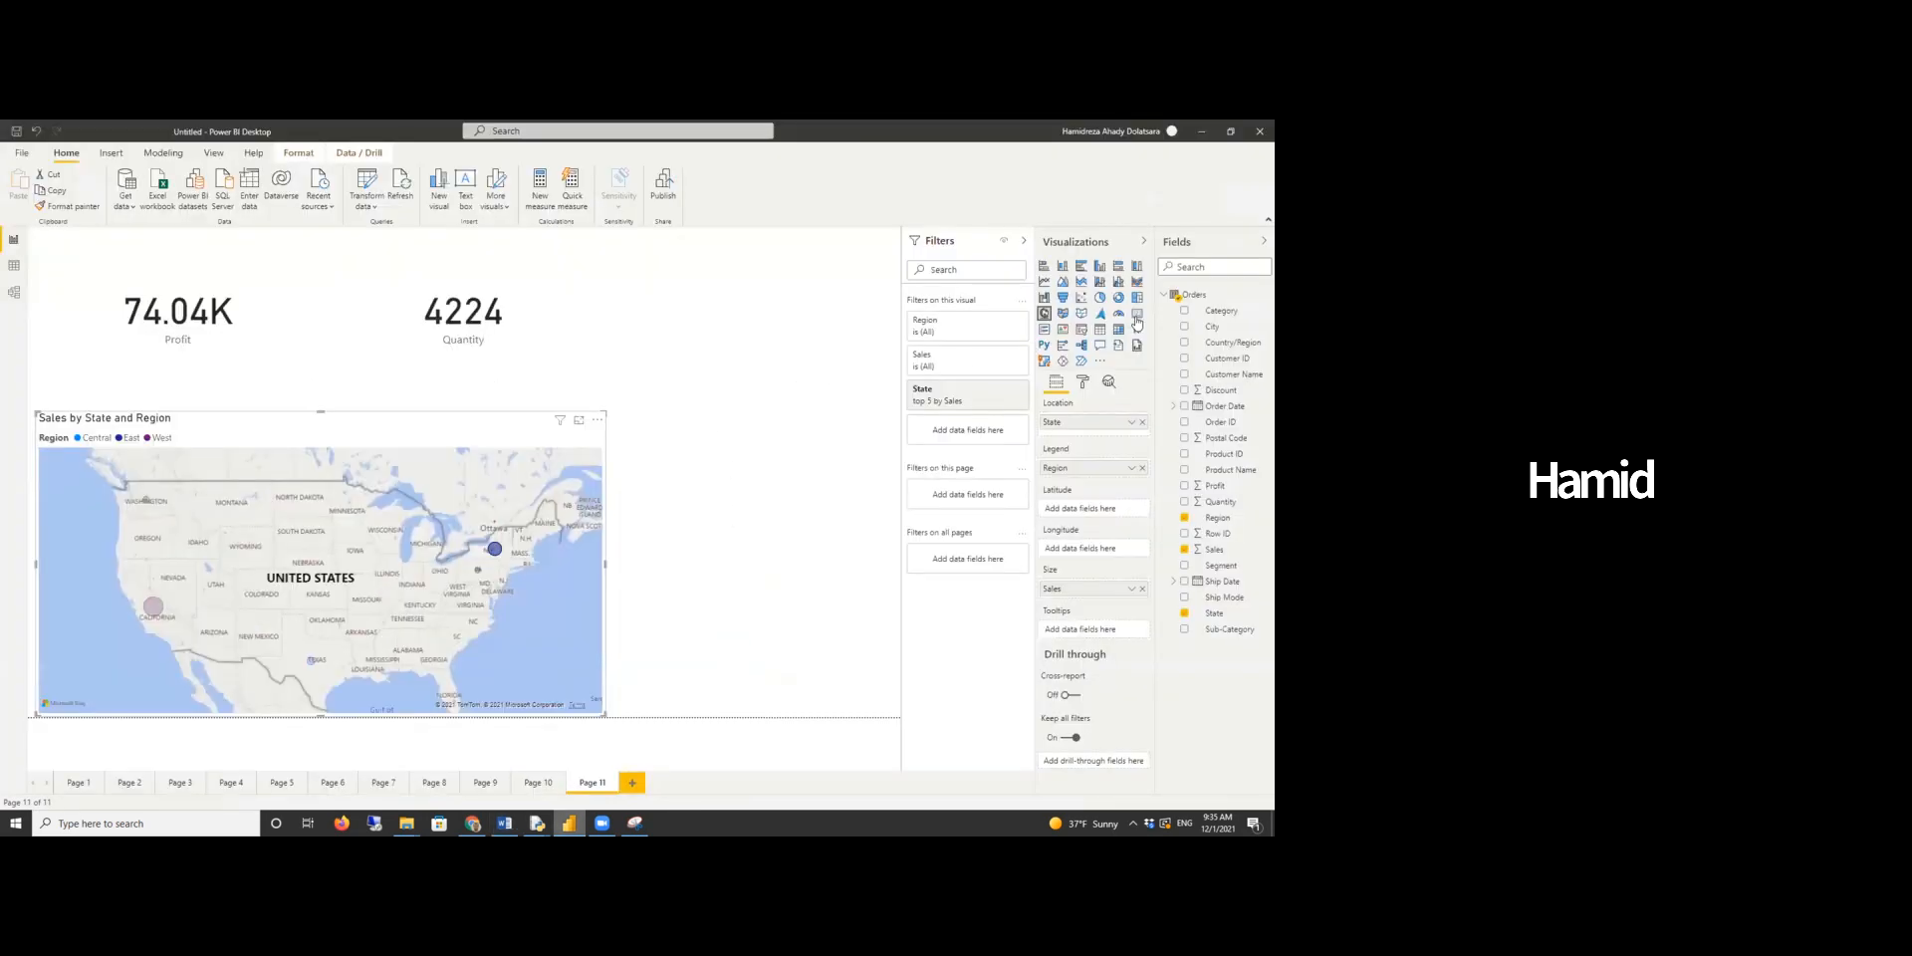
- Add a third card visual at the top right showing Sub-Category
left_click(709, 386)
left_click_drag(713, 347, 713, 363)
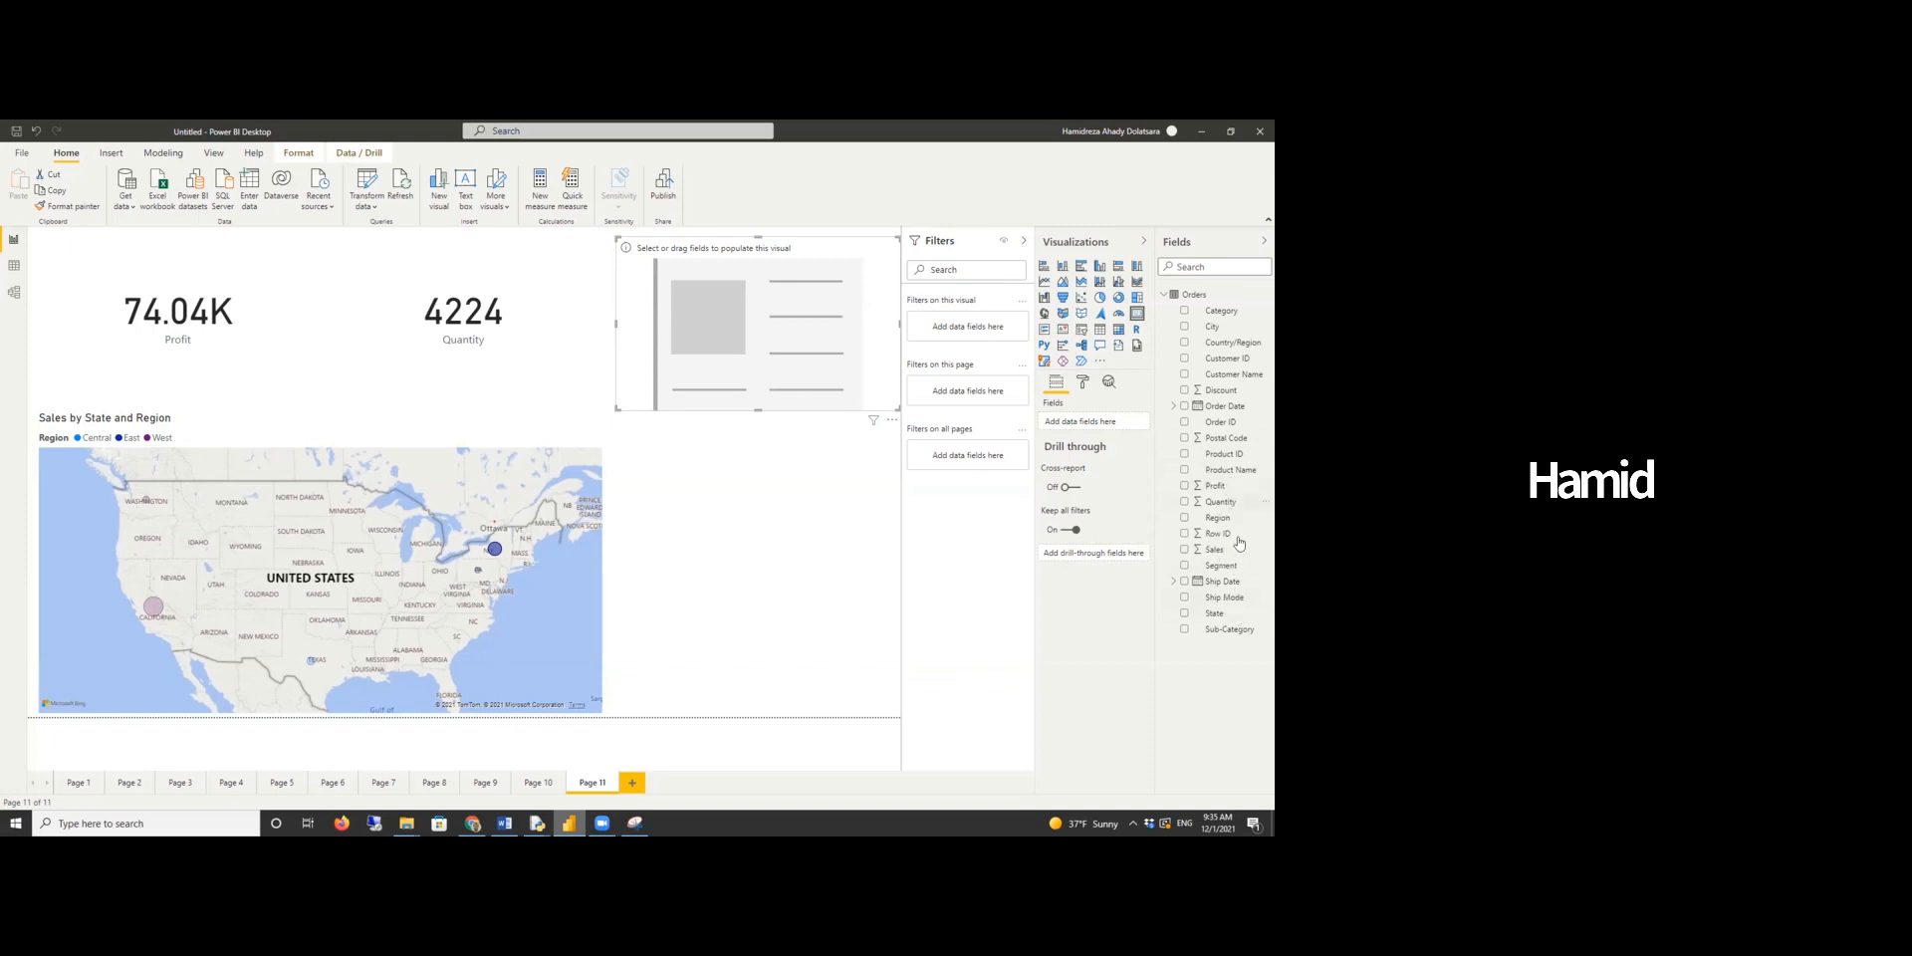
left_click_drag(1231, 630, 1108, 420)
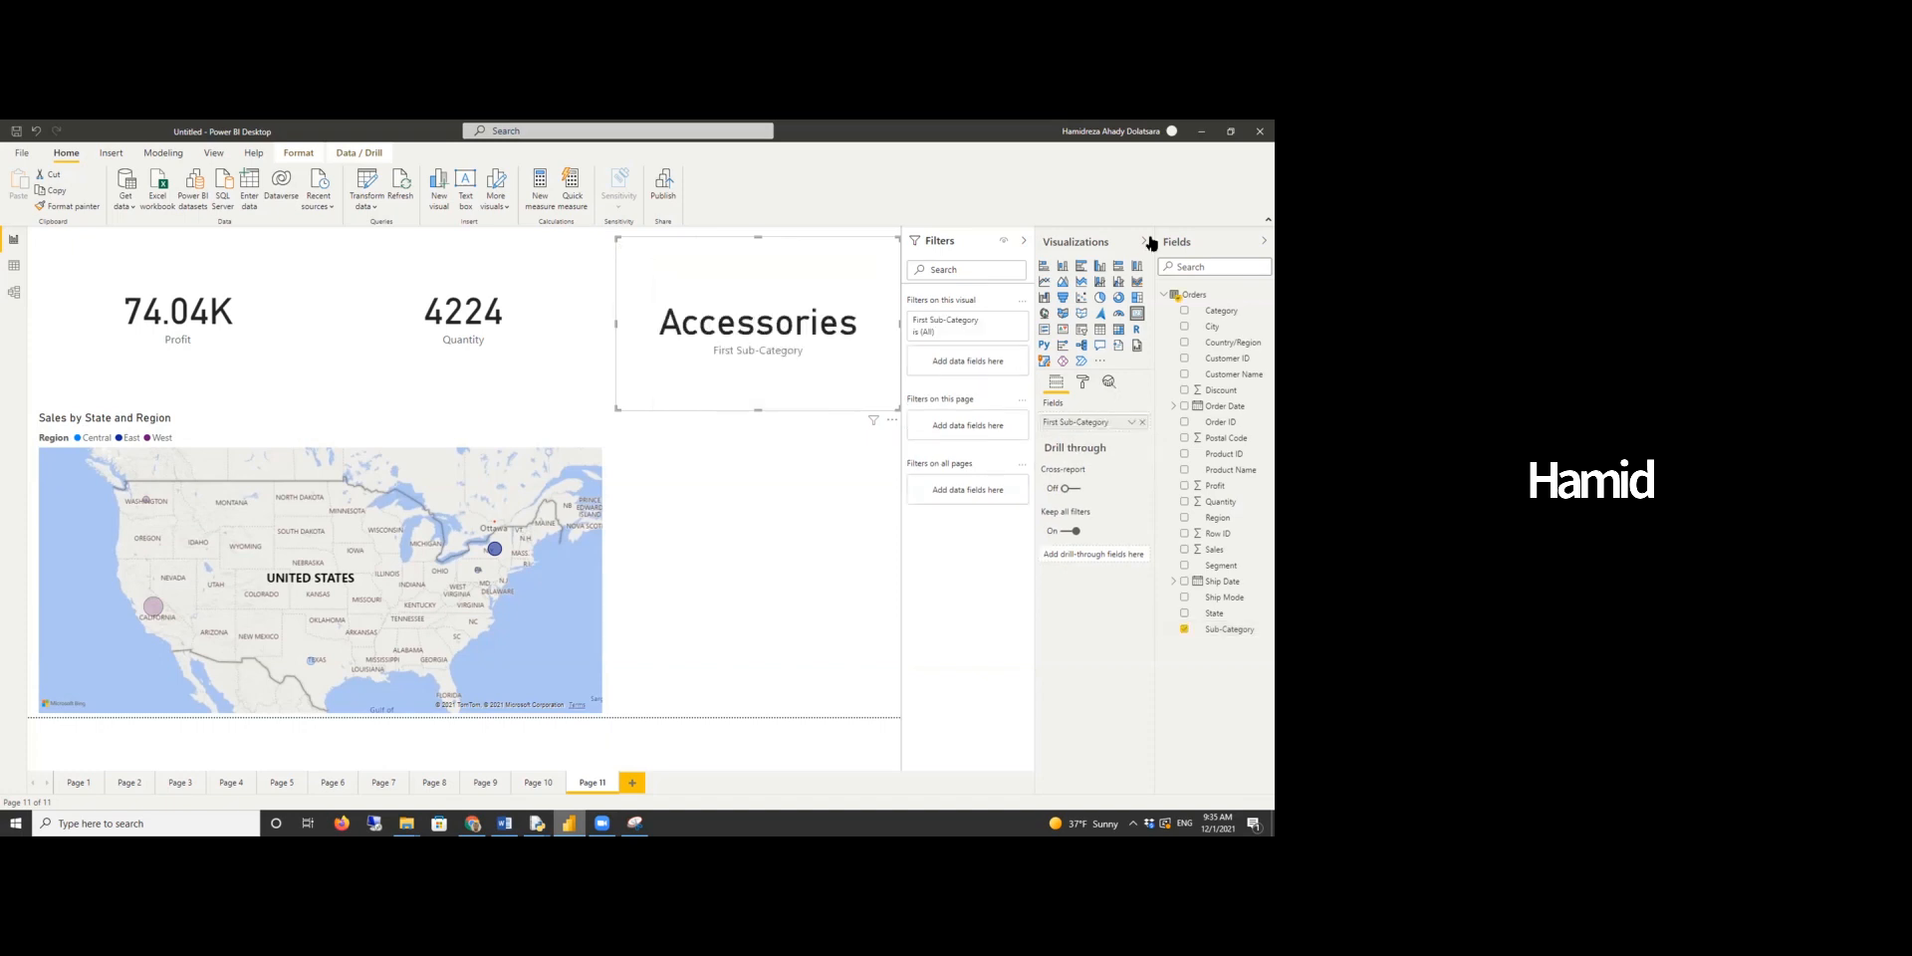
left_click(1151, 243)
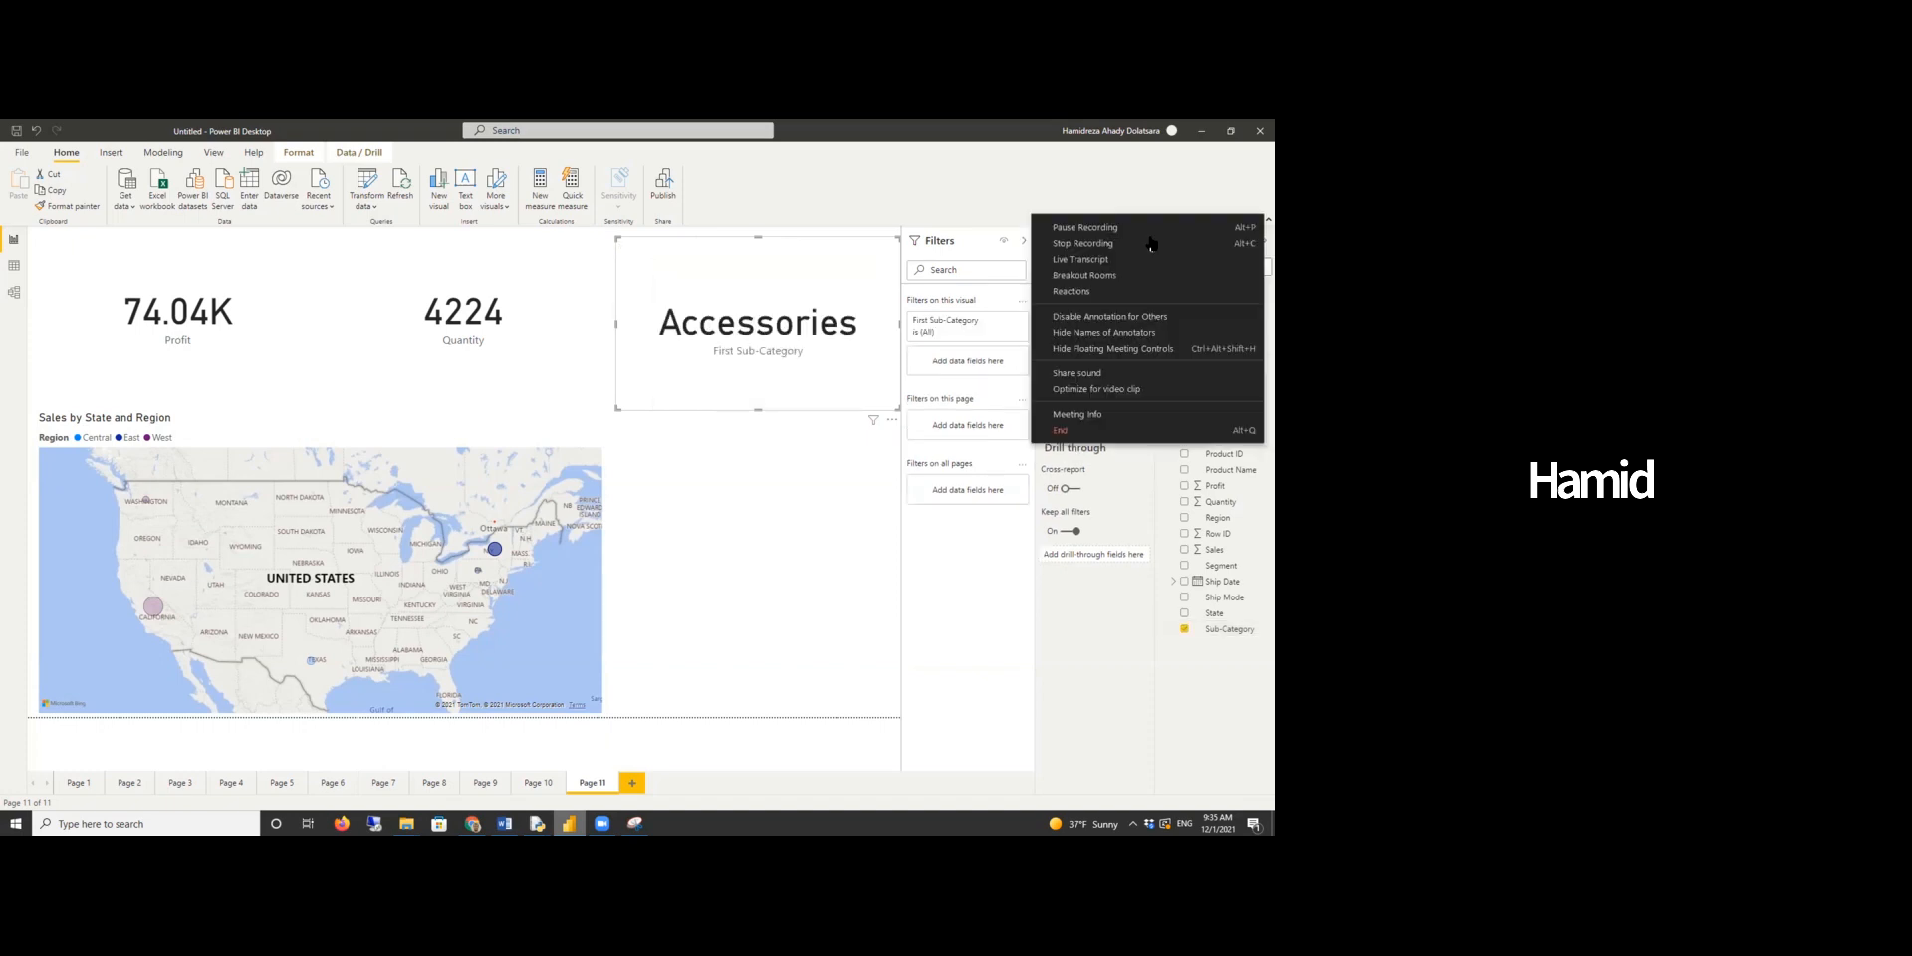
left_click(730, 499)
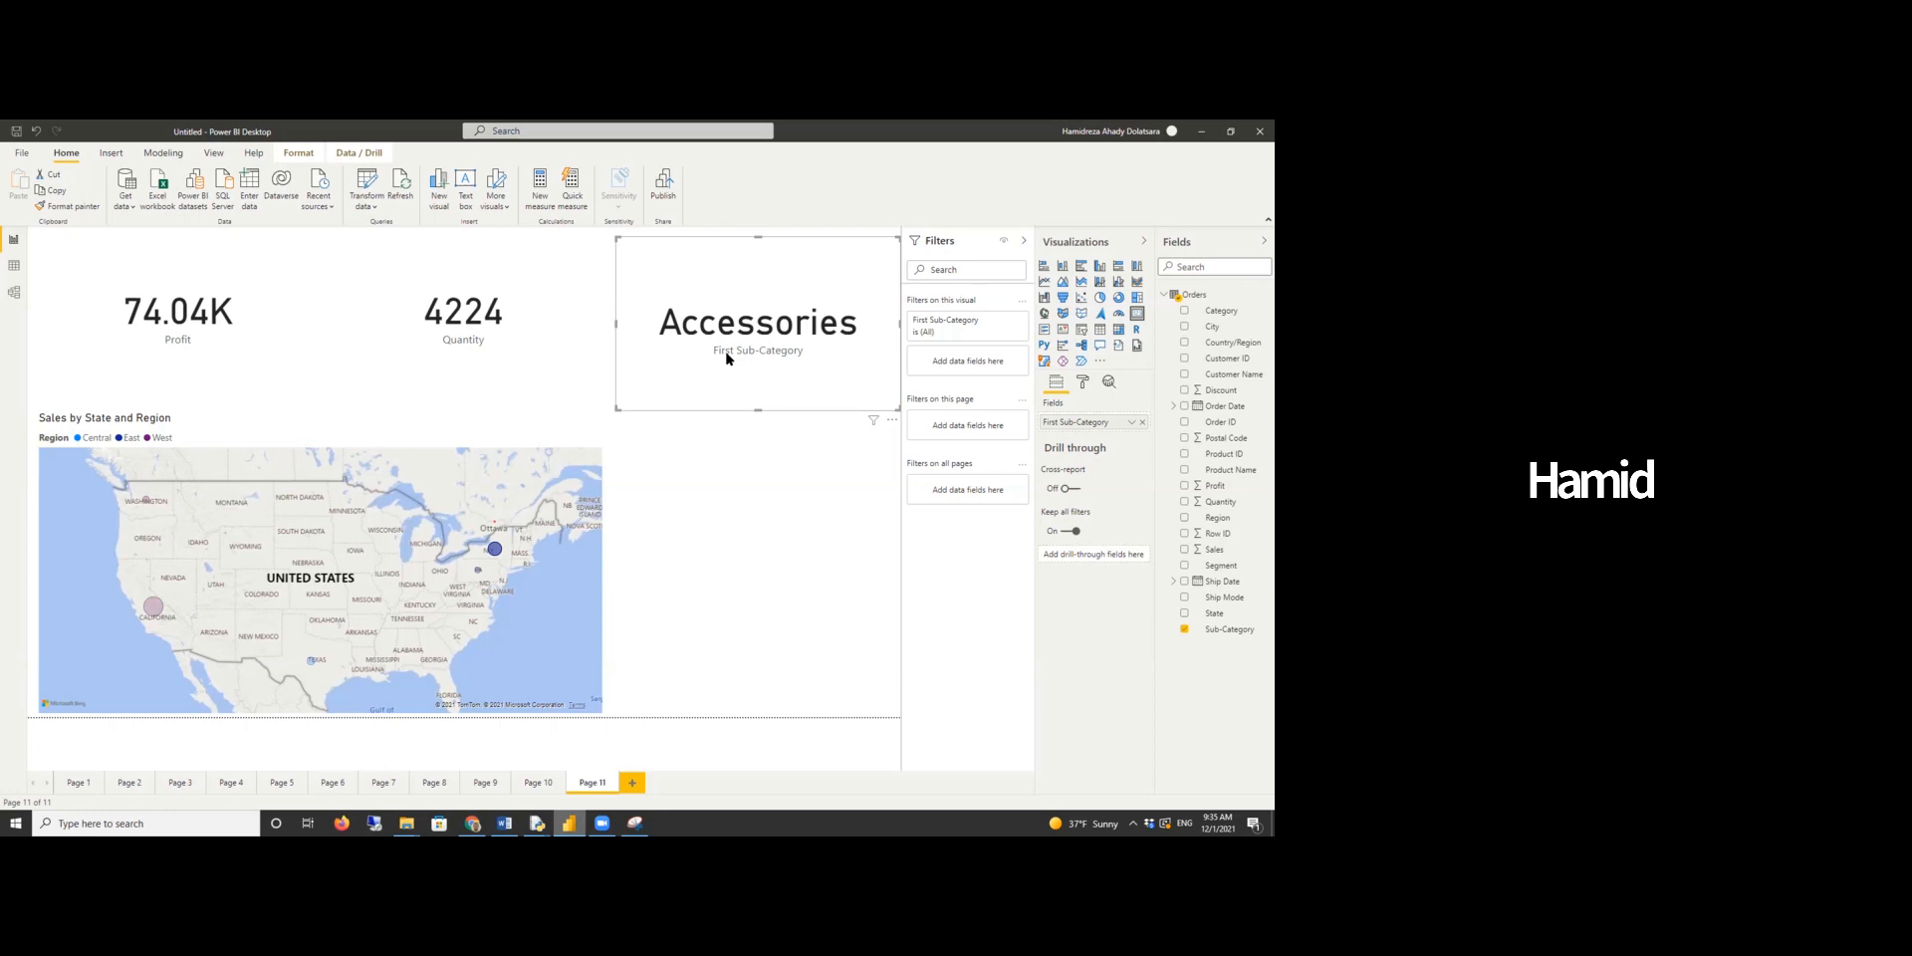
- Filter the Sub-Category card to show only the Top 1 sub-category by Profit and apply the filter
left_click(1002, 322)
left_click_drag(1235, 633, 986, 376)
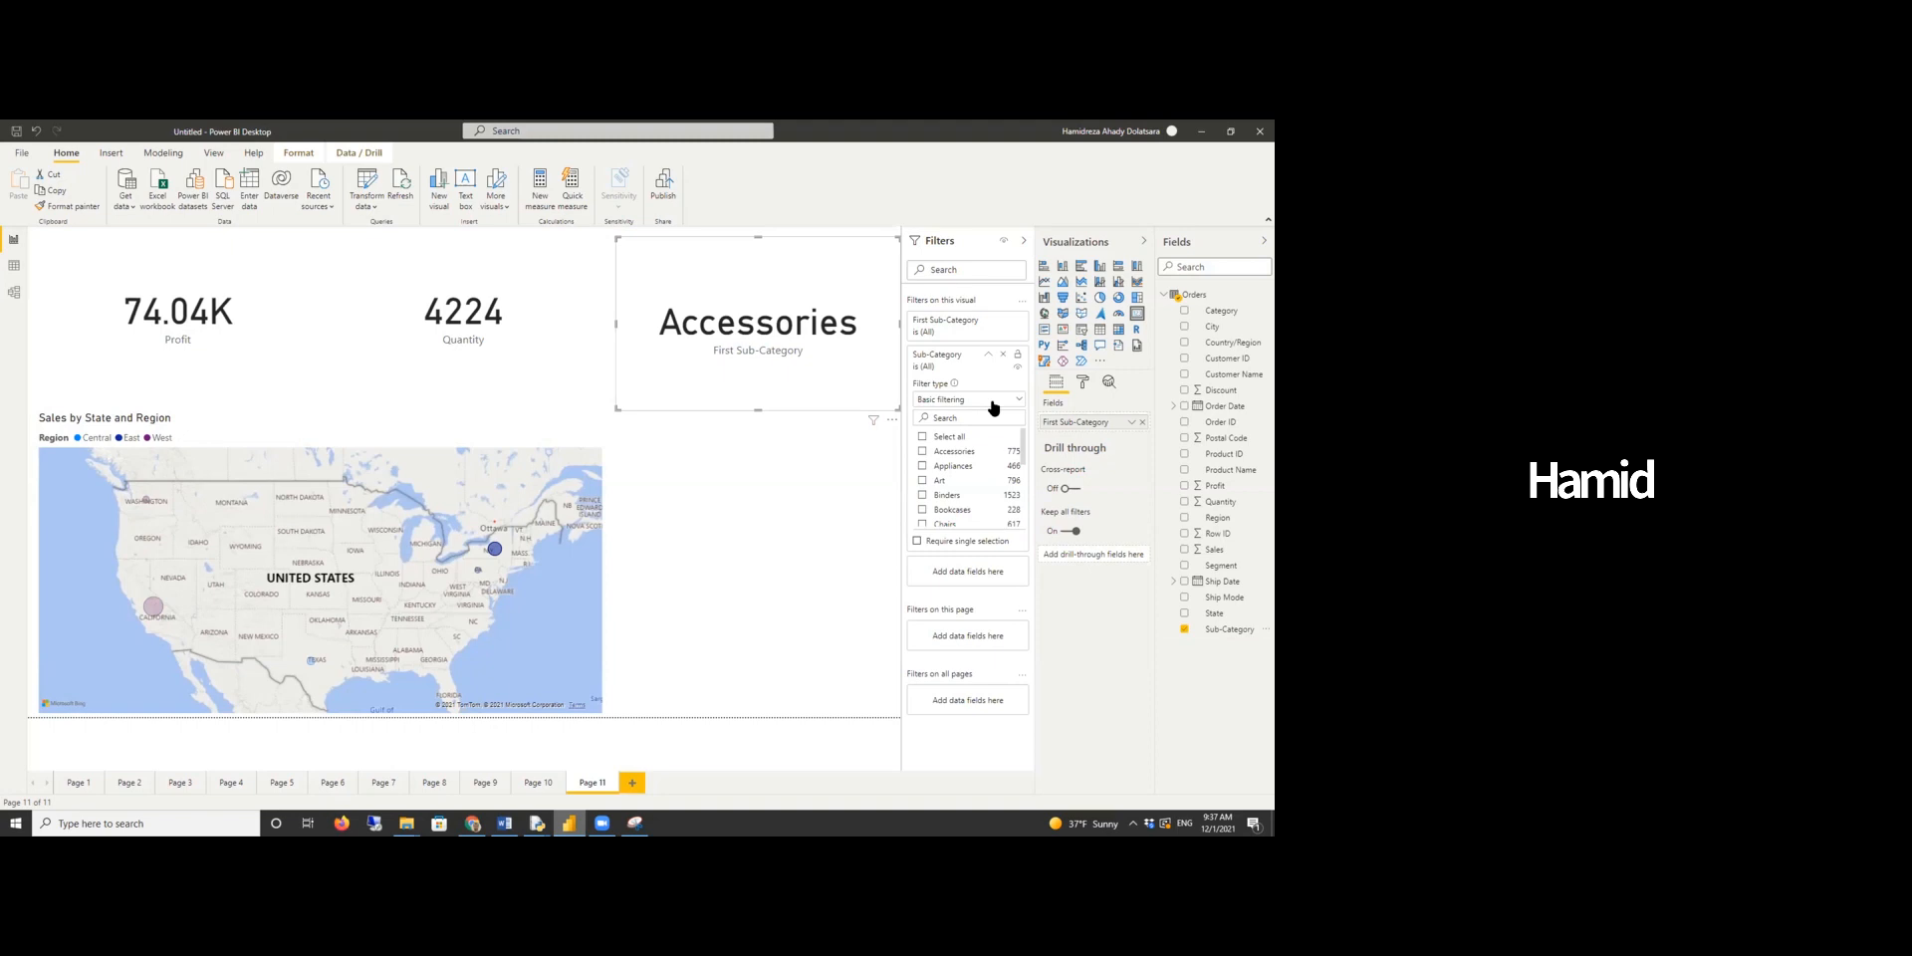
left_click(958, 400)
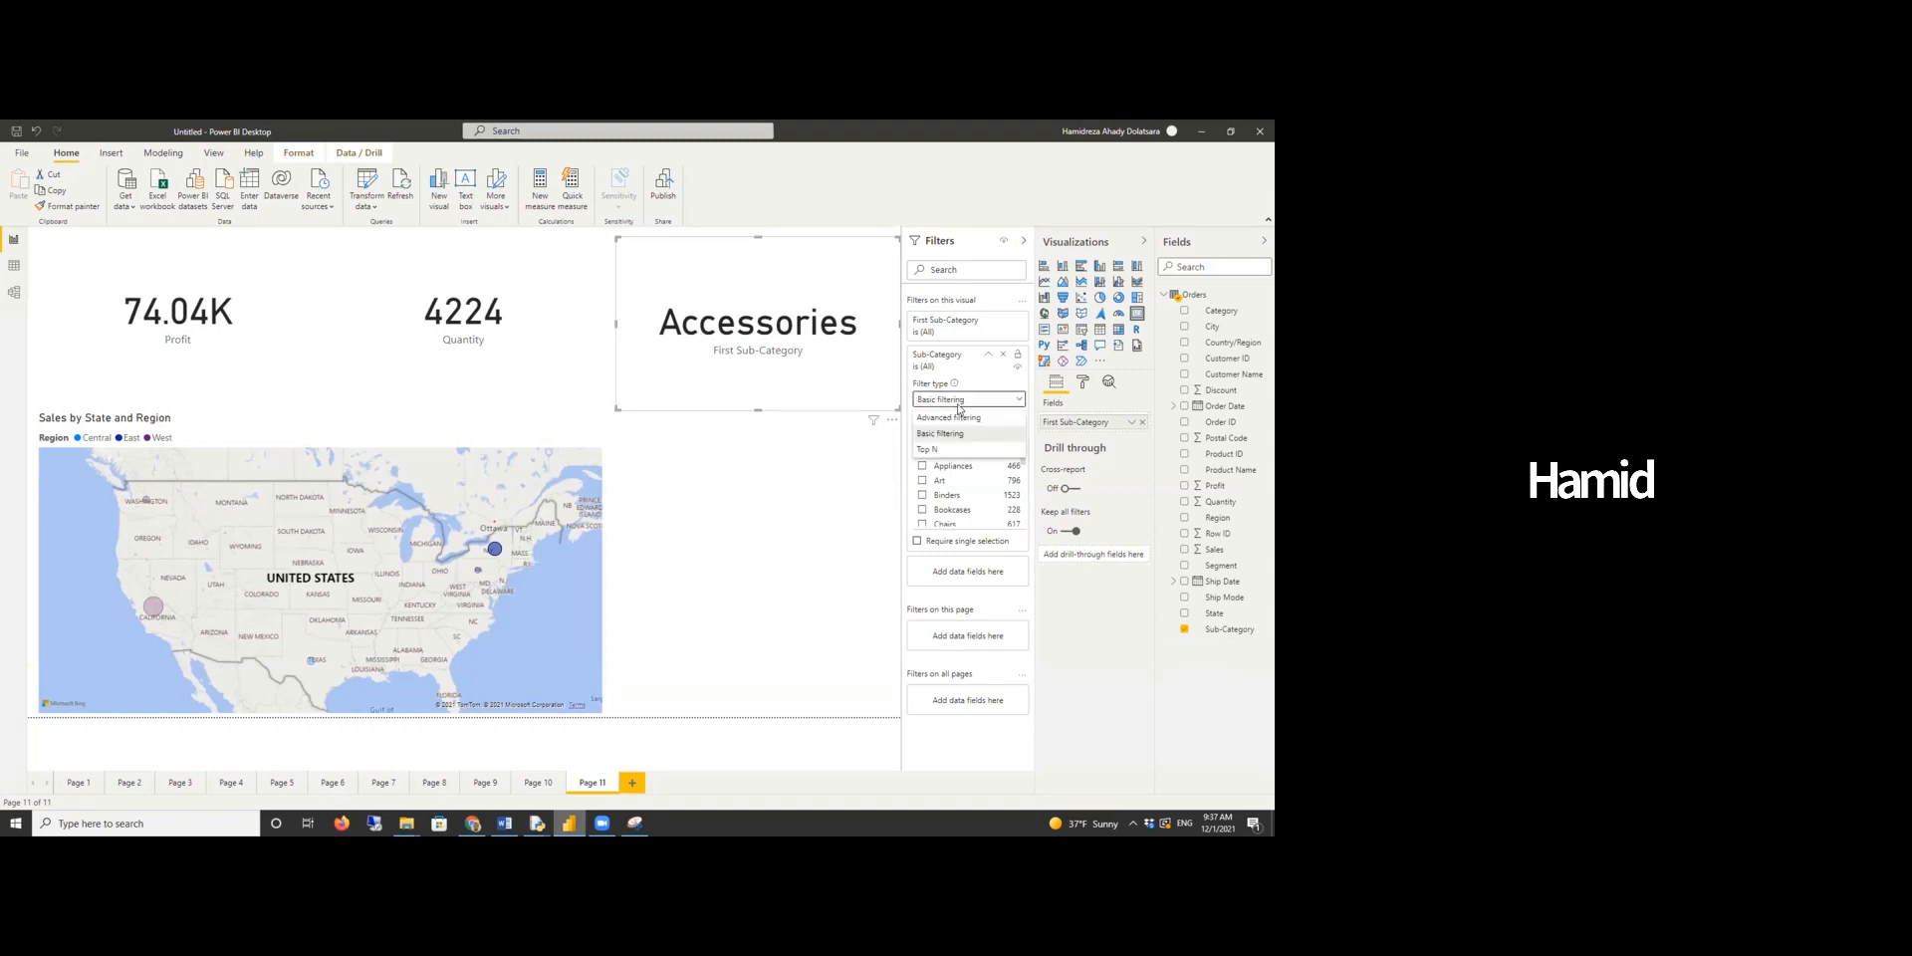
left_click(936, 453)
left_click(1008, 438)
type("1")
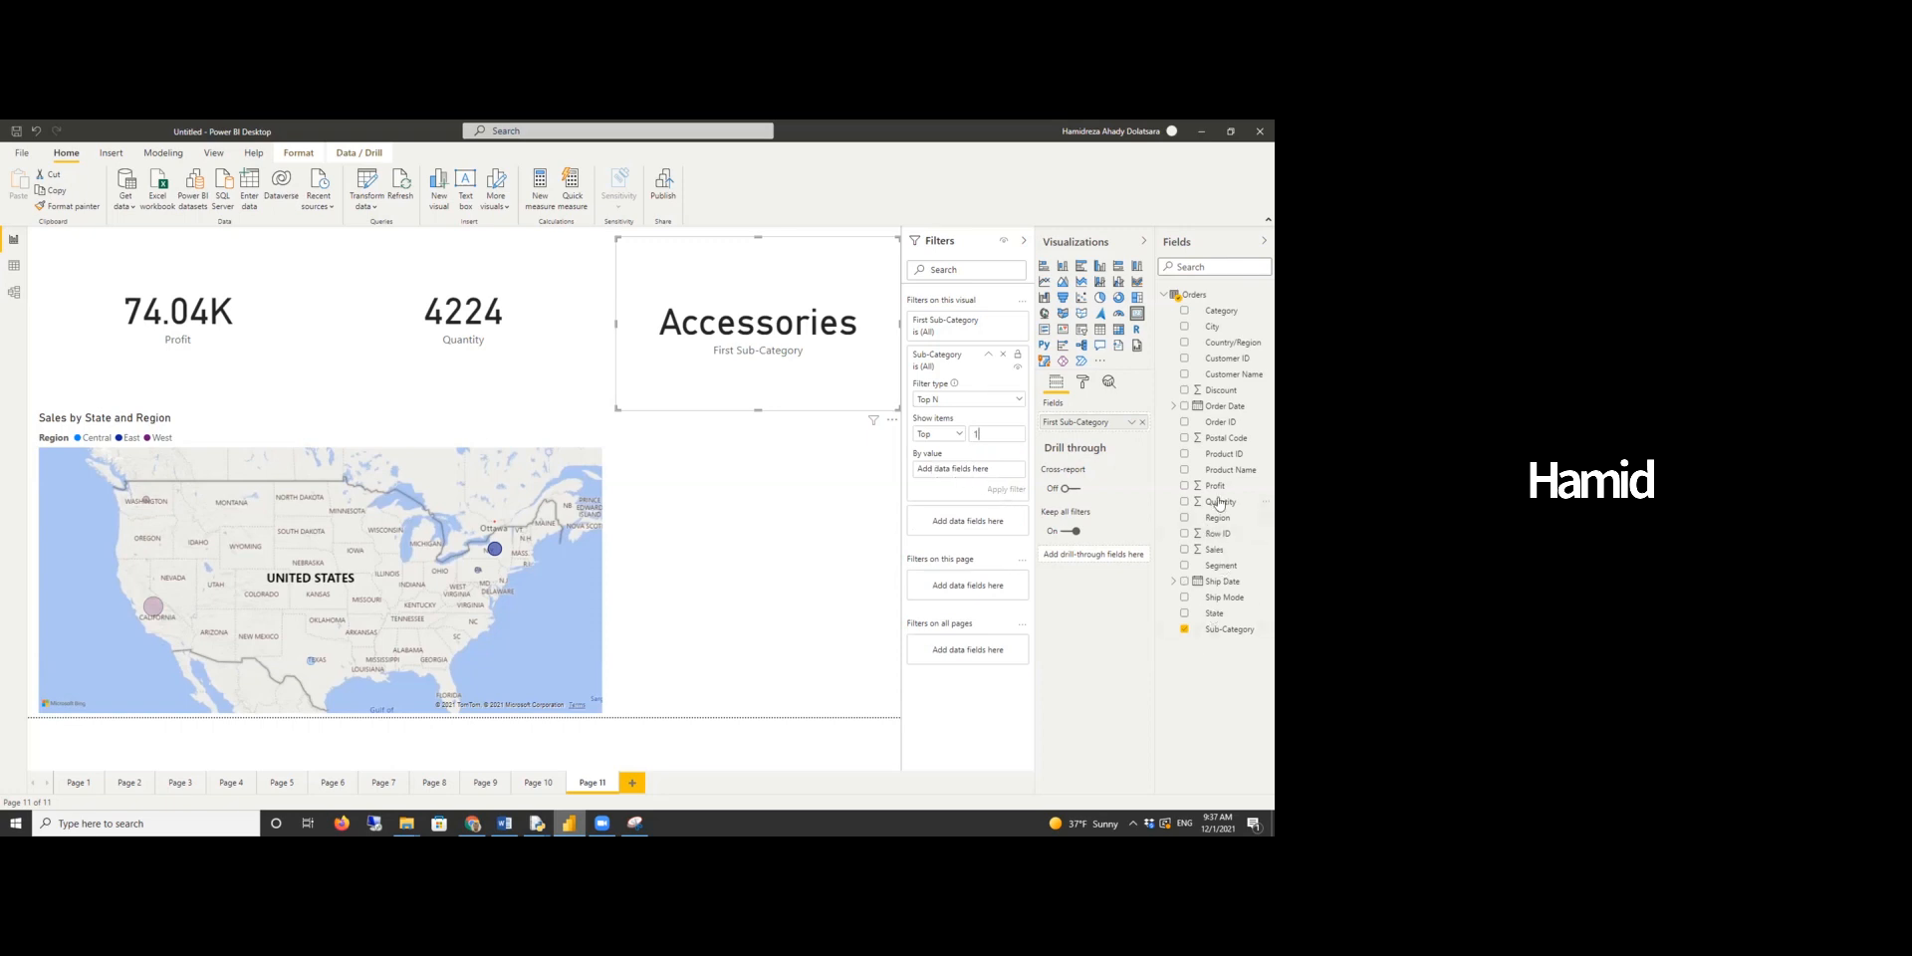
left_click_drag(1213, 486, 993, 488)
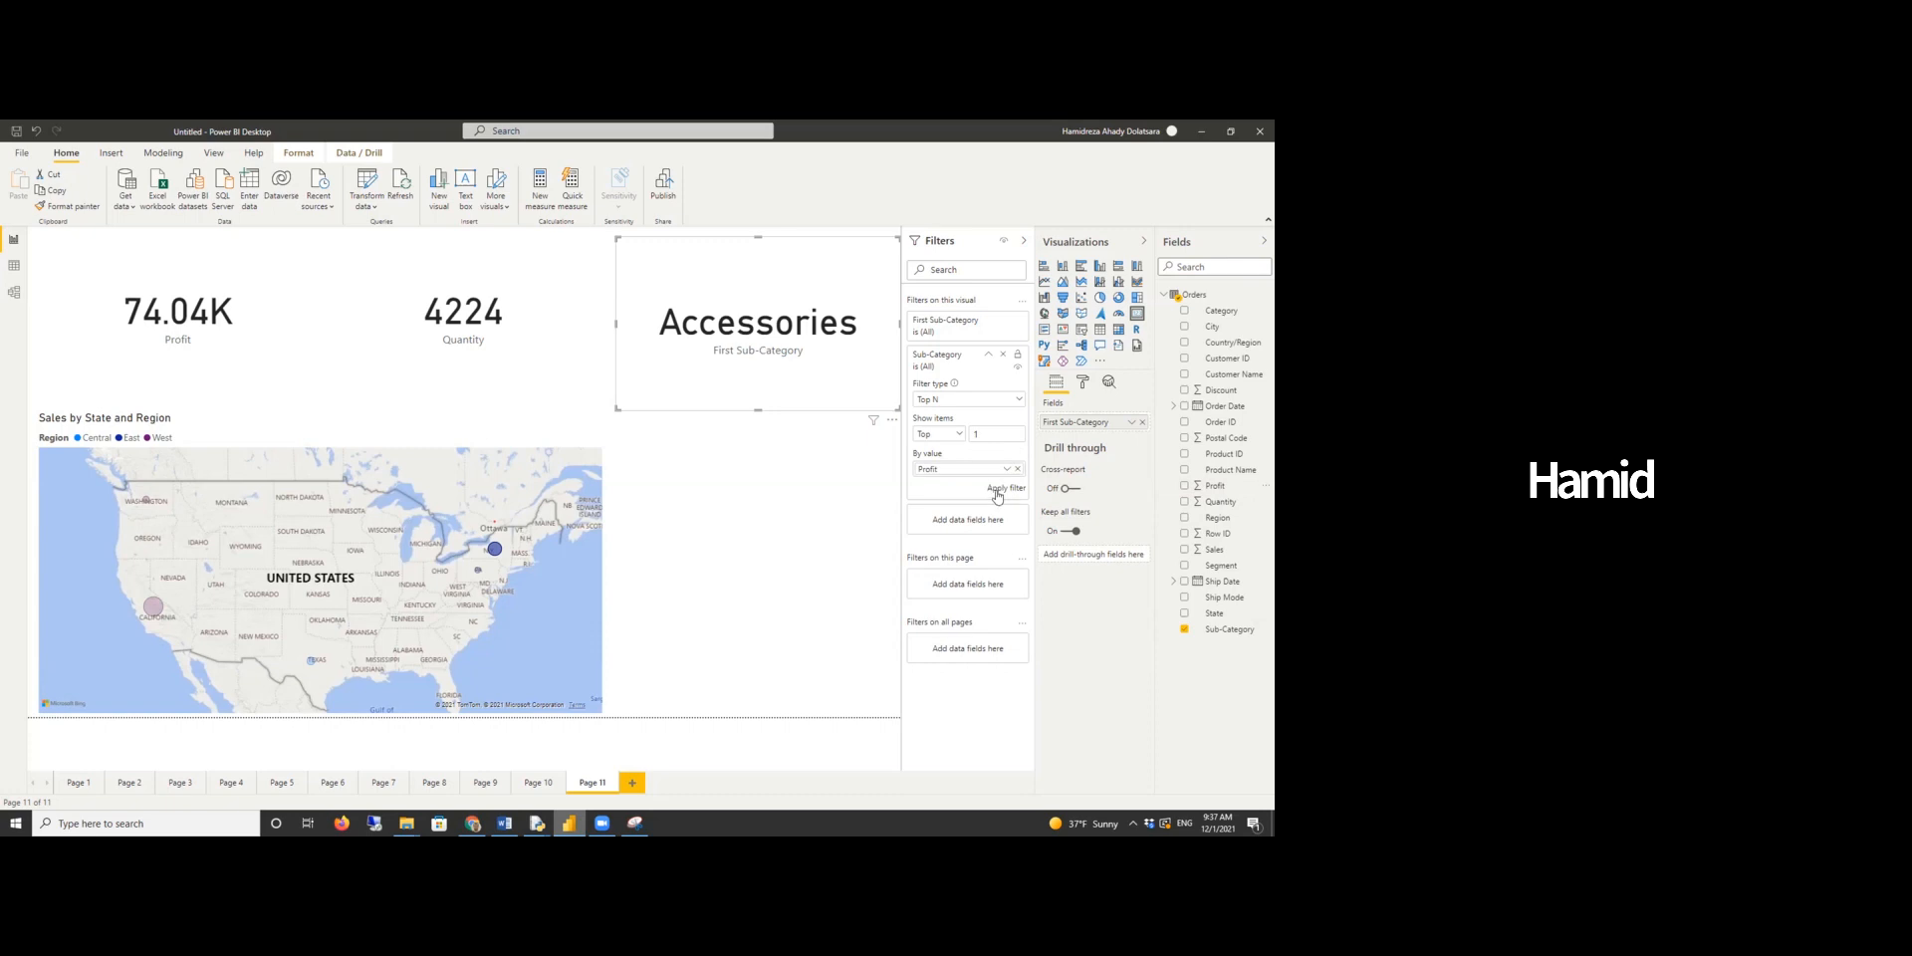
left_click(997, 492)
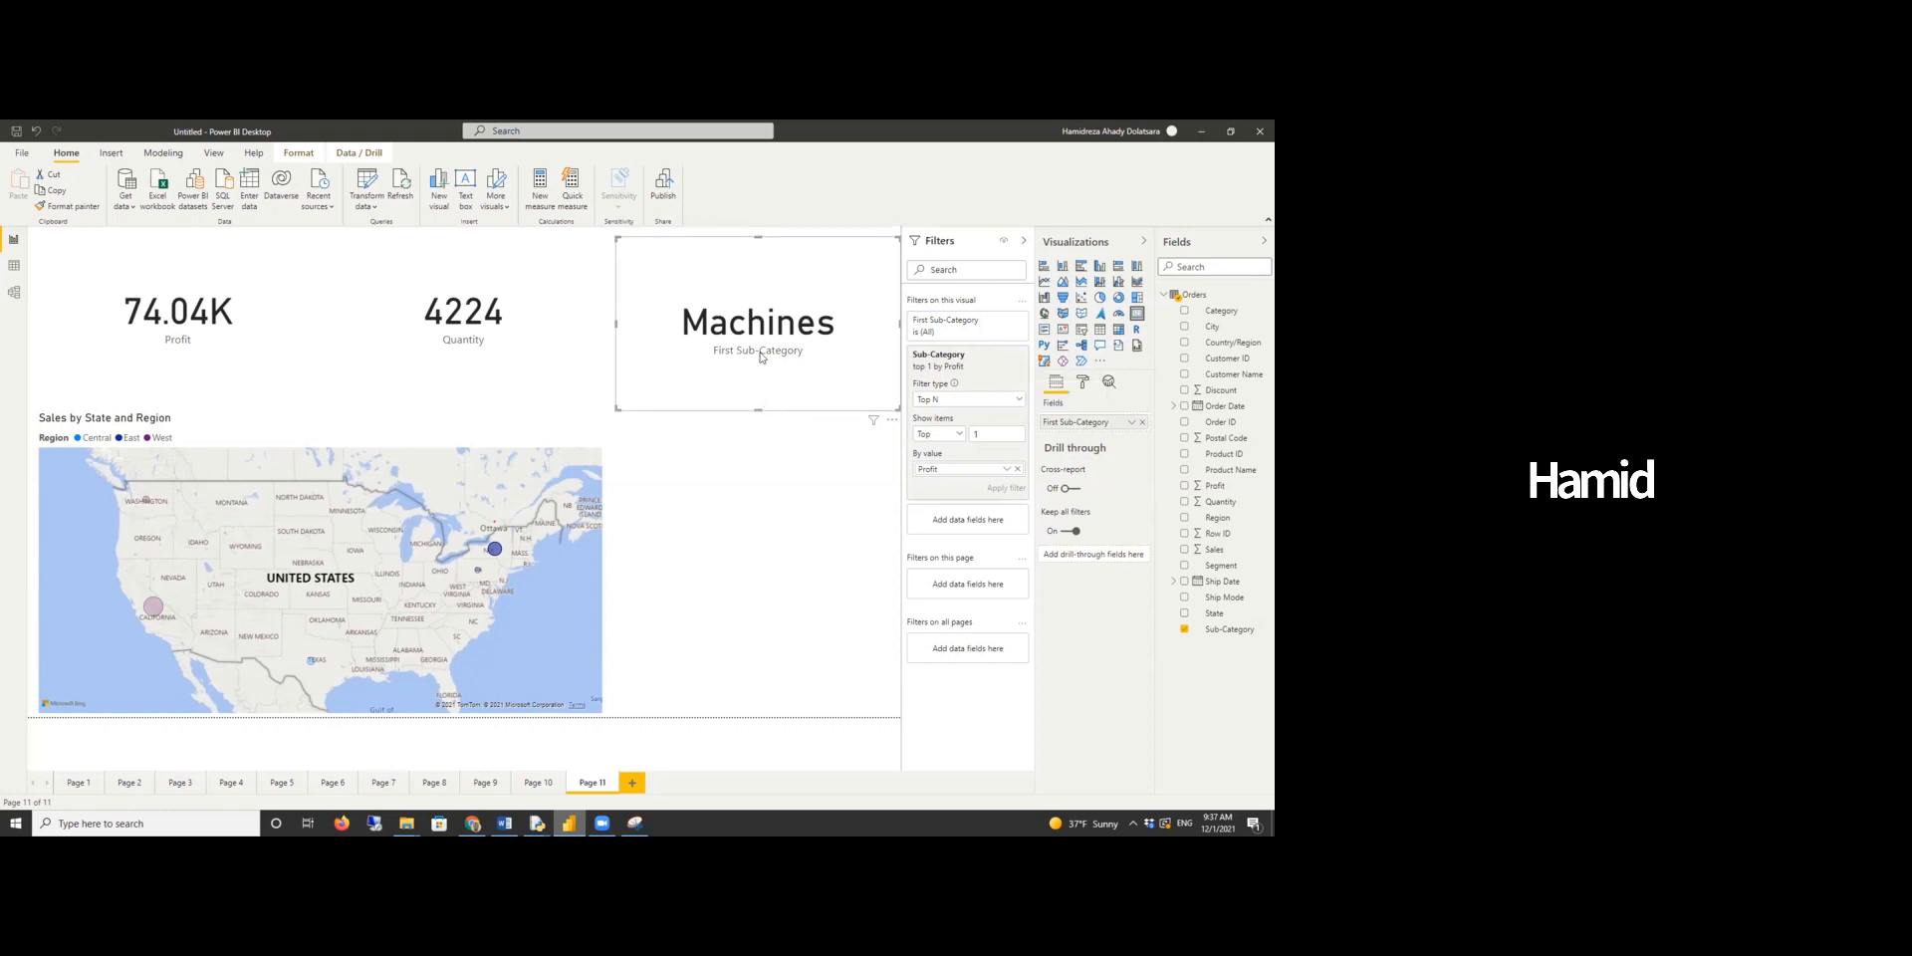
- Rename the card's field to "The most profitable sub-Category"
double_click(1076, 426)
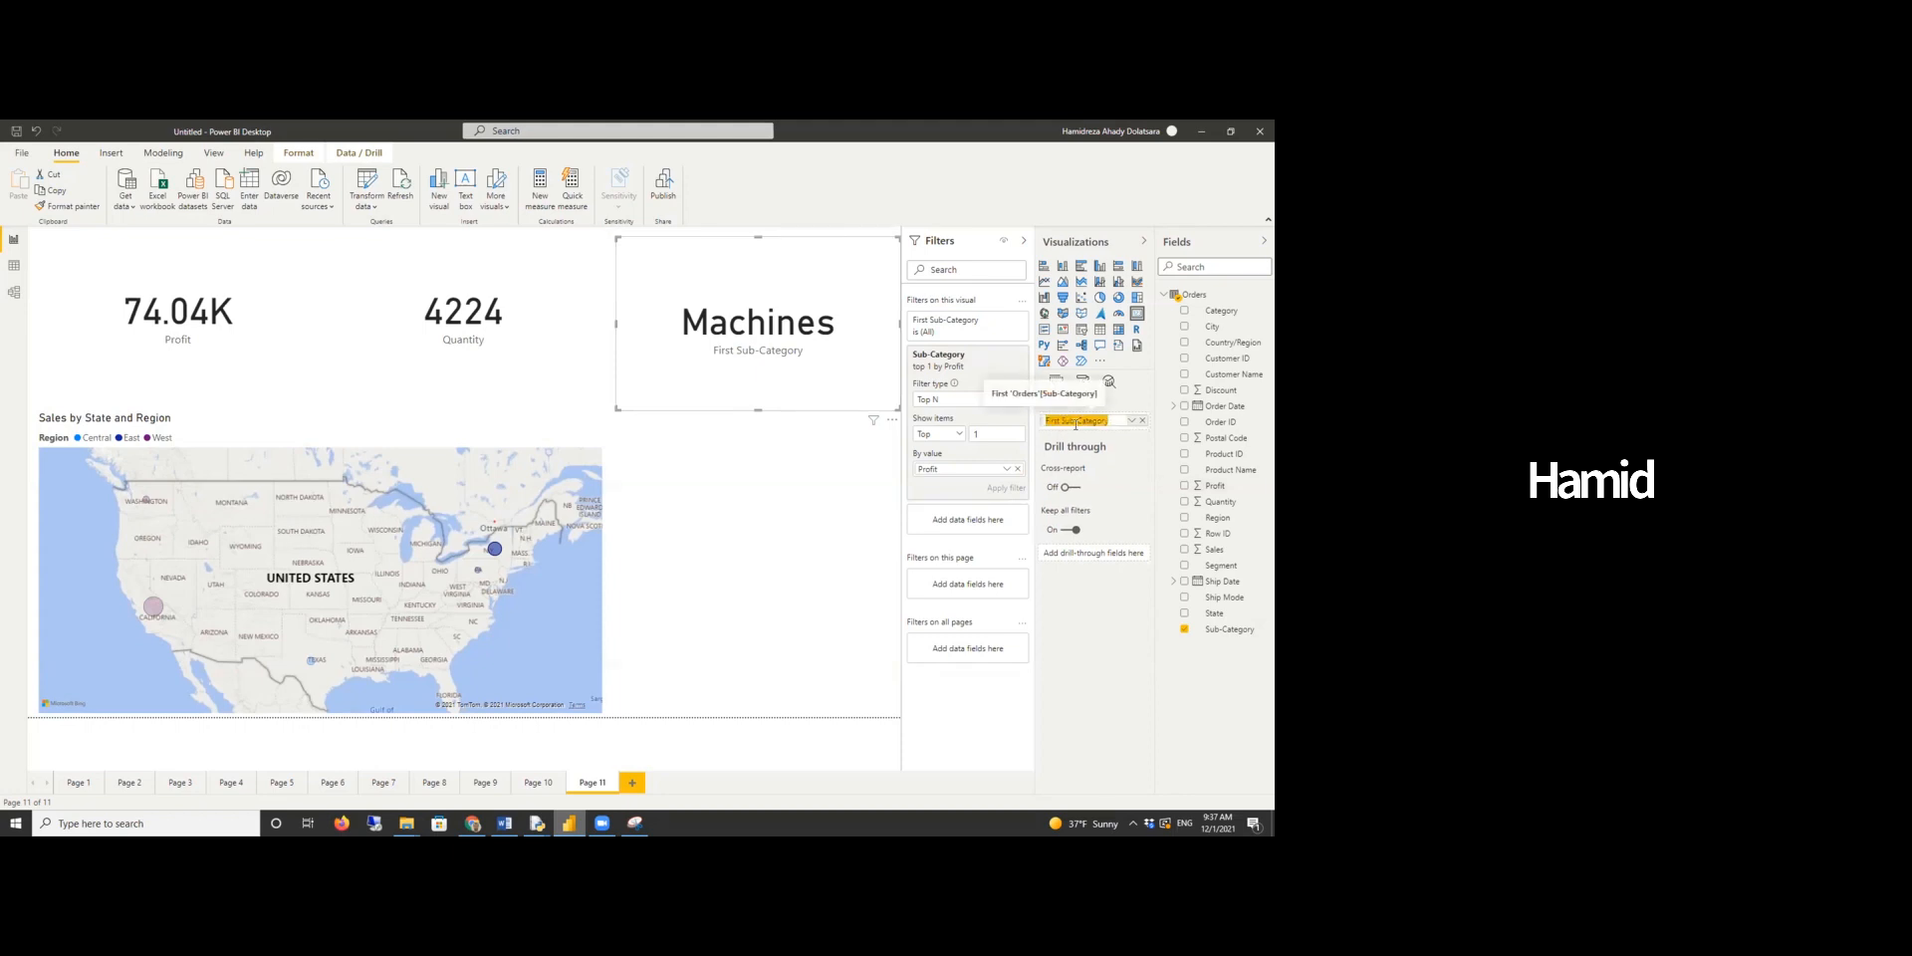
type("The m")
type("ost profitable sub-Category")
key("Return")
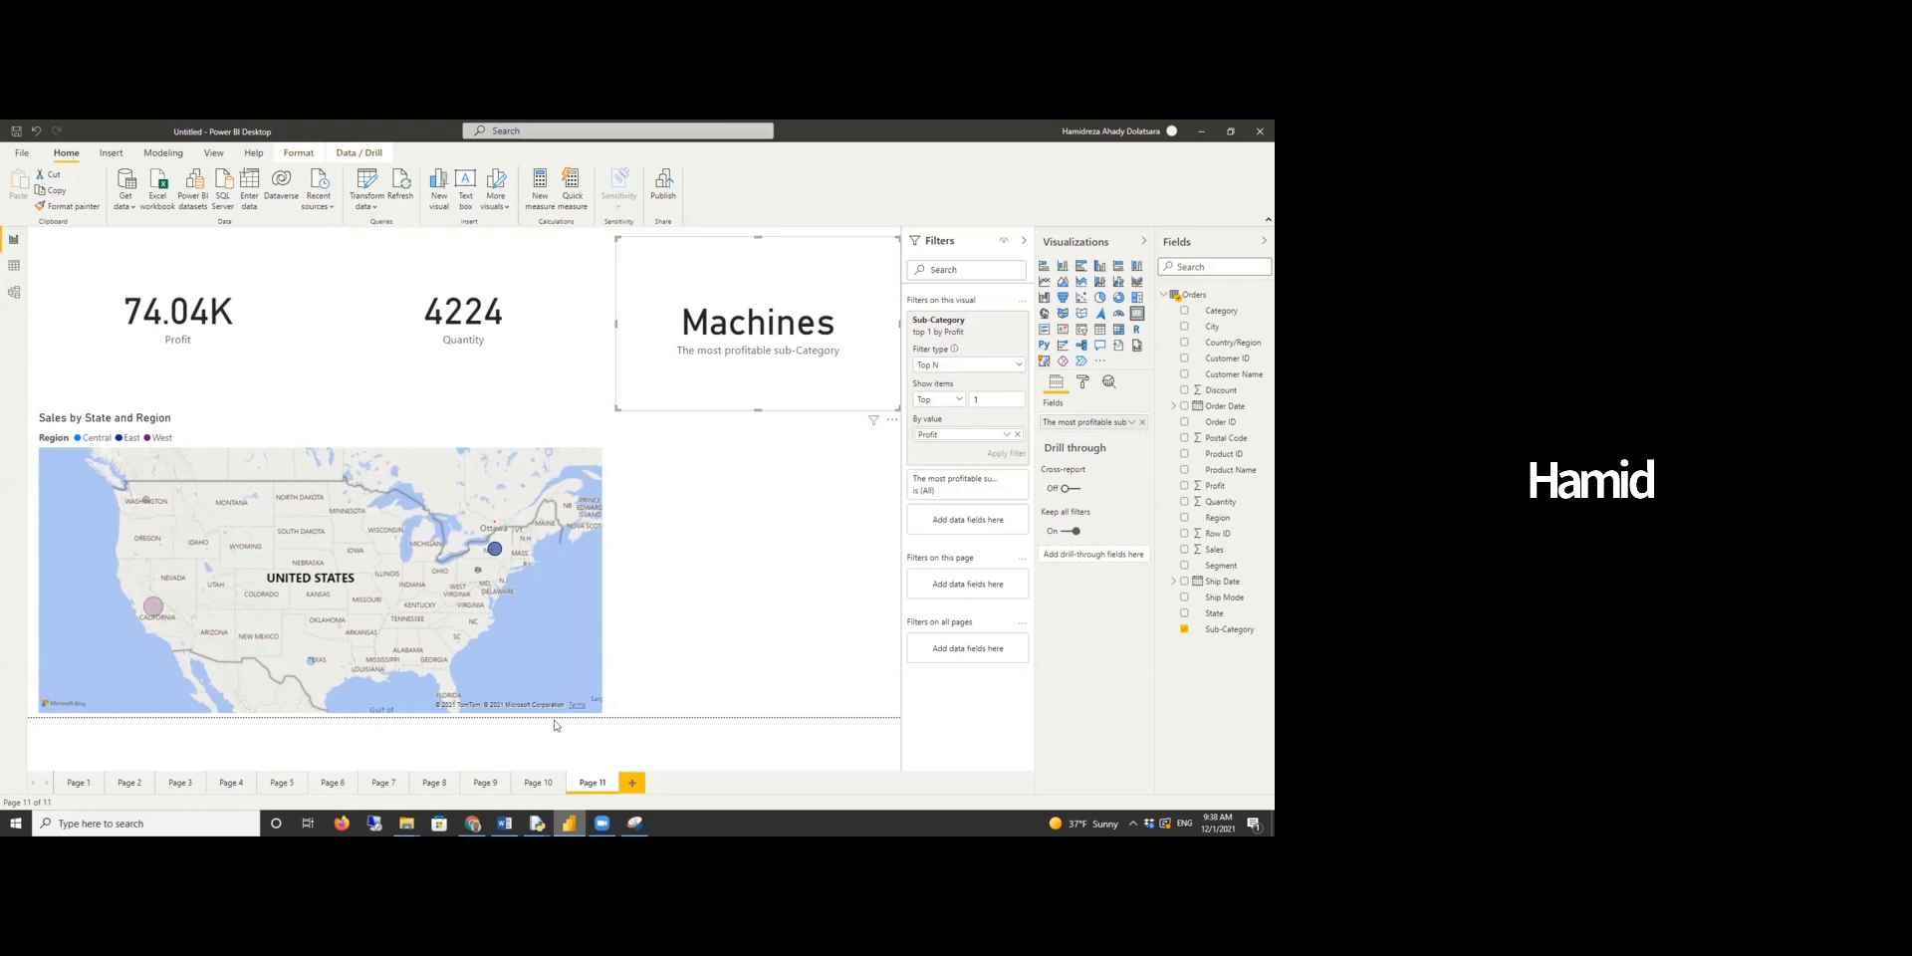
- Switch to the Word report, reread the question about the top 5 sub-categories by quantity, and return to Power BI
left_click(504, 822)
scroll(604, 449, "down", 3)
scroll(605, 449, "up", 3)
left_click(606, 449)
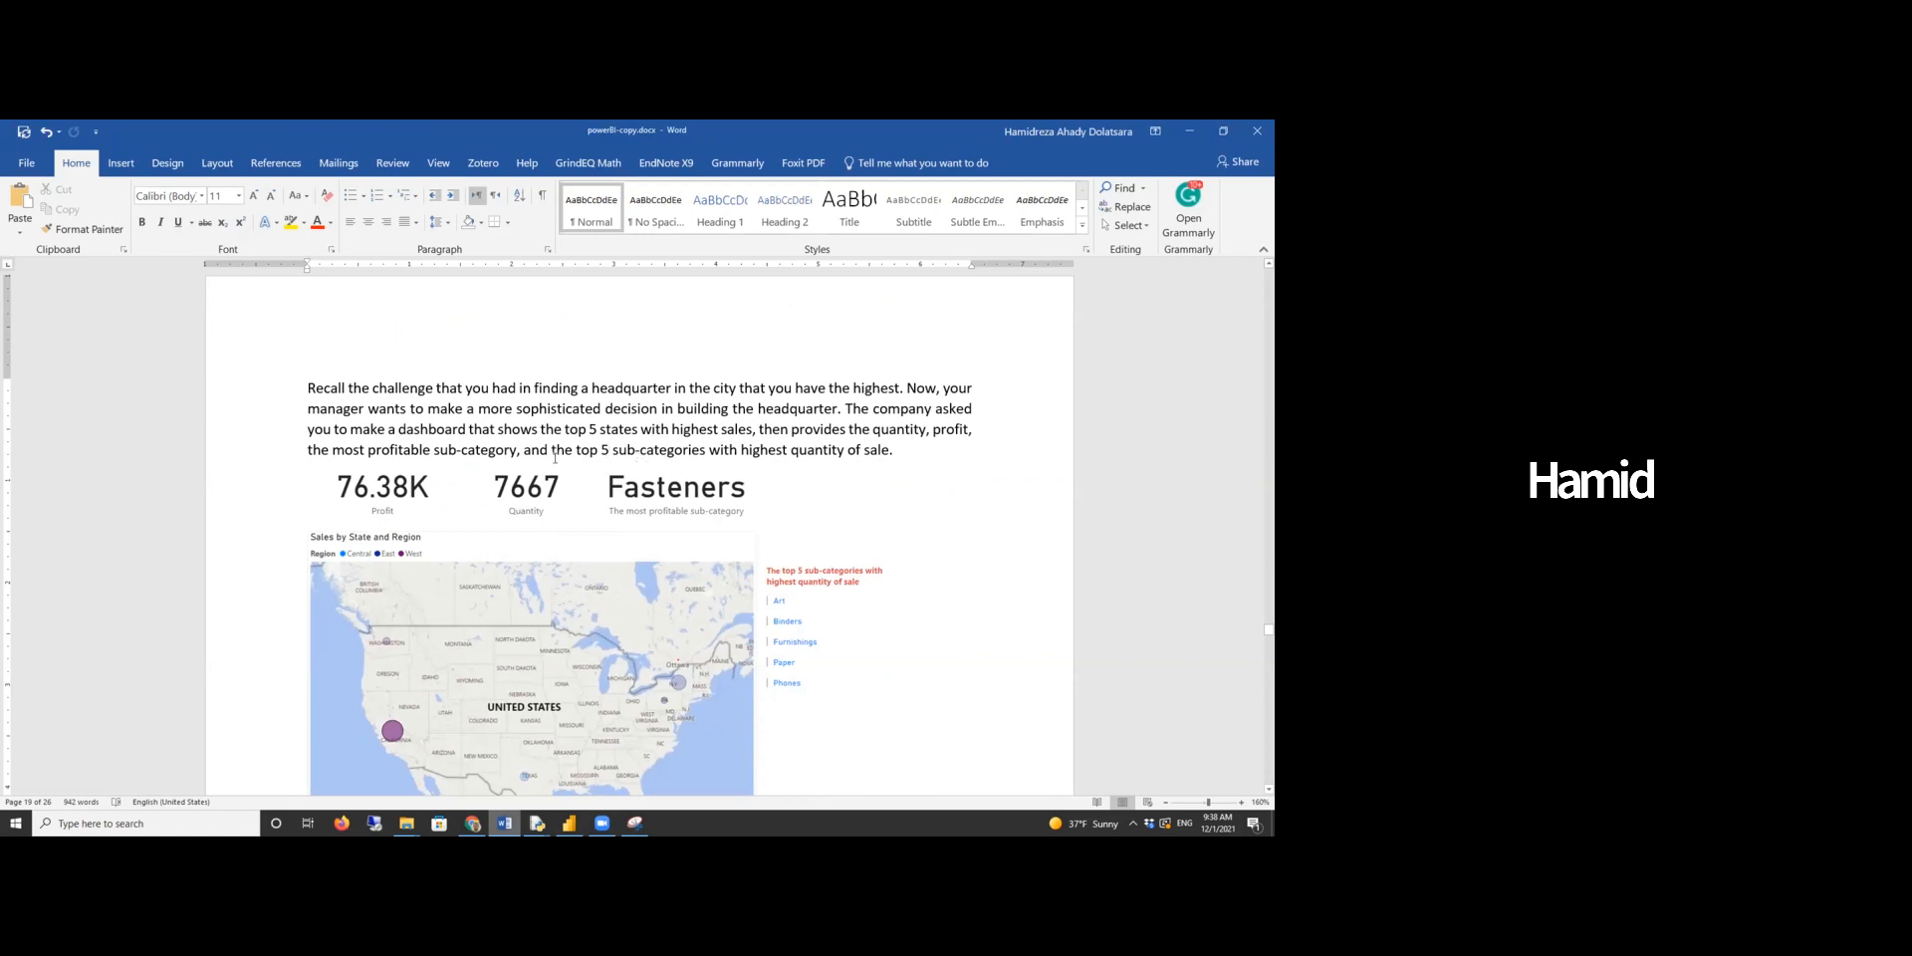
left_click_drag(577, 451, 732, 453)
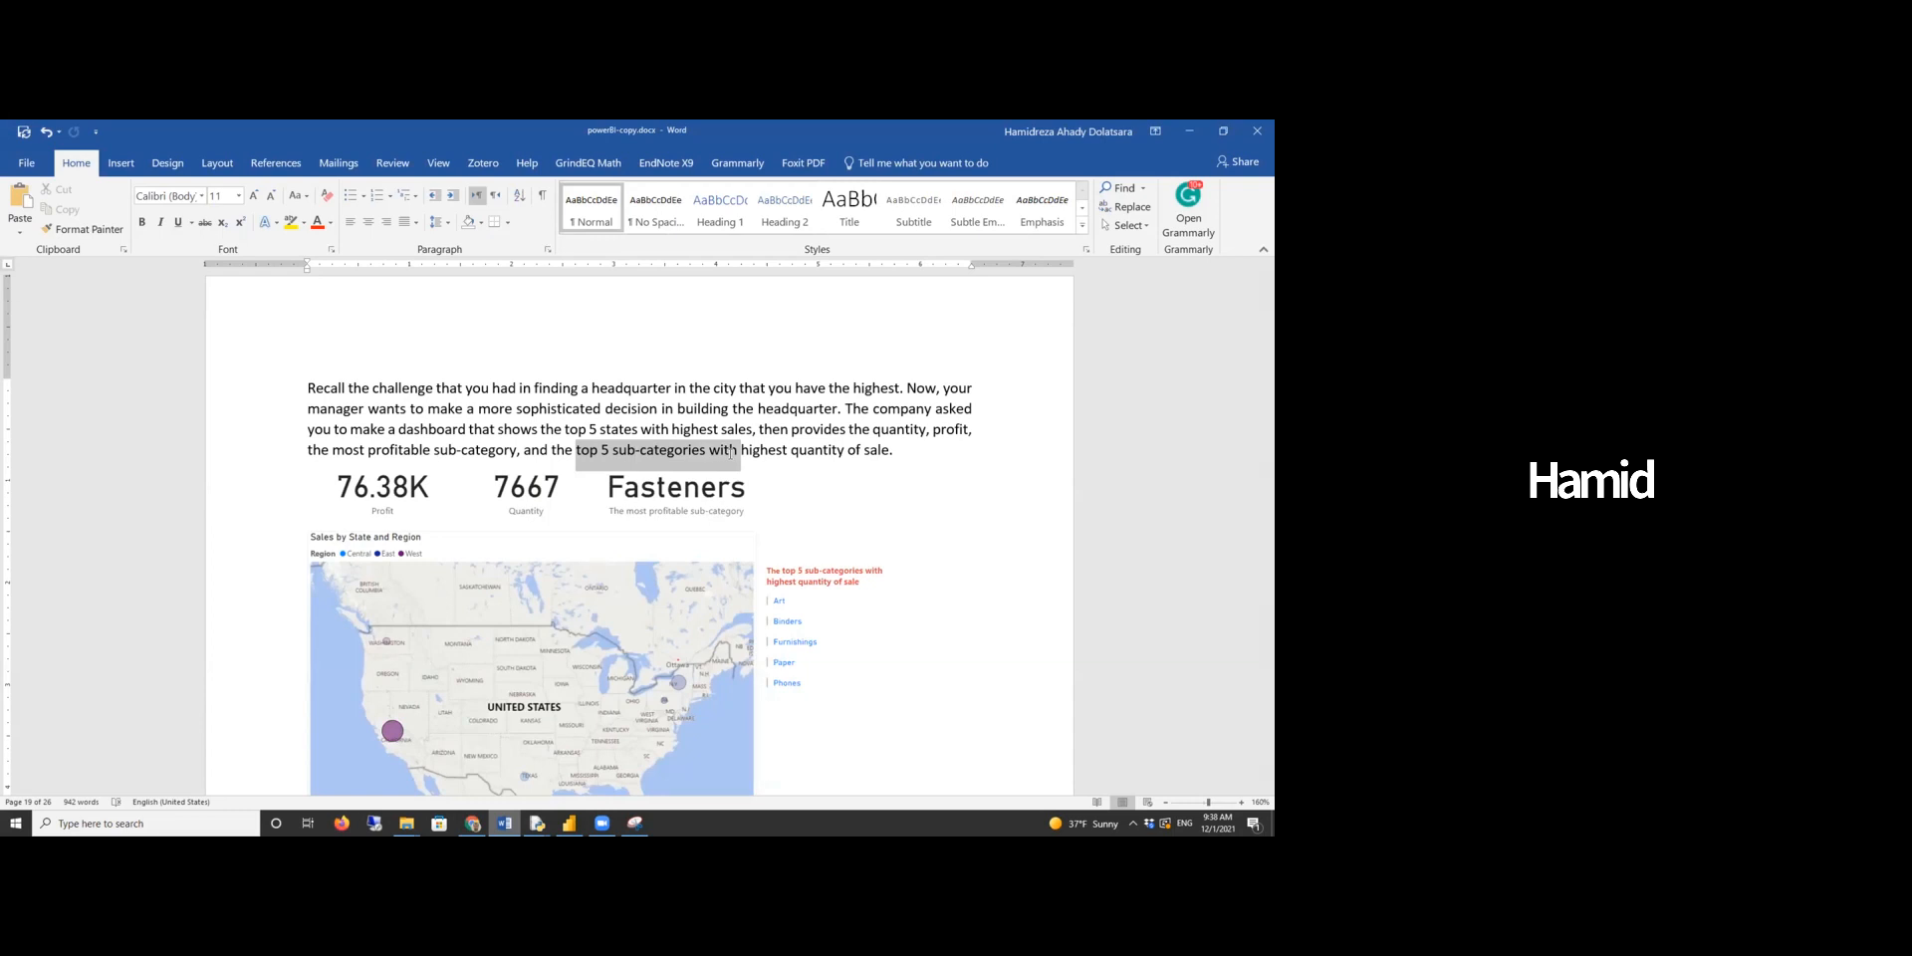
left_click_drag(732, 453, 807, 451)
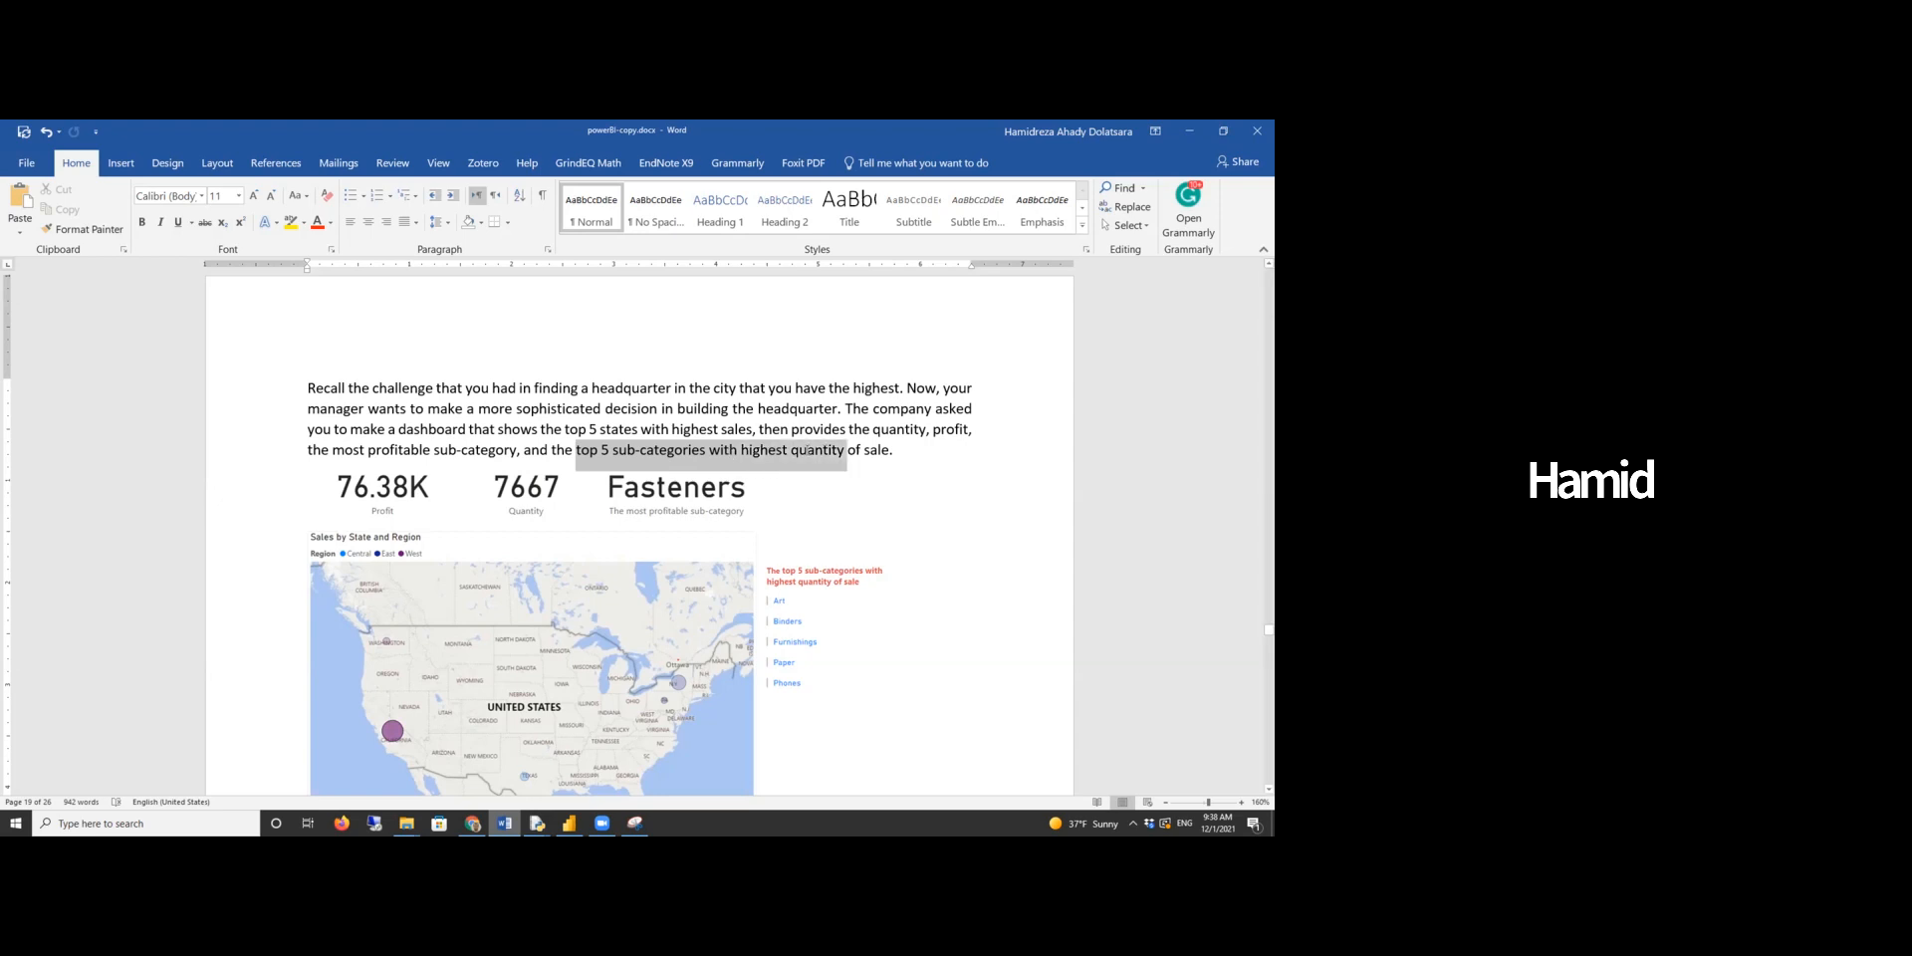
left_click_drag(846, 450, 878, 450)
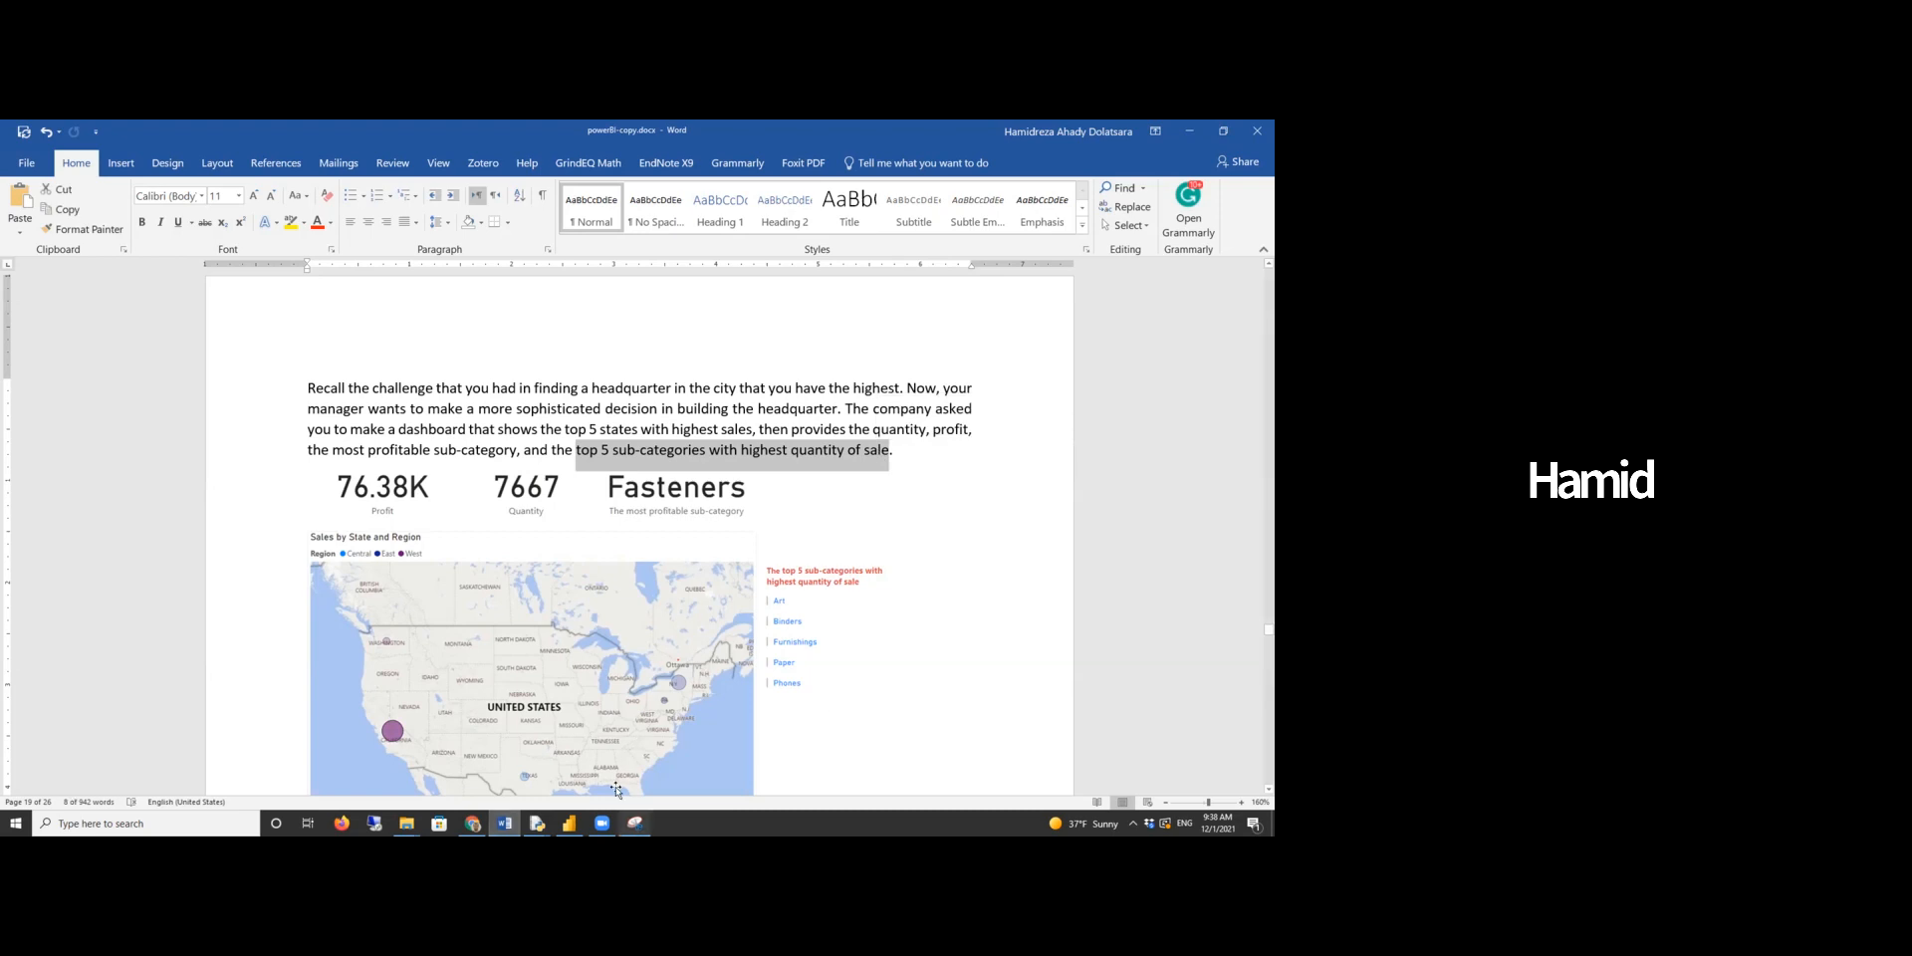
left_click(569, 822)
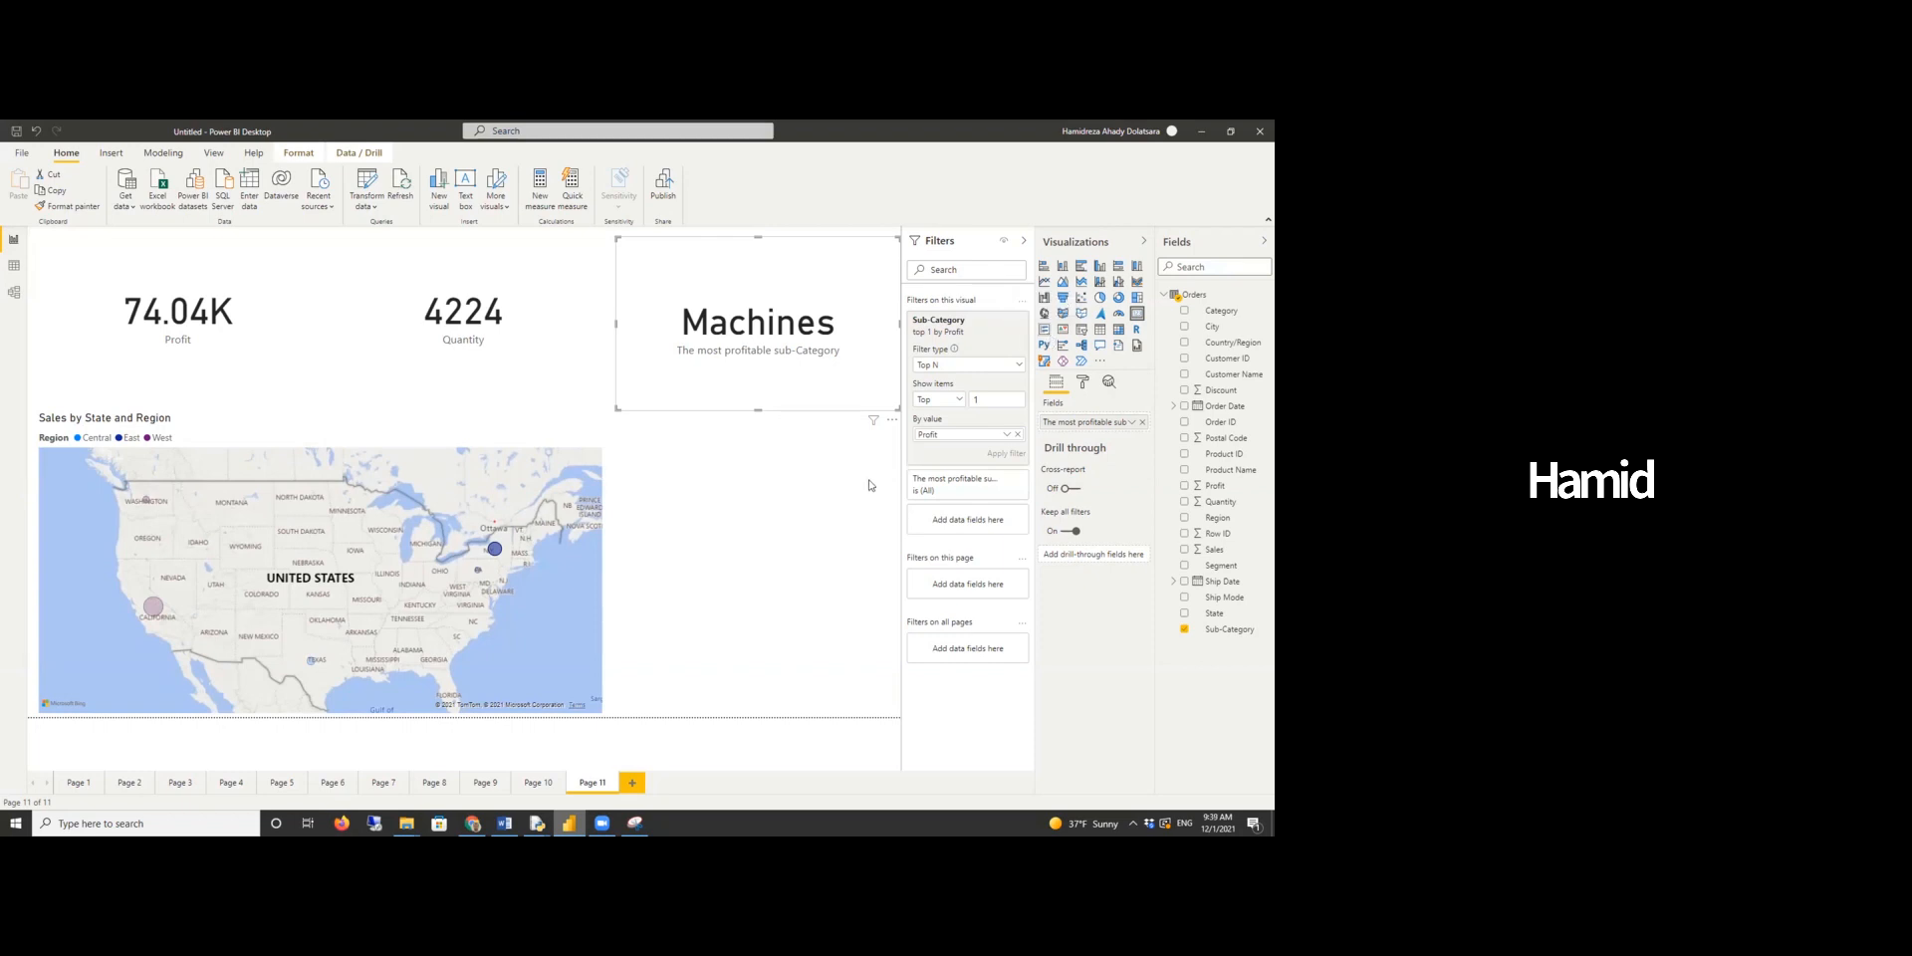
- Add a multi-row card below the Sub-Category card, shorten it, and populate it with Sub-Category
left_click(721, 514)
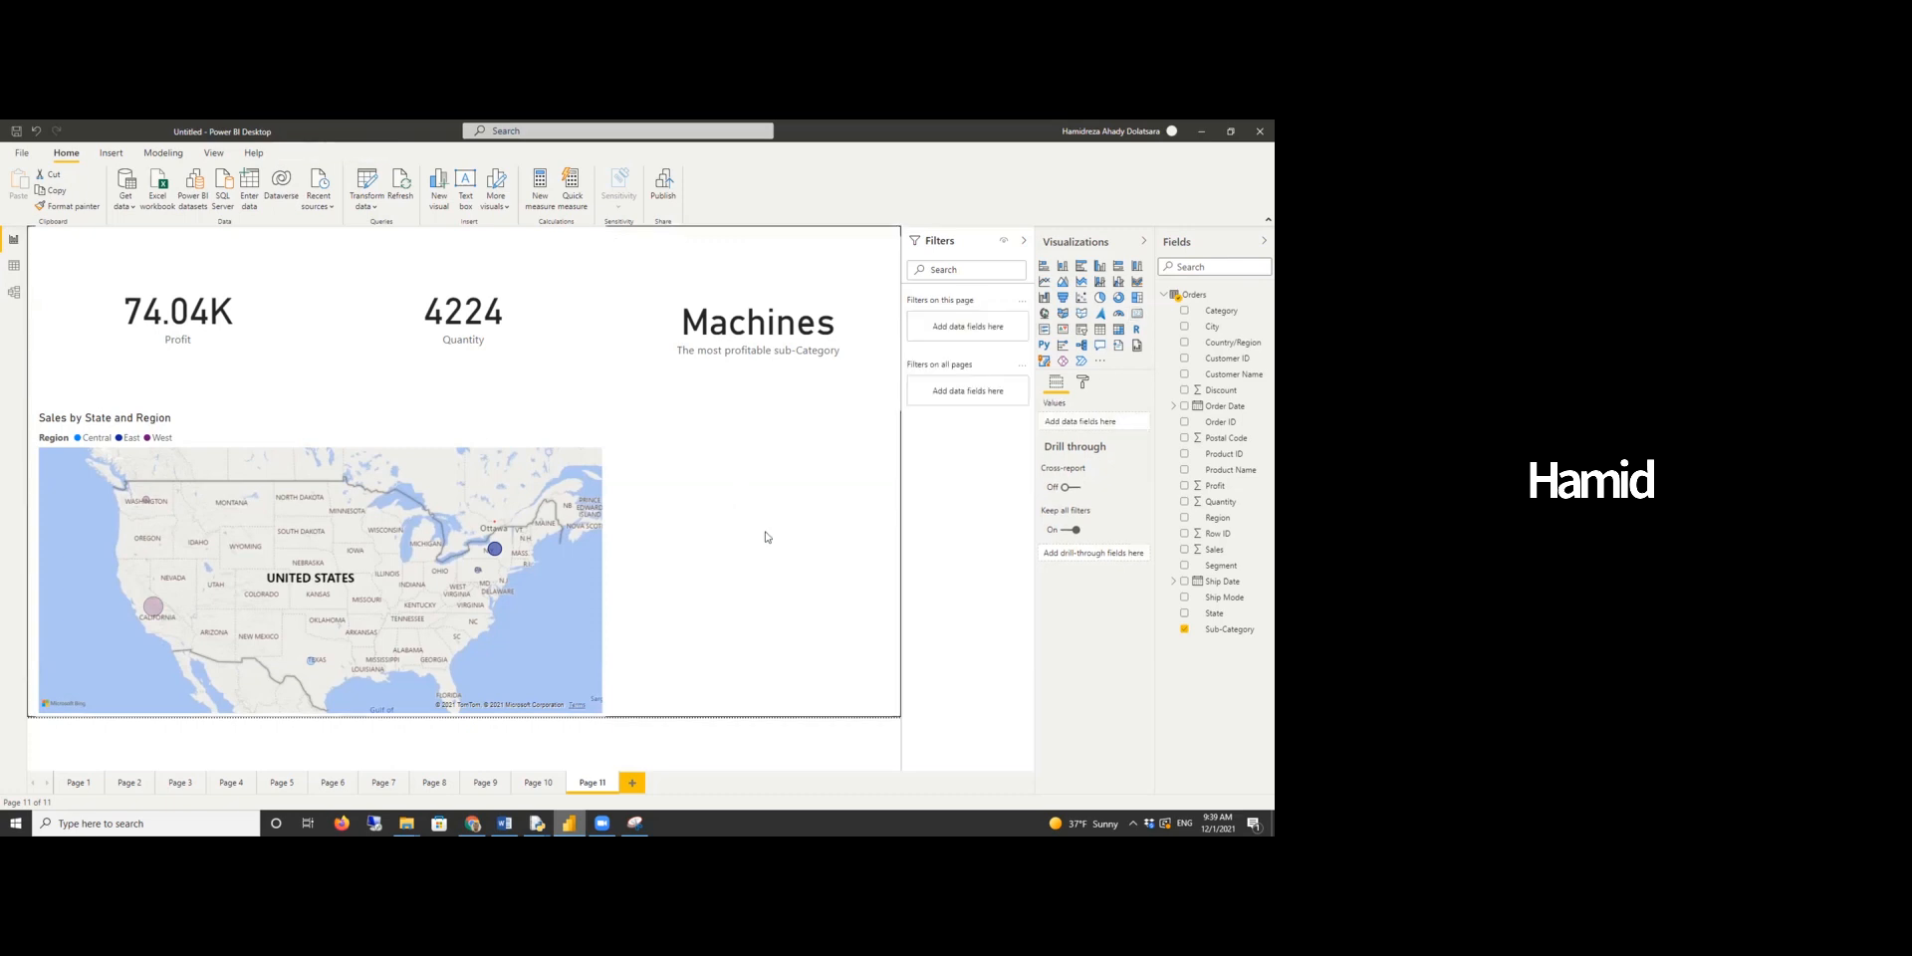
left_click(1099, 345)
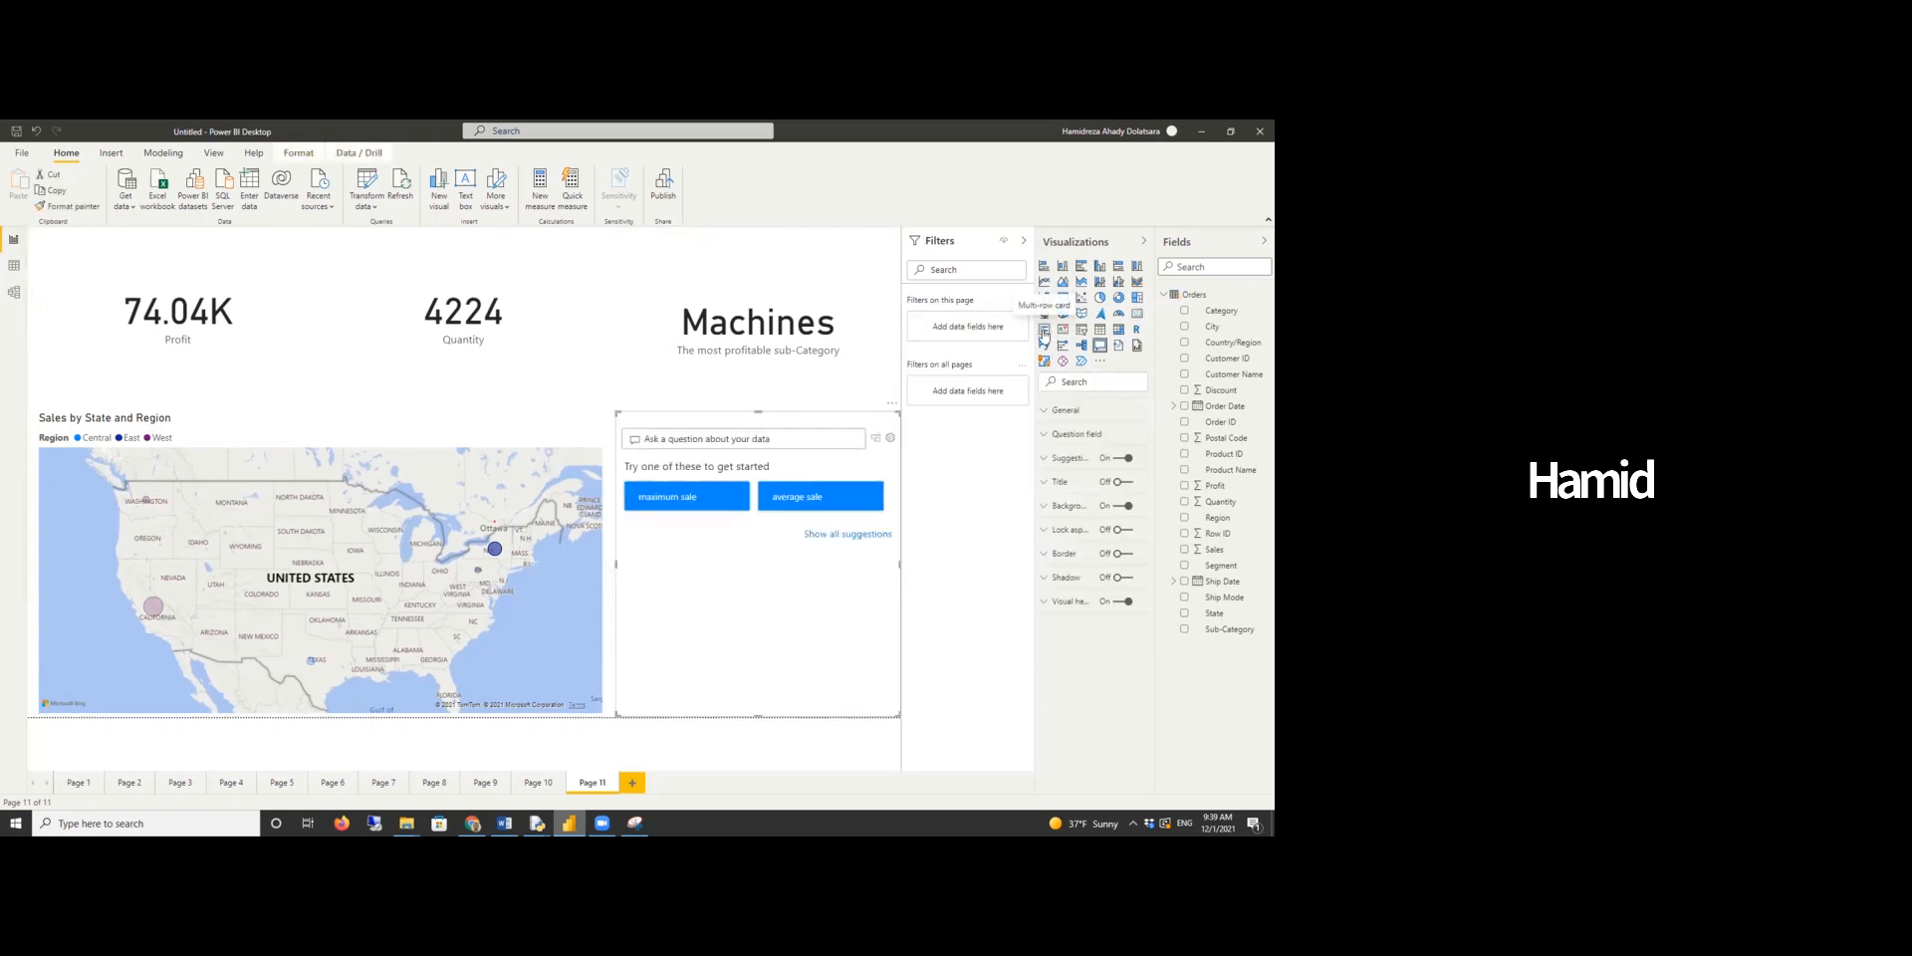
left_click(1043, 334)
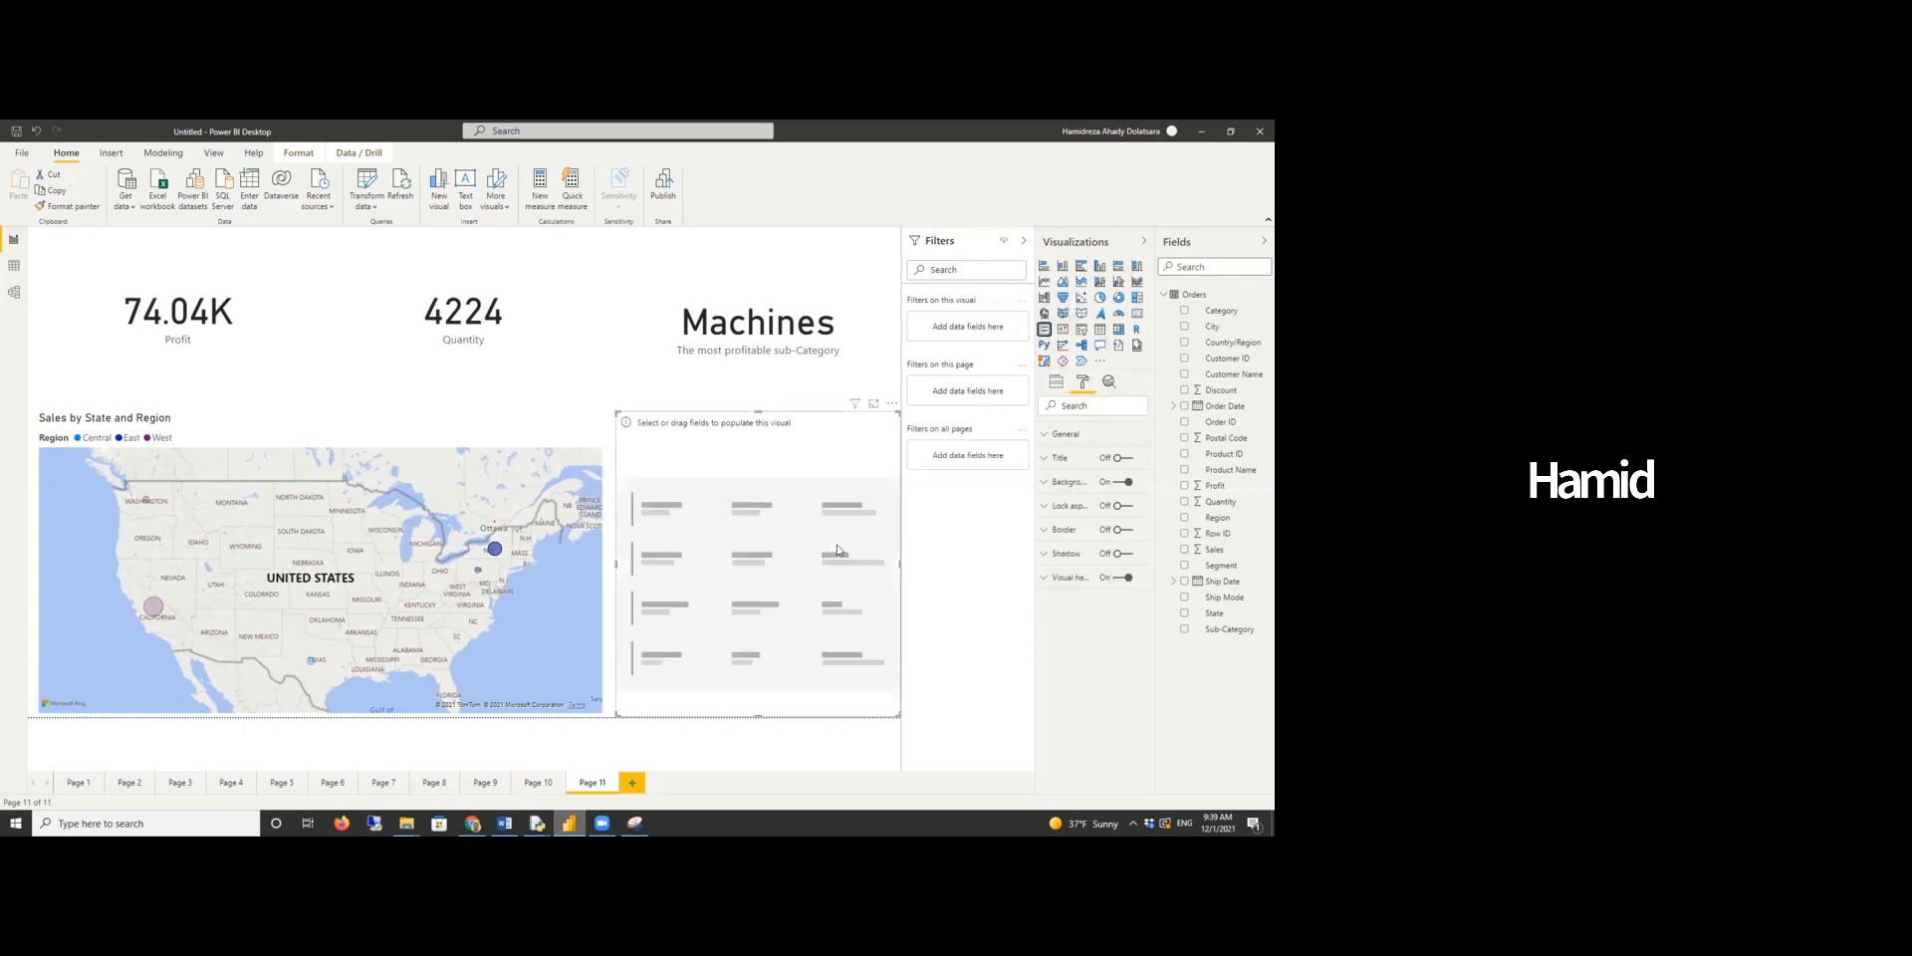
left_click_drag(759, 717, 754, 601)
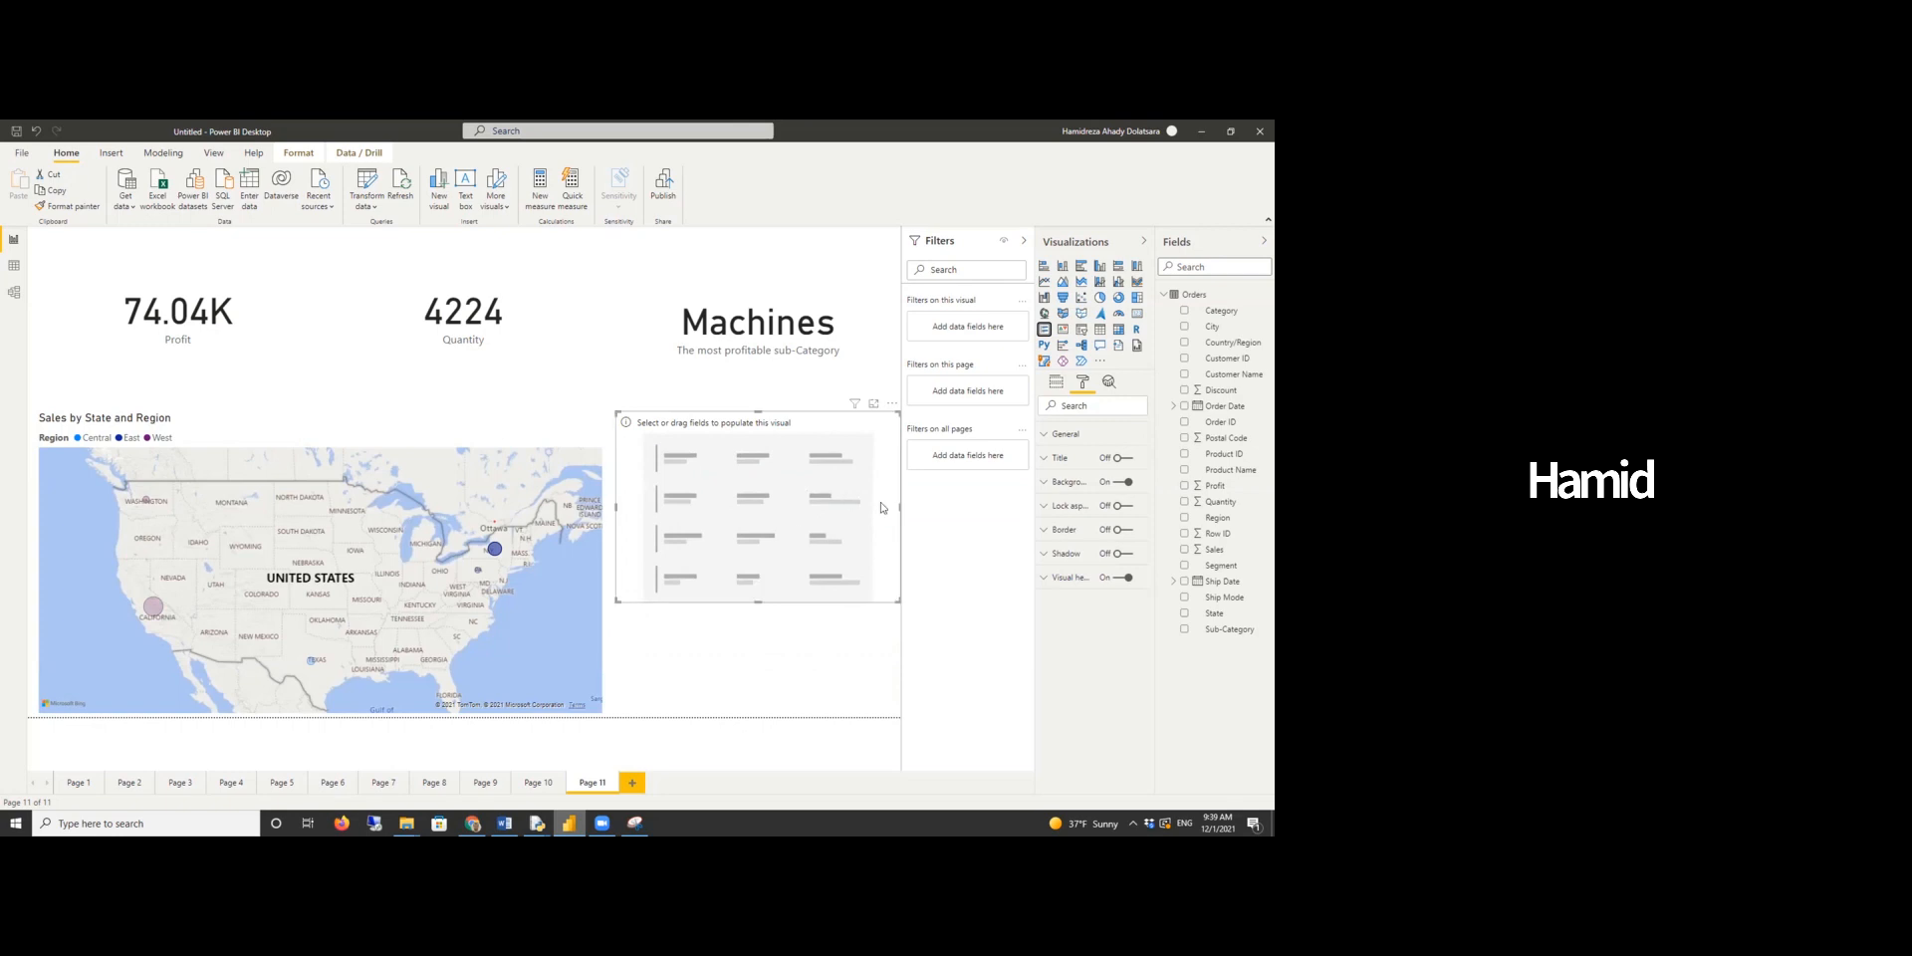
left_click(1058, 382)
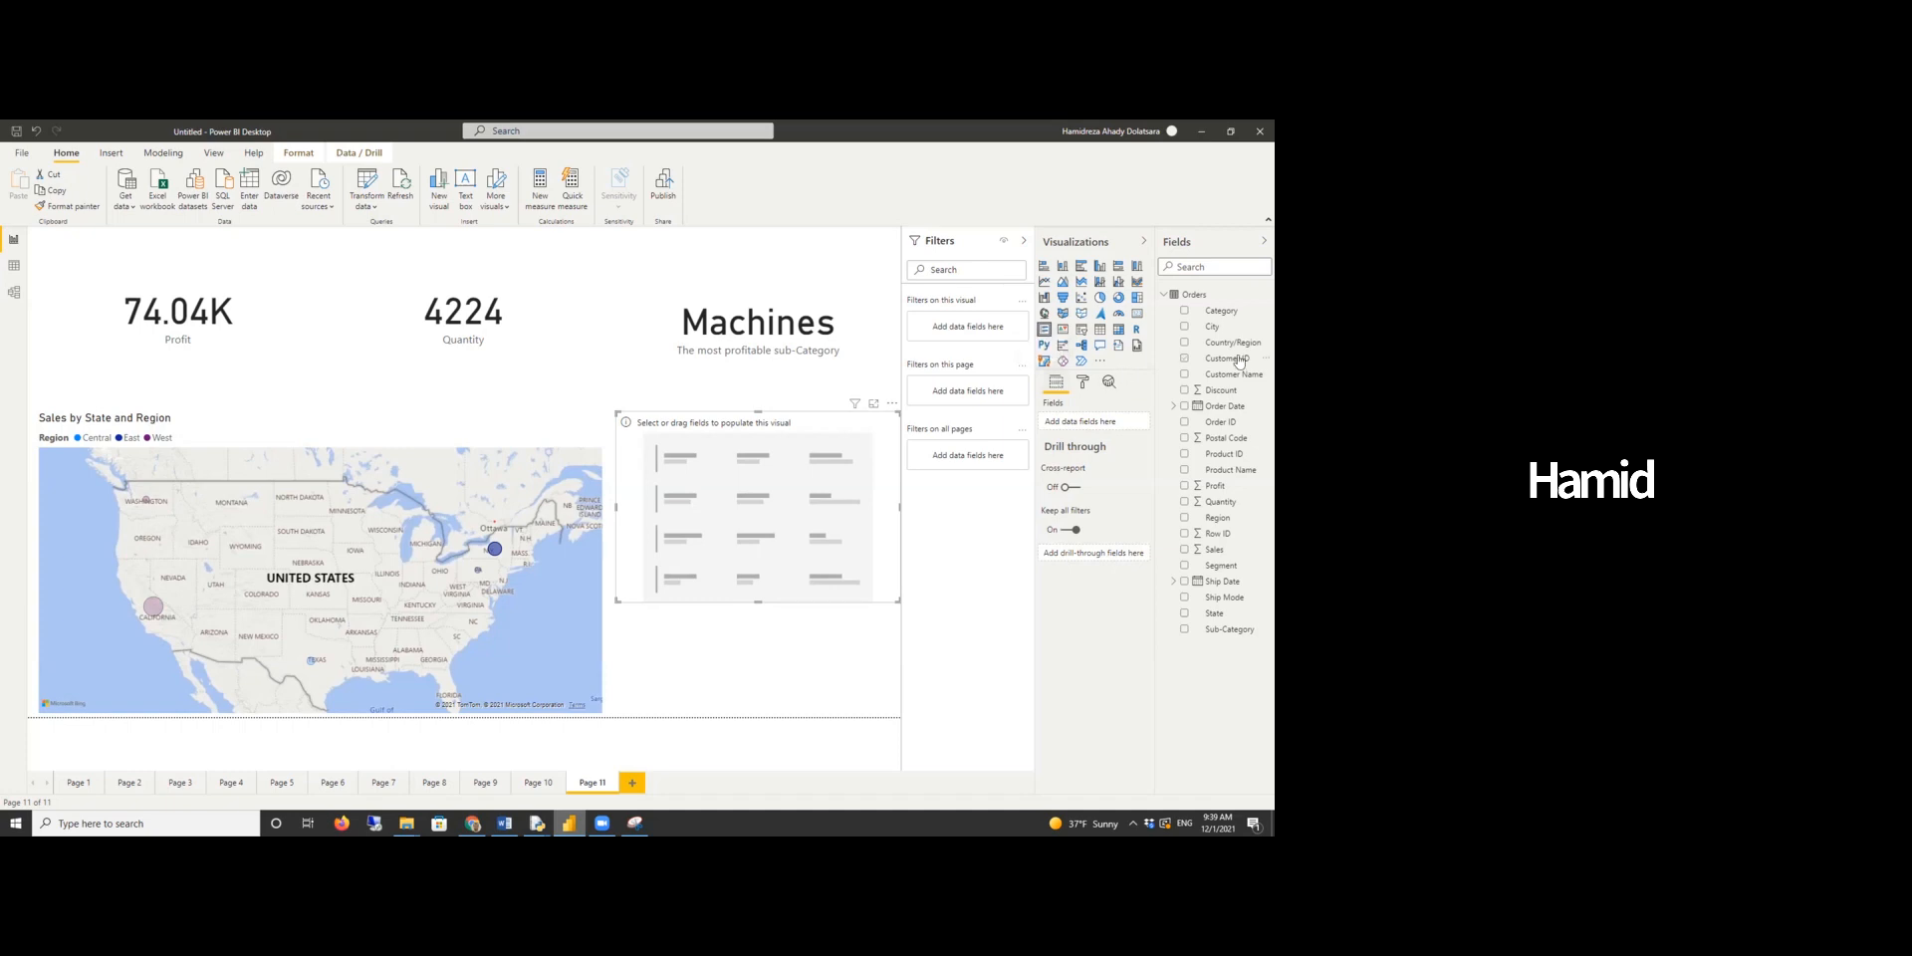
left_click_drag(1229, 638, 1108, 456)
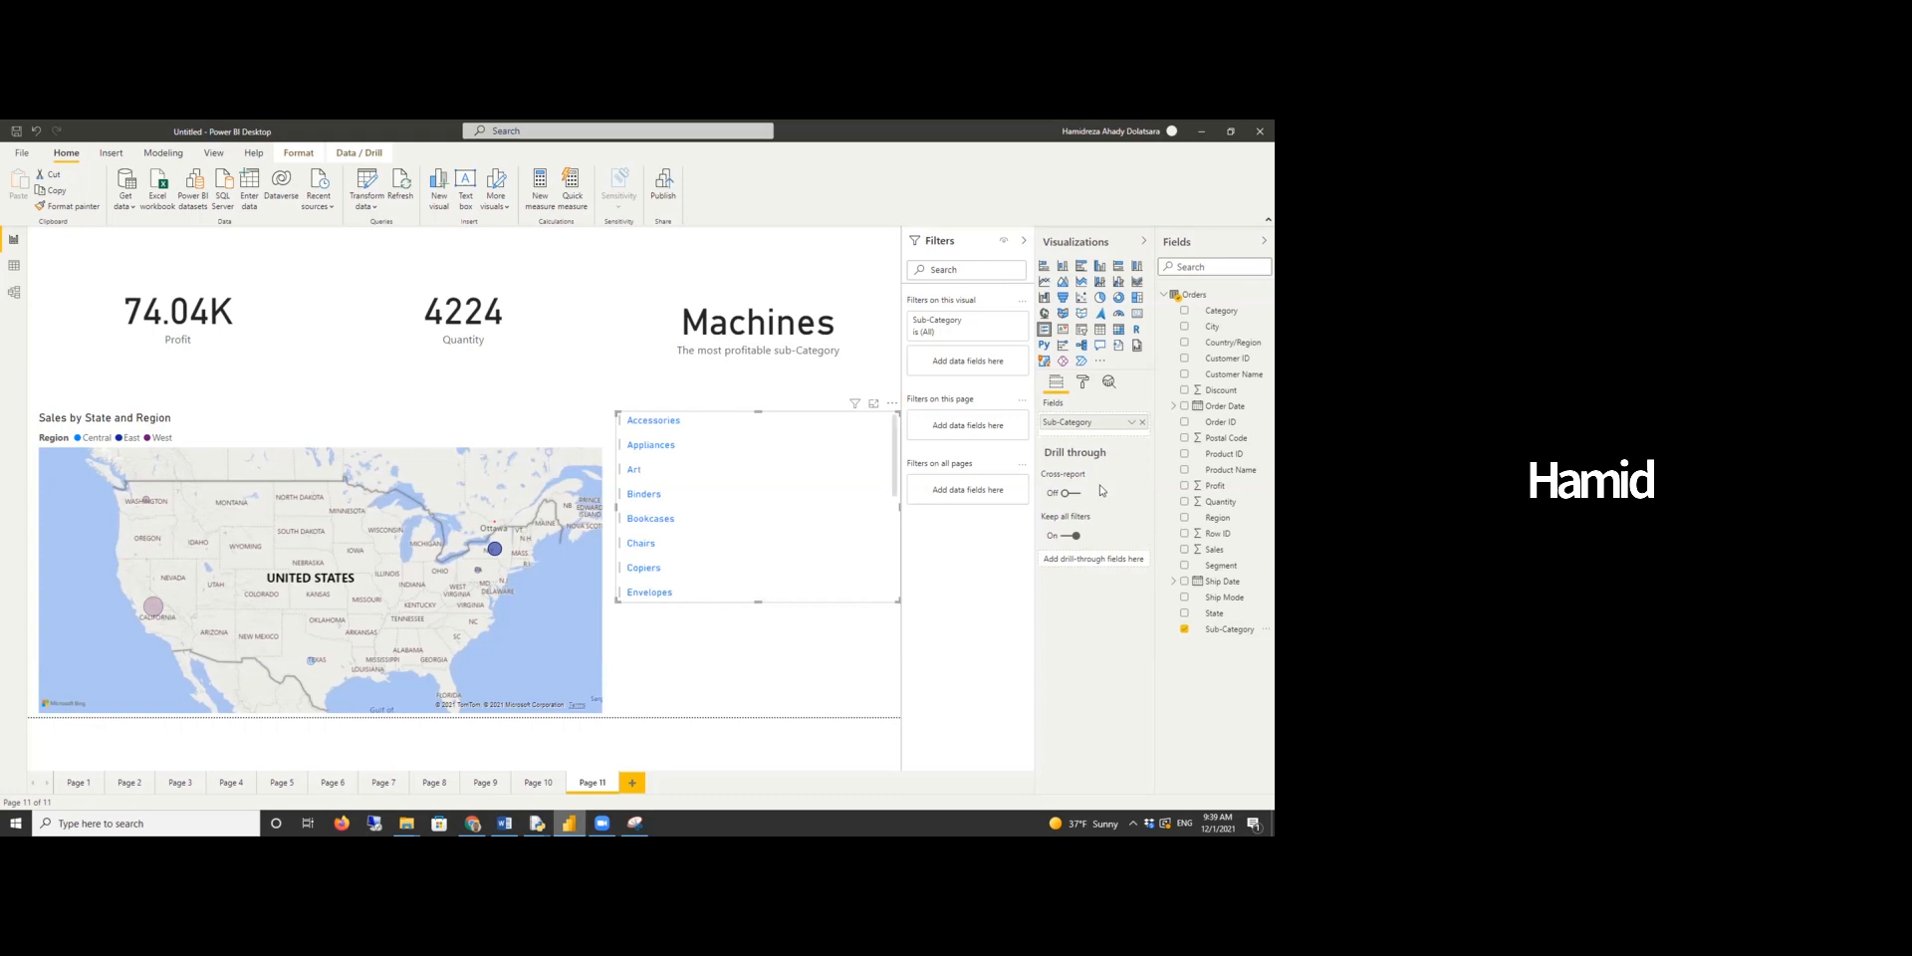
- Filter the multi-row card to the Top 5 sub-categories by Quantity, apply the filter, and nudge the card down
left_click(998, 324)
left_click(1018, 366)
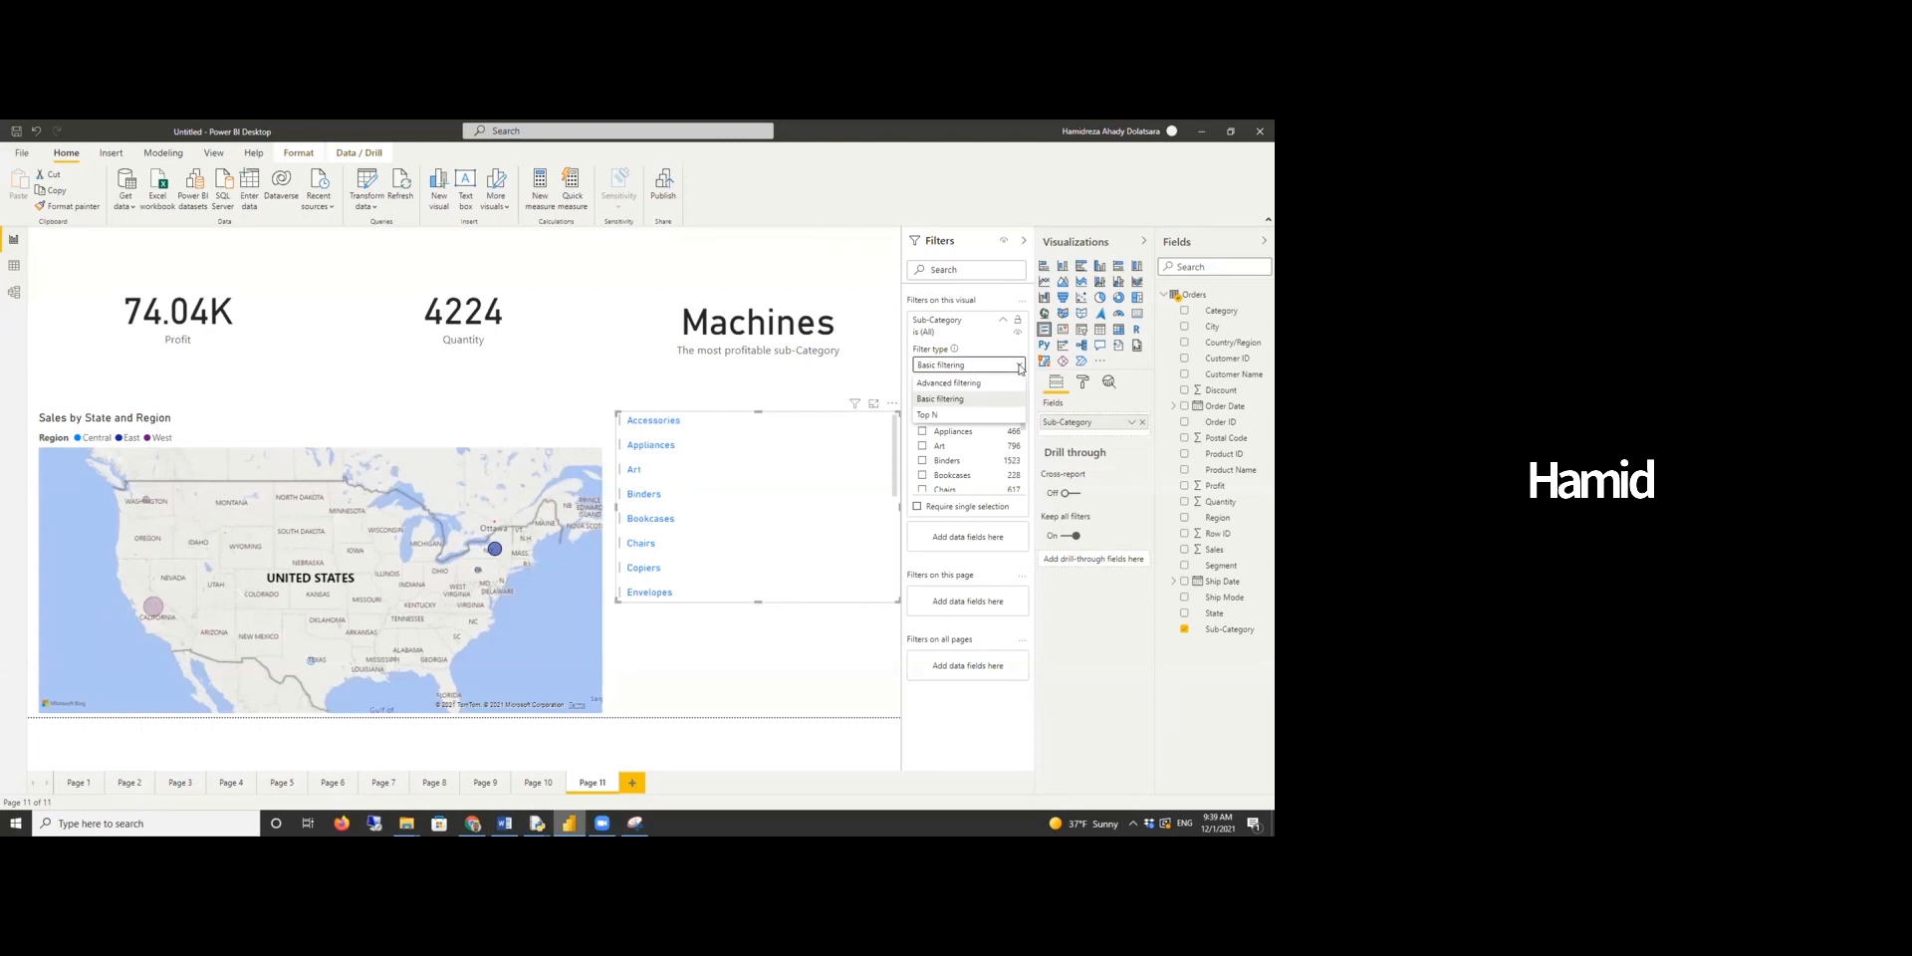
left_click(991, 414)
left_click(997, 397)
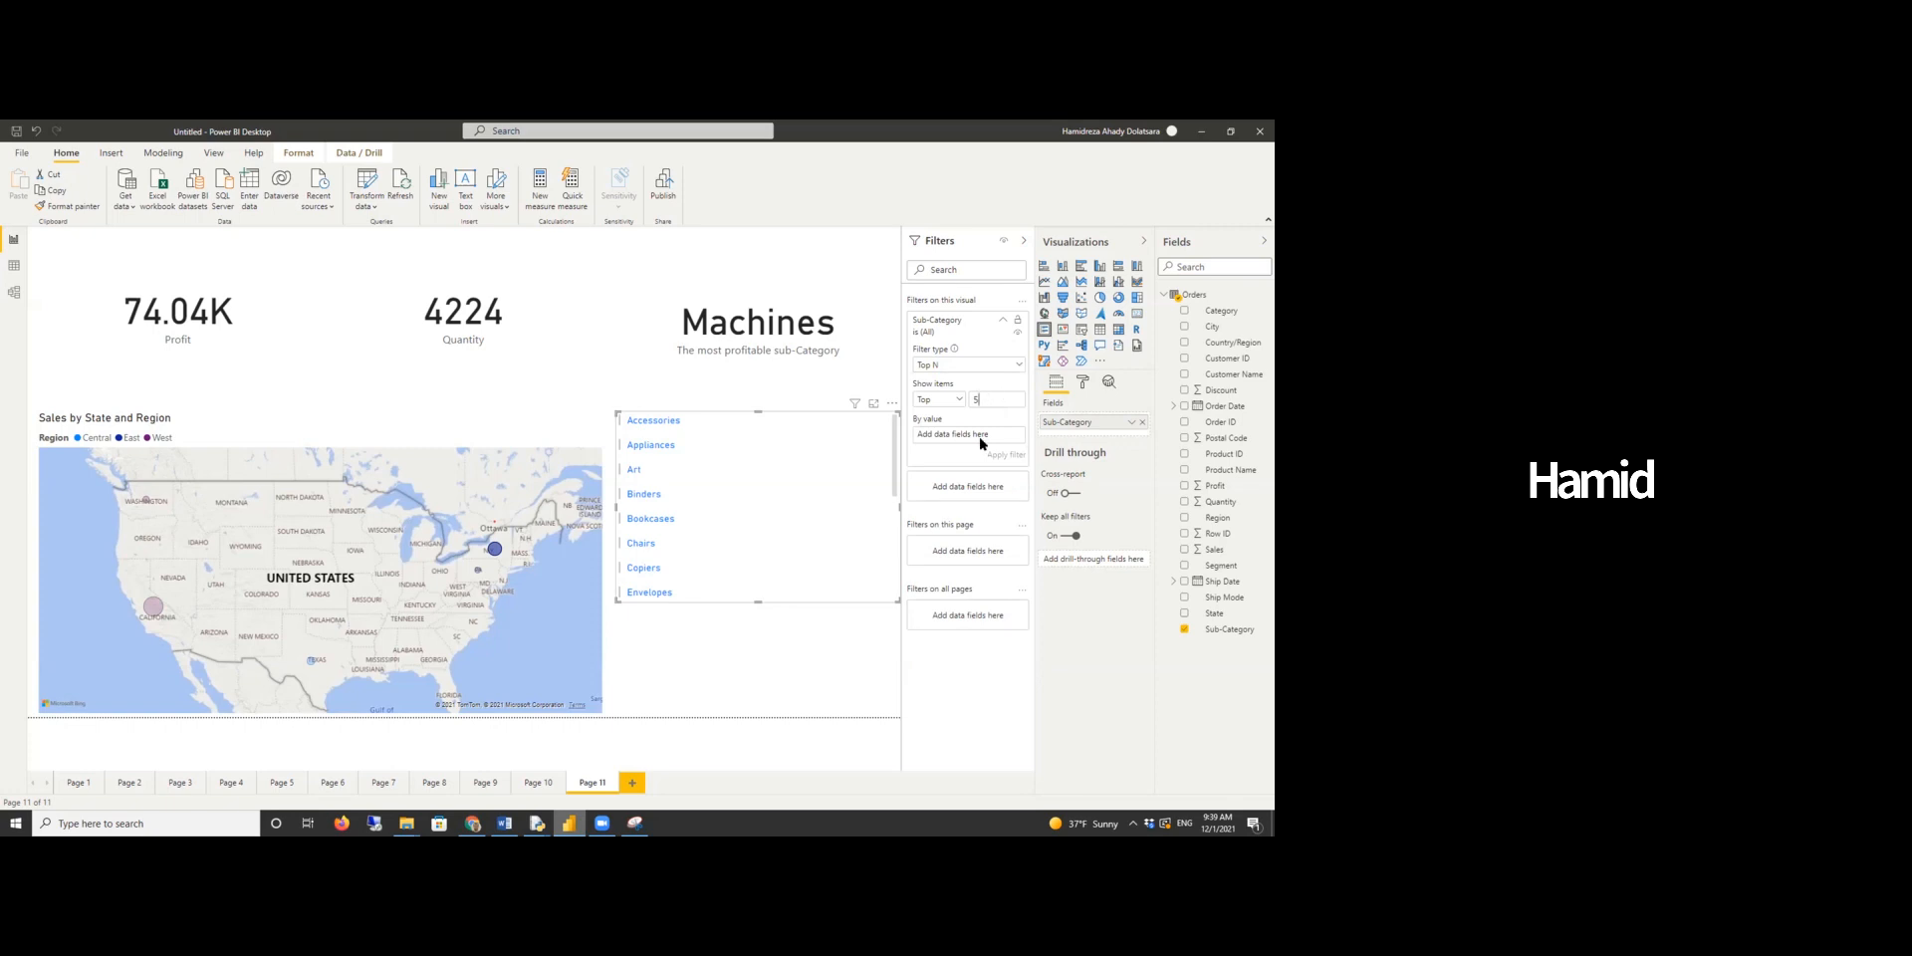
left_click_drag(1221, 502, 966, 435)
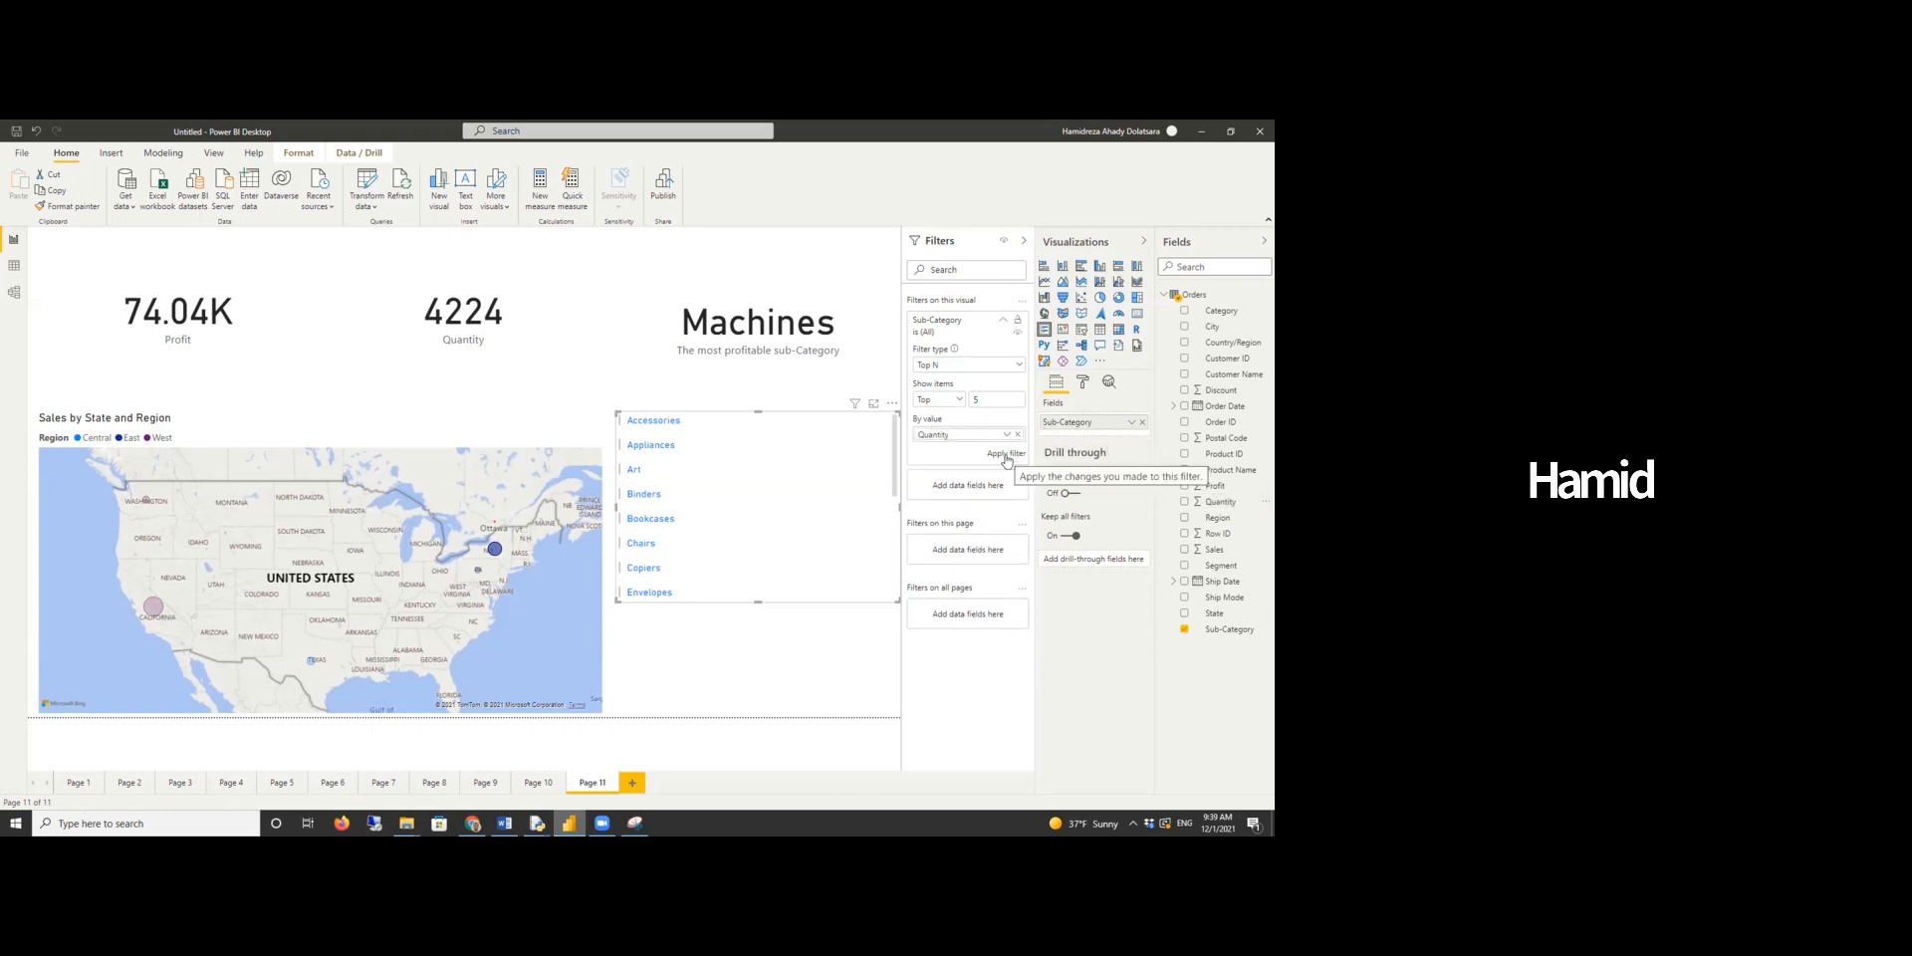
left_click(1006, 457)
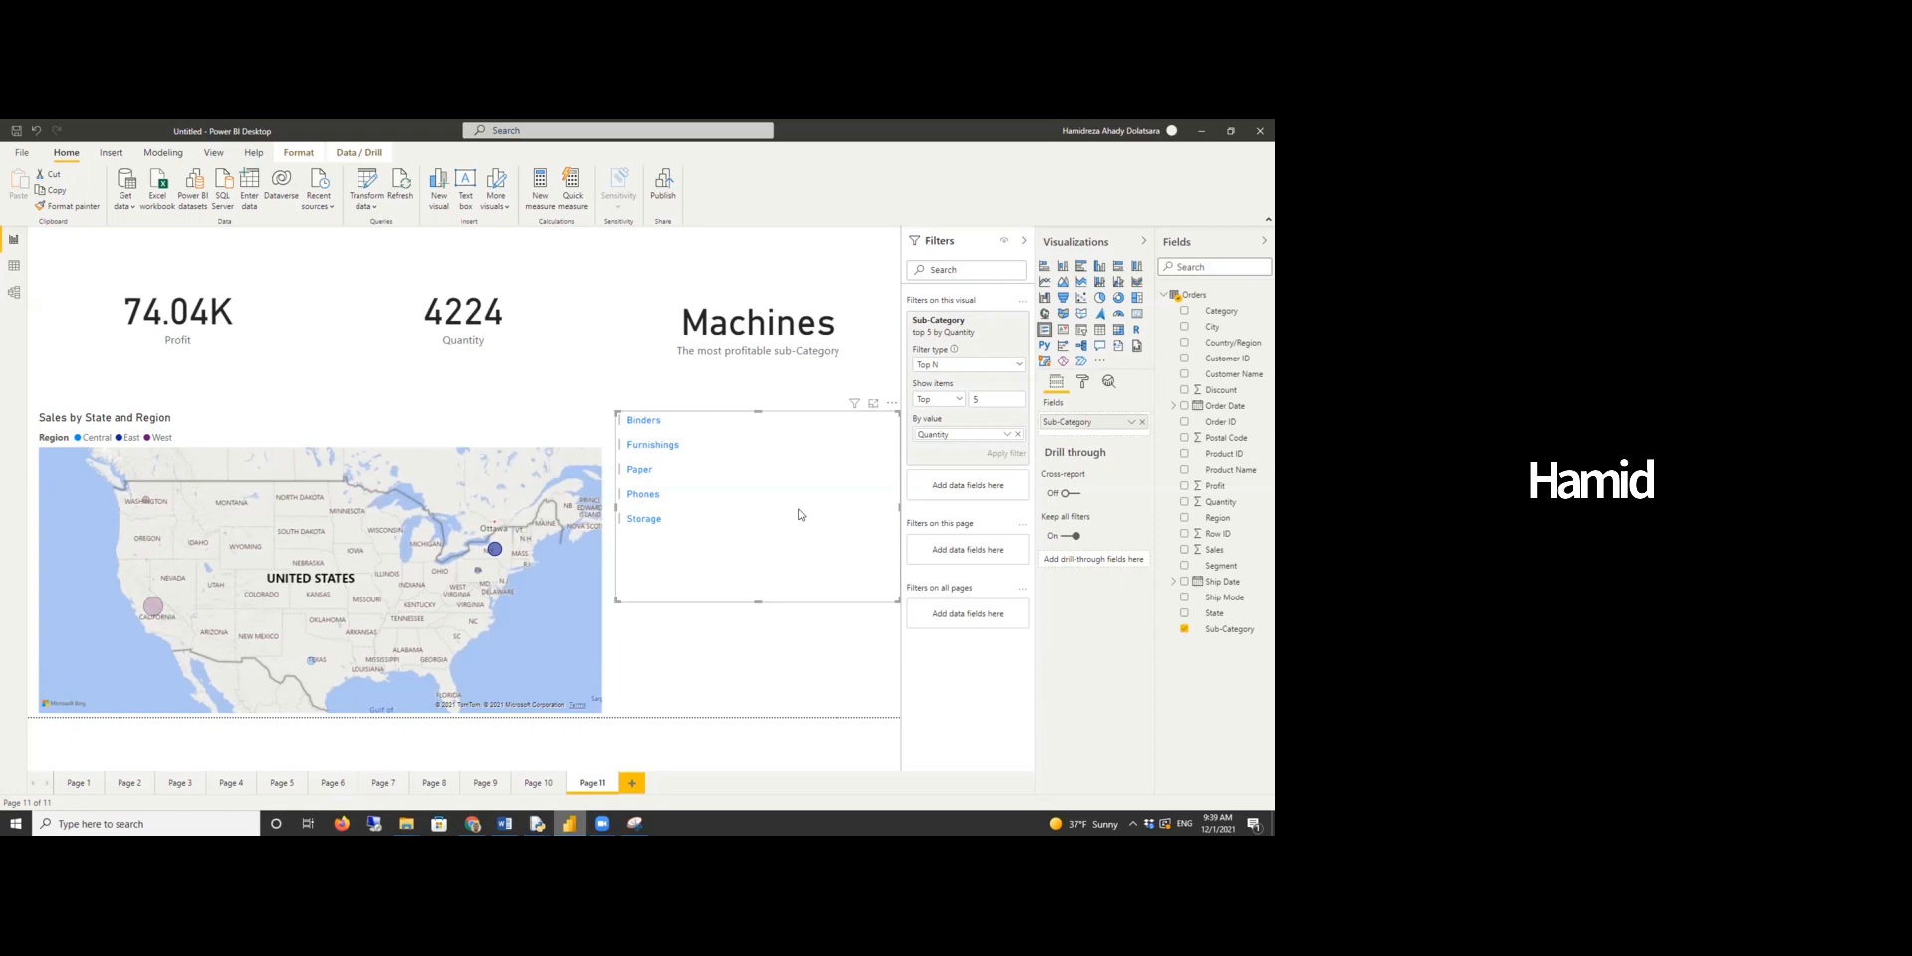
mouse_move(798, 514)
left_mouse_down()
mouse_move(789, 613)
mouse_move(793, 515)
left_mouse_up()
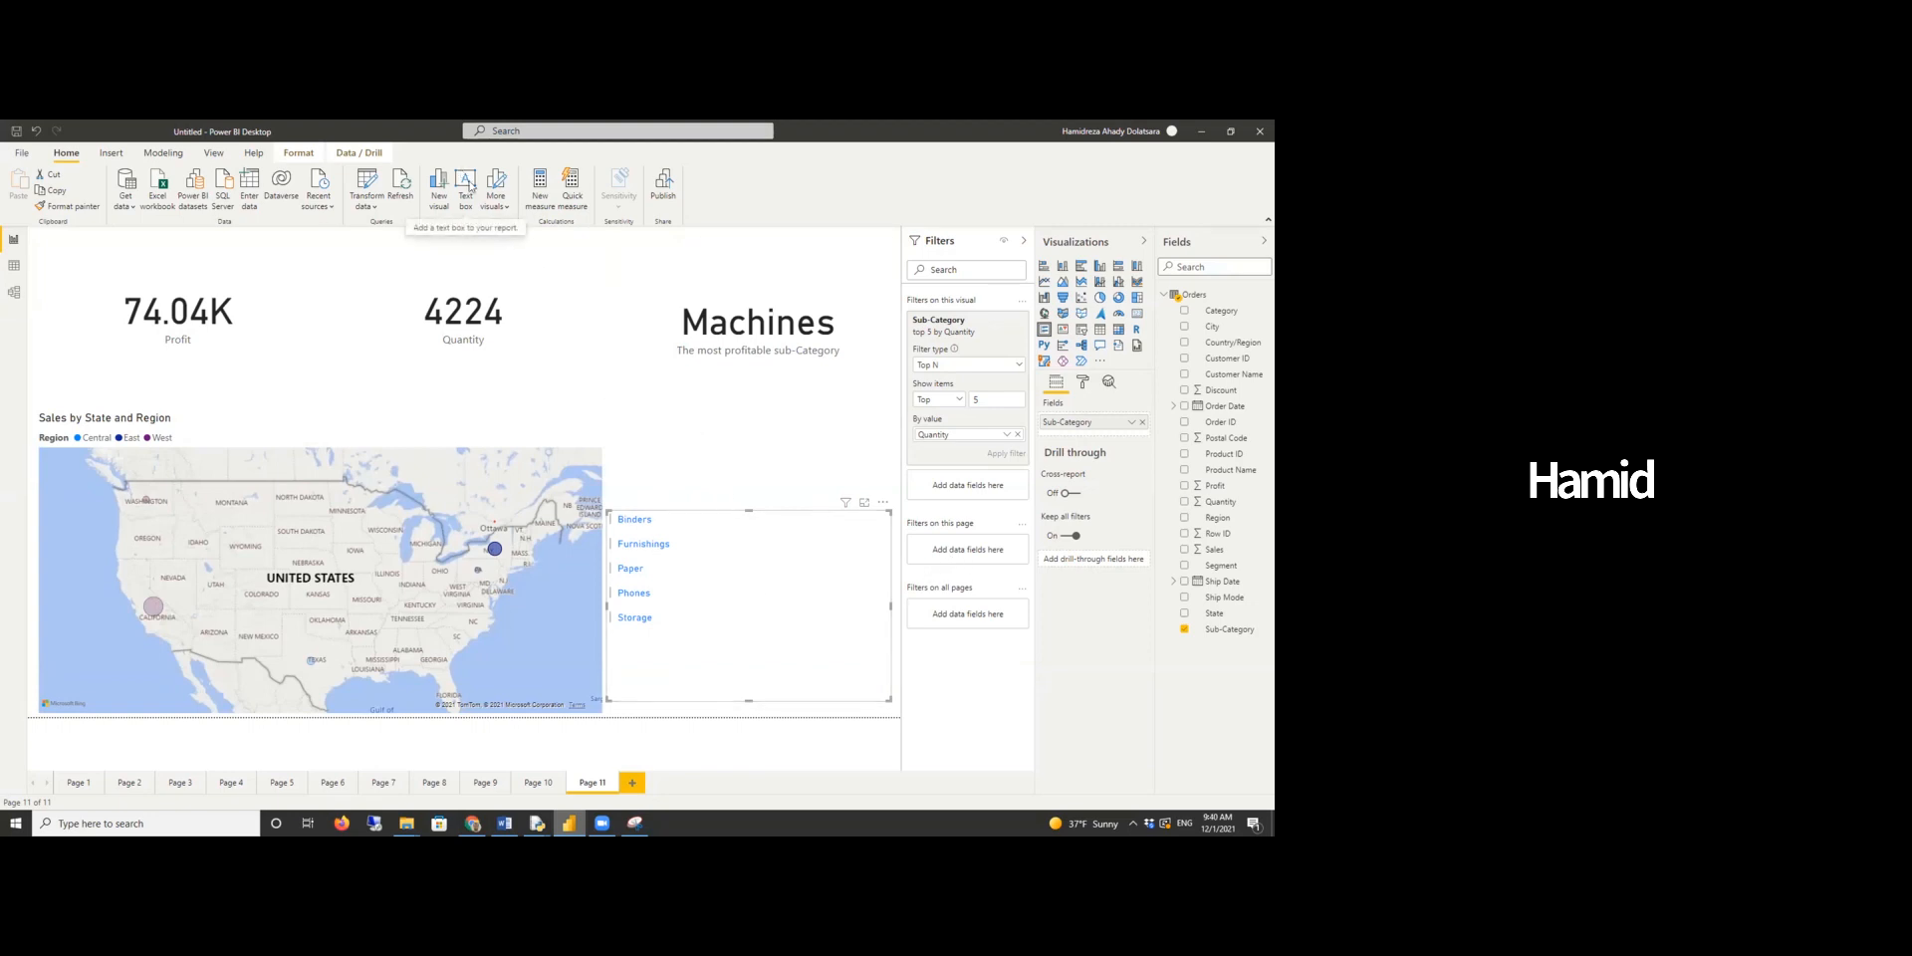
- Insert a text box reading "The top 5 sub-categories with highest quantity of sale"
left_click(682, 466)
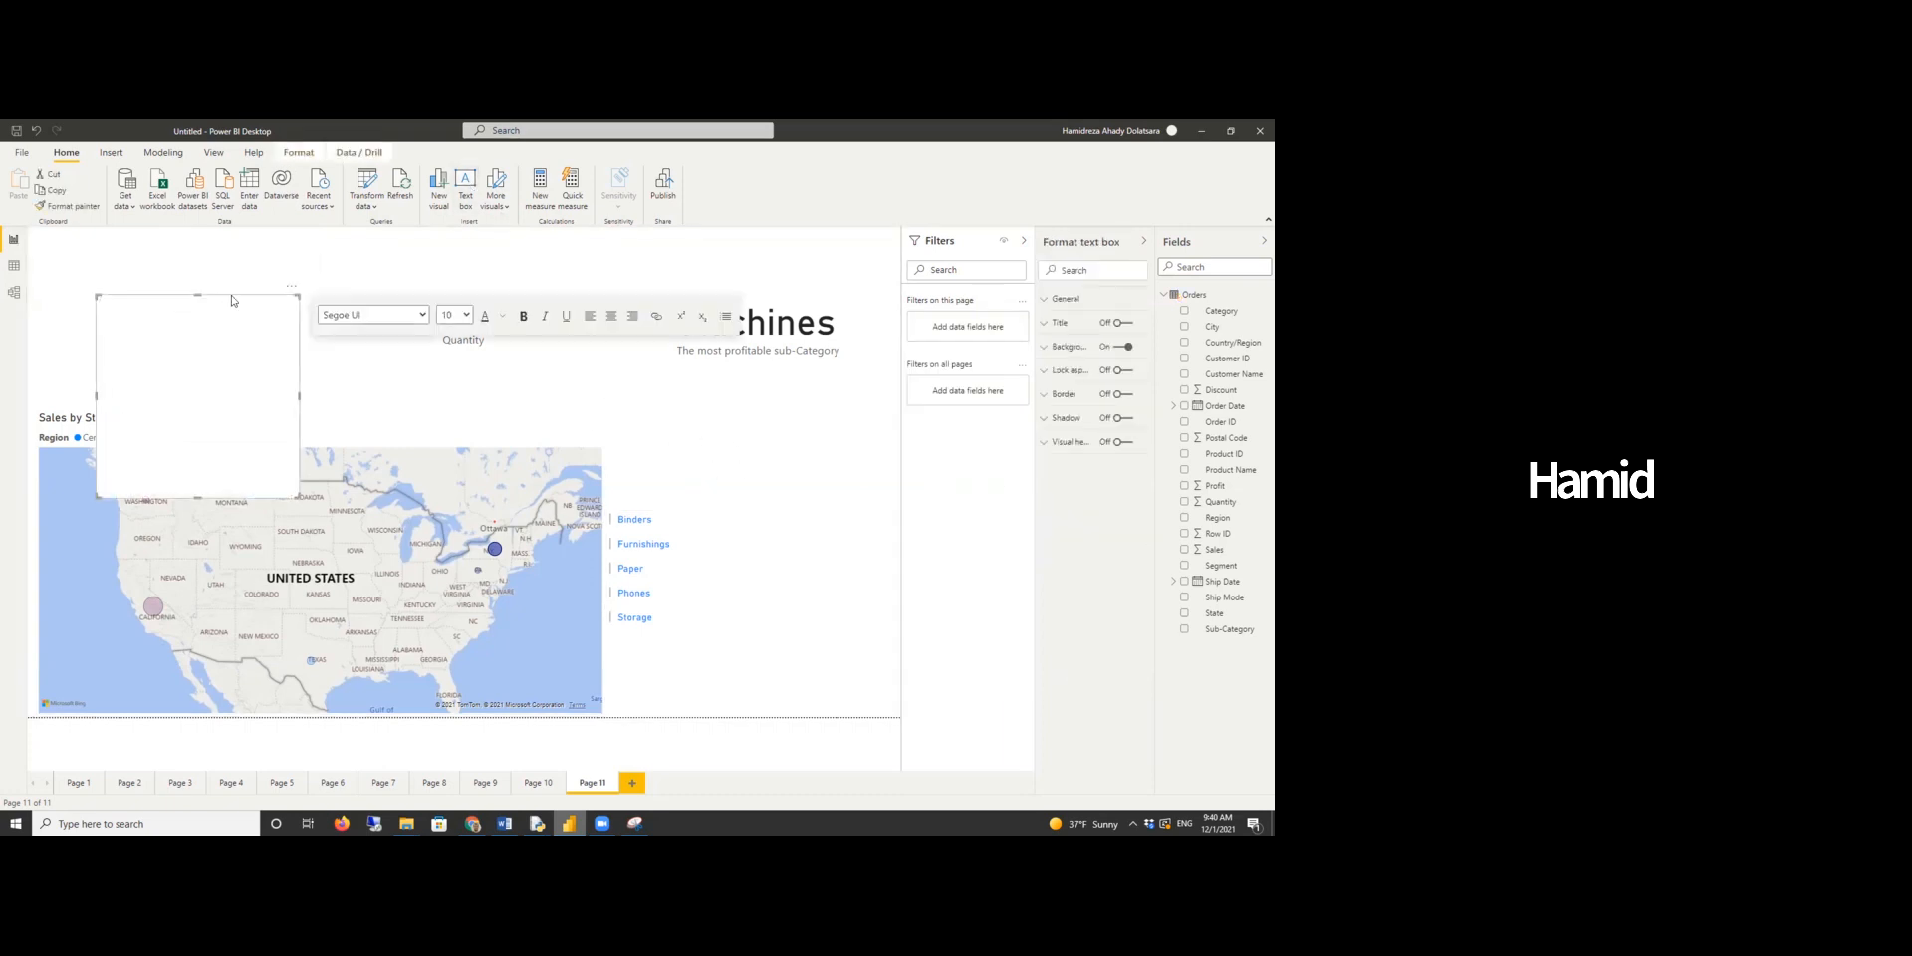
left_click(708, 379)
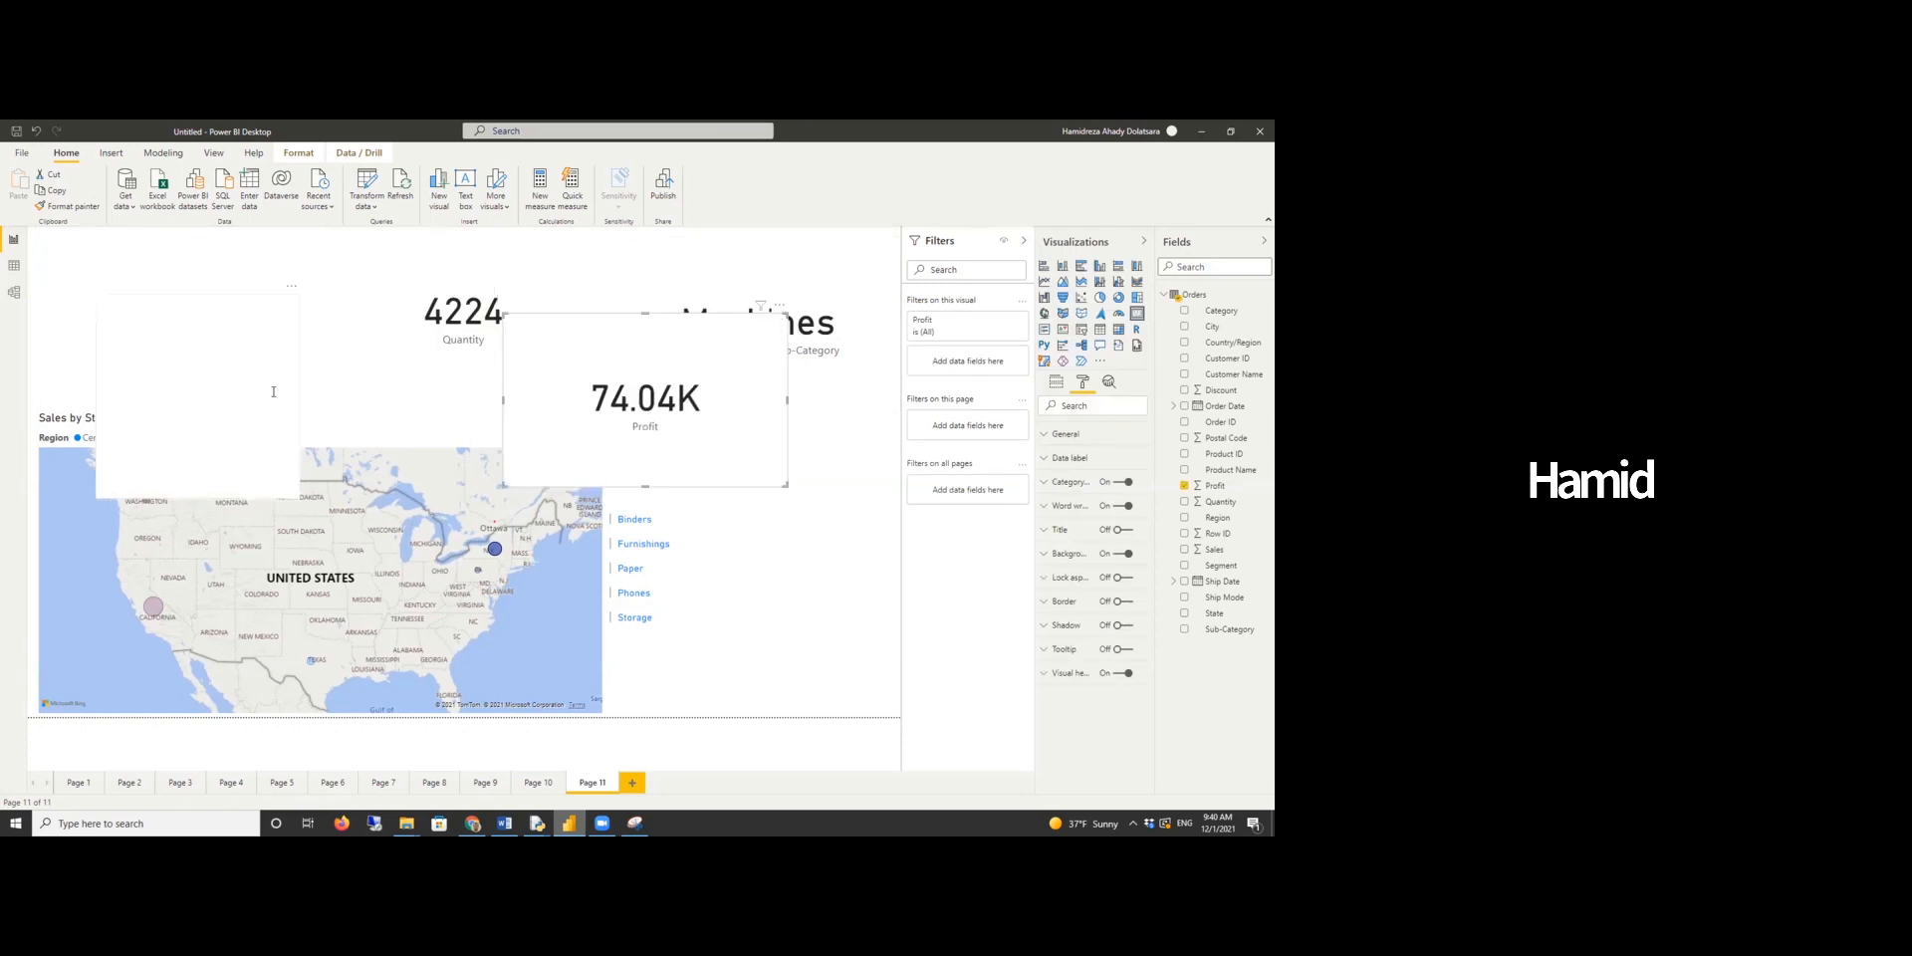
key("ctrl+z")
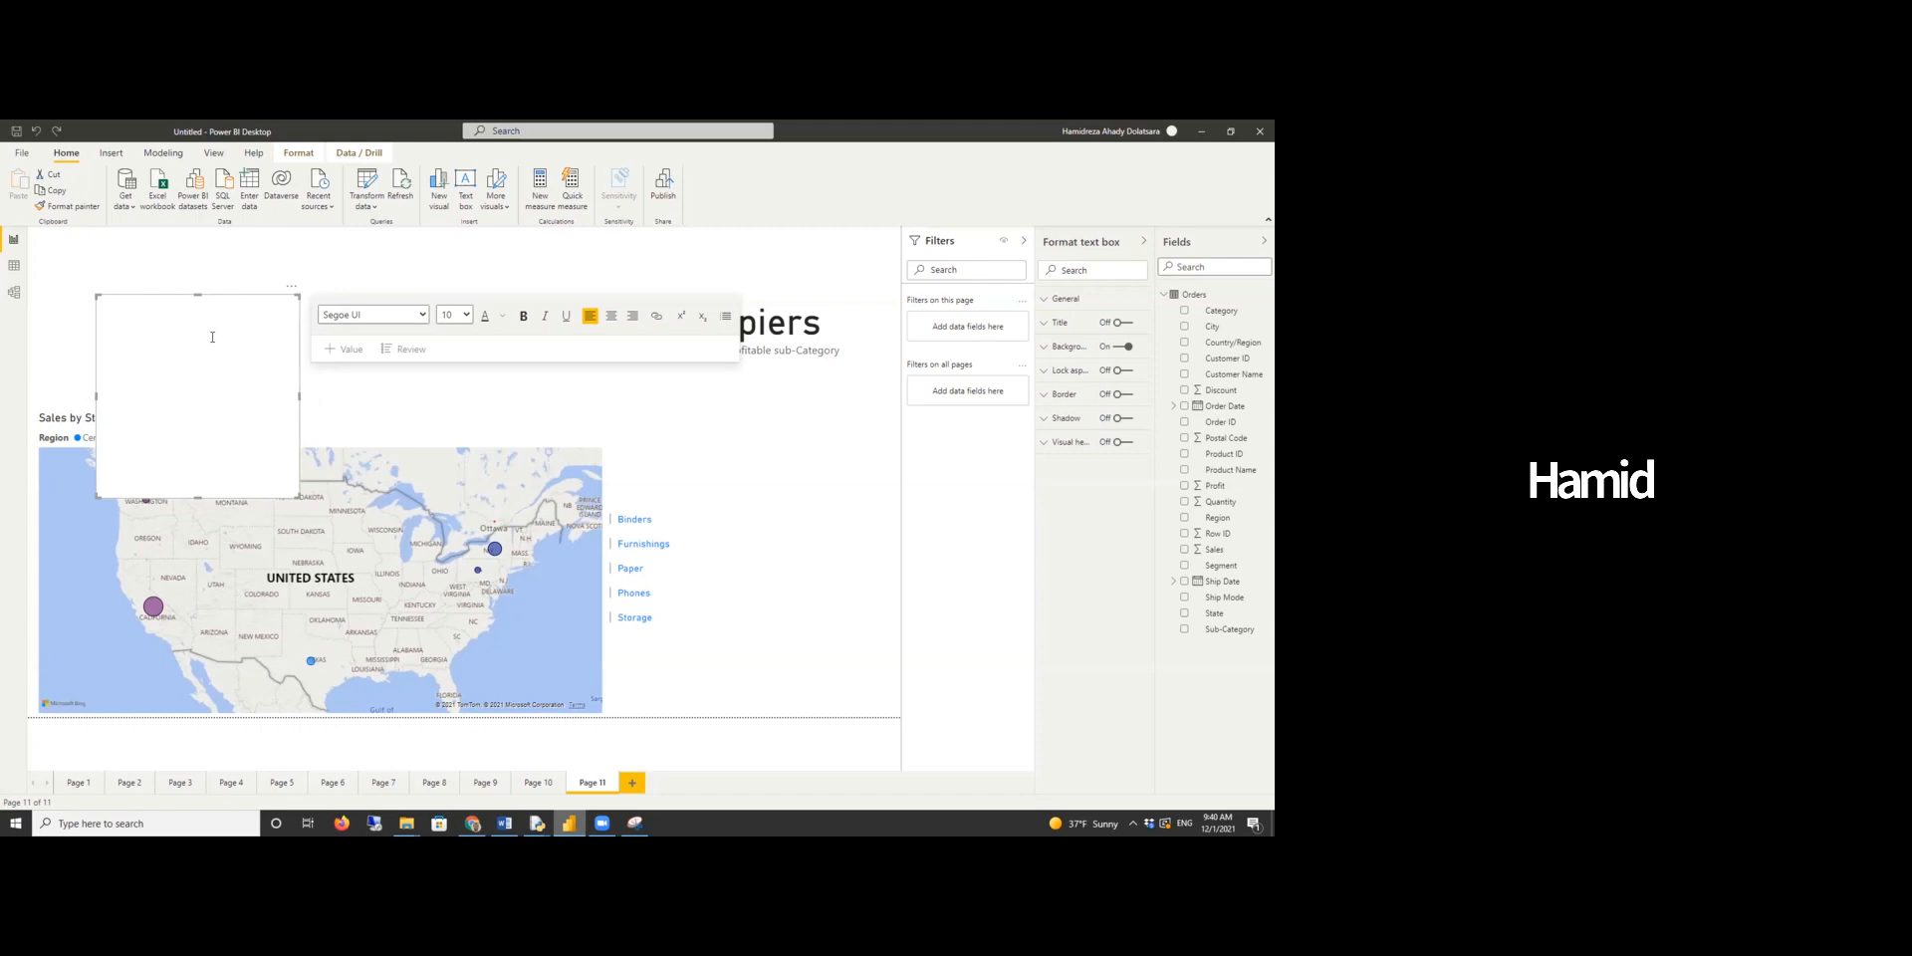
type("THe")
key("BackSpace")
key("BackSpace")
type("he top 5 sub-categories with highest quantity of sale")
- Format the text box's text as bold and red
left_click_drag(214, 316, 98, 301)
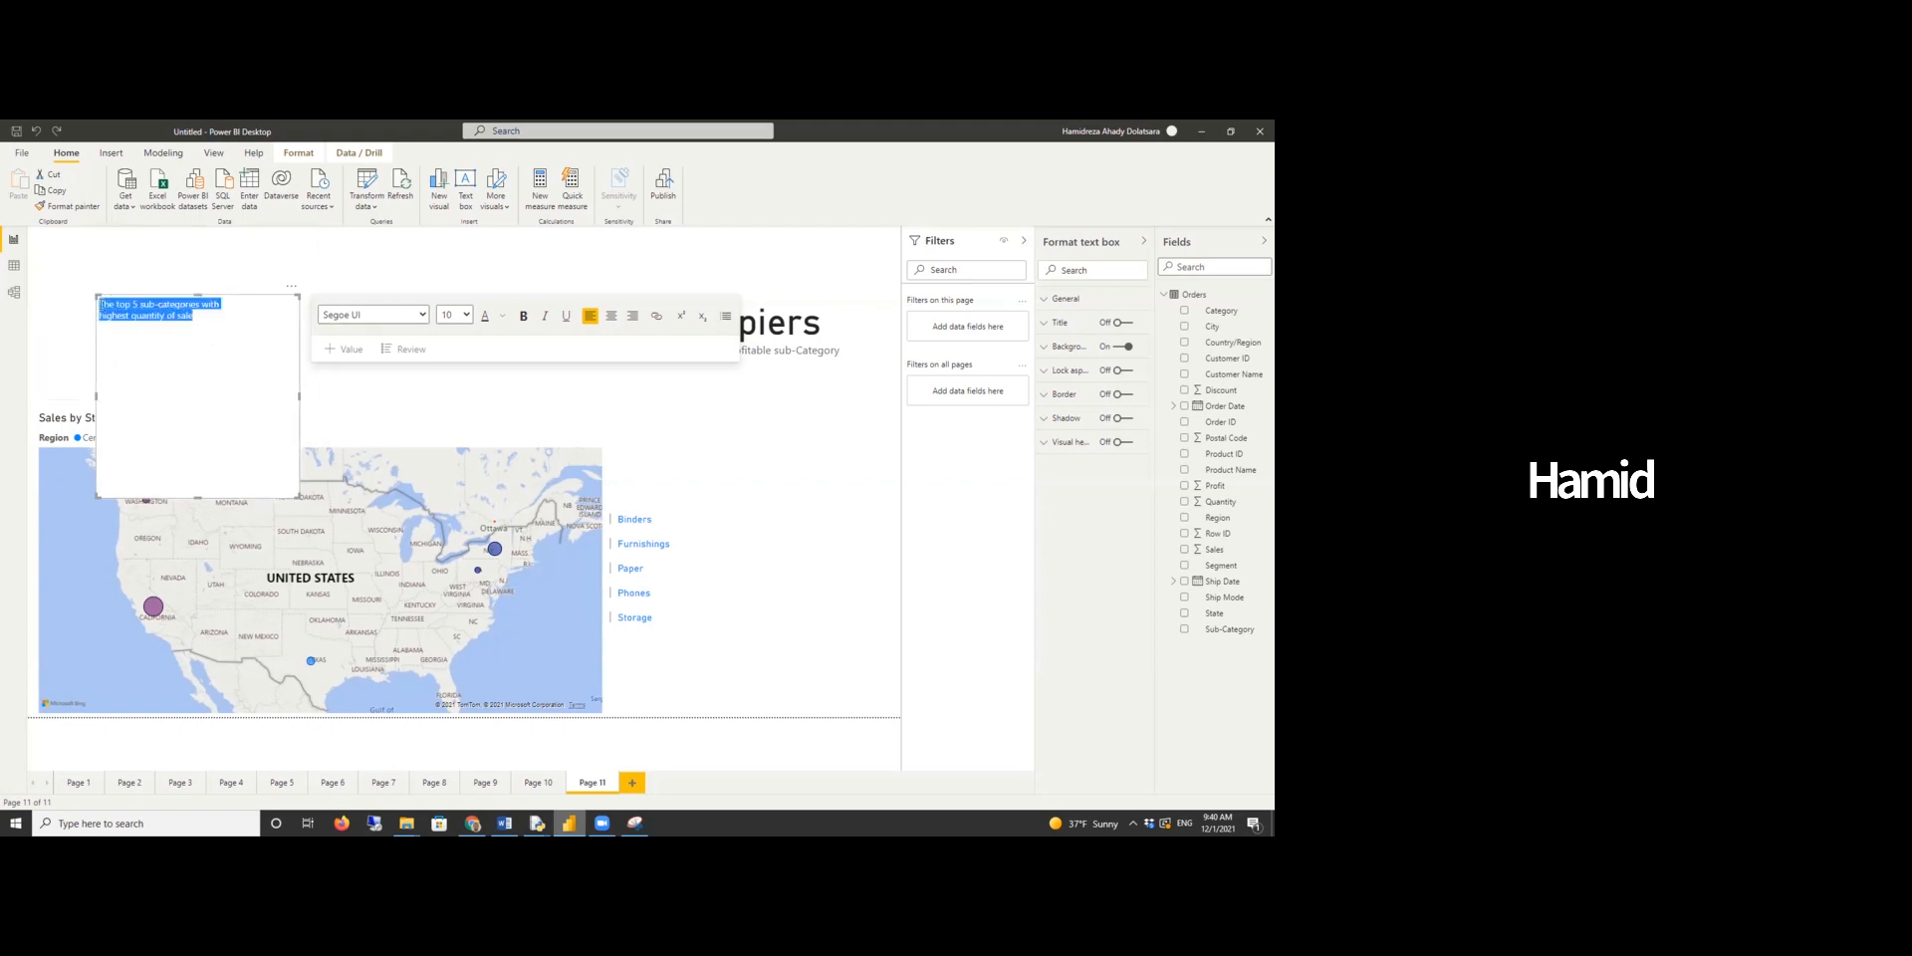
left_click(523, 317)
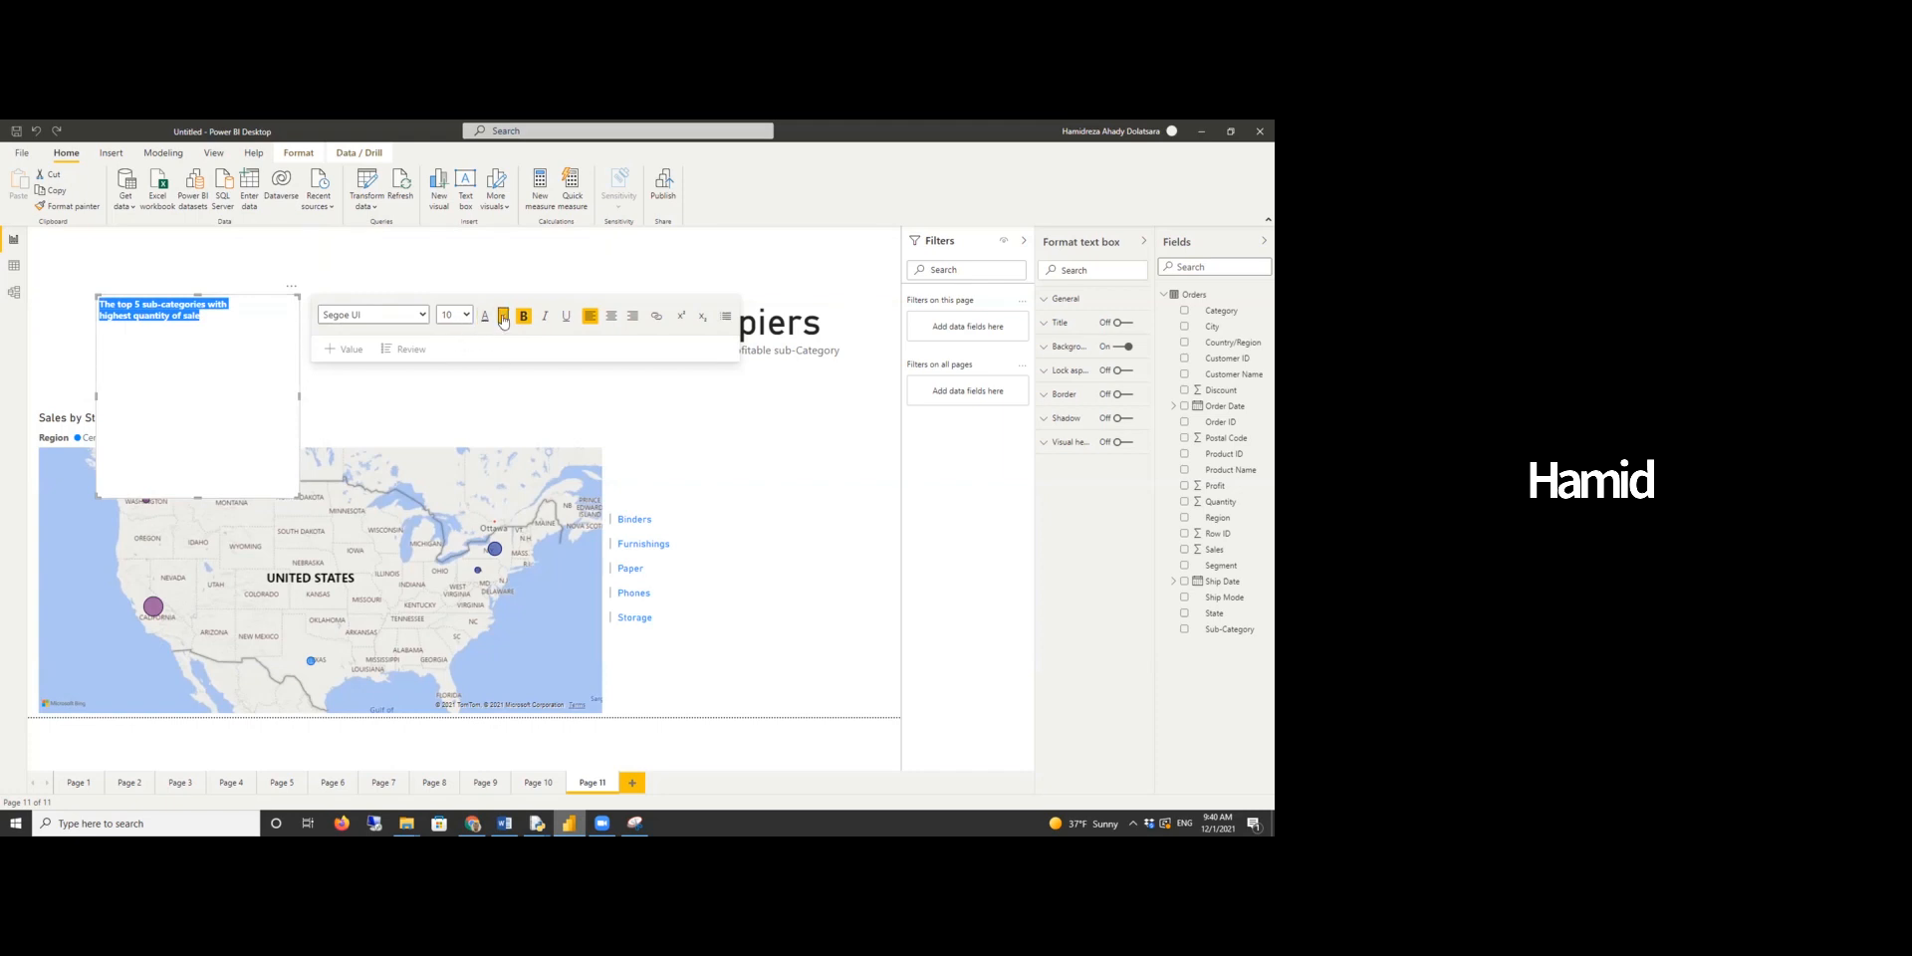
left_click(502, 317)
left_click(681, 363)
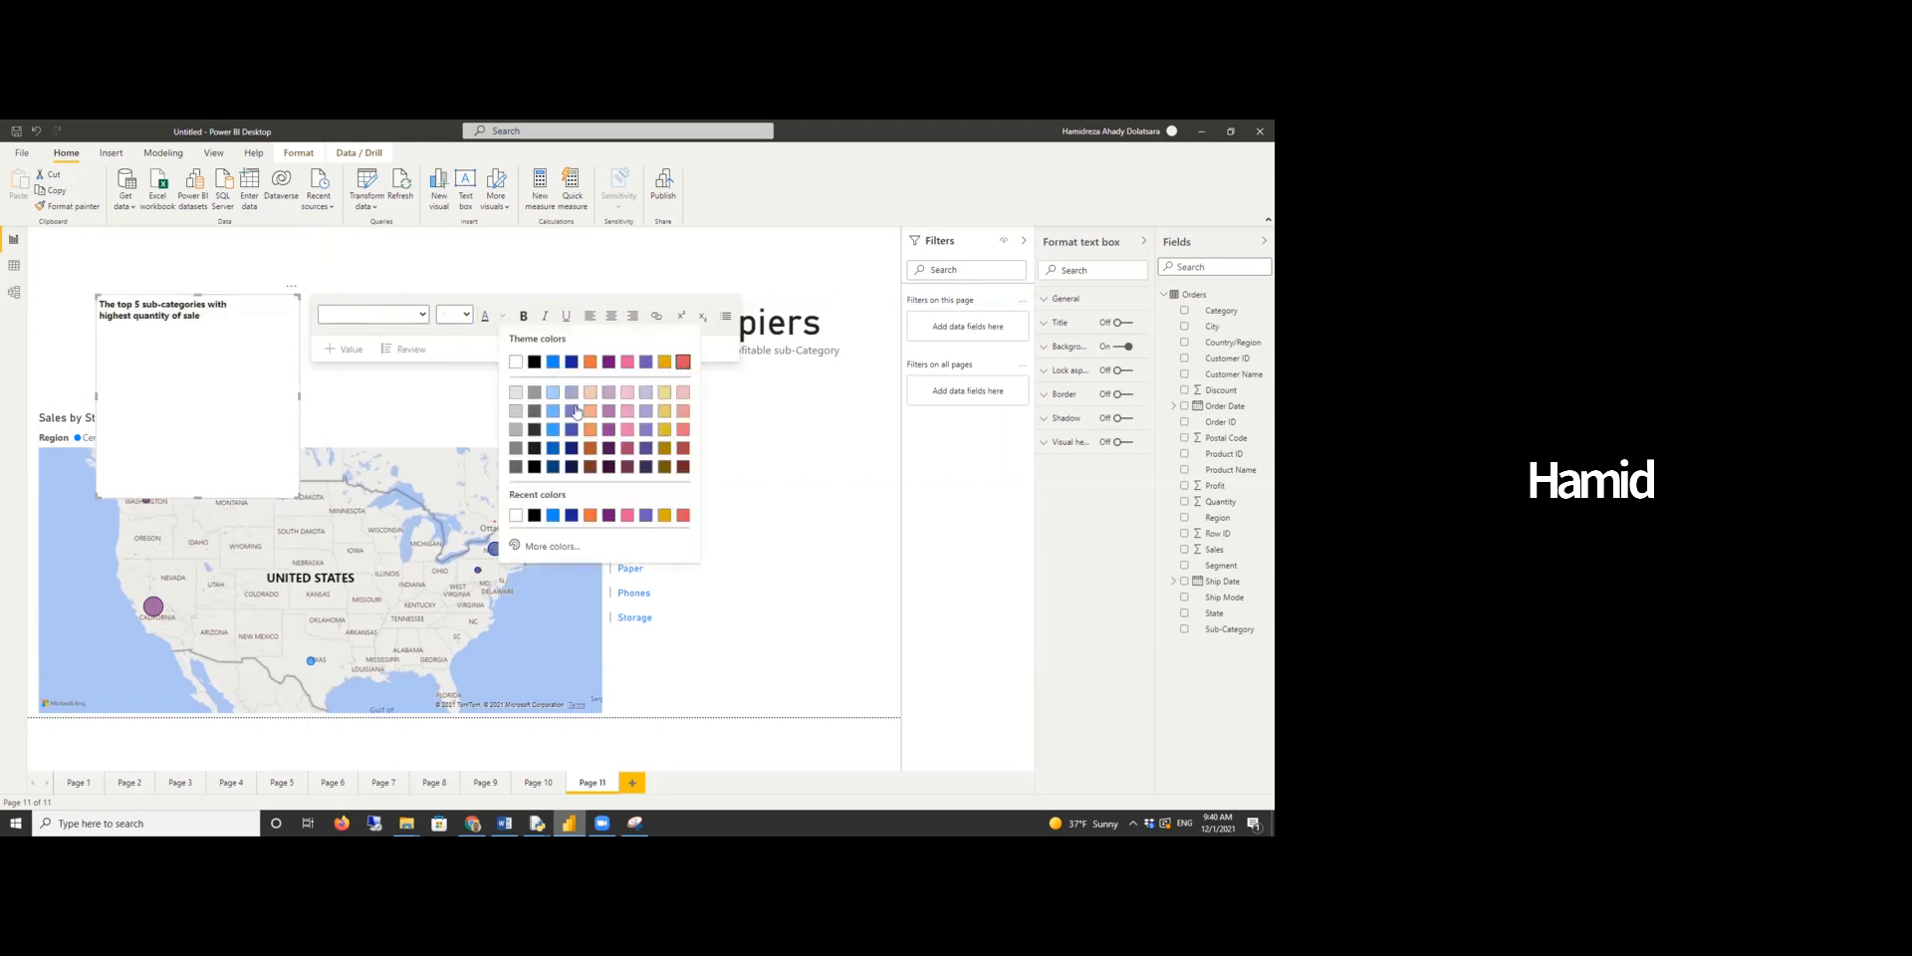
- Shrink the text box and move it above the multi-row card as its heading
left_click_drag(199, 496, 223, 334)
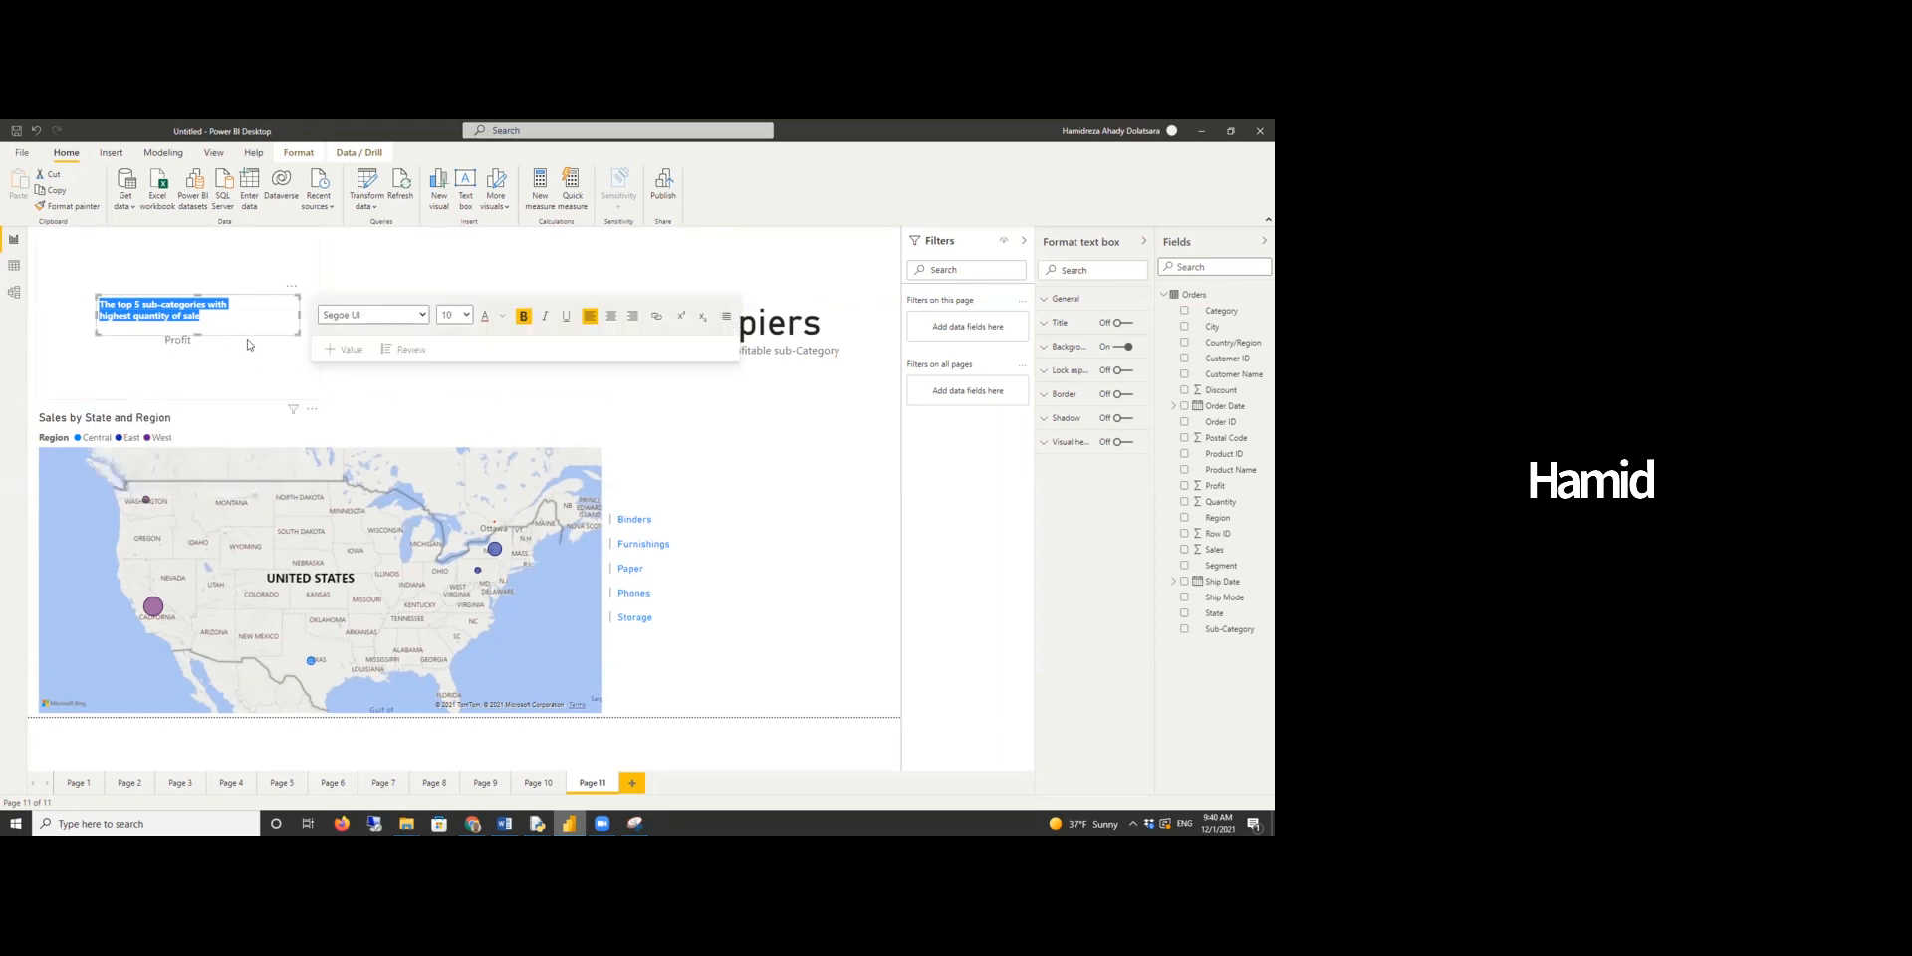
left_click(315, 297)
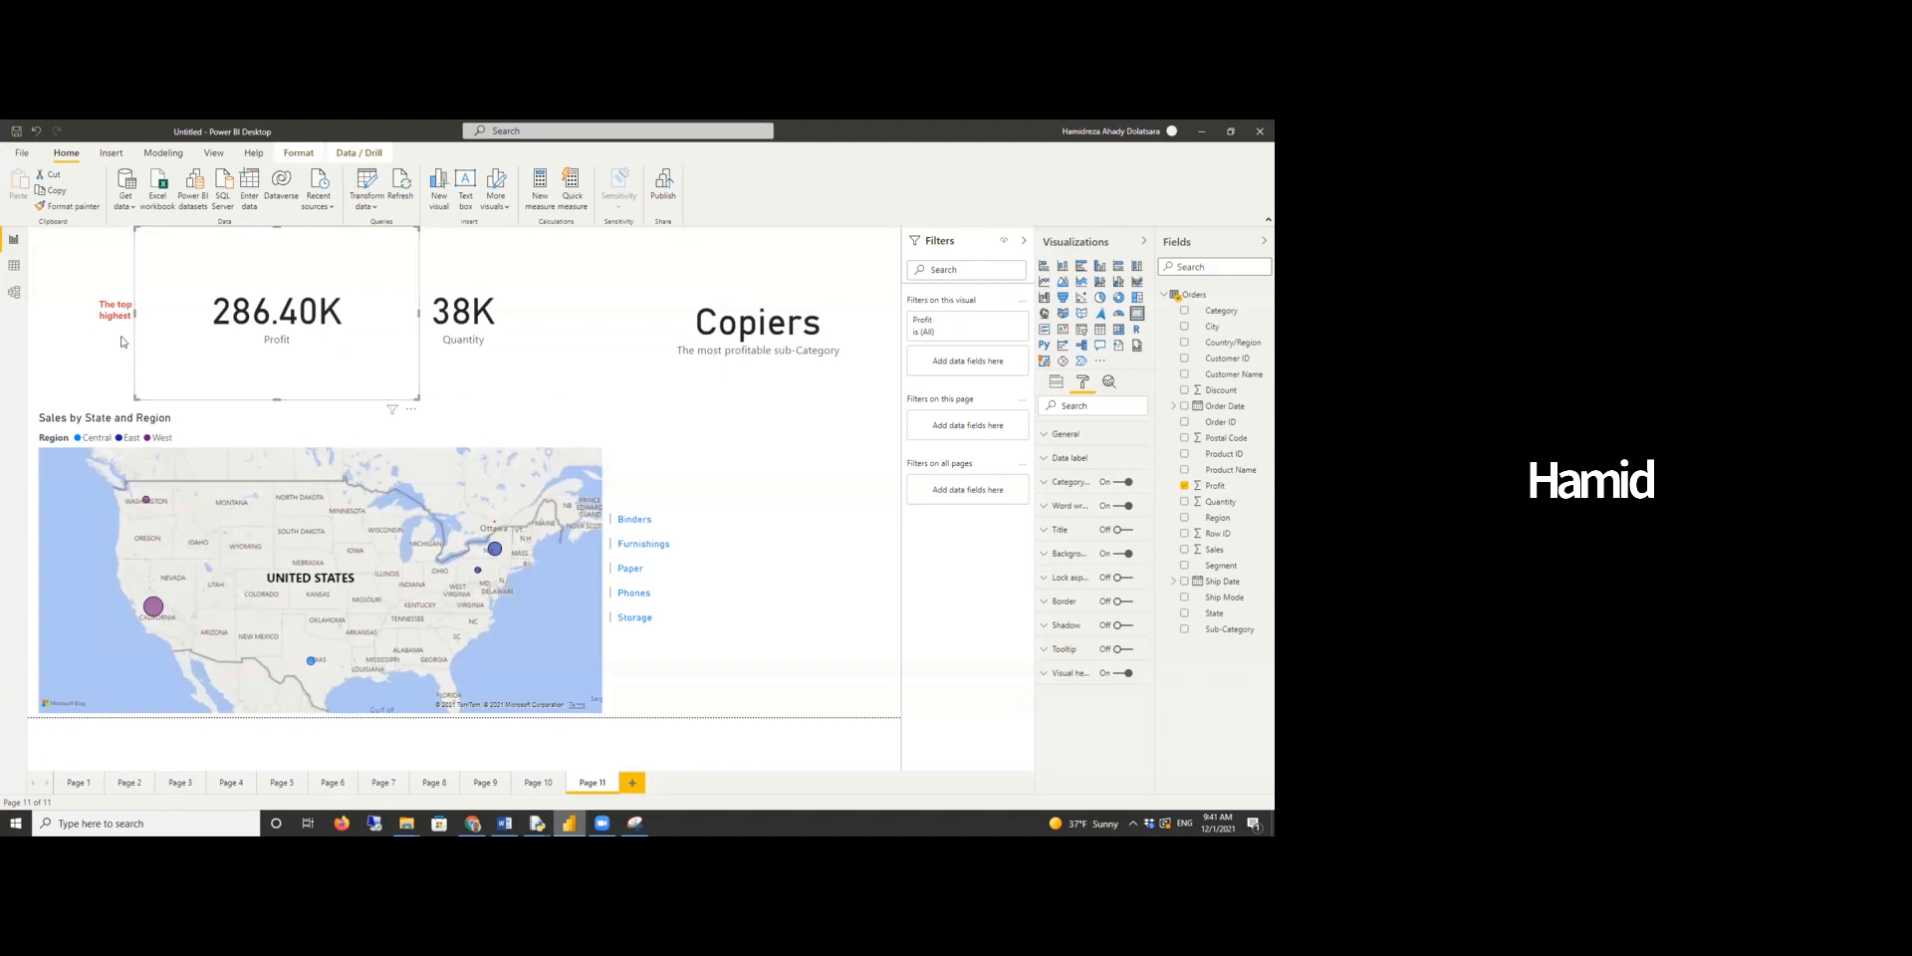
key("ctrl+z")
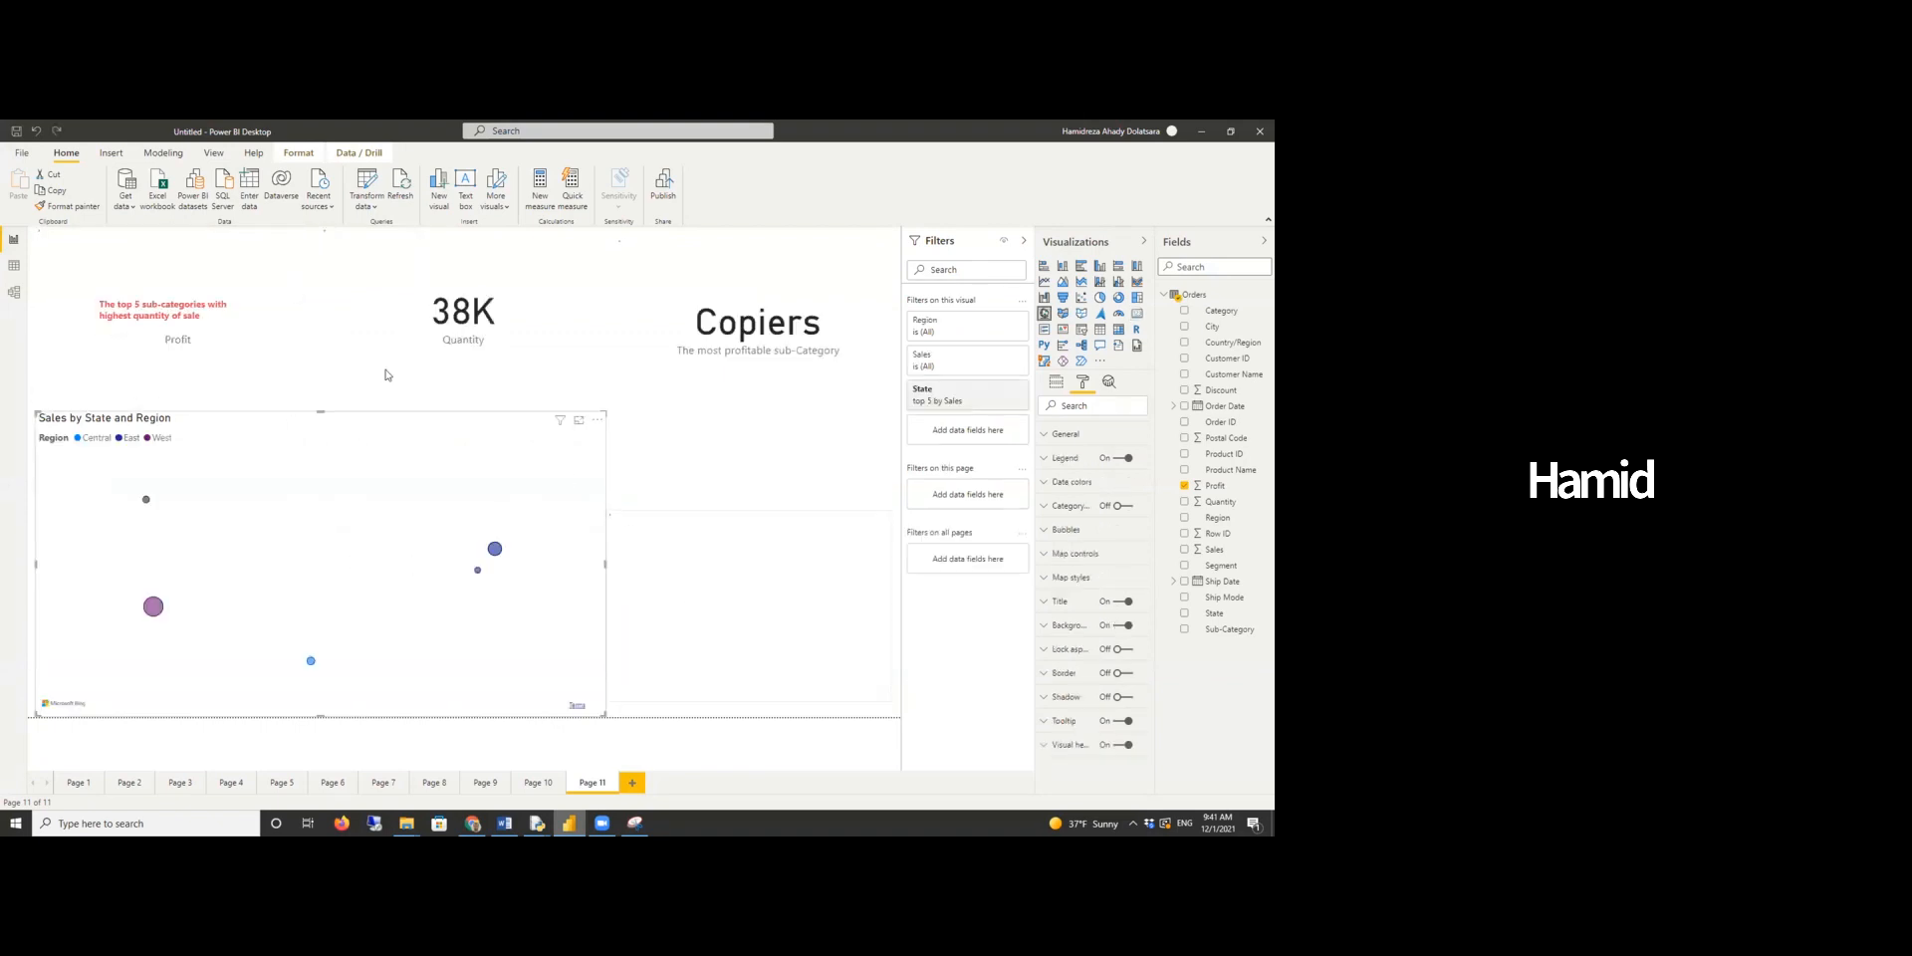
left_click(172, 333)
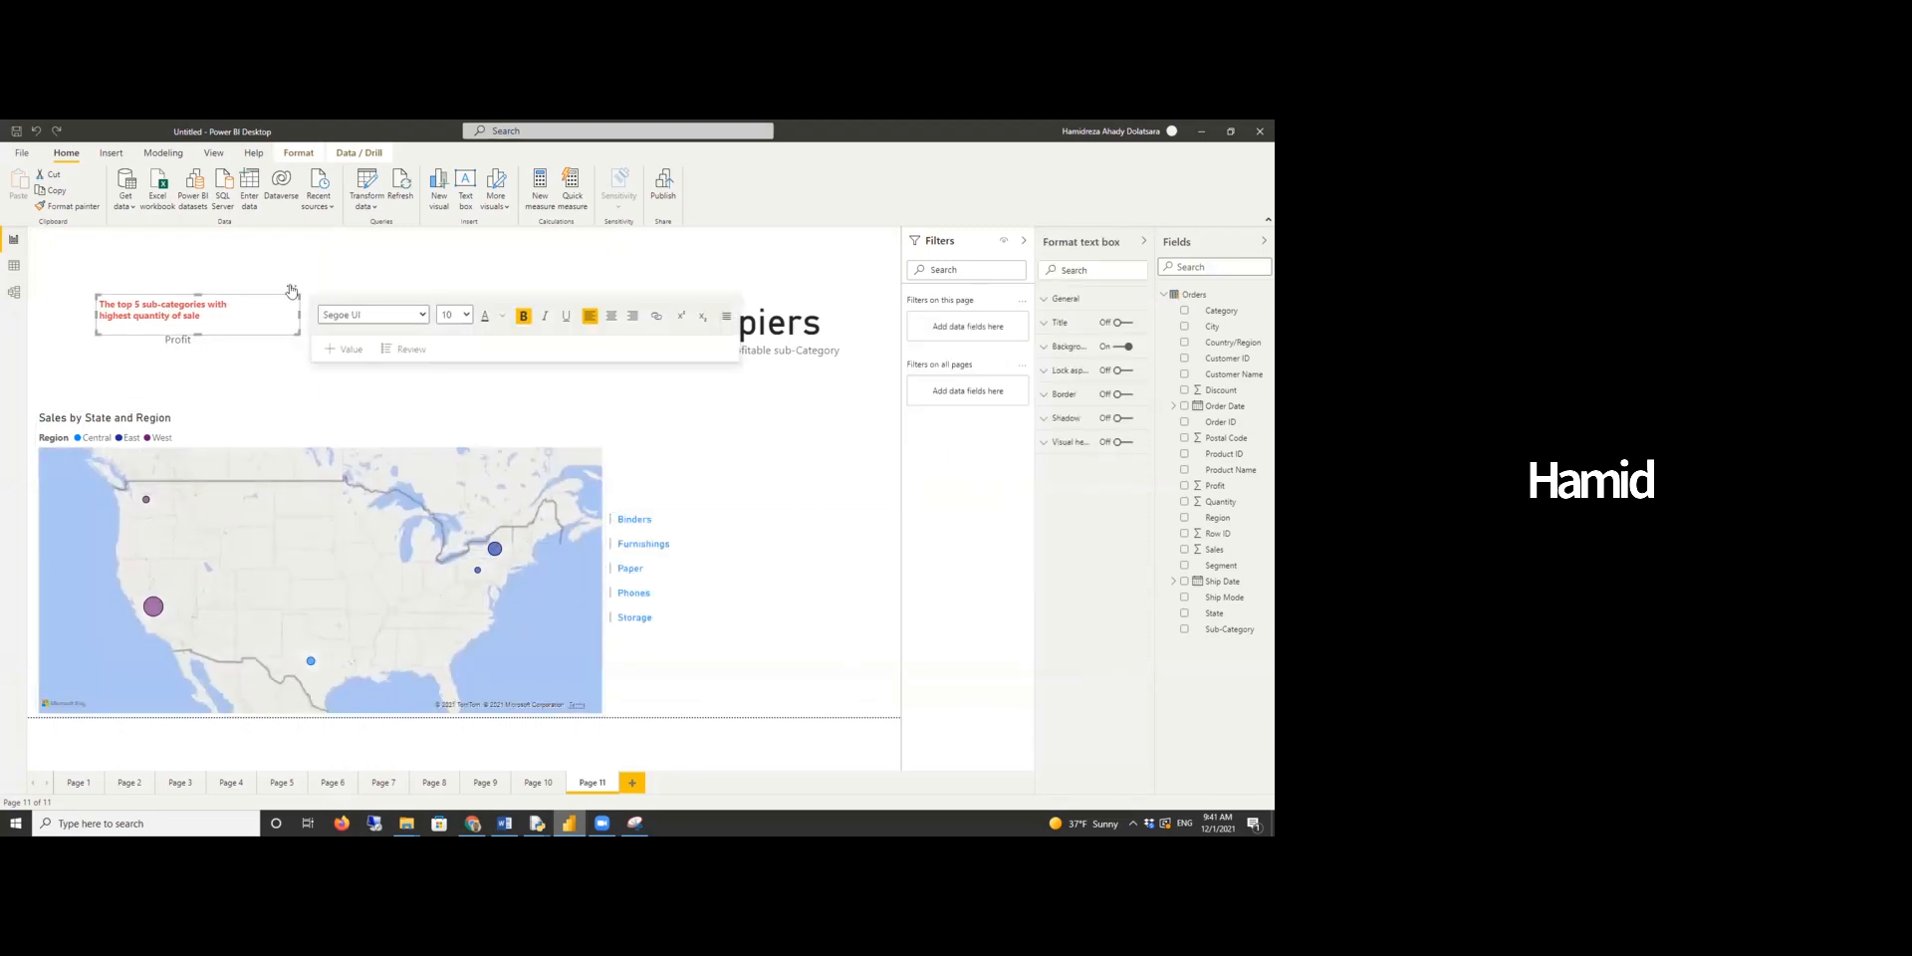
left_click_drag(291, 290, 802, 460)
left_click(861, 748)
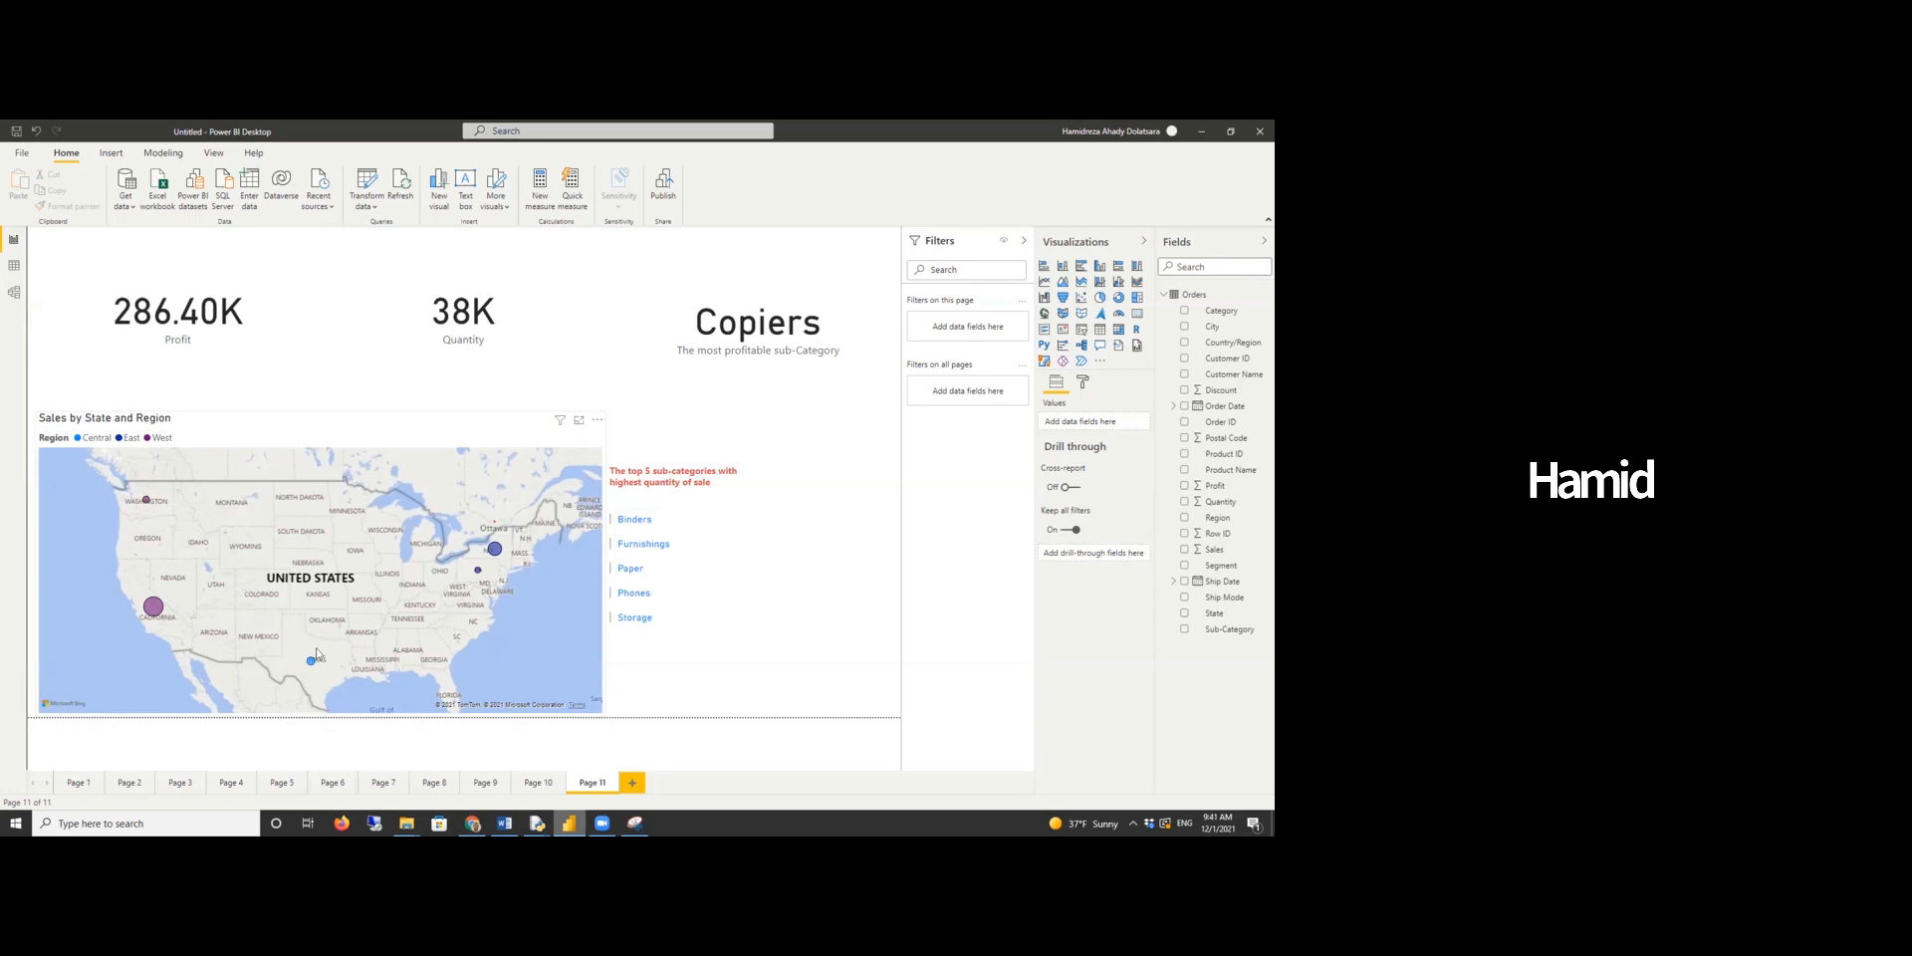
left_click(148, 617)
left_click(149, 614)
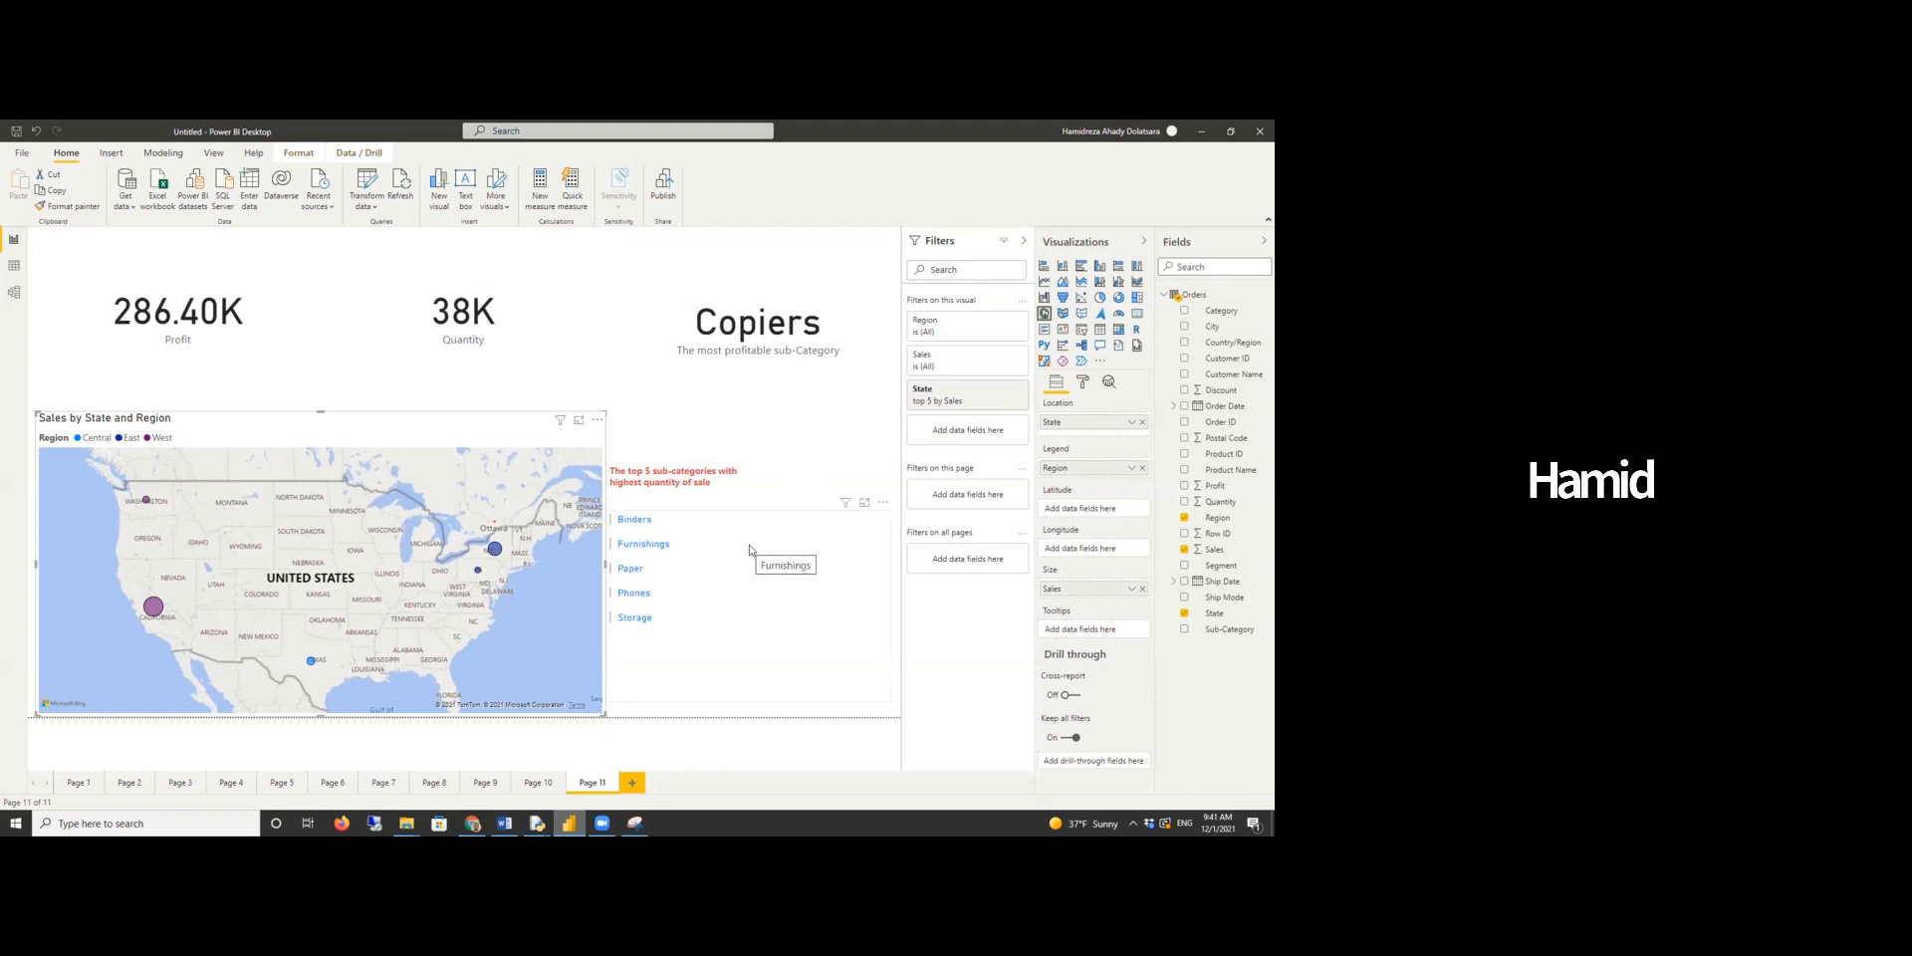
- Select individual state bubbles on the map in turn to cross-filter the profit, quantity and sub-category cards
left_click(495, 550)
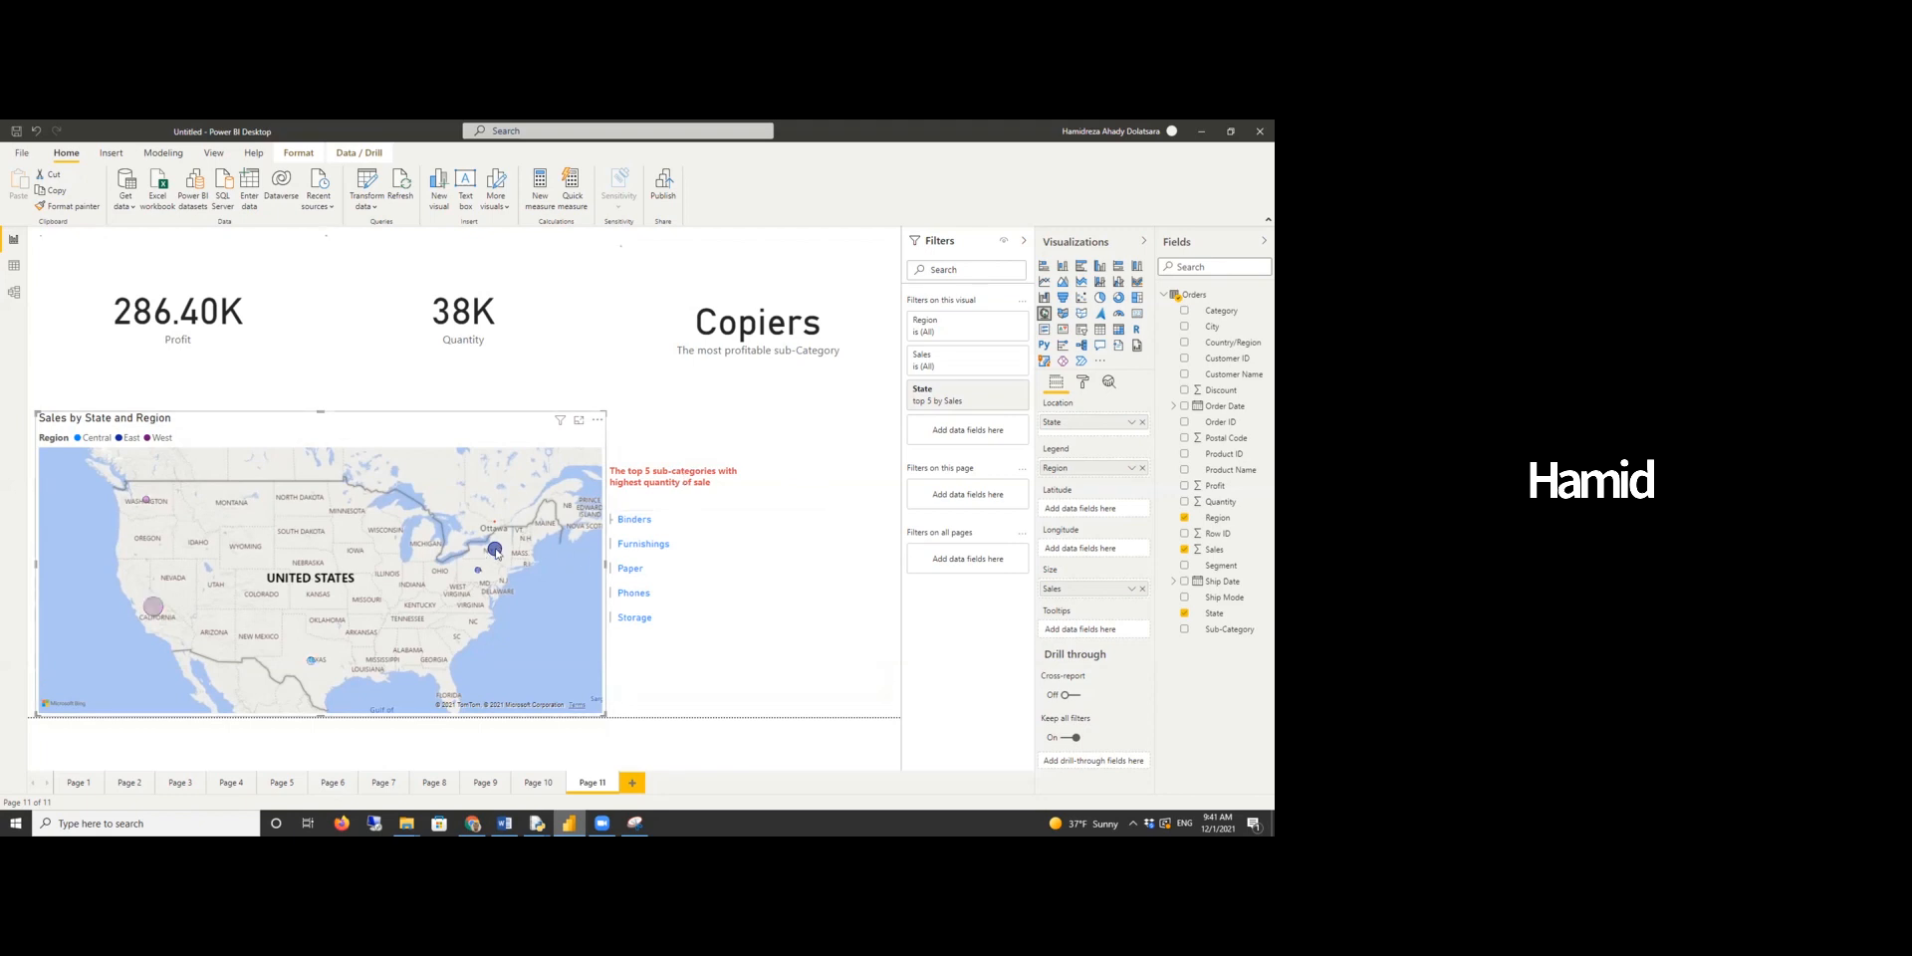
left_click(495, 551)
left_click(312, 662)
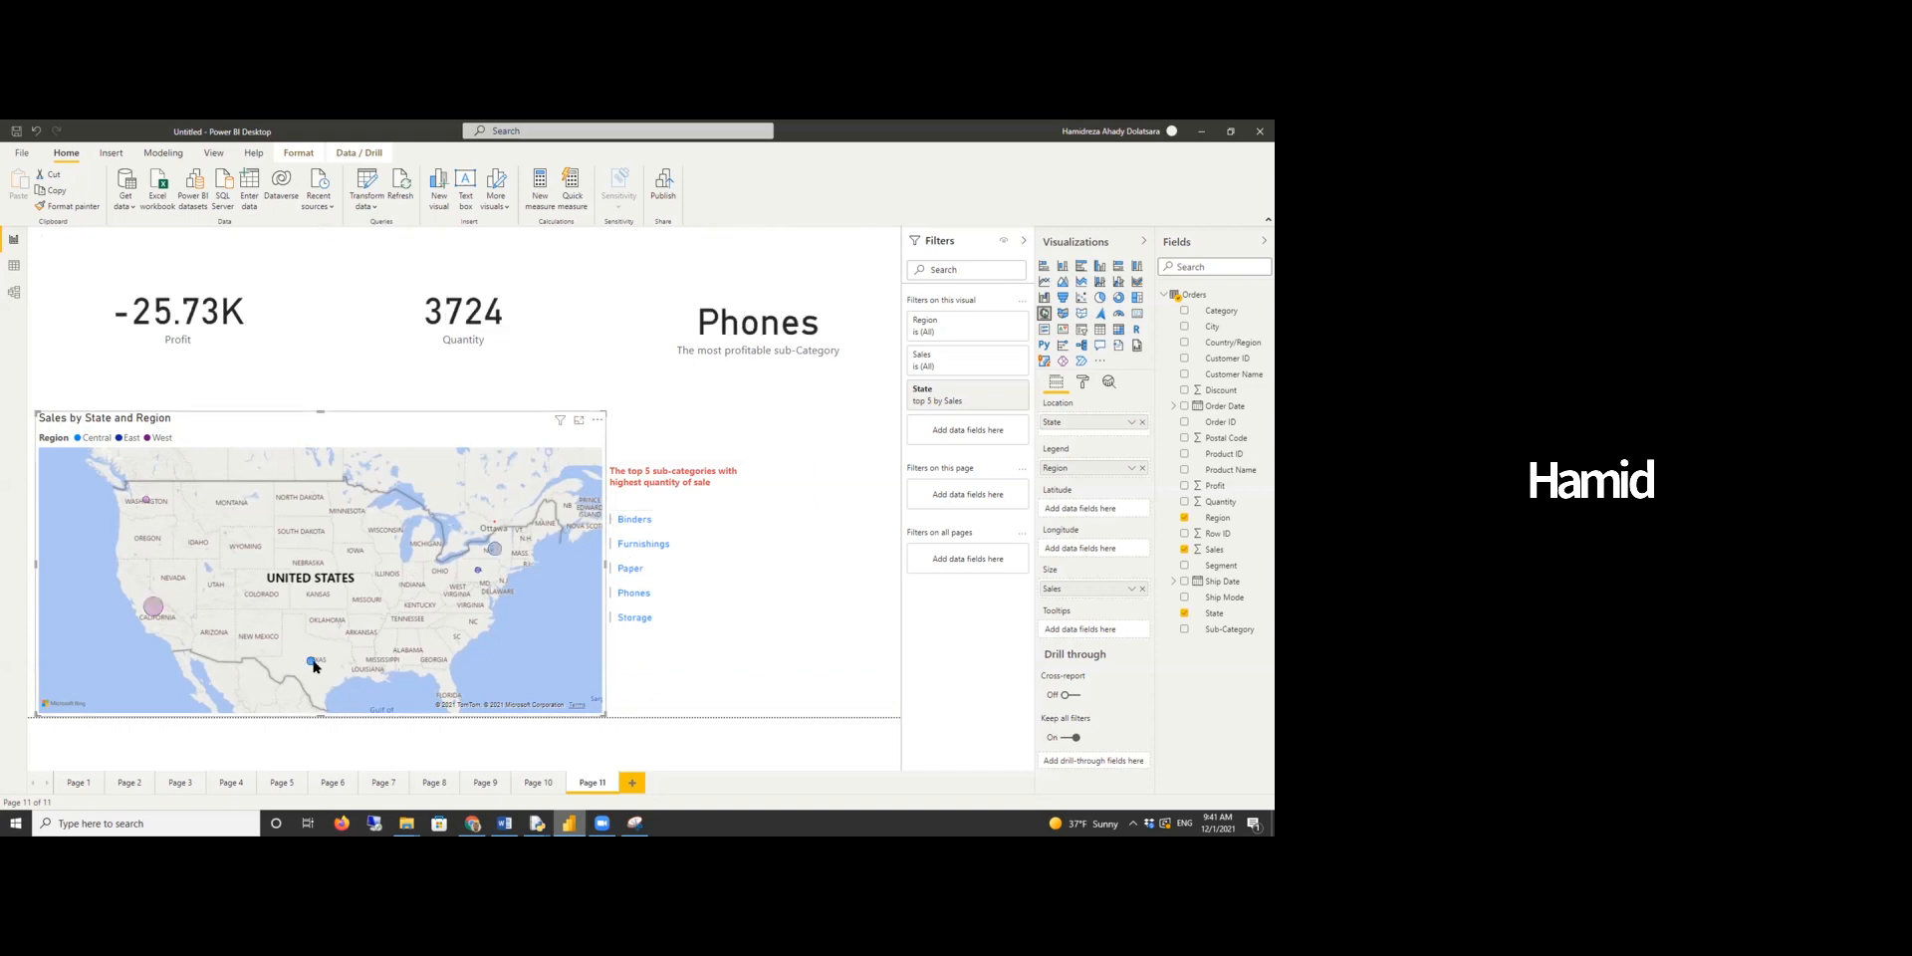
left_click(311, 662)
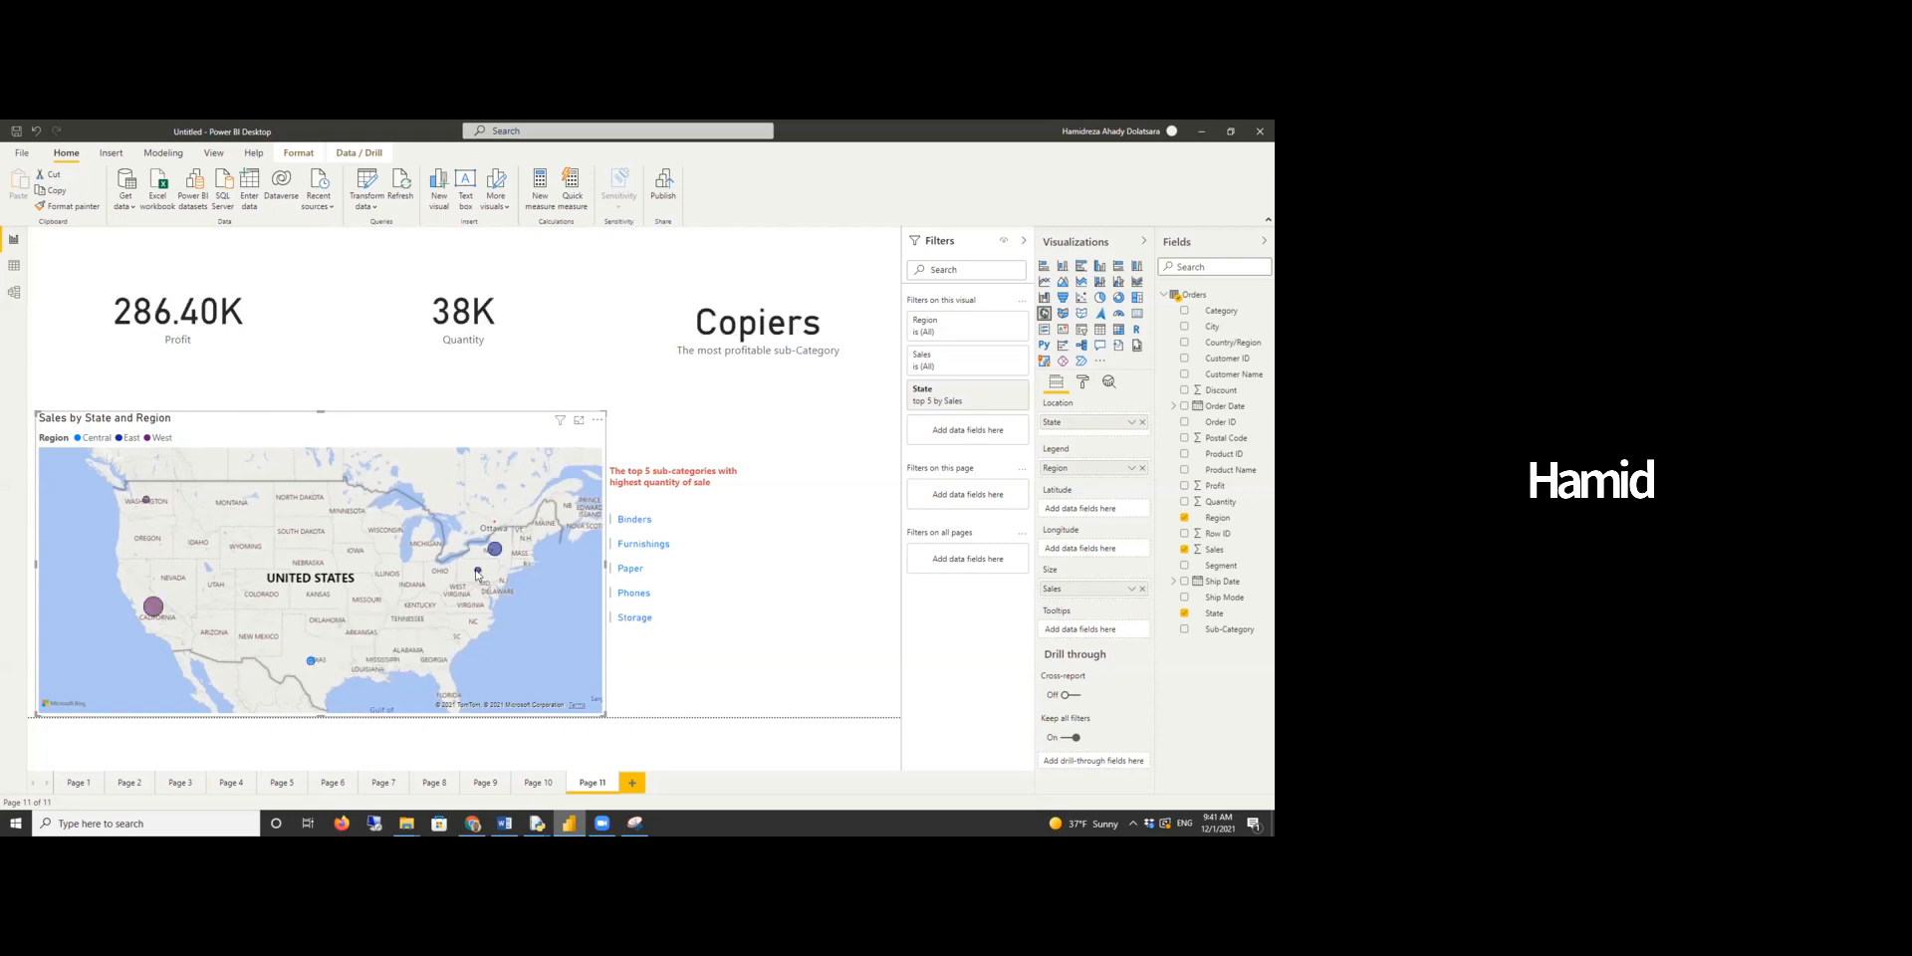
left_click(478, 573)
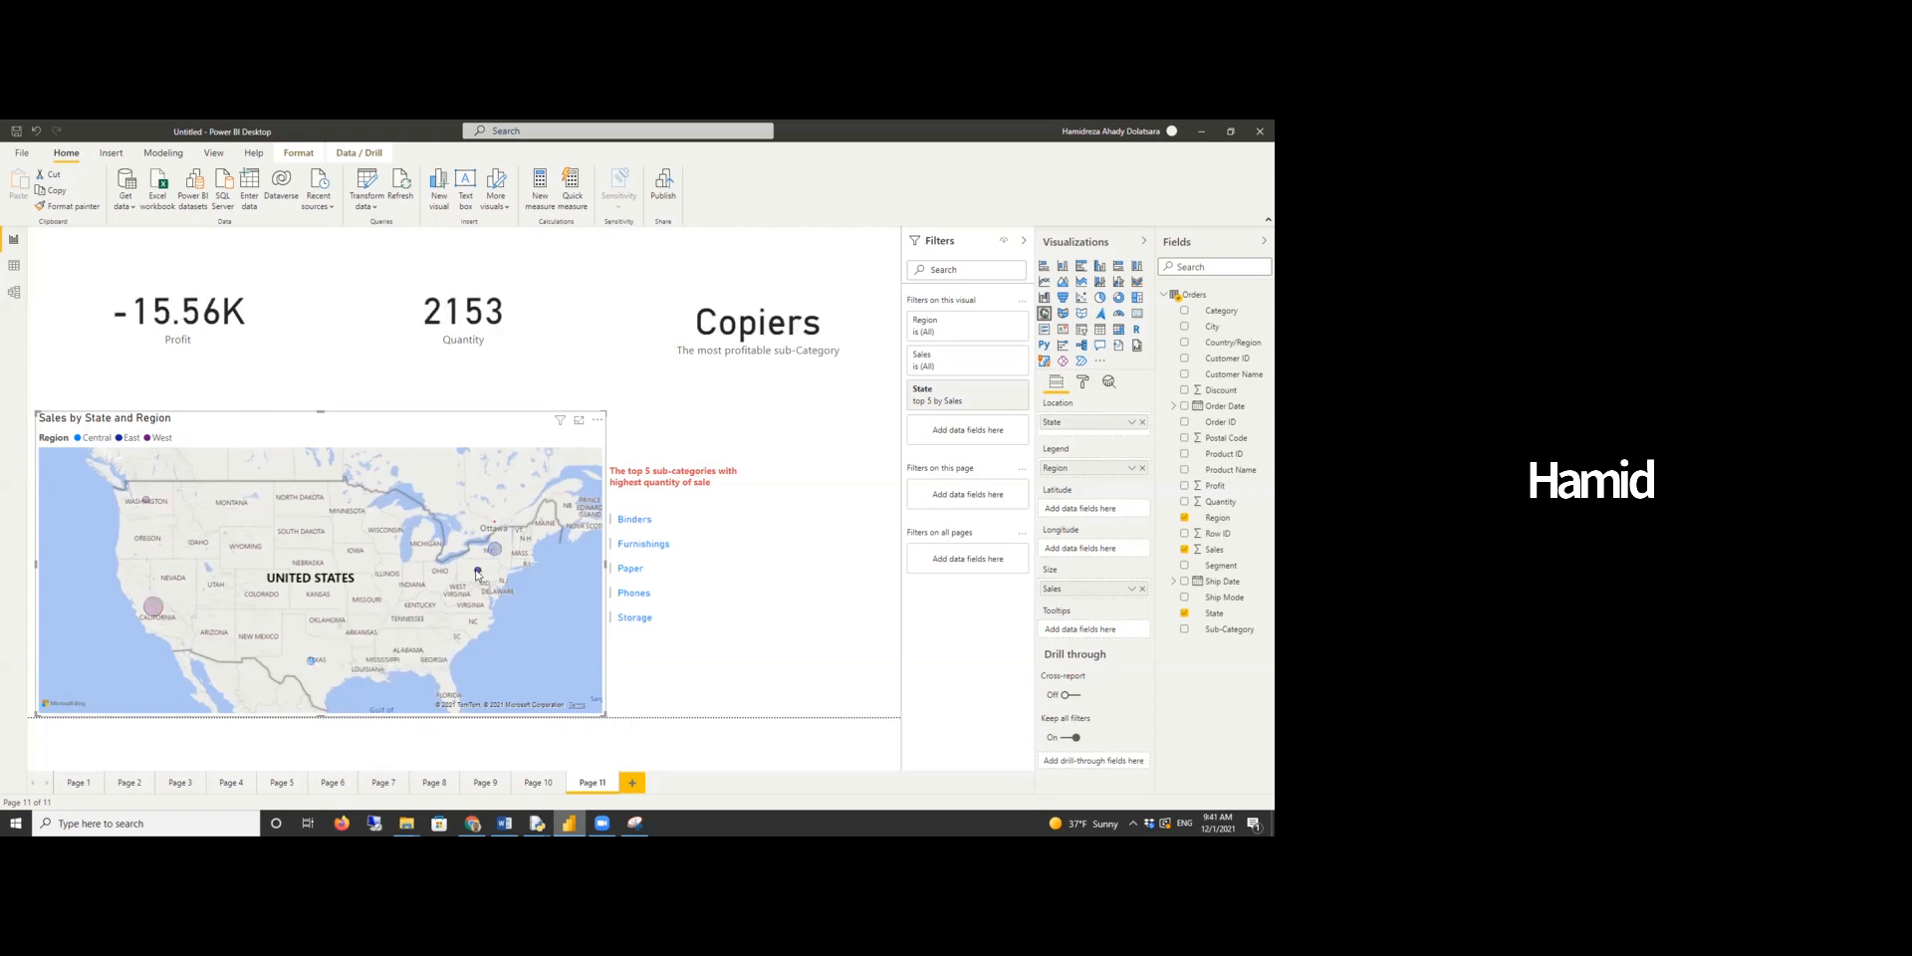
left_click(478, 573)
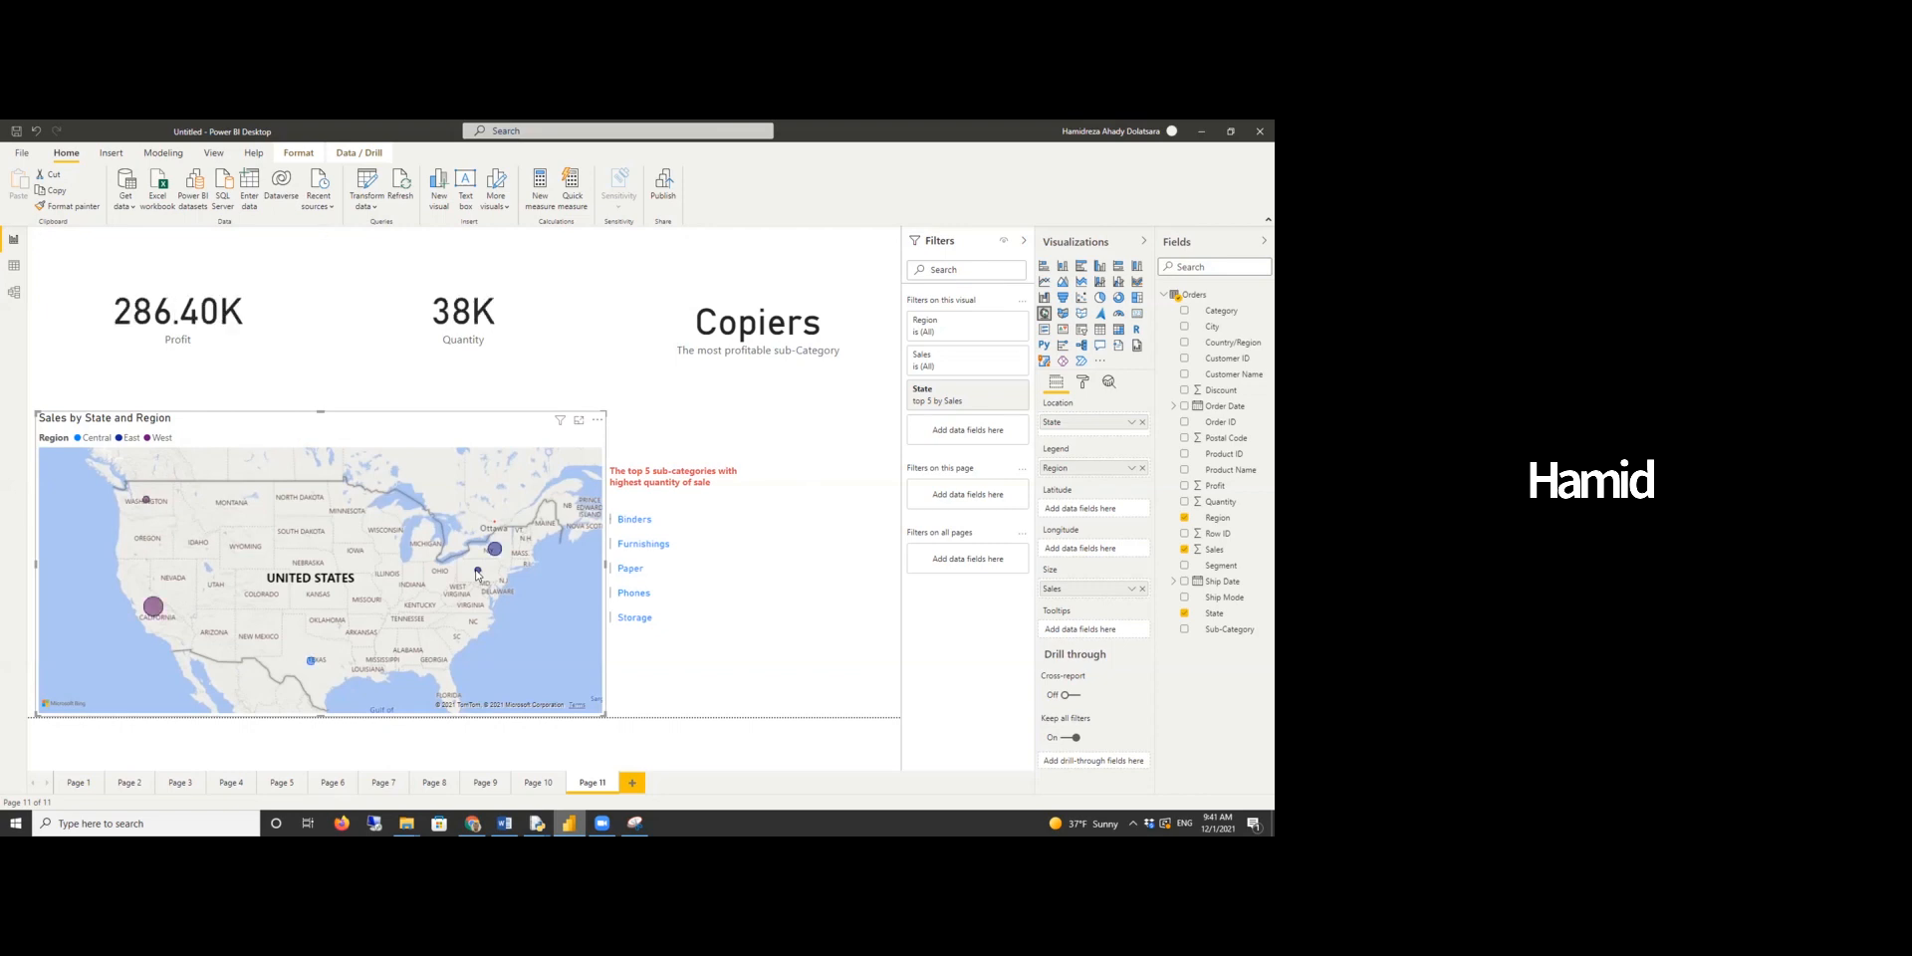
left_click(147, 501)
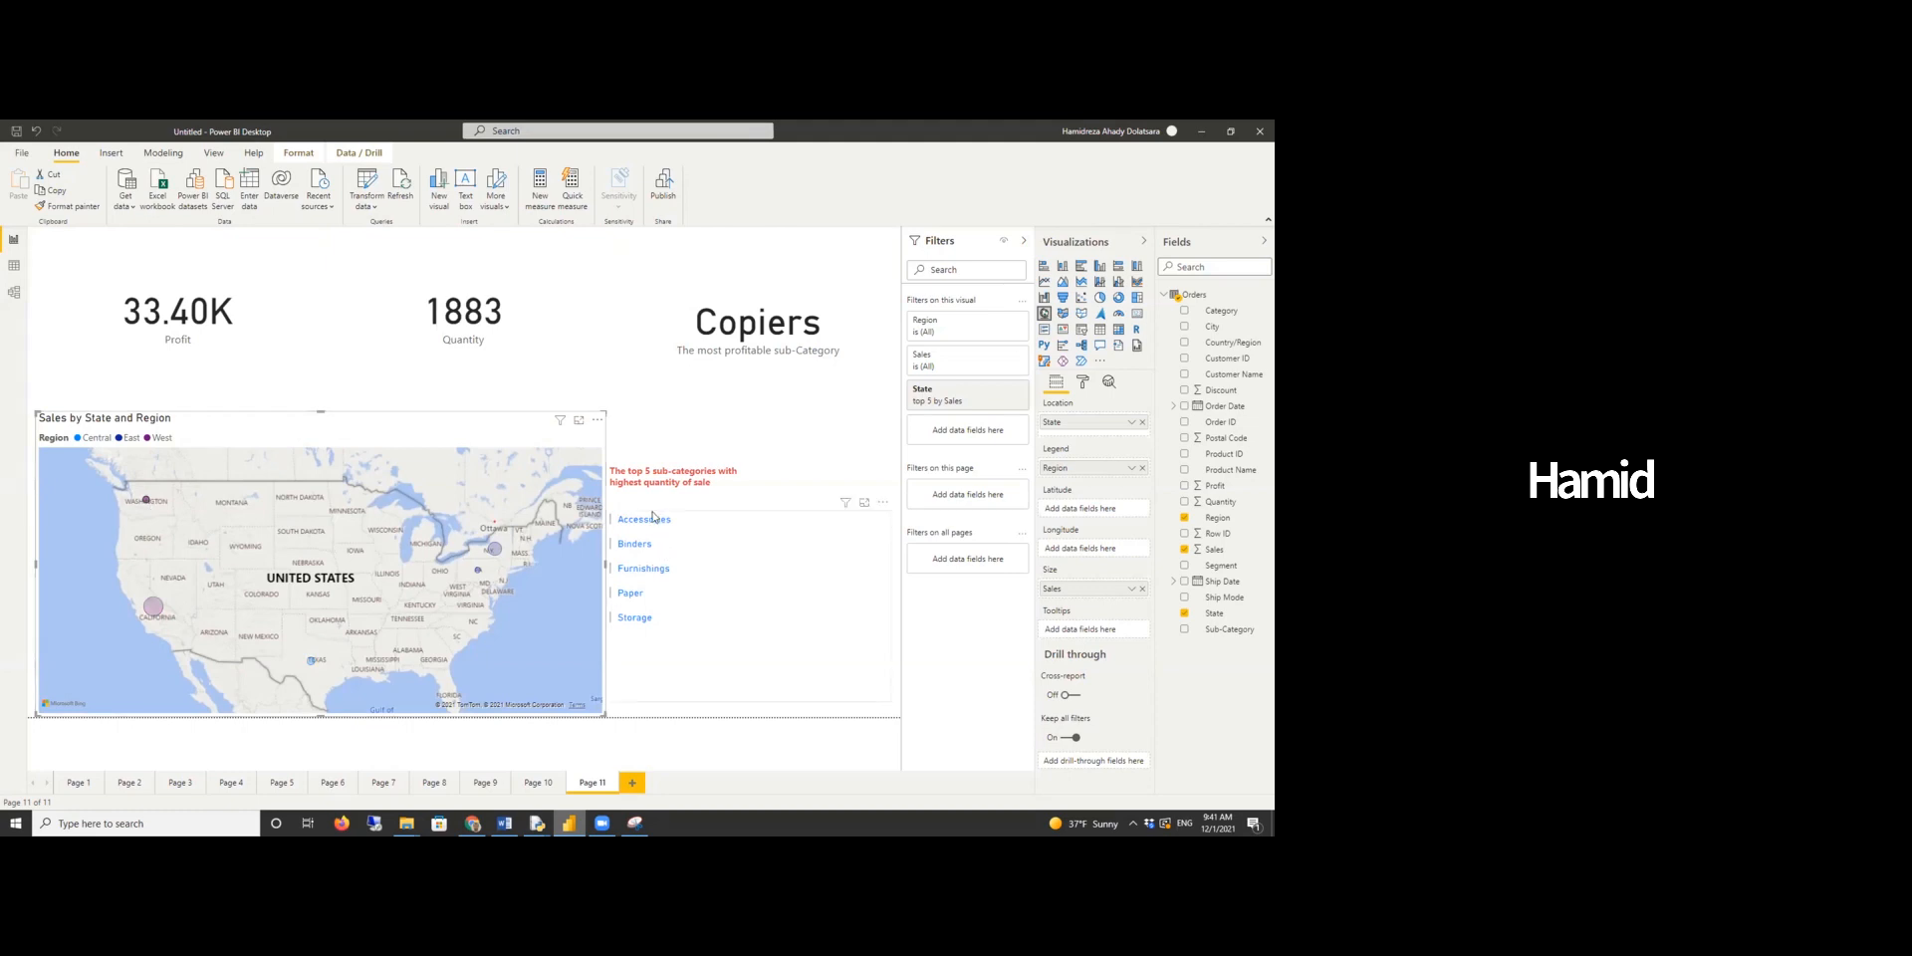